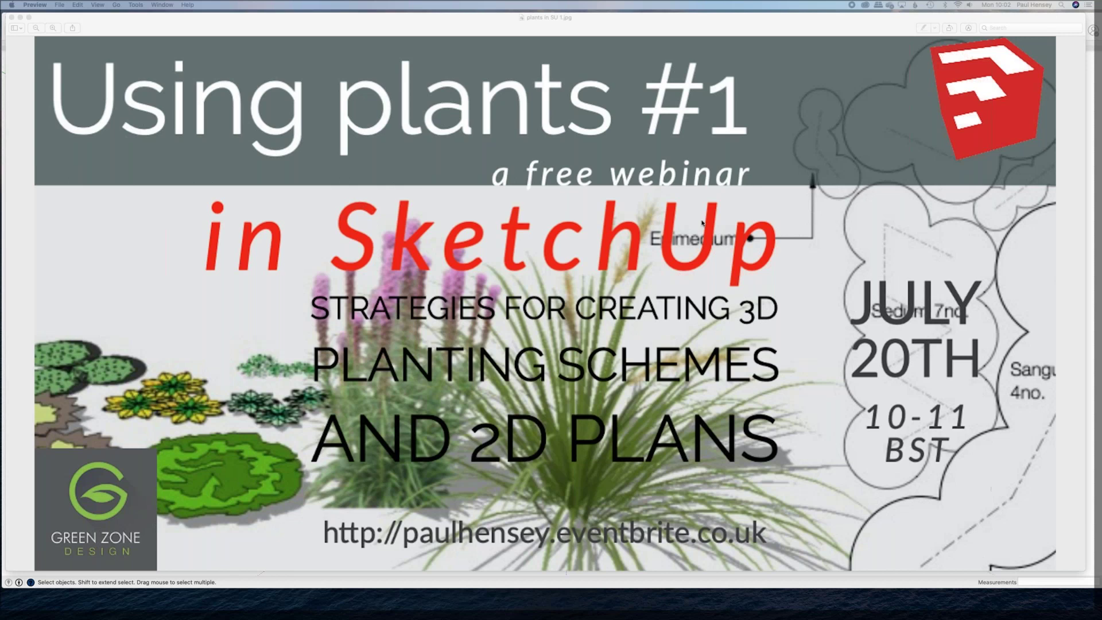
# Step: Dismiss the webinar title image, switch to SketchUp and view the empty garden layout beside the sample plants
pyautogui.click(994, 488)
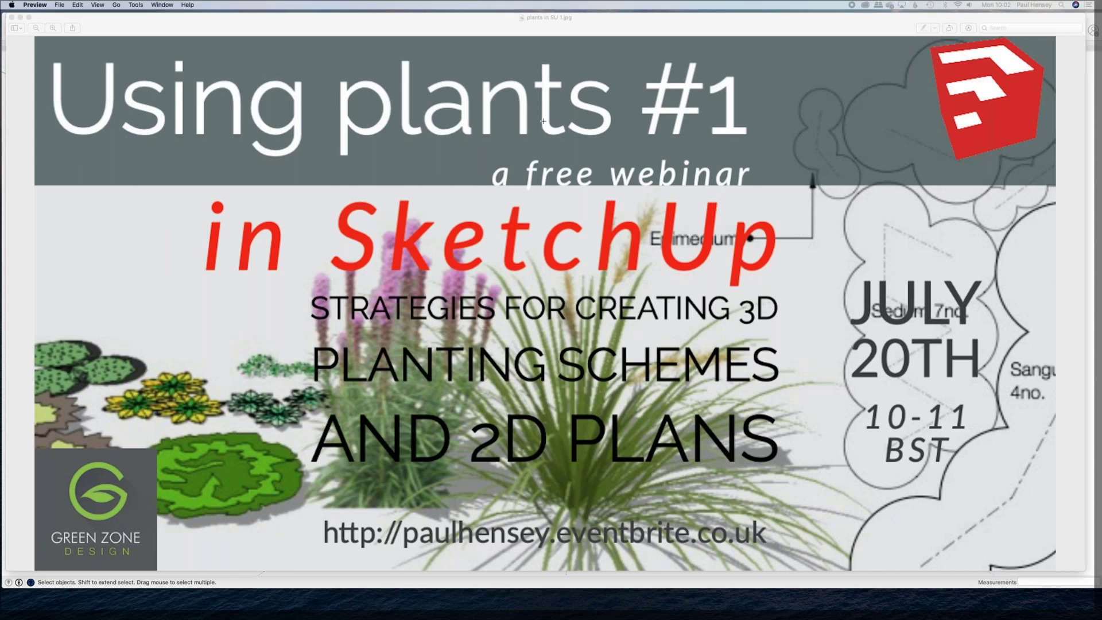
pyautogui.click(12, 18)
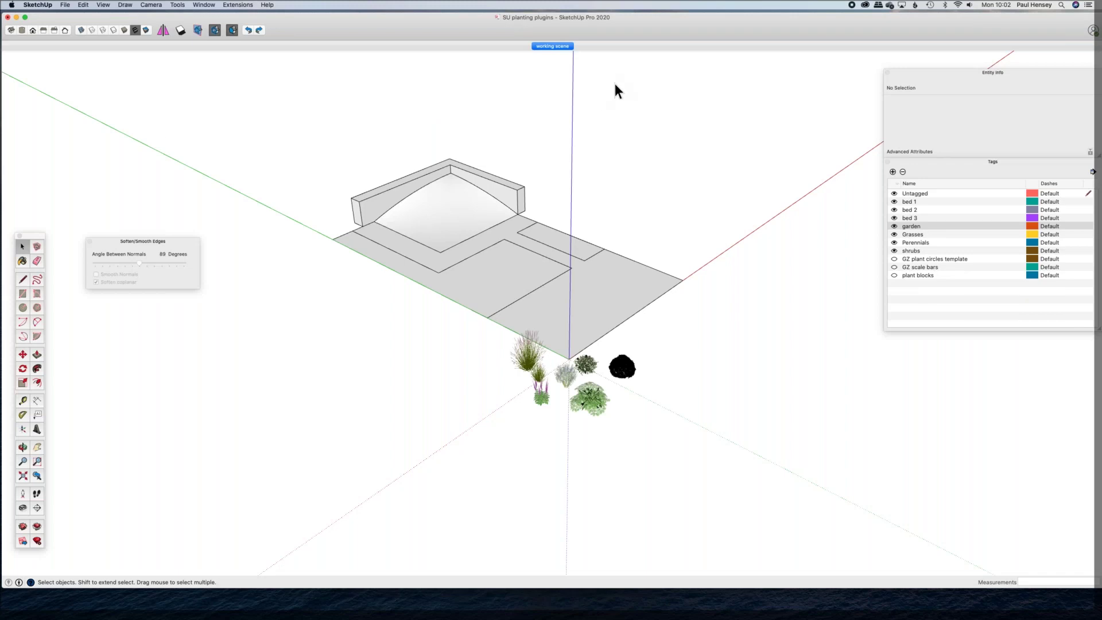
pyautogui.moveTo(695, 280); pyautogui.dragTo(389, 220, button='middle')
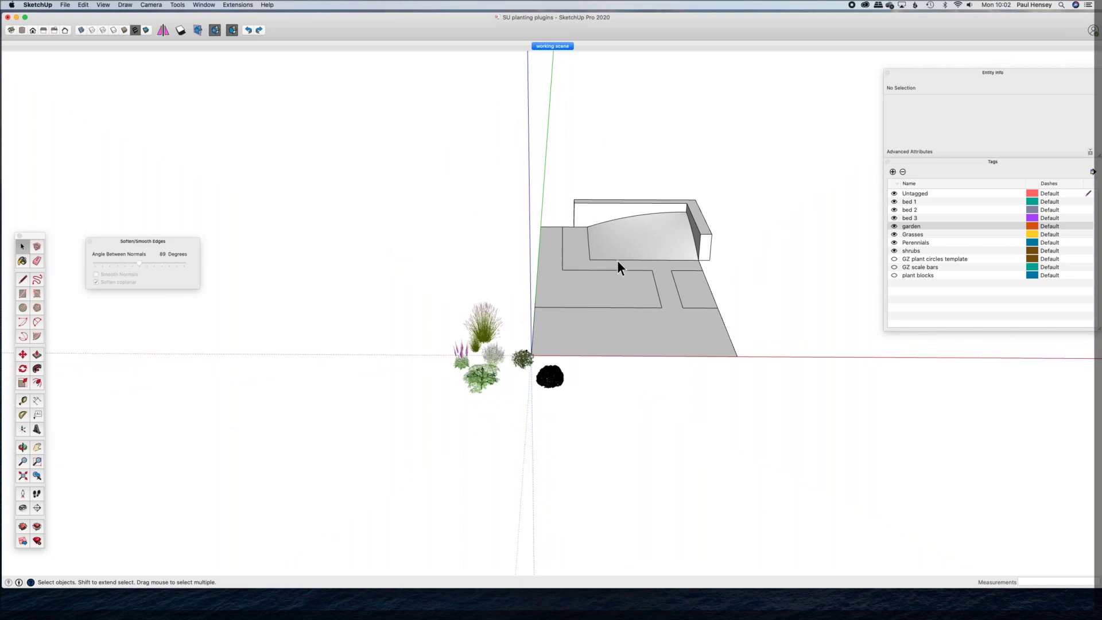
pyautogui.scroll(8, 672, 278)
pyautogui.keyDown('shift'); pyautogui.moveTo(657, 239); pyautogui.dragTo(538, 332, button='middle'); pyautogui.keyUp('shift')
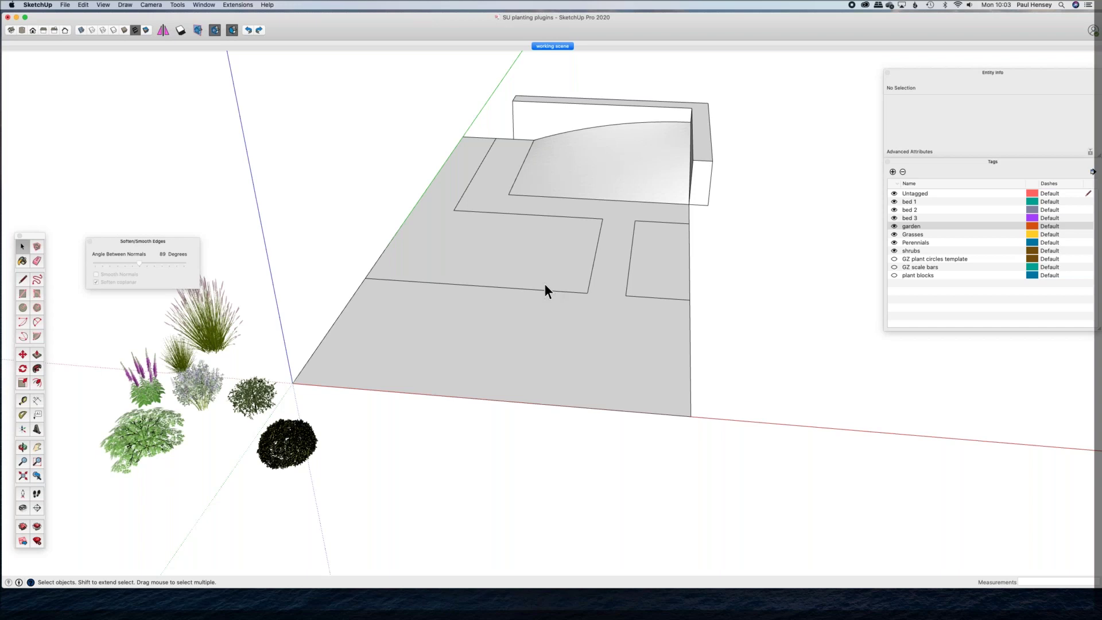
# Step: Examine the purple-flowered perennial near the model origin up close, from its flowers and foliage down to its stems
pyautogui.scroll(6, 195, 336)
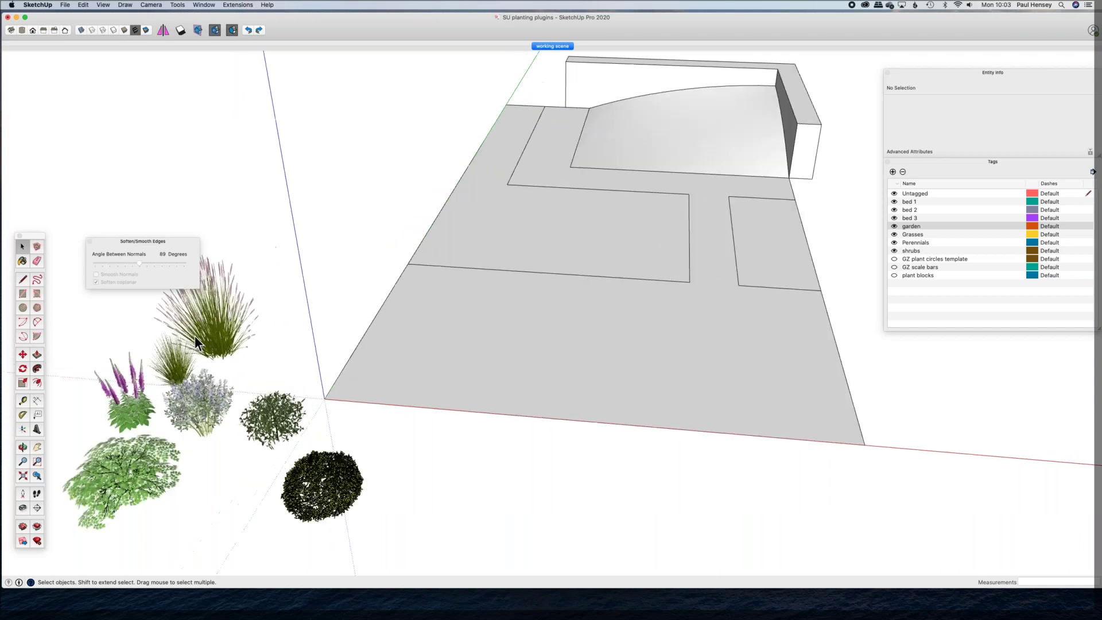
pyautogui.scroll(3, 211, 461)
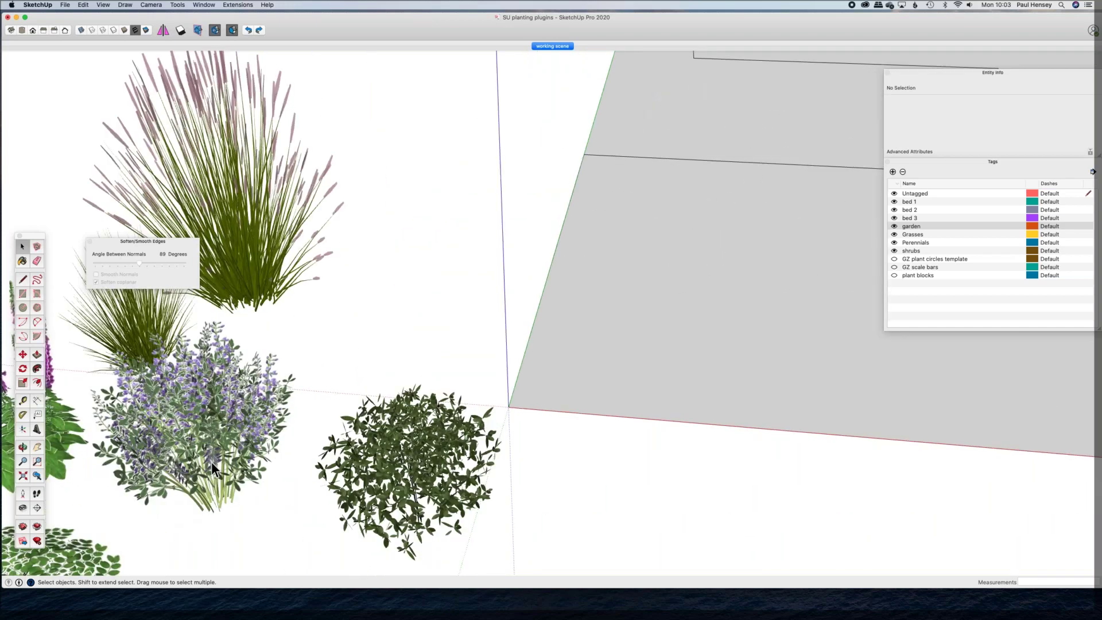
pyautogui.scroll(4, 209, 454)
pyautogui.scroll(3, 209, 453)
pyautogui.keyDown('shift'); pyautogui.moveTo(208, 454); pyautogui.dragTo(566, 263, button='middle'); pyautogui.keyUp('shift')
pyautogui.scroll(-5, 660, 286)
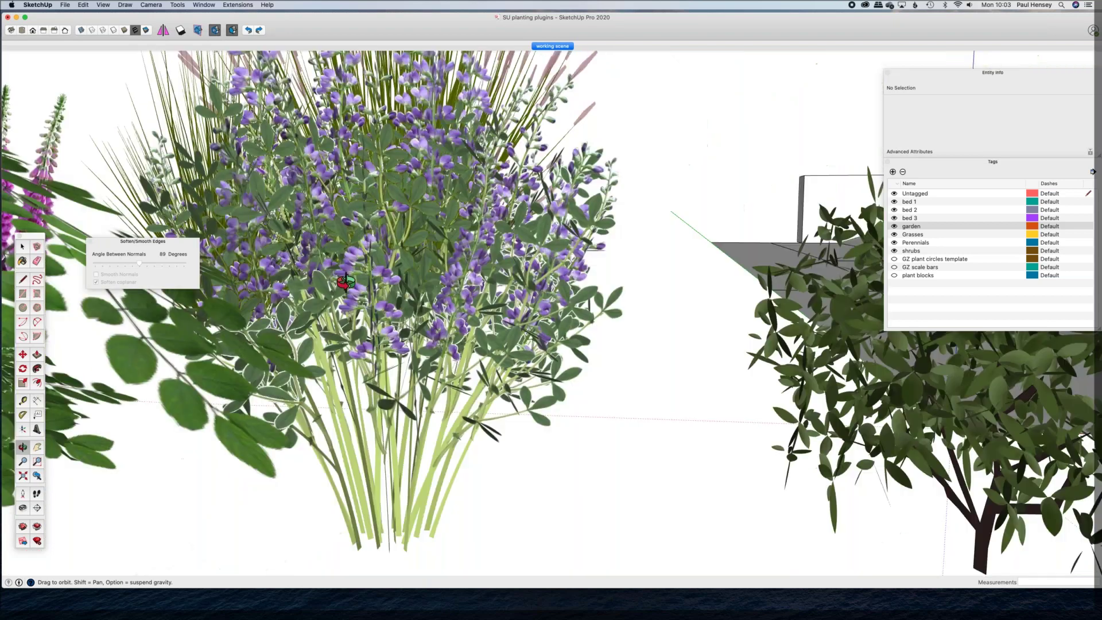
pyautogui.moveTo(759, 310); pyautogui.dragTo(474, 442, button='middle')
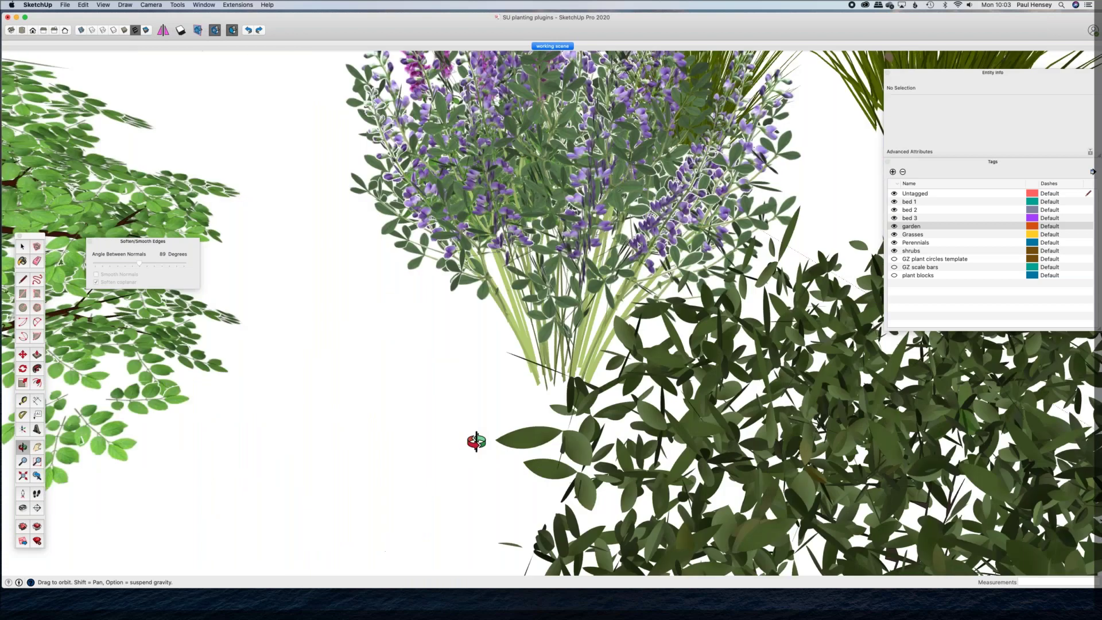
pyautogui.scroll(-5, 485, 413)
pyautogui.scroll(-3, 484, 405)
pyautogui.keyDown('shift'); pyautogui.moveTo(484, 405); pyautogui.dragTo(489, 353, button='middle'); pyautogui.keyUp('shift')
pyautogui.scroll(-2, 556, 285)
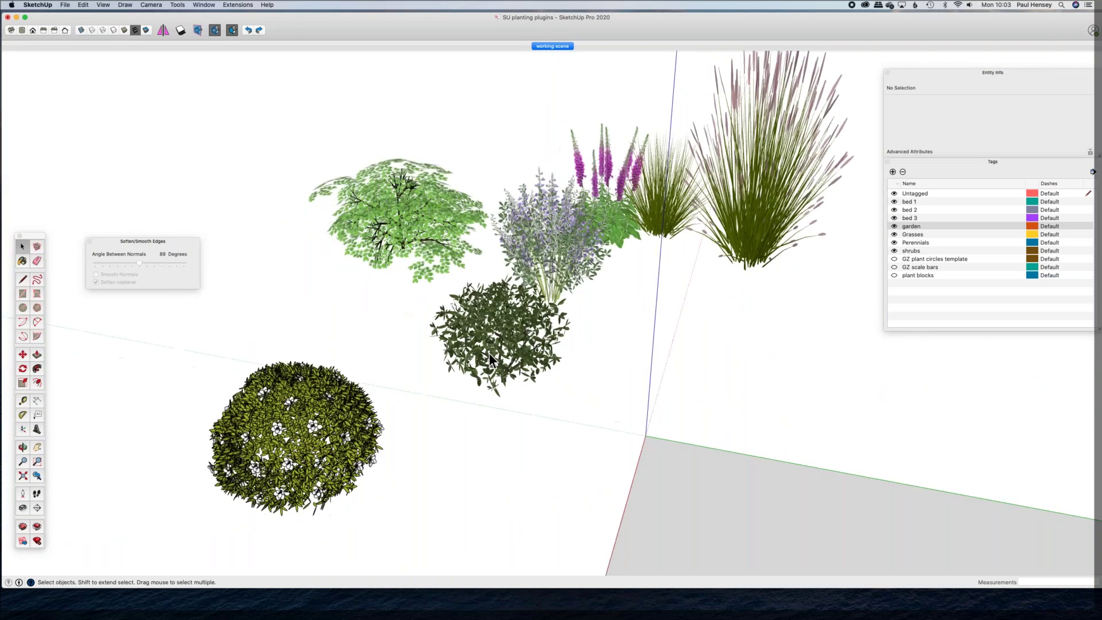
# Step: Inspect the leaf and branch detail of the dark green shrub up close
pyautogui.scroll(4, 489, 353)
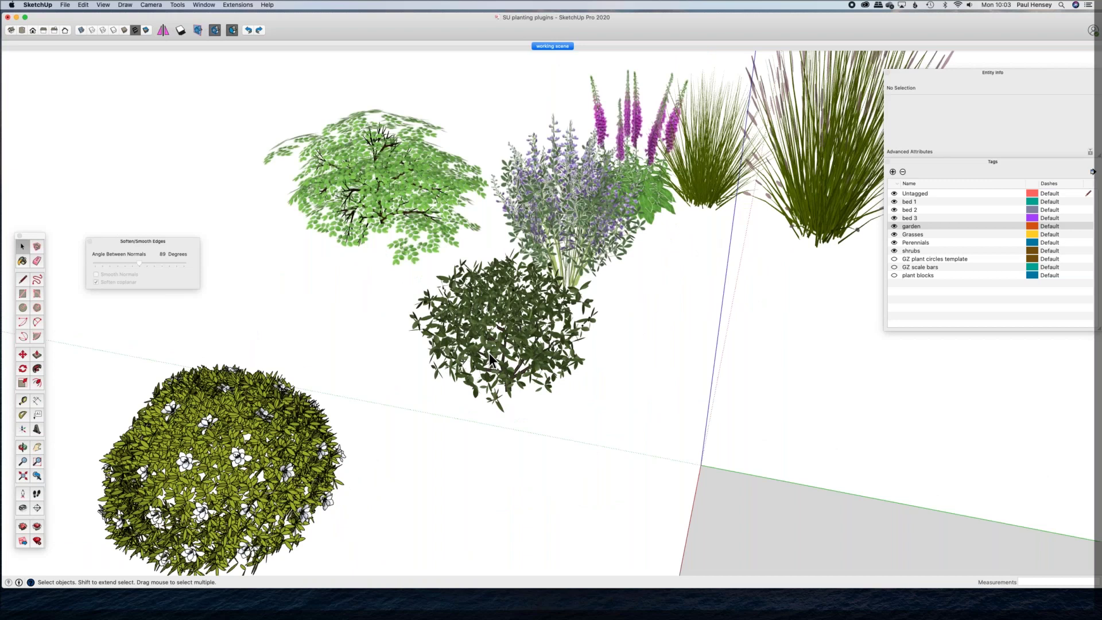
pyautogui.scroll(2, 494, 299)
pyautogui.scroll(3, 494, 299)
pyautogui.scroll(2, 497, 306)
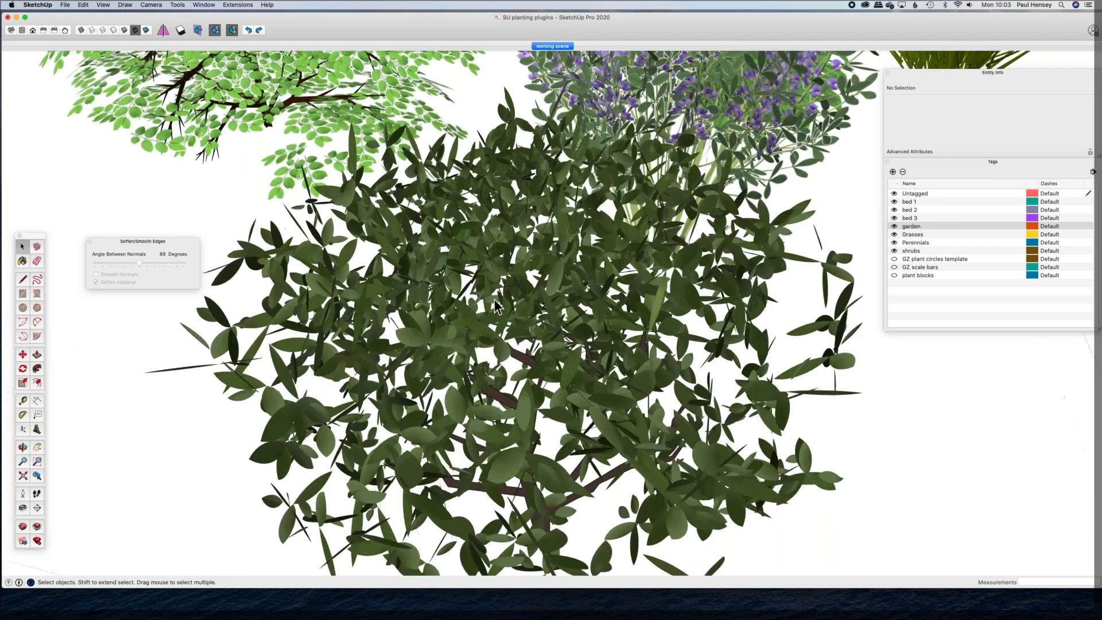
pyautogui.scroll(-6, 495, 305)
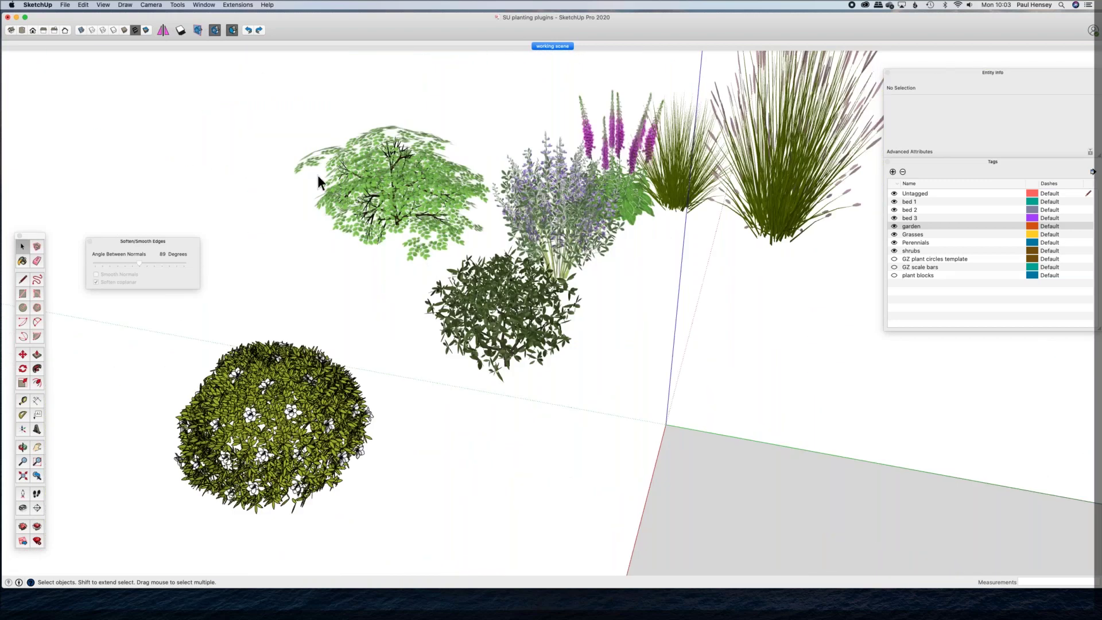
pyautogui.scroll(-3, 248, 393)
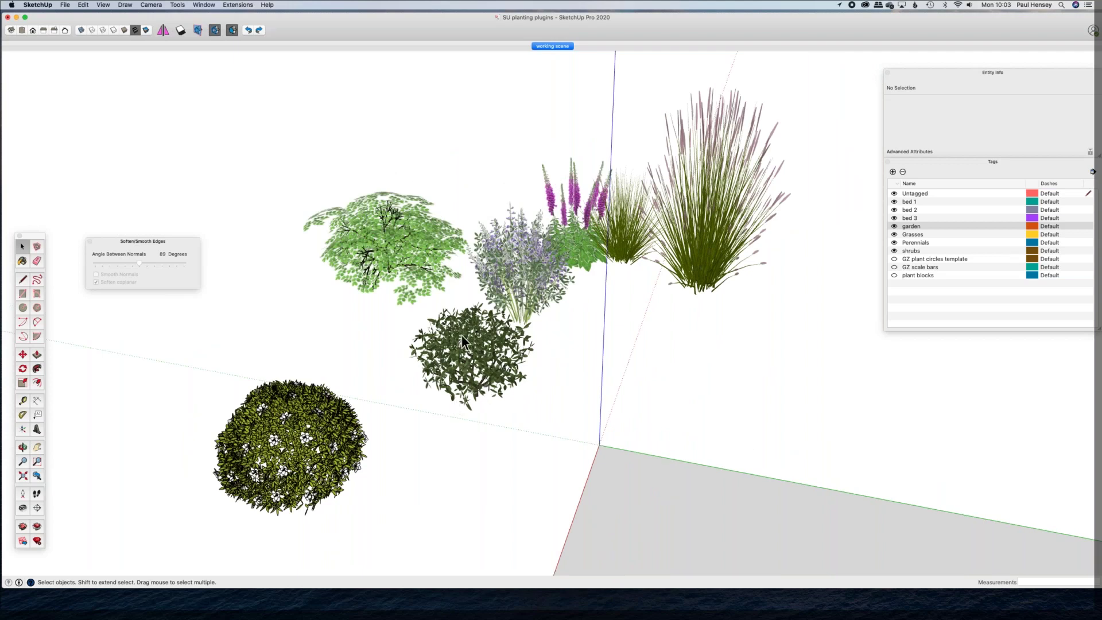
# Step: Show the model info statistics for the entire model, with nested components included
pyautogui.scroll(-6, 468, 339)
pyautogui.moveTo(470, 336); pyautogui.dragTo(574, 265, button='middle')
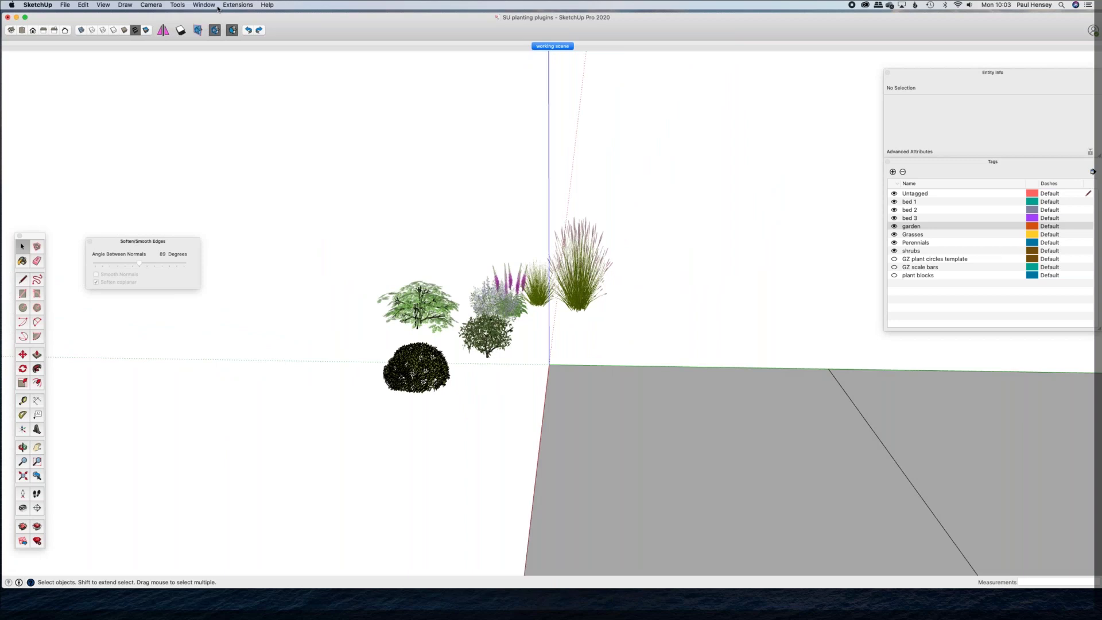
pyautogui.click(212, 7)
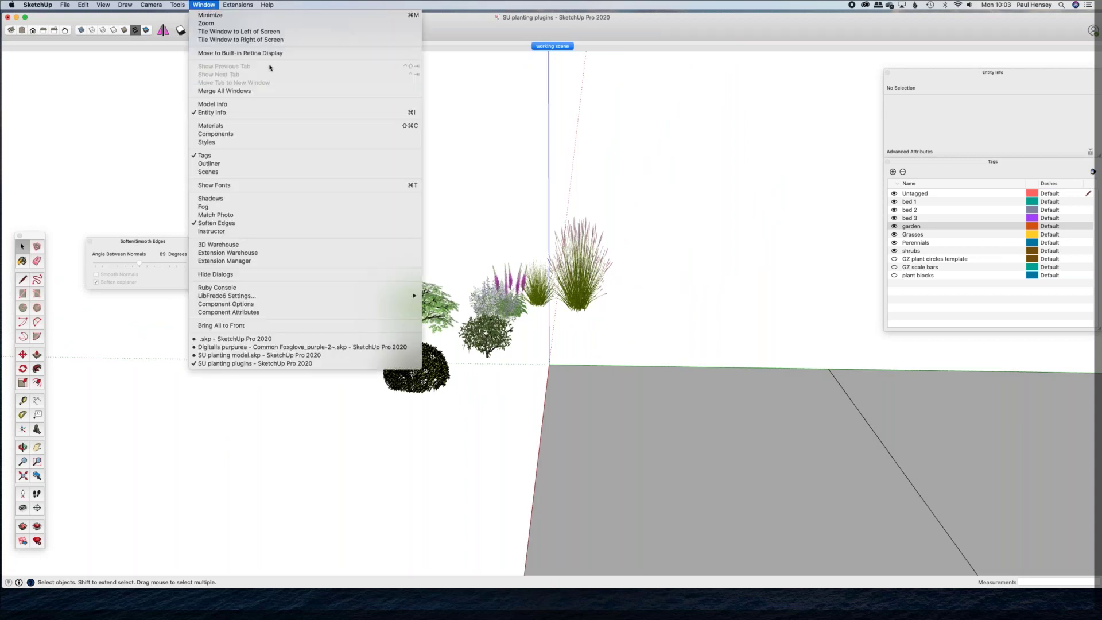
pyautogui.click(220, 105)
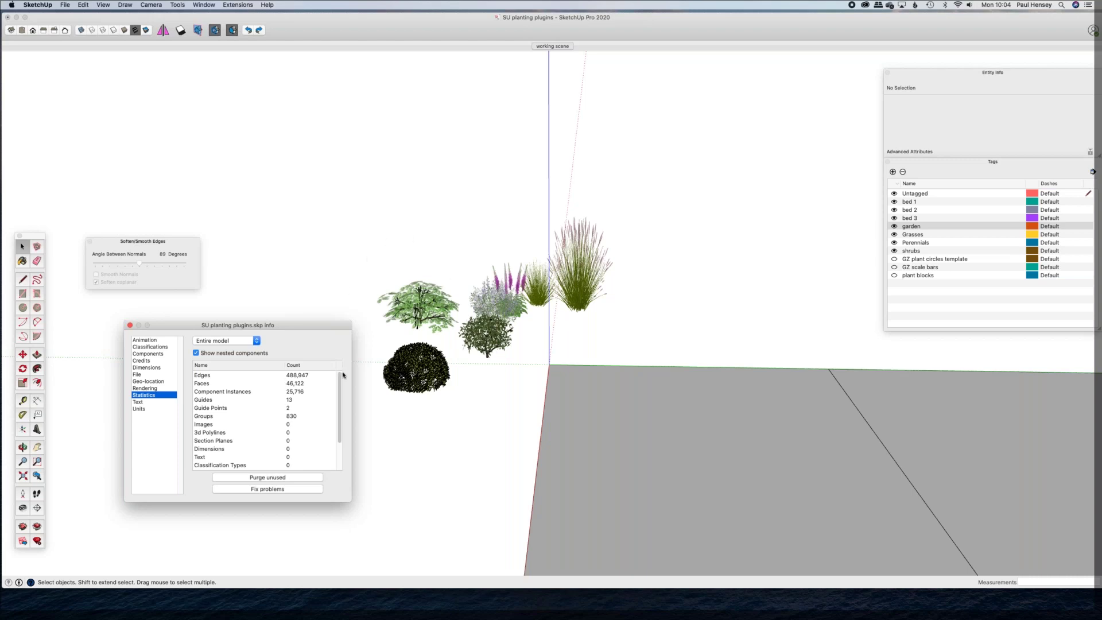
# Step: Examine the sample plants beside the garden layout from overhead and from a low side angle
pyautogui.press('o')
pyautogui.moveTo(443, 287); pyautogui.dragTo(461, 367)
pyautogui.press('space')
pyautogui.moveTo(460, 367); pyautogui.dragTo(697, 222, button='middle')
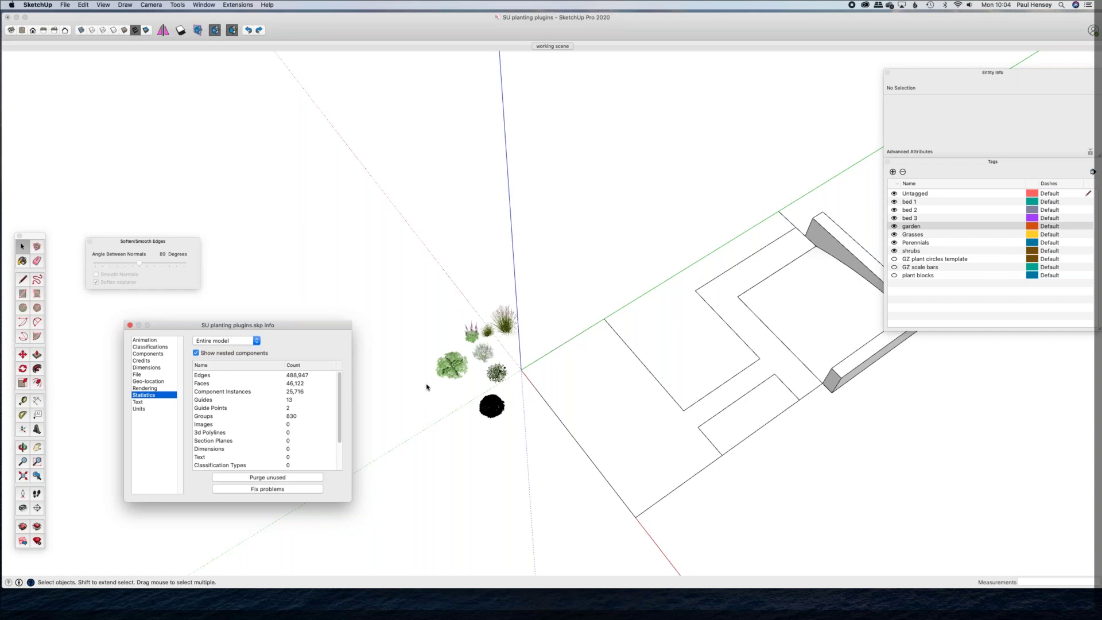
pyautogui.scroll(3, 427, 388)
pyautogui.scroll(5, 428, 358)
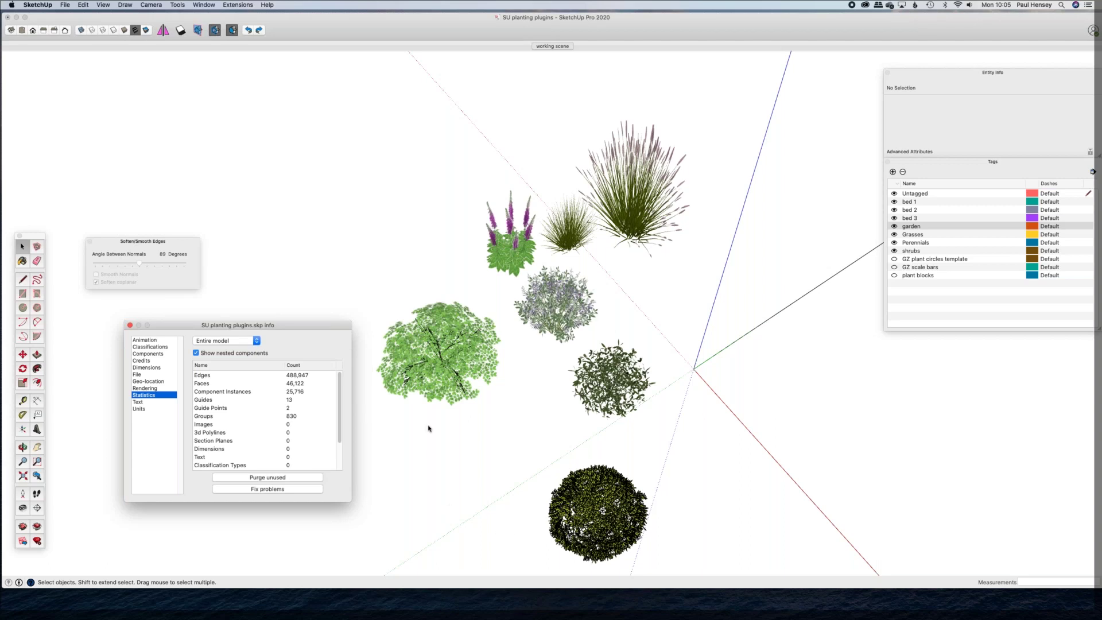
pyautogui.press('o')
pyautogui.moveTo(492, 398); pyautogui.dragTo(397, 395)
pyautogui.press('space')
pyautogui.scroll(4, 398, 395)
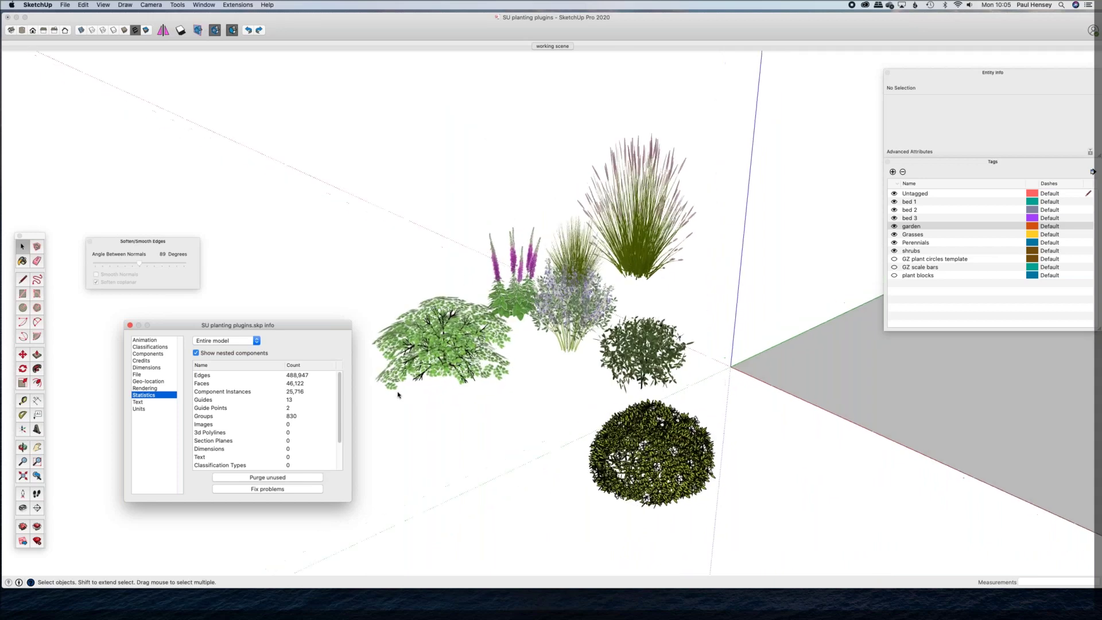
pyautogui.scroll(2, 398, 393)
pyautogui.press('o')
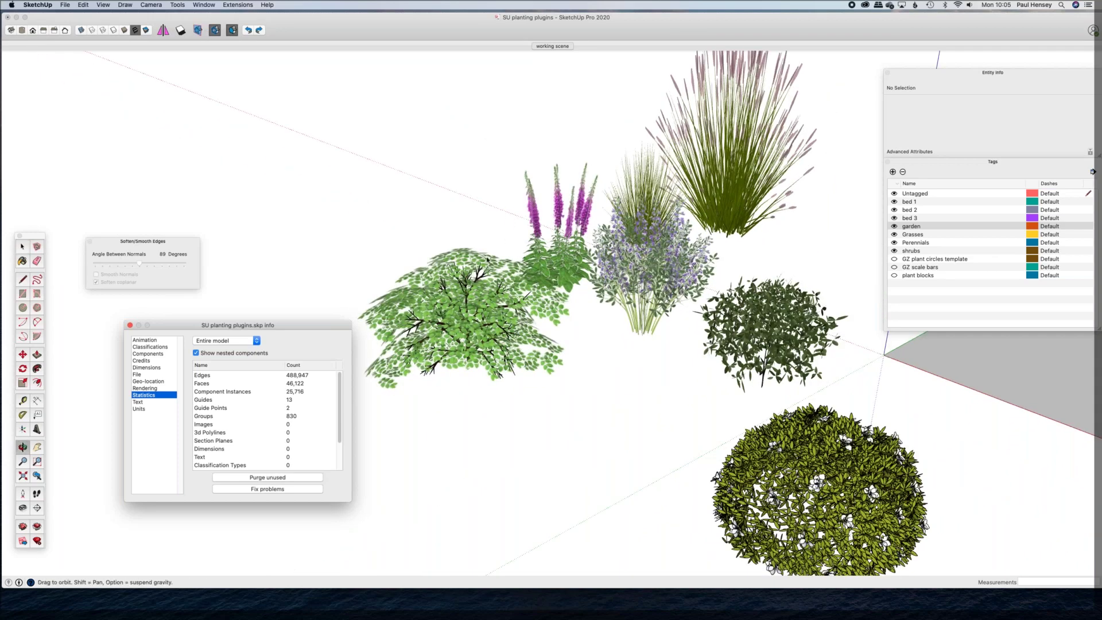
pyautogui.moveTo(487, 260); pyautogui.dragTo(446, 184)
pyautogui.scroll(2, 679, 344)
pyautogui.press('space')
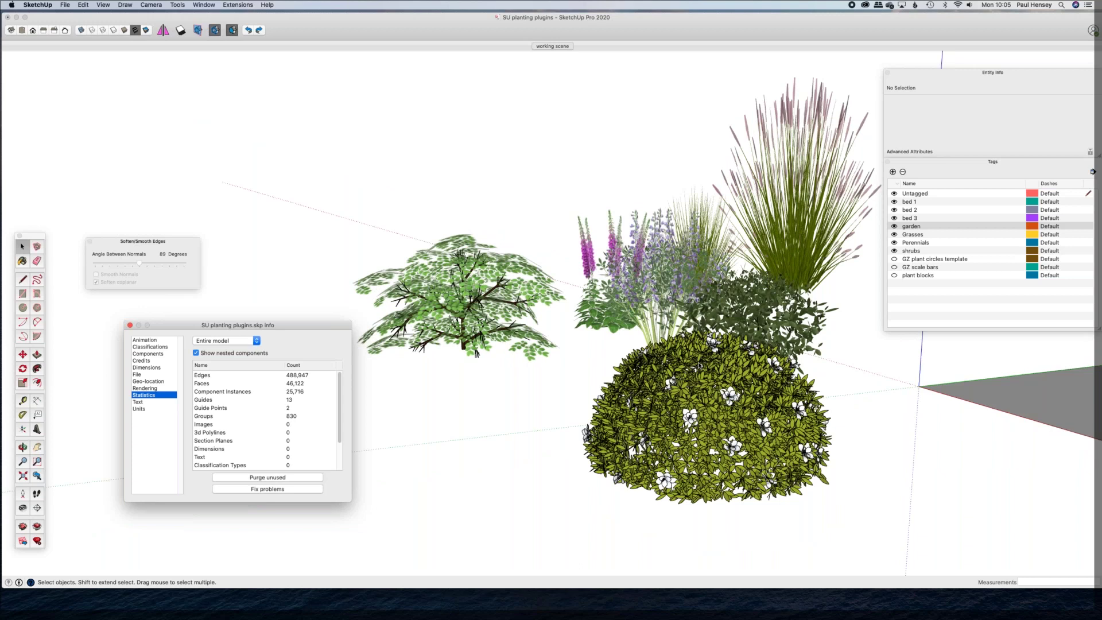
# Step: Compare the forms of all the sample plants from several sides around the group
pyautogui.press('o')
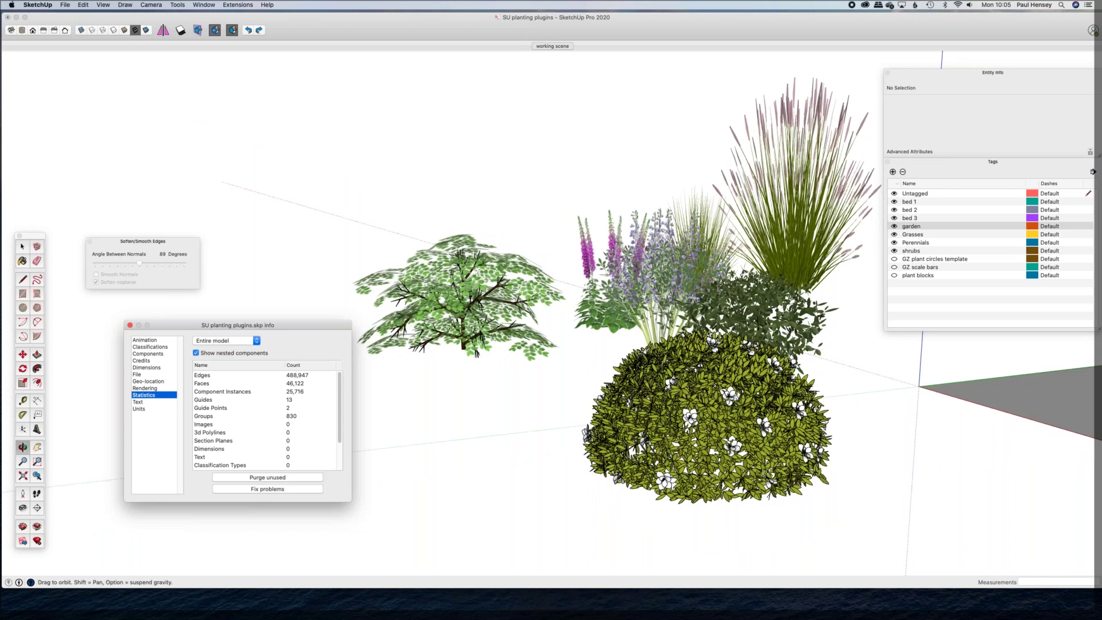
pyautogui.moveTo(660, 402); pyautogui.dragTo(608, 402)
pyautogui.press('space')
pyautogui.moveTo(607, 401); pyautogui.dragTo(565, 402, button='middle')
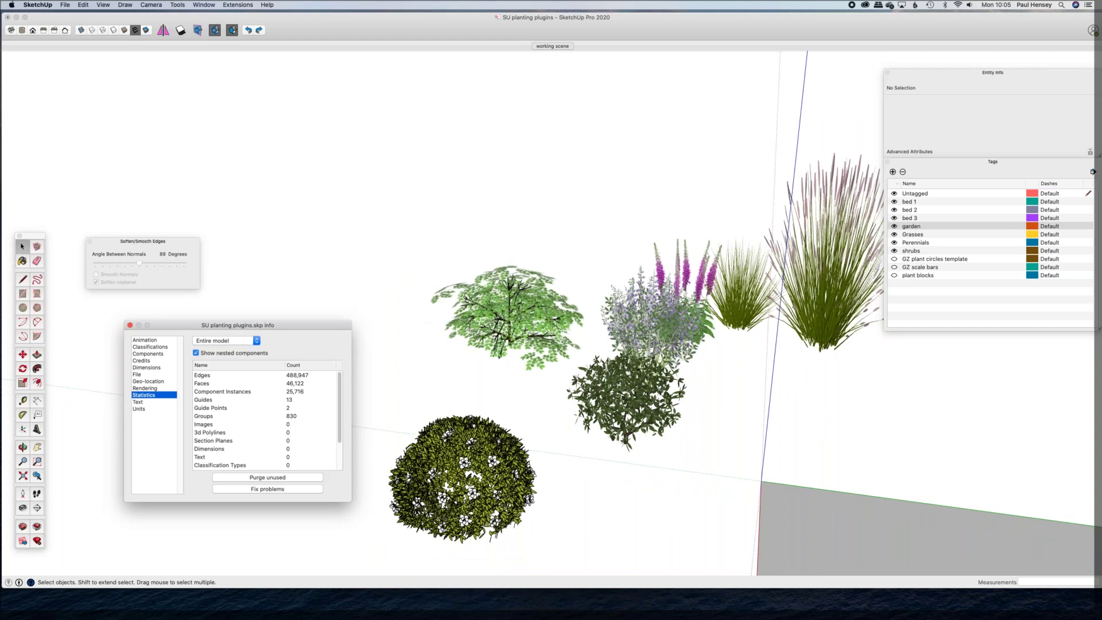
pyautogui.press('o')
pyautogui.moveTo(574, 345); pyautogui.dragTo(699, 340)
pyautogui.press('space')
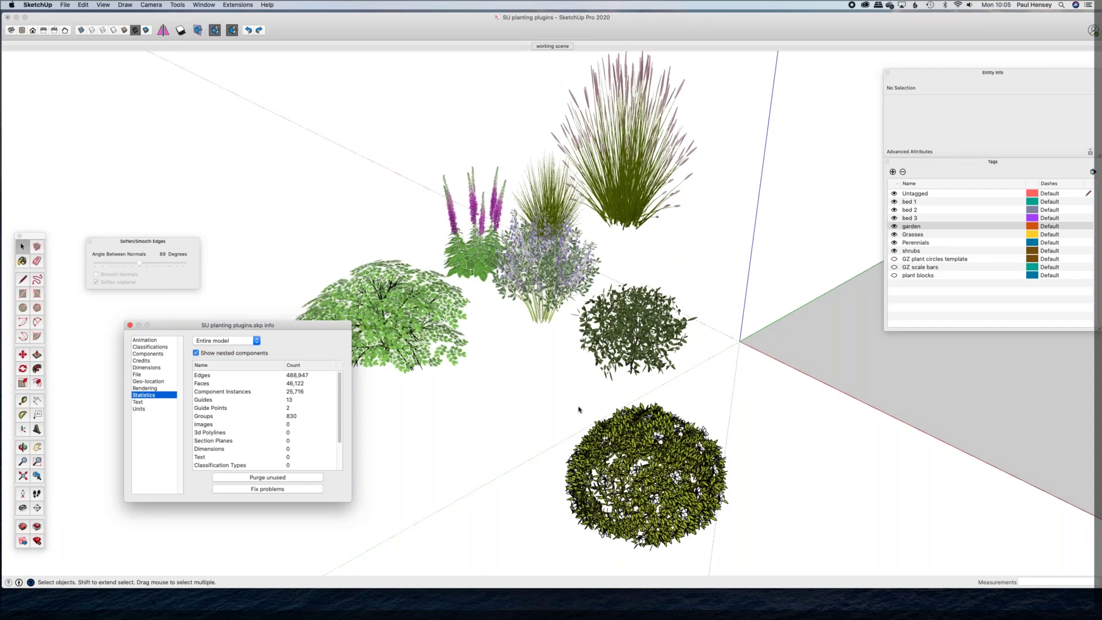
pyautogui.scroll(-3, 353, 241)
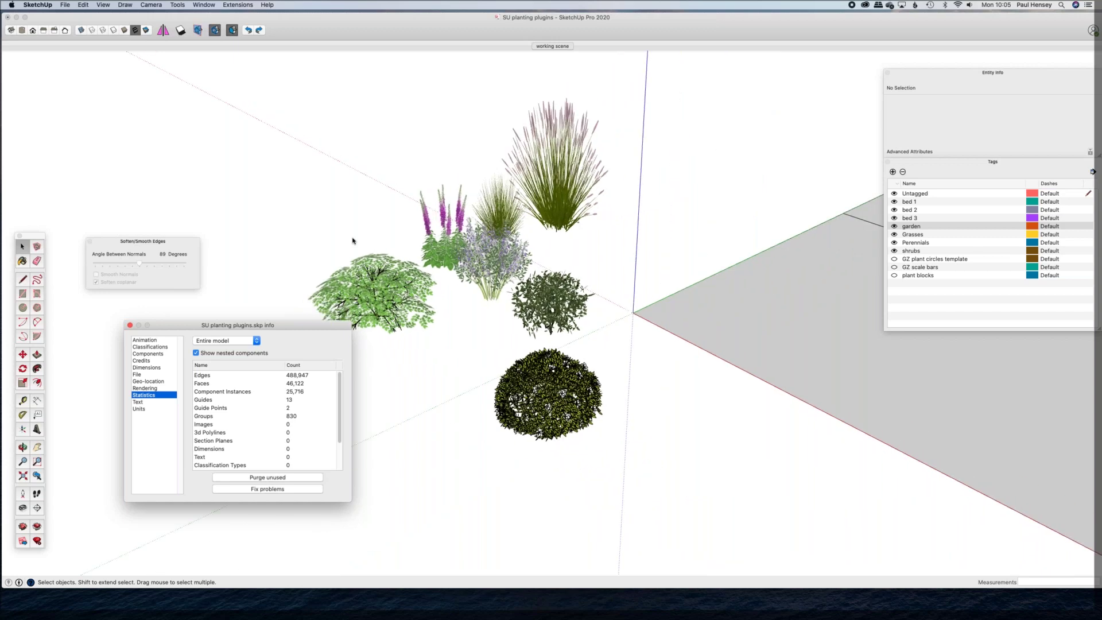
pyautogui.scroll(-2, 377, 270)
pyautogui.moveTo(378, 270); pyautogui.dragTo(520, 334, button='middle')
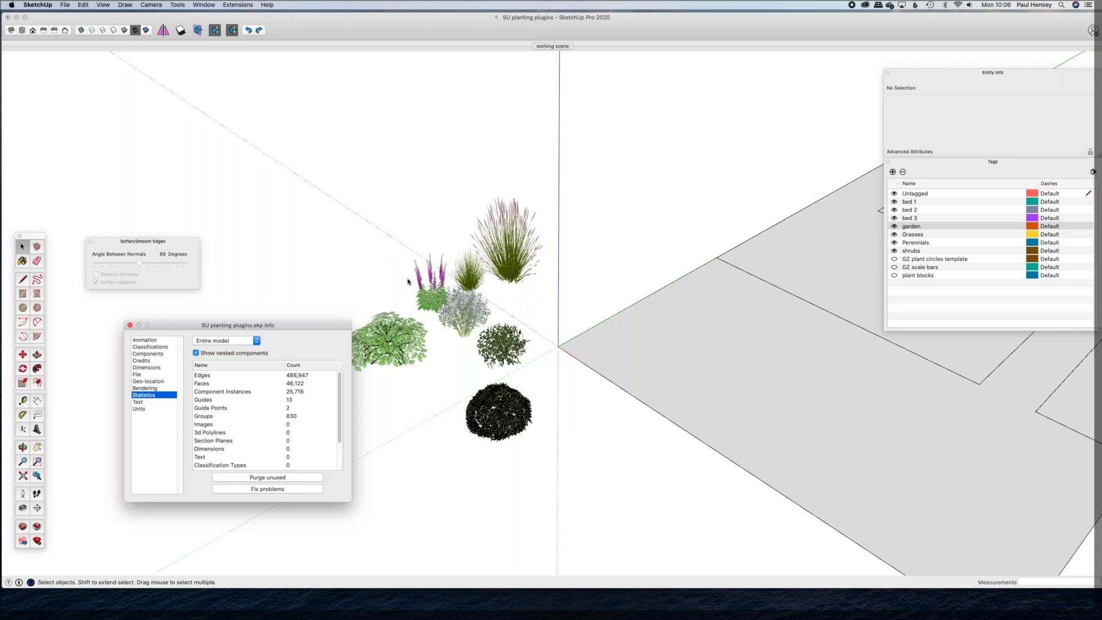
# Step: Inspect the purple foxglove's flower spikes and leaves up close
pyautogui.scroll(3, 432, 295)
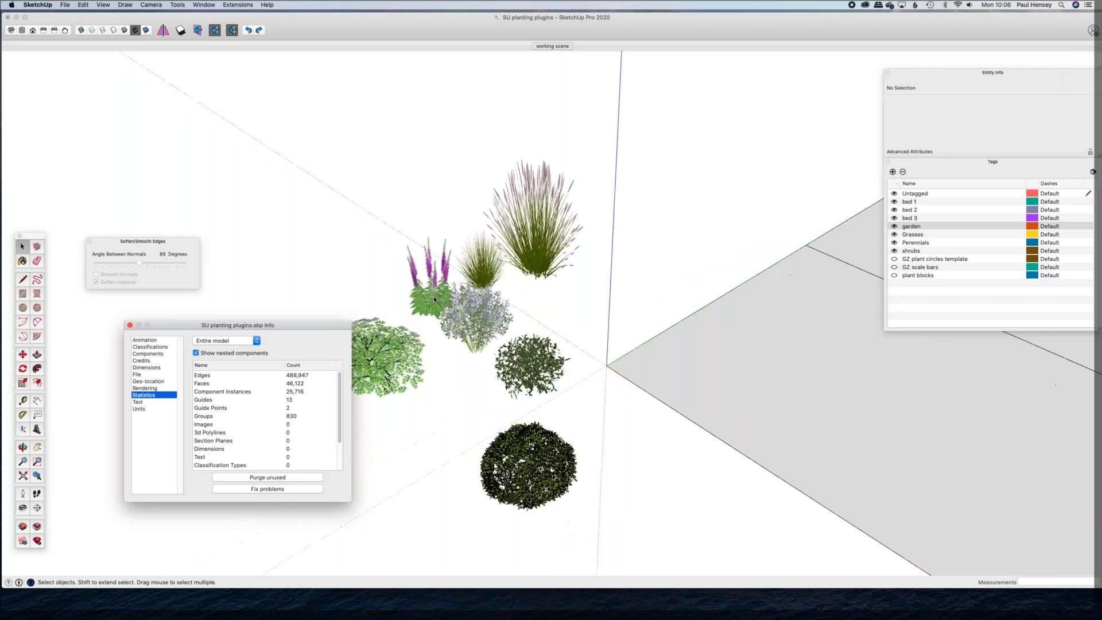
pyautogui.scroll(5, 433, 295)
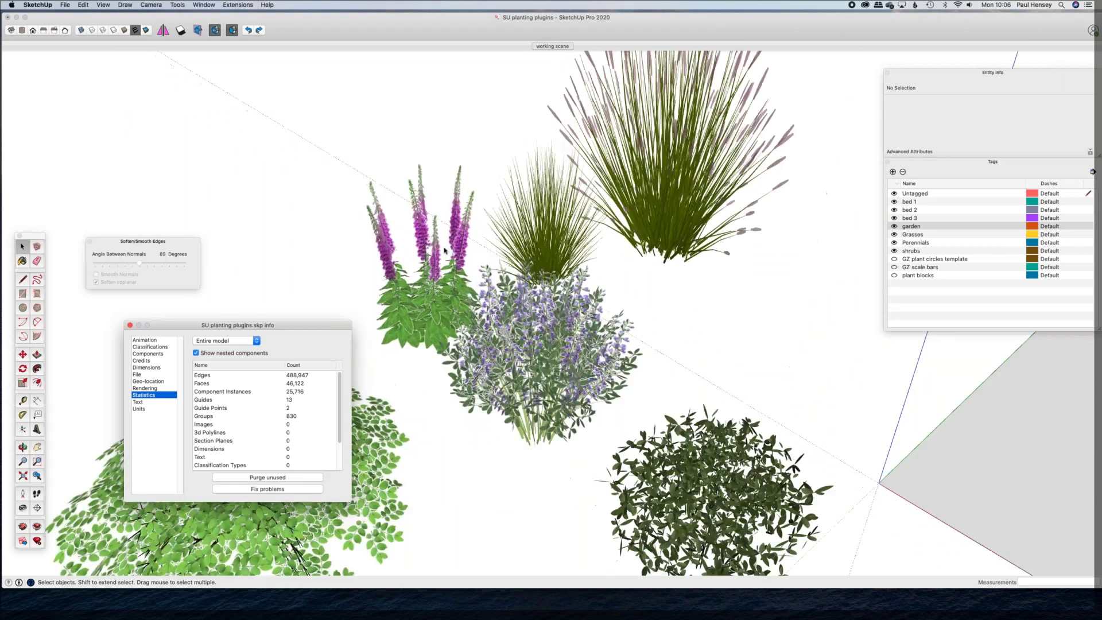
pyautogui.scroll(2, 446, 251)
pyautogui.scroll(3, 445, 250)
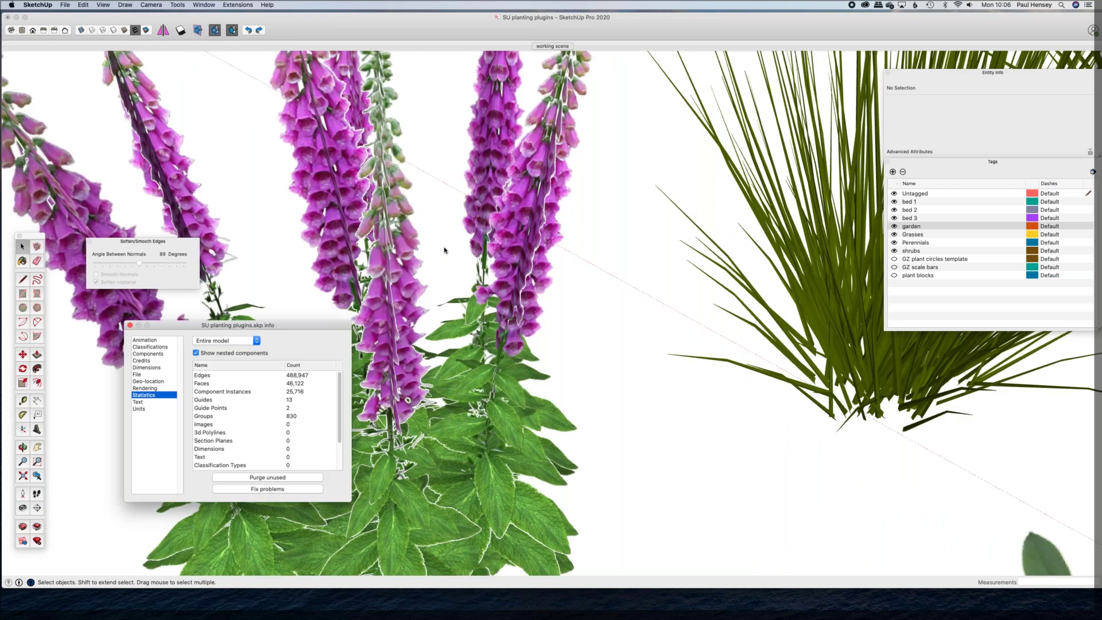
pyautogui.scroll(-3, 445, 251)
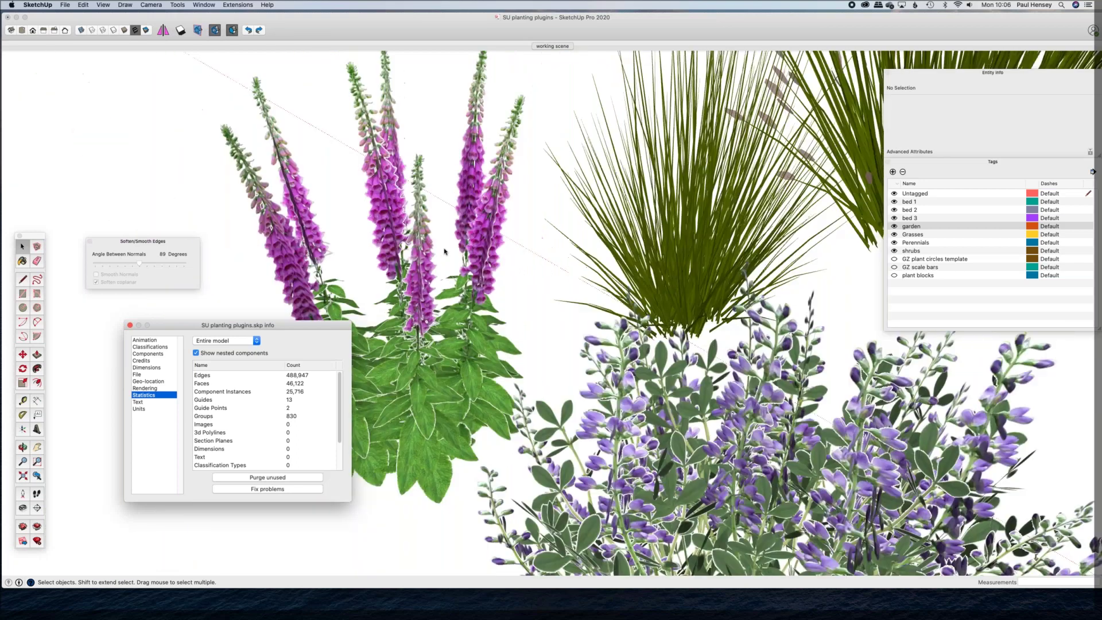
pyautogui.scroll(-5, 446, 251)
pyautogui.scroll(-2, 467, 289)
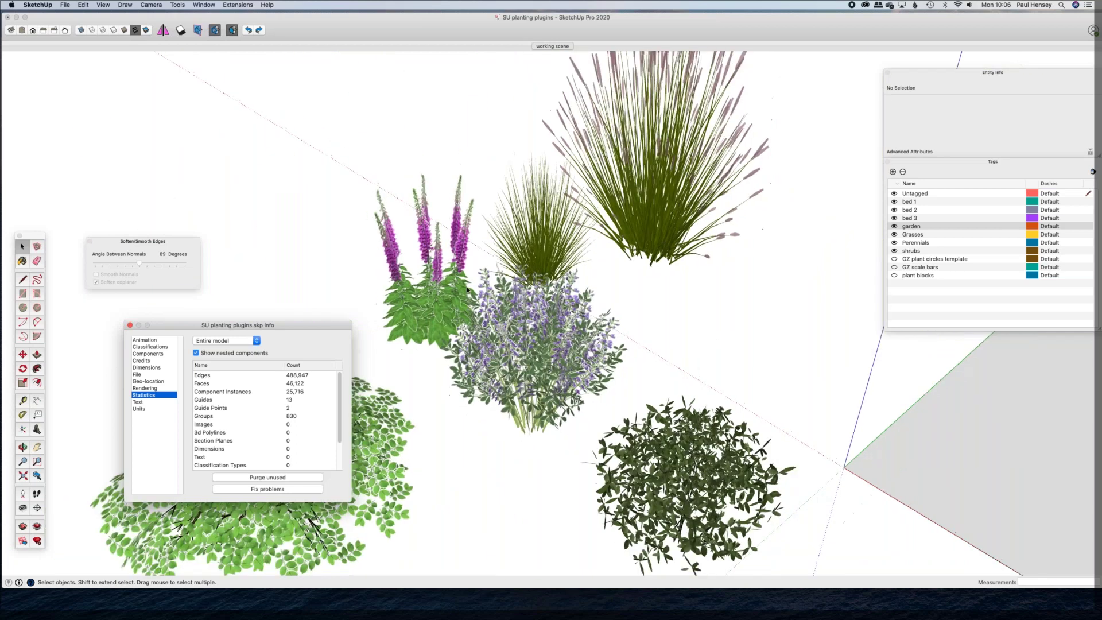
# Step: Examine the dark green shrub and the rounded white-flowered shrub from low and raised angles
pyautogui.moveTo(493, 294); pyautogui.dragTo(490, 392, button='middle')
pyautogui.scroll(3, 491, 393)
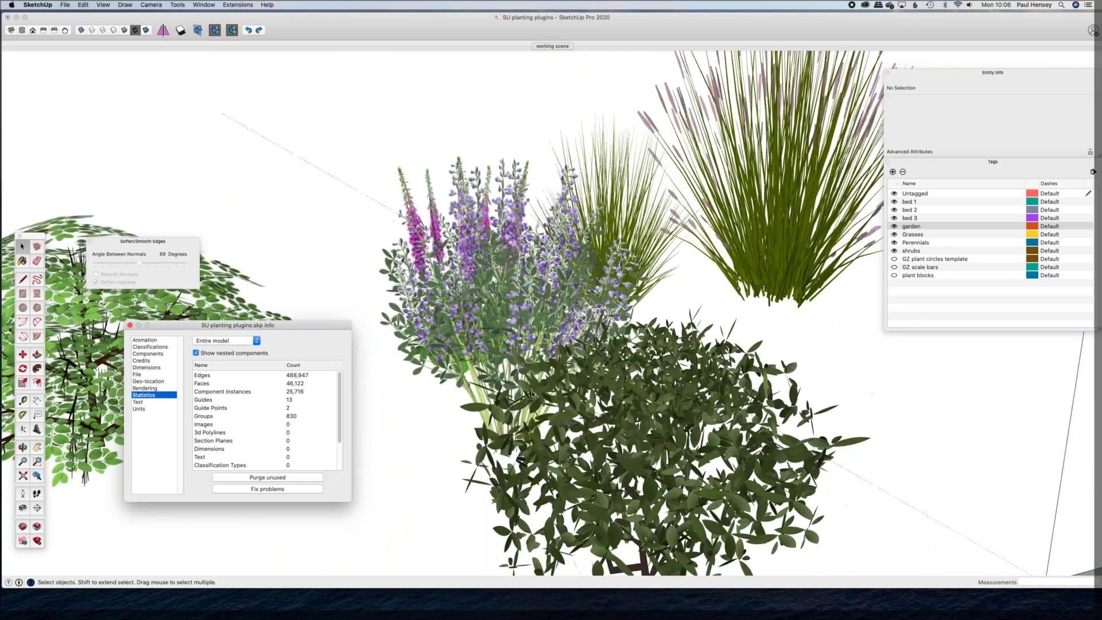
pyautogui.scroll(-5, 531, 394)
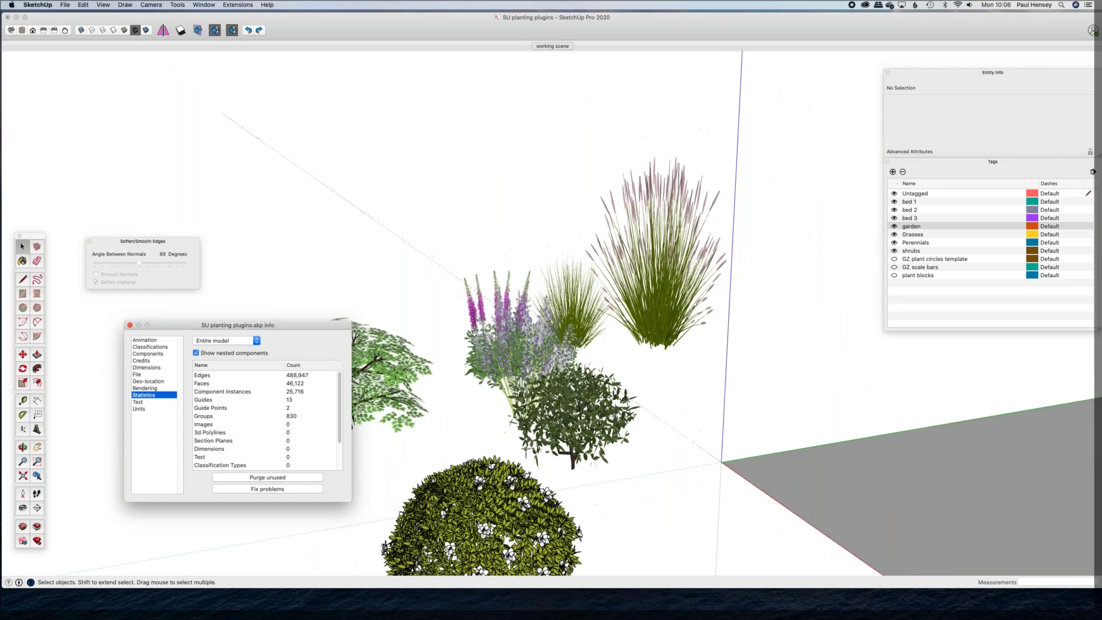
pyautogui.scroll(2, 476, 521)
pyautogui.scroll(2, 476, 520)
pyautogui.press('o')
pyautogui.moveTo(592, 414); pyautogui.dragTo(622, 373)
pyautogui.press('space')
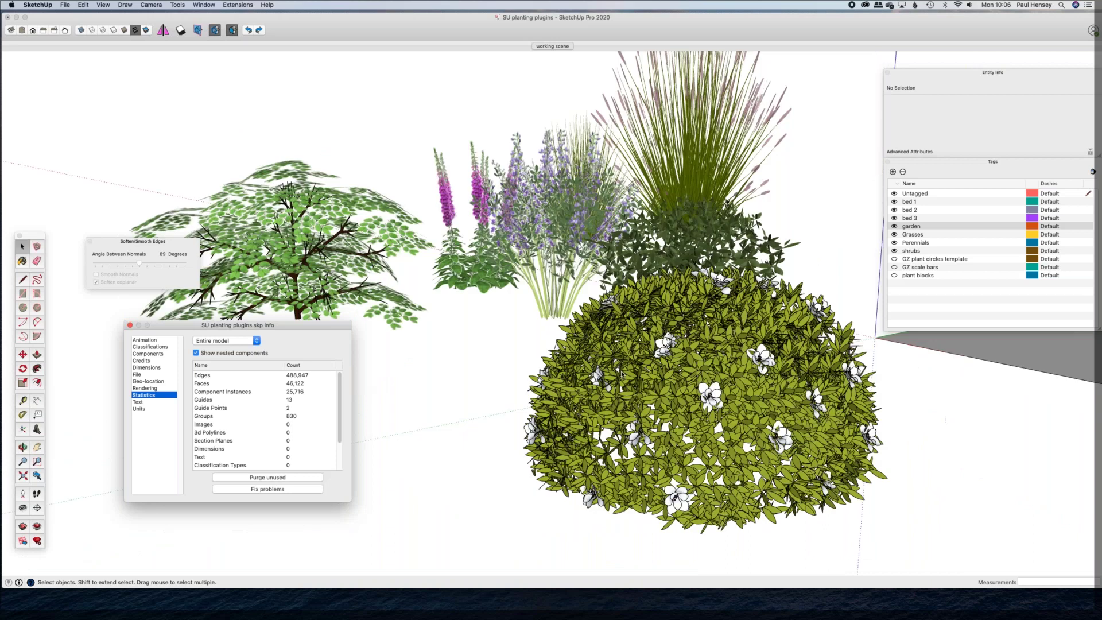
pyautogui.moveTo(621, 374); pyautogui.dragTo(702, 413, button='middle')
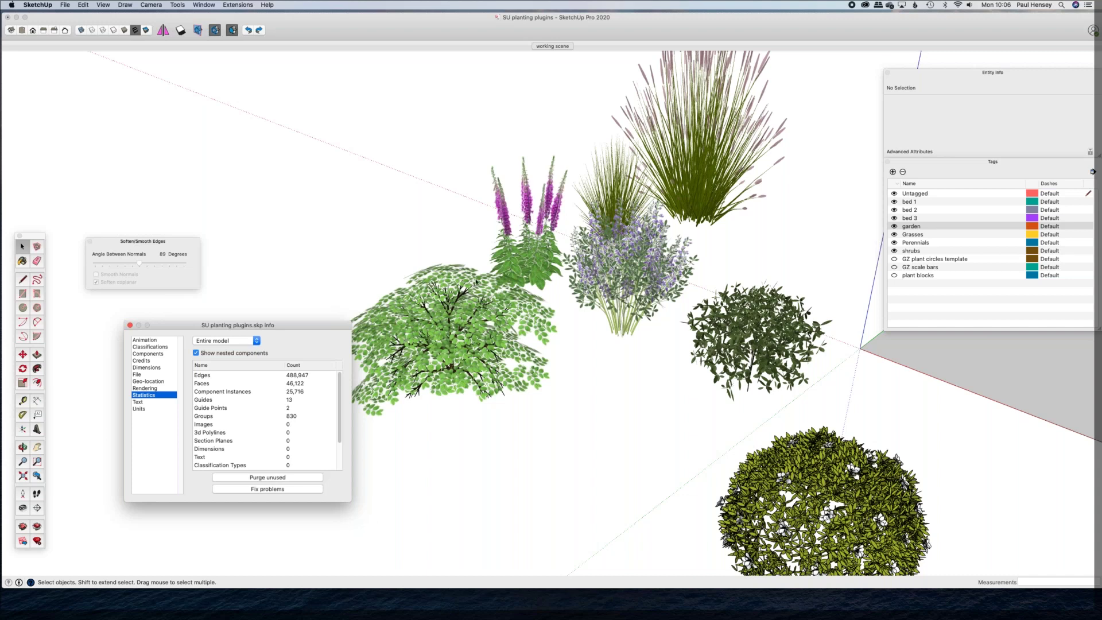
# Step: Look over the whole group of sample plants from a more distant, raised viewpoint
pyautogui.scroll(-3, 459, 212)
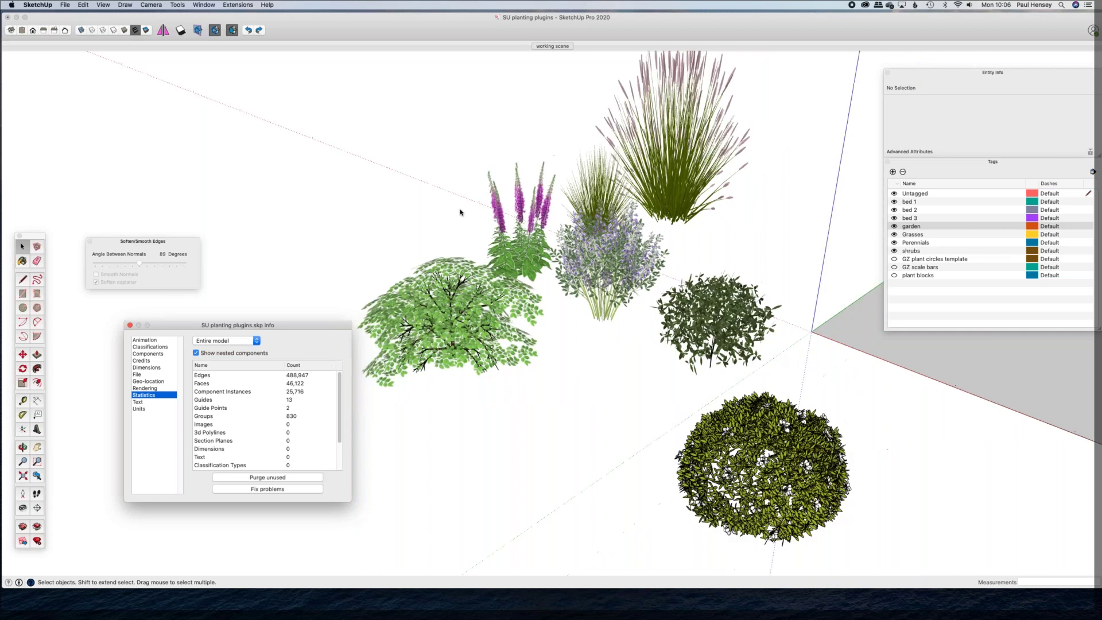
pyautogui.moveTo(513, 225); pyautogui.dragTo(487, 319, button='middle')
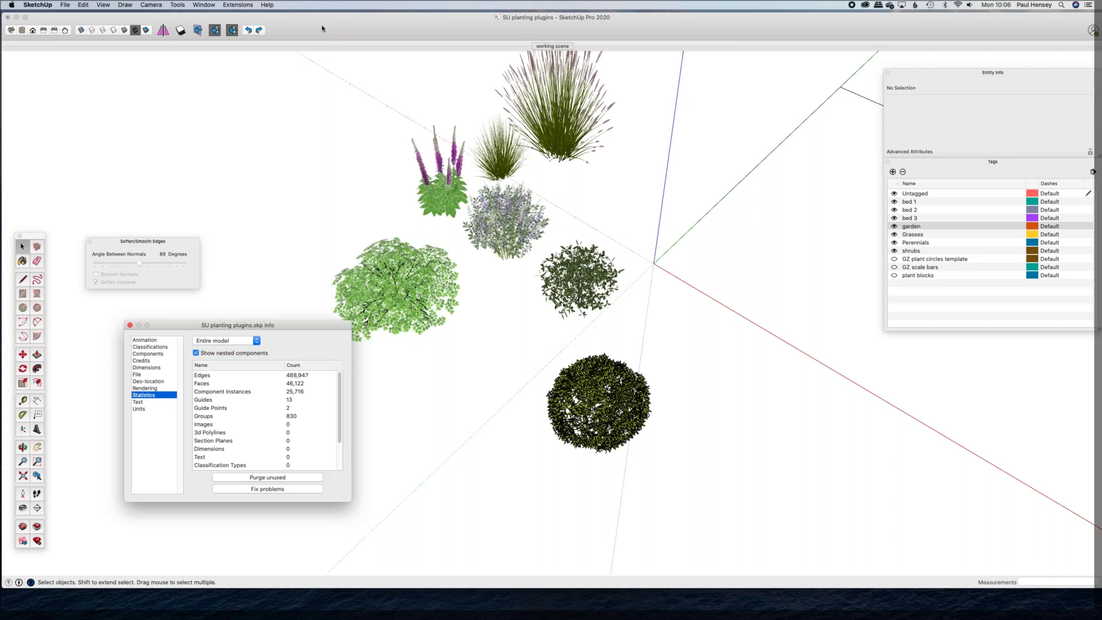
pyautogui.scroll(-3, 268, 126)
pyautogui.scroll(4, 294, 81)
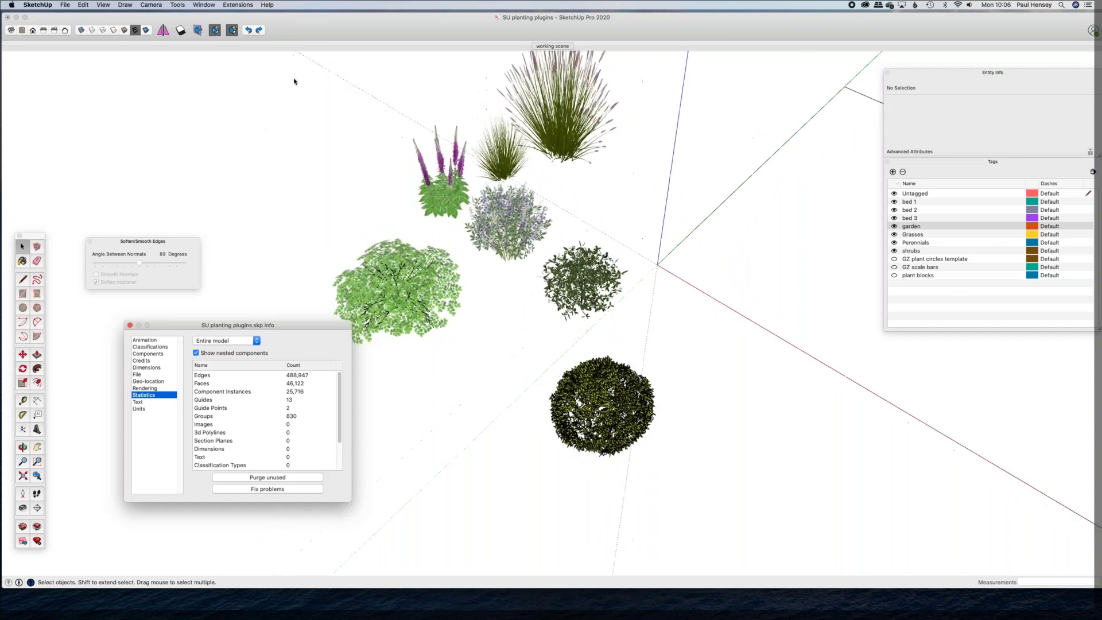
pyautogui.scroll(1, 294, 81)
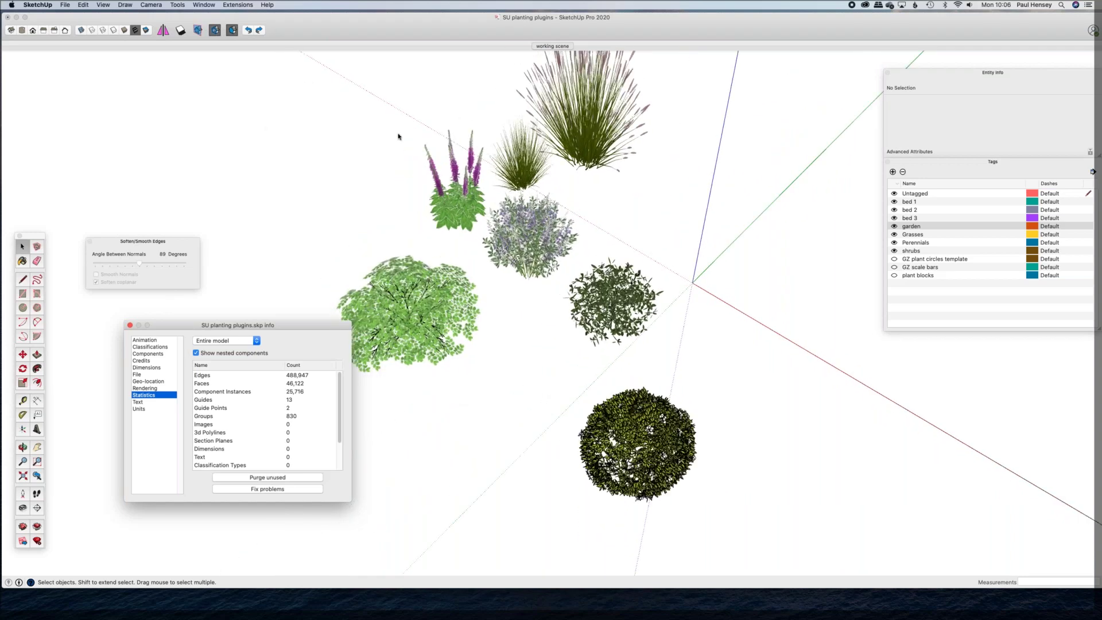
pyautogui.moveTo(381, 189); pyautogui.dragTo(408, 187, button='middle')
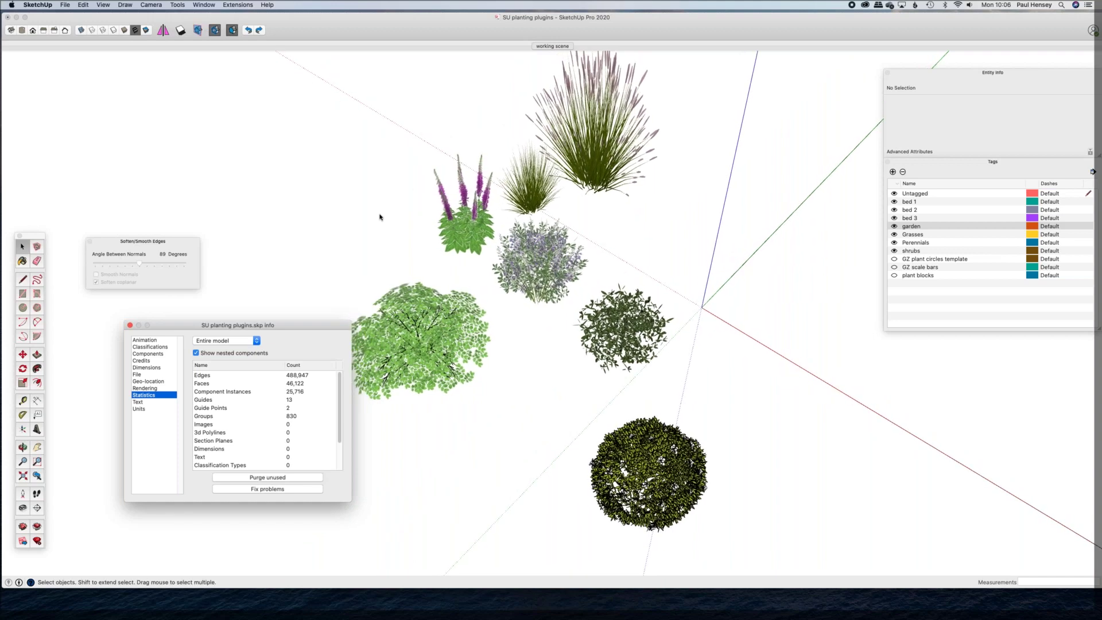
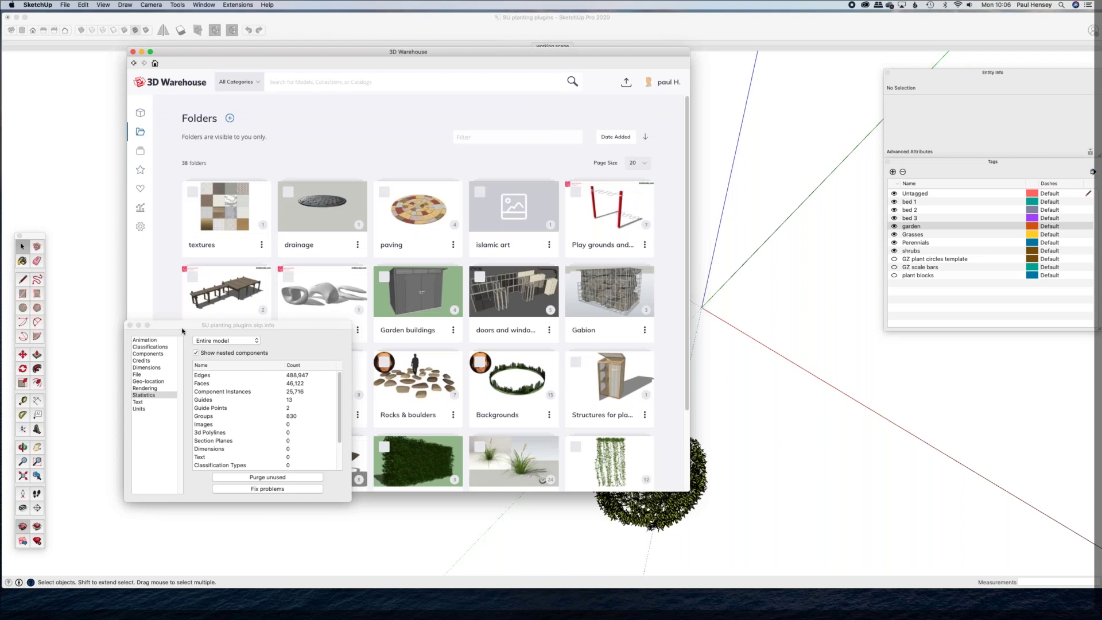
# Step: Close the model statistics window and list the models in the 3D Warehouse Grasses folder
pyautogui.click(129, 325)
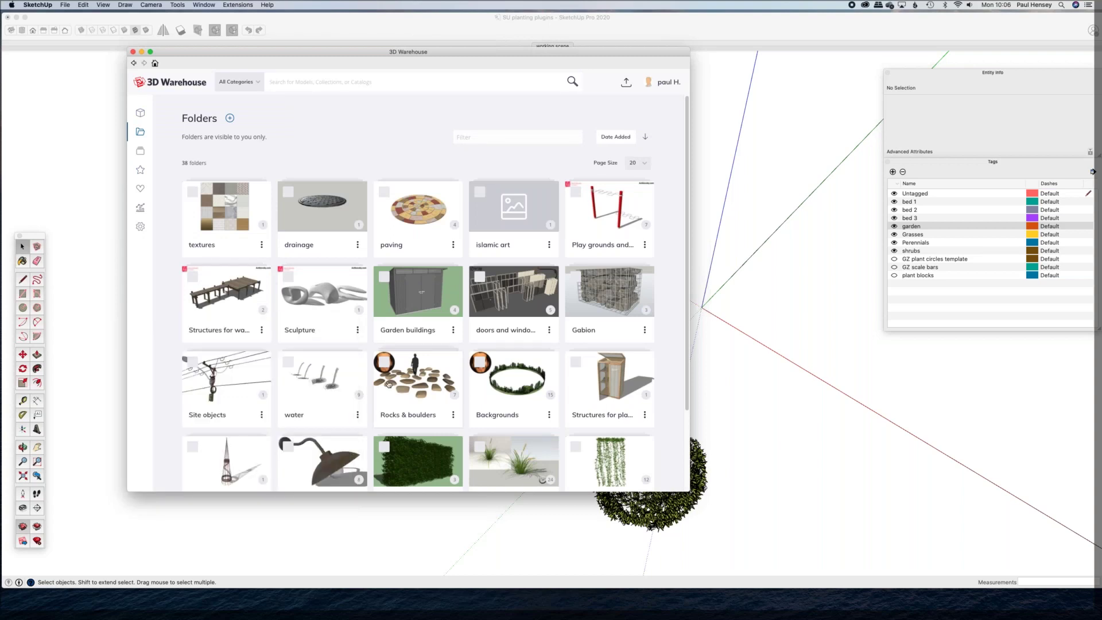
pyautogui.scroll(-5, 336, 271)
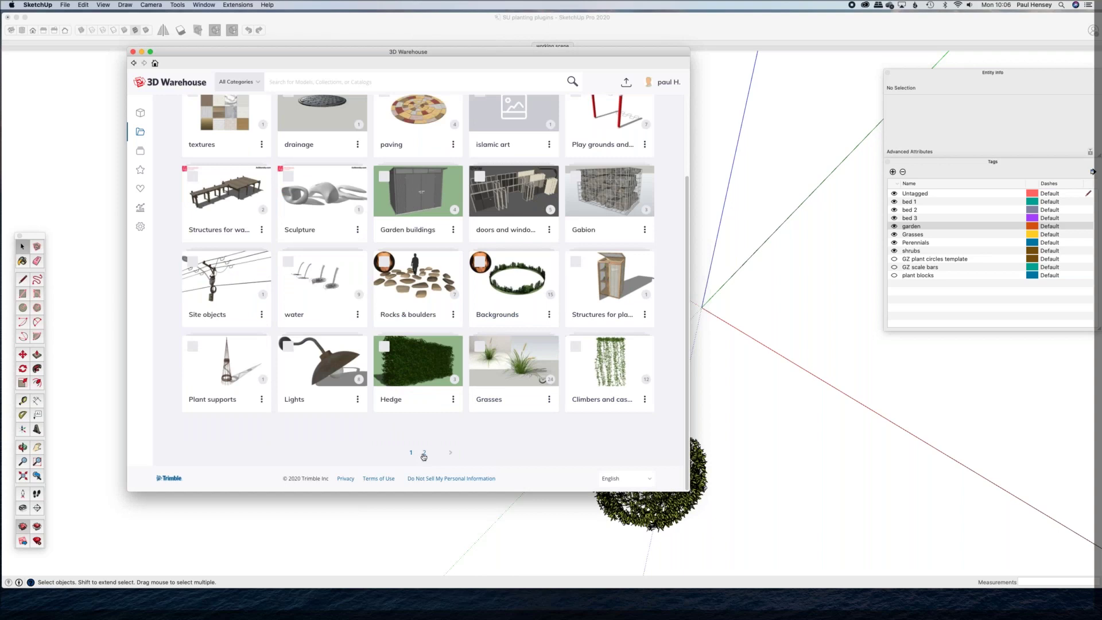
pyautogui.click(514, 399)
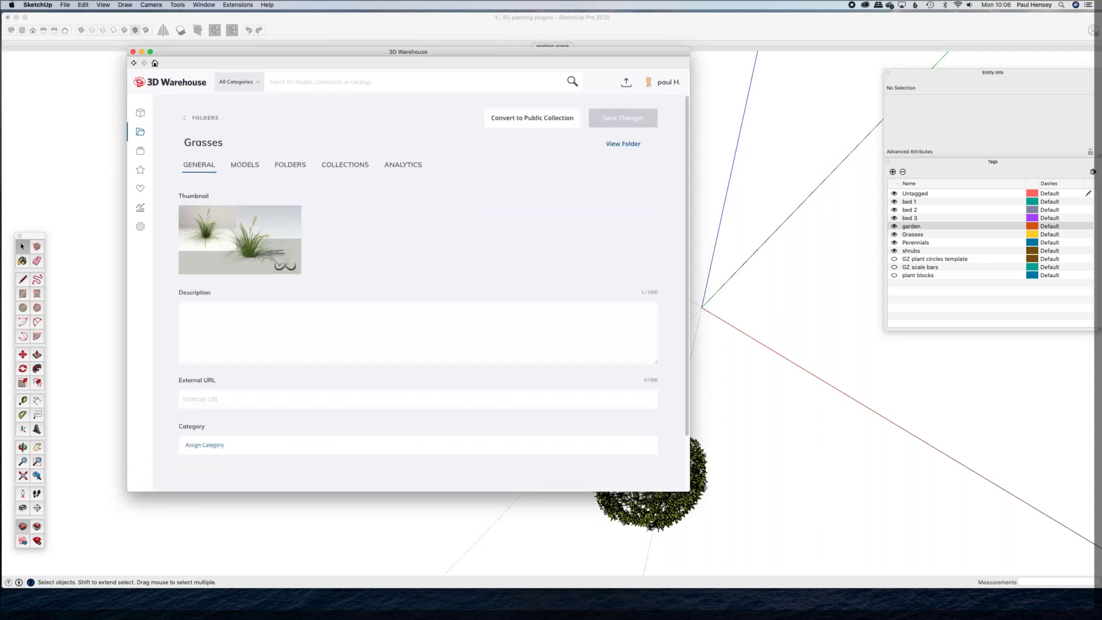
pyautogui.click(255, 167)
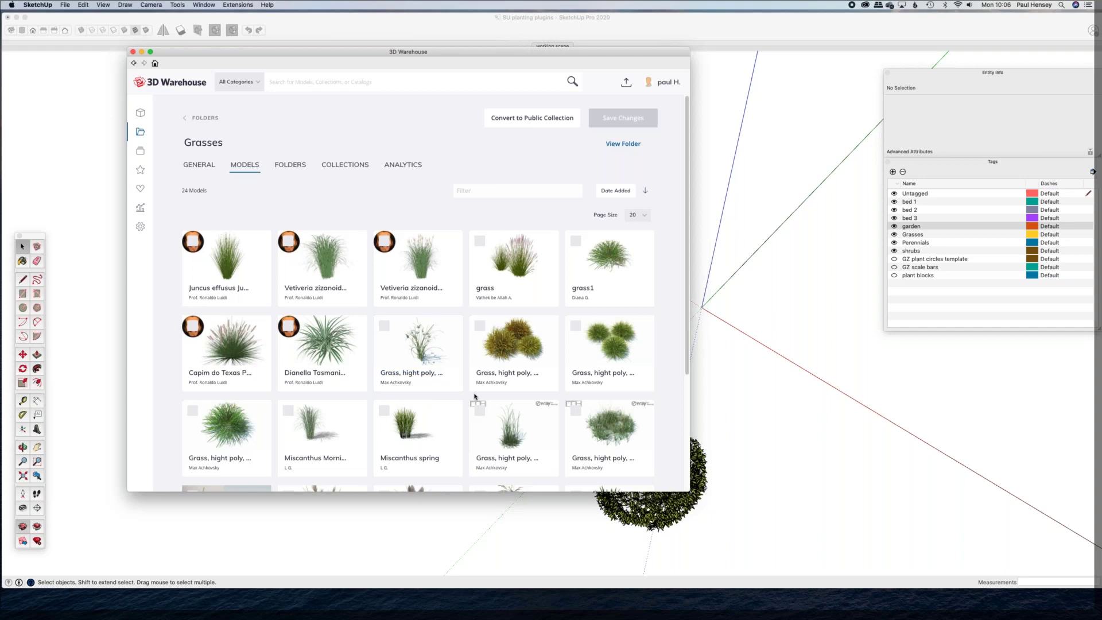
pyautogui.moveTo(489, 52); pyautogui.dragTo(581, 24)
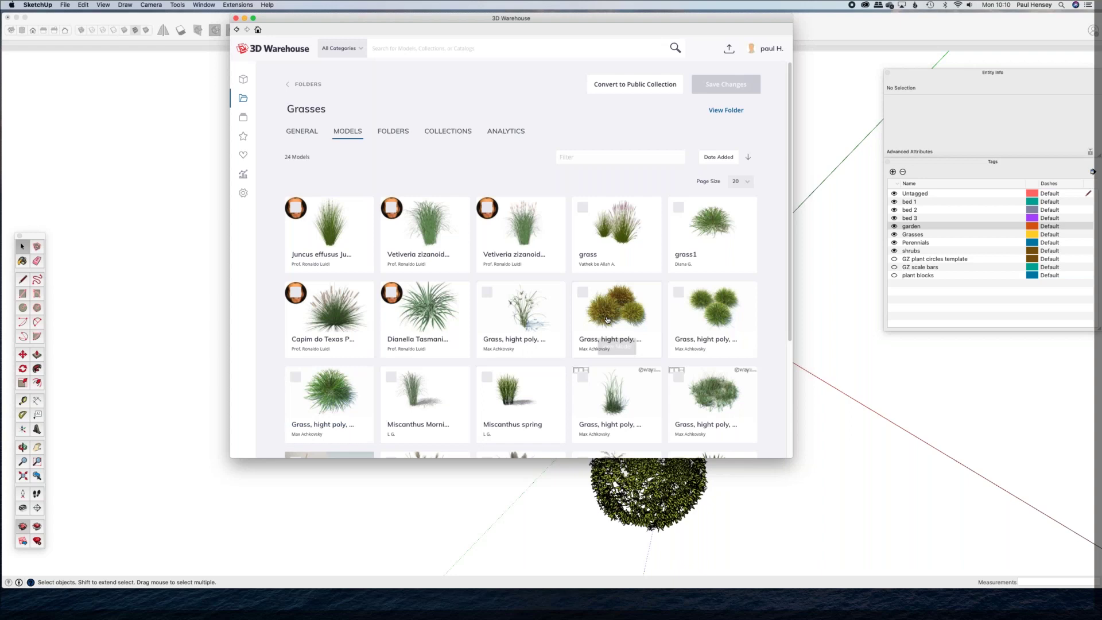
# Step: Review the Miscanthus Morning Light model's details and start its download, declining to load it directly into the model
pyautogui.scroll(-1, 614, 322)
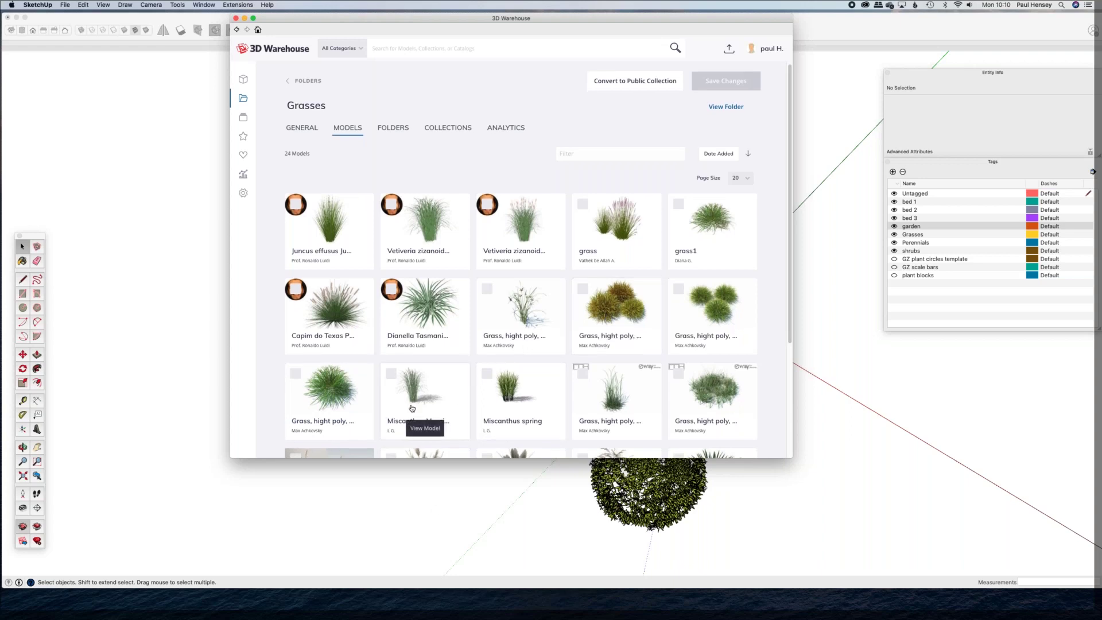
pyautogui.click(458, 432)
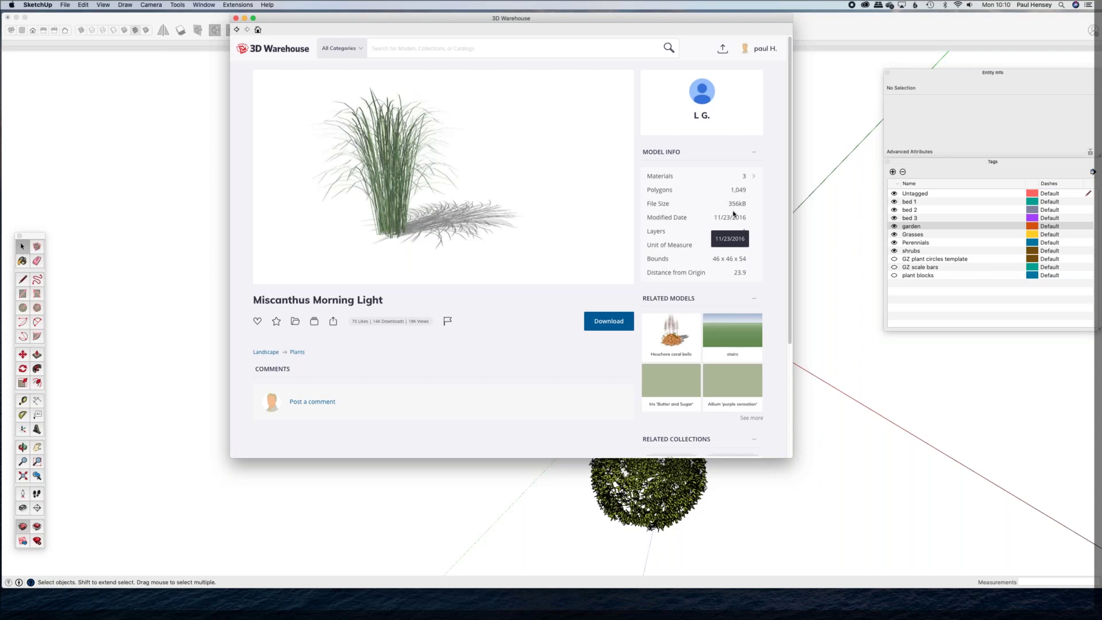
pyautogui.click(613, 325)
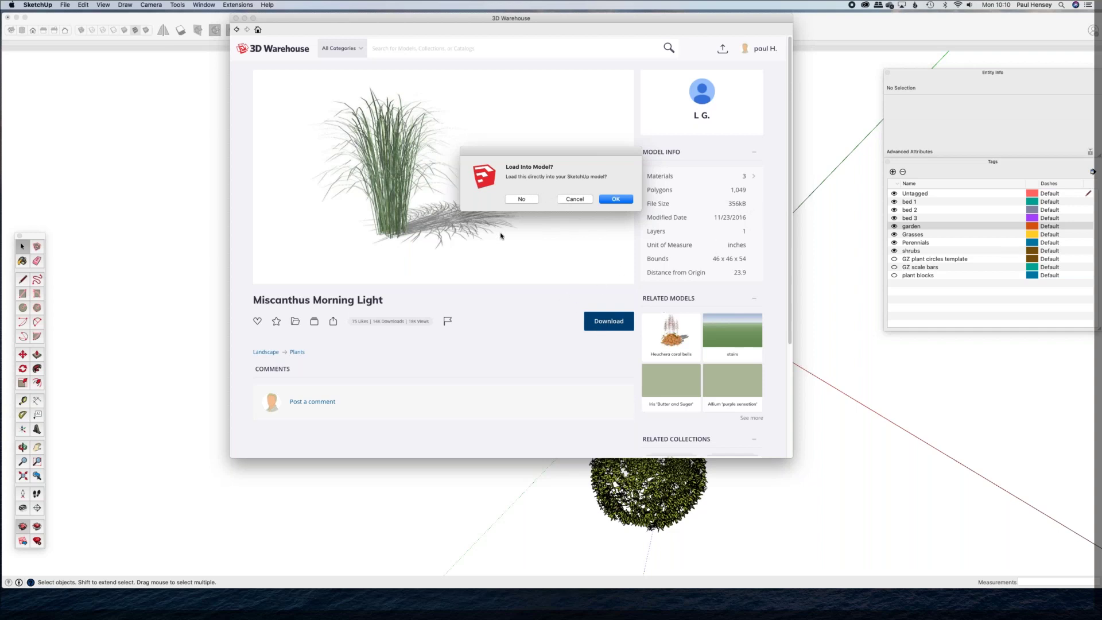
pyautogui.click(531, 200)
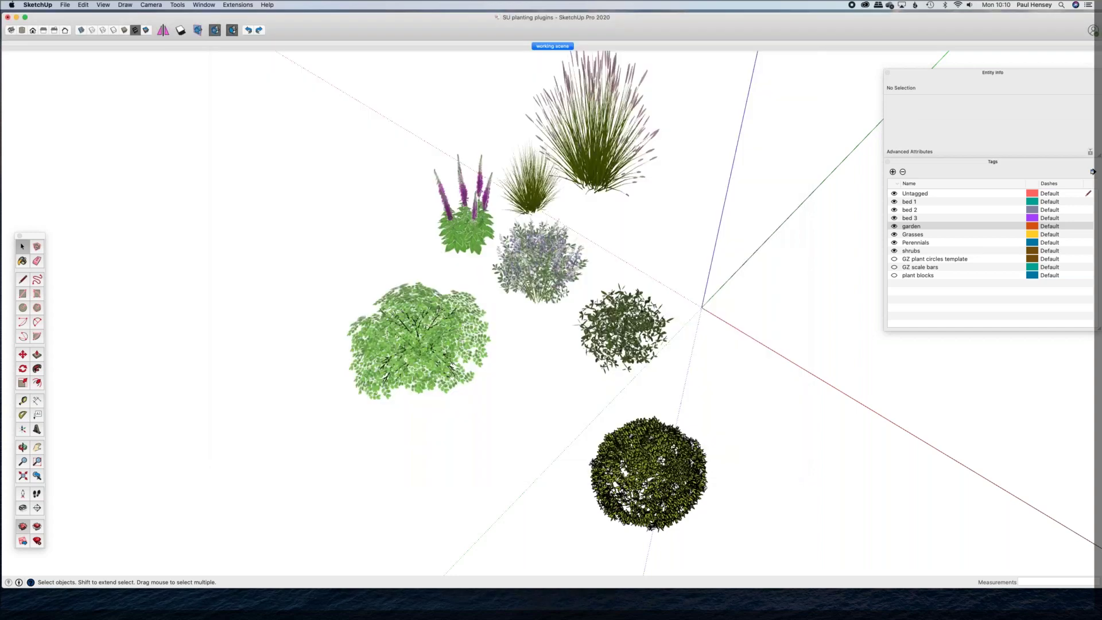
# Step: Reopen 3D Warehouse and return through the account's own content to the models in the Grasses folder
pyautogui.click(783, 464)
pyautogui.click(23, 527)
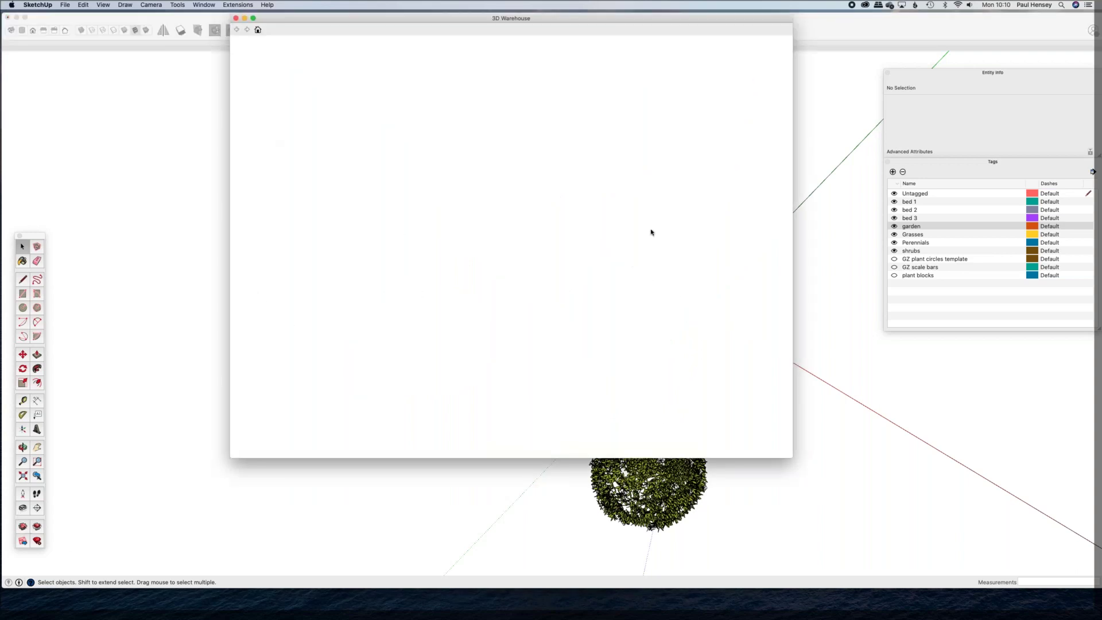
pyautogui.click(764, 51)
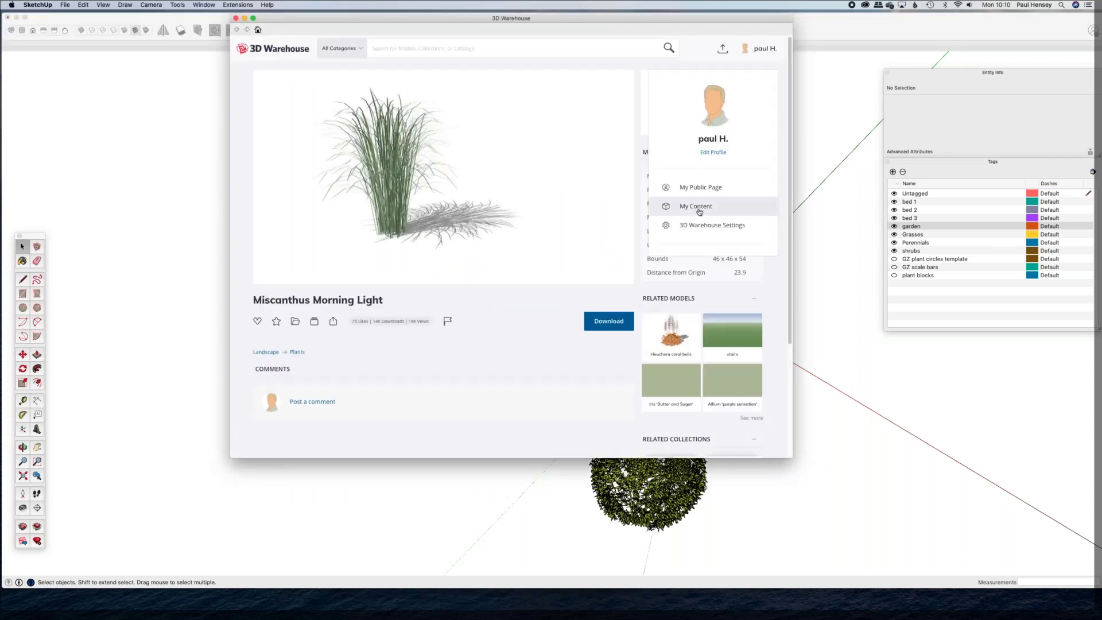
pyautogui.moveTo(476, 217)
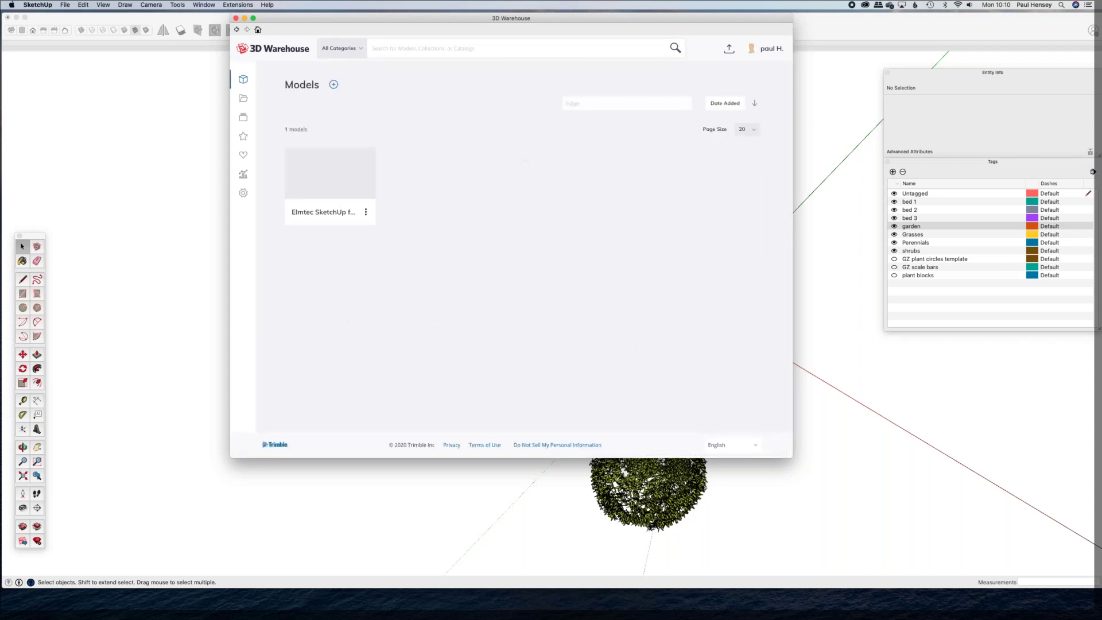
pyautogui.click(244, 119)
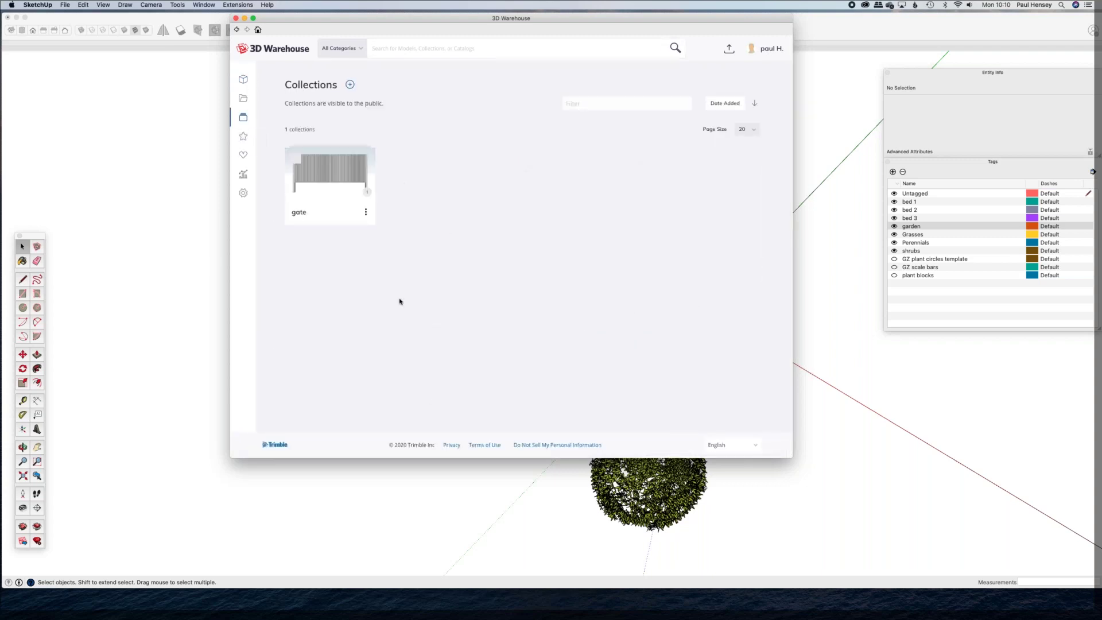
pyautogui.click(244, 99)
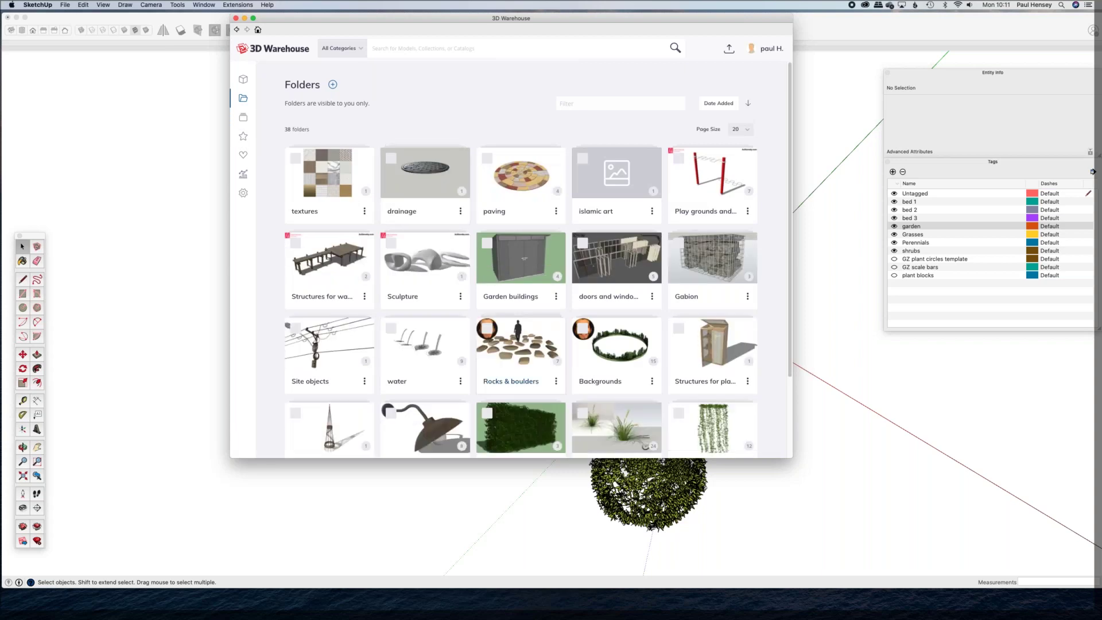
pyautogui.click(625, 432)
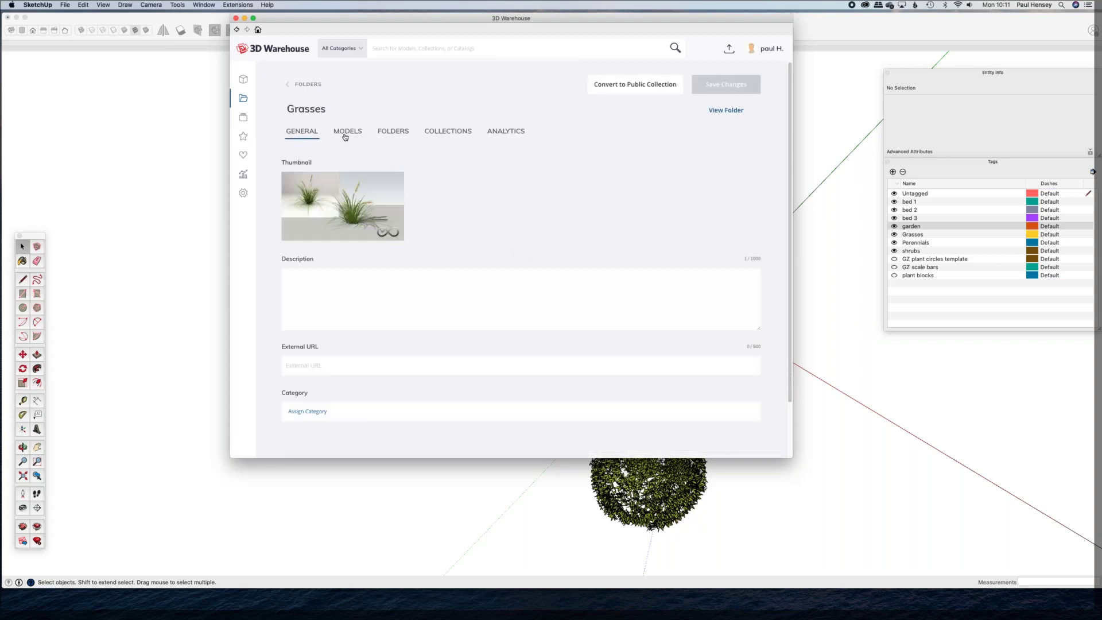
pyautogui.click(346, 133)
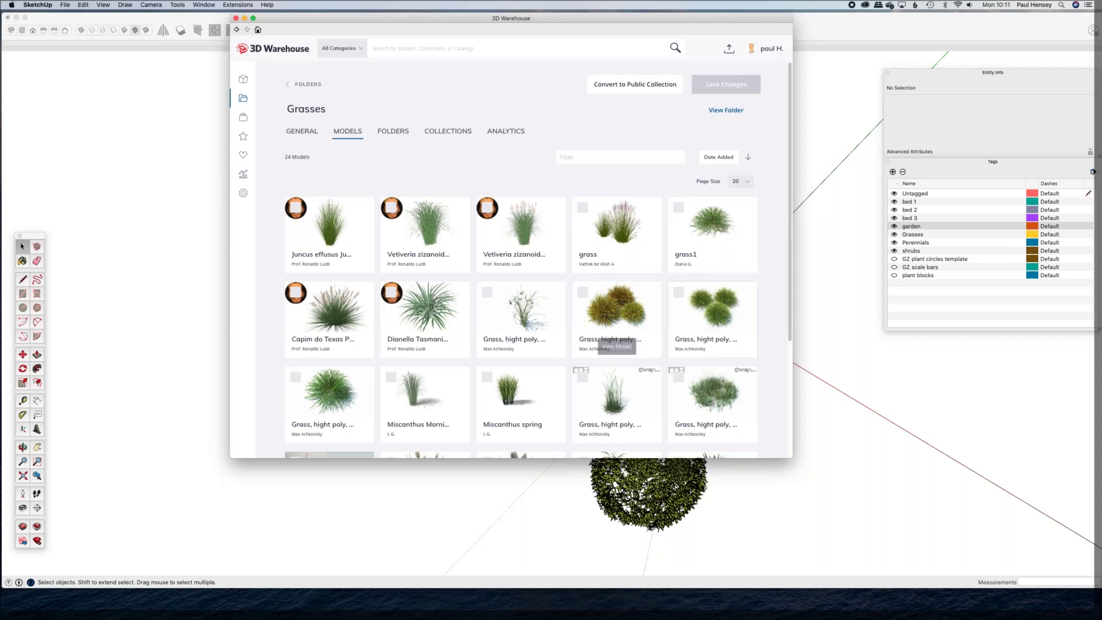
# Step: Examine the preview and model info of "Grass, hight poly, vray ready (126)", and return to the Grasses folder
pyautogui.click(737, 337)
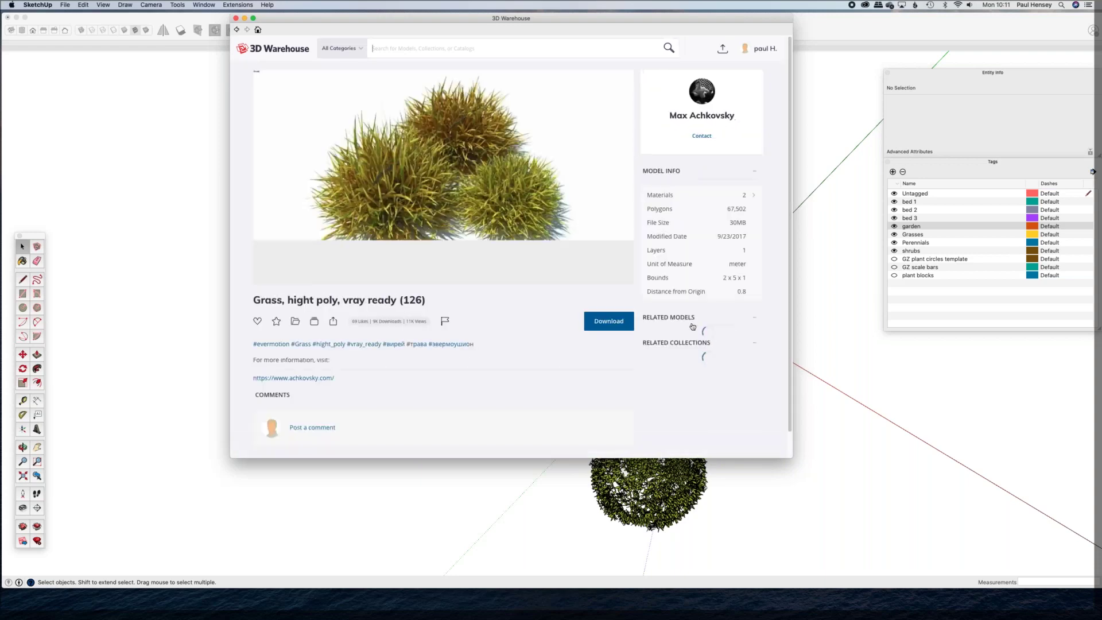
pyautogui.moveTo(344, 154)
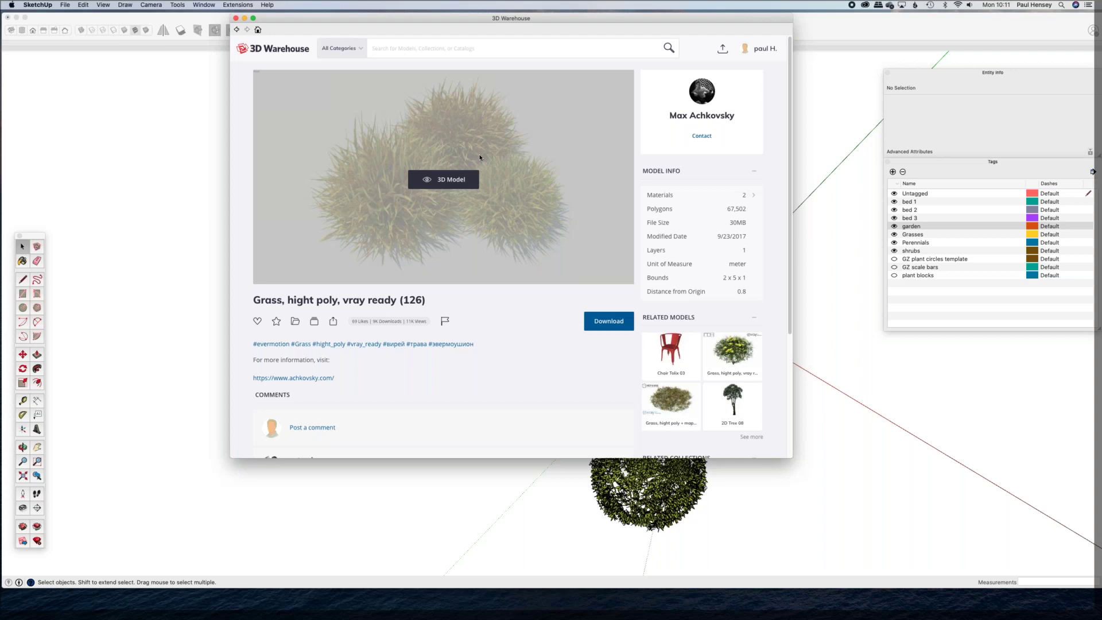
pyautogui.moveTo(515, 214)
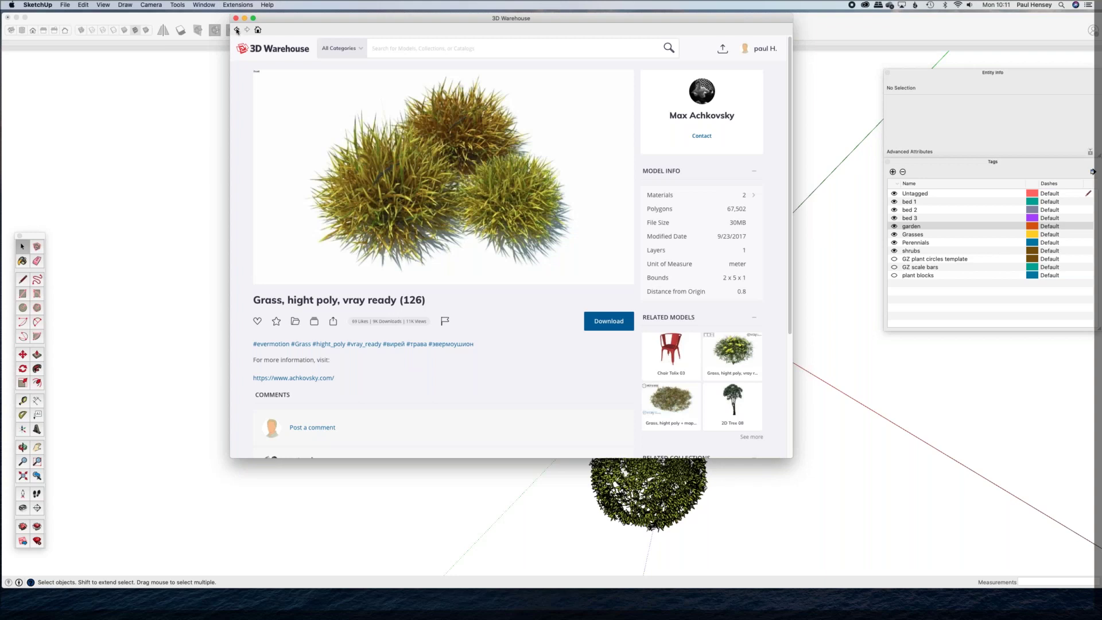
pyautogui.click(237, 30)
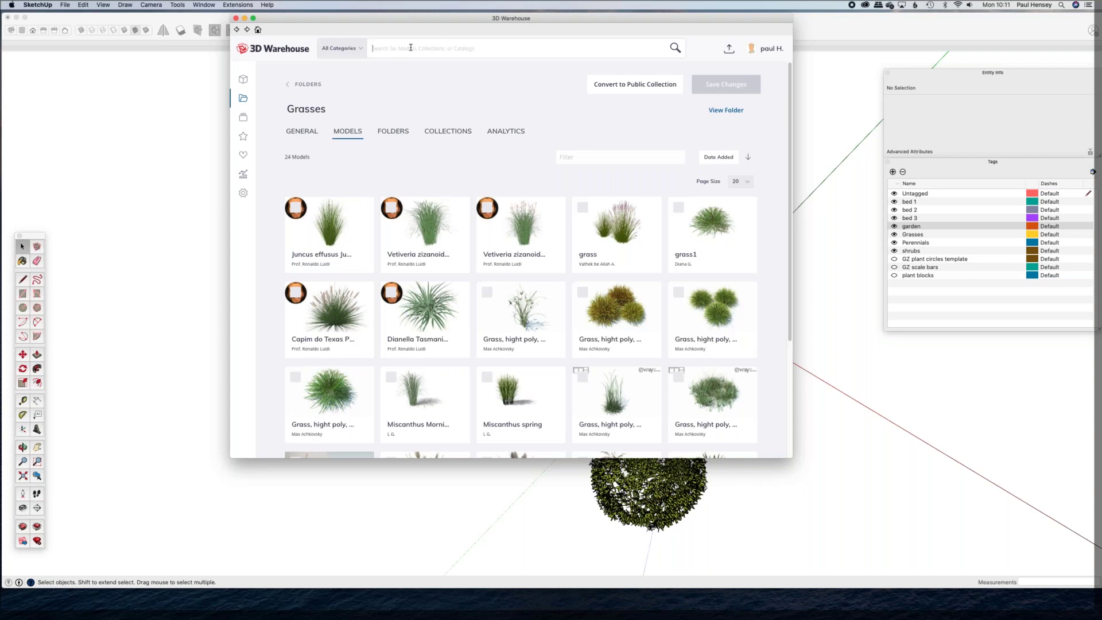
# Step: Search 3D Warehouse for "trees" and browse through the variety of models in the results
pyautogui.write('trees')
pyautogui.press('Return')
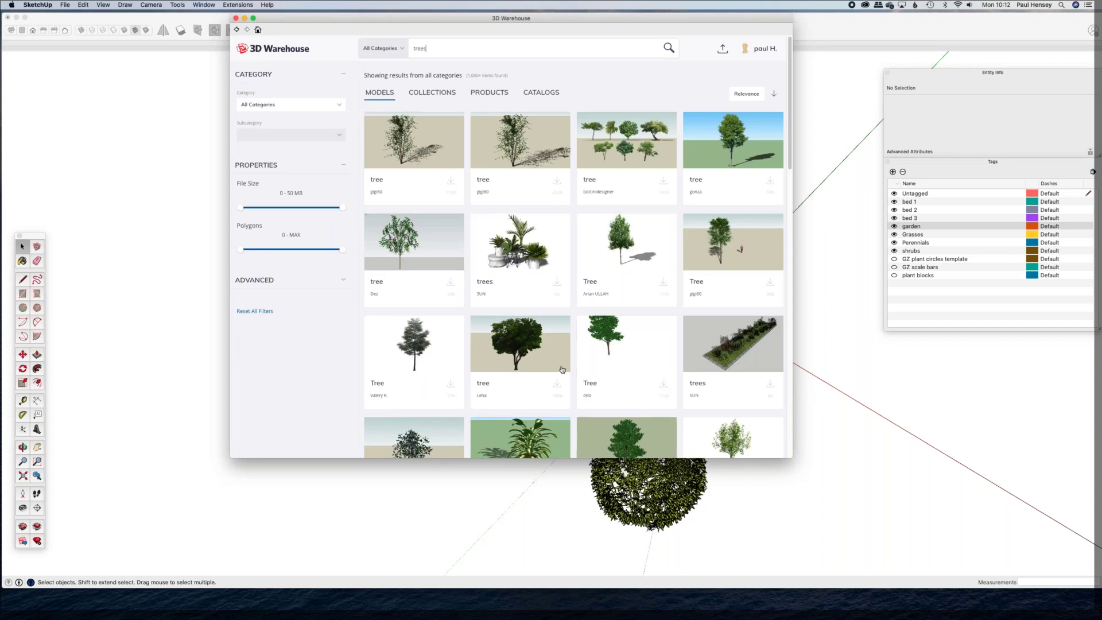
pyautogui.scroll(-1, 579, 332)
pyautogui.scroll(-3, 579, 332)
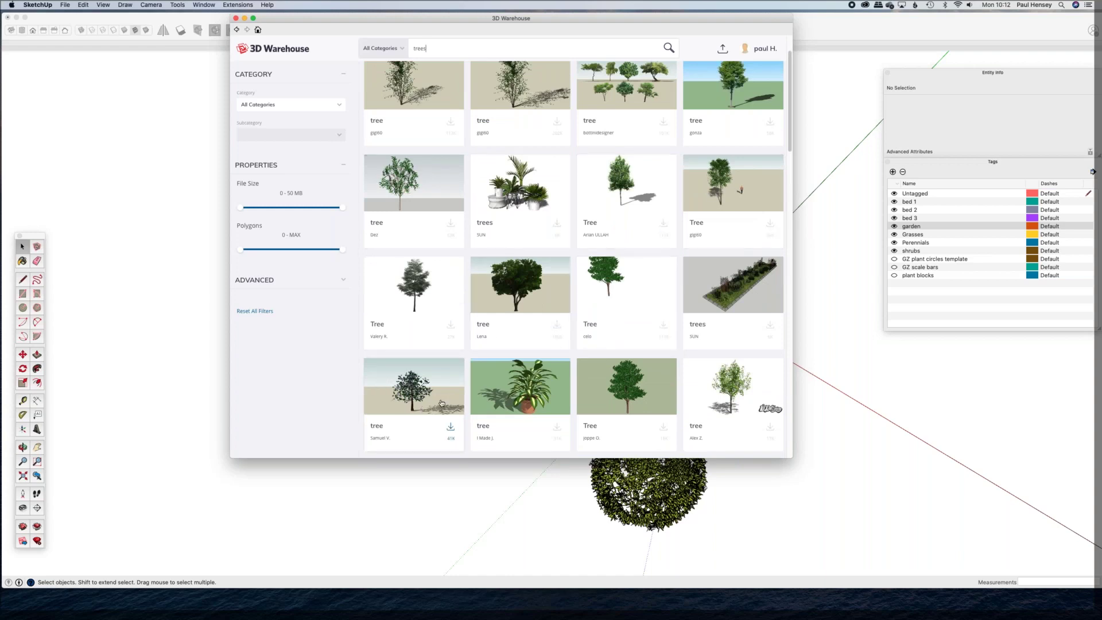
pyautogui.scroll(-5, 441, 403)
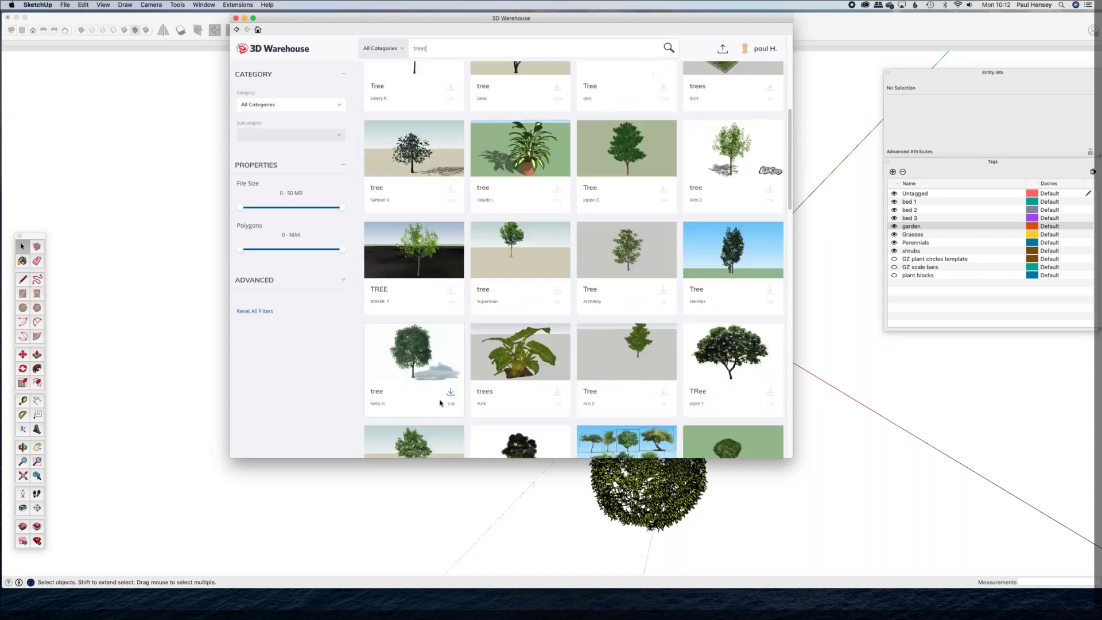
pyautogui.scroll(-2, 440, 402)
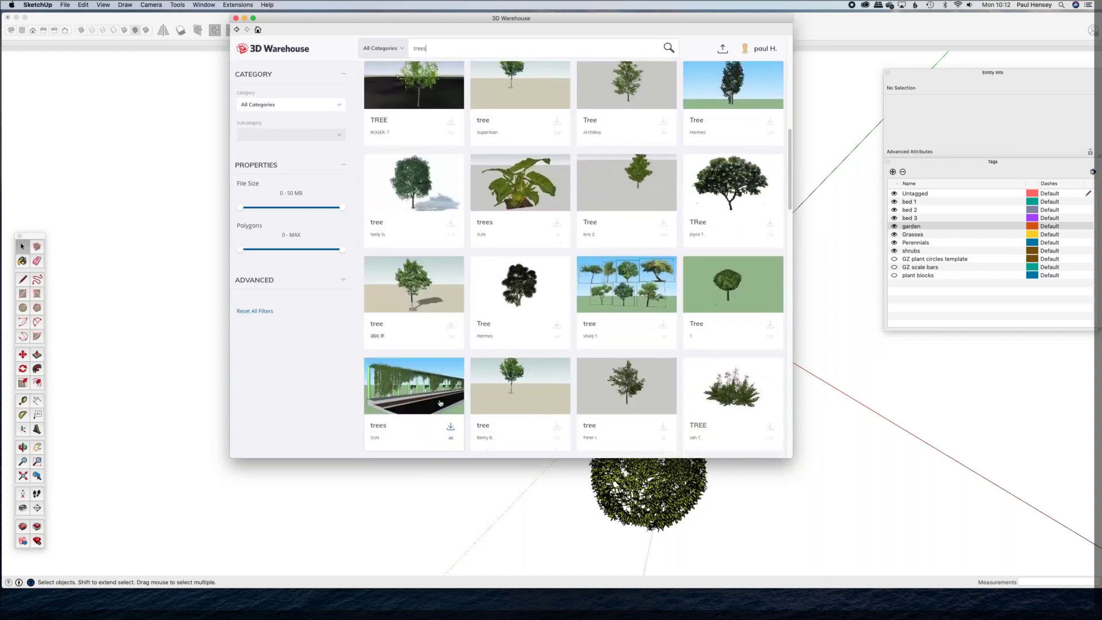
pyautogui.scroll(-1, 474, 408)
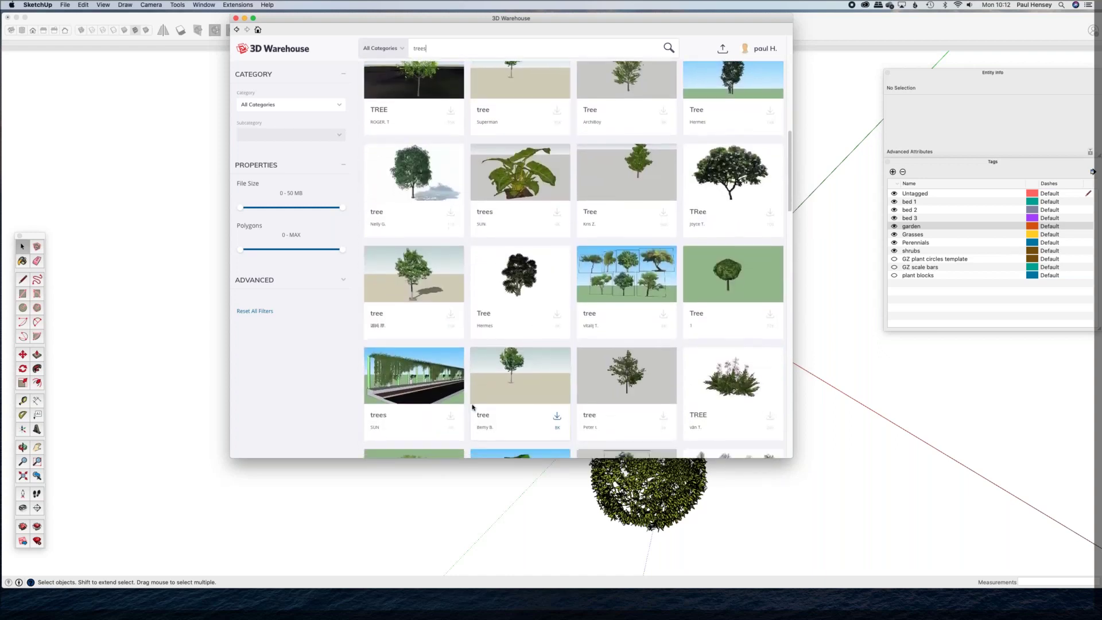
pyautogui.scroll(-3, 473, 408)
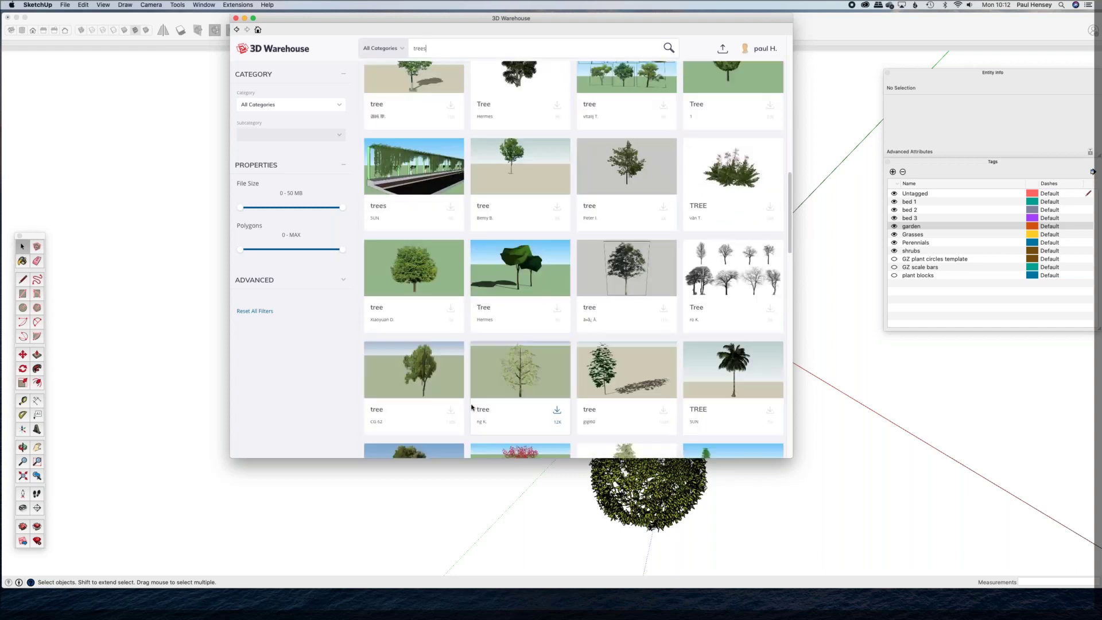
pyautogui.scroll(-2, 445, 384)
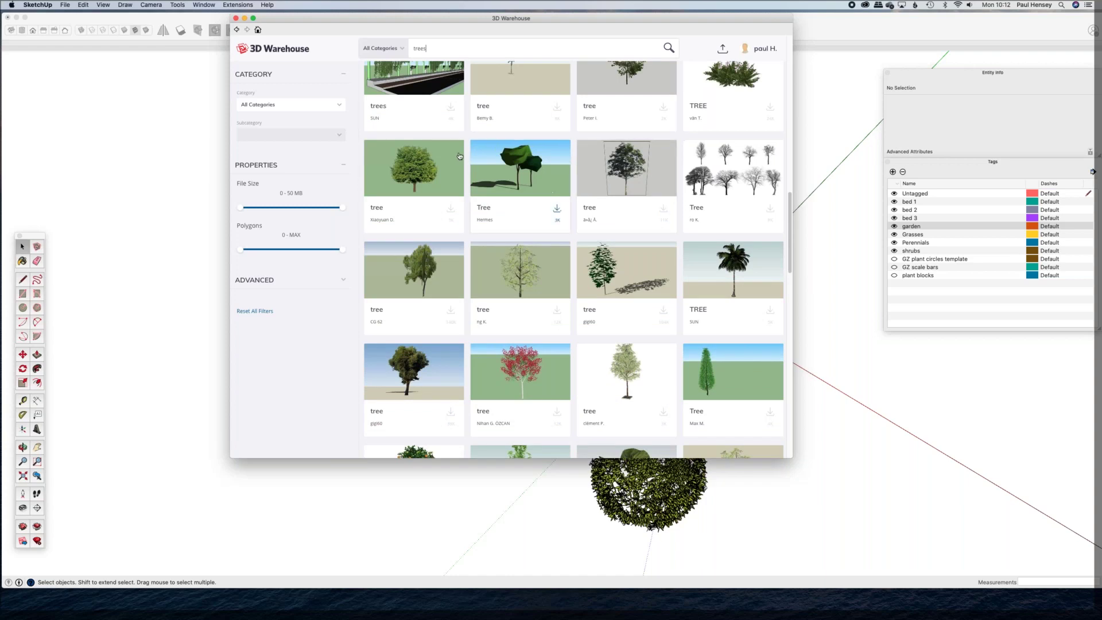
pyautogui.scroll(-1, 584, 218)
pyautogui.scroll(-4, 585, 218)
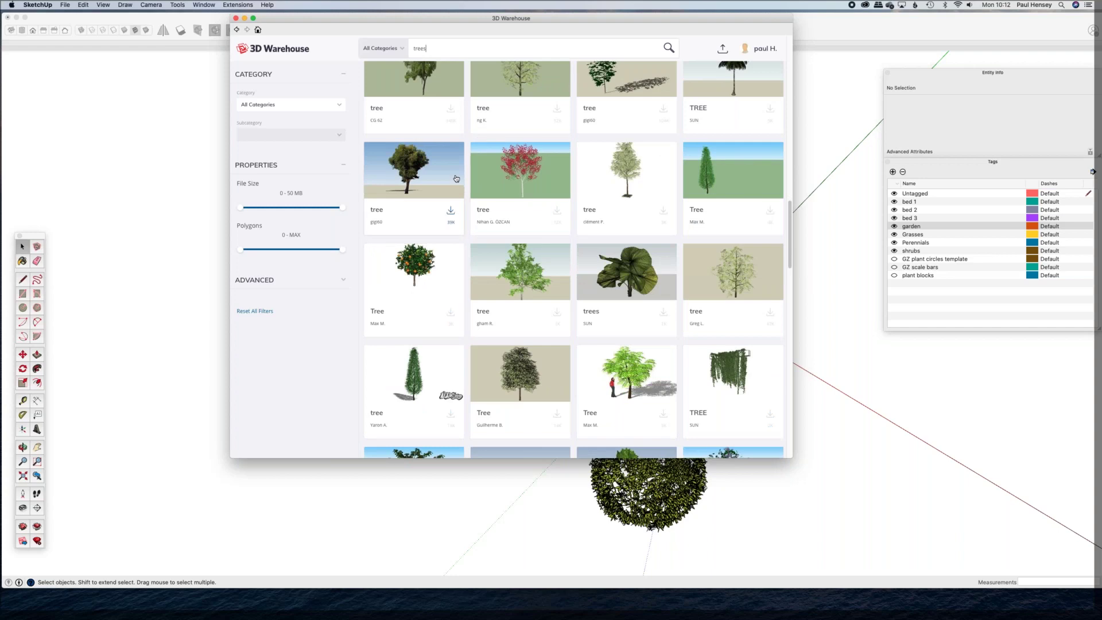
pyautogui.scroll(15, 441, 96)
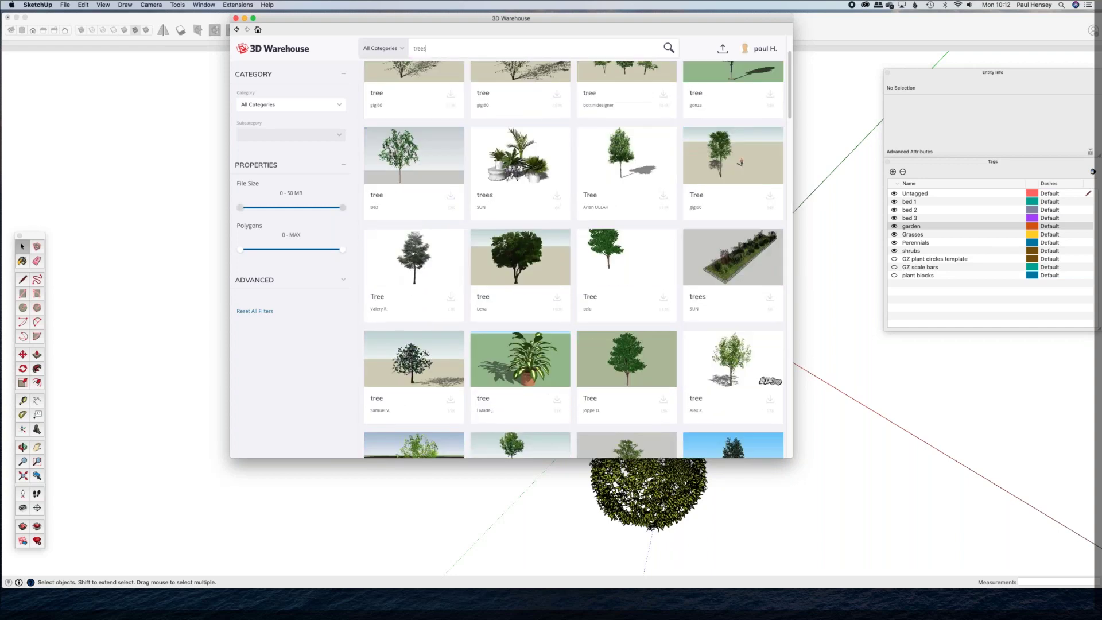
# Step: Browse the tree search results and examine the full model info of the palm-like "tree" in Trees & Shrubs
pyautogui.scroll(3, 284, 408)
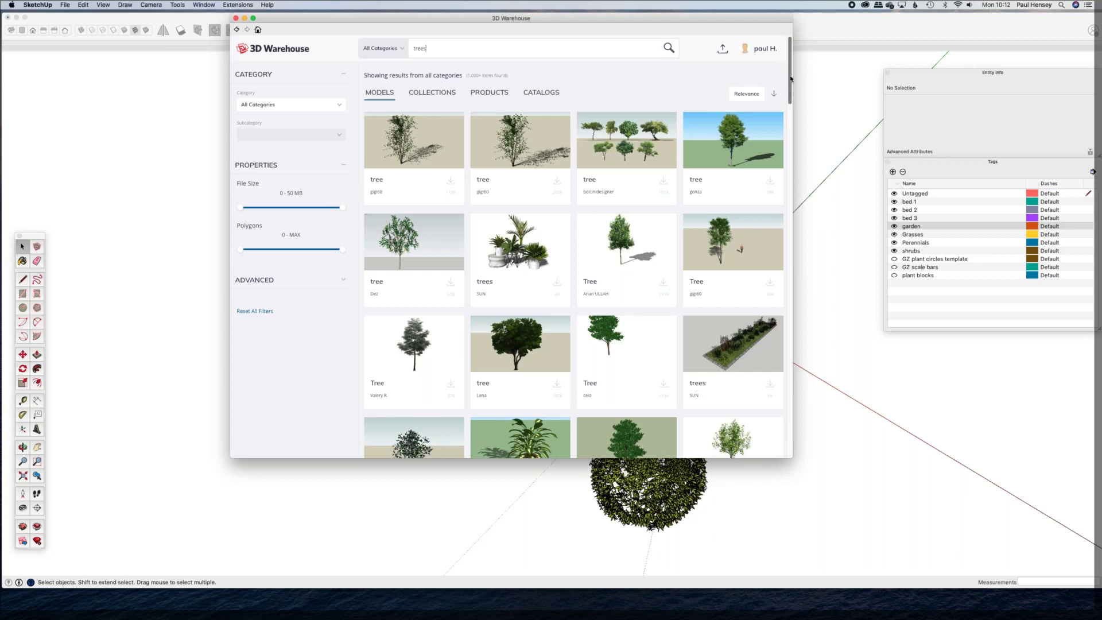
pyautogui.scroll(-10, 792, 281)
pyautogui.scroll(-5, 792, 282)
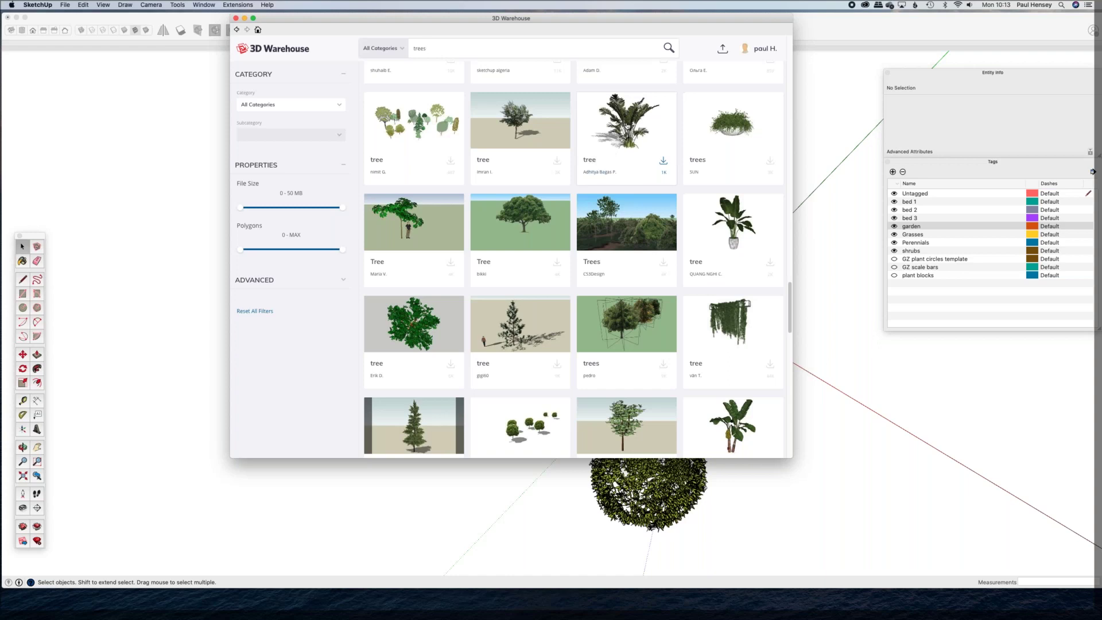
pyautogui.click(626, 121)
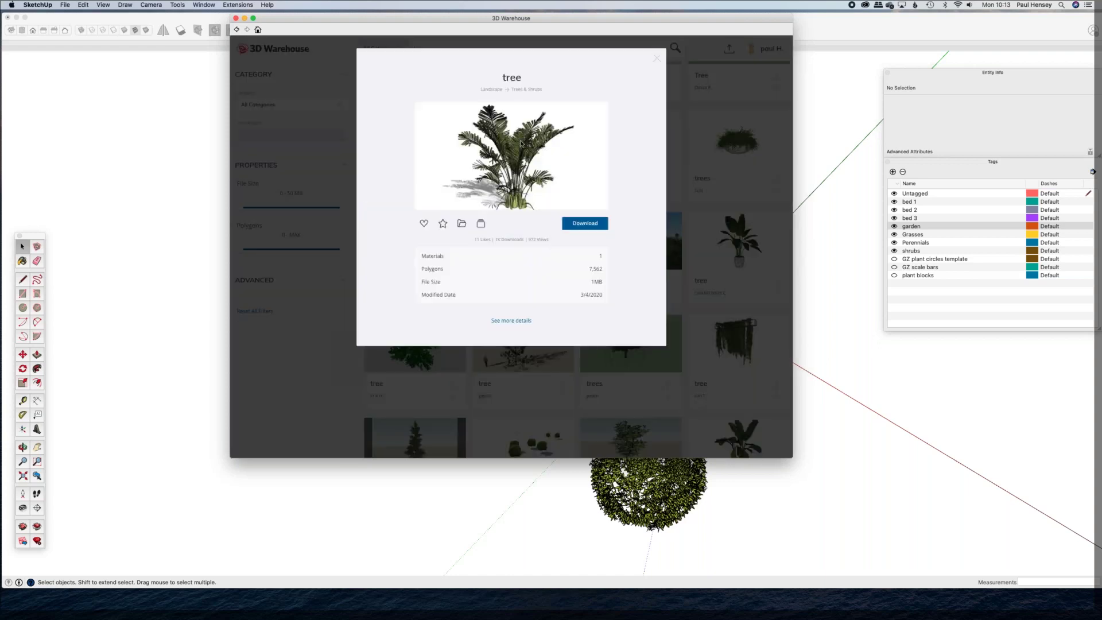
pyautogui.click(514, 323)
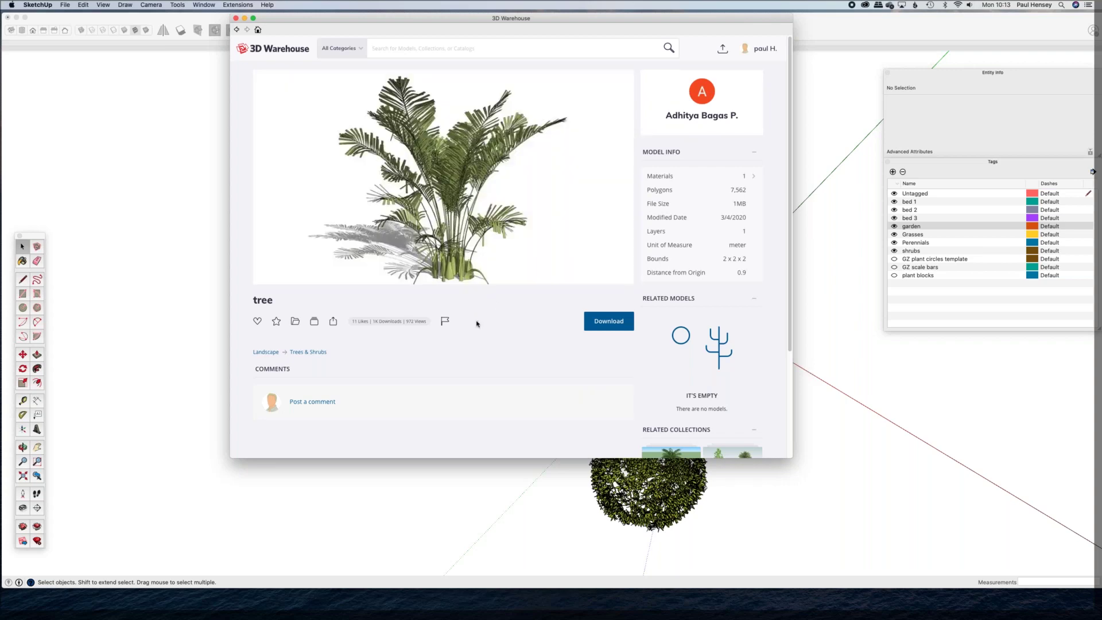
pyautogui.scroll(-3, 479, 324)
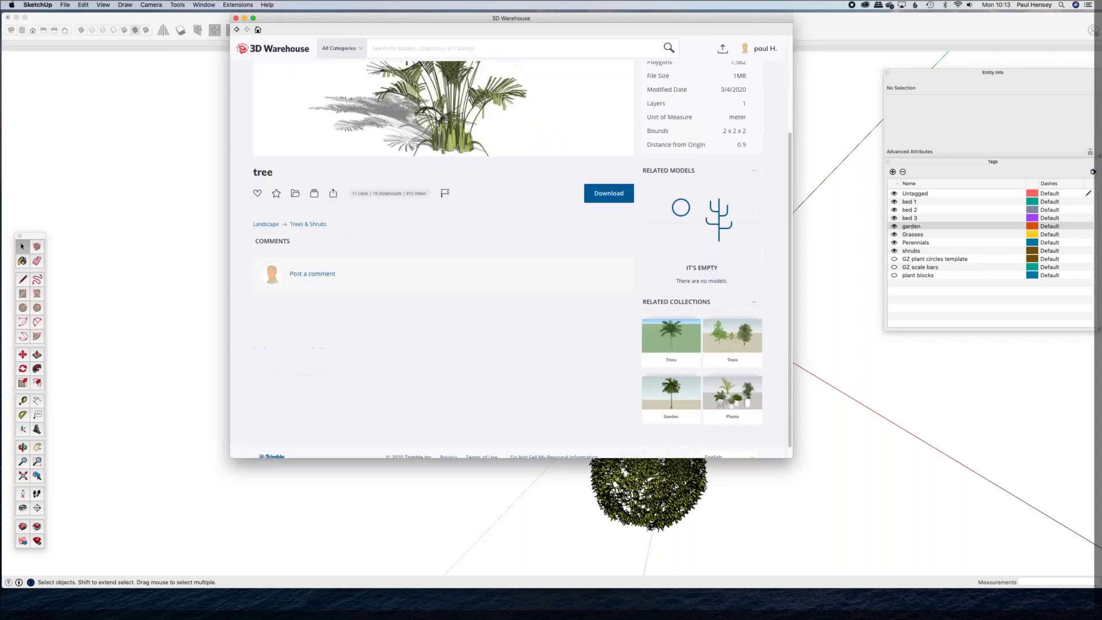
pyautogui.scroll(3, 478, 324)
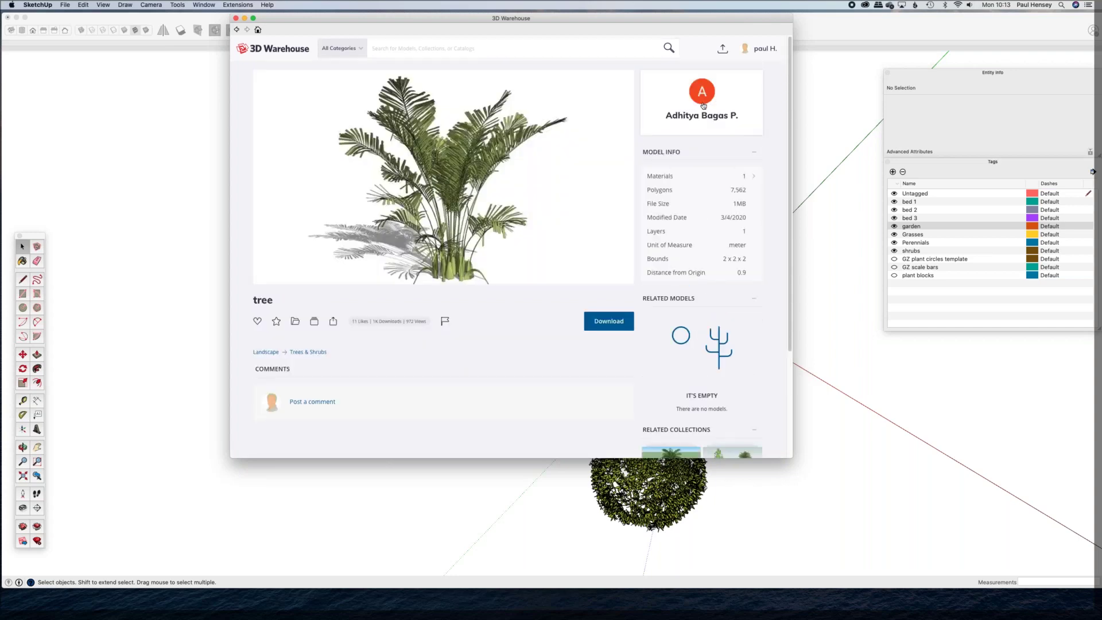
# Step: Check the palm-like tree creator's models and collections, and return to the "trees" search results
pyautogui.click(702, 97)
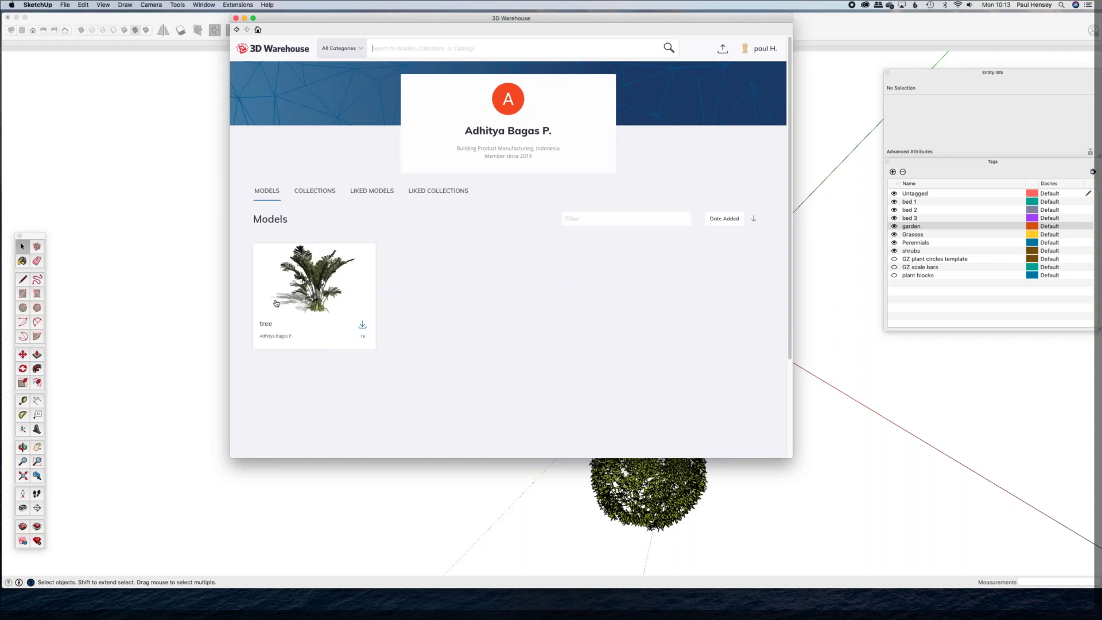
pyautogui.click(316, 194)
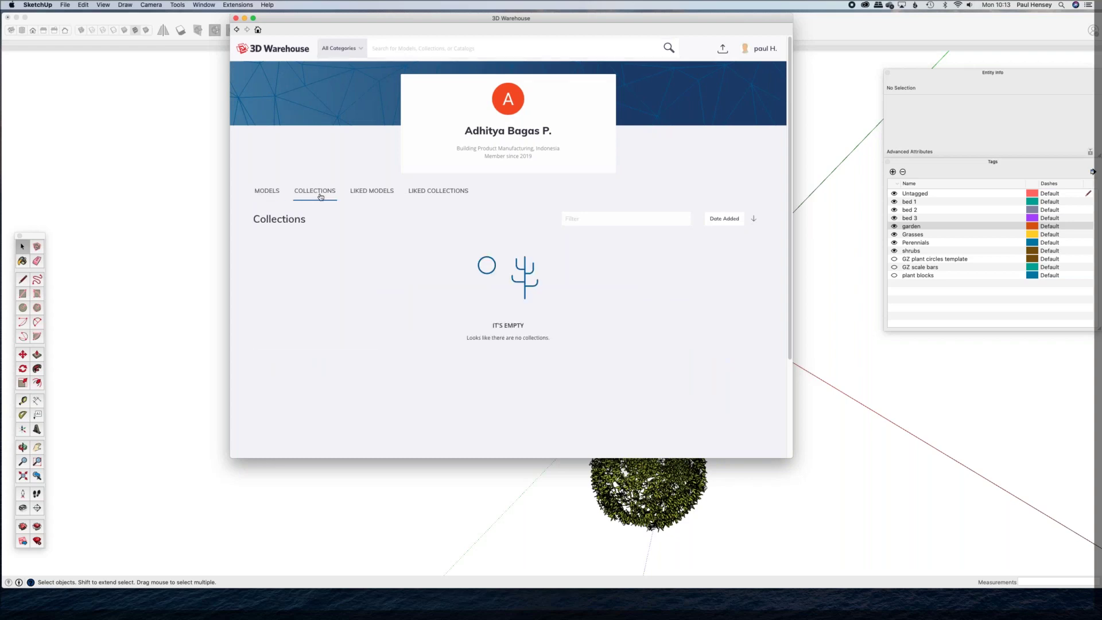
pyautogui.click(236, 30)
pyautogui.click(237, 30)
pyautogui.click(236, 30)
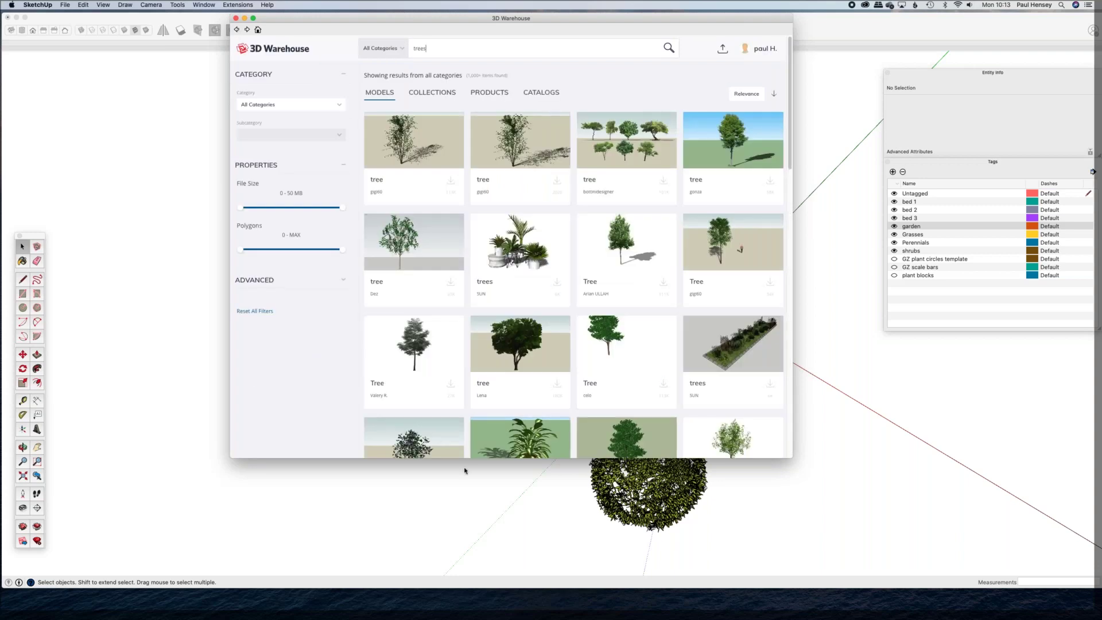
# Step: Review the details of the first multi-stemmed tree in the results and open its creator's profile
pyautogui.scroll(-1, 436, 241)
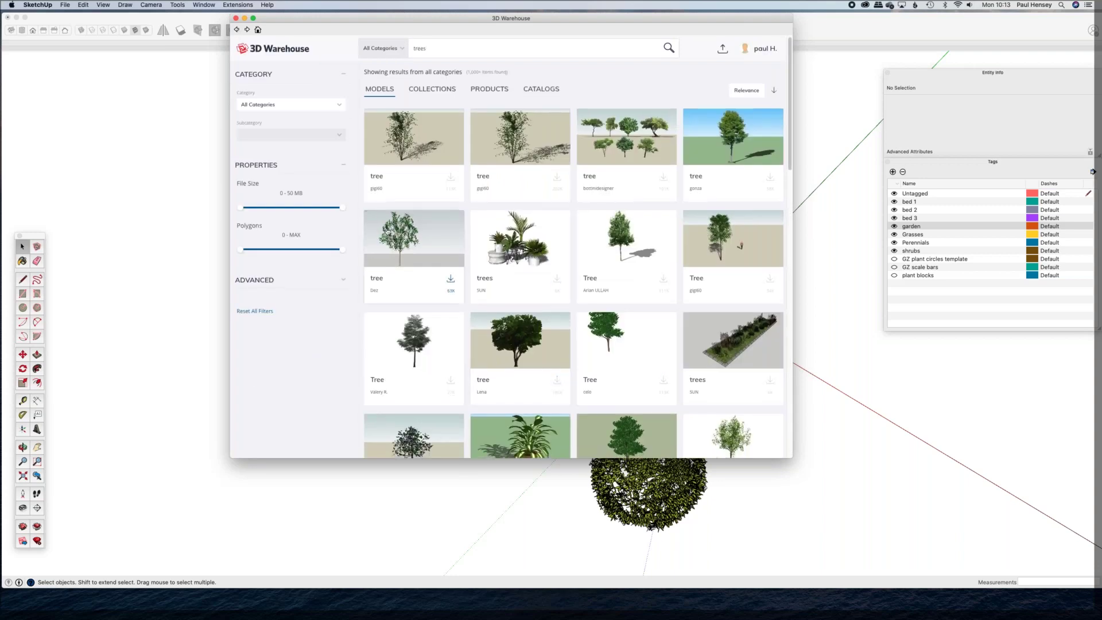
pyautogui.click(397, 138)
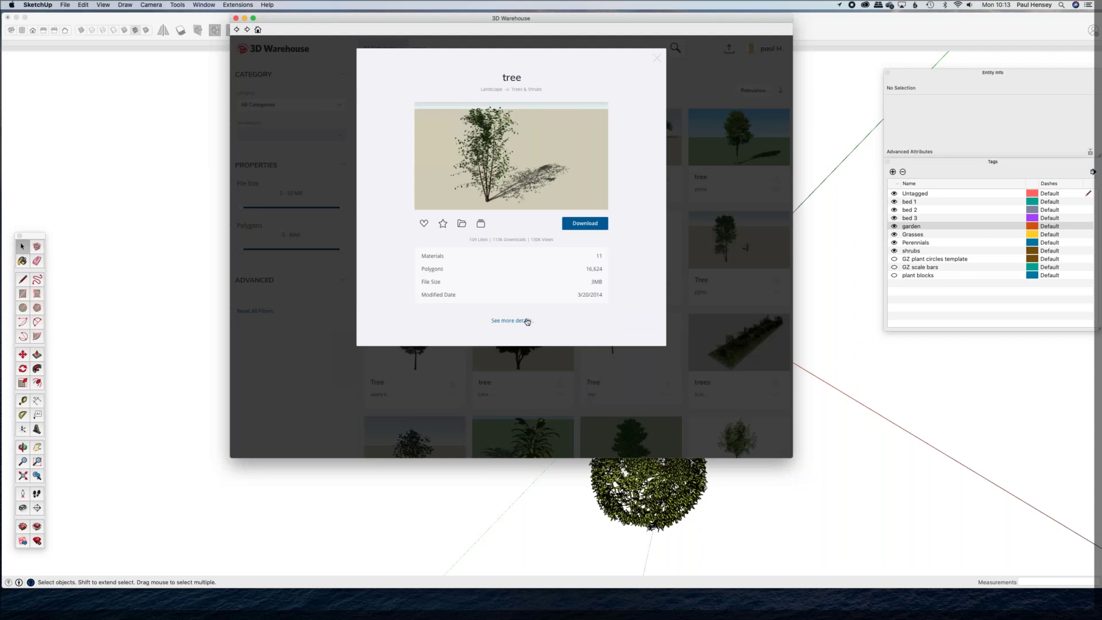
pyautogui.click(524, 149)
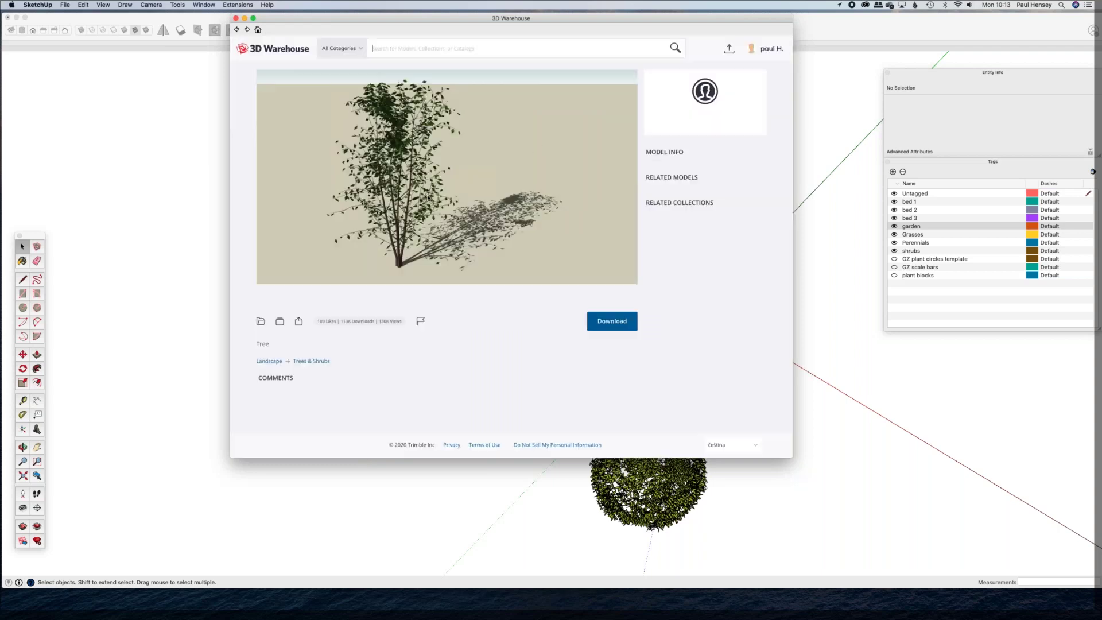
pyautogui.click(705, 116)
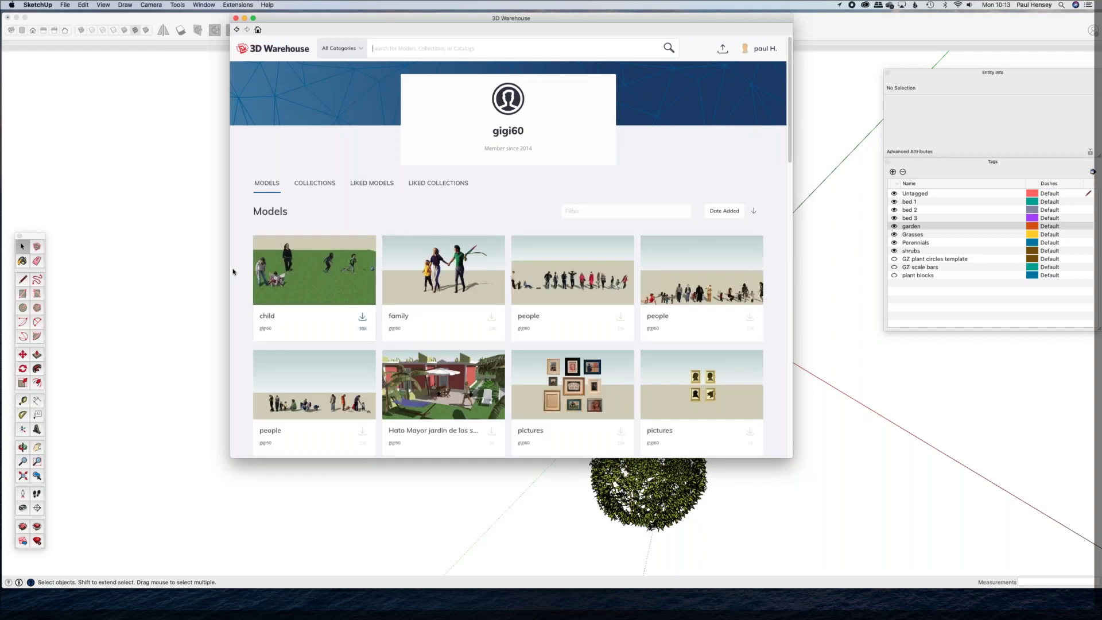
# Step: Browse through the creator's uploaded models to find their plants and trees
pyautogui.scroll(-5, 482, 301)
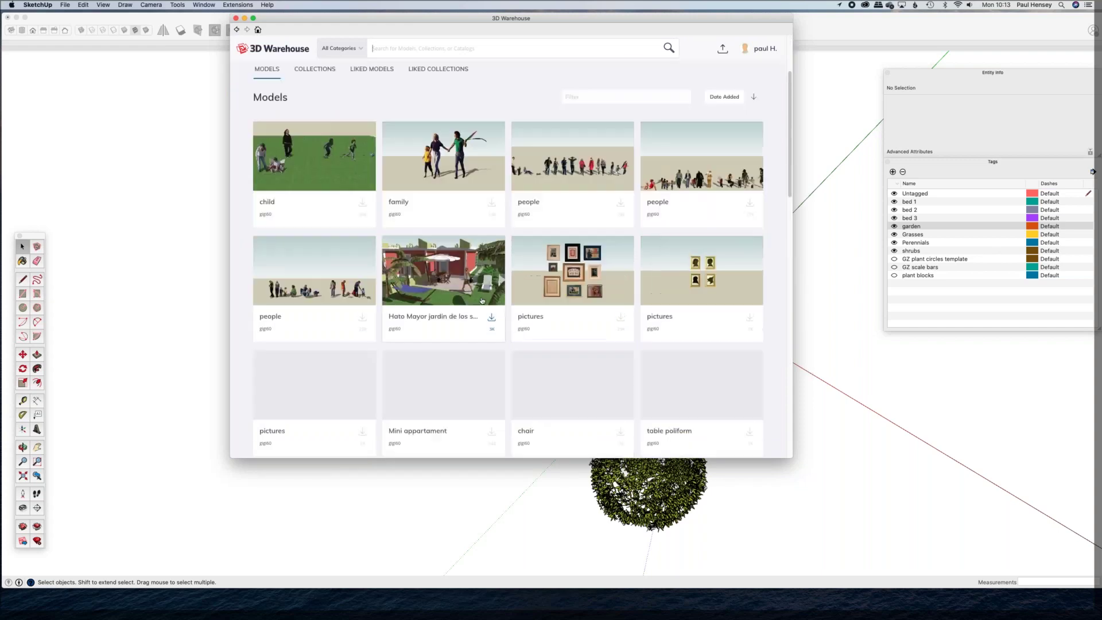
pyautogui.scroll(-3, 530, 317)
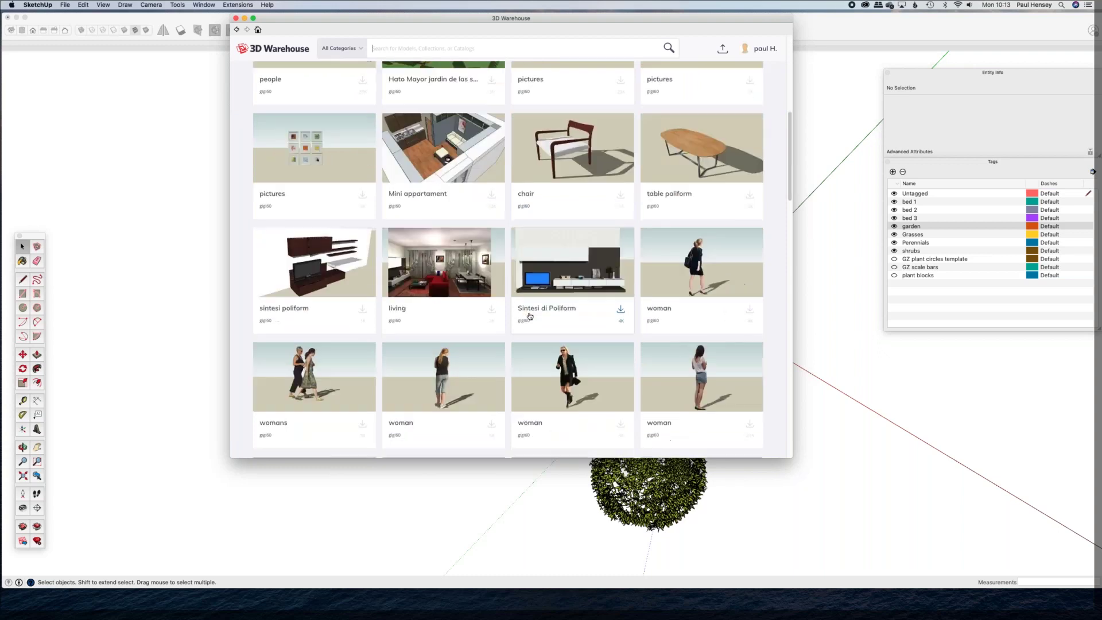
pyautogui.scroll(-3, 529, 316)
pyautogui.scroll(11, 524, 308)
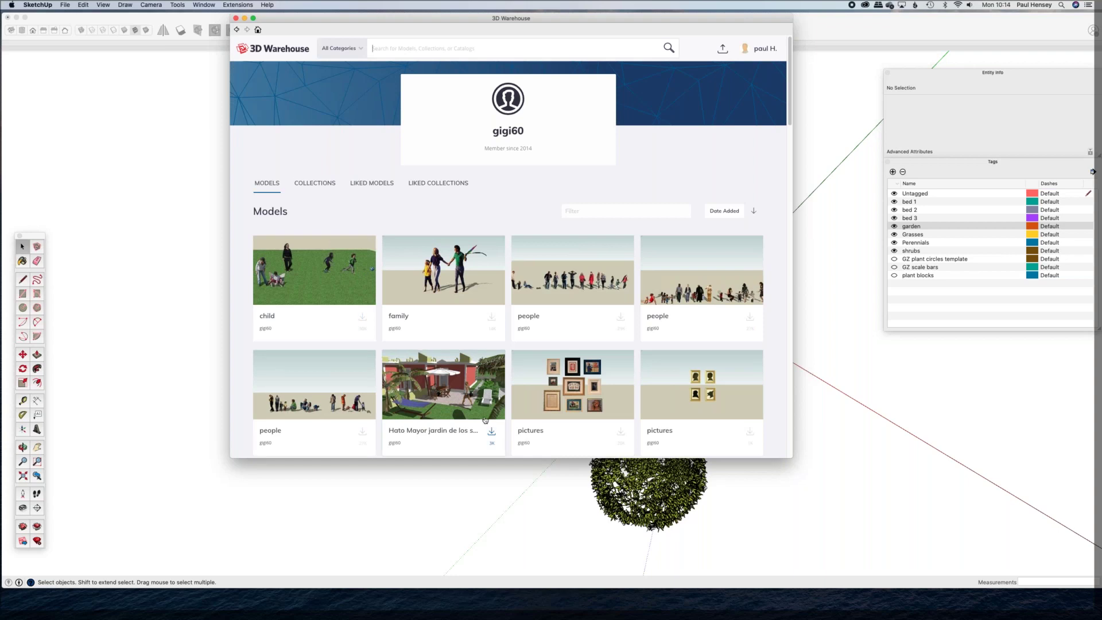
pyautogui.scroll(-5, 485, 419)
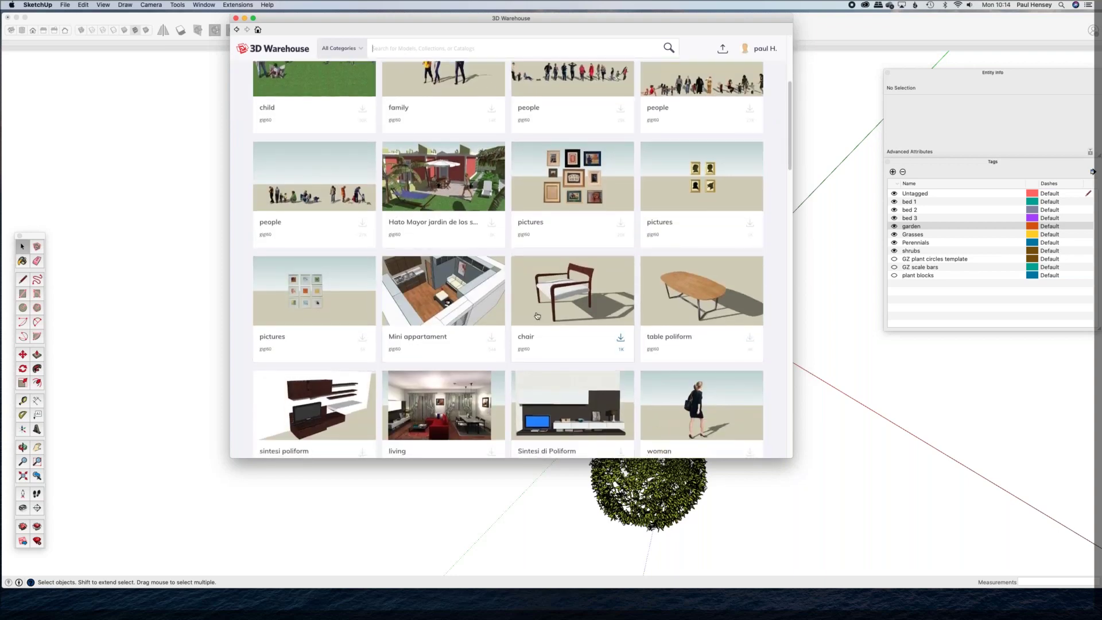
pyautogui.scroll(-12, 537, 316)
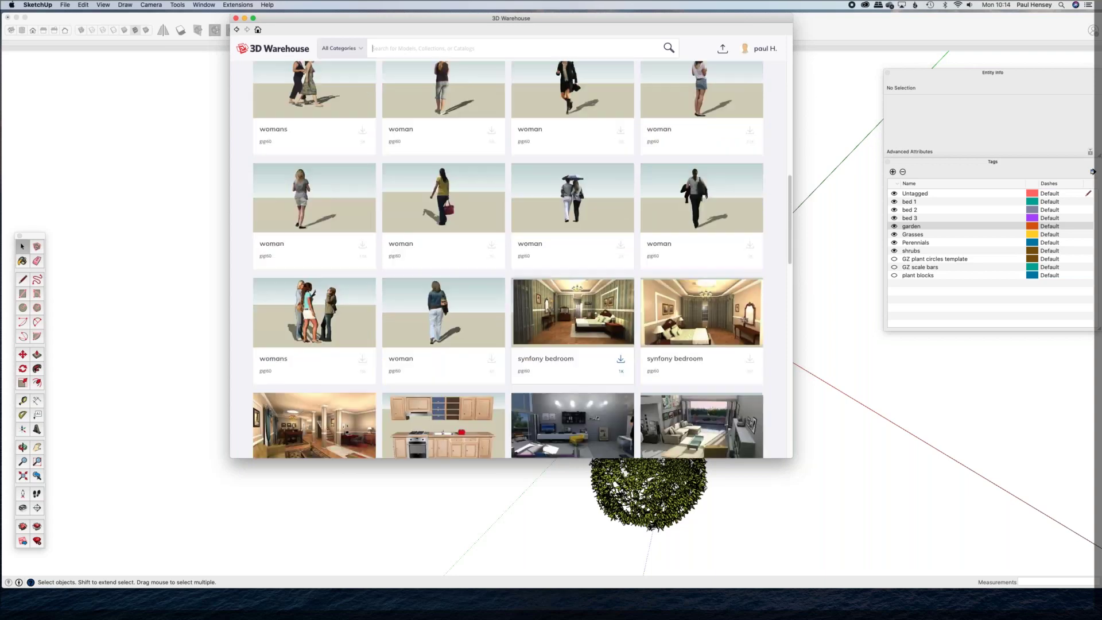
pyautogui.scroll(-15, 531, 321)
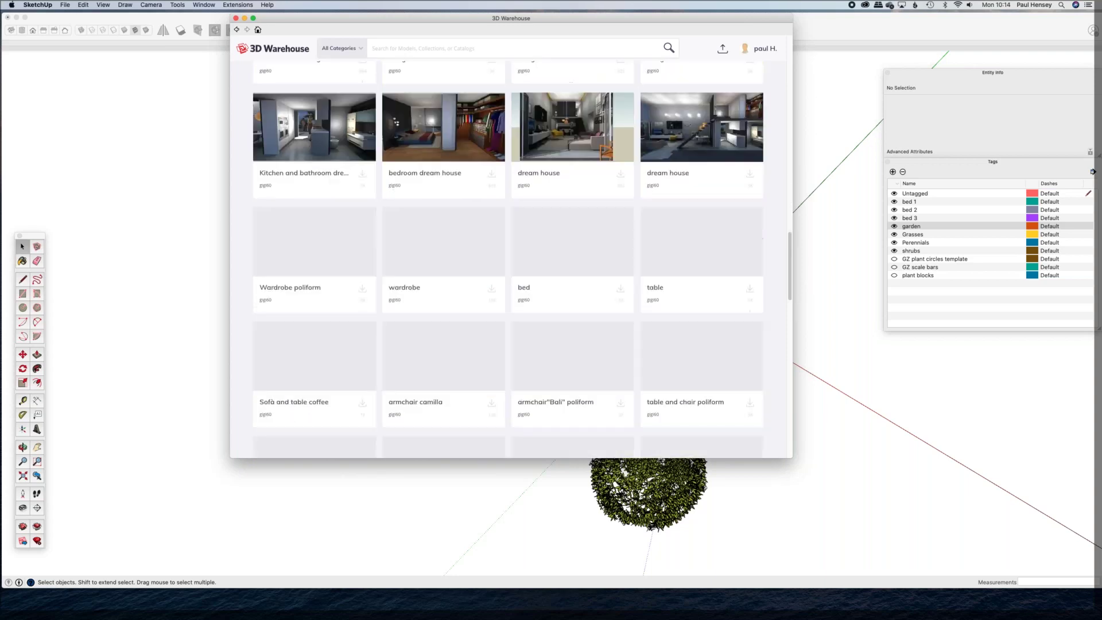
pyautogui.scroll(-5, 277, 373)
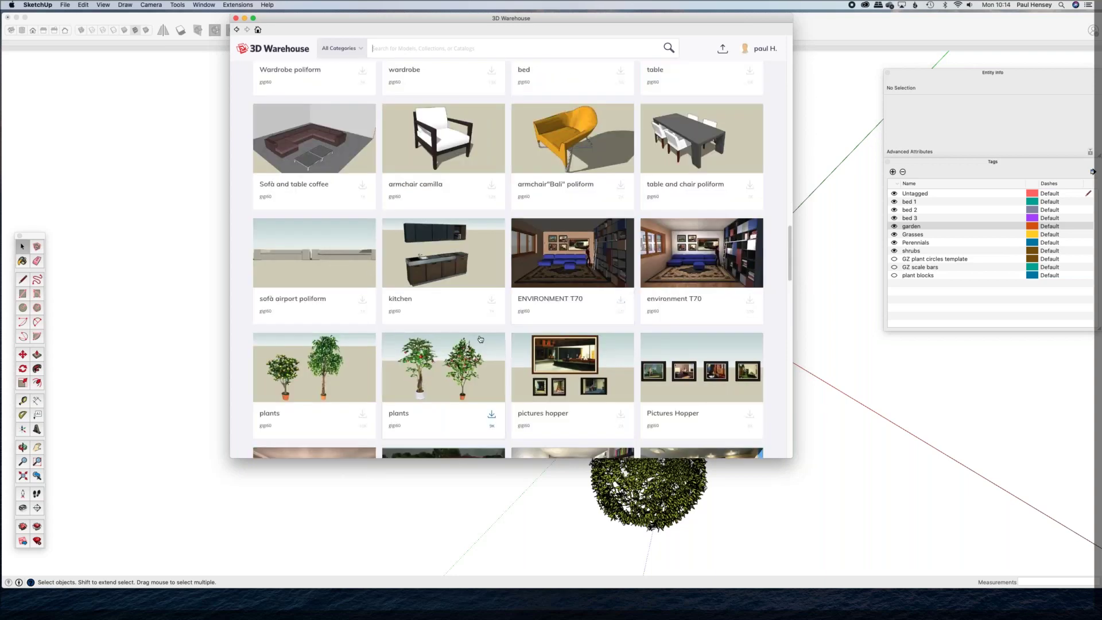
pyautogui.scroll(-1, 277, 373)
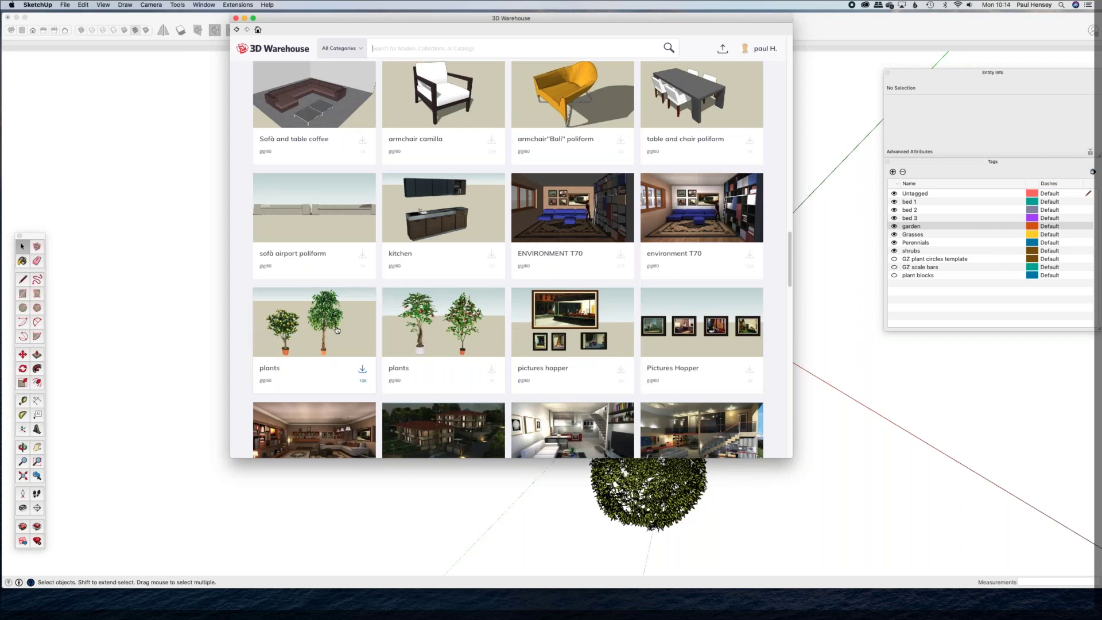
pyautogui.scroll(-4, 337, 330)
pyautogui.scroll(-7, 338, 331)
pyautogui.scroll(-15, 452, 335)
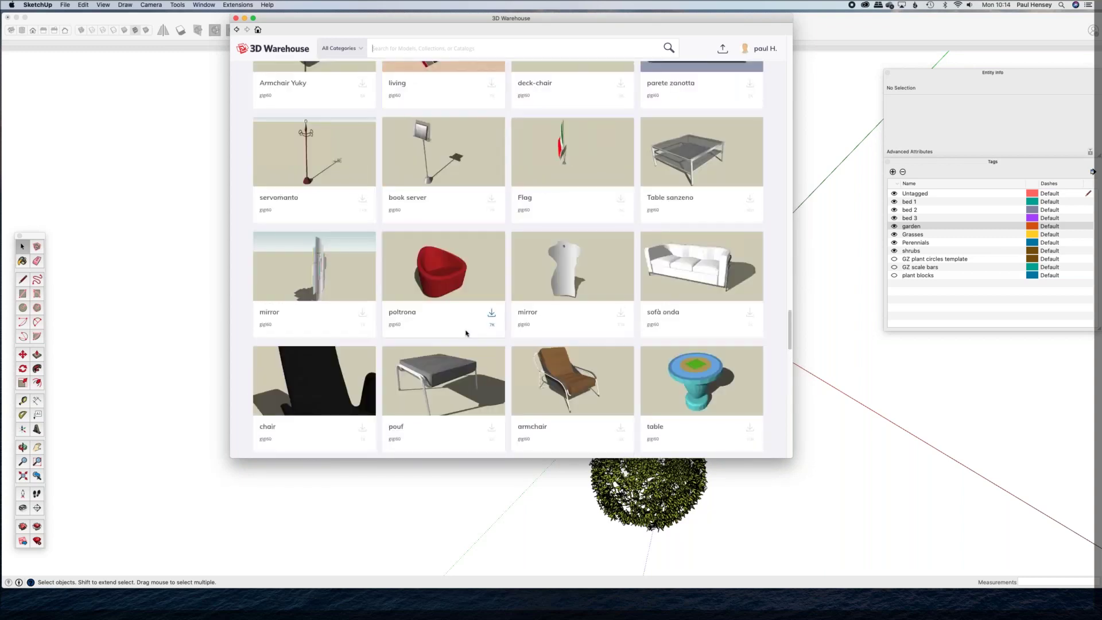
pyautogui.scroll(-10, 466, 333)
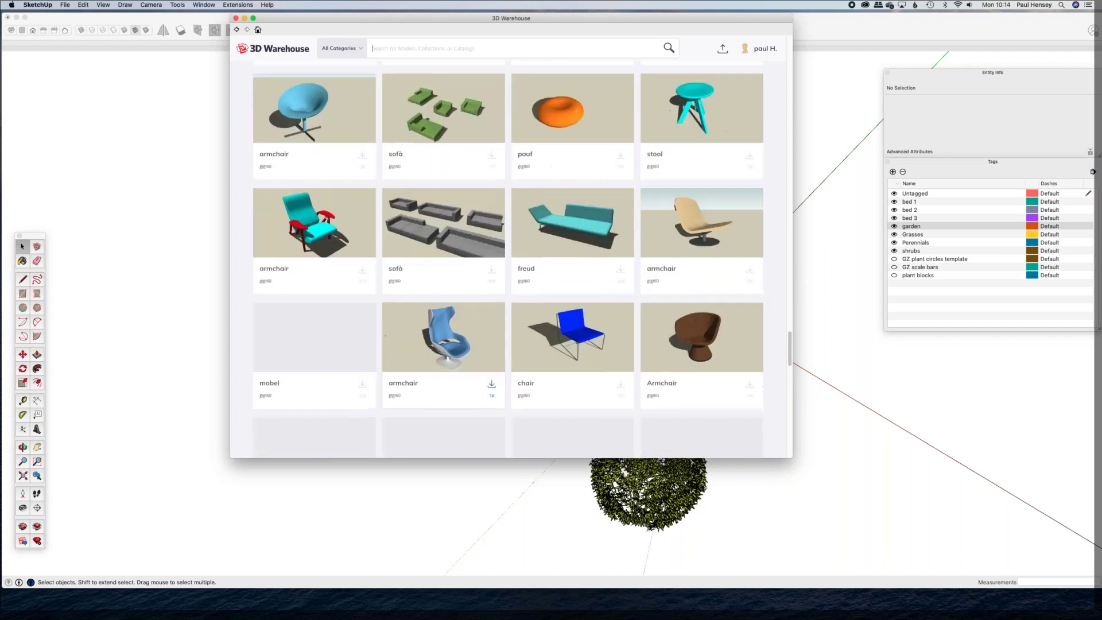
pyautogui.scroll(-15, 471, 334)
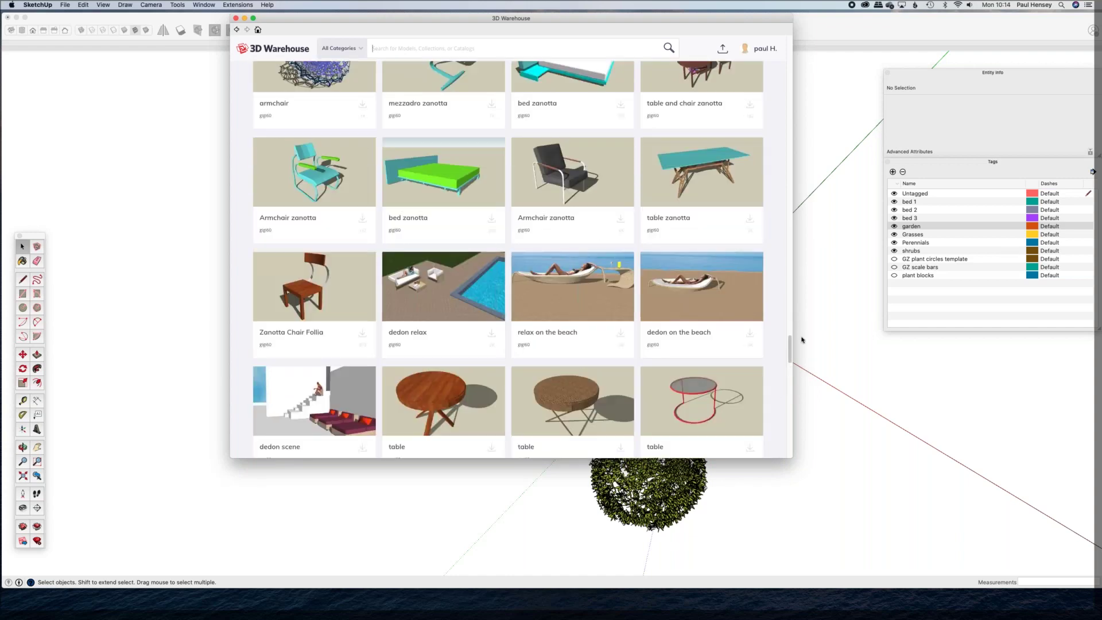
pyautogui.moveTo(789, 344); pyautogui.dragTo(792, 373)
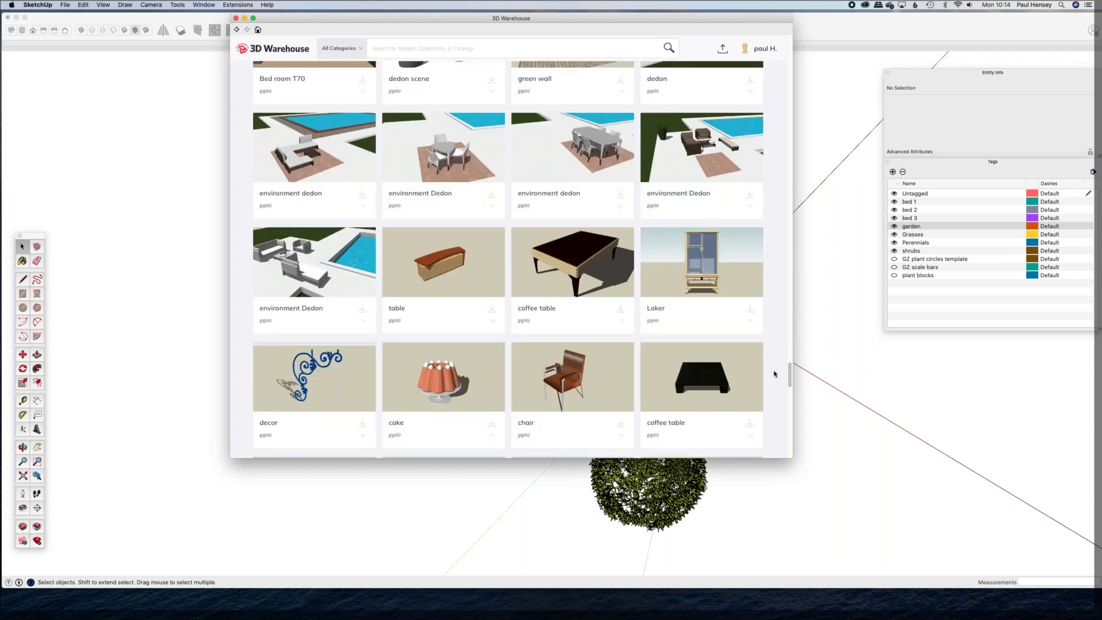
pyautogui.moveTo(790, 374); pyautogui.dragTo(792, 396)
pyautogui.scroll(-10, 792, 396)
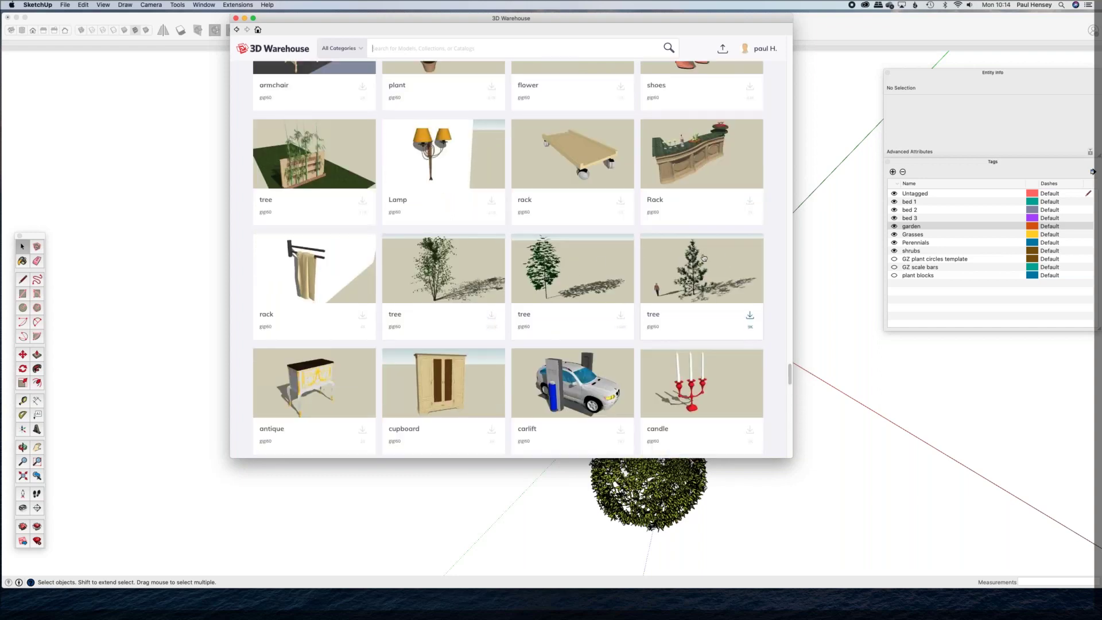
# Step: Check the polygon count and file size of the large-leaved tree beside the multi-stemmed one, and return to the creator's model list
pyautogui.click(548, 270)
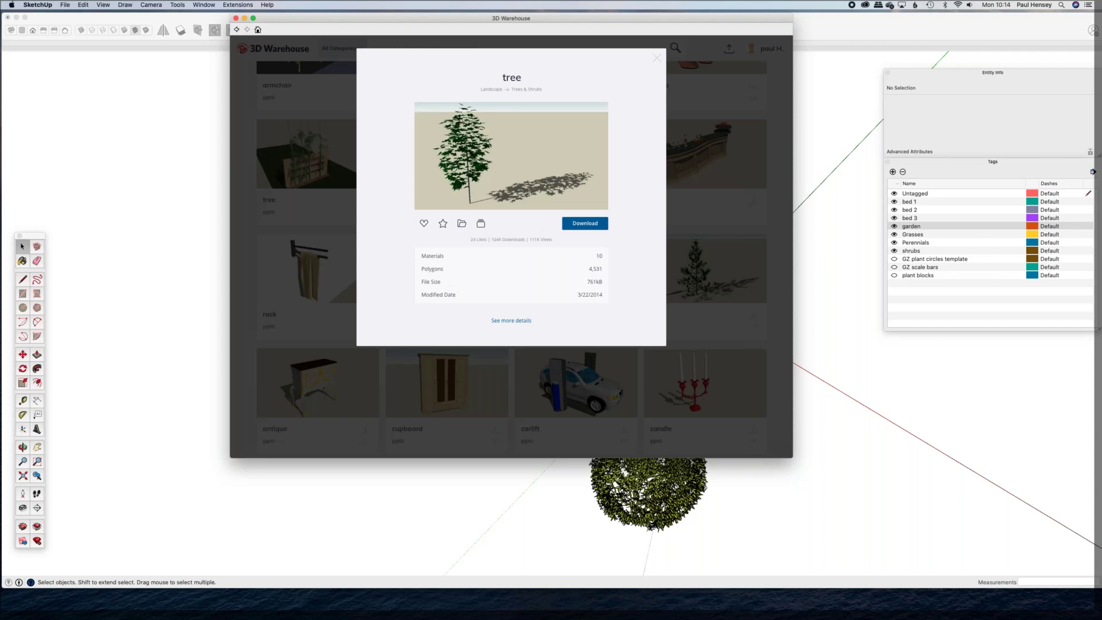
pyautogui.click(657, 58)
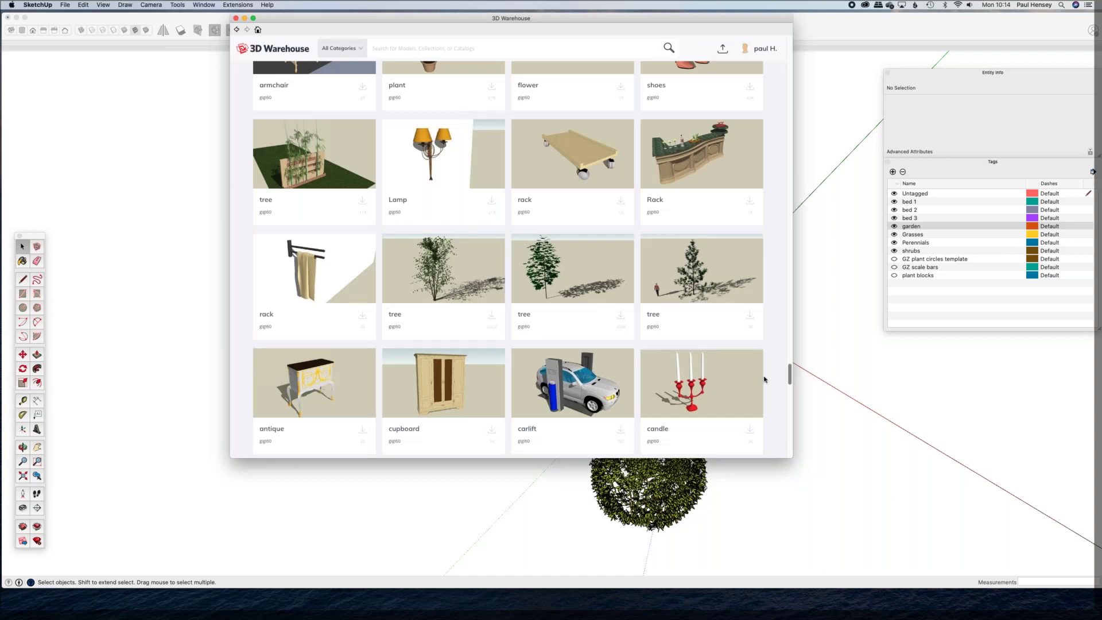
pyautogui.scroll(2, 792, 363)
pyautogui.moveTo(793, 362); pyautogui.dragTo(797, 329)
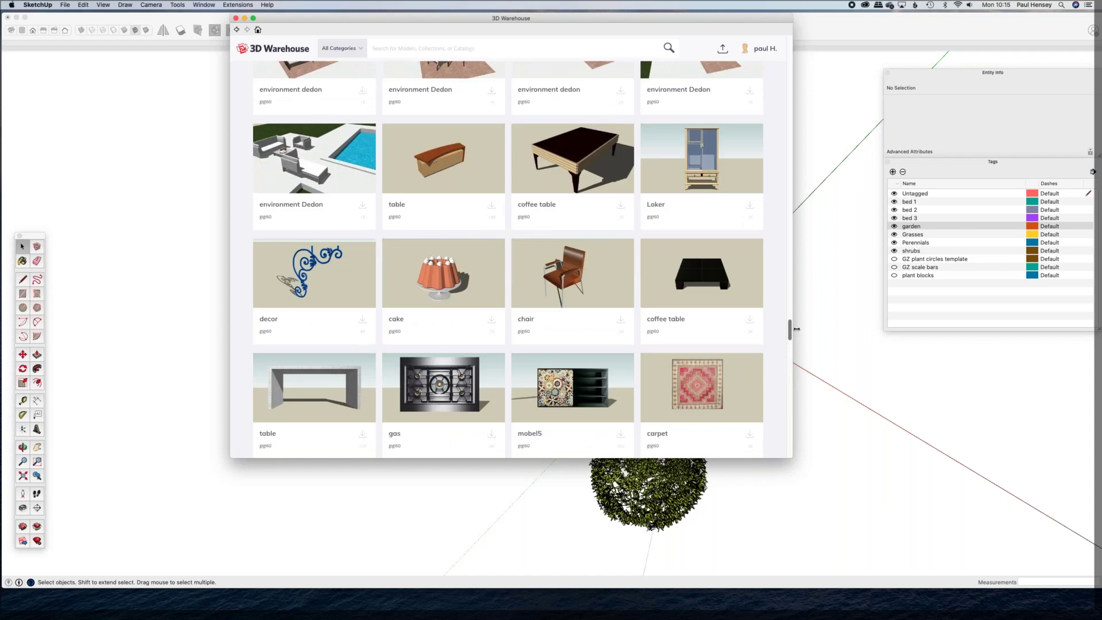
pyautogui.moveTo(797, 329); pyautogui.dragTo(791, 49)
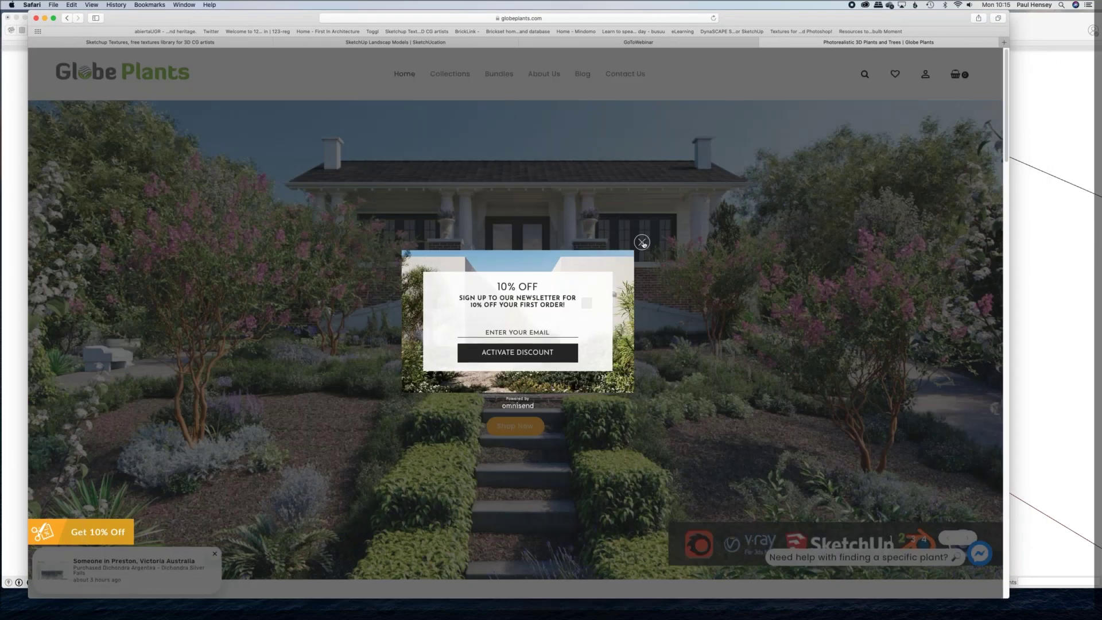
# Step: On the Globe Plants website, dismiss the newsletter offer, browse Collections and open the Agapanthus Black Pantha - Black Pantha Lily product page
pyautogui.click(642, 242)
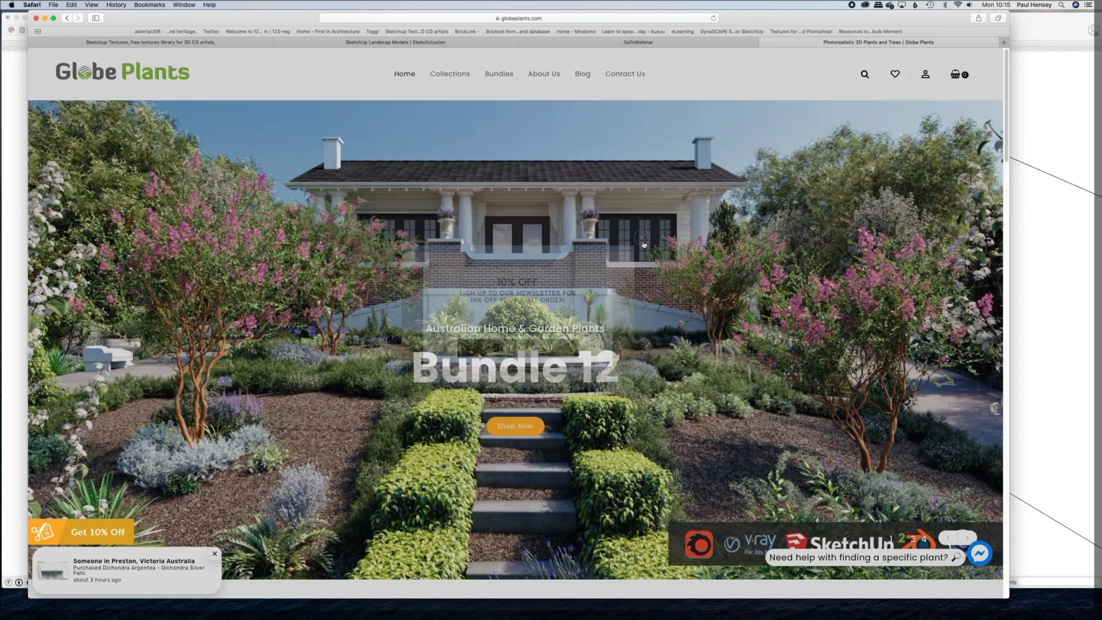
pyautogui.click(451, 74)
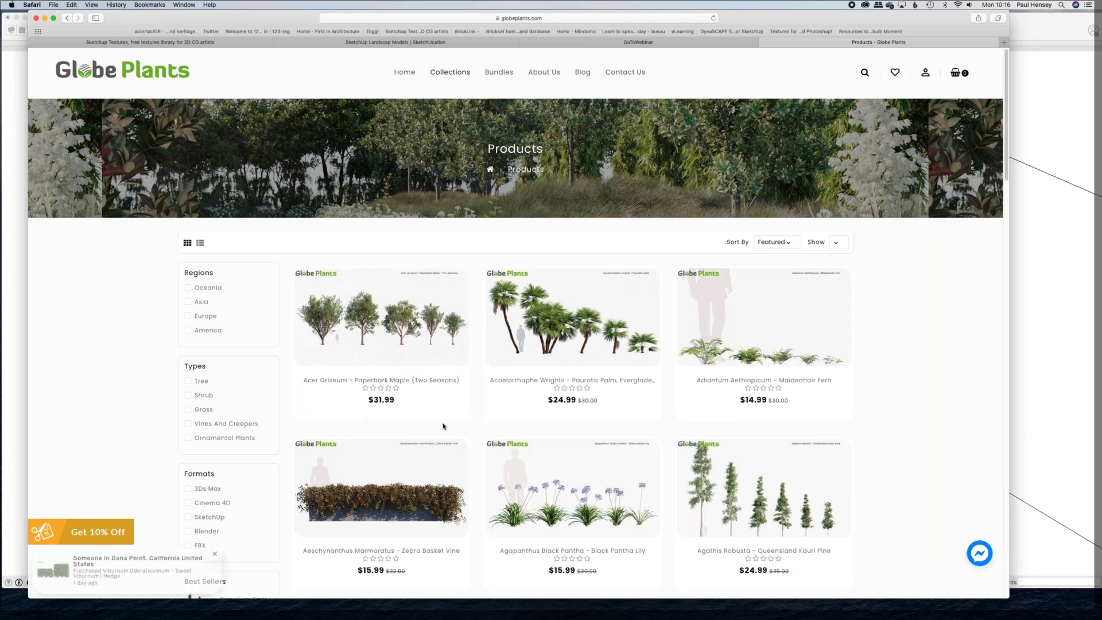
pyautogui.scroll(-2, 443, 426)
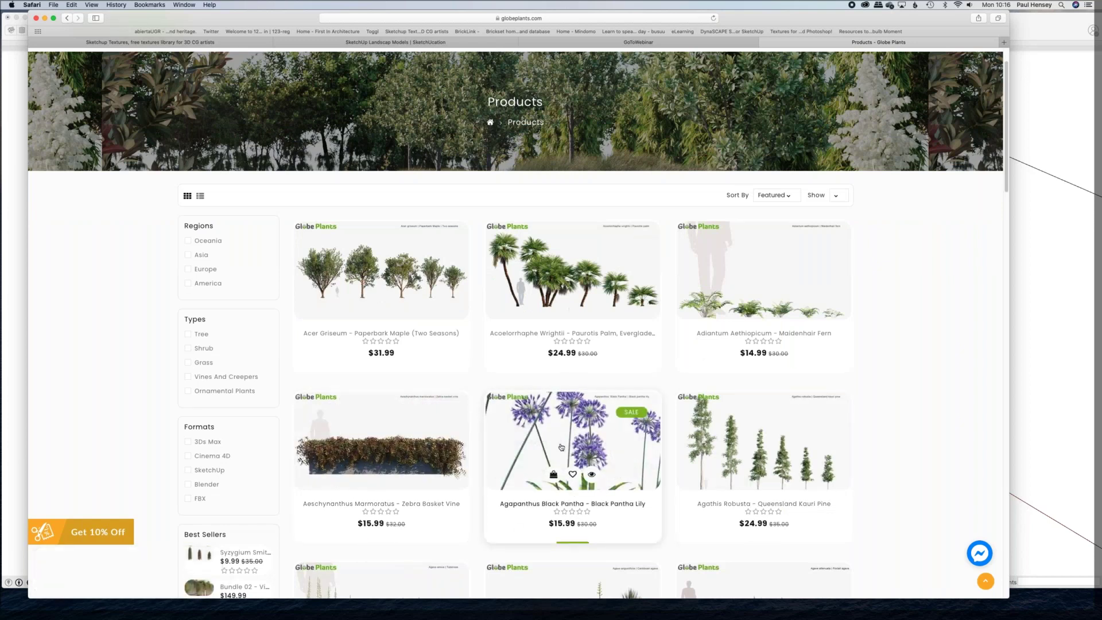
pyautogui.click(540, 414)
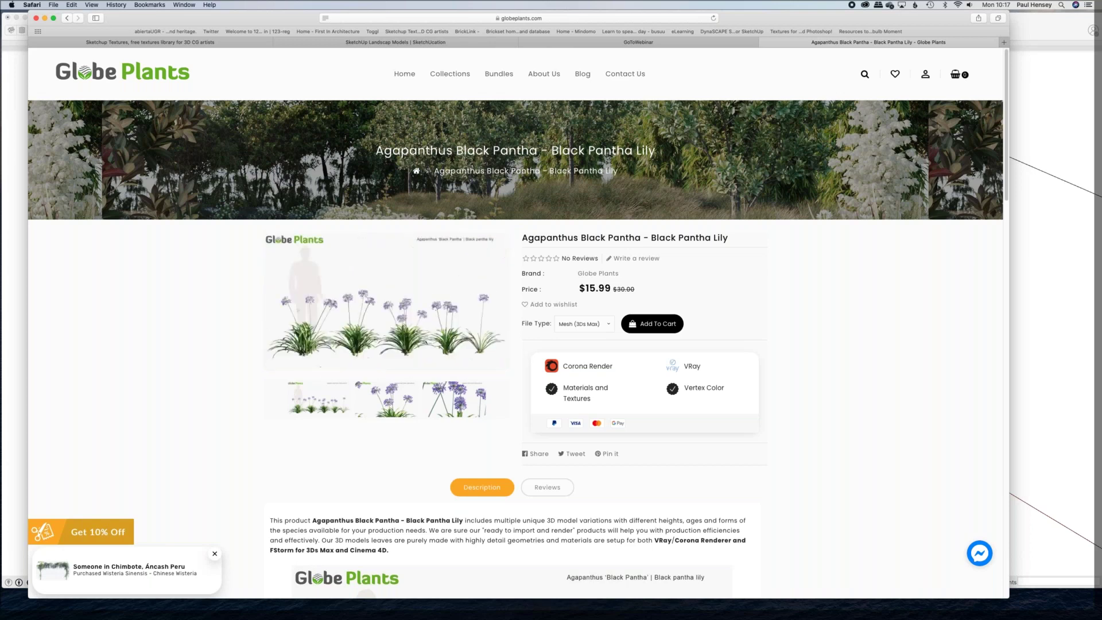
# Step: On the SketchUp Texture site, browse the Vegetation category of 3D models and open the SKETCHUP 3D TREES COLLECTION 3 page
pyautogui.click(121, 43)
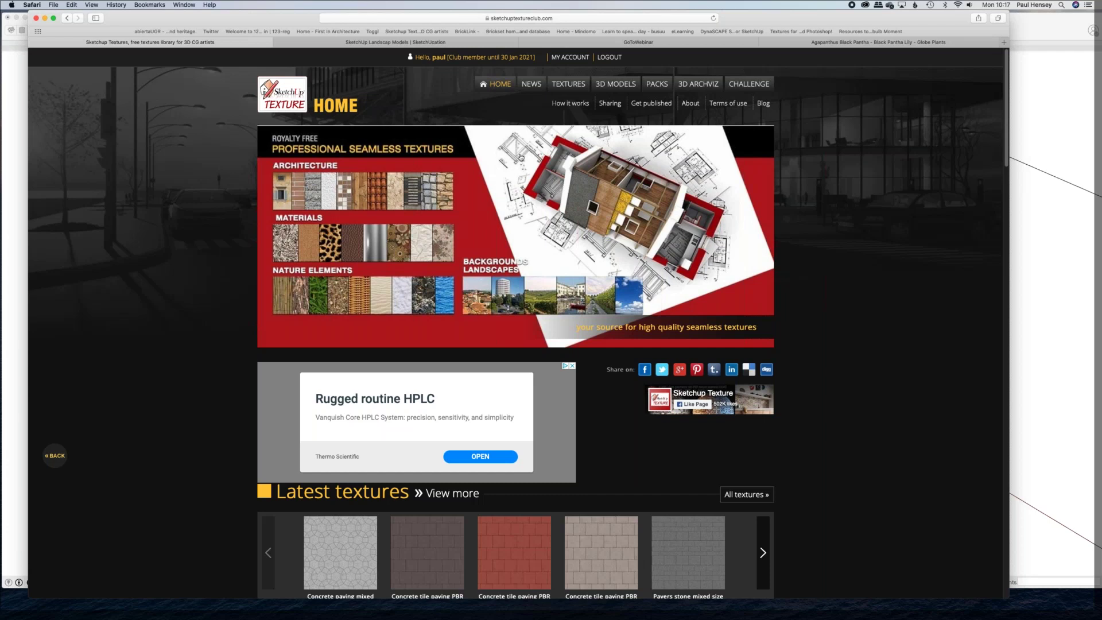
pyautogui.click(616, 86)
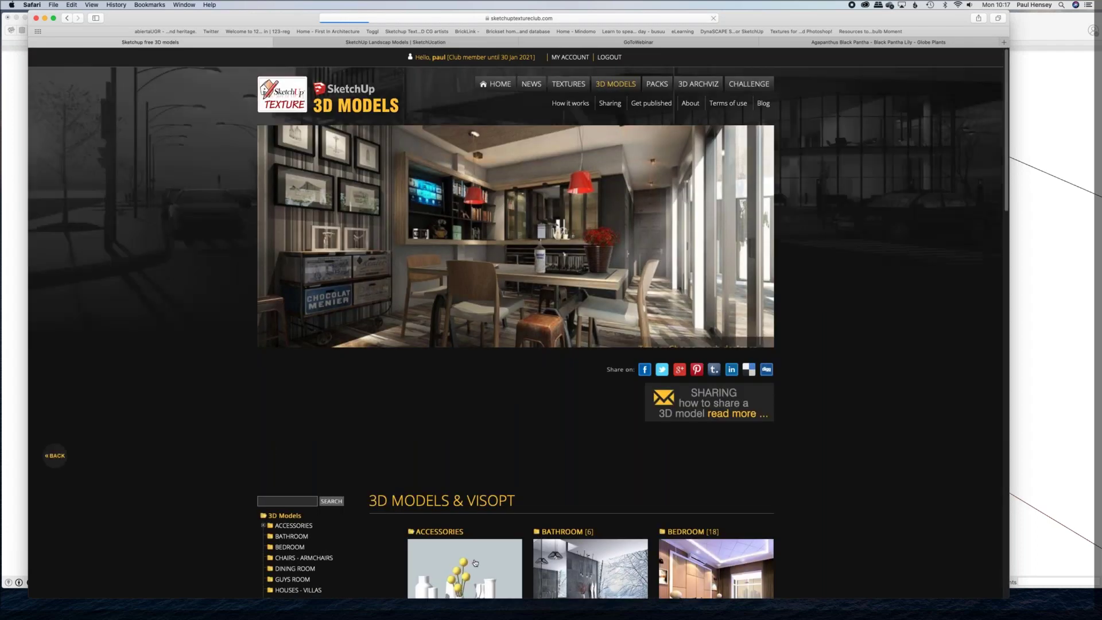
pyautogui.scroll(-6, 304, 467)
pyautogui.click(292, 463)
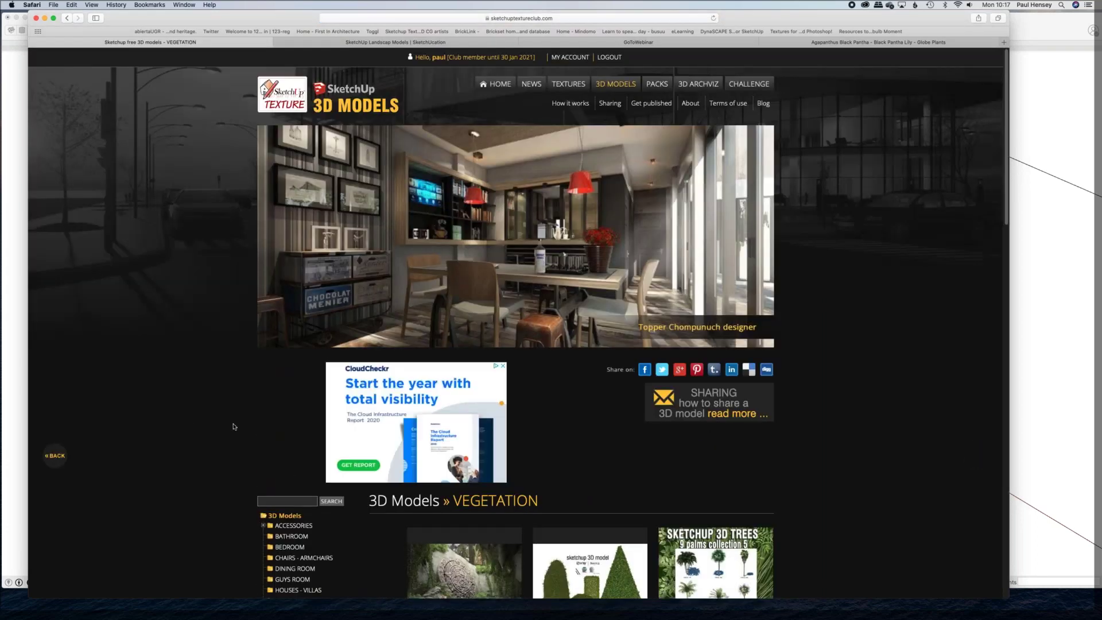
pyautogui.scroll(-5, 233, 426)
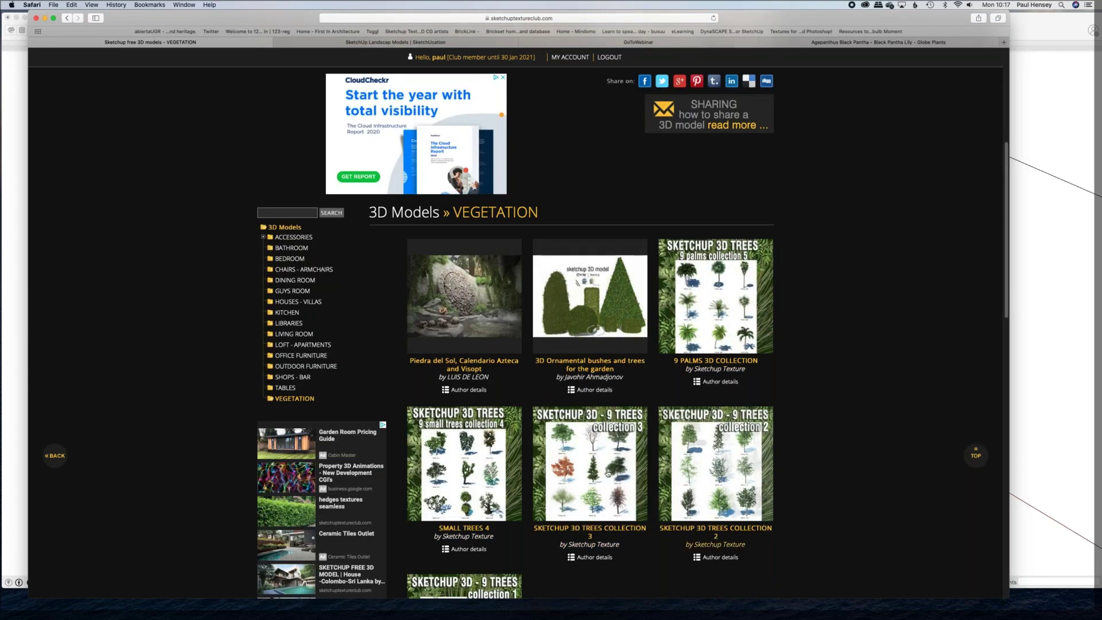
pyautogui.click(591, 480)
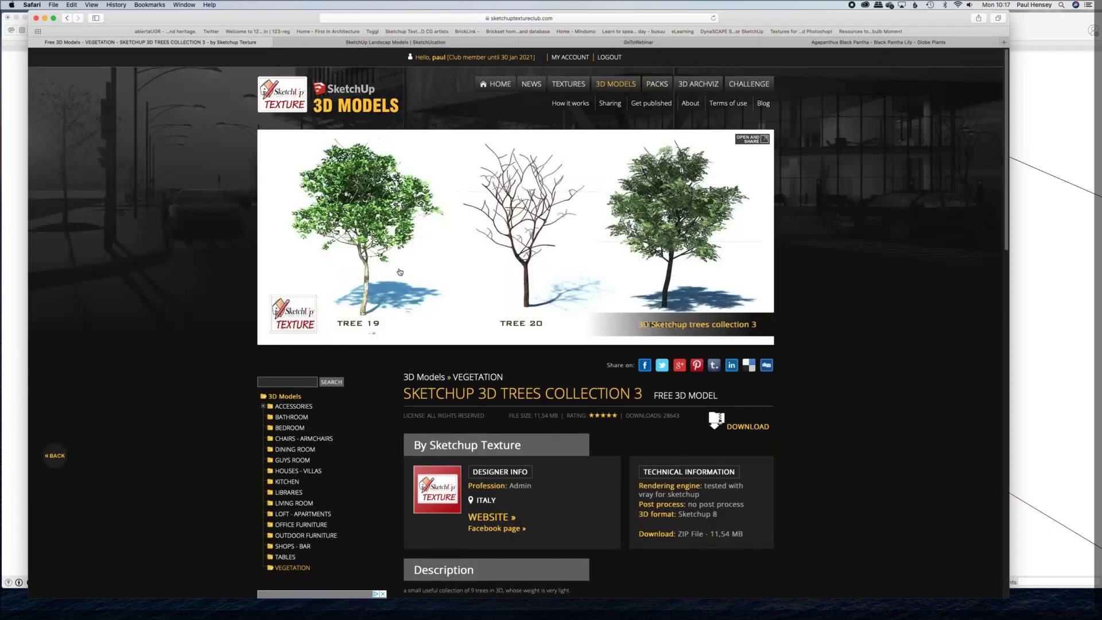
# Step: Review the tree collection's preview images, file size, technical information and artist gallery
pyautogui.scroll(-1, 383, 263)
pyautogui.scroll(-2, 382, 262)
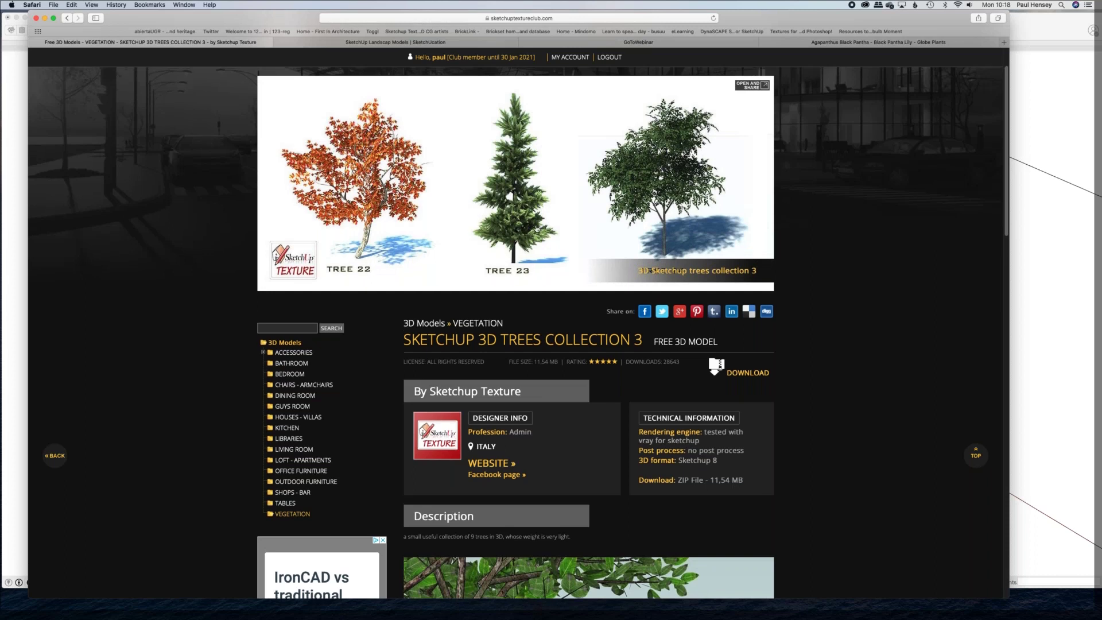
pyautogui.scroll(3, 537, 229)
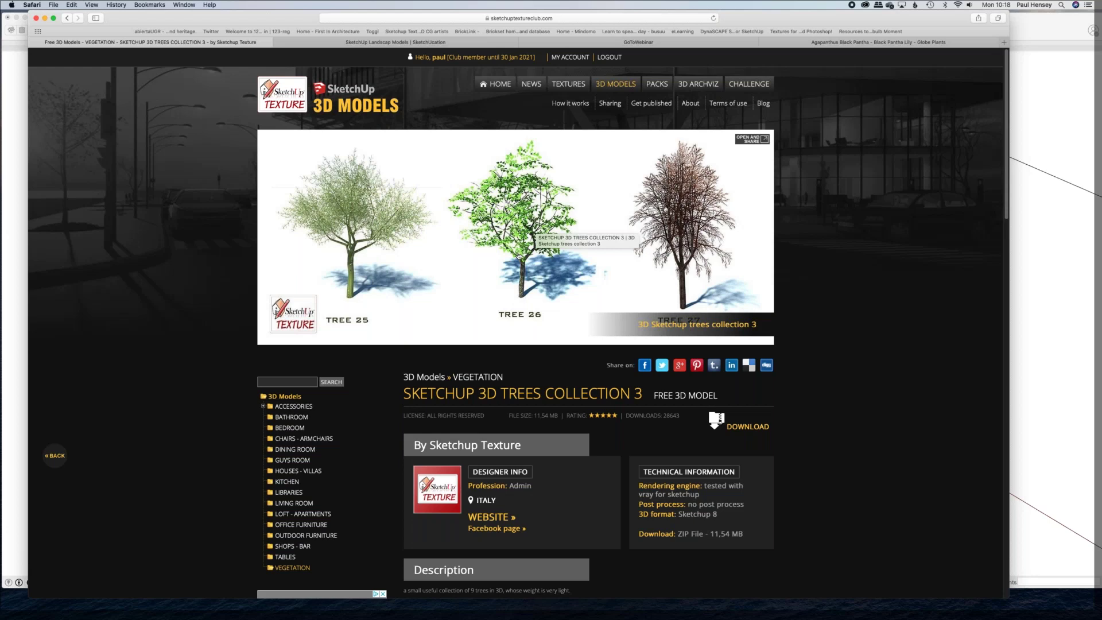
pyautogui.scroll(-10, 552, 417)
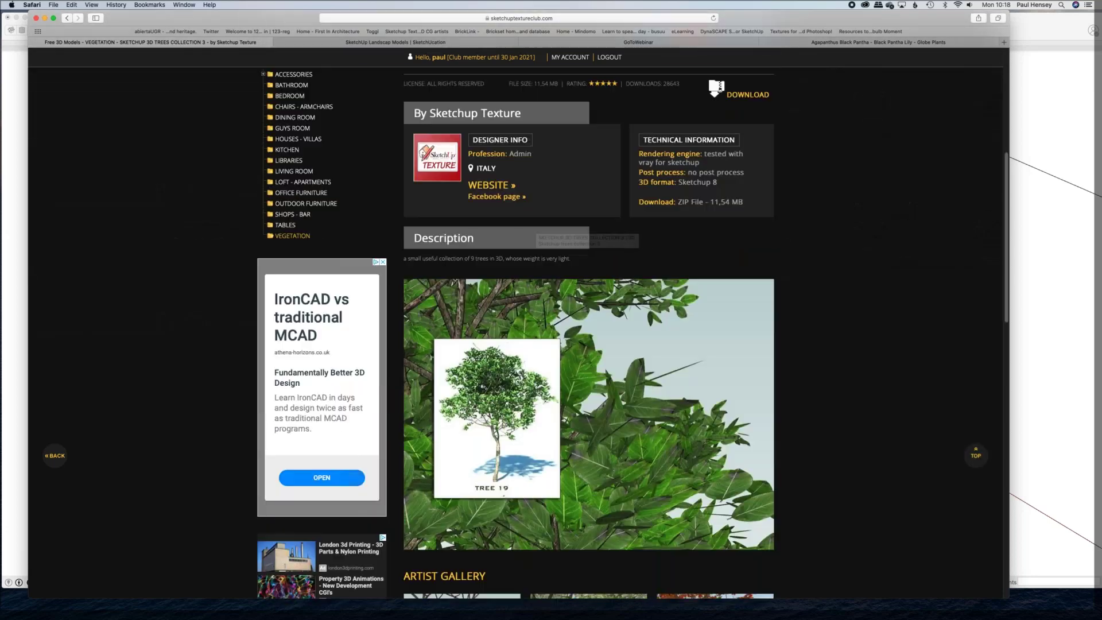
pyautogui.scroll(-7, 581, 242)
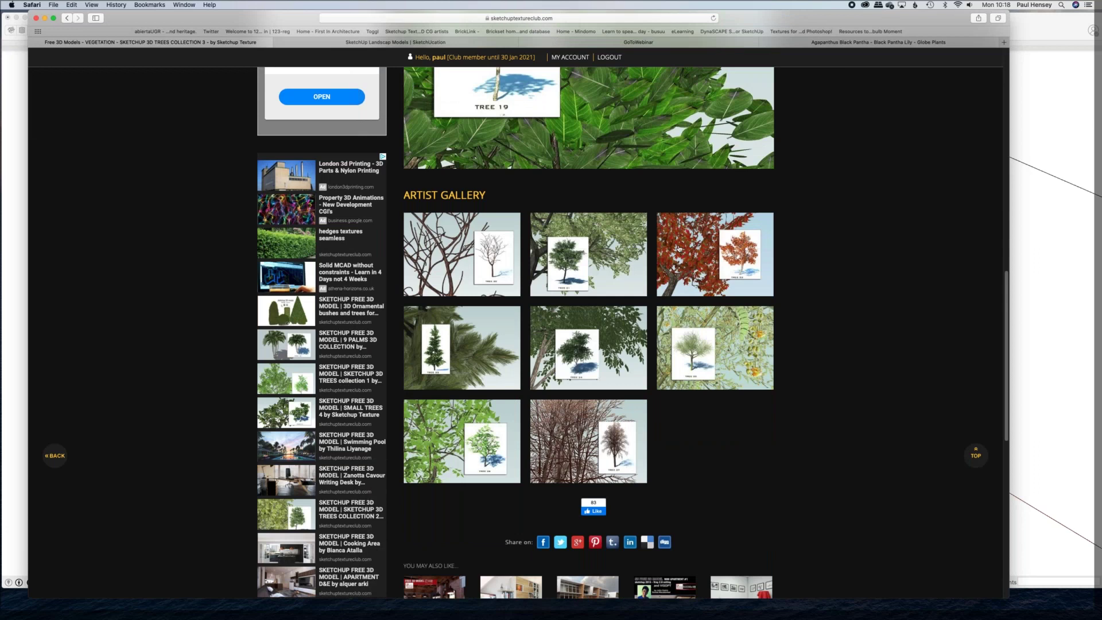
pyautogui.scroll(6, 508, 368)
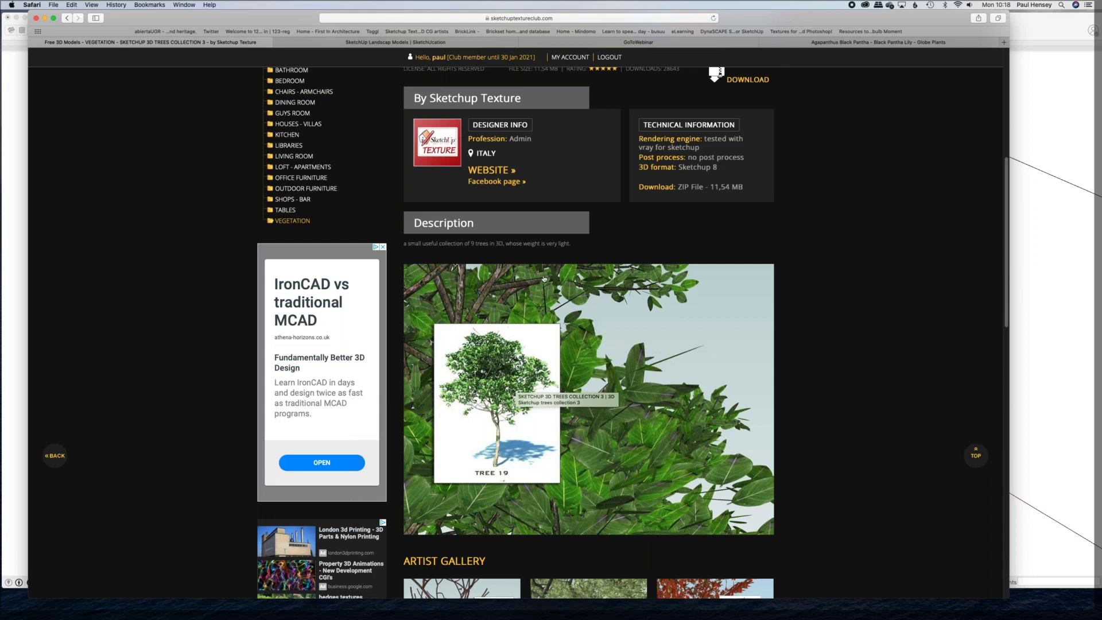
# Step: Switch to the SketchUcation shop and look through the plant and tree packs among its landscape models
pyautogui.click(406, 43)
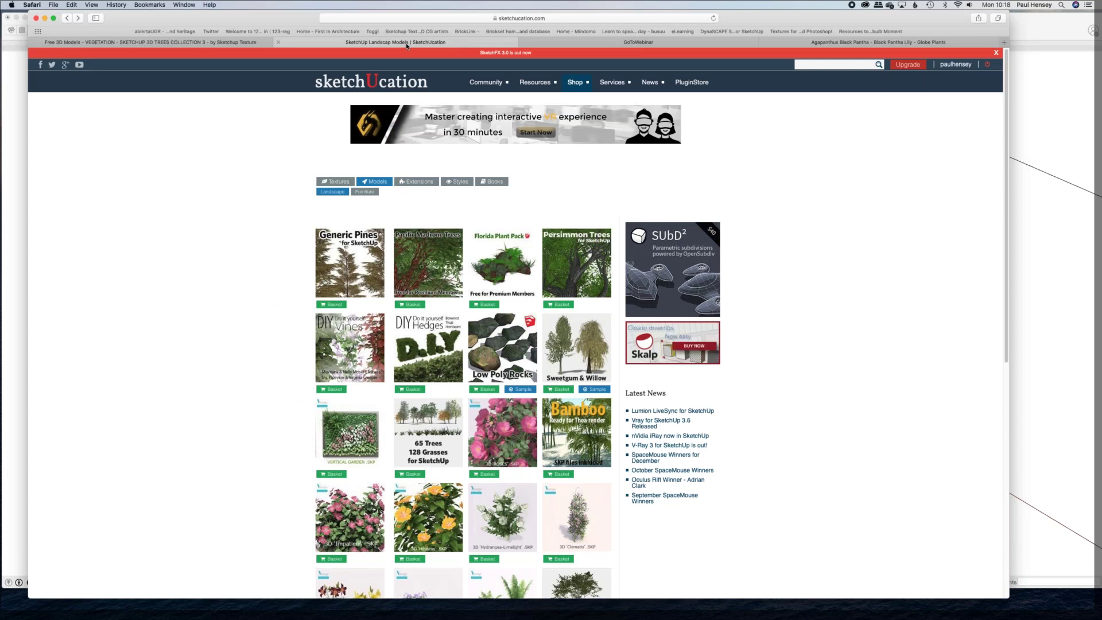
pyautogui.moveTo(579, 84)
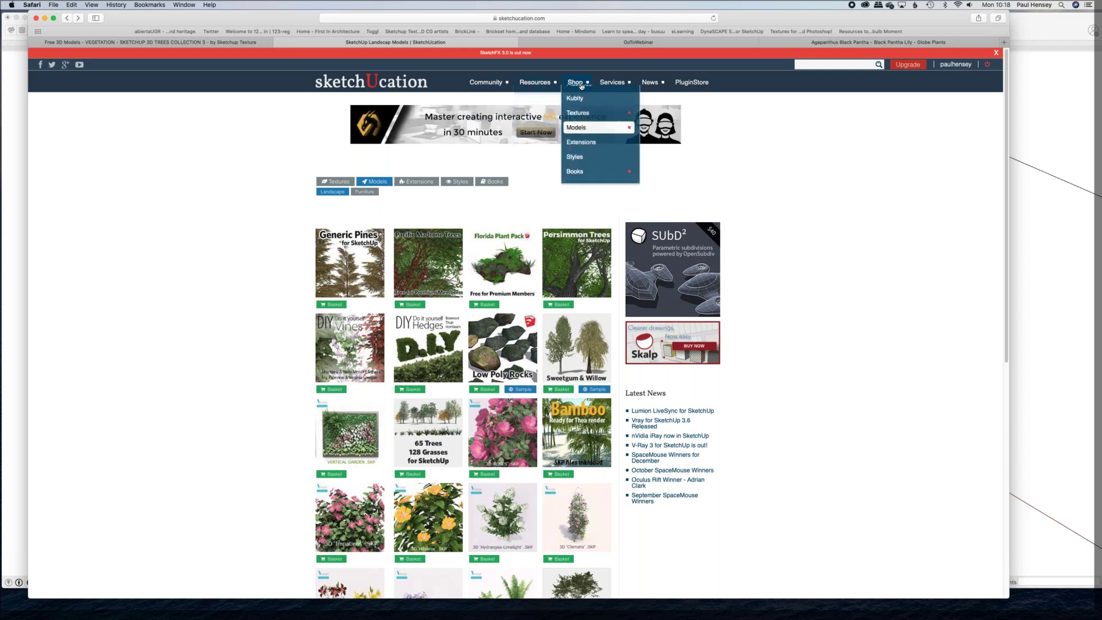
pyautogui.moveTo(580, 146)
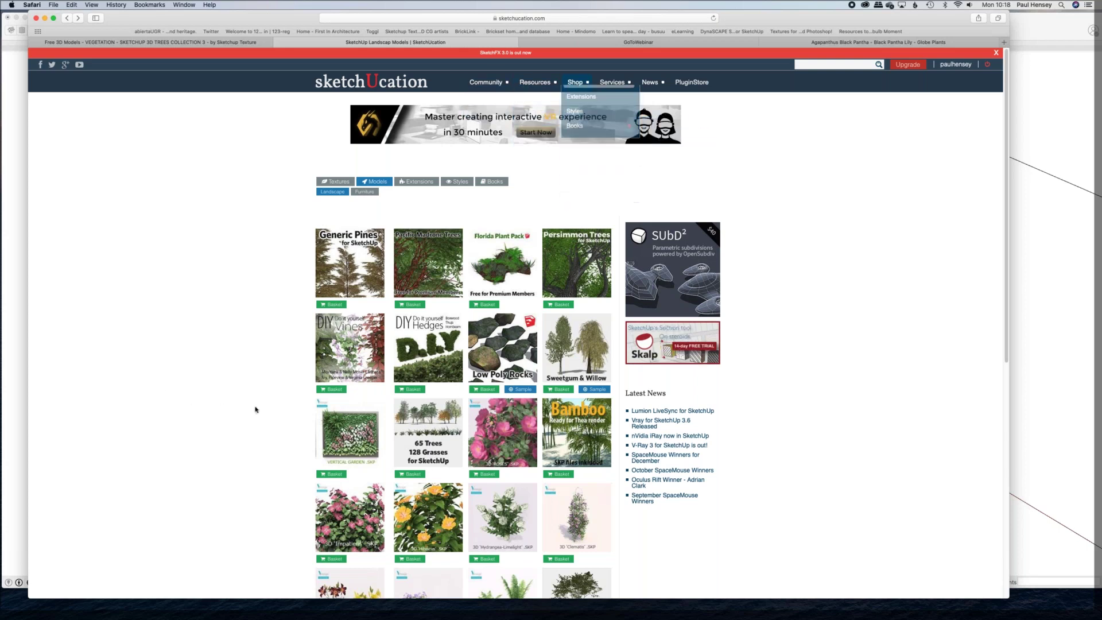
pyautogui.scroll(-5, 255, 410)
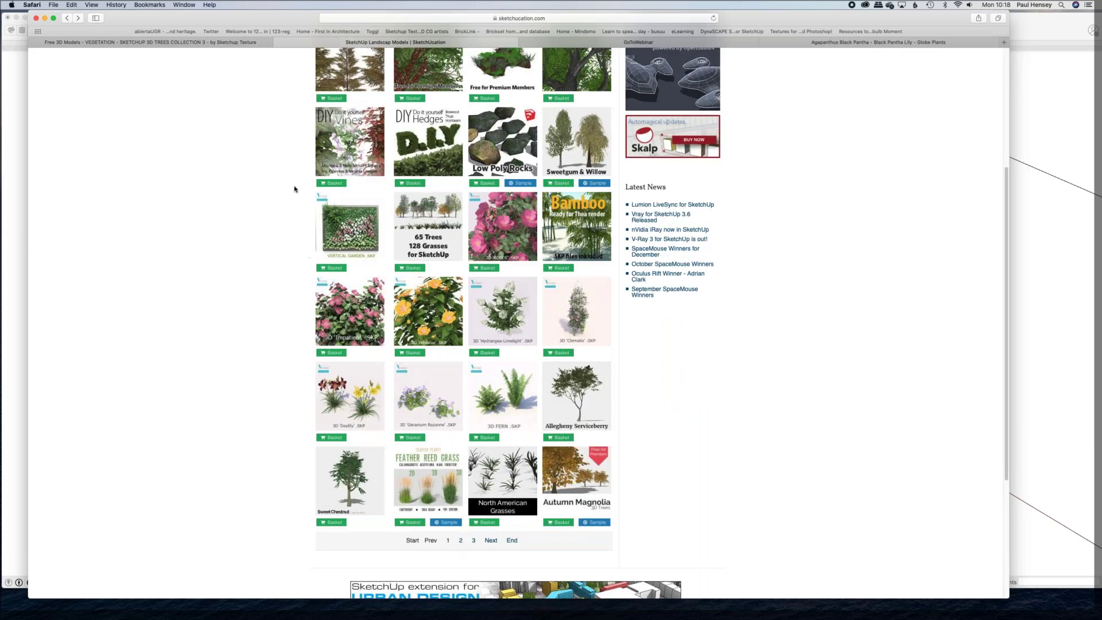
pyautogui.scroll(3, 295, 190)
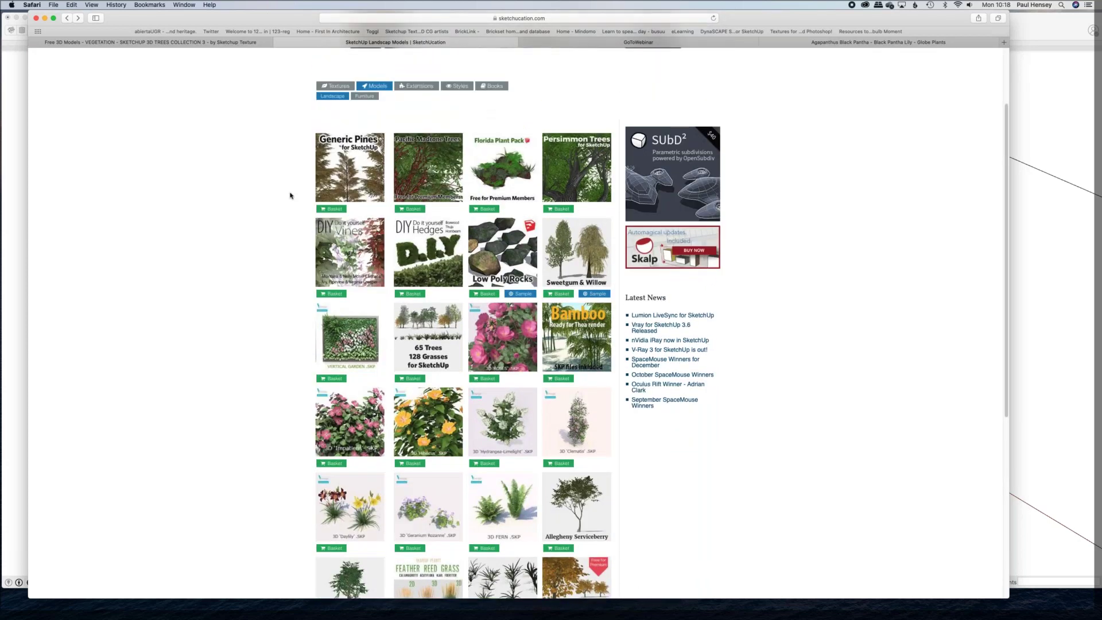
pyautogui.moveTo(427, 172)
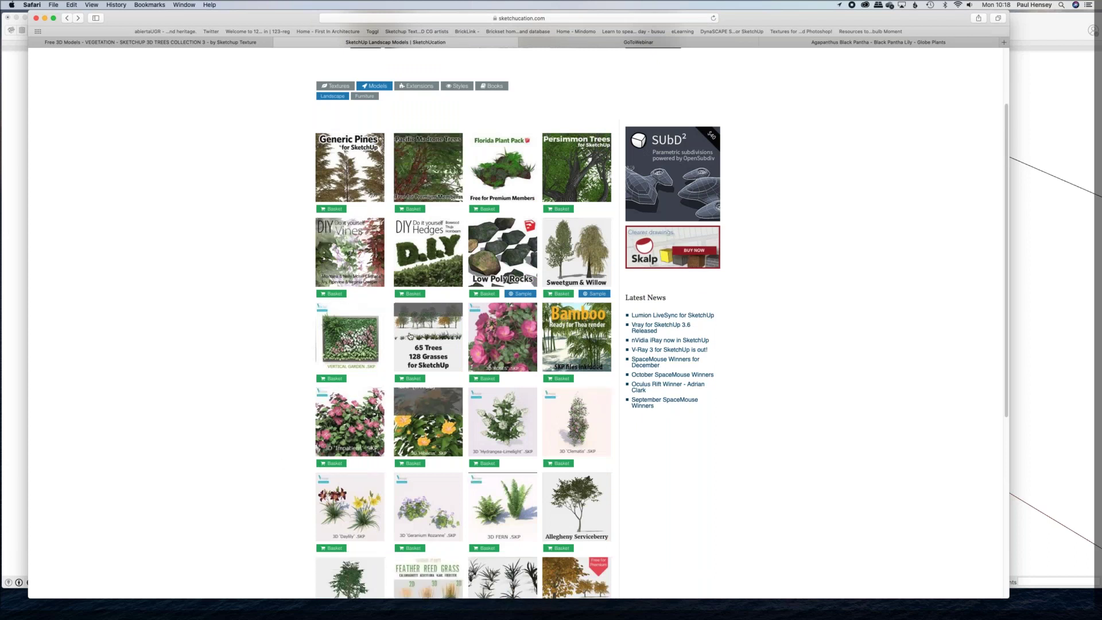
# Step: Check the price, file size and contents of the 65 Trees 128 Grasses pack, and return to the landscape model list
pyautogui.click(438, 352)
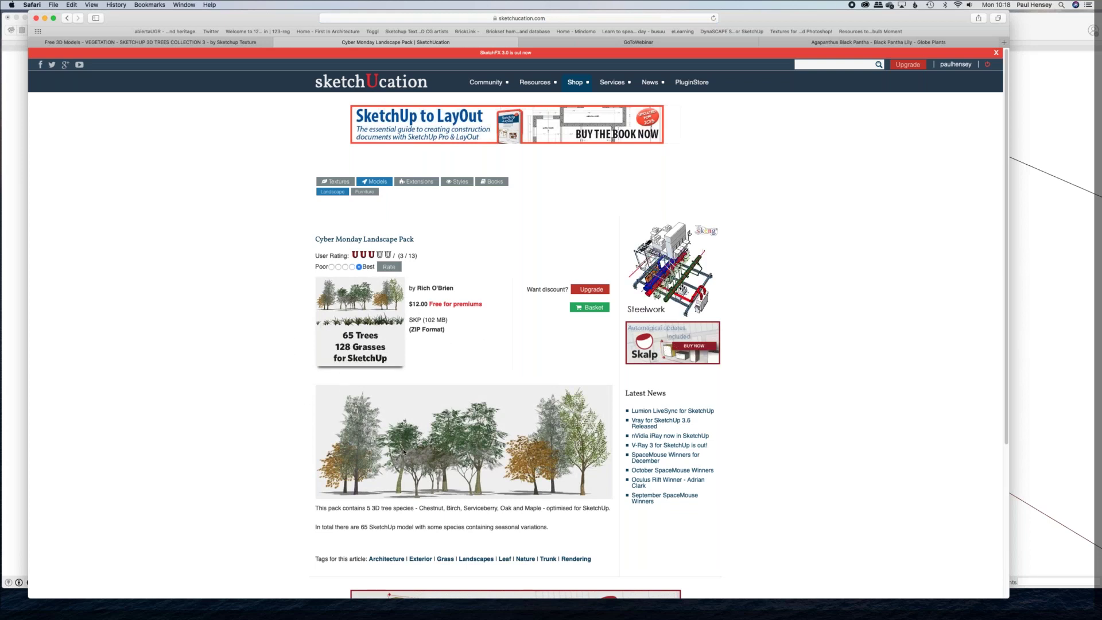
pyautogui.scroll(-4, 403, 450)
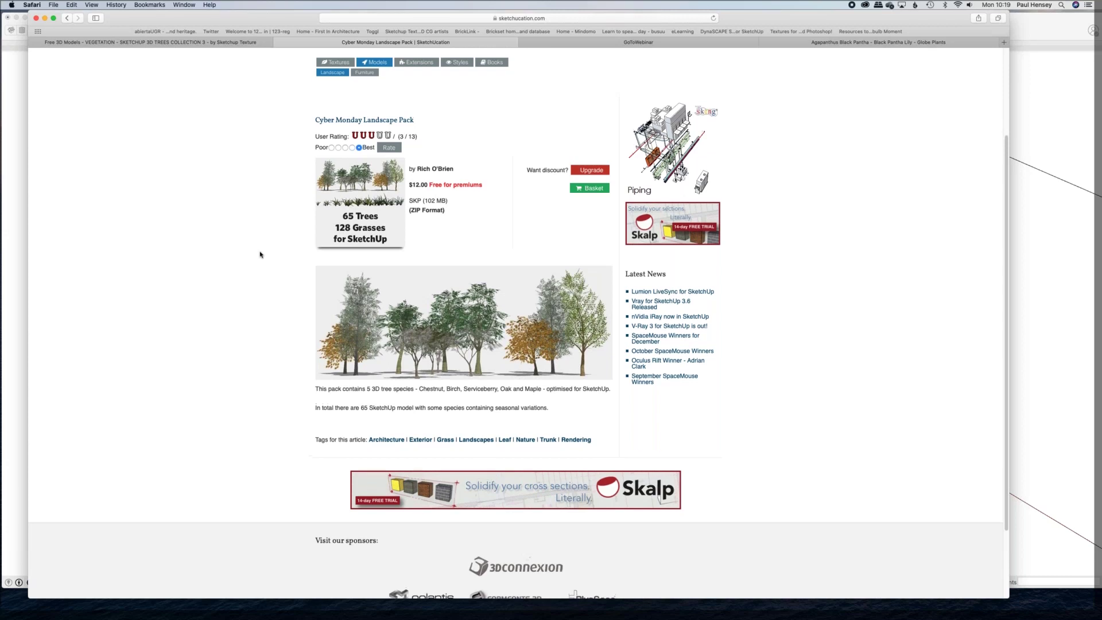
pyautogui.scroll(3, 545, 97)
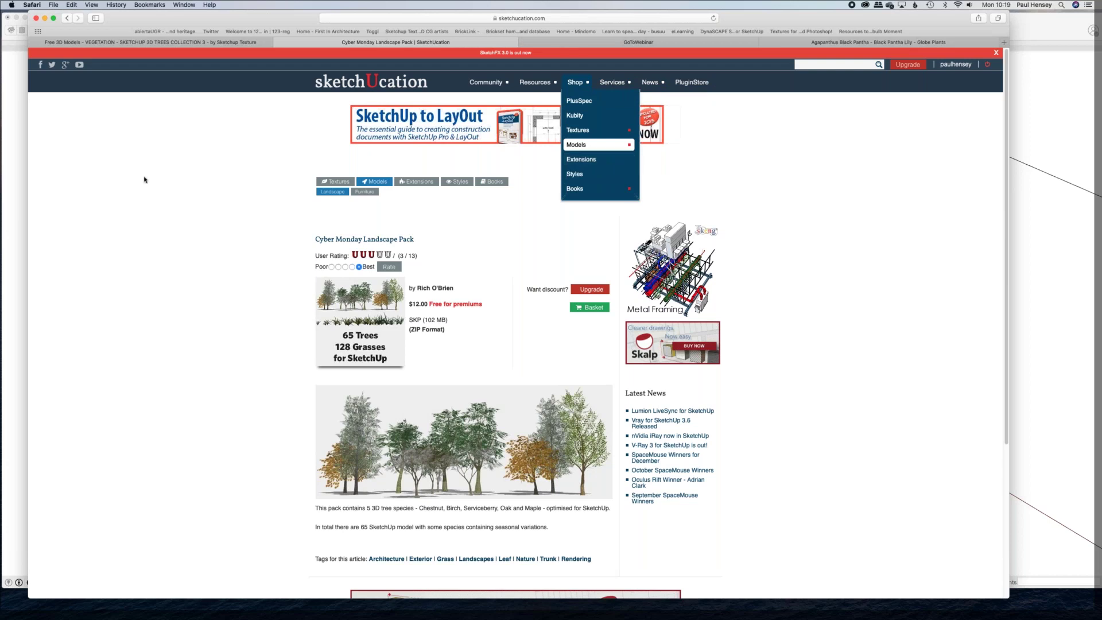
pyautogui.click(65, 18)
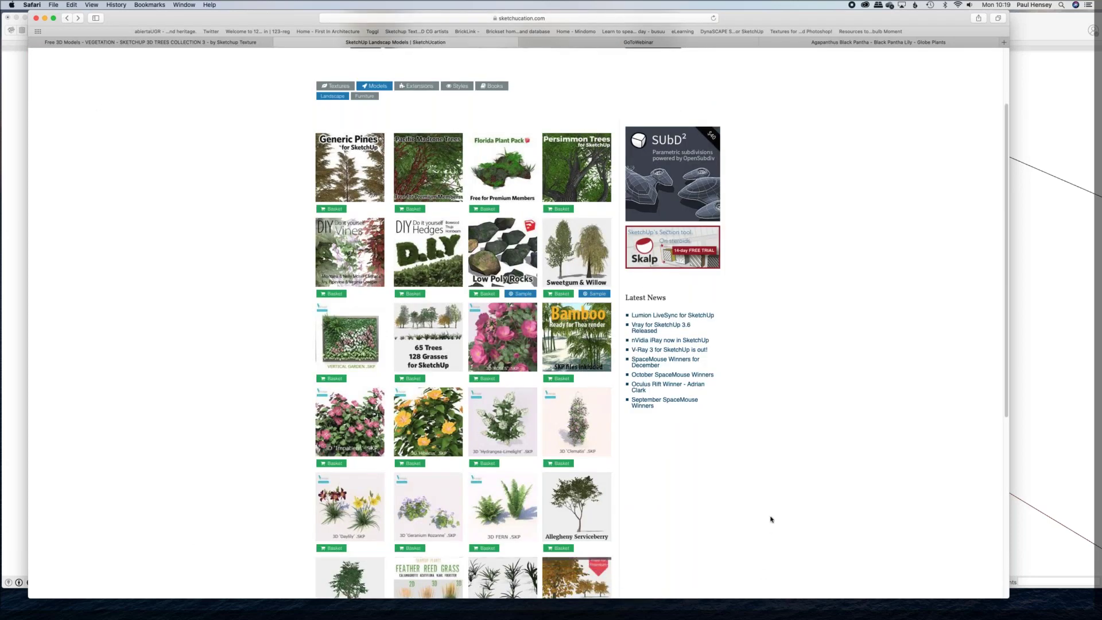
# Step: Open the 3D Clematis model page and examine its file size, included variations, proxy recommendation and preview images
pyautogui.click(580, 438)
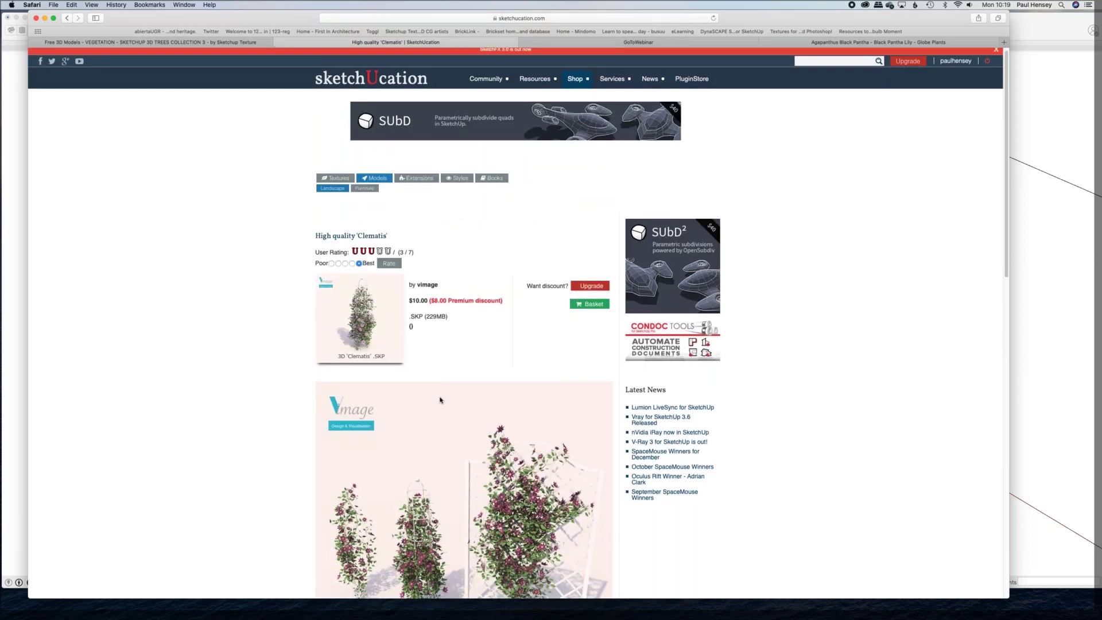
pyautogui.scroll(-2, 440, 396)
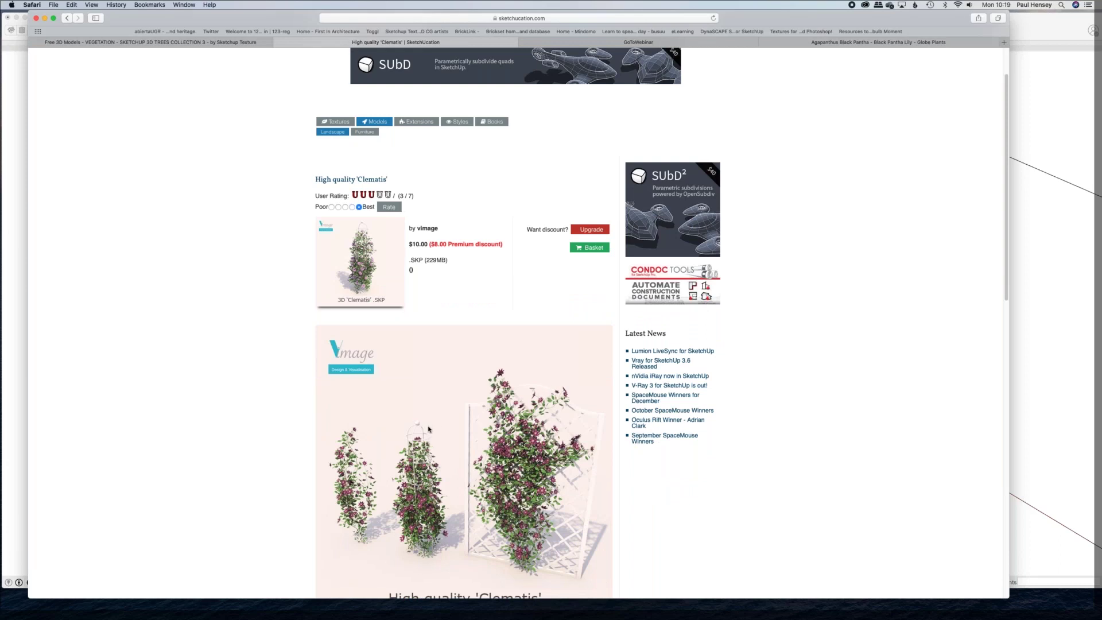
pyautogui.scroll(-2, 427, 425)
pyautogui.scroll(1, 429, 321)
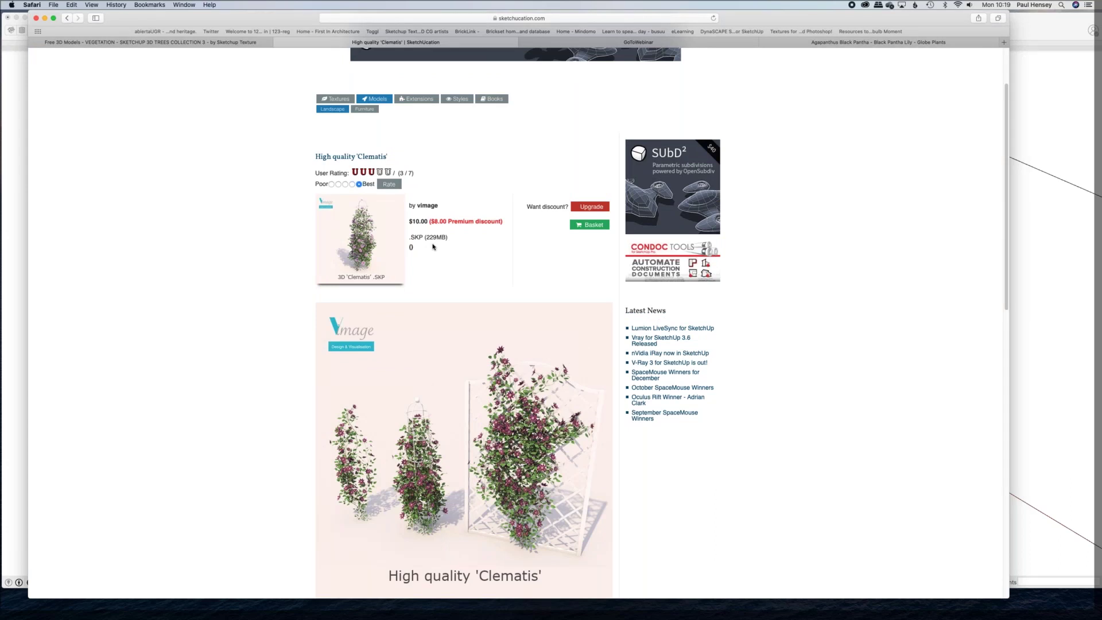
pyautogui.scroll(-3, 274, 300)
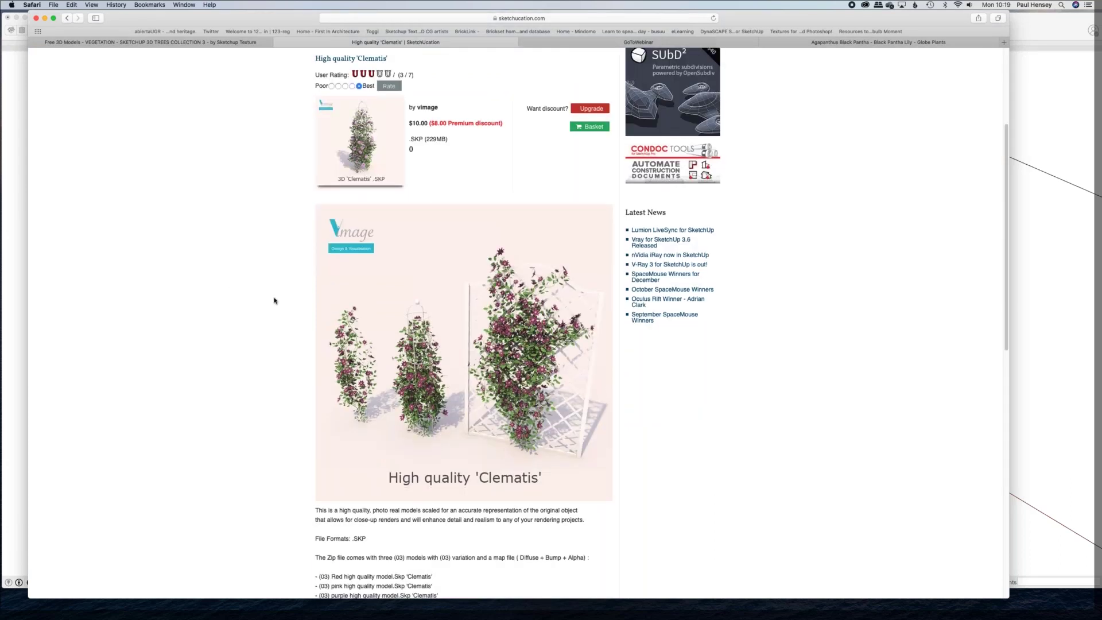
pyautogui.scroll(-1, 274, 300)
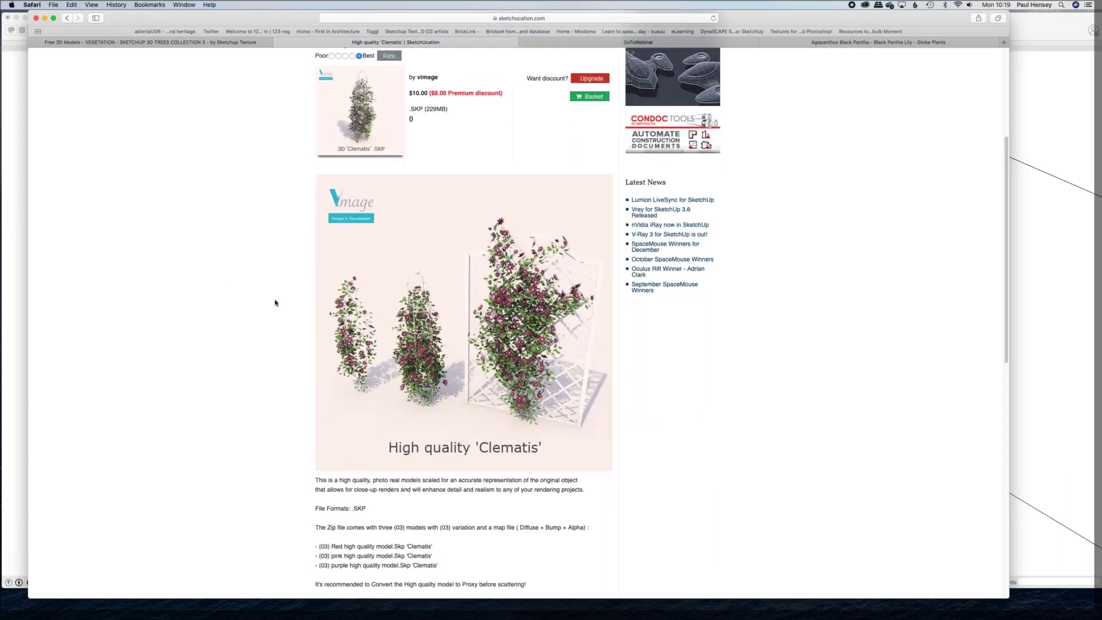
pyautogui.scroll(-5, 344, 379)
pyautogui.scroll(-4, 465, 541)
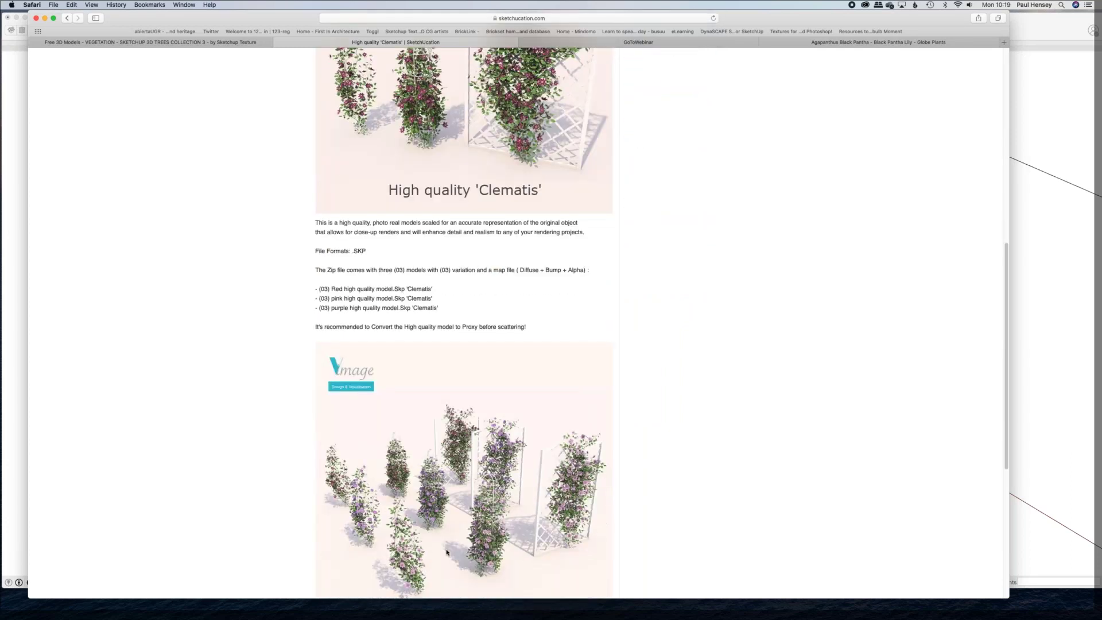
pyautogui.scroll(-2, 406, 548)
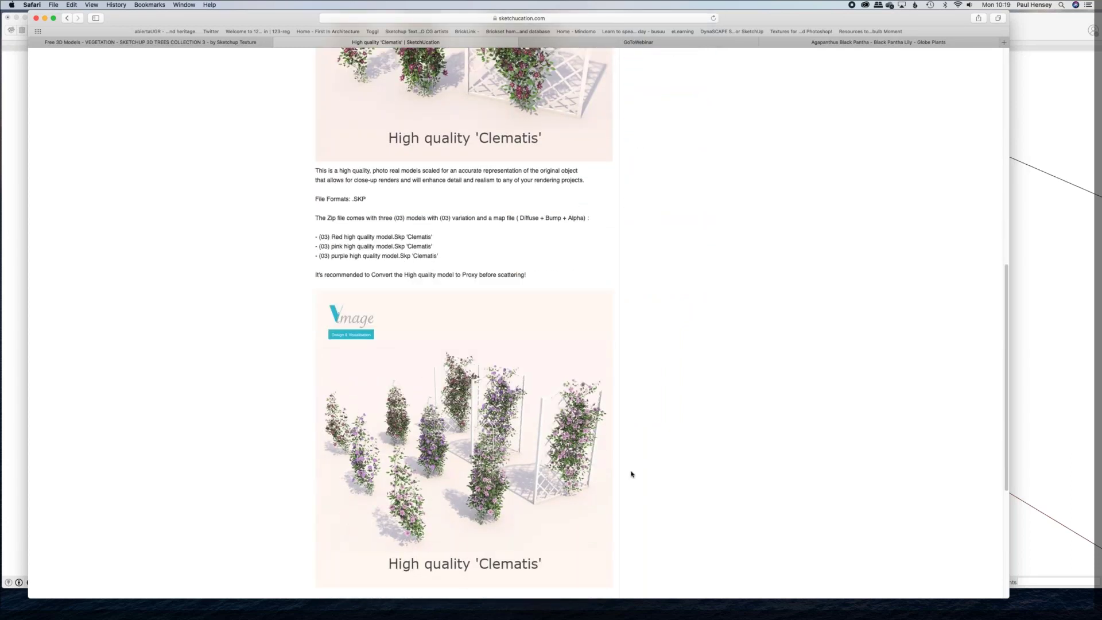
pyautogui.scroll(-9, 460, 459)
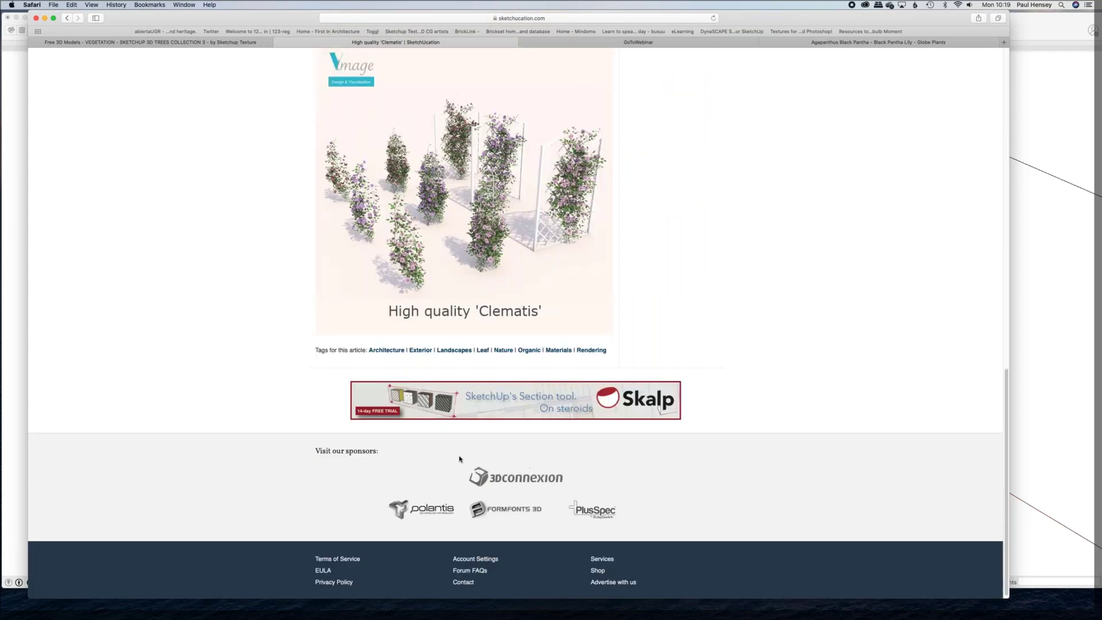
pyautogui.scroll(20, 459, 459)
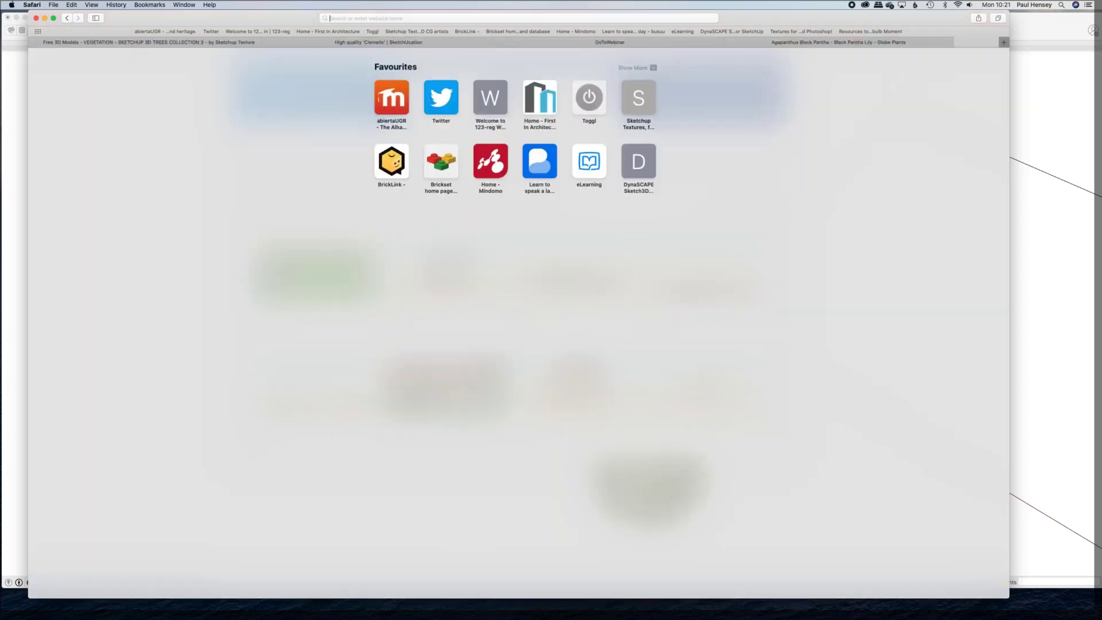
# Step: Search the web for dynascape in a new tab and open the DynaSCAPE site's Sketch3D Downloads library
pyautogui.click(1004, 43)
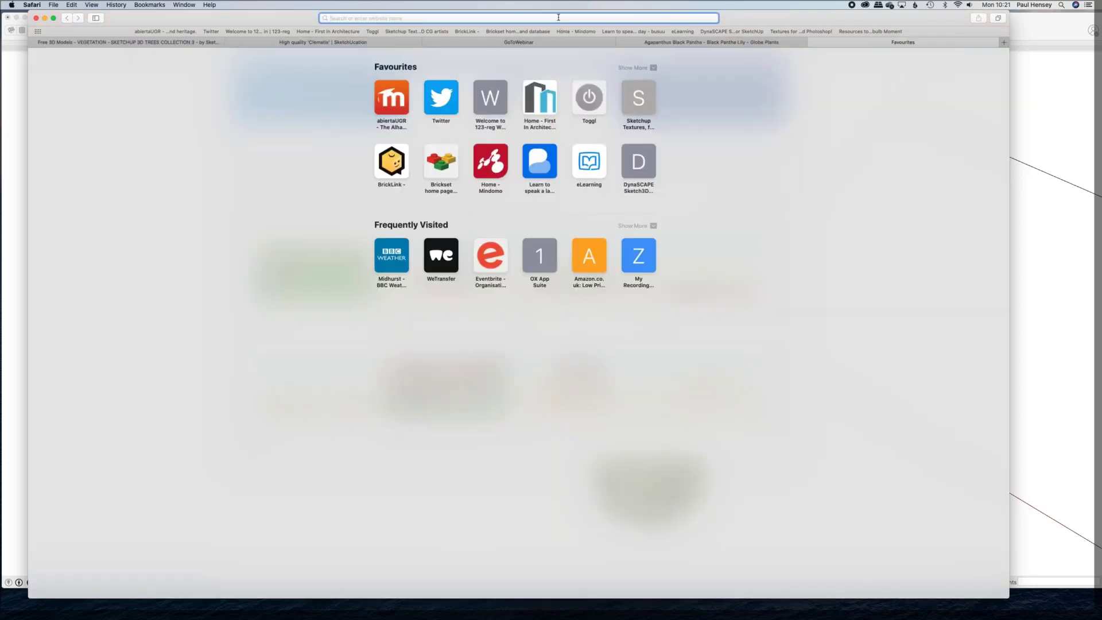
pyautogui.write('dynas')
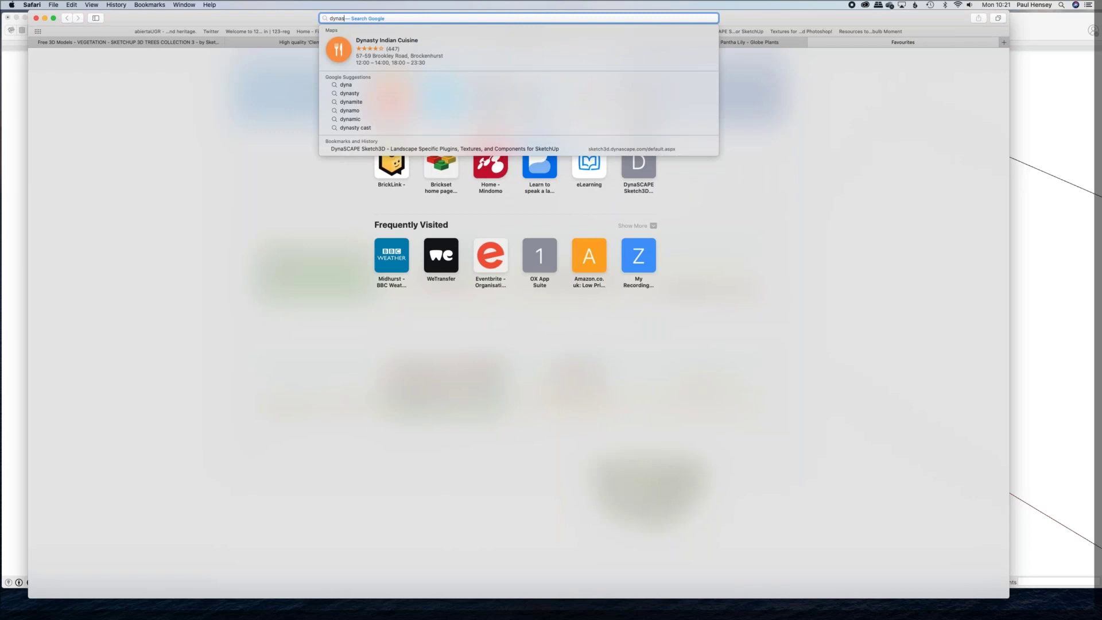
pyautogui.write('cape')
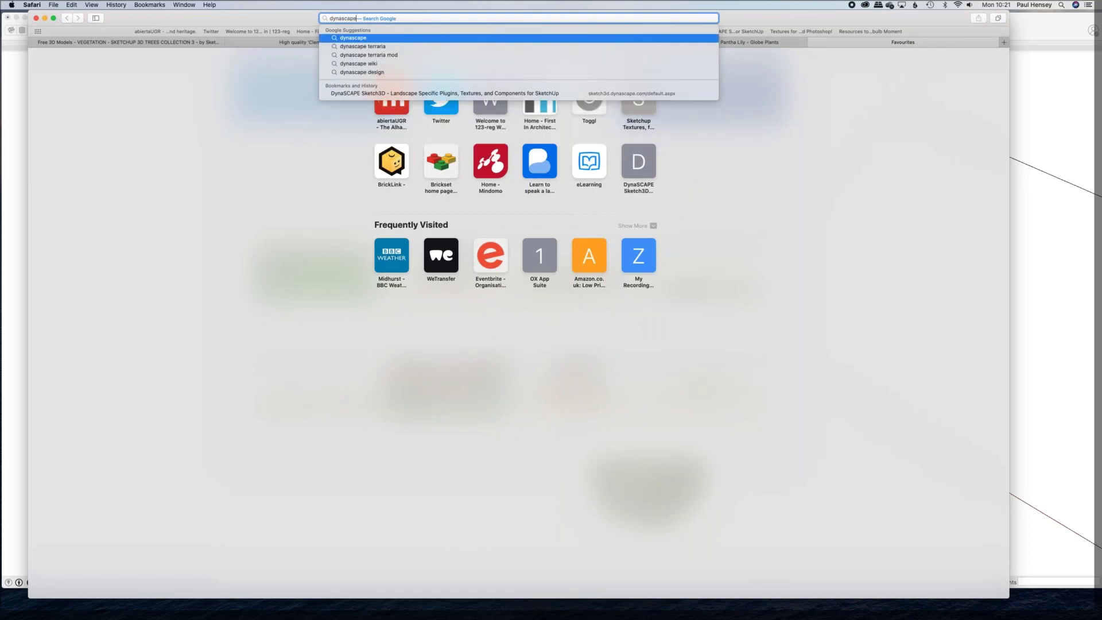
pyautogui.press('Return')
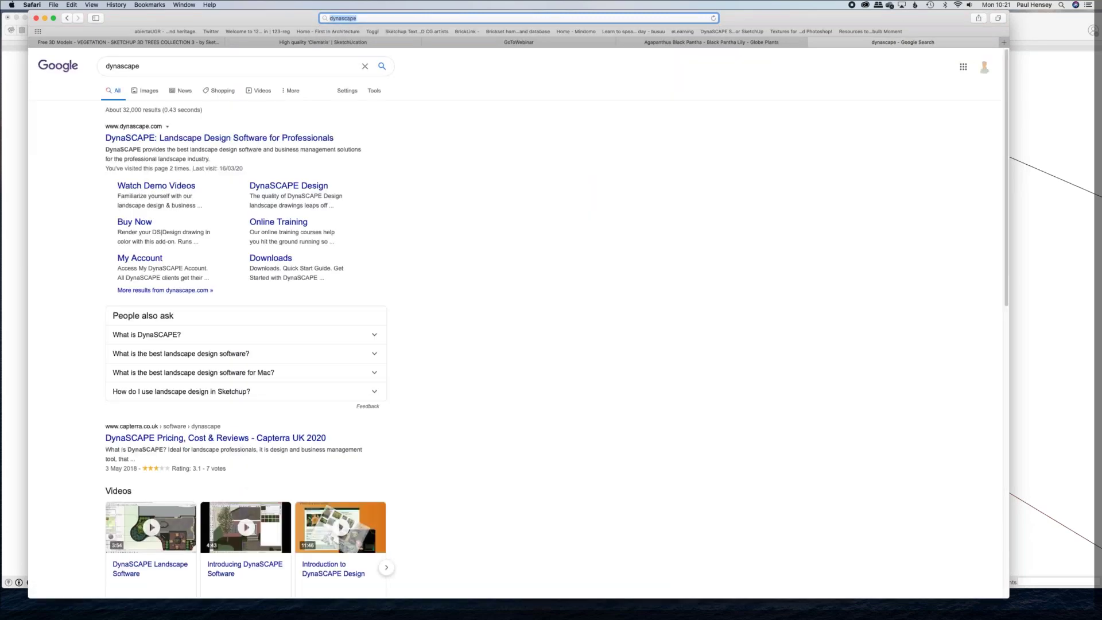
pyautogui.click(185, 144)
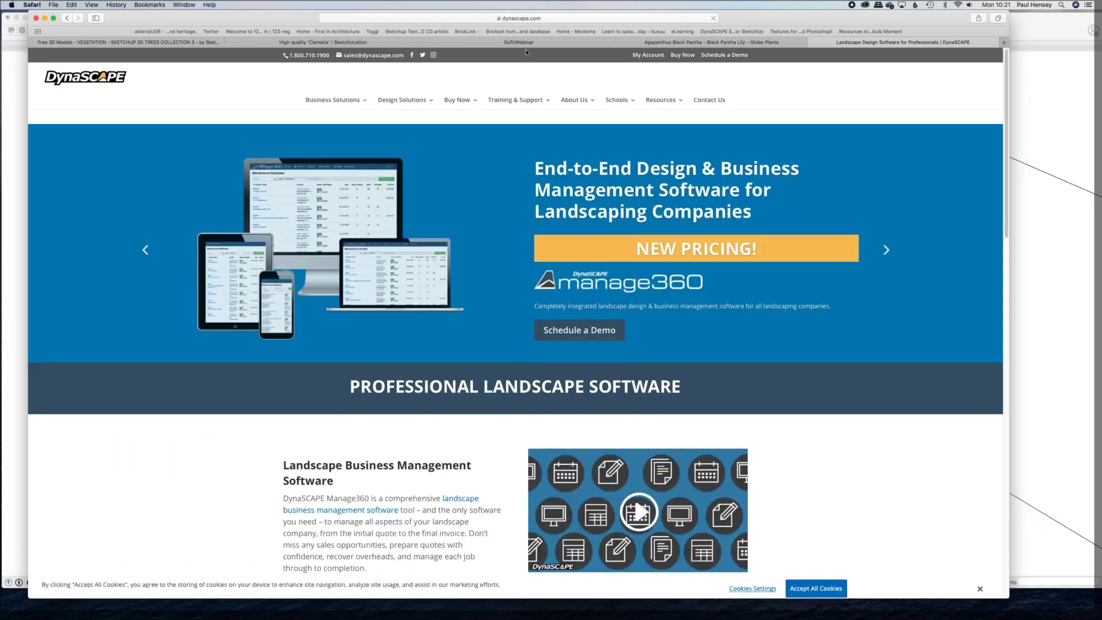
pyautogui.moveTo(672, 107)
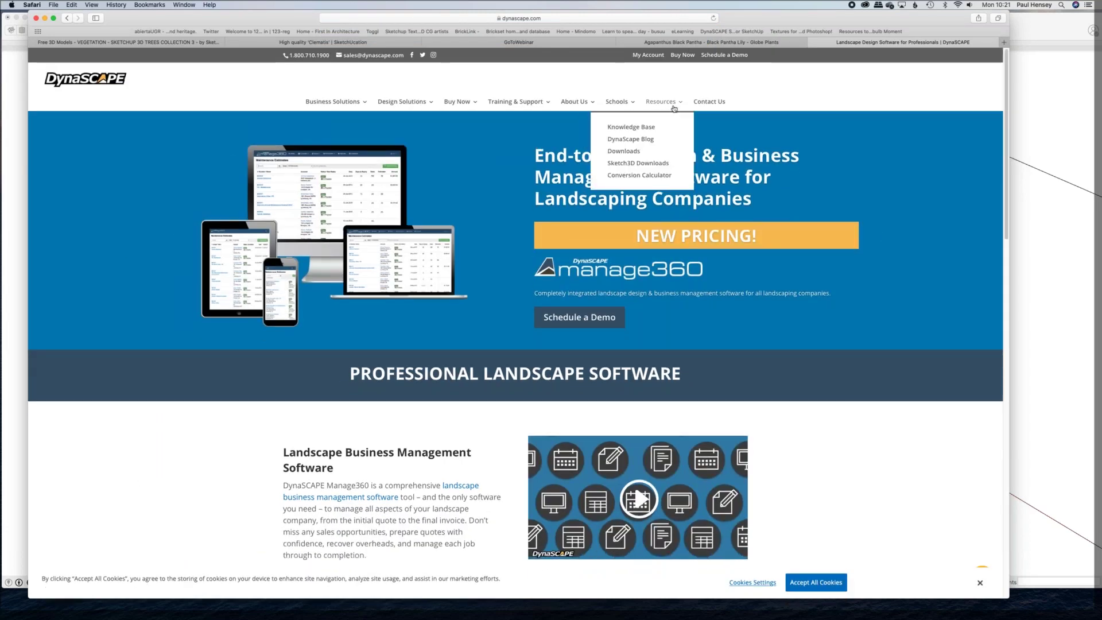
pyautogui.click(661, 165)
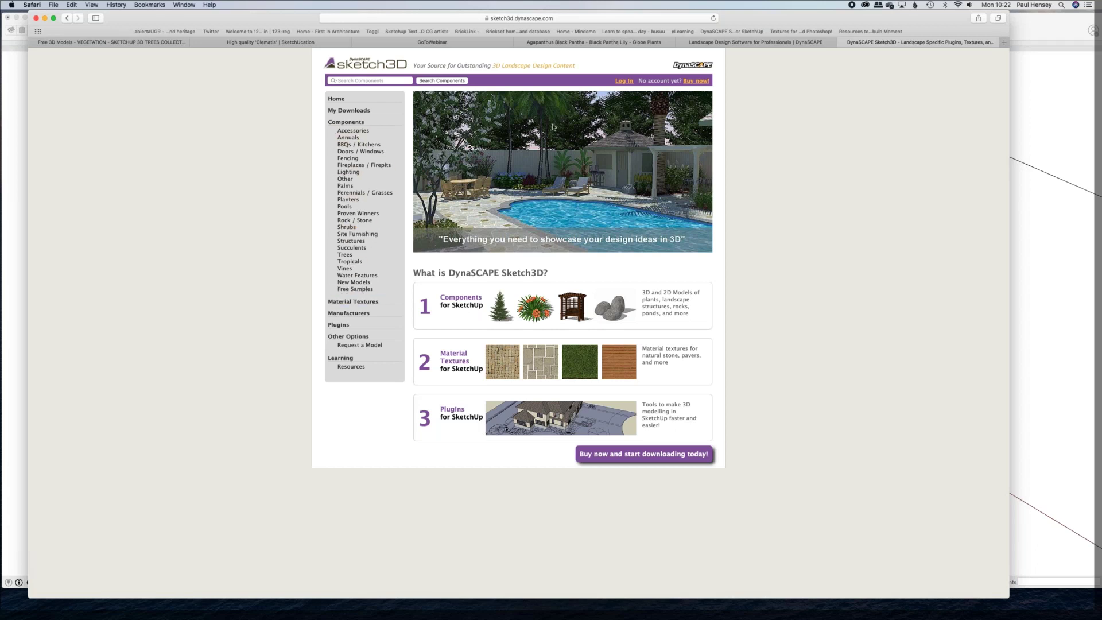
# Step: Log in to the Sketch3D library with the saved account e-mail and password
pyautogui.click(624, 81)
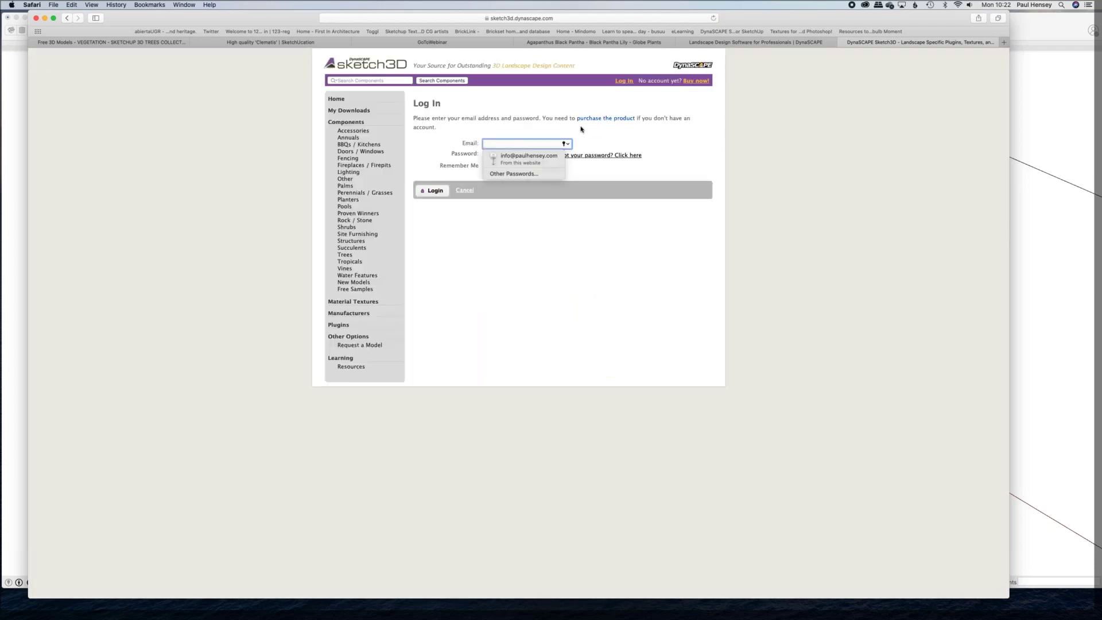
pyautogui.click(527, 158)
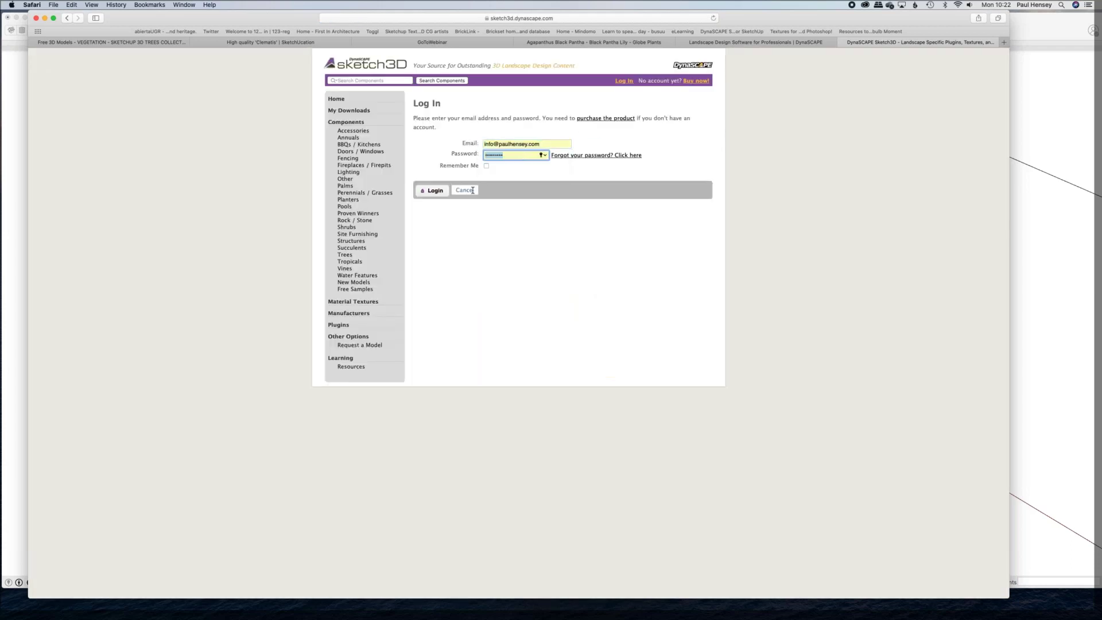
pyautogui.click(439, 192)
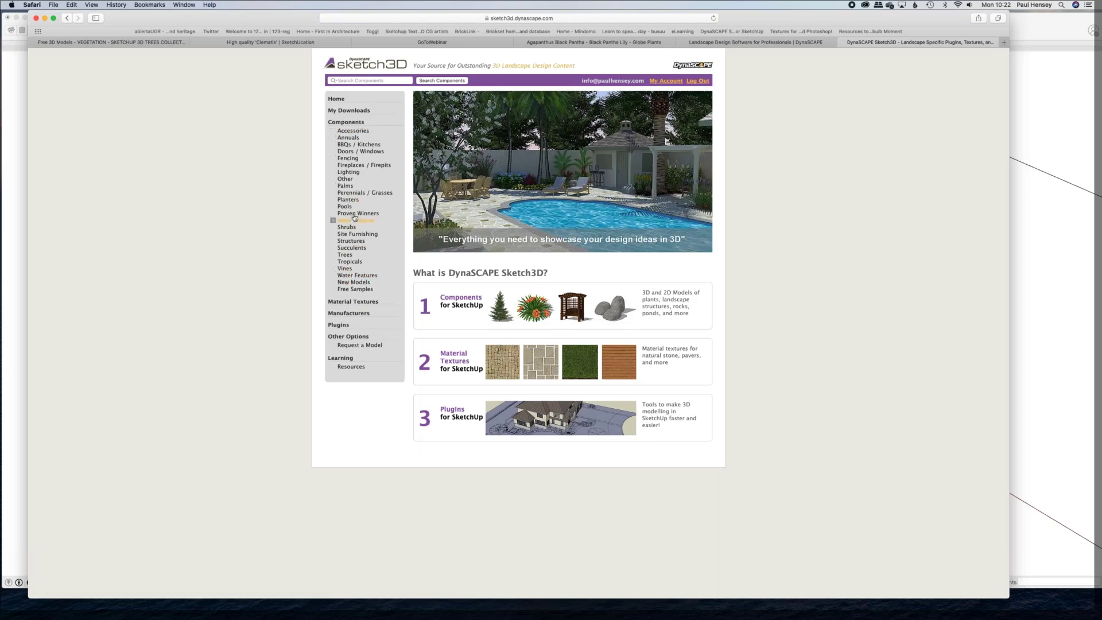
# Step: Look through the Perennials / Grasses components and check the Acanthus Mollis model's description, poly count and file size
pyautogui.click(361, 193)
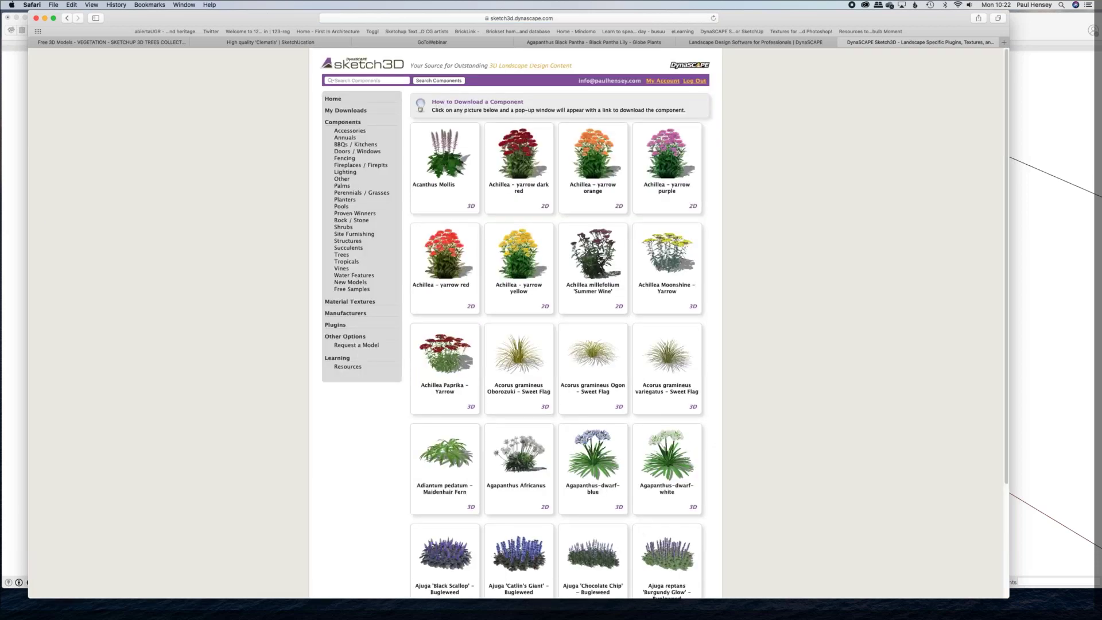
pyautogui.scroll(-5, 511, 404)
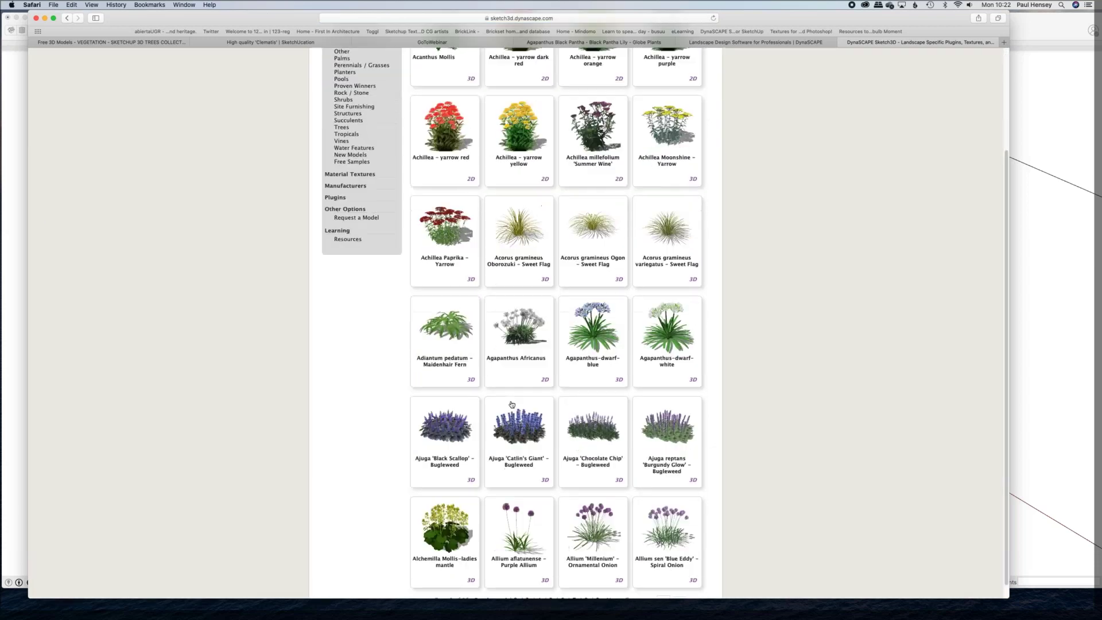
pyautogui.scroll(5, 515, 394)
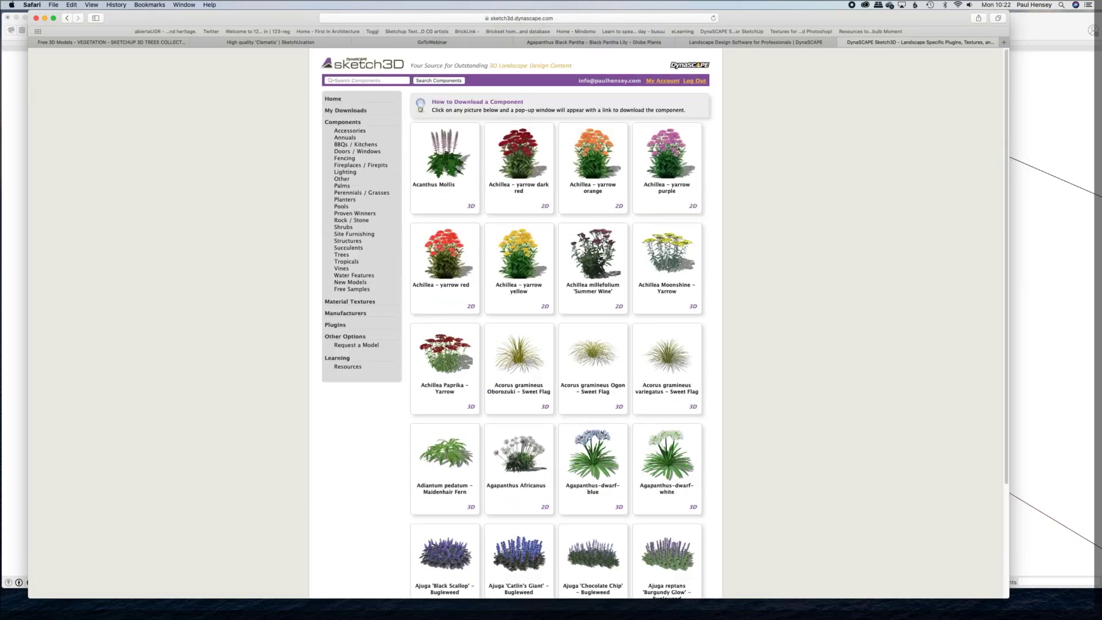
pyautogui.scroll(-2, 515, 394)
pyautogui.scroll(-1, 515, 322)
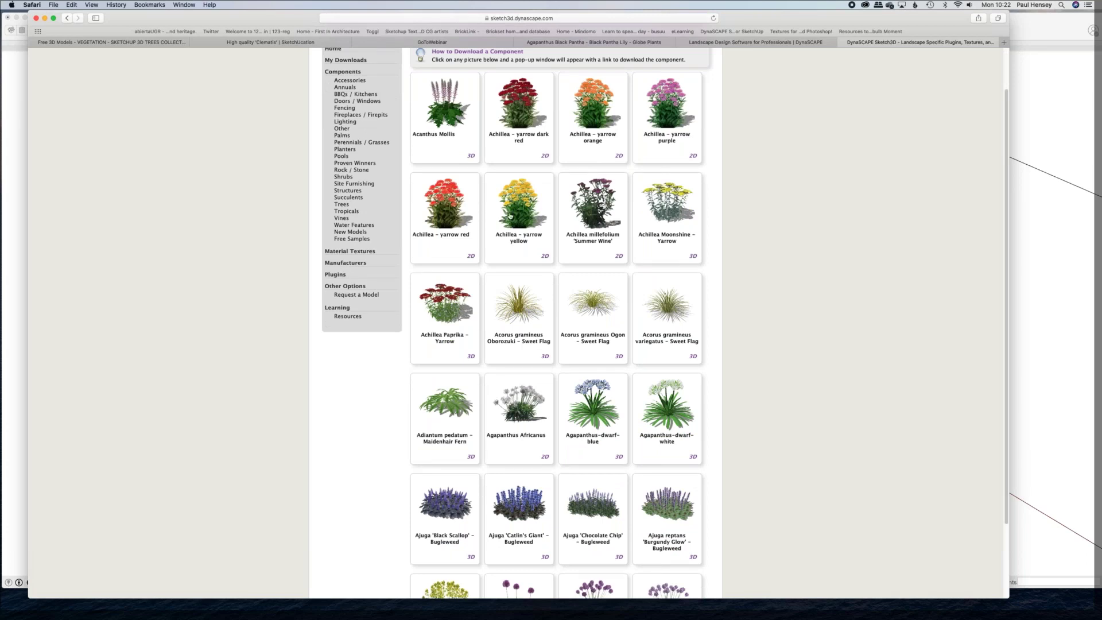
pyautogui.scroll(-1, 451, 116)
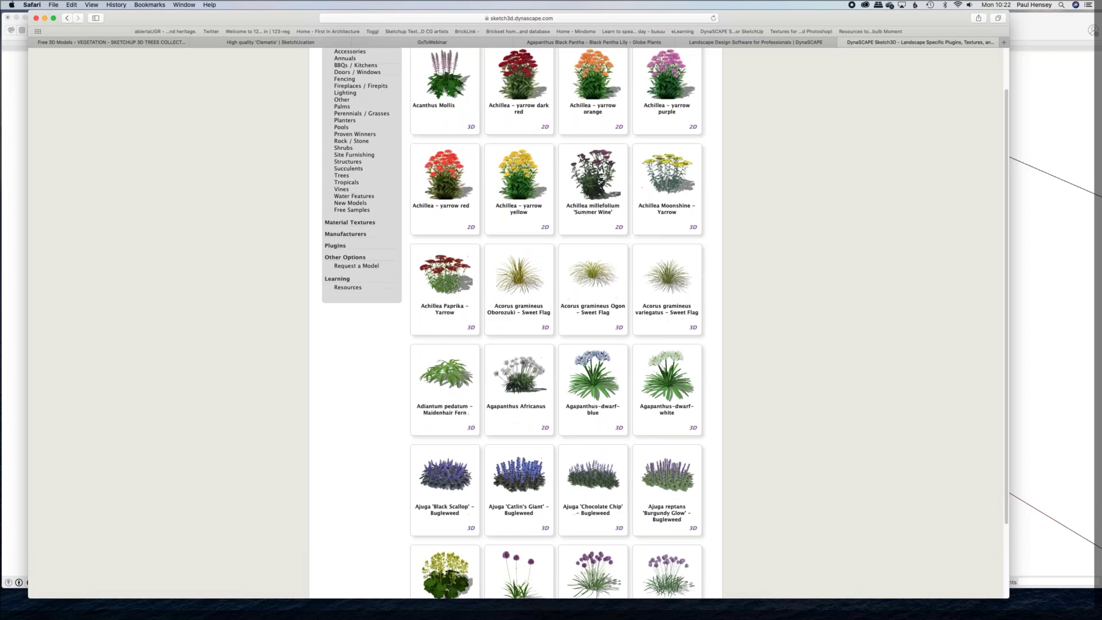
pyautogui.click(448, 111)
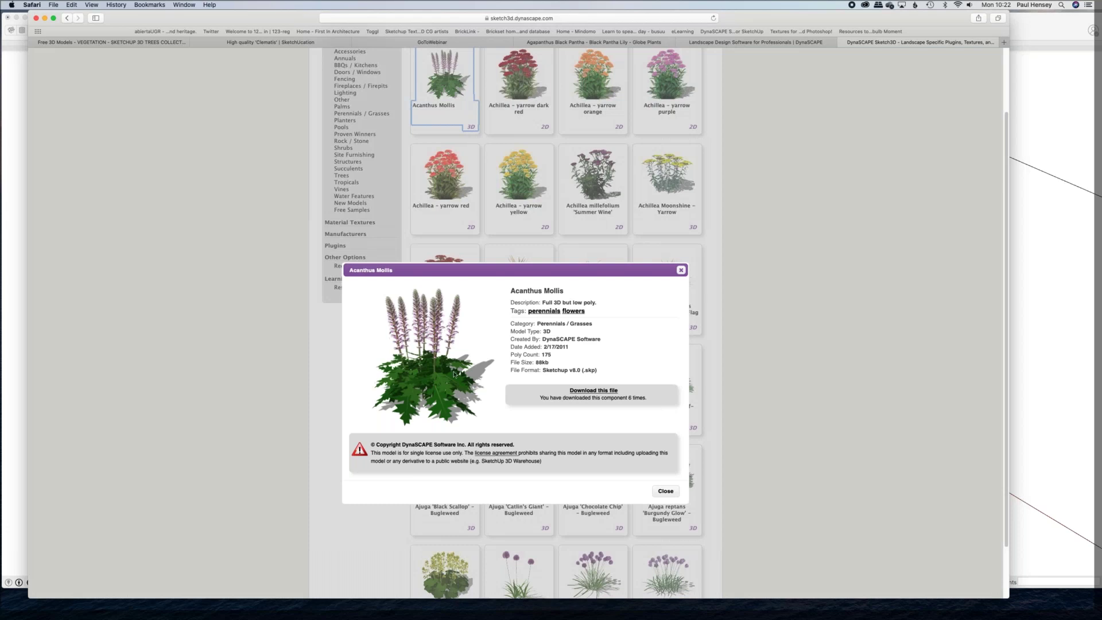
pyautogui.click(680, 270)
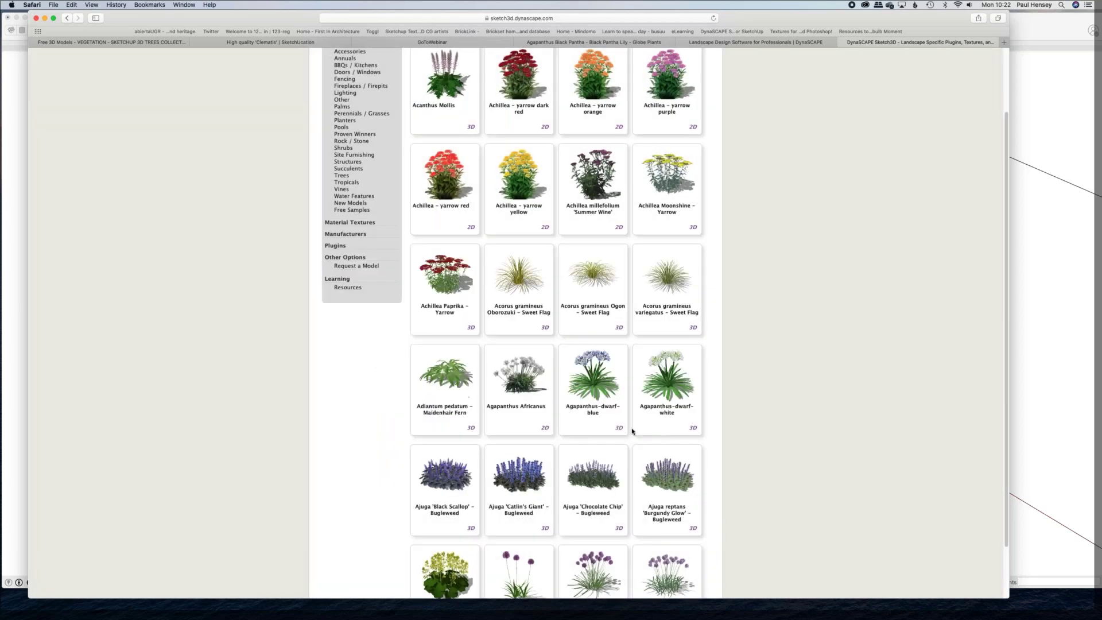
# Step: Browse pages 5, 6 and 7 of the Perennials / Grasses components to review the range of plant models
pyautogui.scroll(-3, 632, 432)
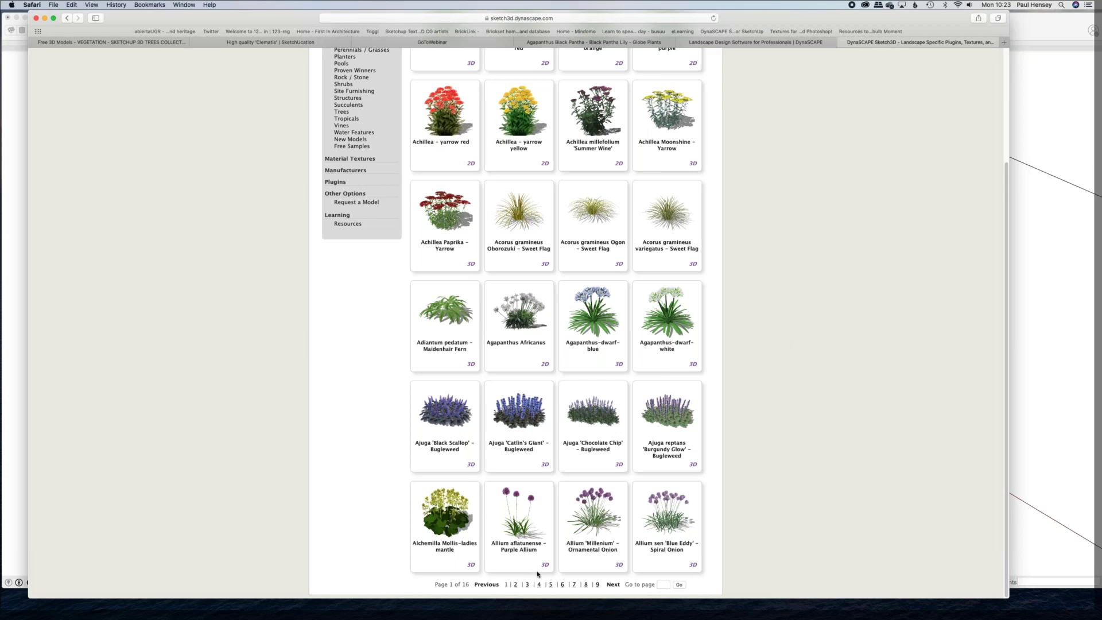
pyautogui.click(551, 584)
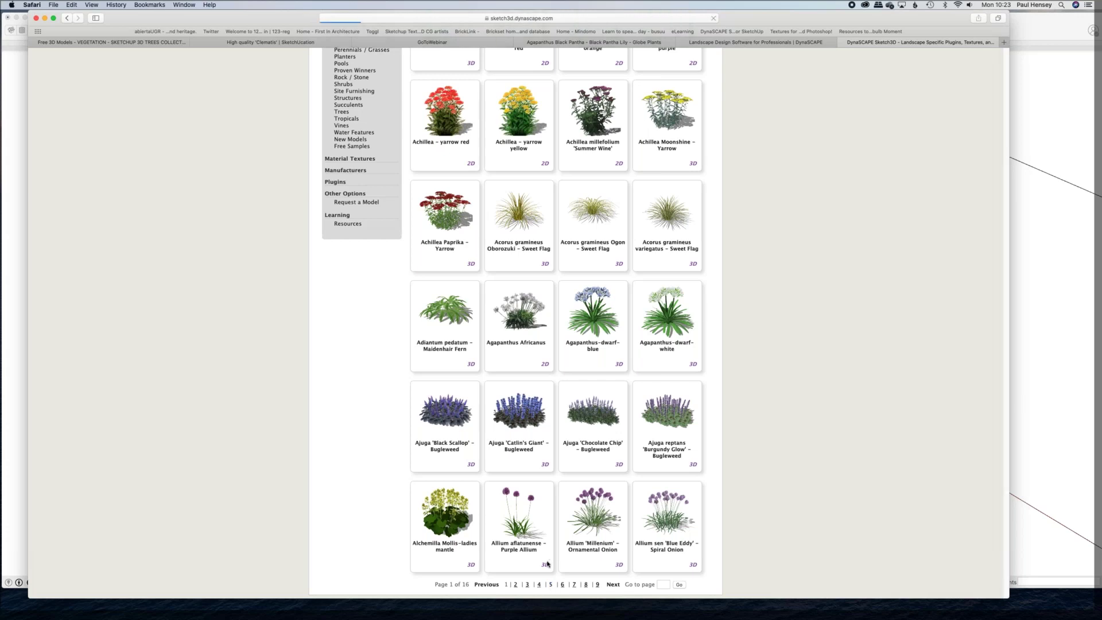
pyautogui.scroll(-5, 516, 182)
pyautogui.scroll(-1, 443, 417)
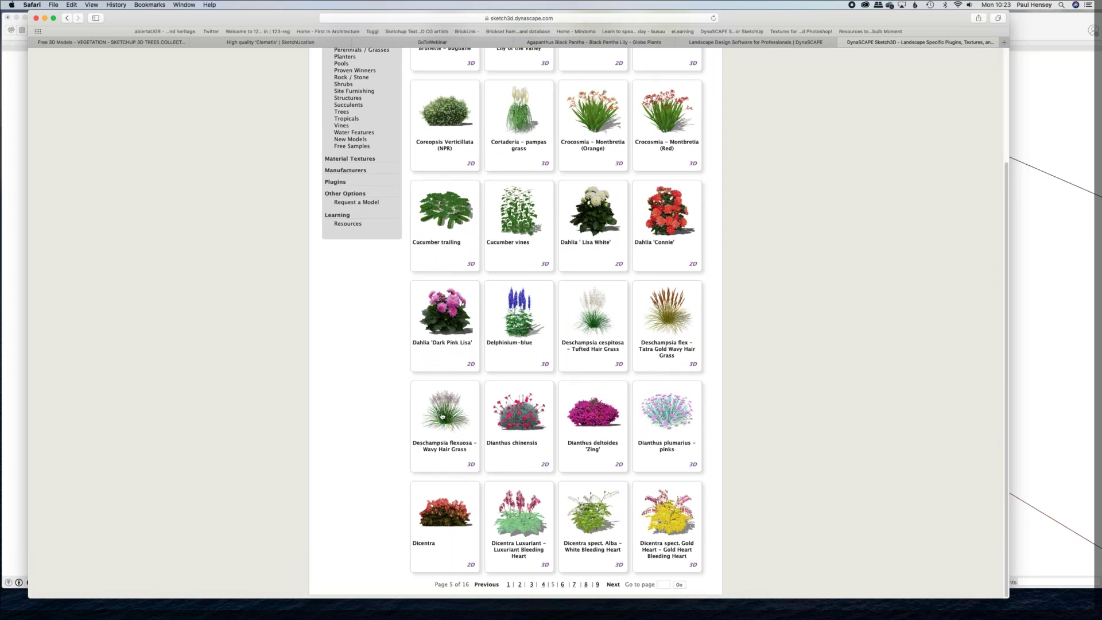
pyautogui.click(561, 586)
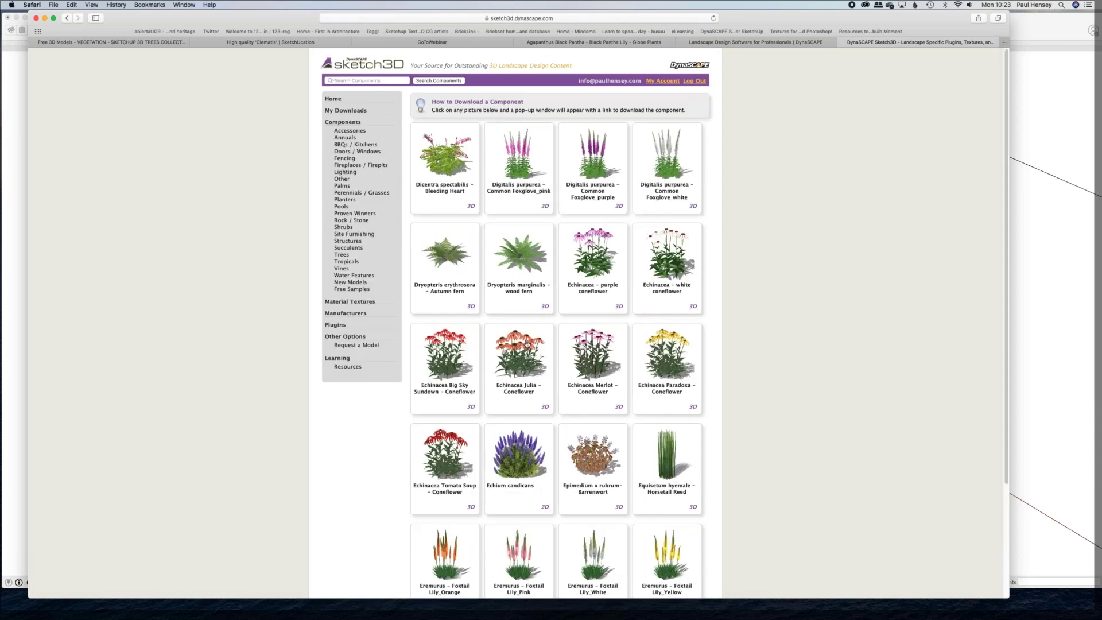
pyautogui.scroll(-5, 656, 324)
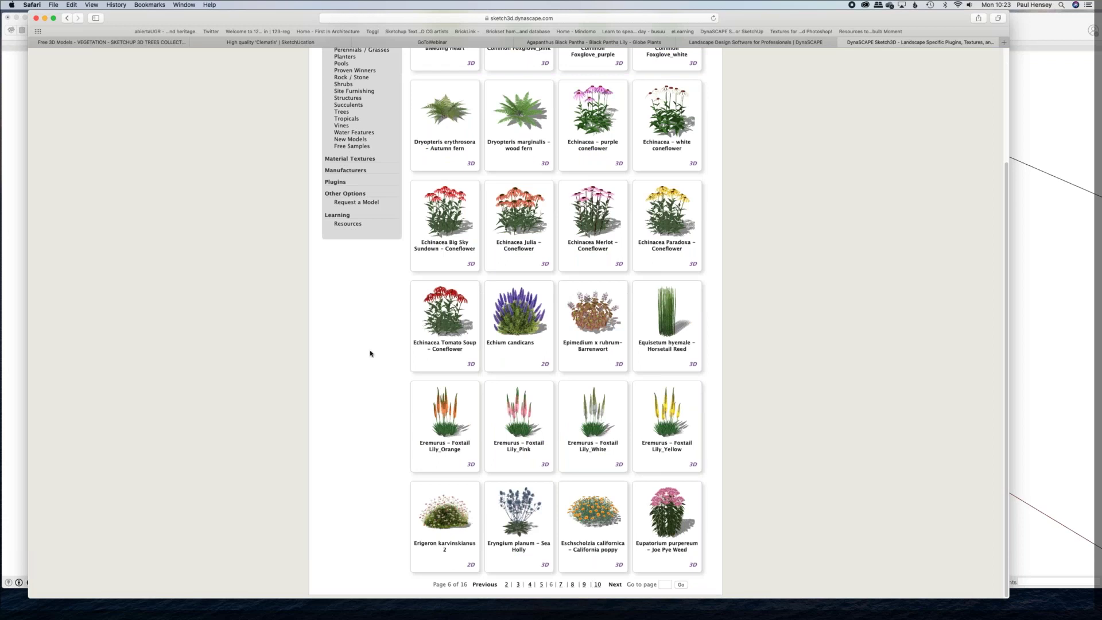
pyautogui.click(614, 584)
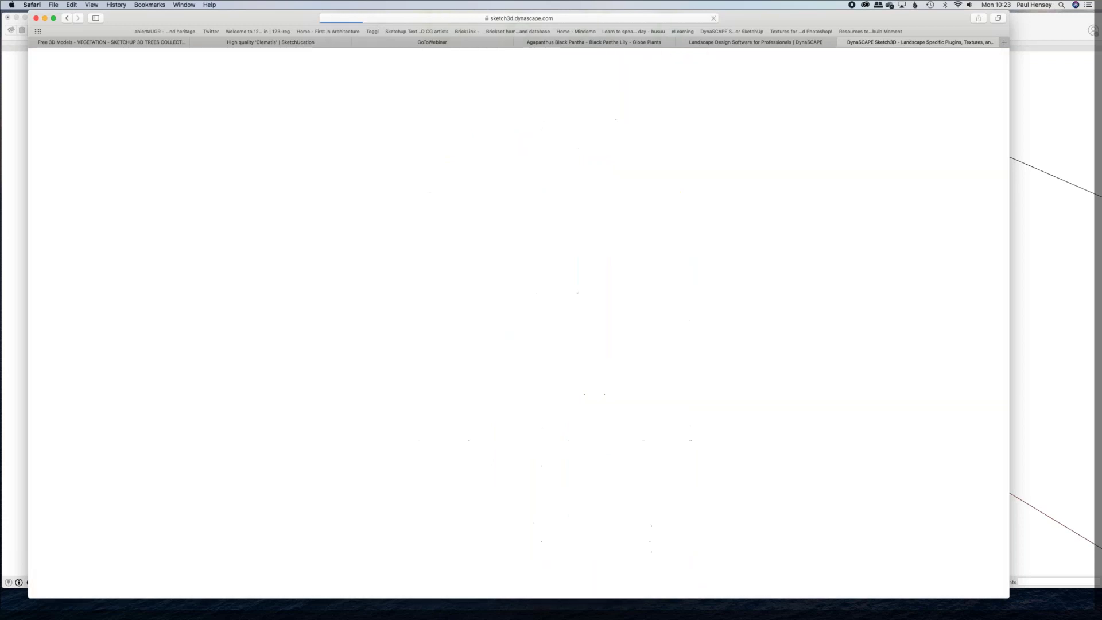
pyautogui.scroll(-5, 495, 441)
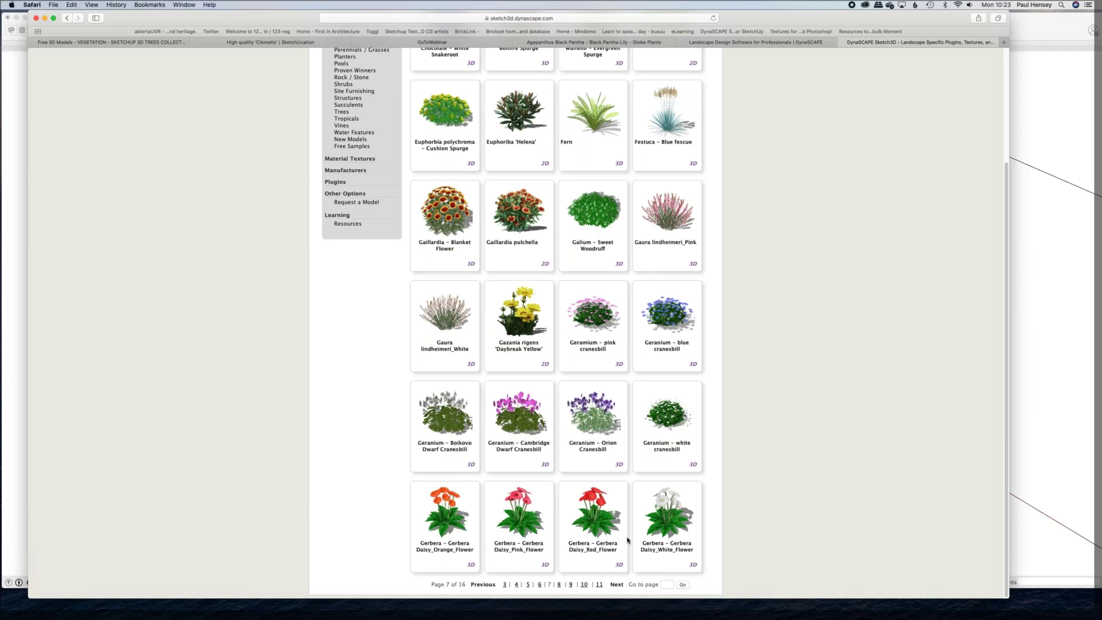
# Step: Open the Vines components and review the bougainvillea and clematis models on the first page
pyautogui.scroll(5, 545, 290)
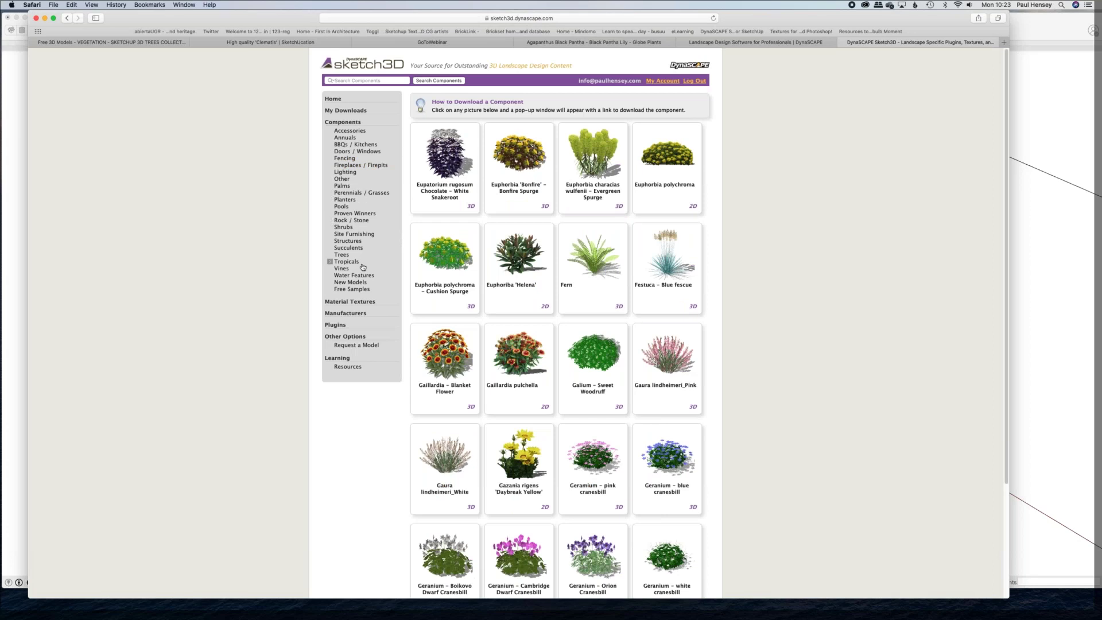
pyautogui.click(344, 269)
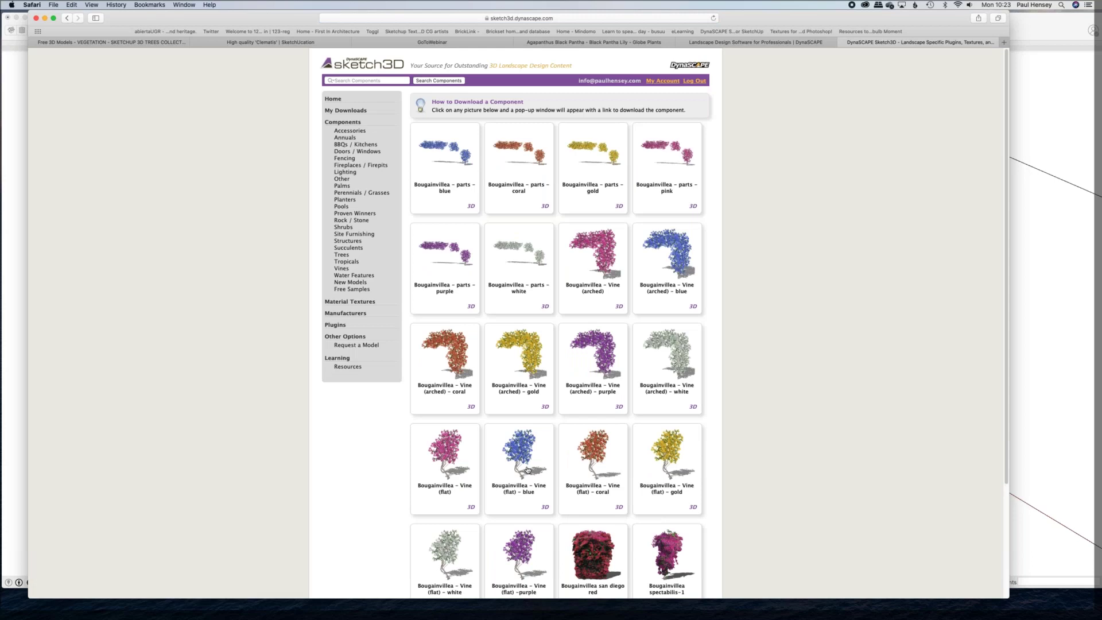
pyautogui.scroll(-5, 448, 493)
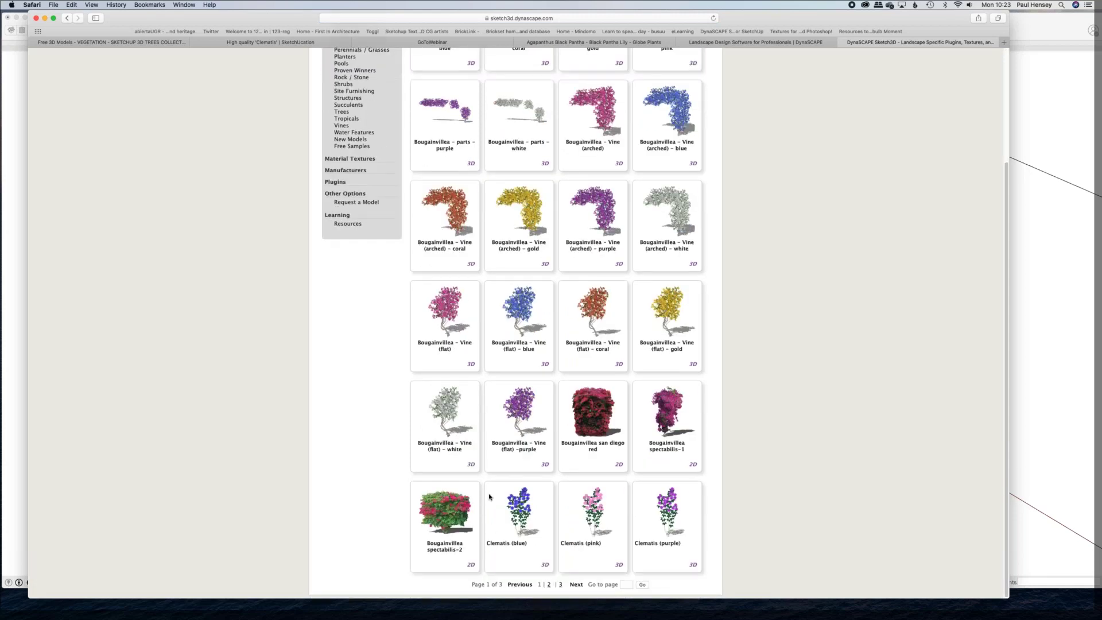
pyautogui.scroll(5, 610, 325)
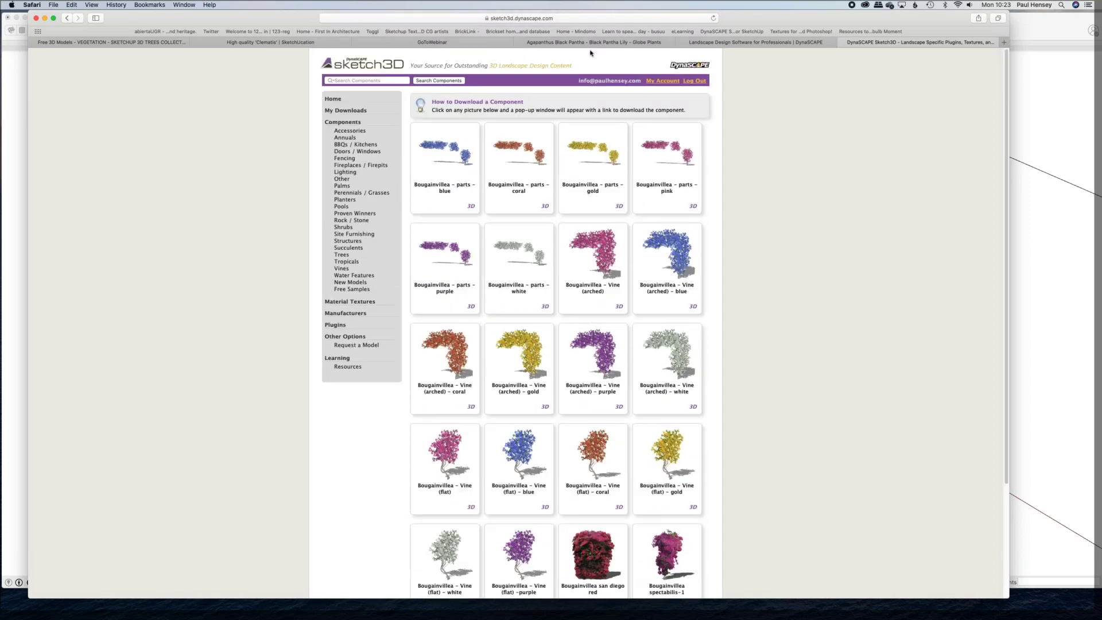
# Step: Close the Sketch3D library page, switch back to SketchUp and dismiss the 3D Warehouse window
pyautogui.click(842, 43)
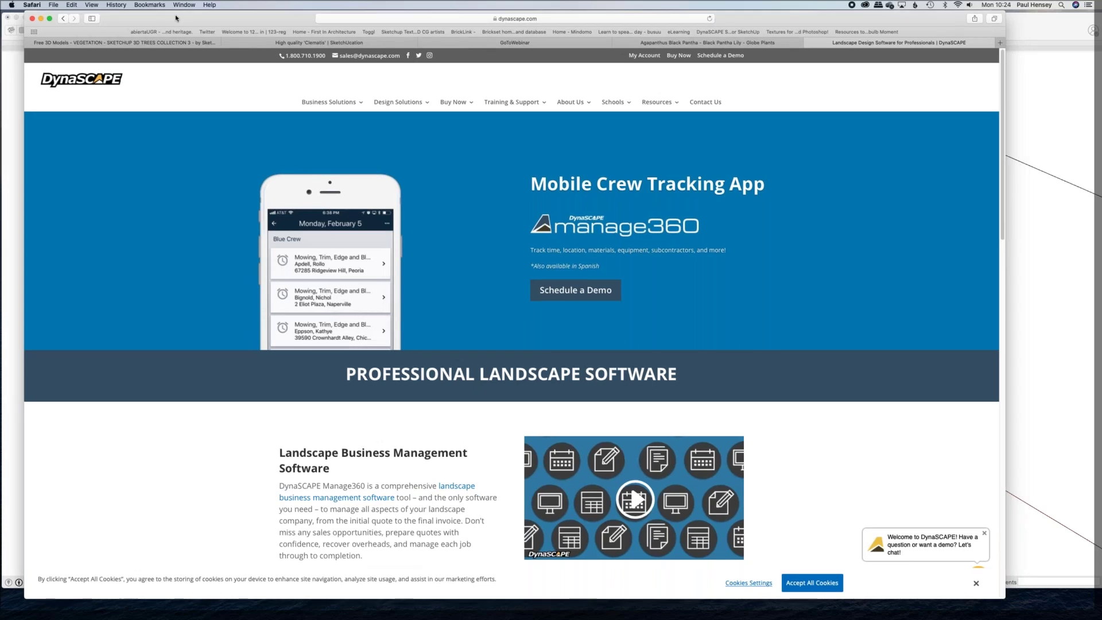
pyautogui.press('super+Tab')
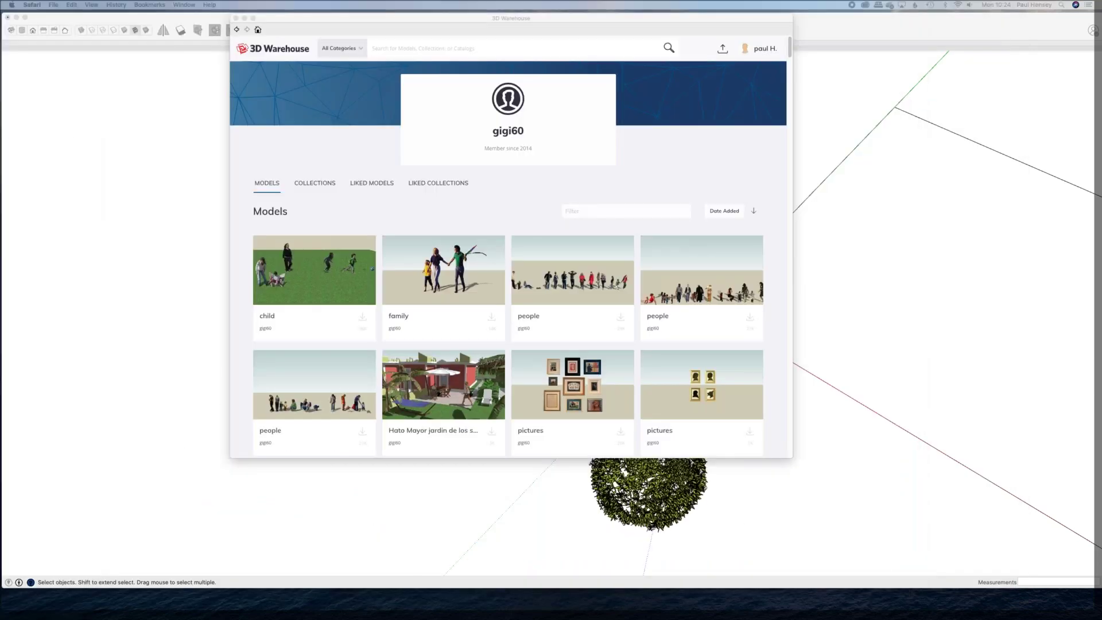
pyautogui.press('super+w')
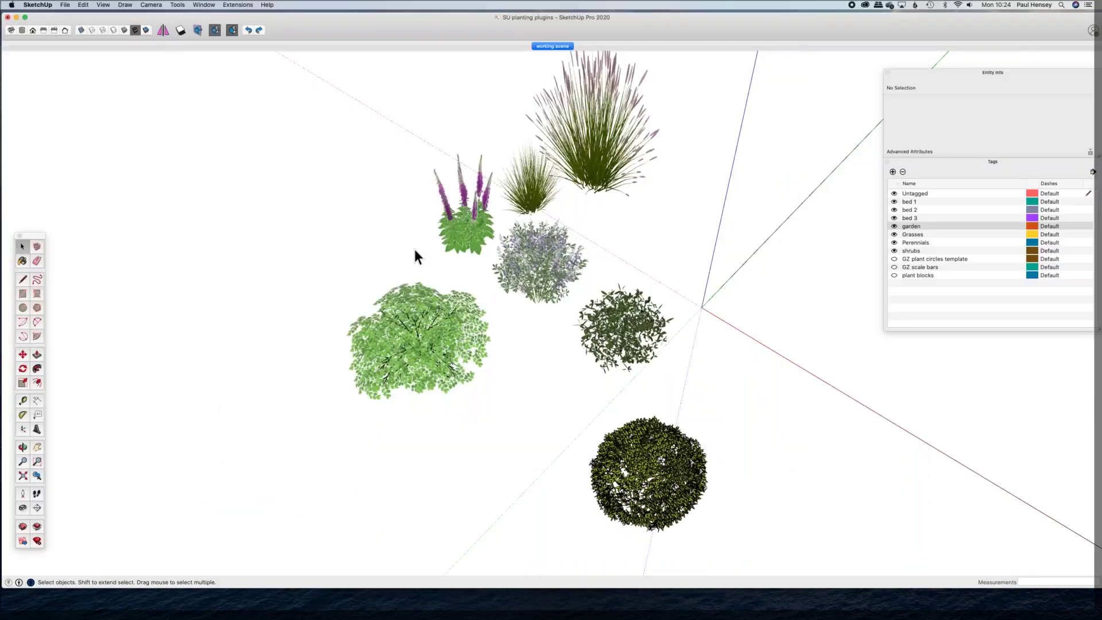
# Step: Compare the shrub components beside the garden plan by selecting them individually, and examine the purple-flowered shrub's foliage and flowers up close
pyautogui.moveTo(449, 295); pyautogui.dragTo(220, 319, button='middle')
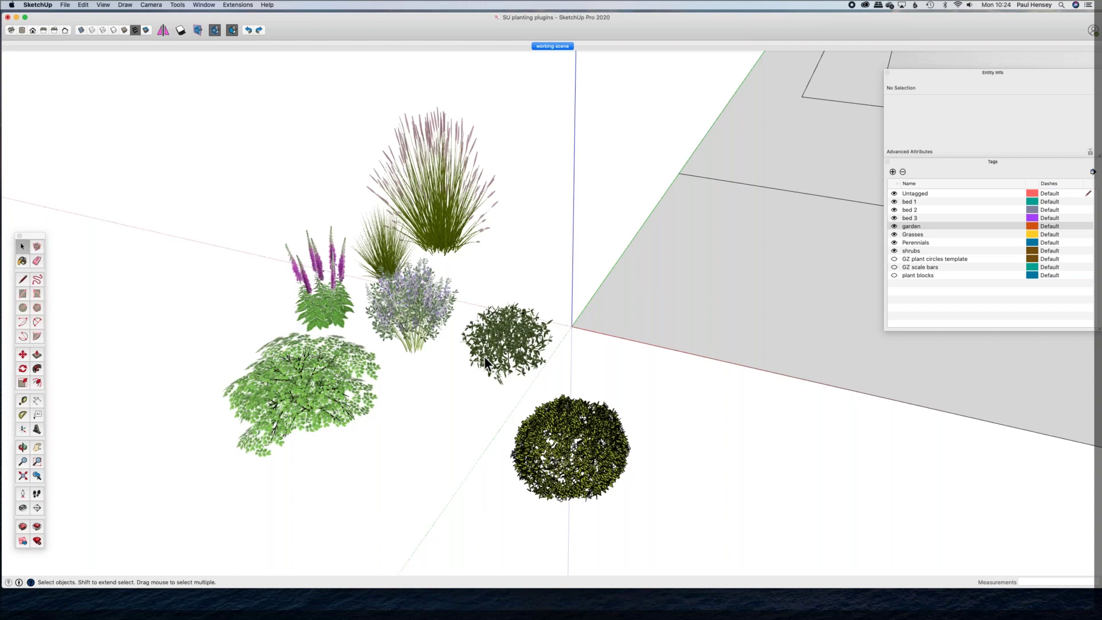
pyautogui.click(498, 335)
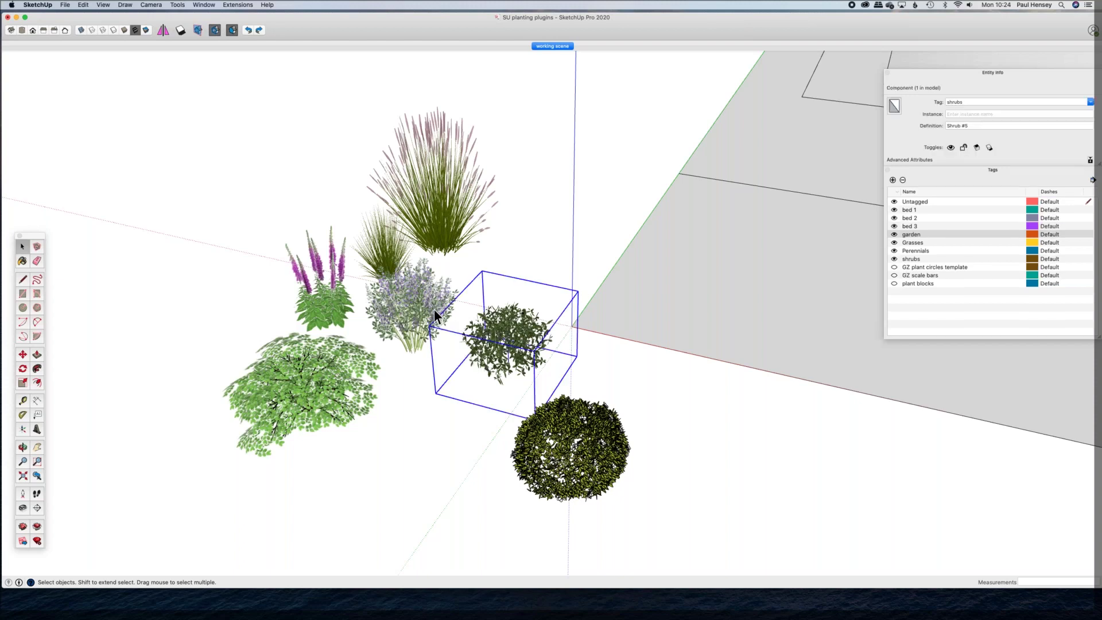
pyautogui.click(433, 308)
pyautogui.click(560, 443)
pyautogui.press('o')
pyautogui.moveTo(504, 332); pyautogui.dragTo(402, 319)
pyautogui.press('space')
pyautogui.scroll(3, 402, 320)
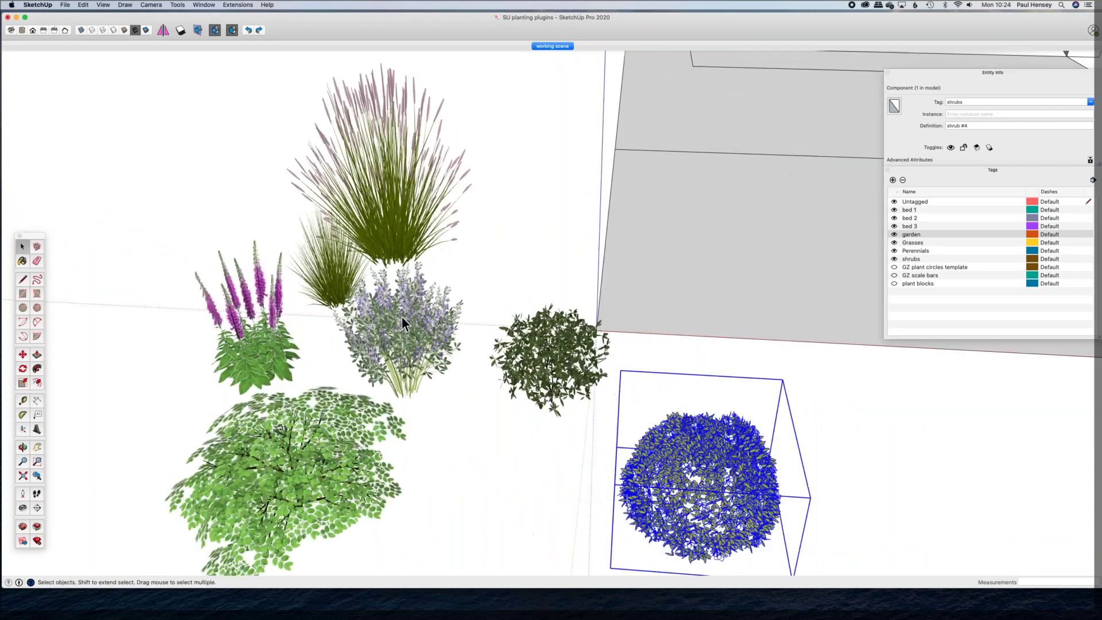
pyautogui.scroll(2, 401, 316)
pyautogui.scroll(5, 402, 316)
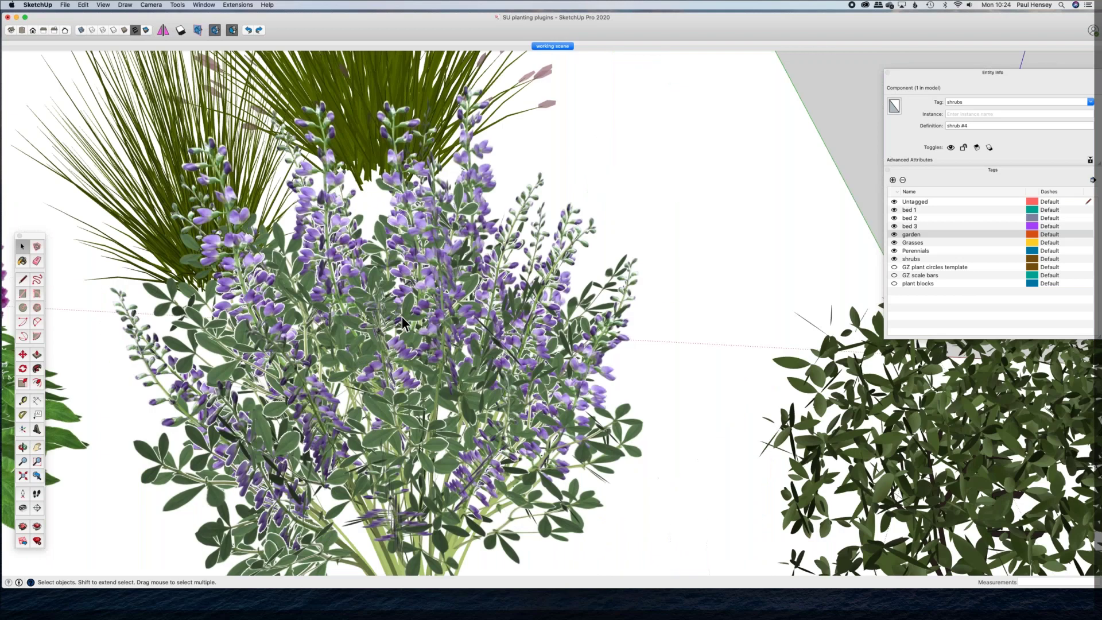
# Step: Select the purple-flowered shrub and examine its leaf and flower textures from close up and slightly further back
pyautogui.scroll(2, 402, 315)
pyautogui.click(400, 314)
pyautogui.moveTo(400, 314); pyautogui.dragTo(476, 300, button='middle')
pyautogui.scroll(-5, 476, 300)
pyautogui.press('space')
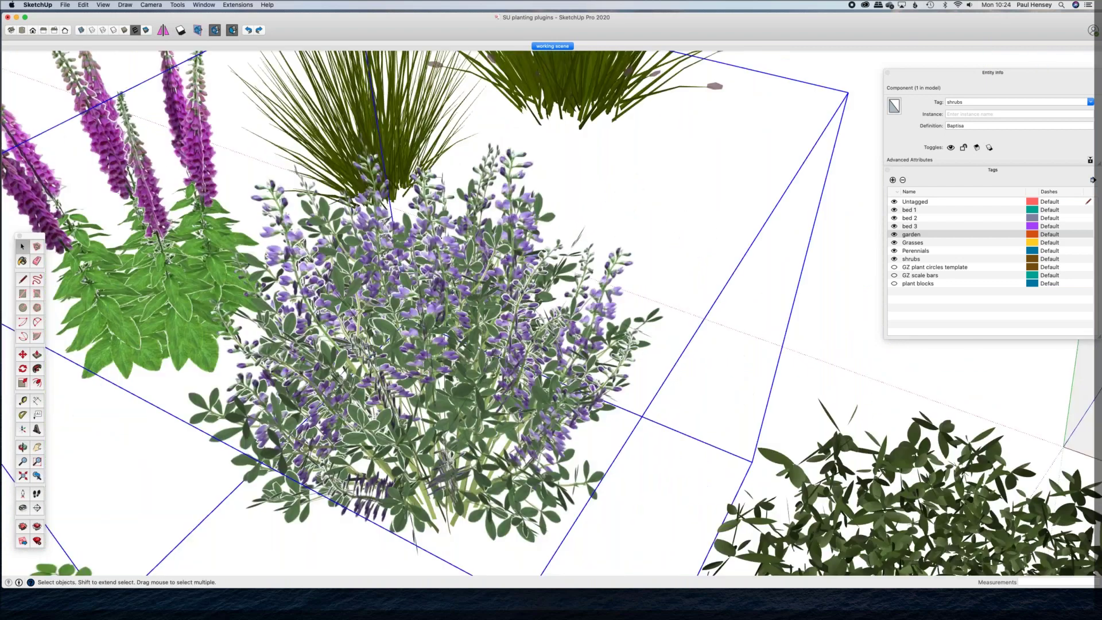
pyautogui.keyDown('shift'); pyautogui.moveTo(407, 333); pyautogui.dragTo(464, 357, button='middle'); pyautogui.keyUp('shift')
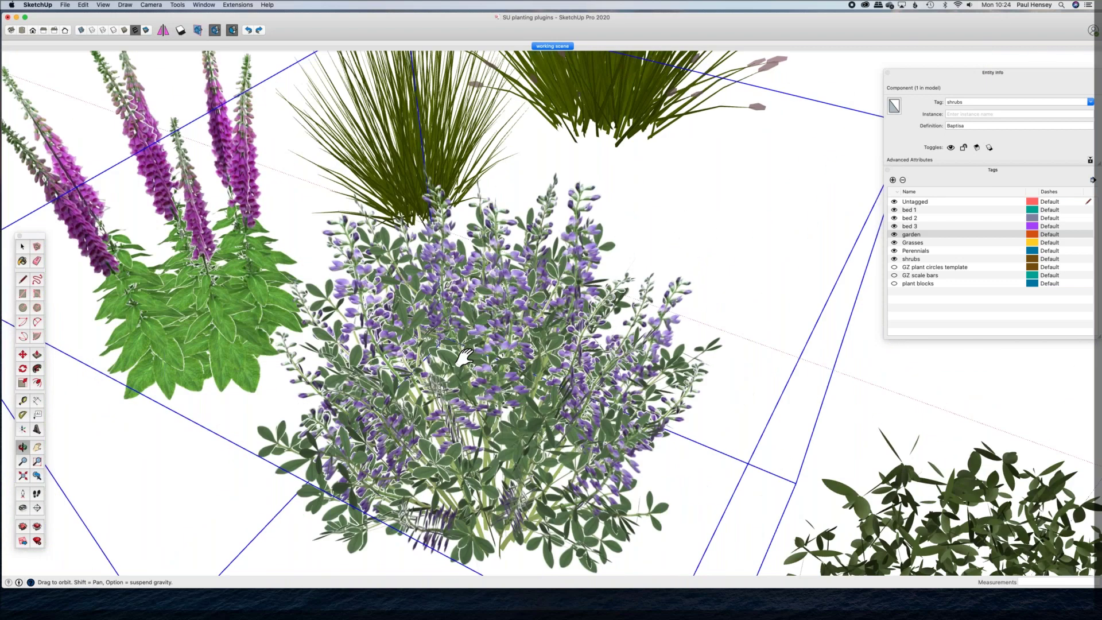
# Step: Open the face settings of the current style and set the transparency quality to Nicer
pyautogui.click(204, 5)
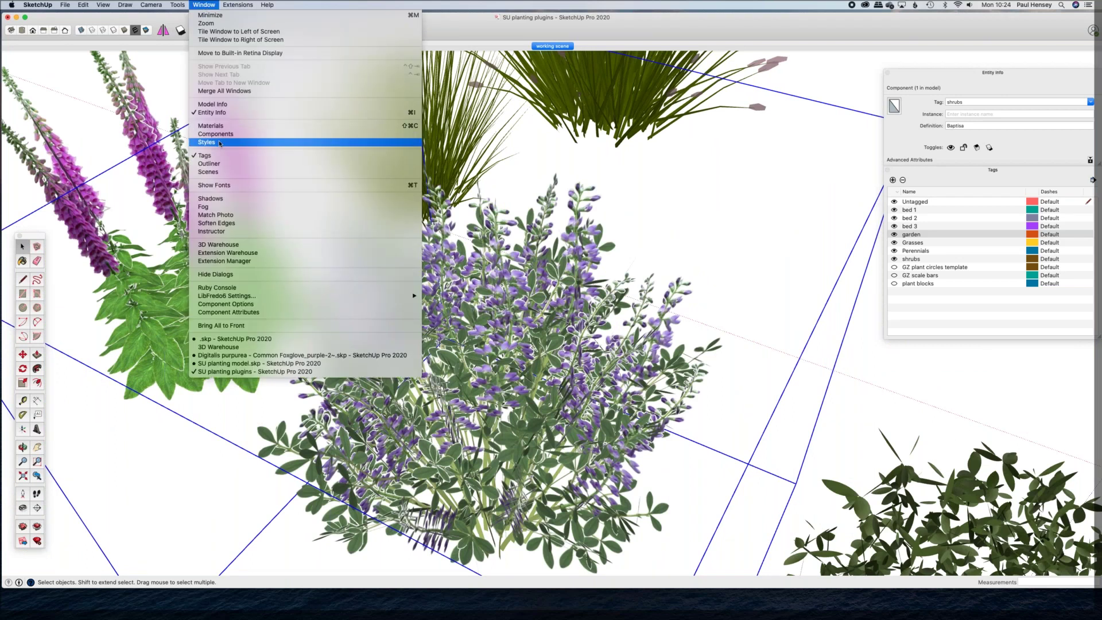
pyautogui.click(219, 142)
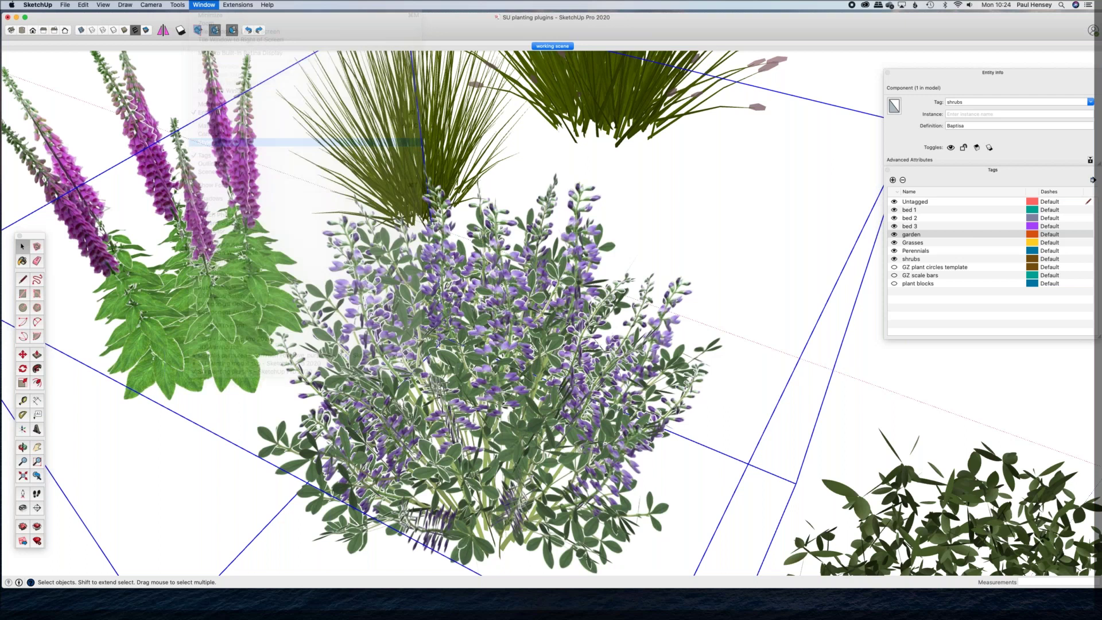
pyautogui.moveTo(237, 273); pyautogui.dragTo(725, 132)
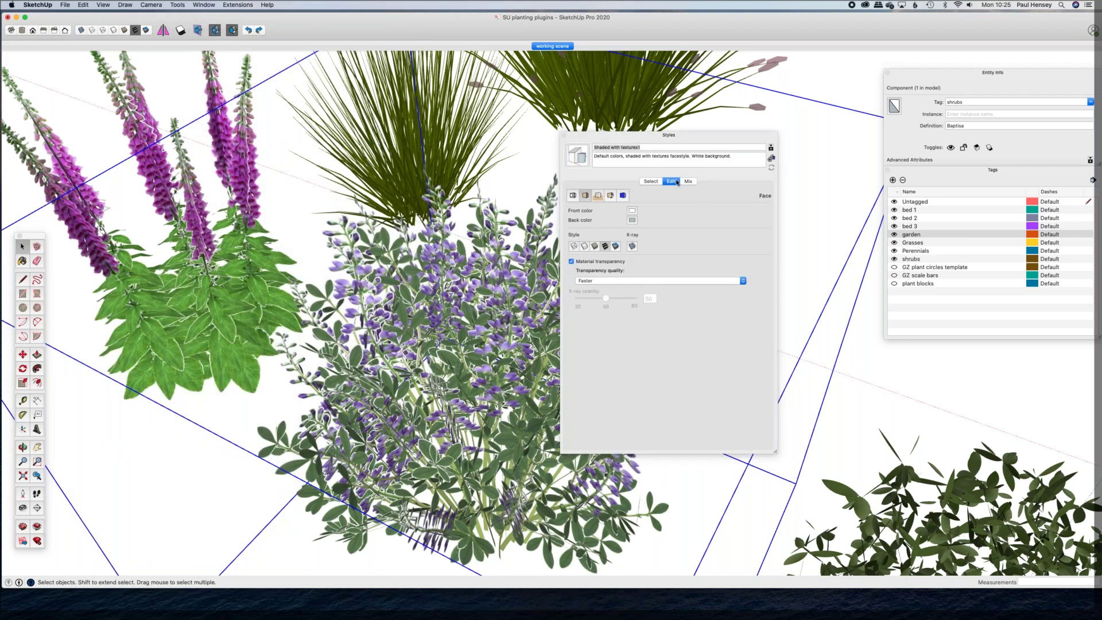
pyautogui.click(744, 283)
pyautogui.click(596, 288)
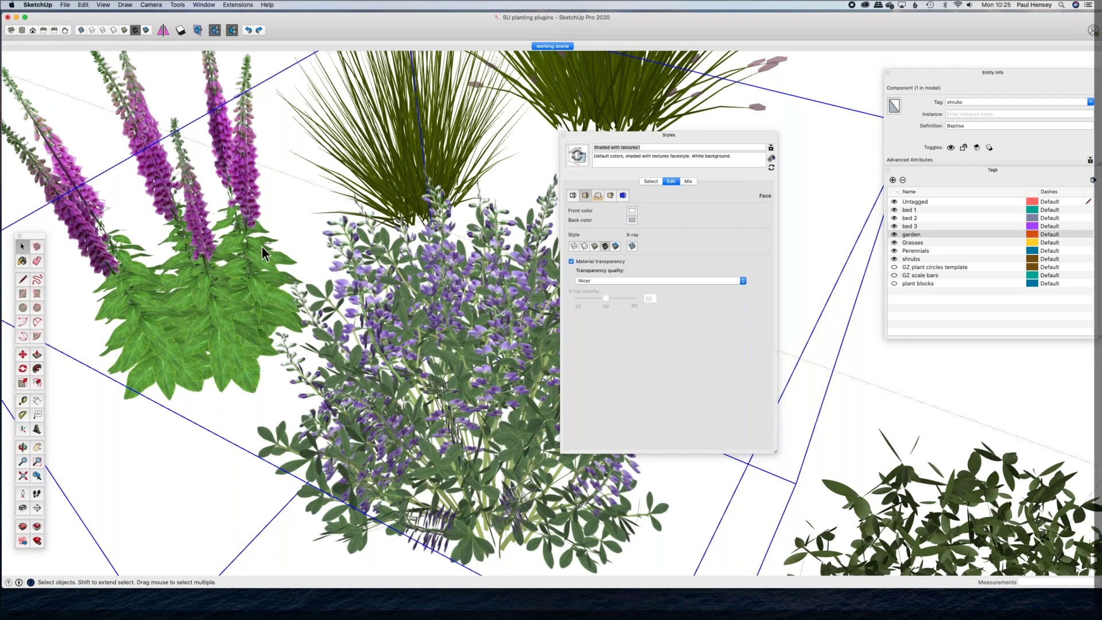
# Step: Return the style's transparency quality to Faster and close the Styles window
pyautogui.click(743, 281)
pyautogui.click(588, 279)
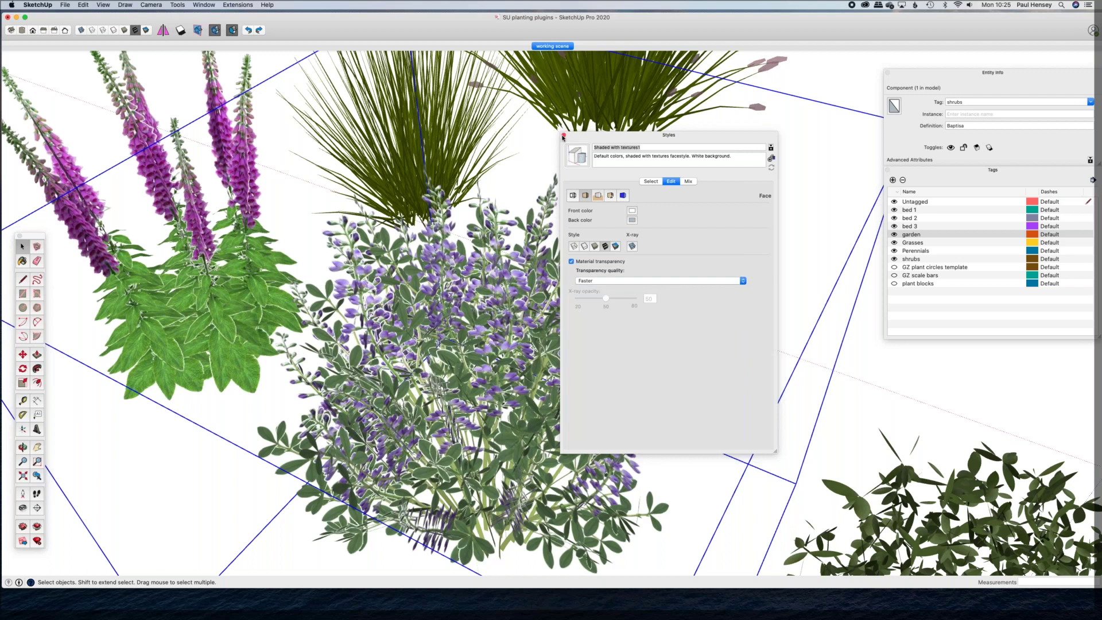
pyautogui.click(564, 136)
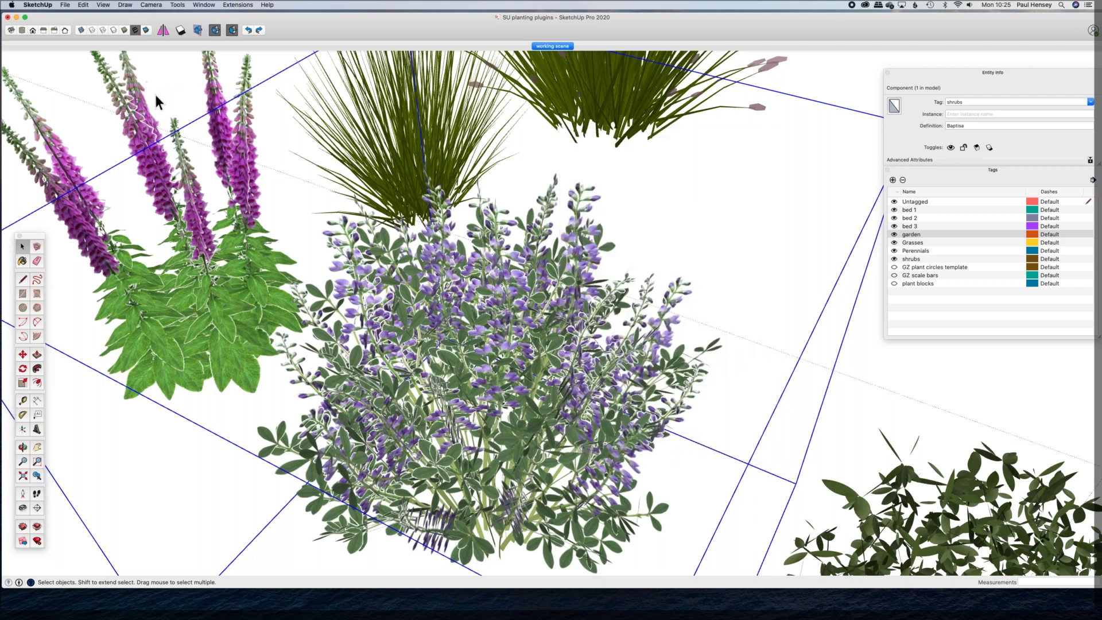
# Step: Clear the selection and examine the foxglove, the purple-flowered shrub and the neighbouring plants from several distances
pyautogui.click(407, 254)
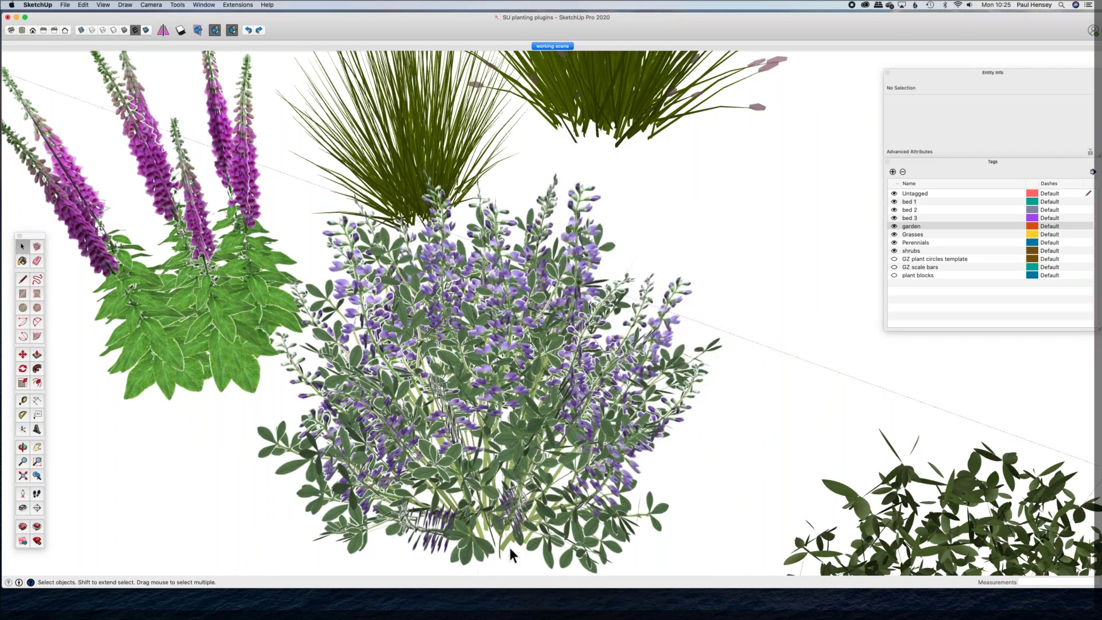
pyautogui.press('o')
pyautogui.moveTo(496, 361); pyautogui.dragTo(392, 308)
pyautogui.press('space')
pyautogui.scroll(-10, 582, 323)
pyautogui.moveTo(582, 336); pyautogui.dragTo(426, 250, button='middle')
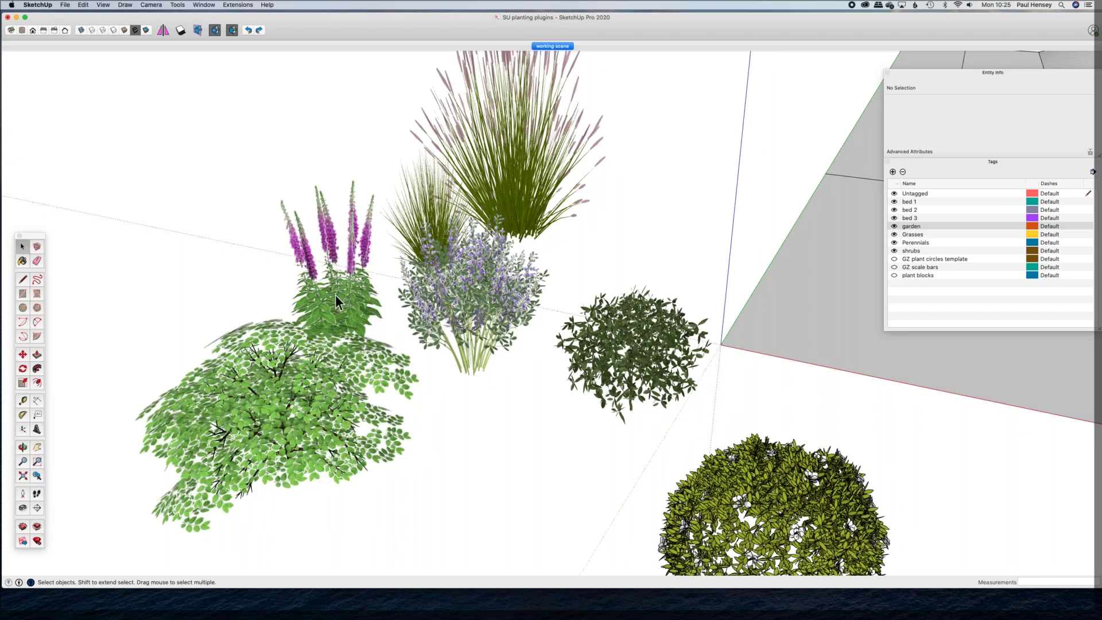
pyautogui.scroll(3, 336, 295)
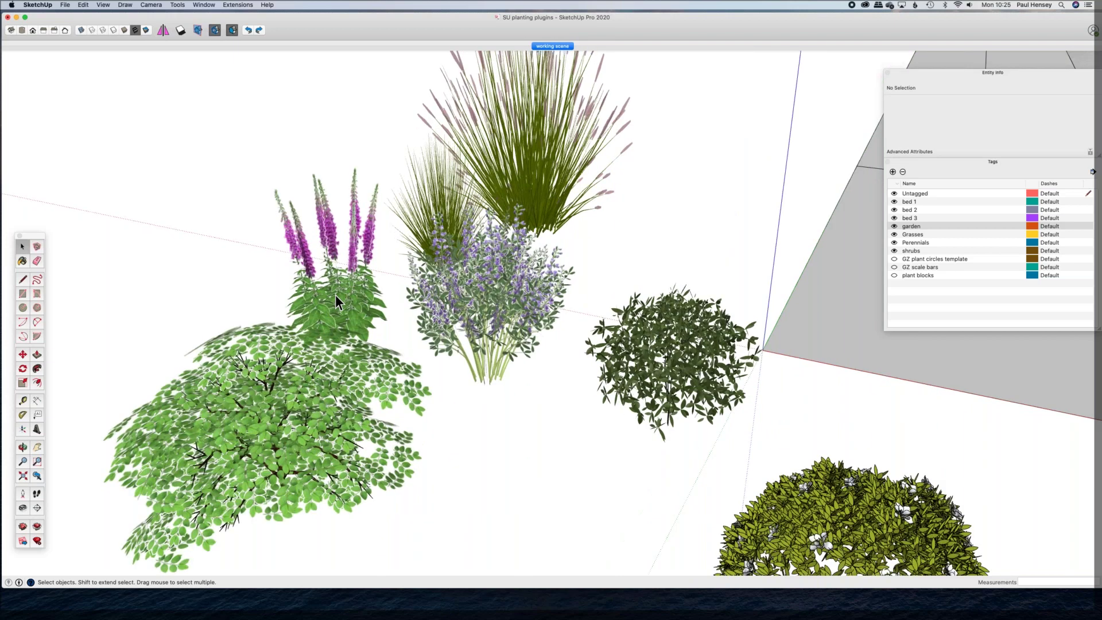
pyautogui.scroll(5, 335, 294)
pyautogui.scroll(3, 335, 295)
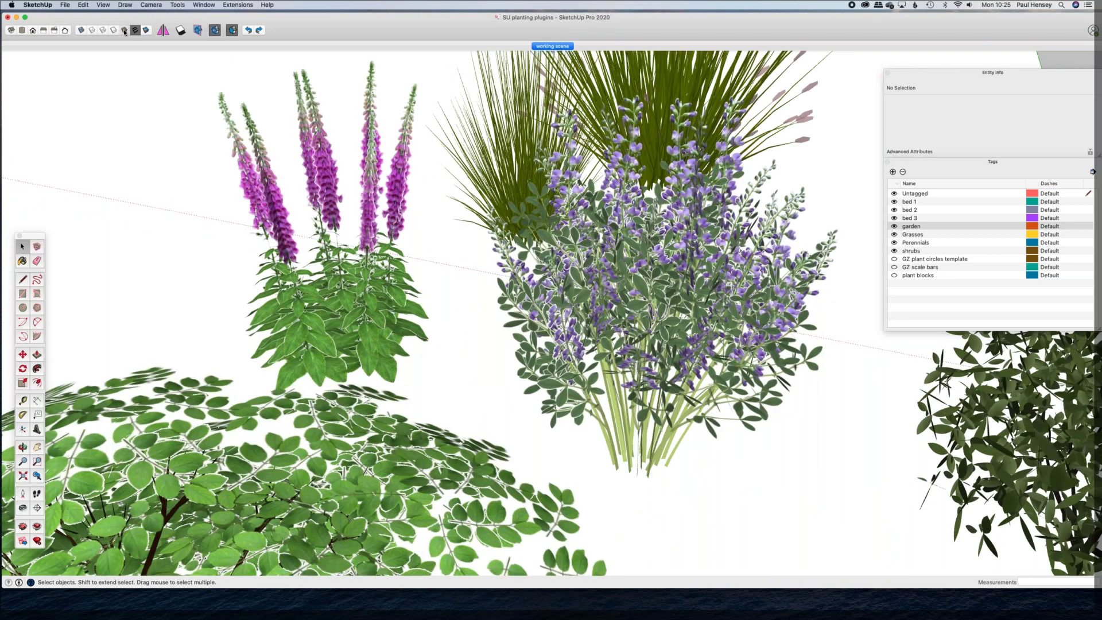
# Step: Compare the plants in the Shaded face style without textures, and restore Shaded With Textures
pyautogui.click(124, 31)
pyautogui.moveTo(411, 238); pyautogui.dragTo(488, 224, button='middle')
pyautogui.scroll(-5, 422, 248)
pyautogui.moveTo(422, 248); pyautogui.dragTo(445, 313, button='middle')
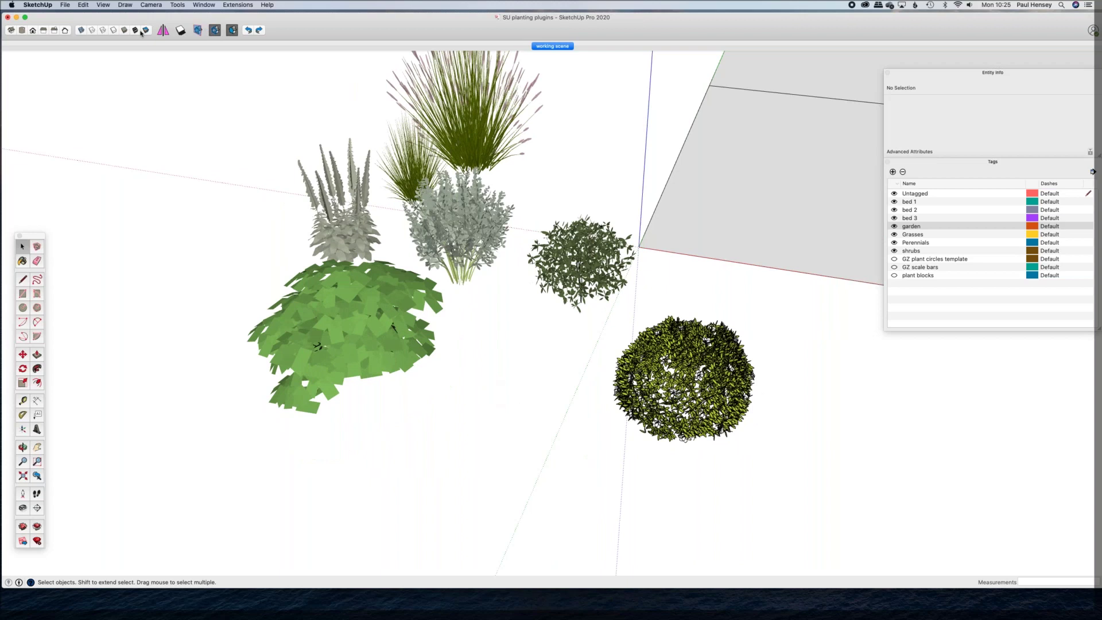
pyautogui.click(136, 31)
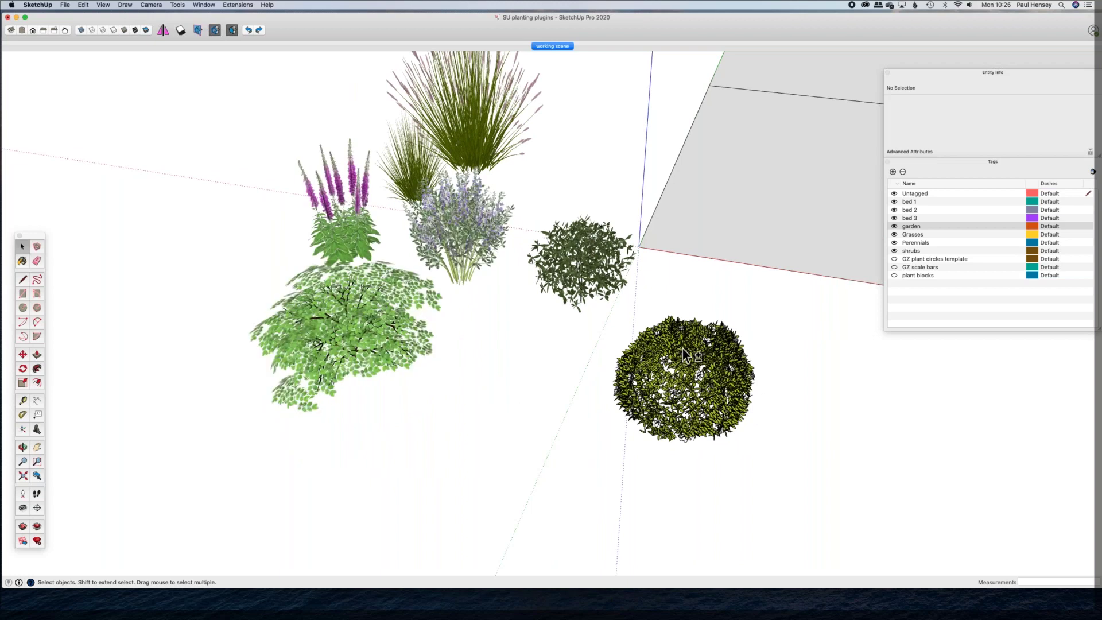
# Step: Examine the modelled leaves and stems of the dark green shrub up close
pyautogui.scroll(4, 477, 219)
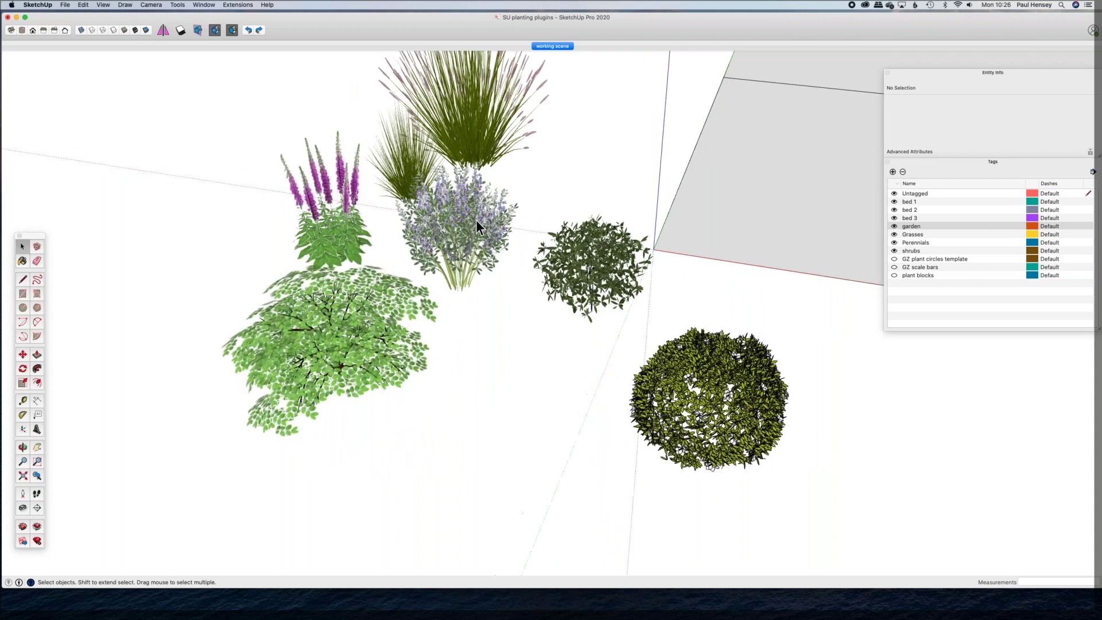
pyautogui.scroll(-2, 636, 285)
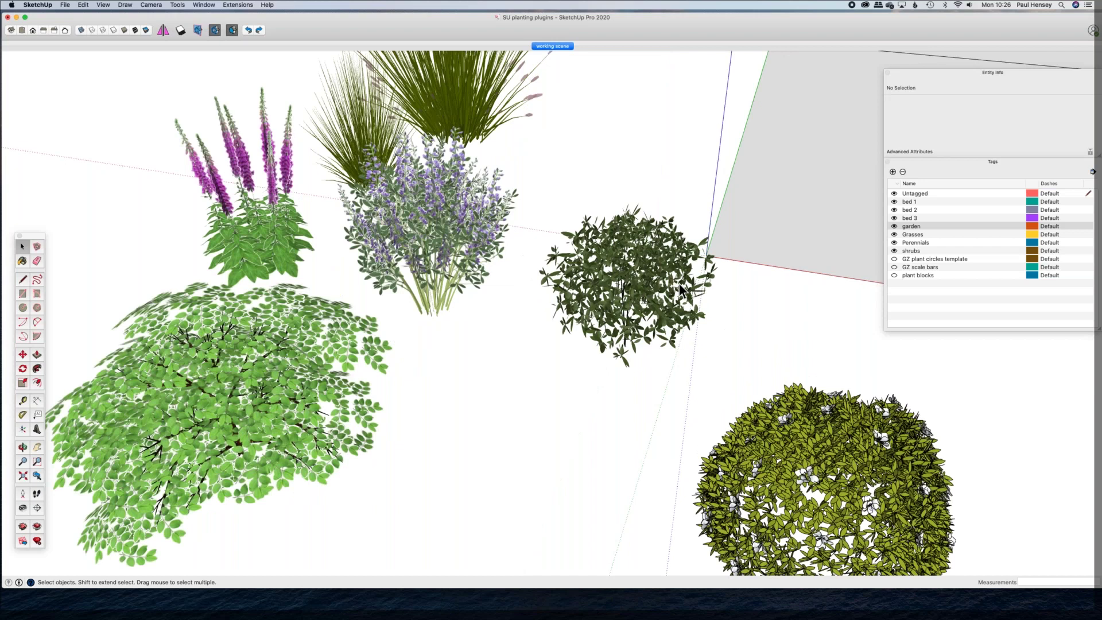
pyautogui.scroll(6, 678, 283)
pyautogui.scroll(3, 491, 275)
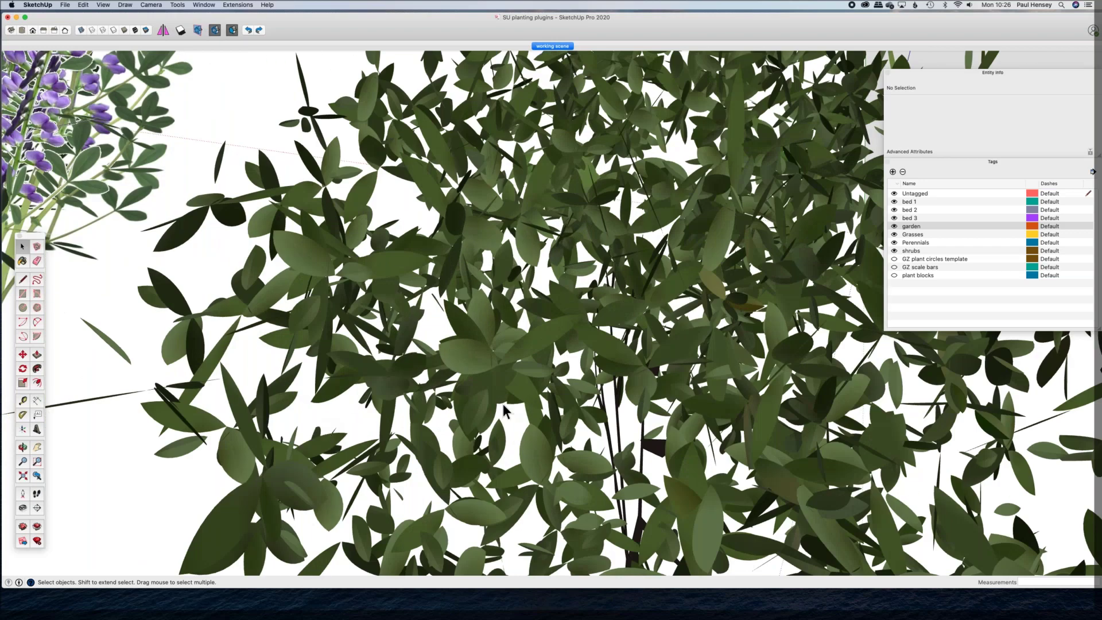
pyautogui.moveTo(529, 396); pyautogui.dragTo(376, 344, button='middle')
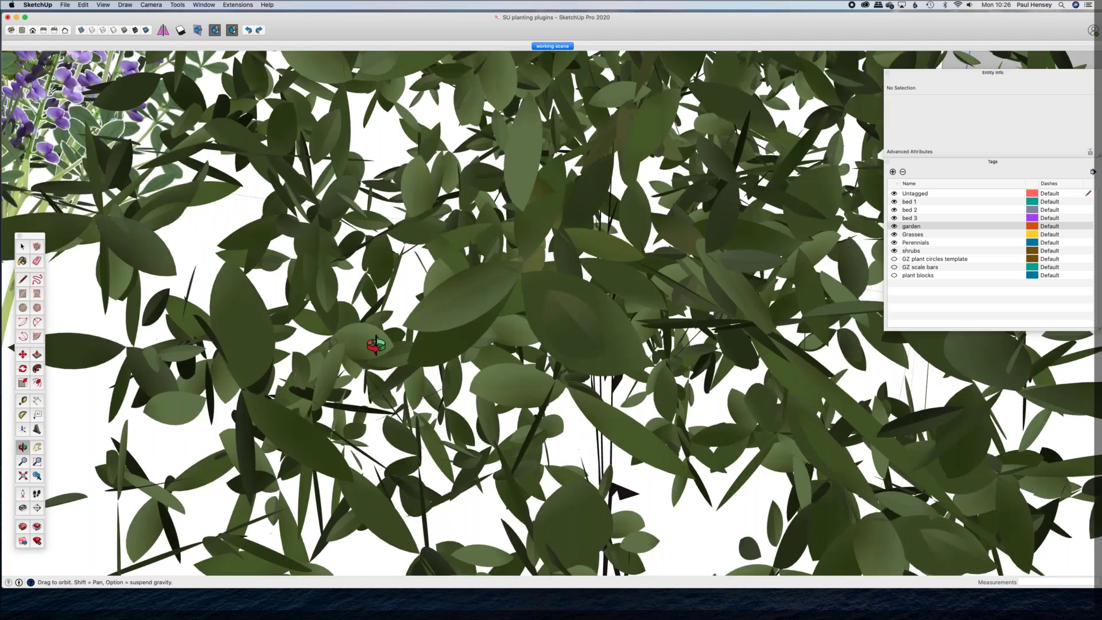
pyautogui.scroll(-6, 451, 392)
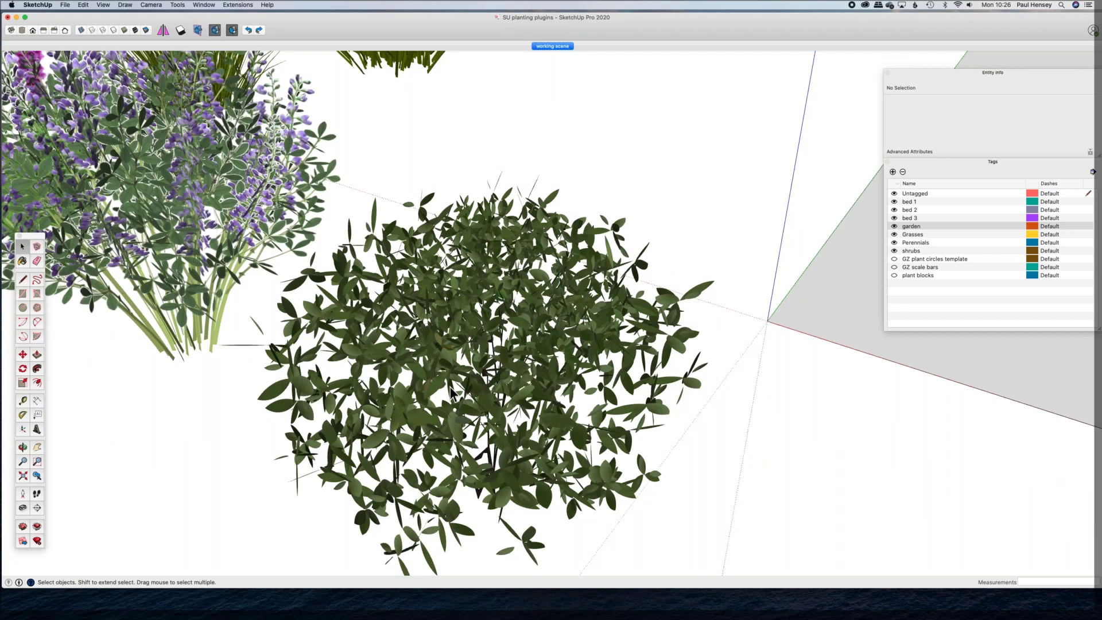
# Step: Examine the leaves and white flowers of the rounded lime-green shrub up close
pyautogui.scroll(-5, 473, 405)
pyautogui.keyDown('shift'); pyautogui.moveTo(493, 545); pyautogui.dragTo(496, 383, button='middle'); pyautogui.keyUp('shift')
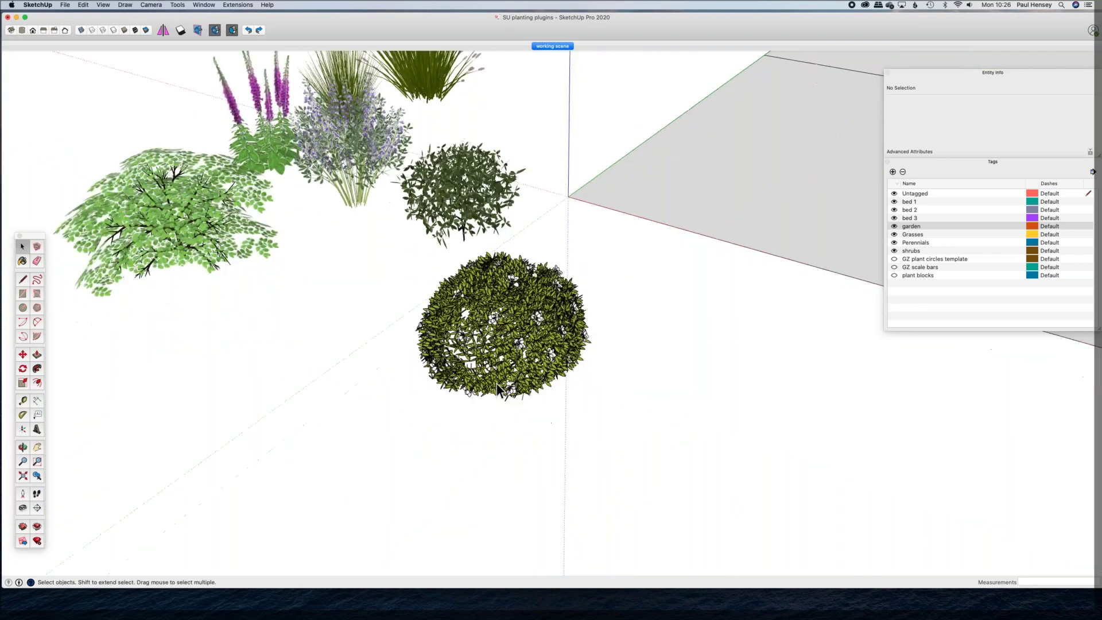
pyautogui.scroll(5, 496, 384)
pyautogui.scroll(2, 528, 310)
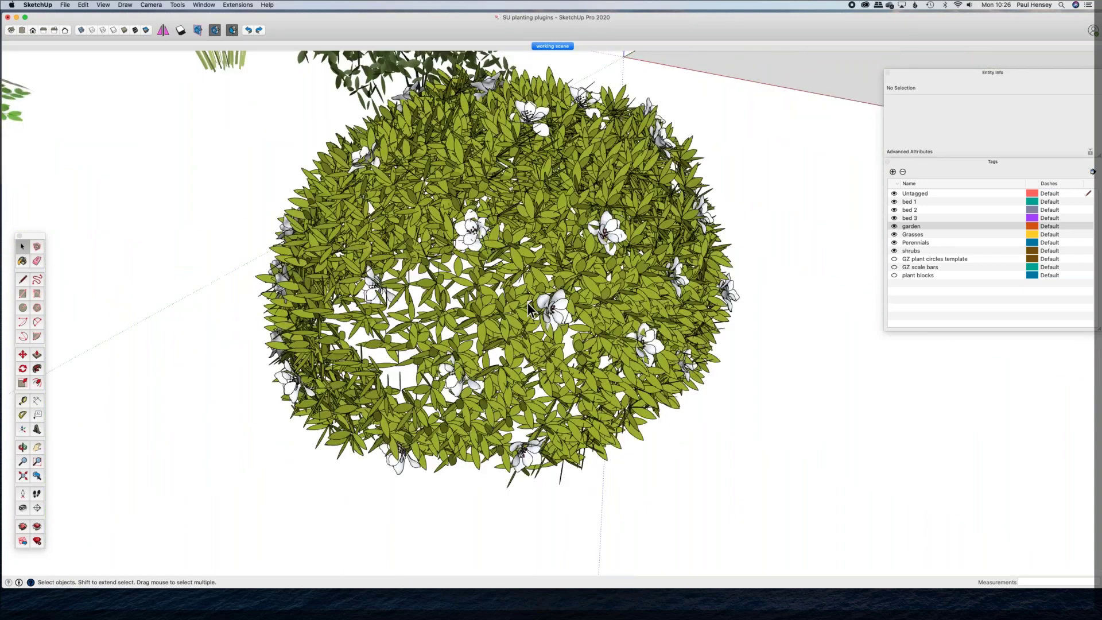
pyautogui.scroll(2, 528, 310)
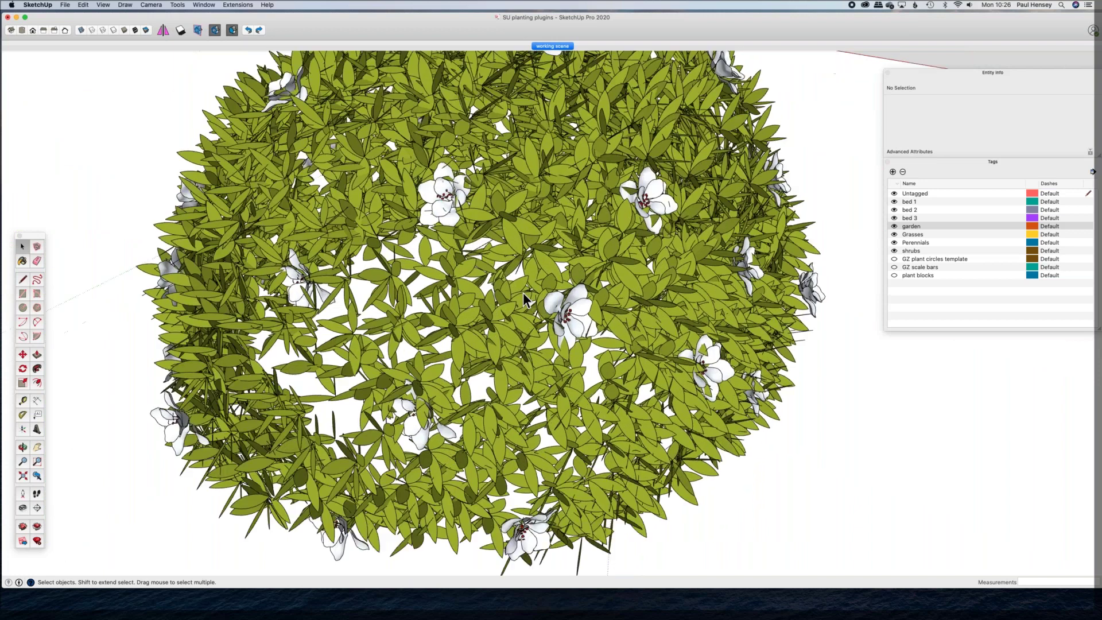
pyautogui.scroll(-4, 524, 295)
pyautogui.keyDown('shift'); pyautogui.moveTo(465, 248); pyautogui.dragTo(580, 348, button='middle'); pyautogui.keyUp('shift')
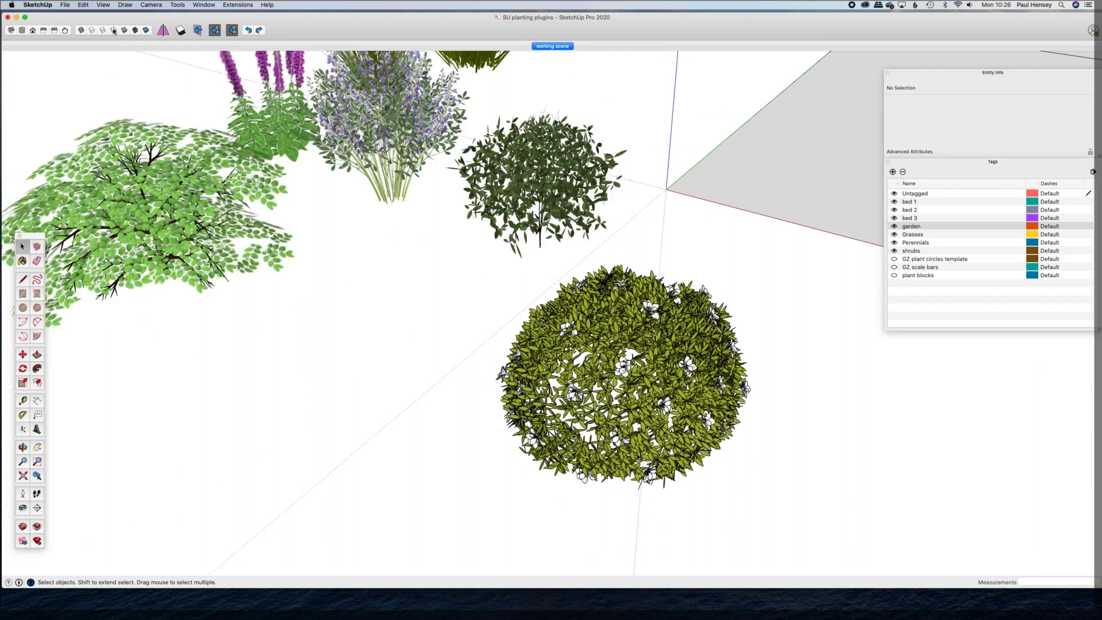
# Step: Inspect the density of the plants' linework near and far in Hidden Line style, and set the face style to Shaded
pyautogui.click(114, 31)
pyautogui.moveTo(167, 273); pyautogui.dragTo(498, 298, button='middle')
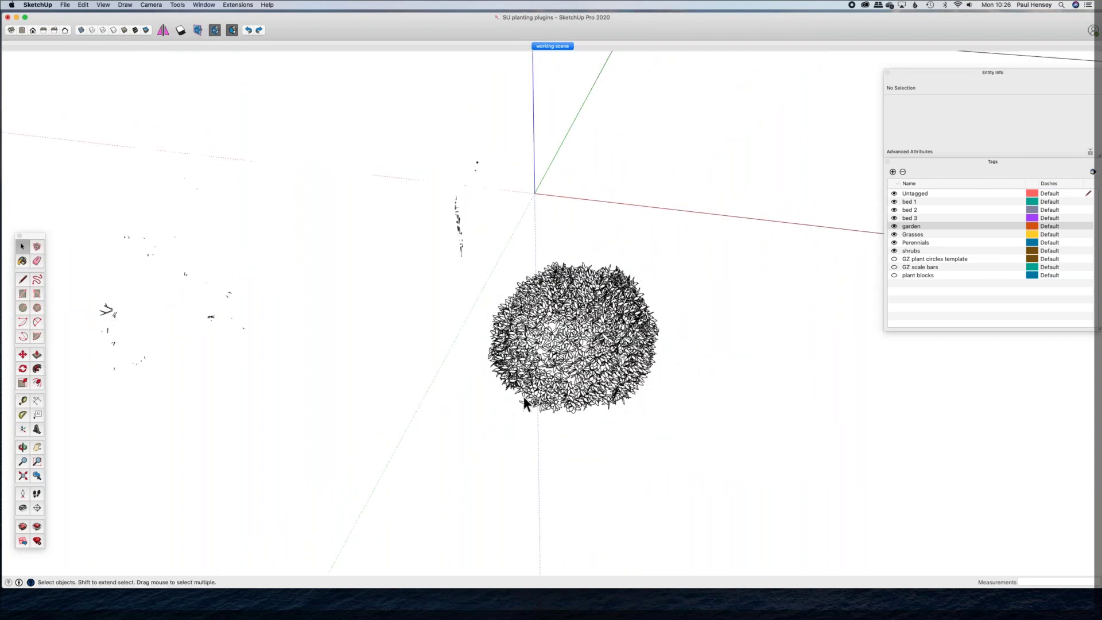
pyautogui.scroll(3, 583, 335)
pyautogui.scroll(3, 583, 335)
pyautogui.scroll(-5, 556, 305)
pyautogui.scroll(-5, 555, 304)
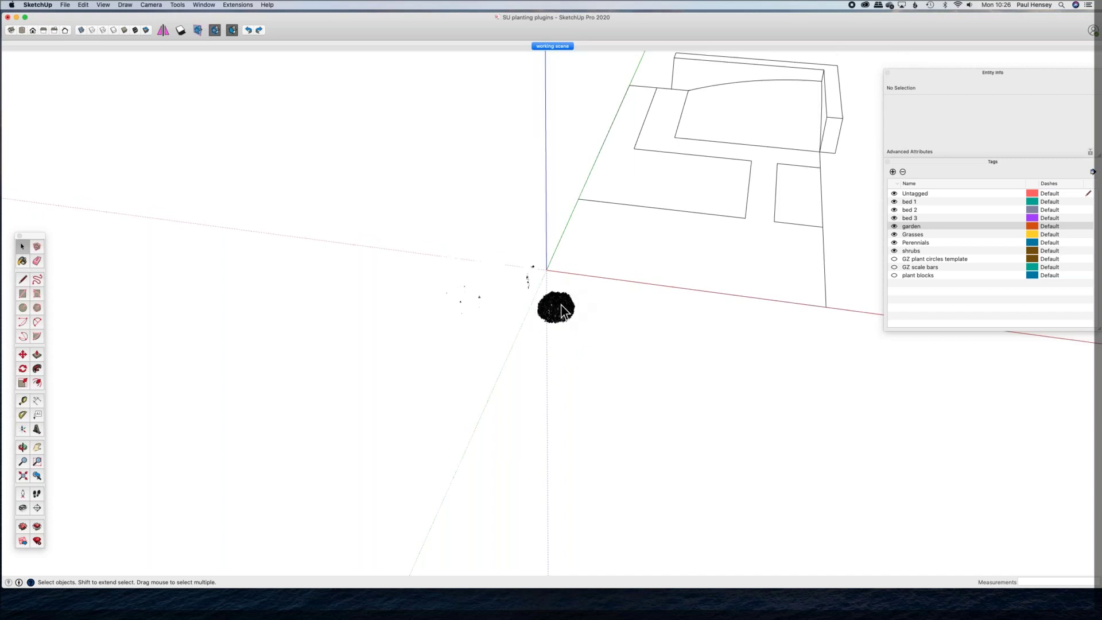
pyautogui.scroll(5, 561, 303)
pyautogui.scroll(4, 562, 298)
pyautogui.click(125, 31)
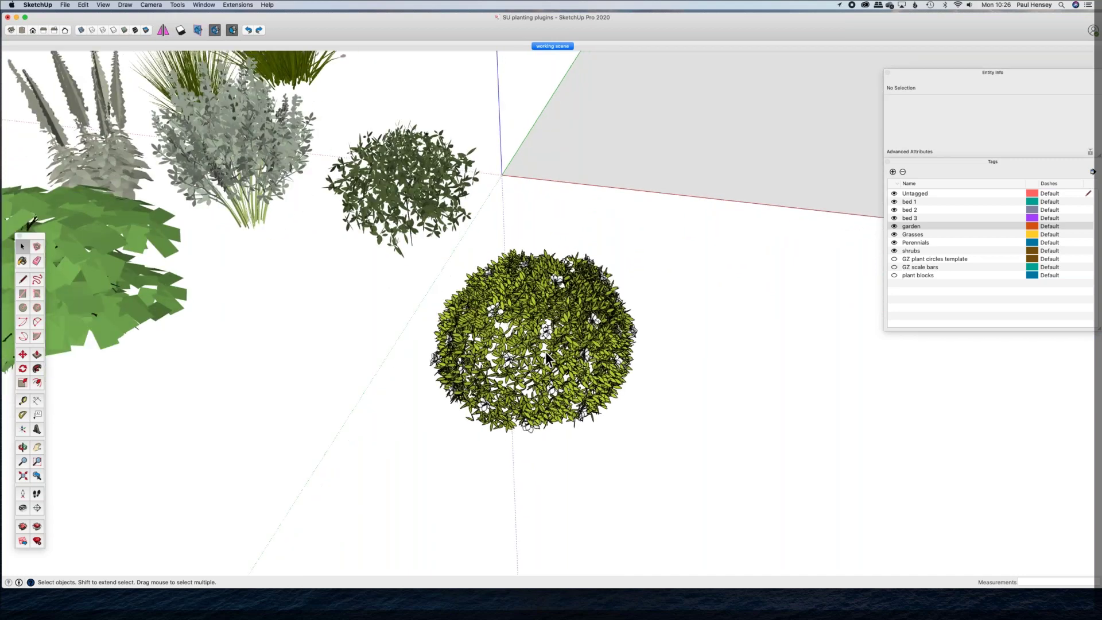
# Step: Open the rounded white-flowered shrub component for editing and select the plant component nested inside it
pyautogui.scroll(3, 546, 352)
pyautogui.scroll(3, 545, 355)
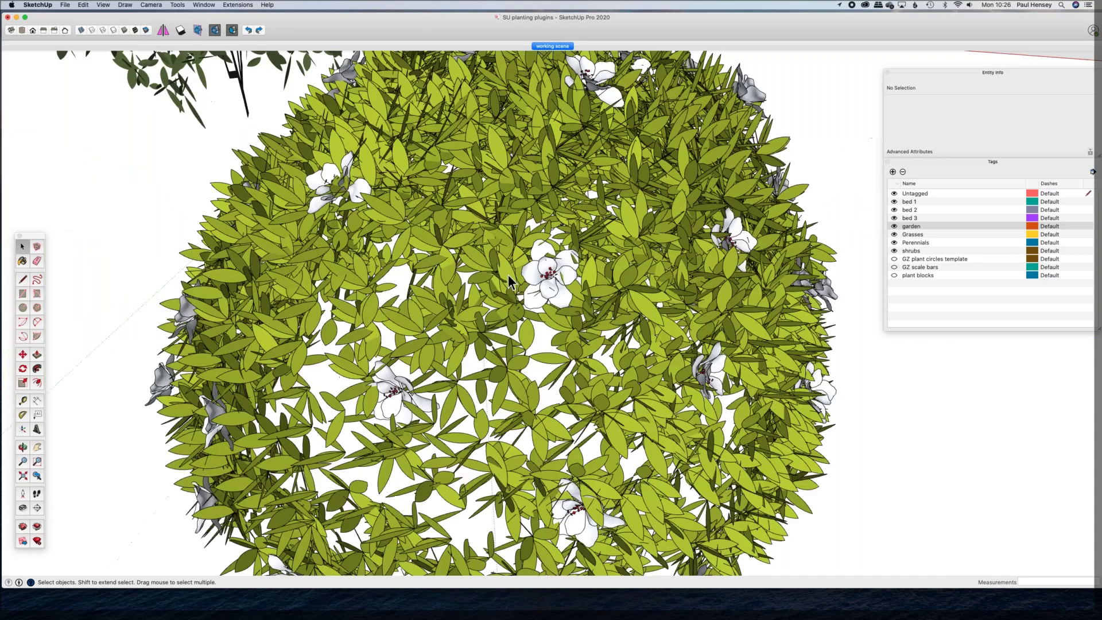
pyautogui.click(510, 278)
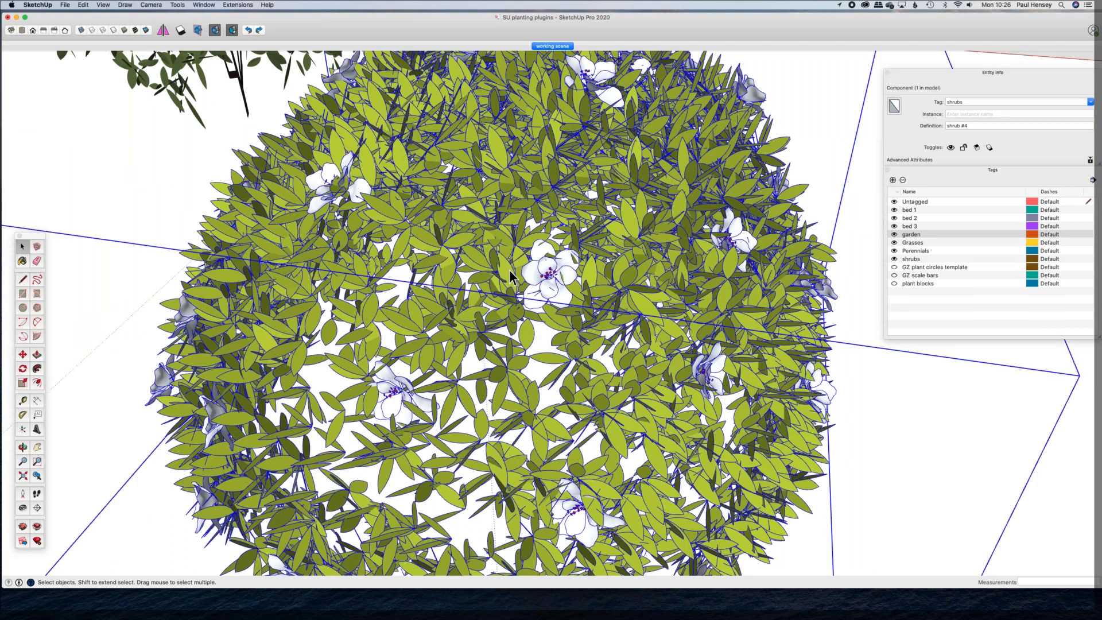
pyautogui.doubleClick(508, 270)
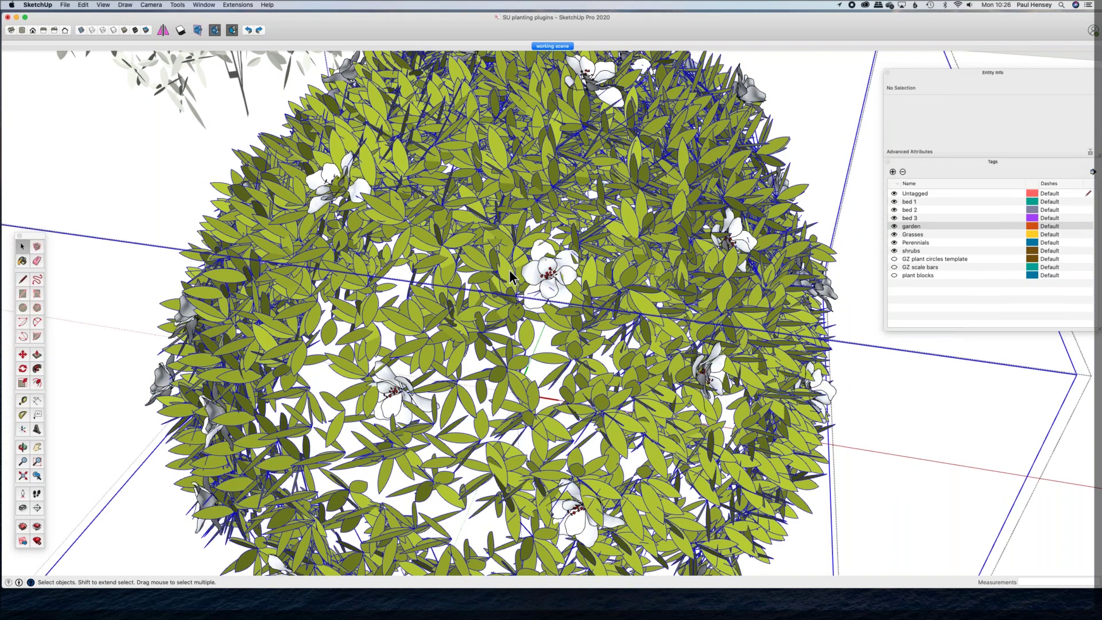
pyautogui.click(509, 269)
pyautogui.scroll(-4, 520, 273)
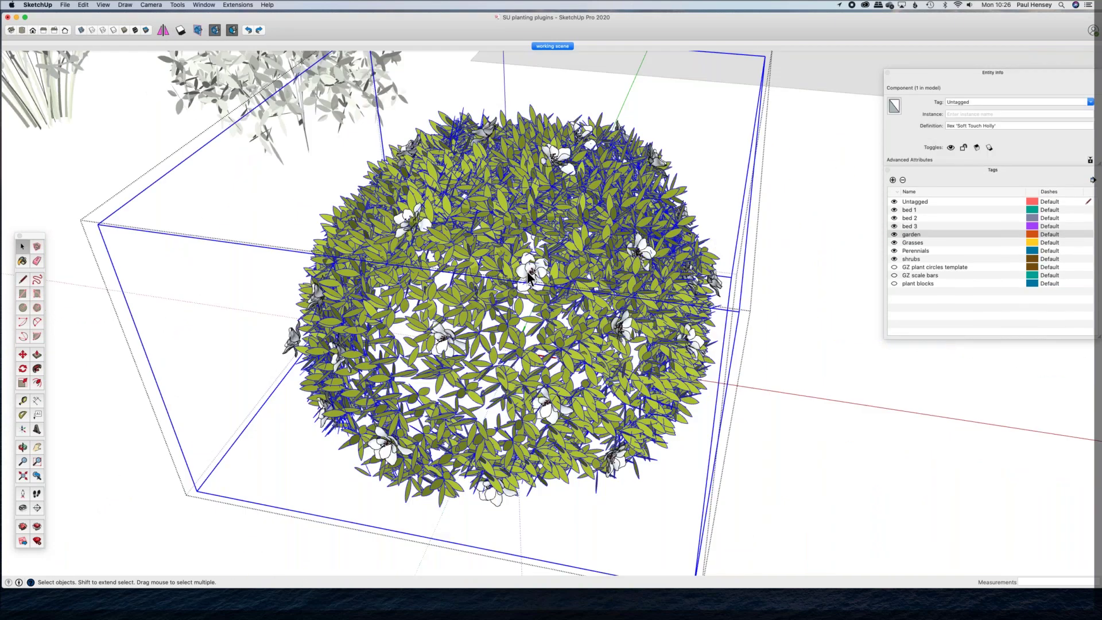
# Step: Open the nested plant component and one of its white flower groups, and select a single petal component
pyautogui.doubleClick(531, 272)
pyautogui.click(531, 272)
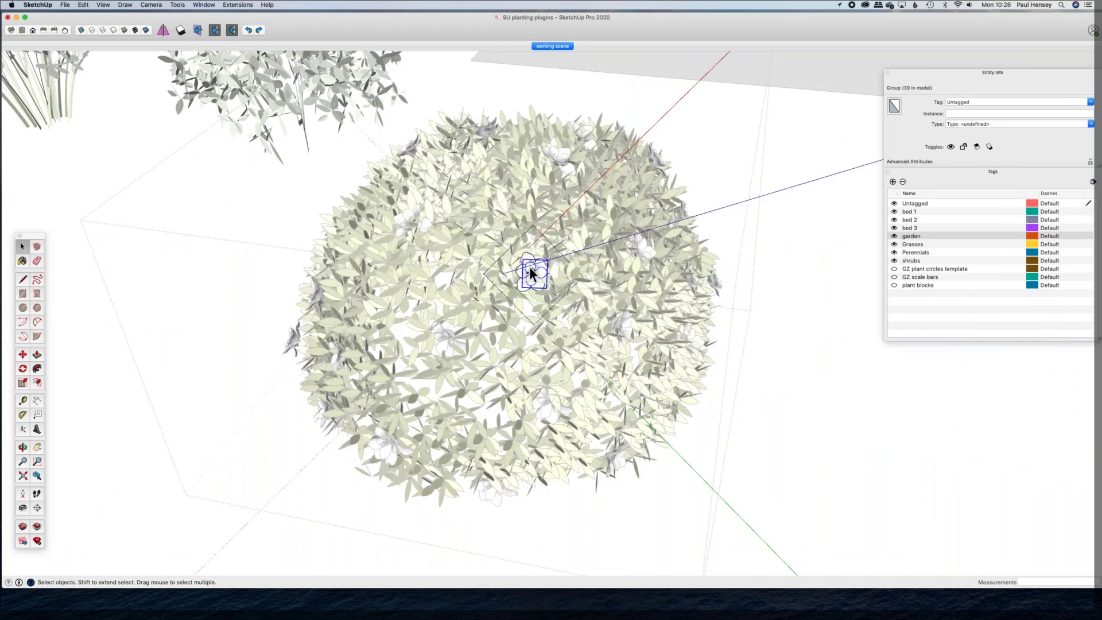
pyautogui.doubleClick(530, 272)
pyautogui.click(532, 272)
pyautogui.scroll(3, 532, 272)
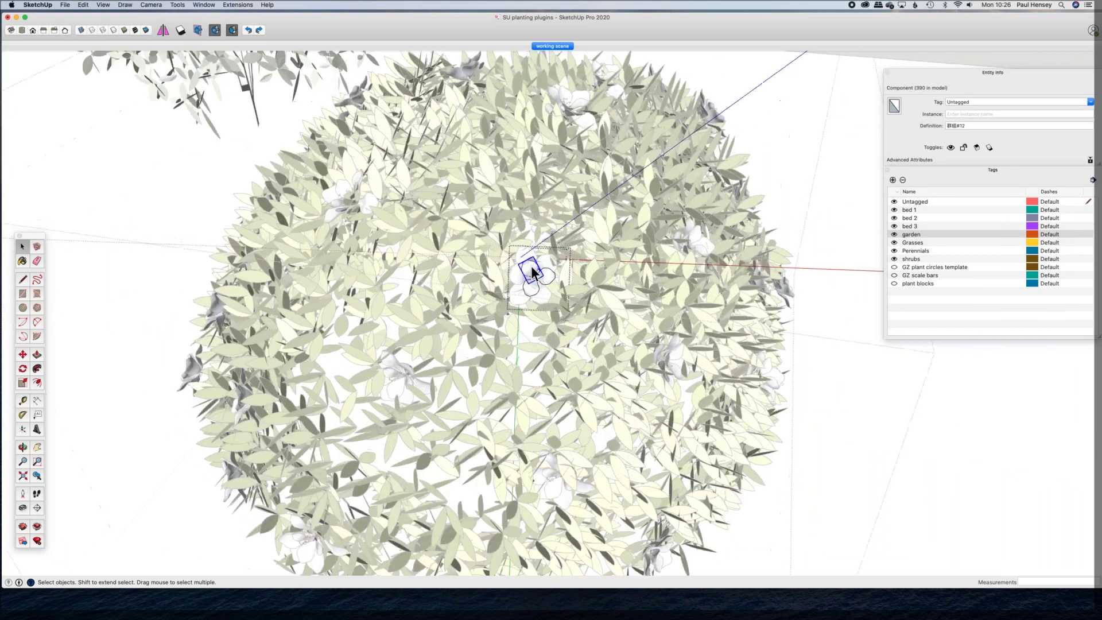
pyautogui.scroll(2, 530, 269)
pyautogui.scroll(3, 529, 265)
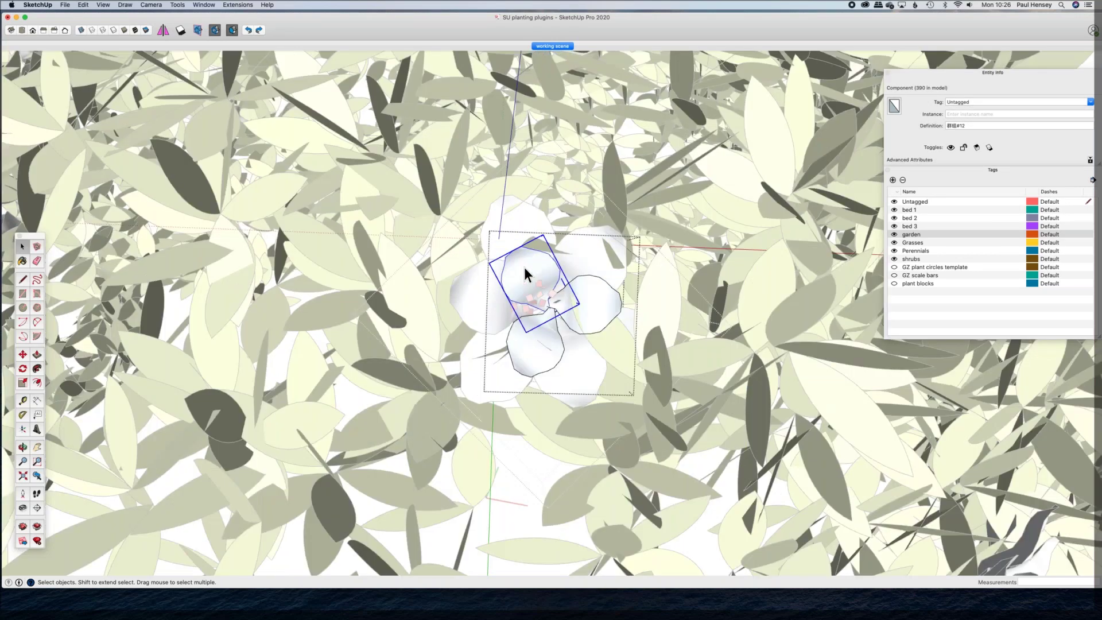
# Step: Open the flower's petal component, select all its geometry, narrow the selection to edges only and hide them
pyautogui.doubleClick(522, 268)
pyautogui.press('super+a')
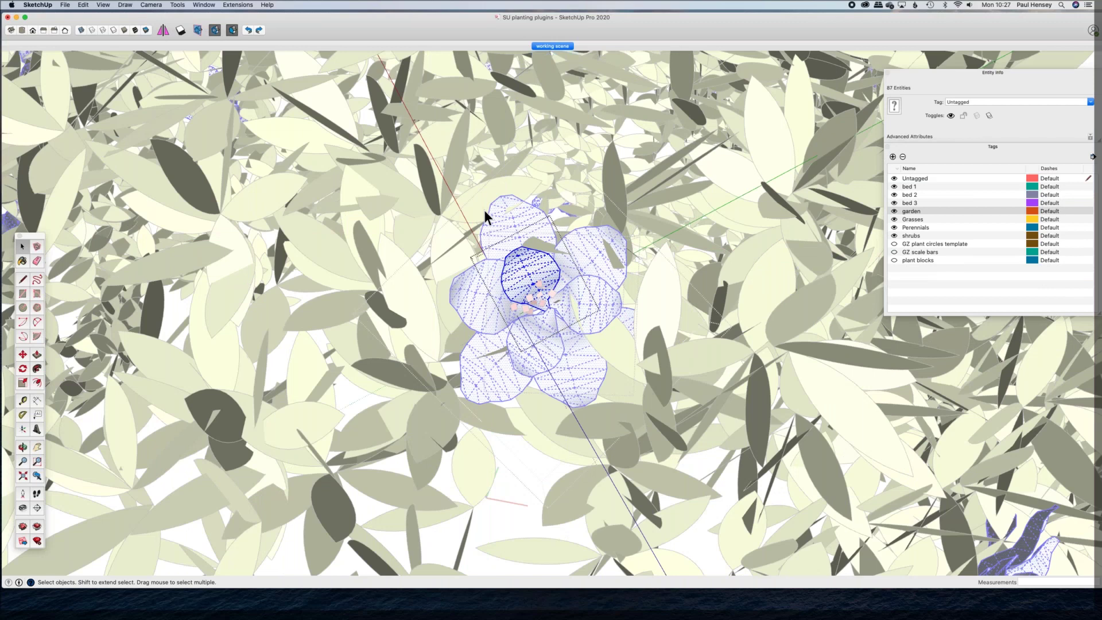
pyautogui.rightClick(532, 274)
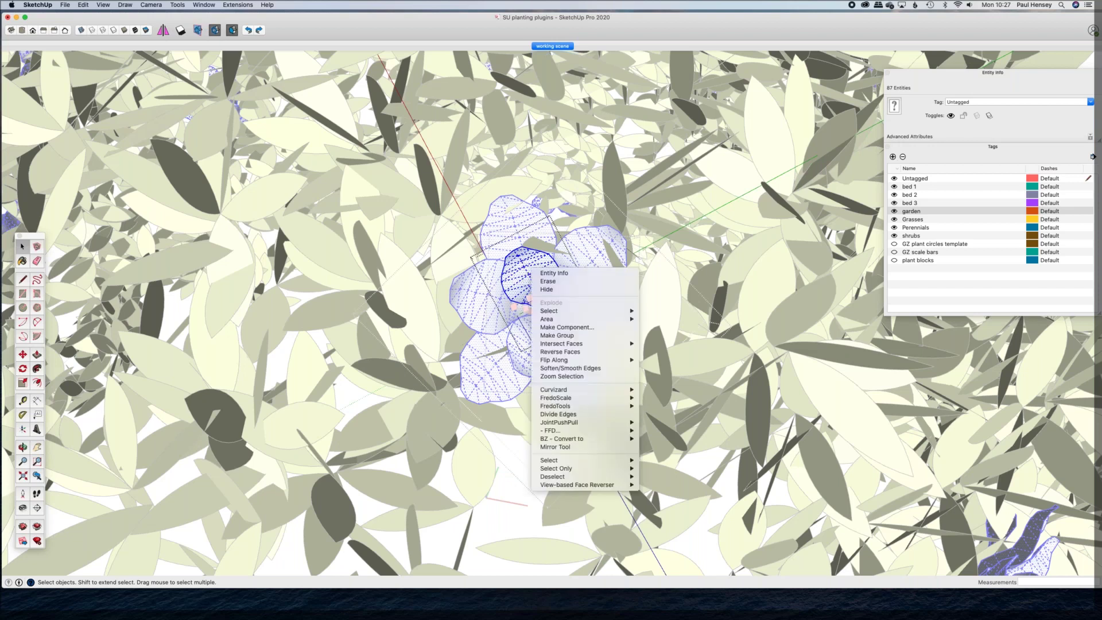
pyautogui.moveTo(574, 469)
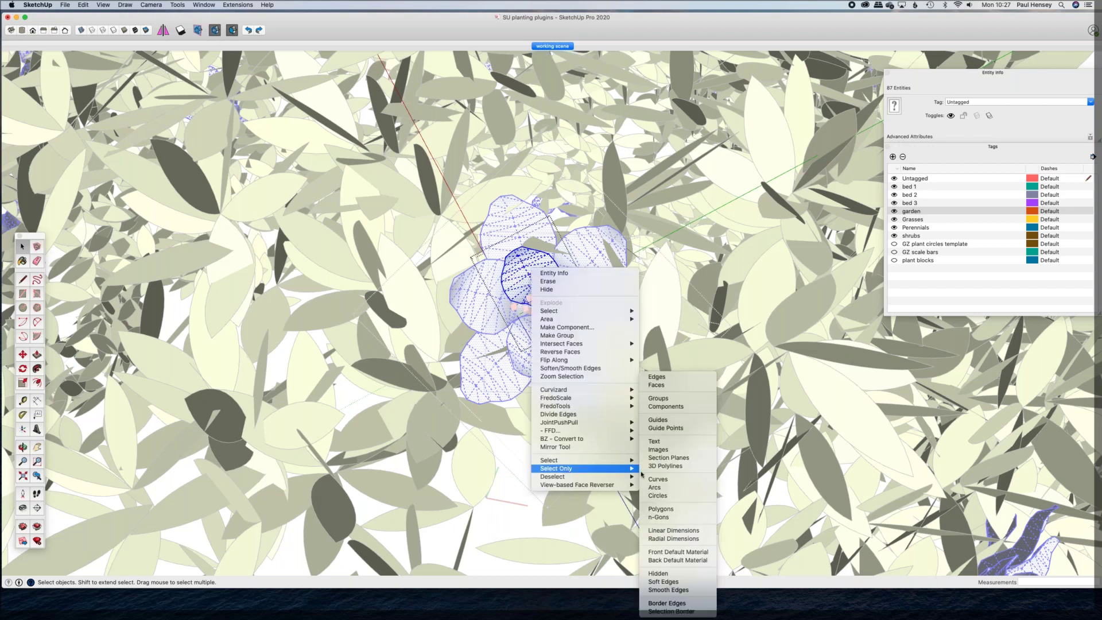
pyautogui.click(659, 376)
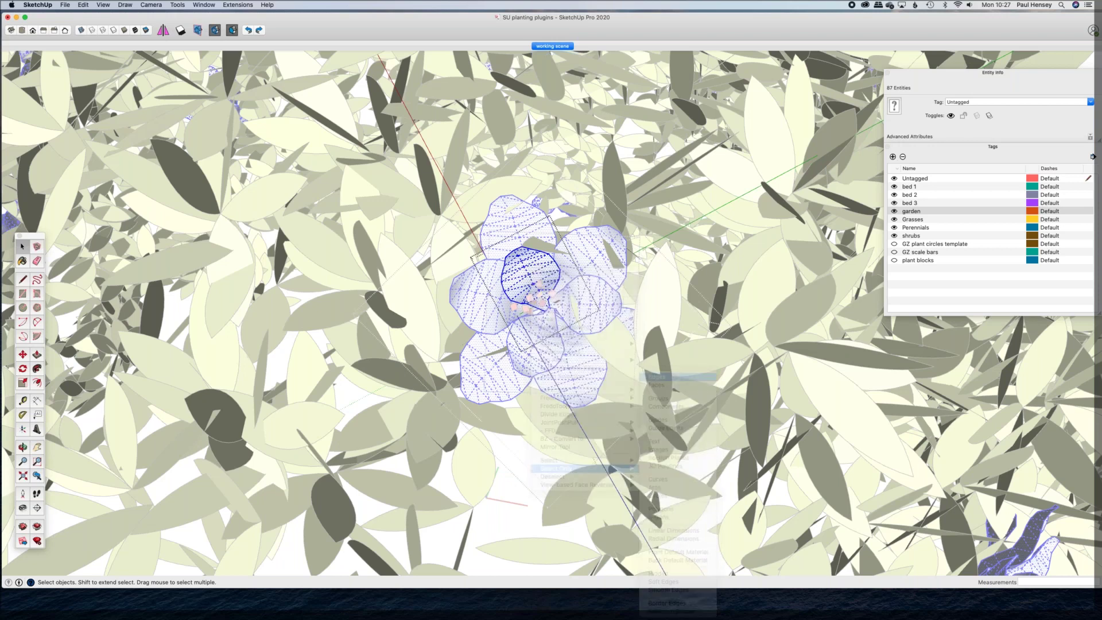
pyautogui.click(86, 7)
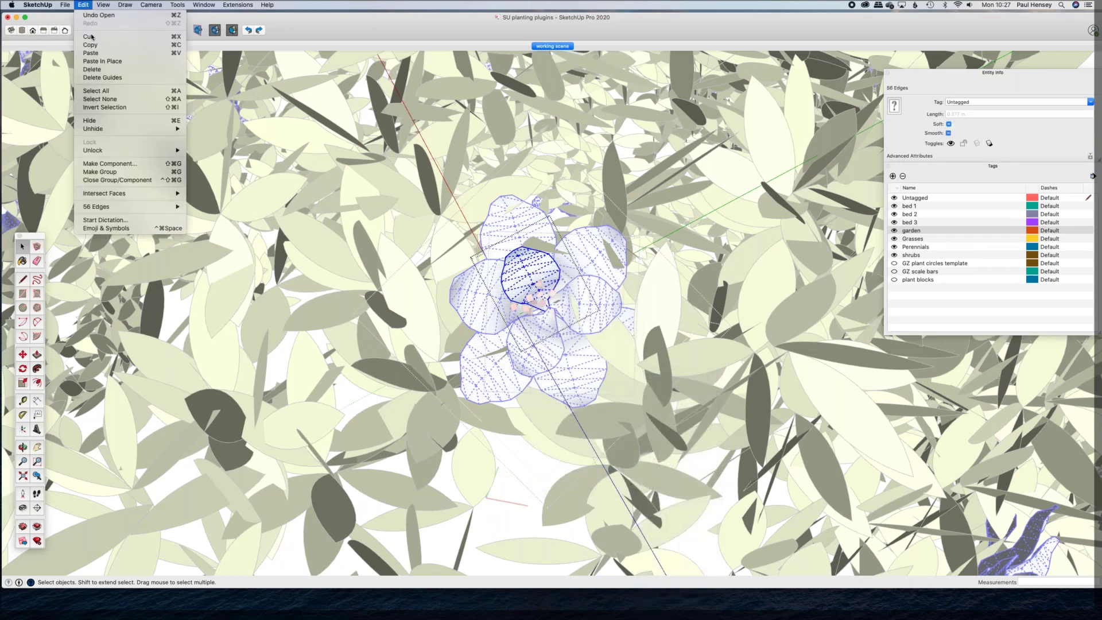
pyautogui.click(103, 122)
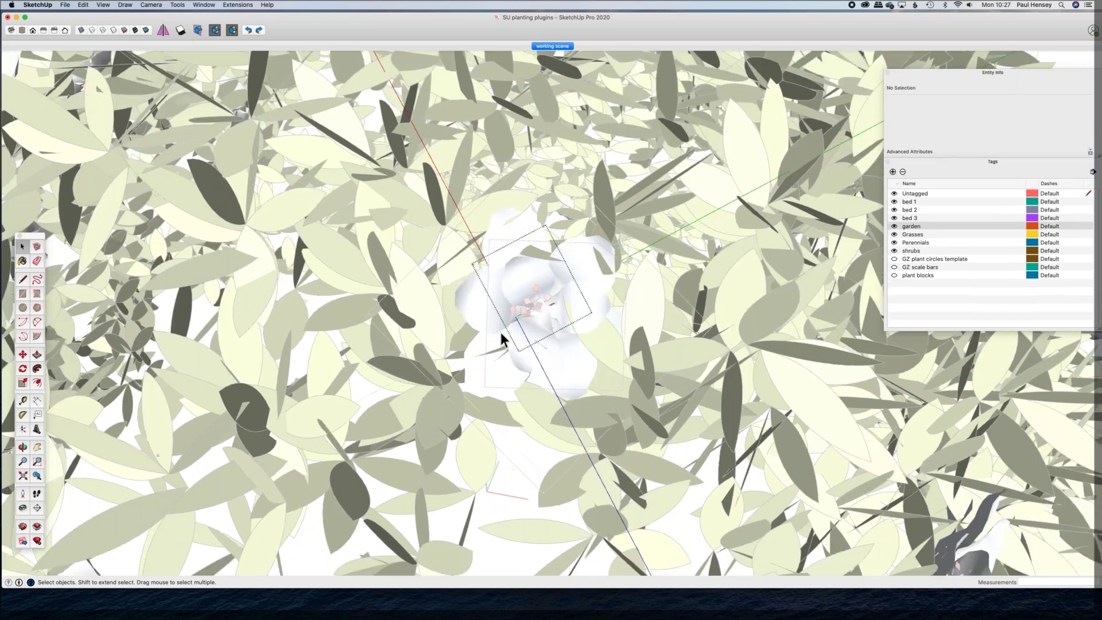
# Step: Open a leaf cluster inside the lime-green shrub for editing and select one of its leaf components
pyautogui.scroll(-8, 500, 332)
pyautogui.moveTo(860, 354)
pyautogui.mouseDown(button='middle')
pyautogui.moveTo(887, 426)
pyautogui.moveTo(858, 405)
pyautogui.moveTo(456, 301)
pyautogui.mouseUp(button='middle')
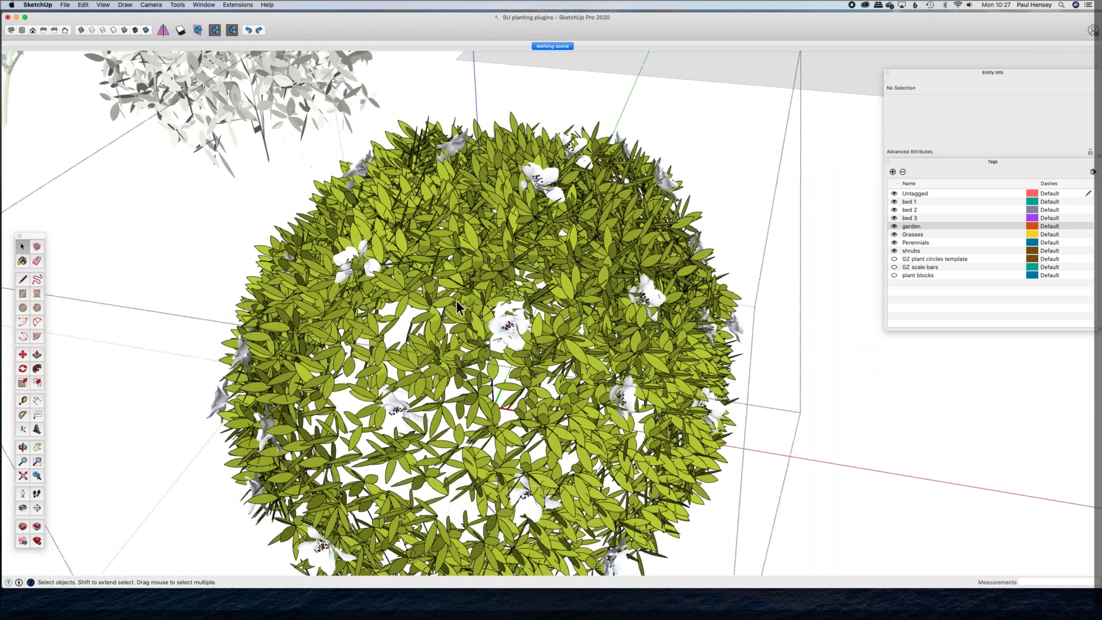
pyautogui.scroll(2, 468, 315)
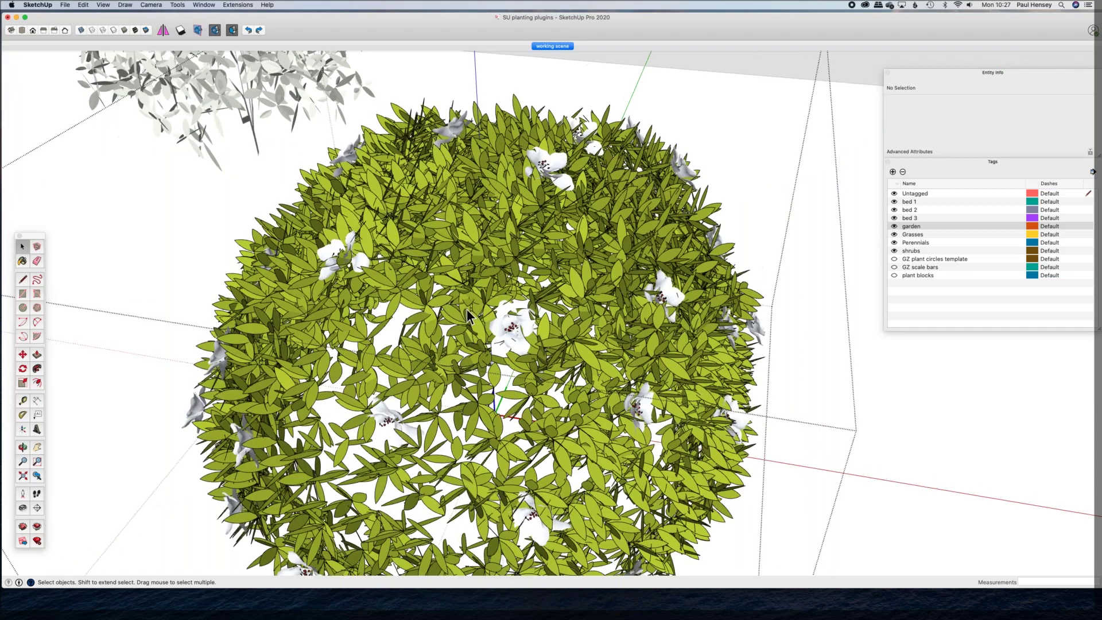
pyautogui.scroll(2, 432, 297)
pyautogui.click(431, 298)
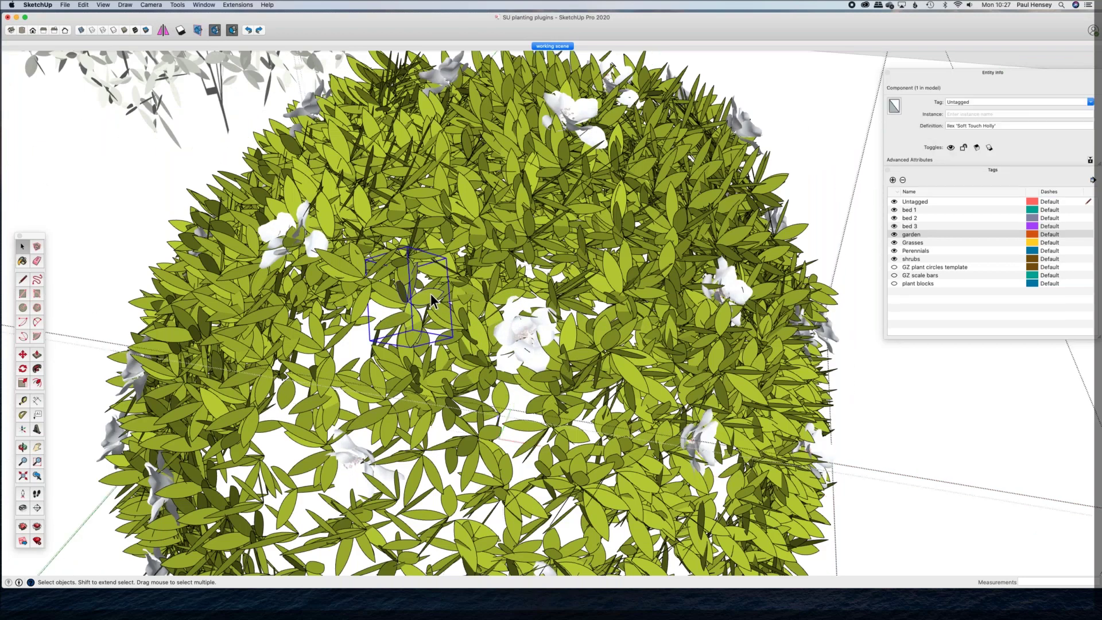
pyautogui.doubleClick(431, 297)
pyautogui.click(432, 295)
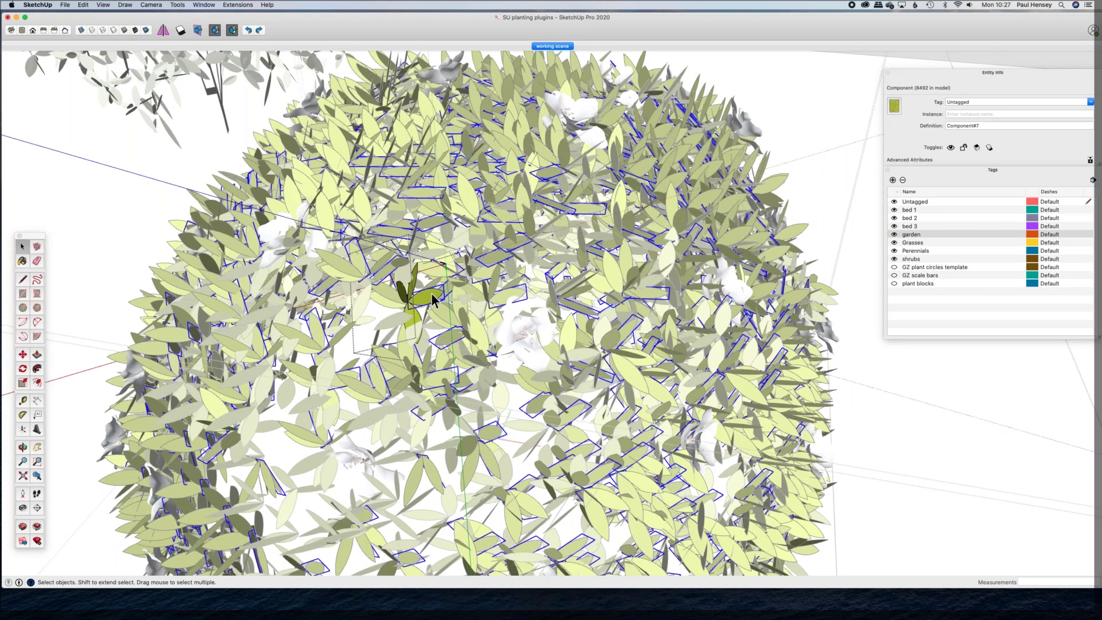
# Step: Open the leaf component, hide only its edges, and exit the nested components
pyautogui.tripleClick(431, 298)
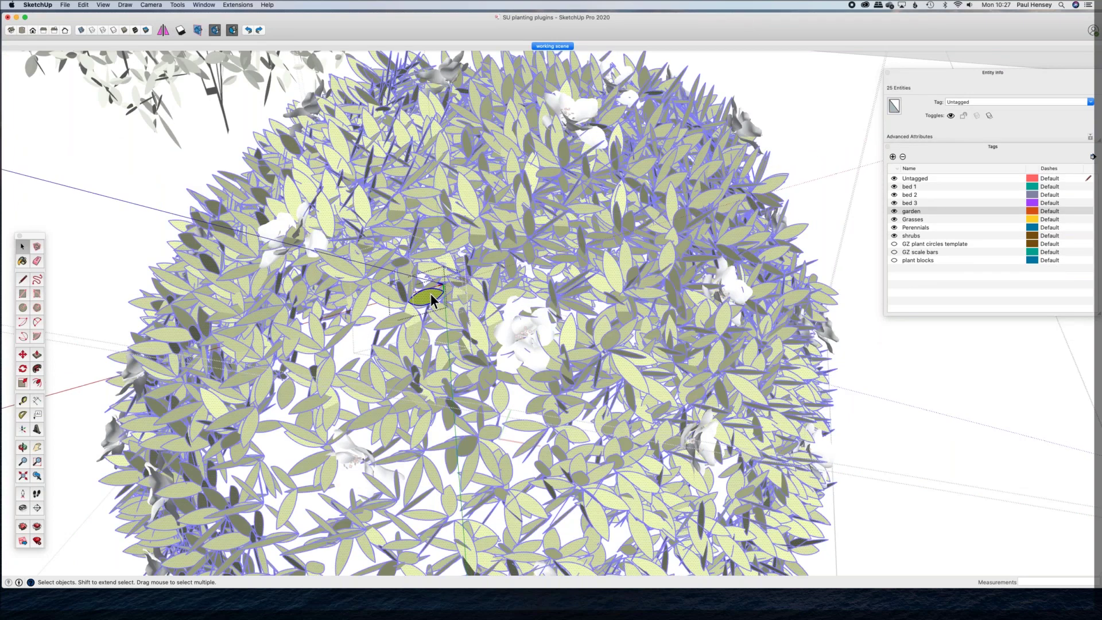
pyautogui.rightClick(430, 294)
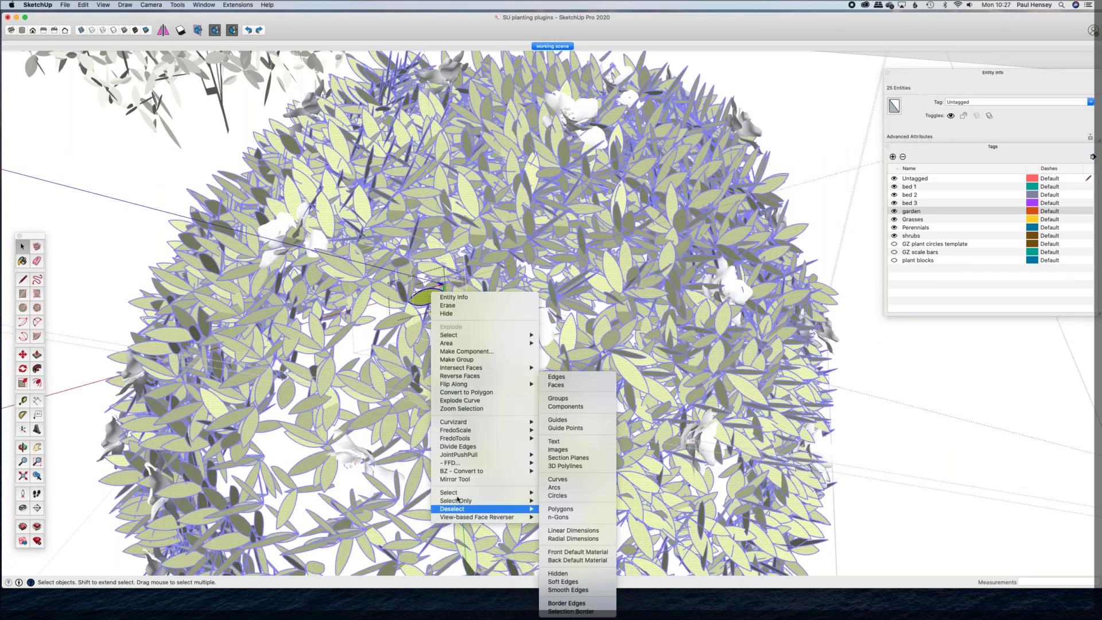
pyautogui.moveTo(482, 501)
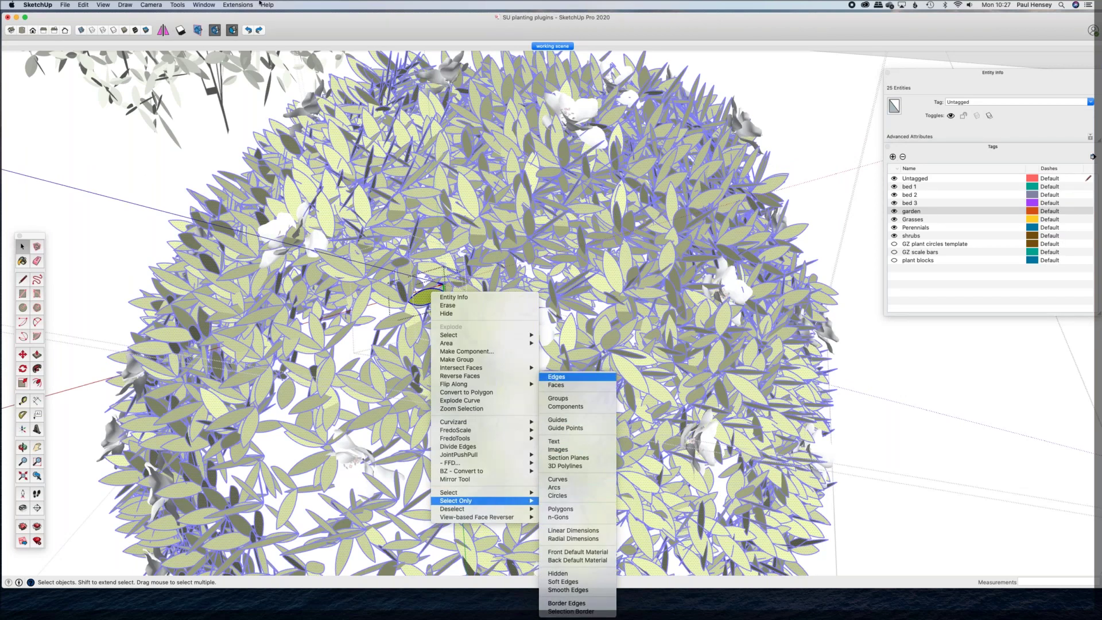
pyautogui.press('Escape')
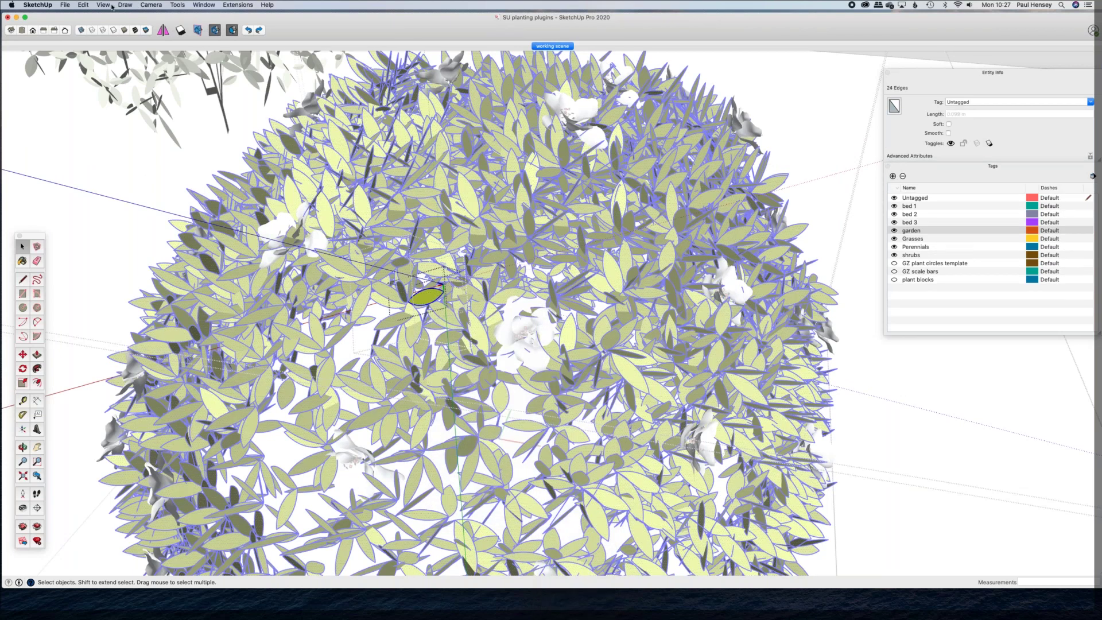
pyautogui.click(83, 5)
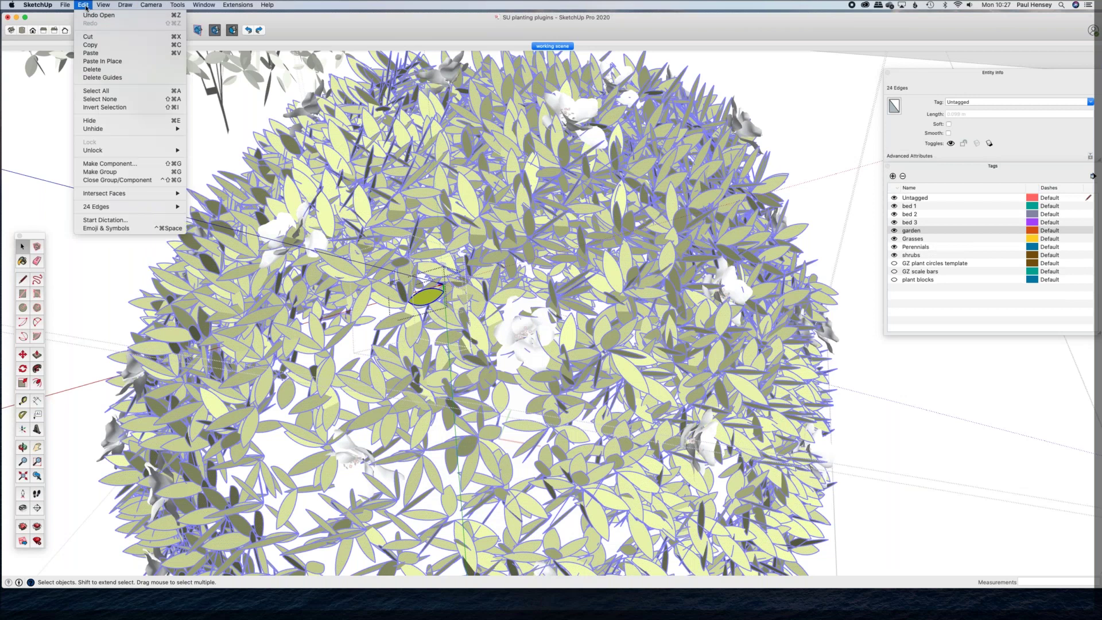
pyautogui.click(112, 121)
pyautogui.moveTo(962, 437); pyautogui.dragTo(885, 405, button='middle')
pyautogui.scroll(-10, 885, 405)
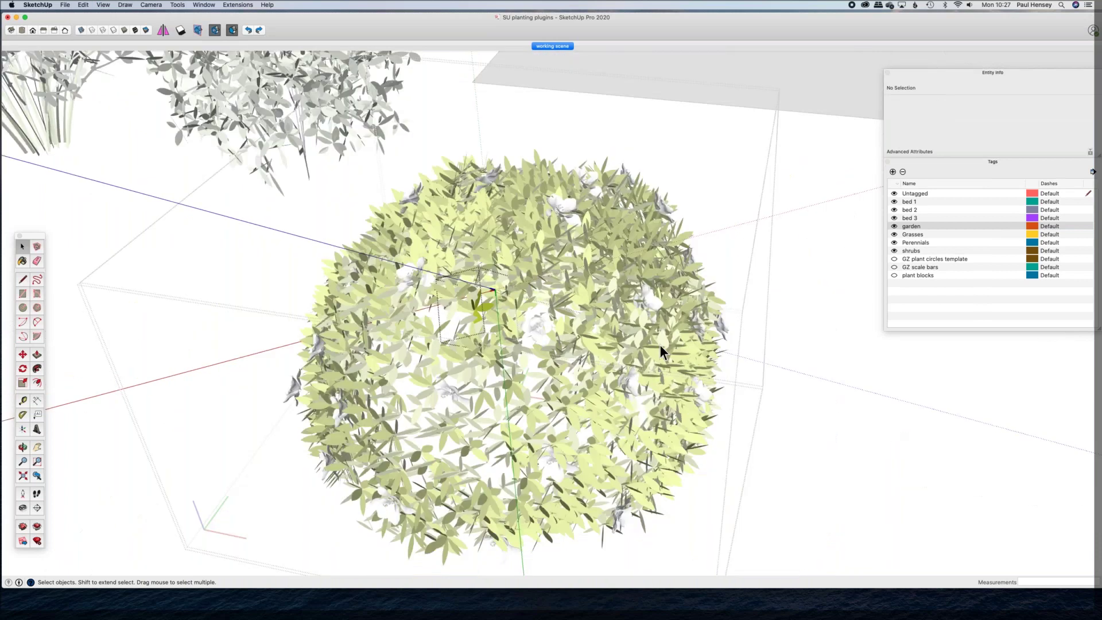
pyautogui.click(357, 480)
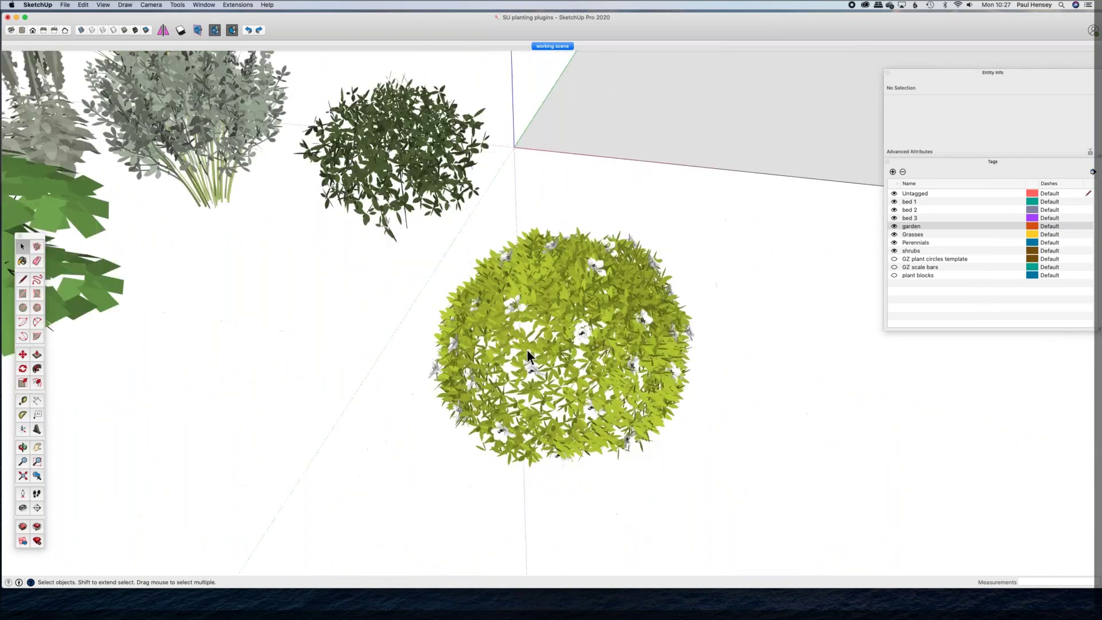
# Step: Set the face style to Hidden Line and turn on shadows
pyautogui.scroll(3, 527, 349)
pyautogui.moveTo(527, 345); pyautogui.dragTo(368, 207, button='middle')
pyautogui.click(113, 31)
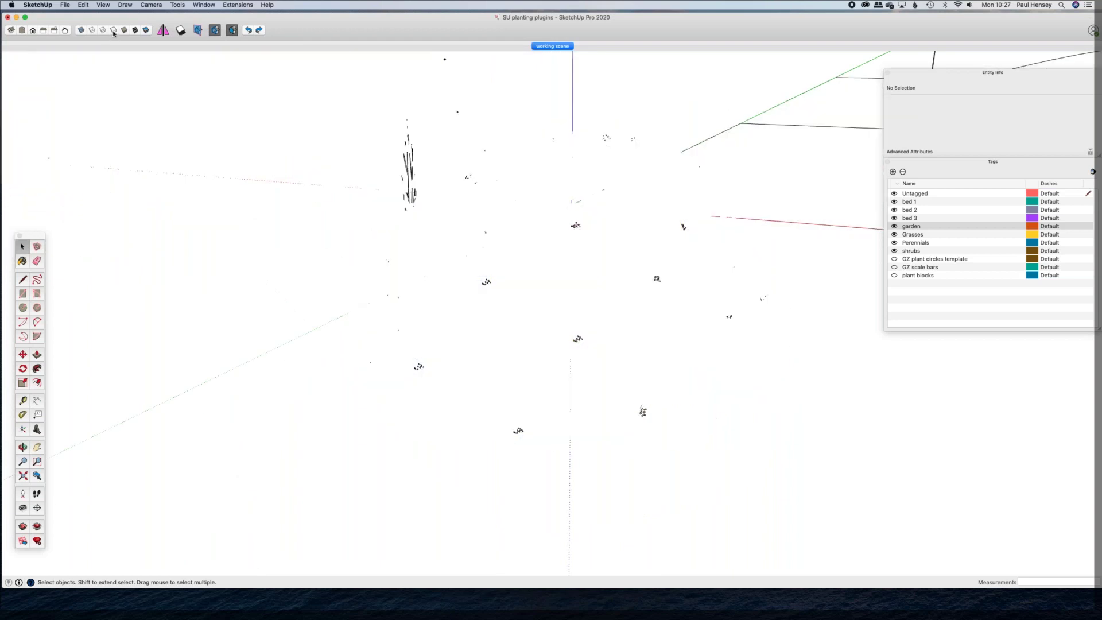
pyautogui.click(180, 30)
pyautogui.scroll(-10, 301, 218)
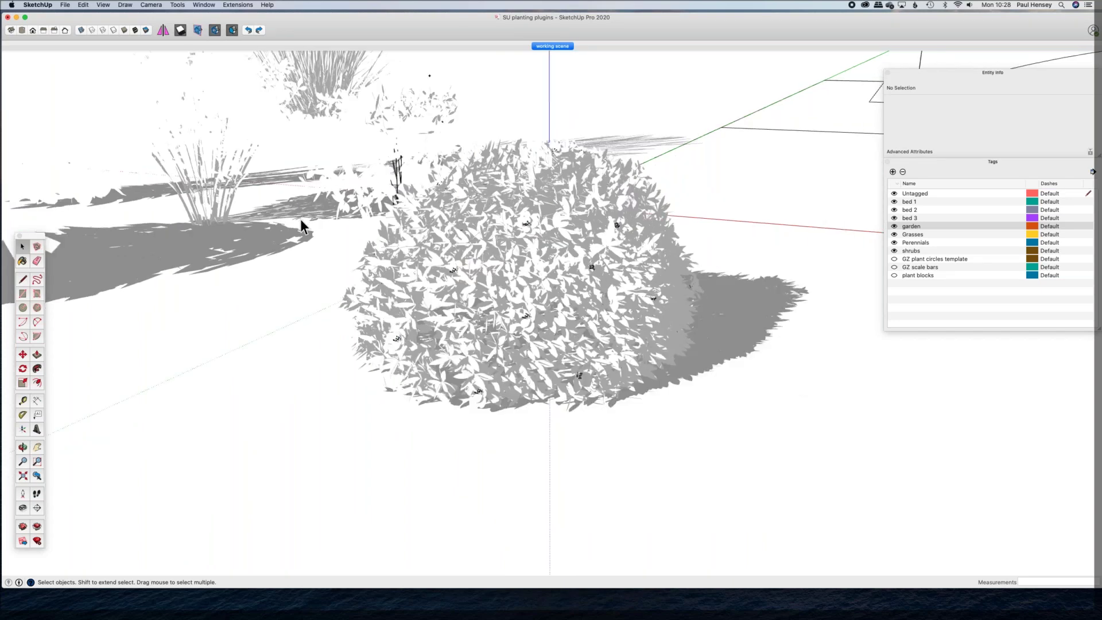
# Step: Examine the shadows and leaf shading on the rounded shrub and its neighbours from several angles and distances
pyautogui.moveTo(356, 298); pyautogui.dragTo(385, 367, button='middle')
pyautogui.moveTo(532, 329); pyautogui.dragTo(386, 278, button='middle')
pyautogui.scroll(5, 574, 405)
pyautogui.moveTo(573, 403); pyautogui.dragTo(665, 347, button='middle')
pyautogui.moveTo(688, 349); pyautogui.dragTo(386, 375)
pyautogui.scroll(-5, 406, 373)
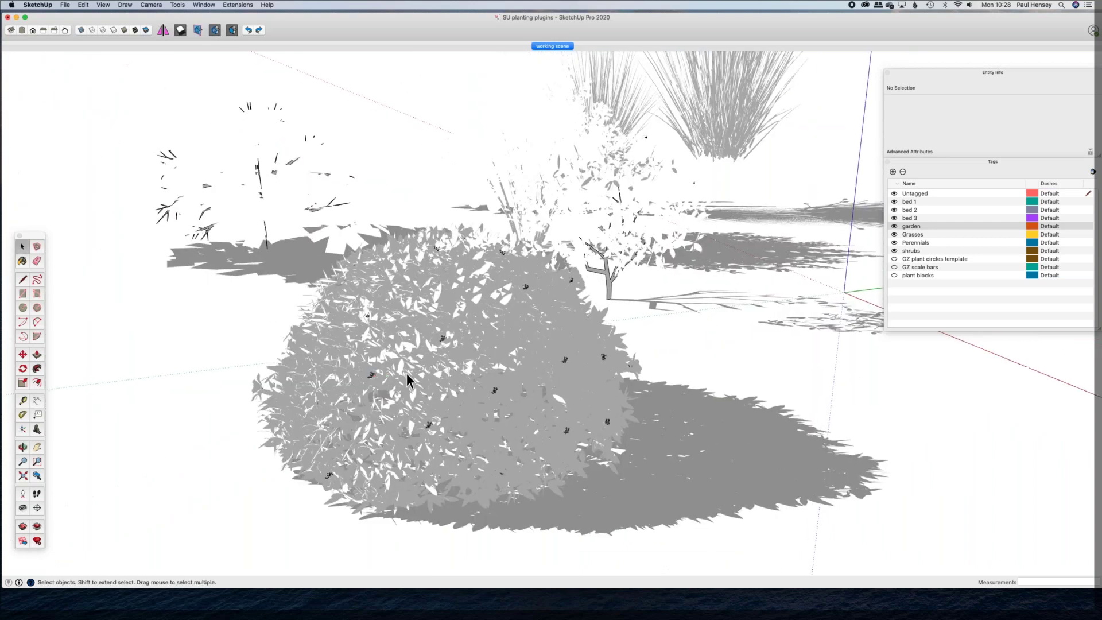
pyautogui.press('space')
pyautogui.moveTo(429, 411); pyautogui.dragTo(457, 418, button='middle')
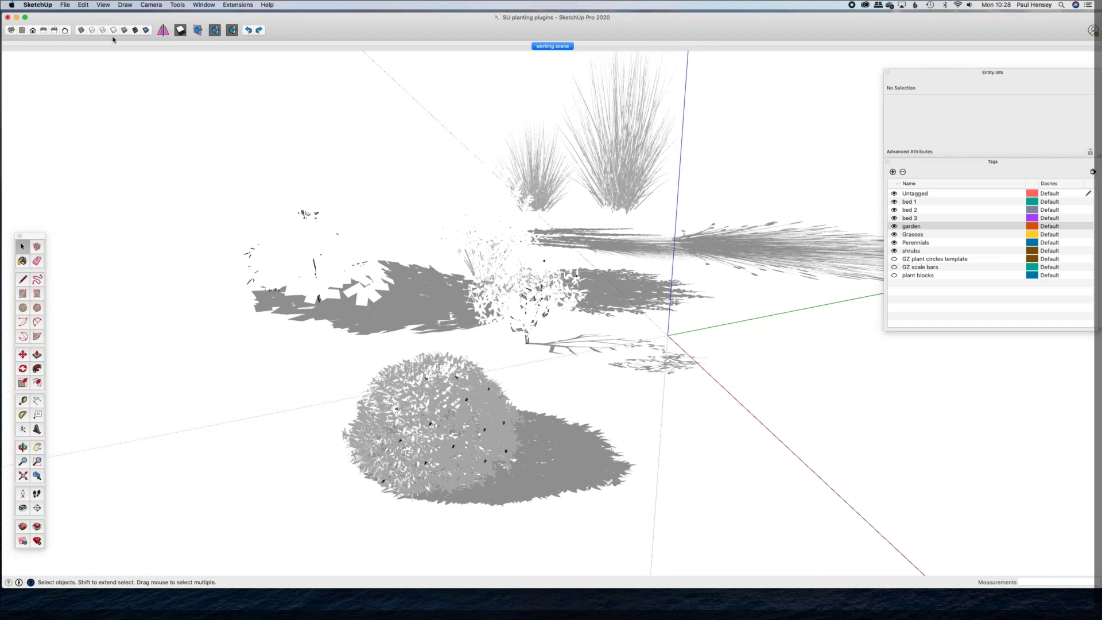
# Step: Turn off shadows and set the face style to Shaded With Textures
pyautogui.click(182, 31)
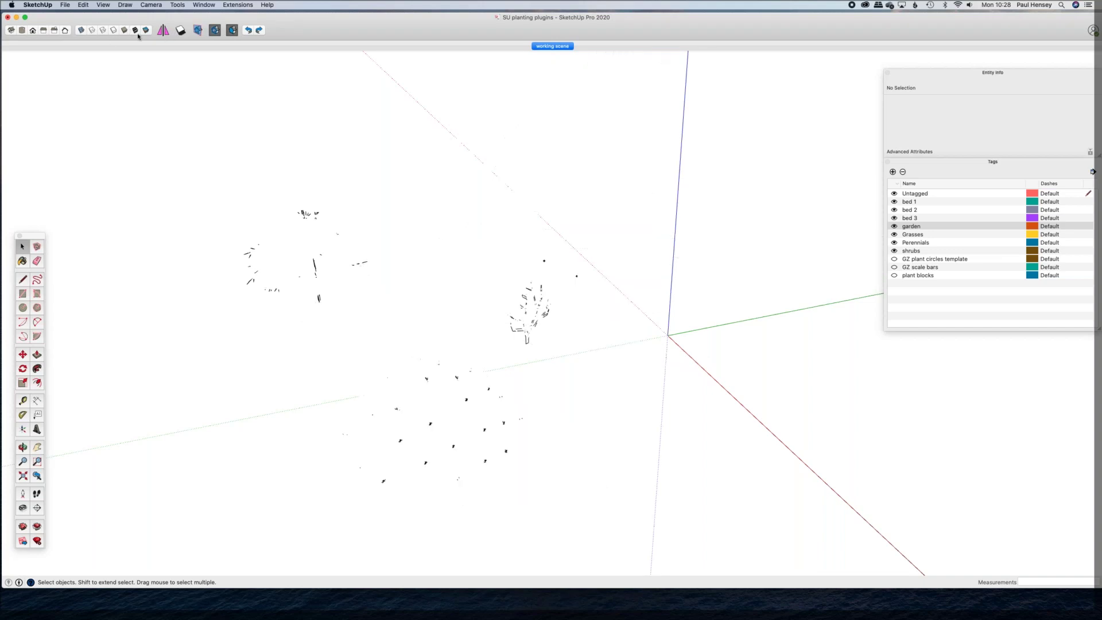
pyautogui.moveTo(308, 432); pyautogui.dragTo(398, 445, button='middle')
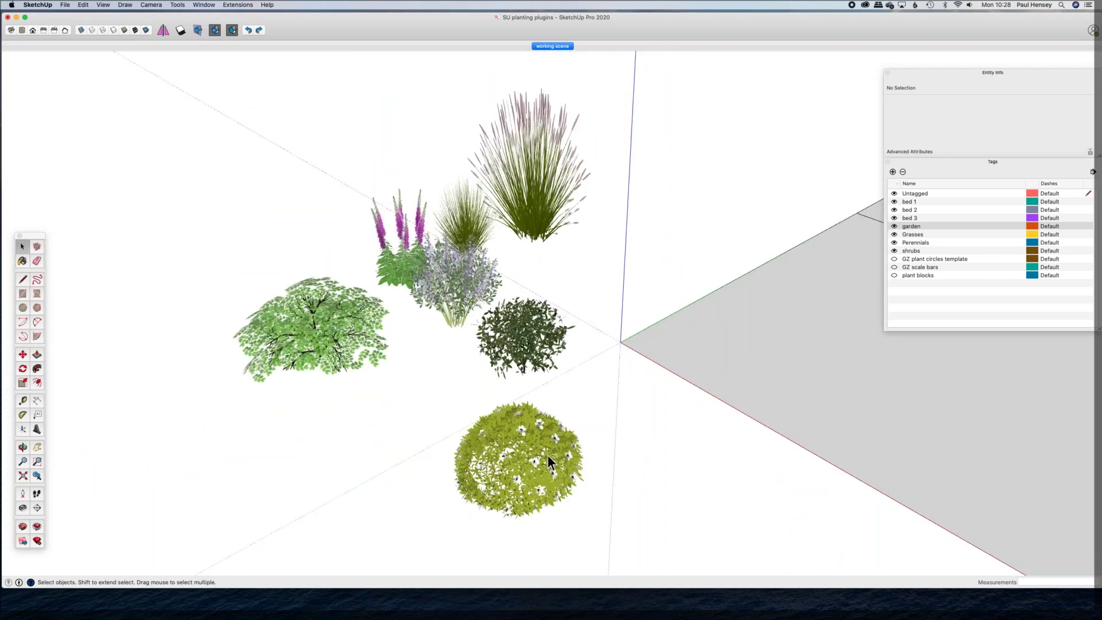
# Step: Select the lime-green shrub, the dark-leaved shrub and the tall grass in turn to check their component information
pyautogui.click(549, 464)
pyautogui.click(511, 312)
pyautogui.click(509, 216)
pyautogui.click(536, 192)
# Step: Select separate branch parts of the spreading green shrub to check how its components are divided
pyautogui.keyDown('shift'); pyautogui.moveTo(222, 281); pyautogui.dragTo(359, 329, button='middle'); pyautogui.keyUp('shift')
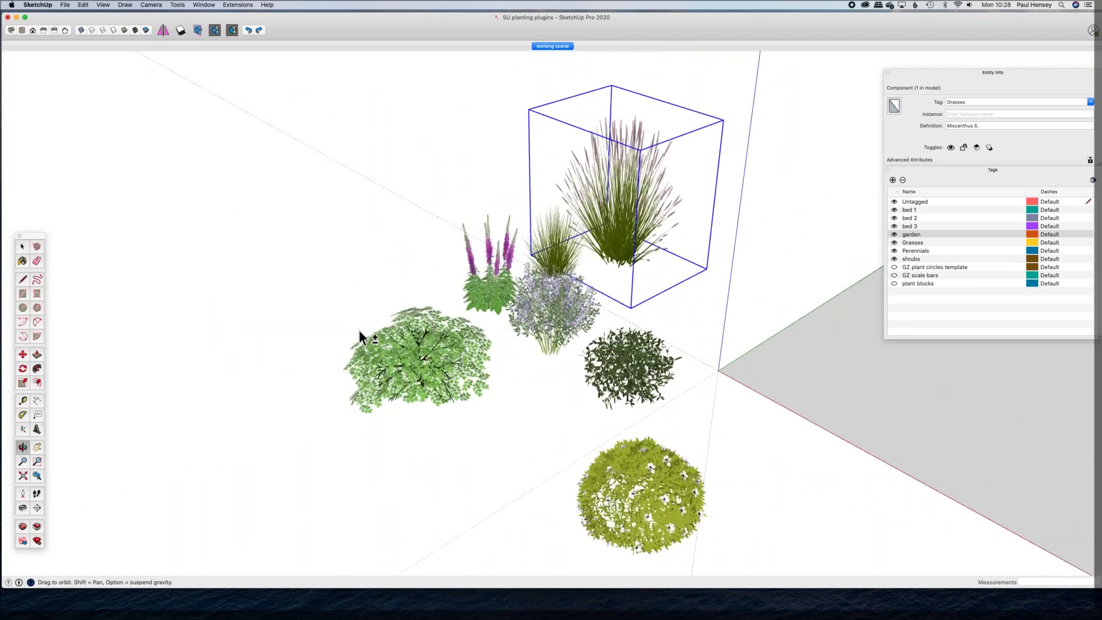
pyautogui.moveTo(374, 381); pyautogui.dragTo(404, 345, button='middle')
pyautogui.click(410, 335)
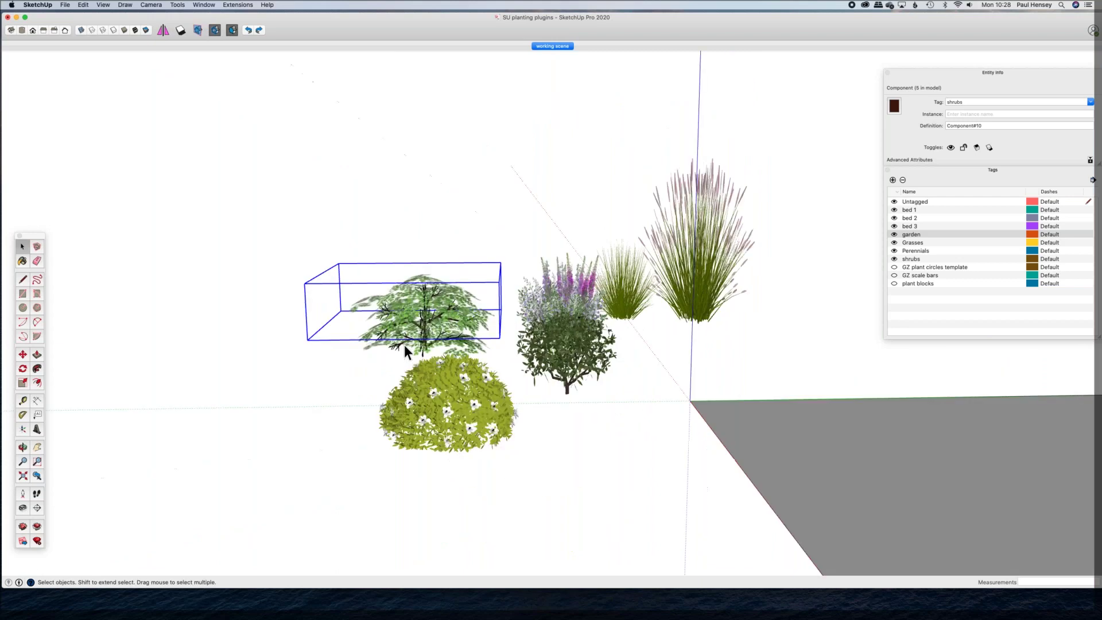
pyautogui.click(420, 299)
pyautogui.moveTo(451, 355); pyautogui.dragTo(402, 381, button='middle')
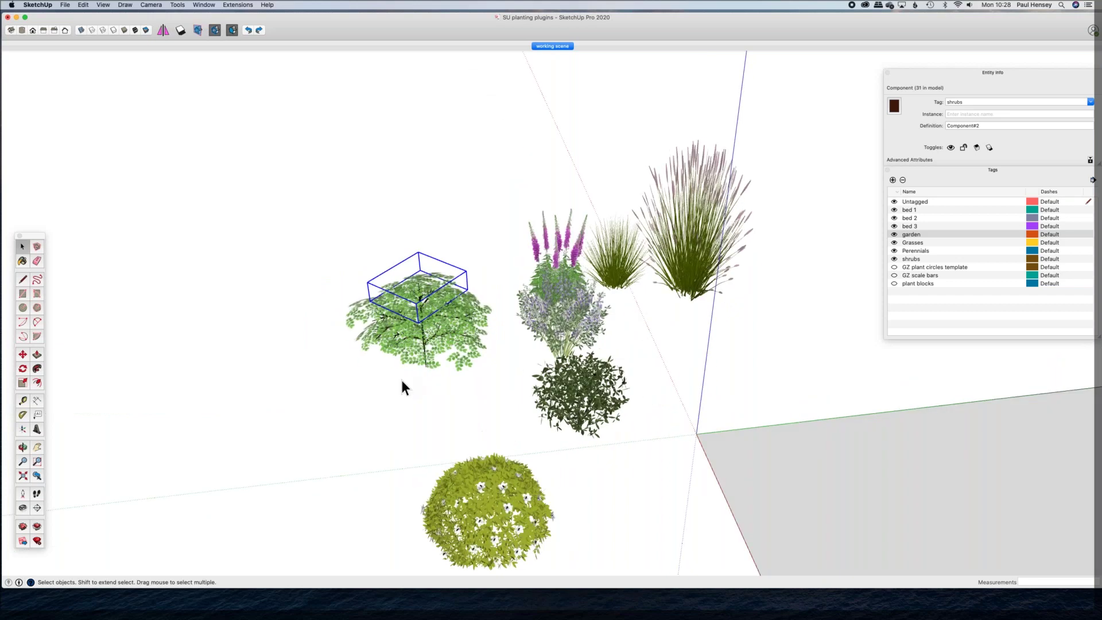
# Step: Select all parts of the spreading green shrub and start a new component from them with the definition name Shrub 10
pyautogui.moveTo(308, 228); pyautogui.dragTo(511, 413)
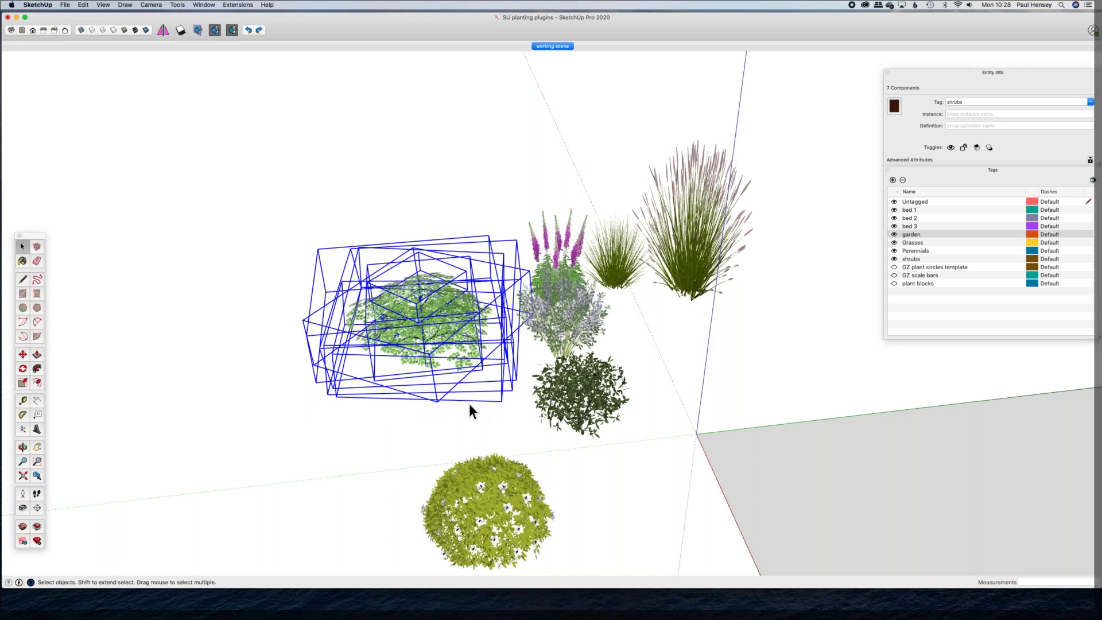
pyautogui.rightClick(435, 306)
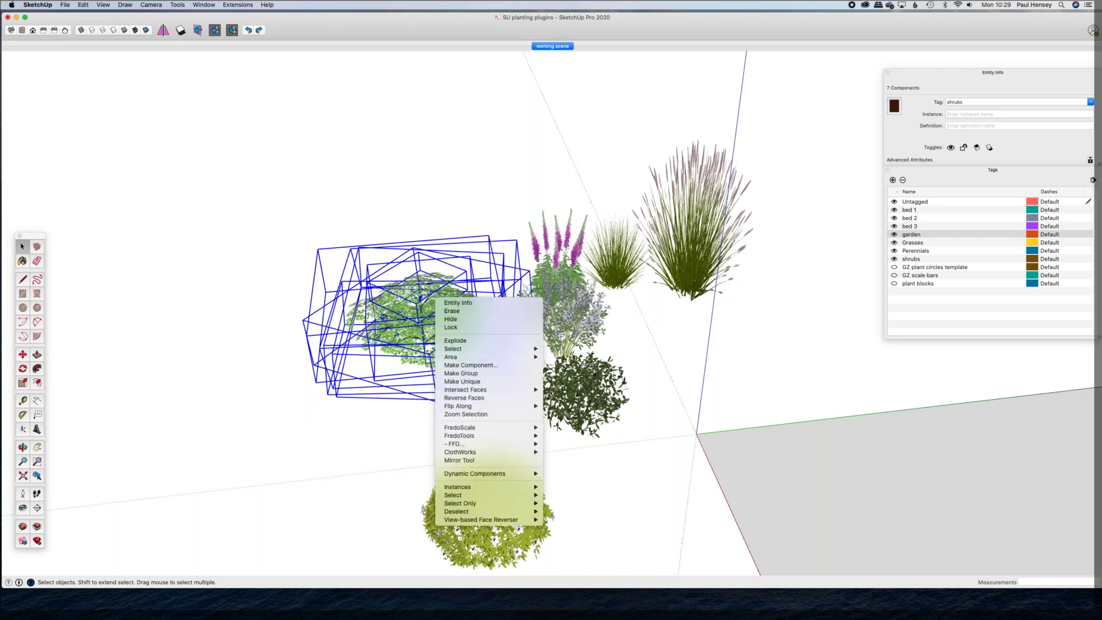
pyautogui.click(484, 365)
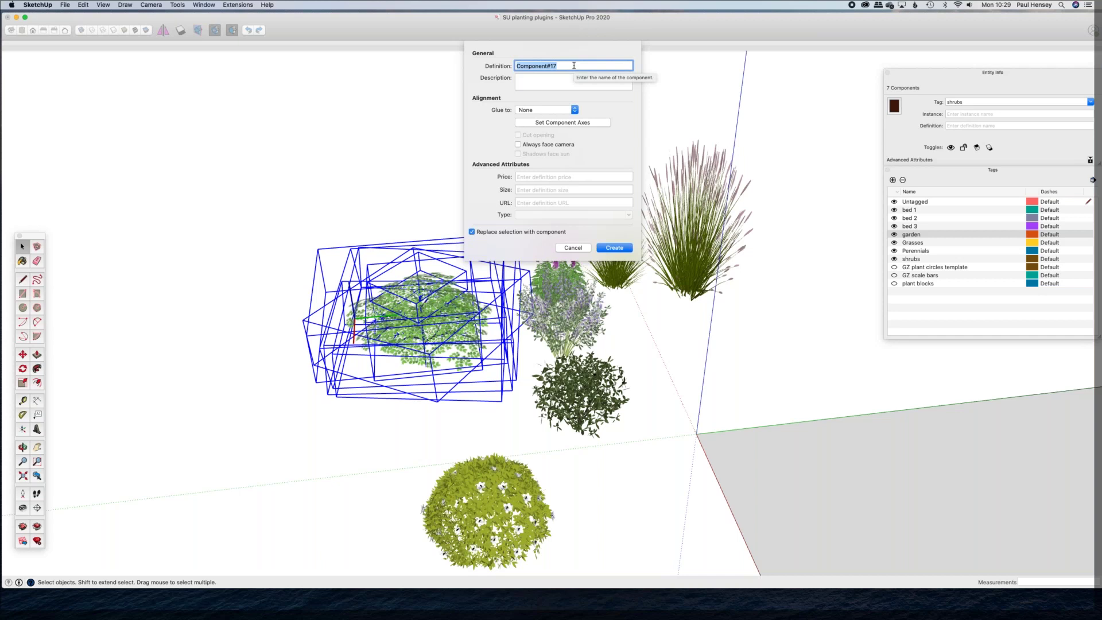
pyautogui.write('Shru')
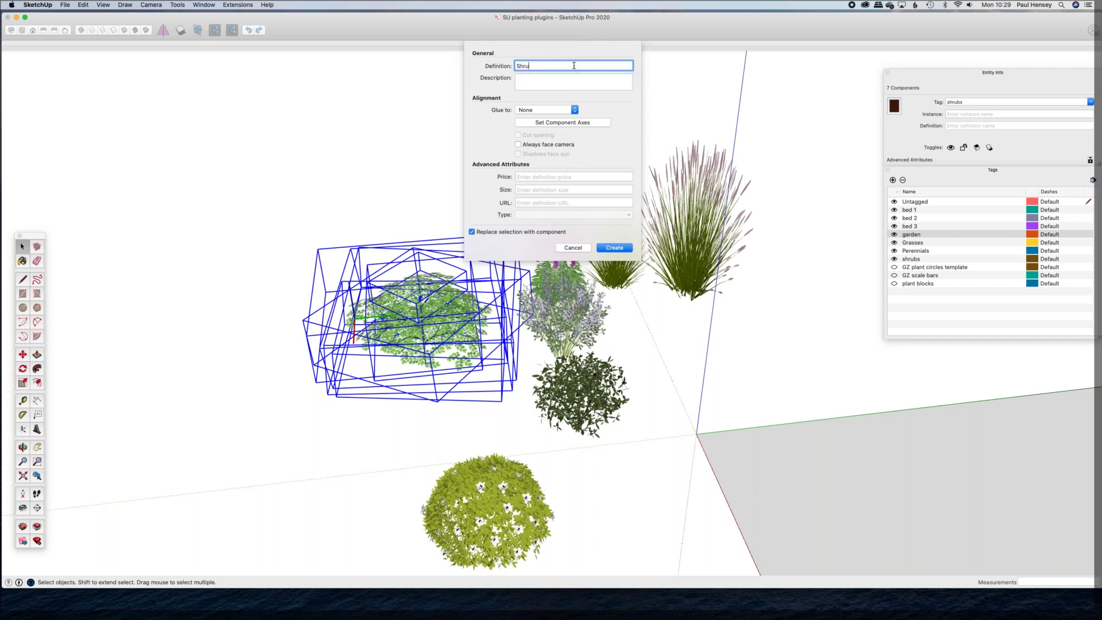
pyautogui.write('b 10')
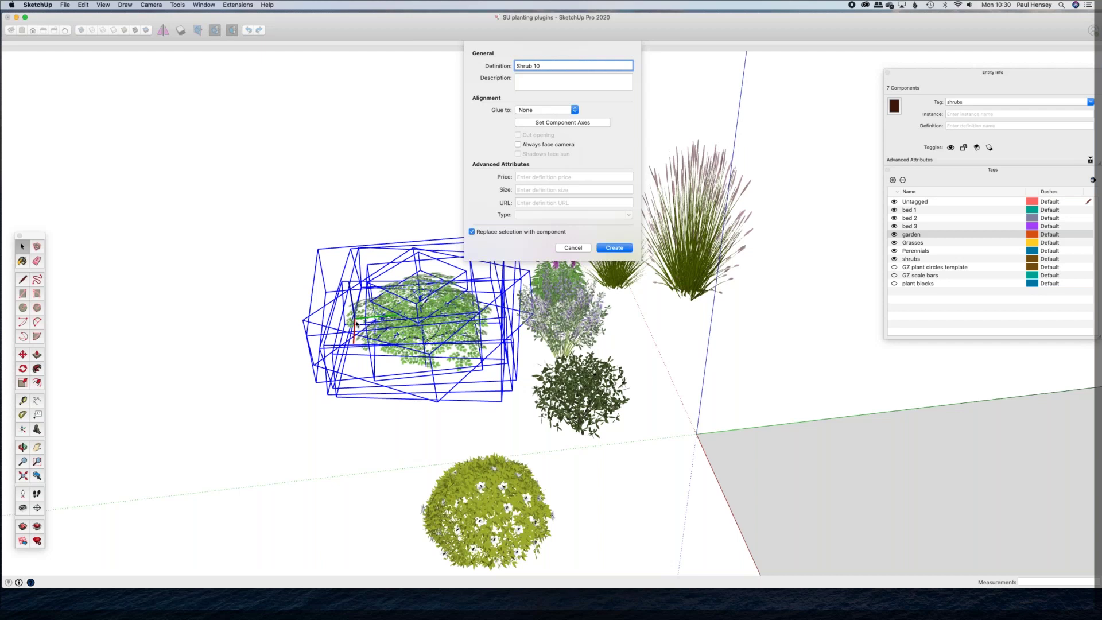
# Step: Place the component axes origin at the base of the spreading shrub's trunk and create the Shrub 10 component, replacing the selection
pyautogui.click(562, 124)
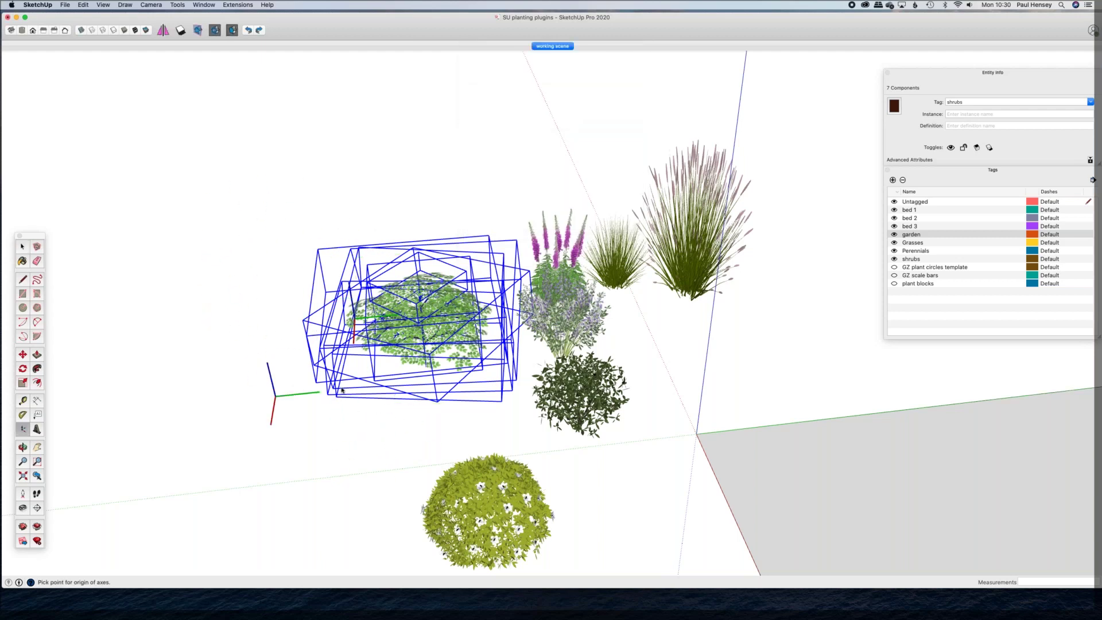
pyautogui.moveTo(351, 381); pyautogui.dragTo(429, 358, button='middle')
pyautogui.scroll(3, 429, 359)
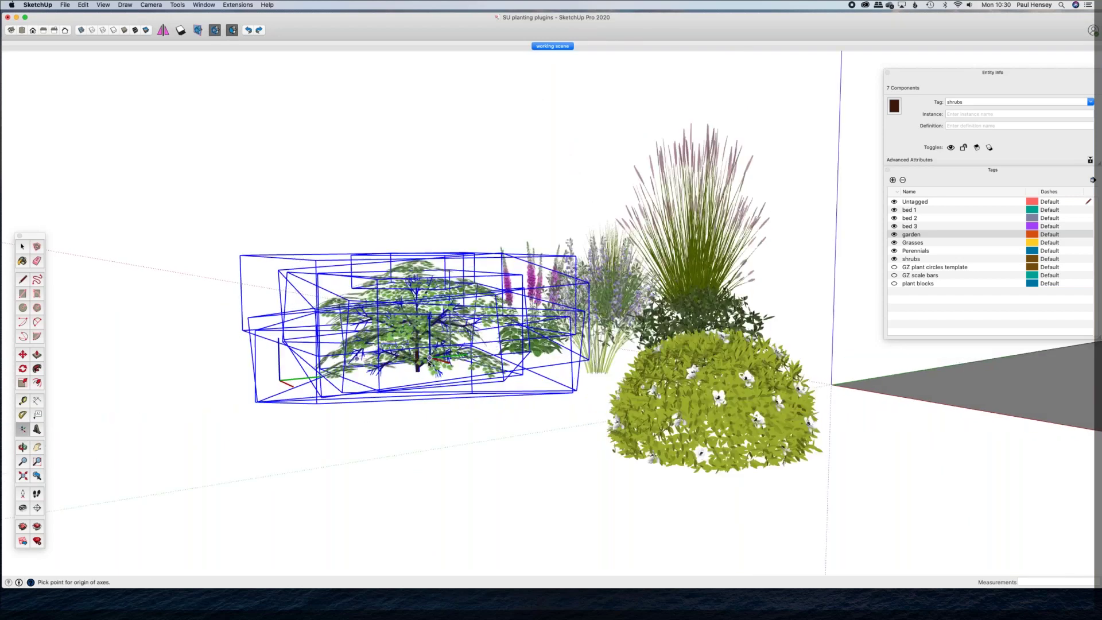
pyautogui.scroll(2, 429, 361)
pyautogui.scroll(5, 421, 376)
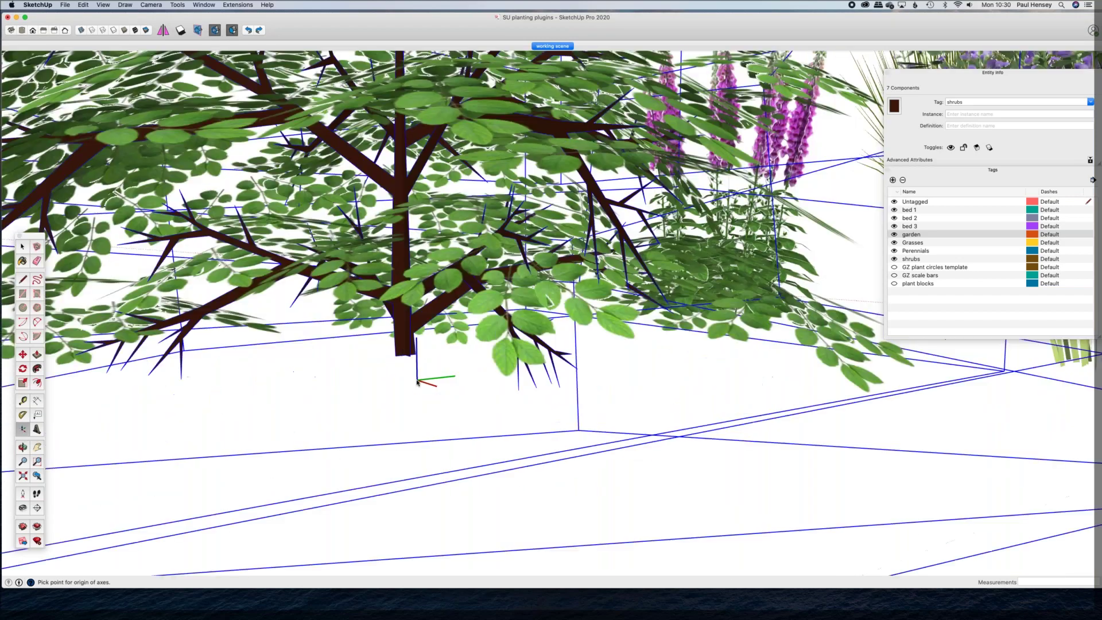
pyautogui.scroll(3, 416, 378)
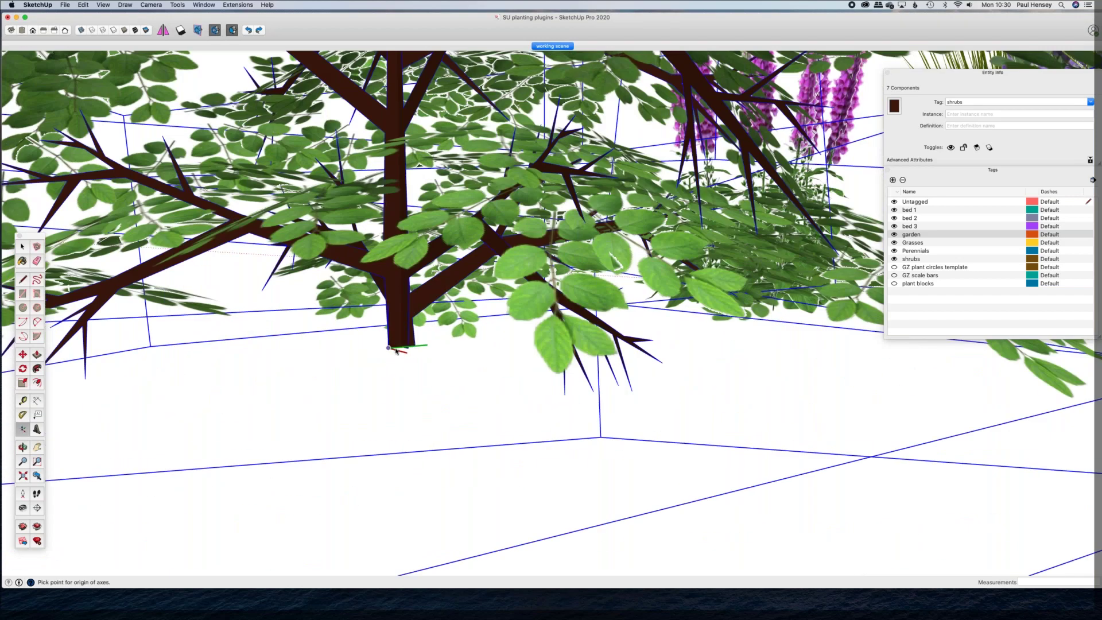
pyautogui.moveTo(397, 350); pyautogui.dragTo(461, 360, button='middle')
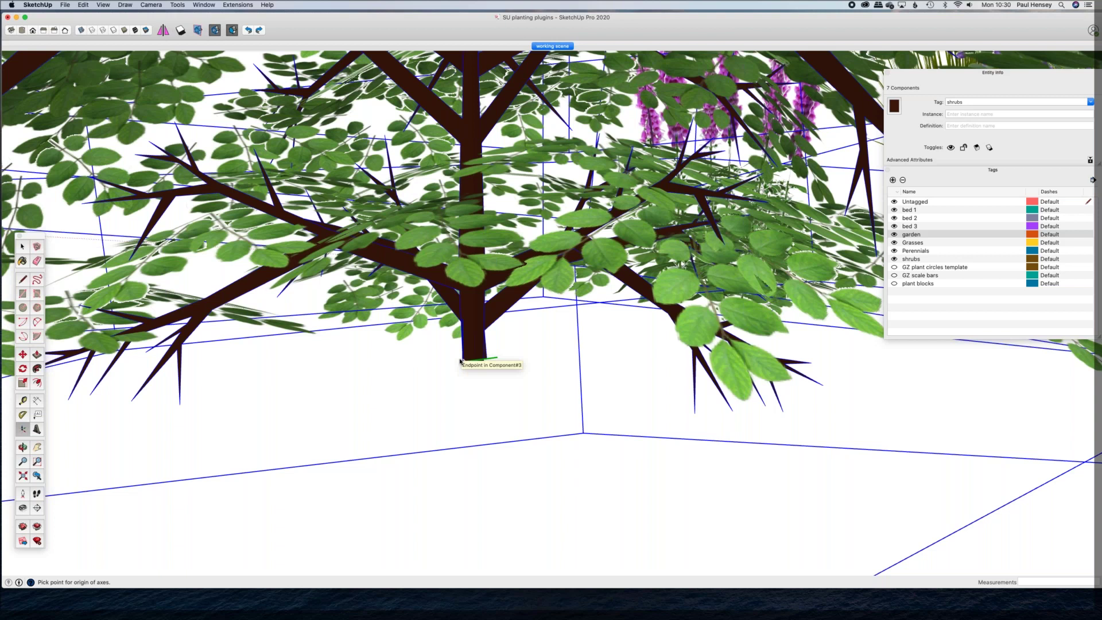
pyautogui.click(464, 362)
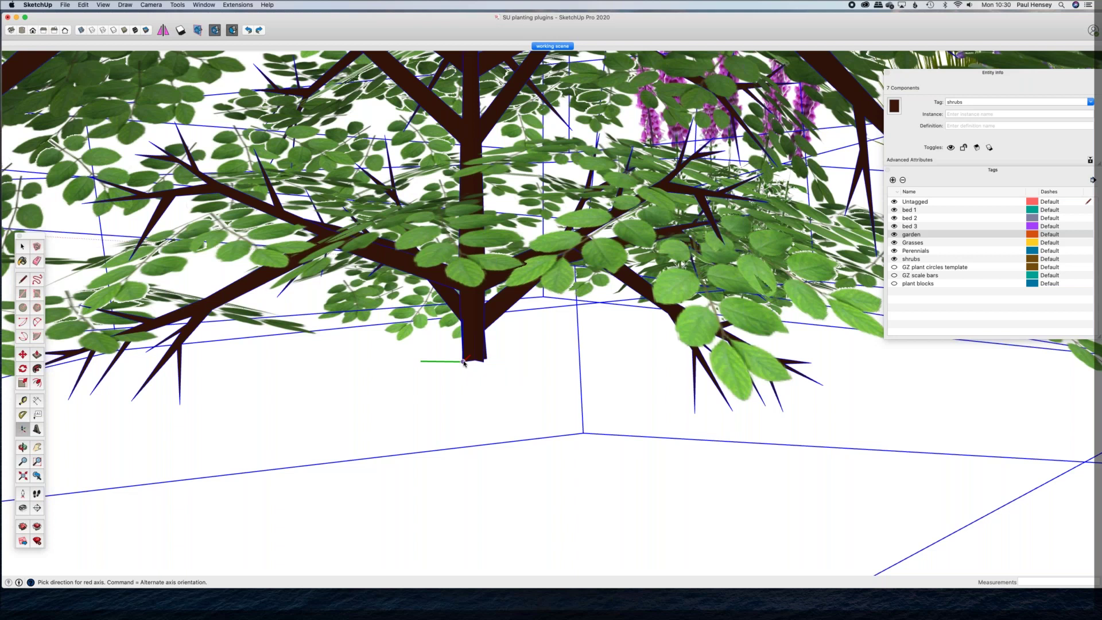
pyautogui.press('Return')
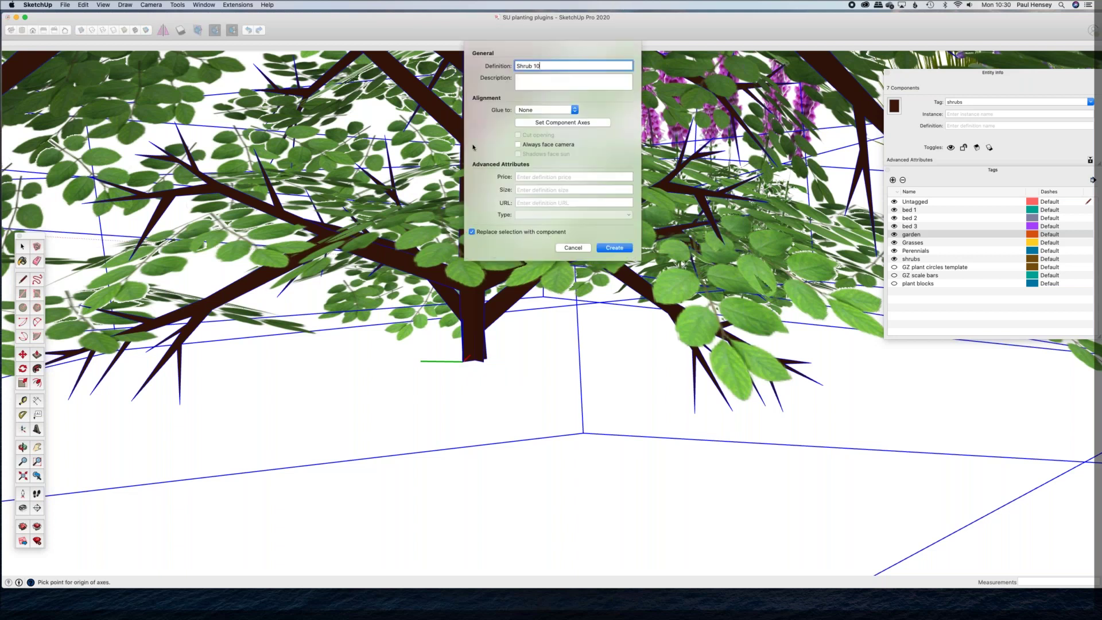
pyautogui.click(612, 243)
pyautogui.scroll(3, 477, 365)
pyautogui.scroll(-5, 477, 365)
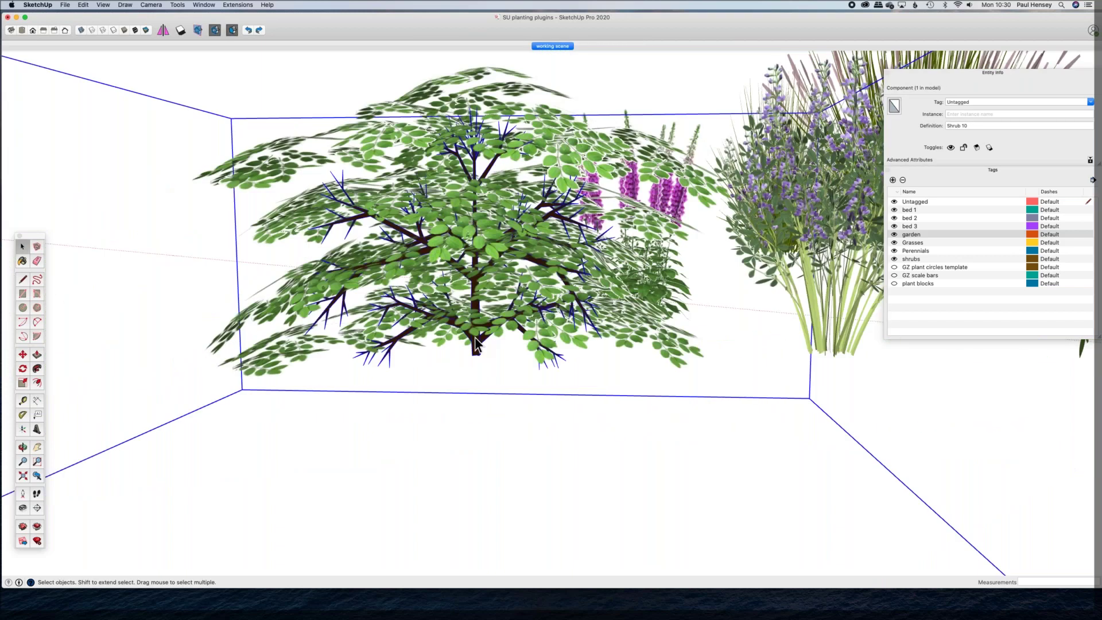
# Step: Select the small grass and the dark-leaved shrub in turn to check their component information
pyautogui.moveTo(531, 314); pyautogui.dragTo(241, 246, button='middle')
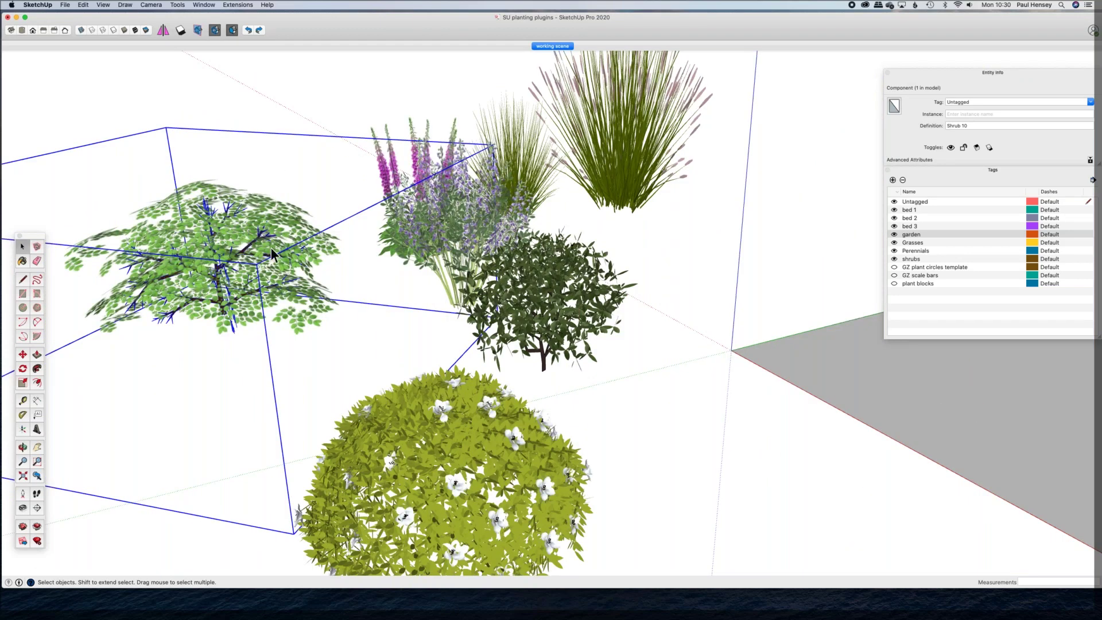
pyautogui.scroll(-2, 272, 276)
pyautogui.click(373, 211)
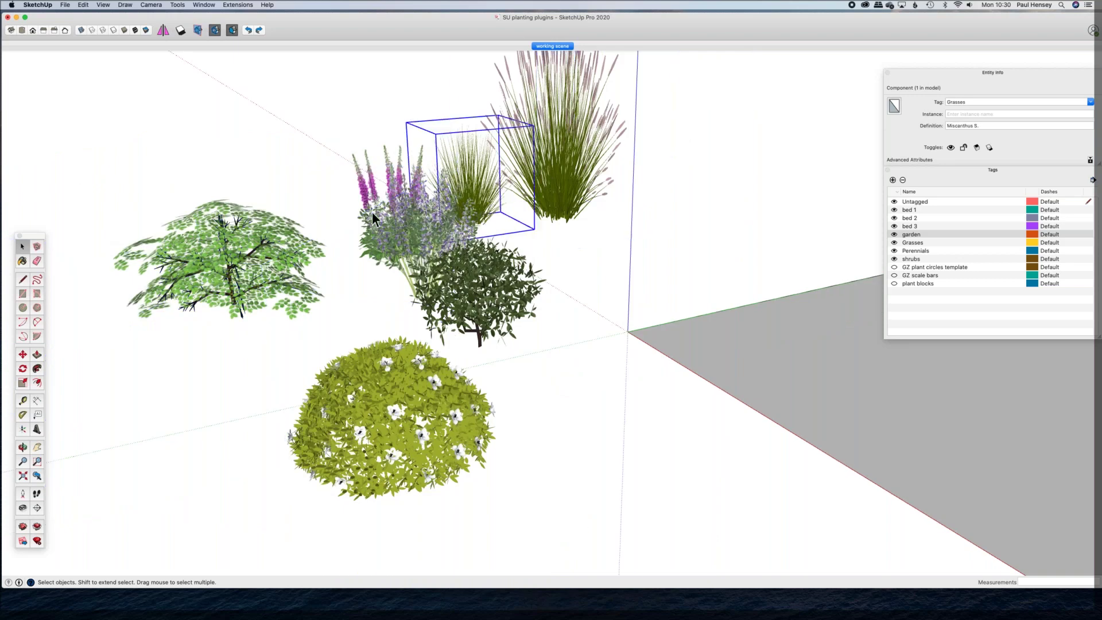
pyautogui.click(442, 277)
pyautogui.click(442, 277)
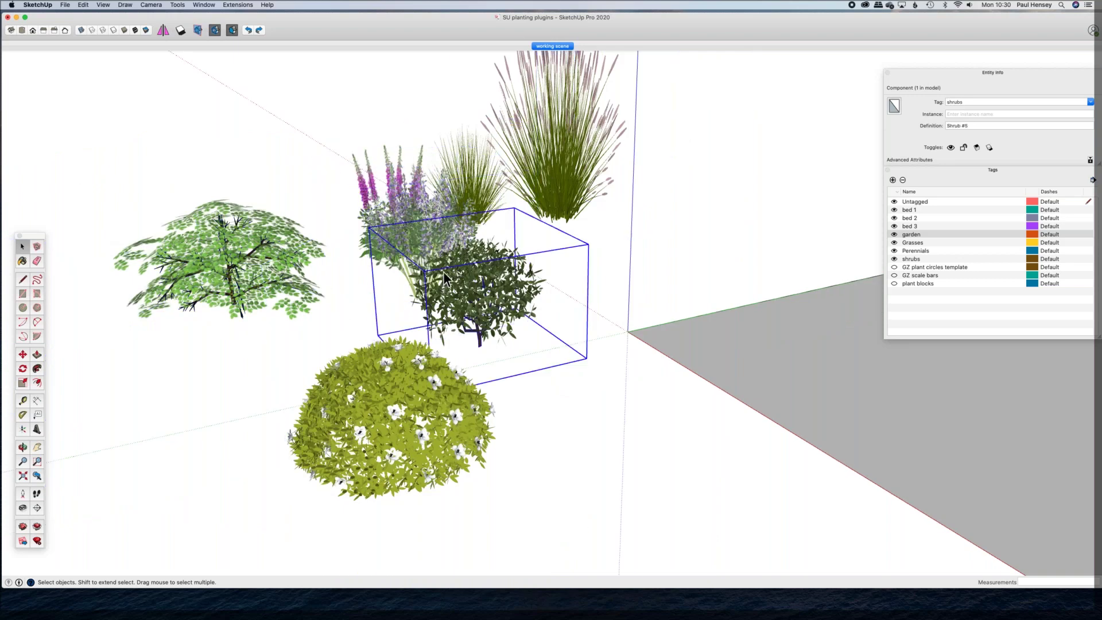
# Step: Try to move the lime-green shrub onto the garden's long edge, where the inner bed line meets it
pyautogui.scroll(-3, 443, 270)
pyautogui.moveTo(499, 275); pyautogui.dragTo(367, 382, button='middle')
pyautogui.scroll(-5, 364, 375)
pyautogui.moveTo(283, 253); pyautogui.dragTo(170, 377, button='middle')
pyautogui.click(170, 377)
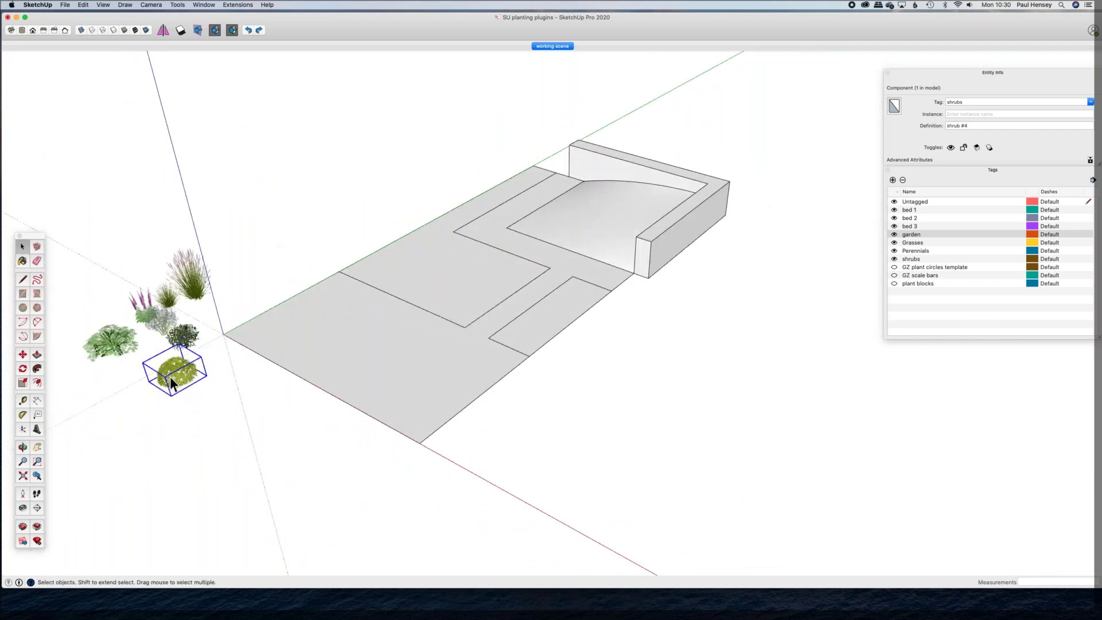
pyautogui.press('m')
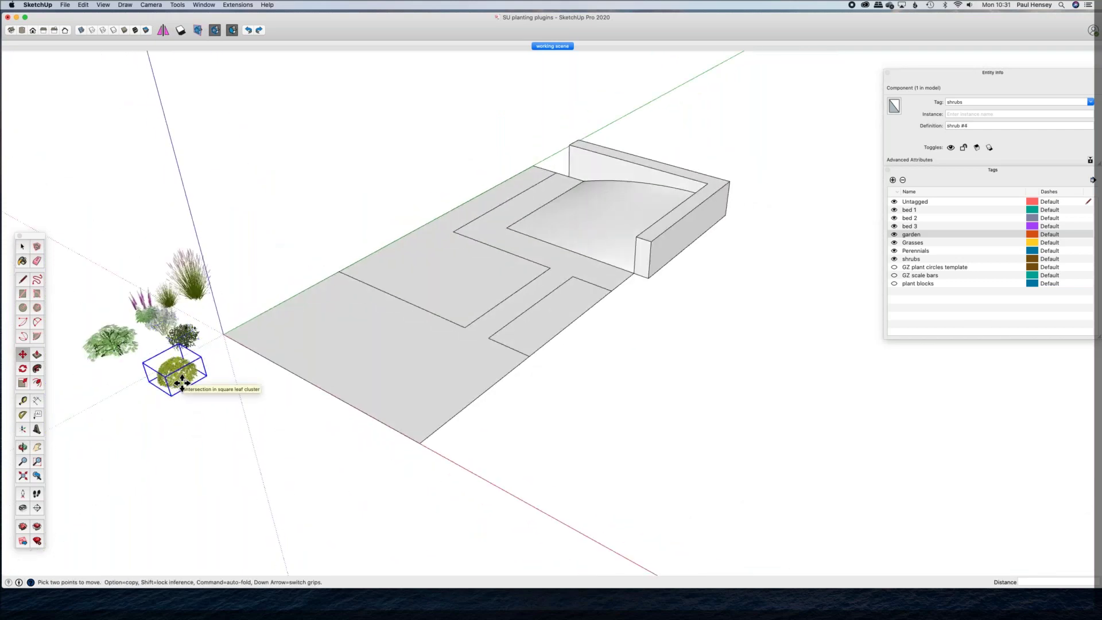
pyautogui.click(186, 381)
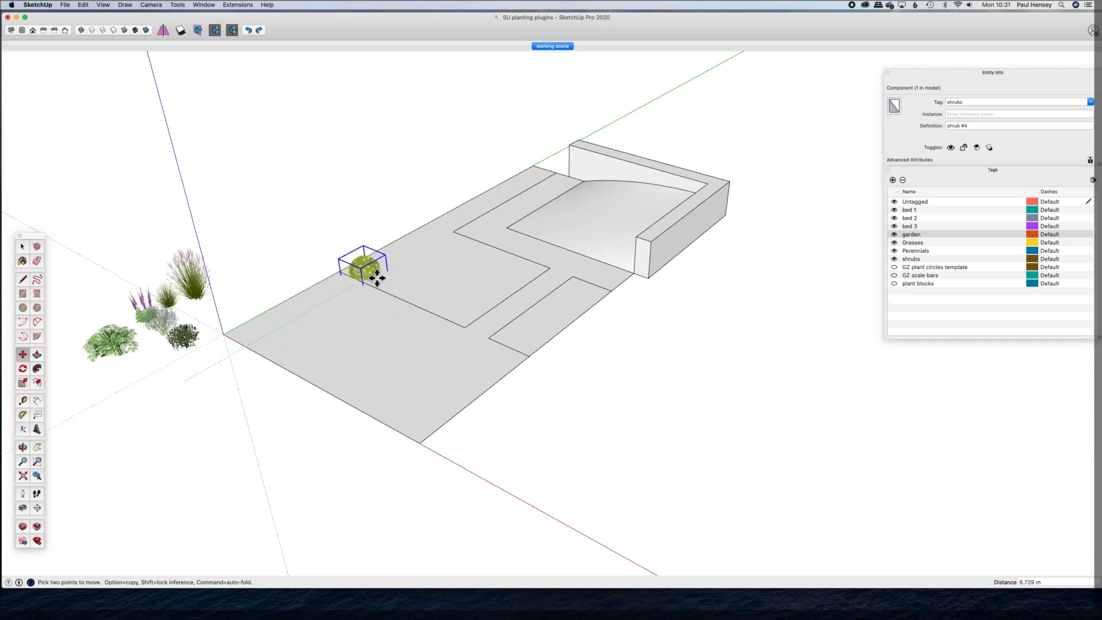
pyautogui.scroll(8, 363, 274)
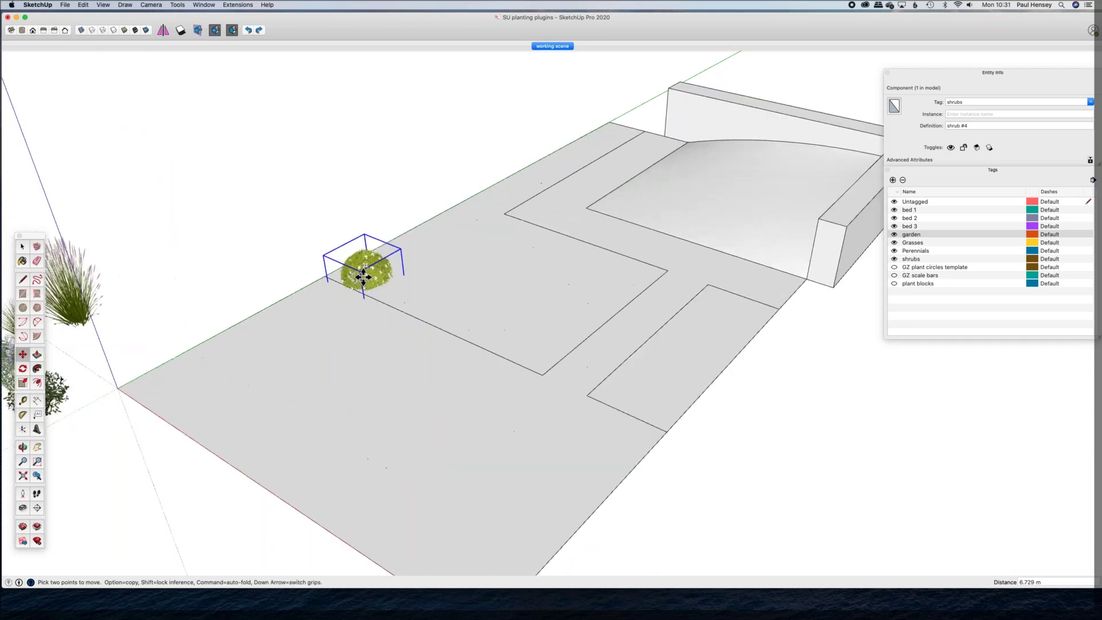
pyautogui.scroll(2, 364, 278)
pyautogui.moveTo(364, 298); pyautogui.dragTo(505, 276, button='middle')
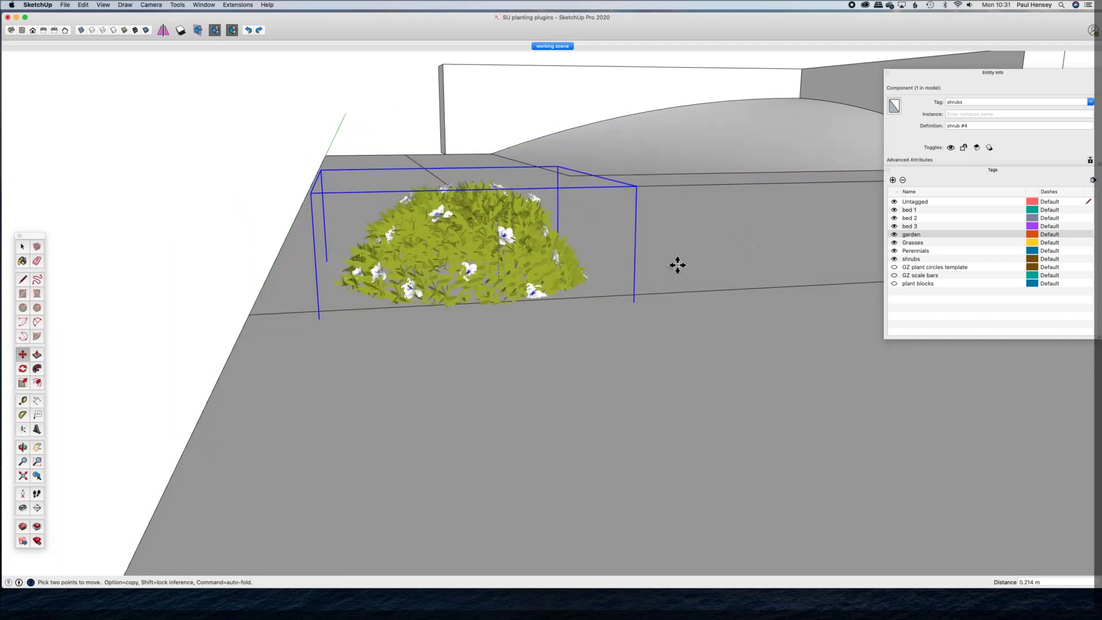
# Step: Examine from several angles how the lime-green shrub sits against the garden surface and its edge
pyautogui.moveTo(644, 279); pyautogui.dragTo(645, 278, button='middle')
pyautogui.scroll(4, 448, 180)
pyautogui.scroll(-3, 386, 109)
pyautogui.moveTo(310, 421); pyautogui.dragTo(293, 423, button='middle')
pyautogui.scroll(-5, 394, 344)
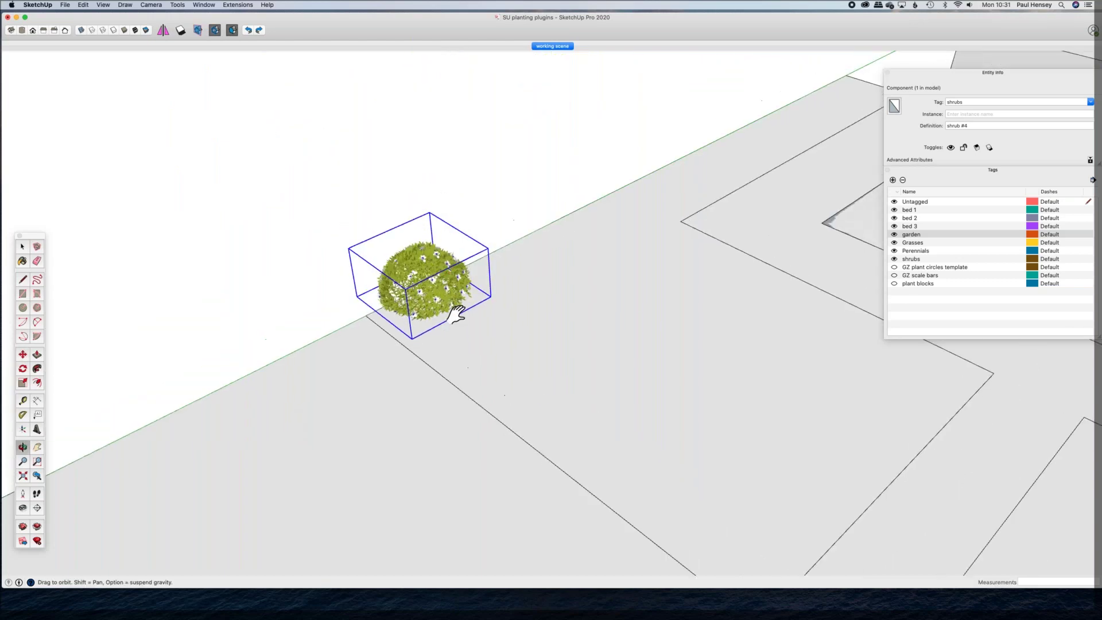
pyautogui.moveTo(478, 316); pyautogui.dragTo(320, 295, button='middle')
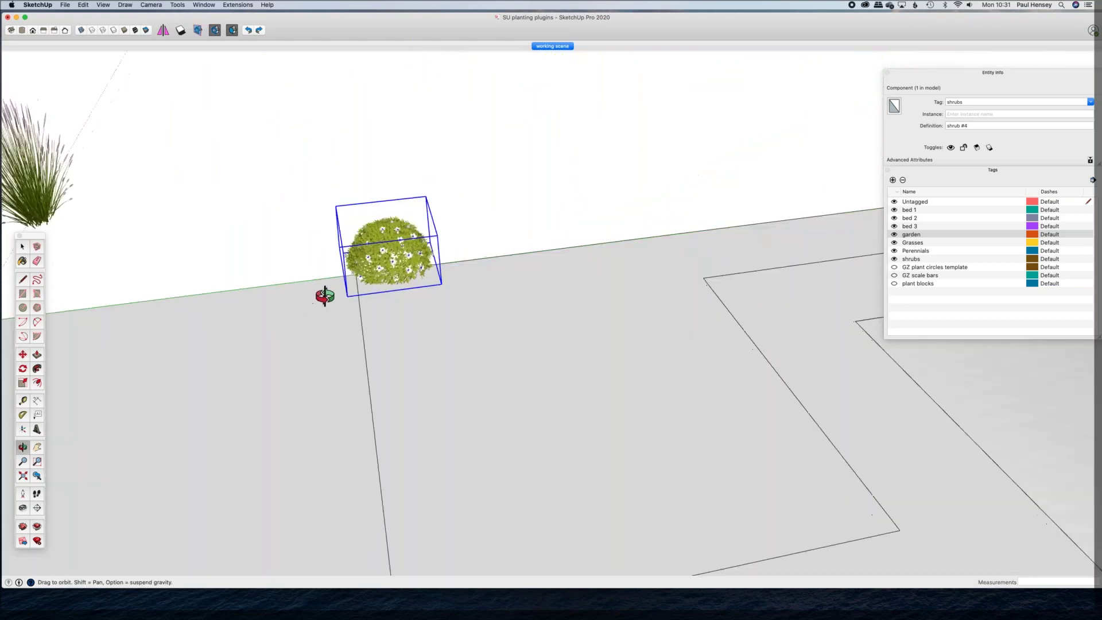
pyautogui.moveTo(433, 322); pyautogui.dragTo(438, 296, button='middle')
pyautogui.scroll(-3, 442, 293)
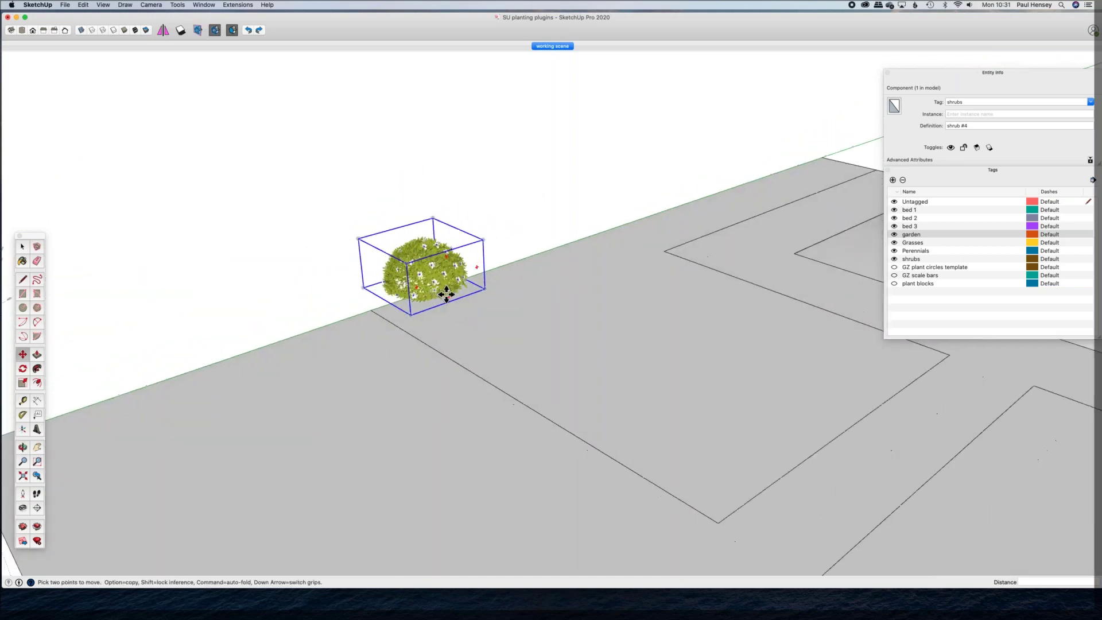
# Step: Undo the lime-green shrub's move onto the garden edge and clear the selection
pyautogui.press('q')
pyautogui.click(448, 291)
pyautogui.click(449, 291)
pyautogui.press('m')
pyautogui.press('Escape')
pyautogui.scroll(-6, 450, 291)
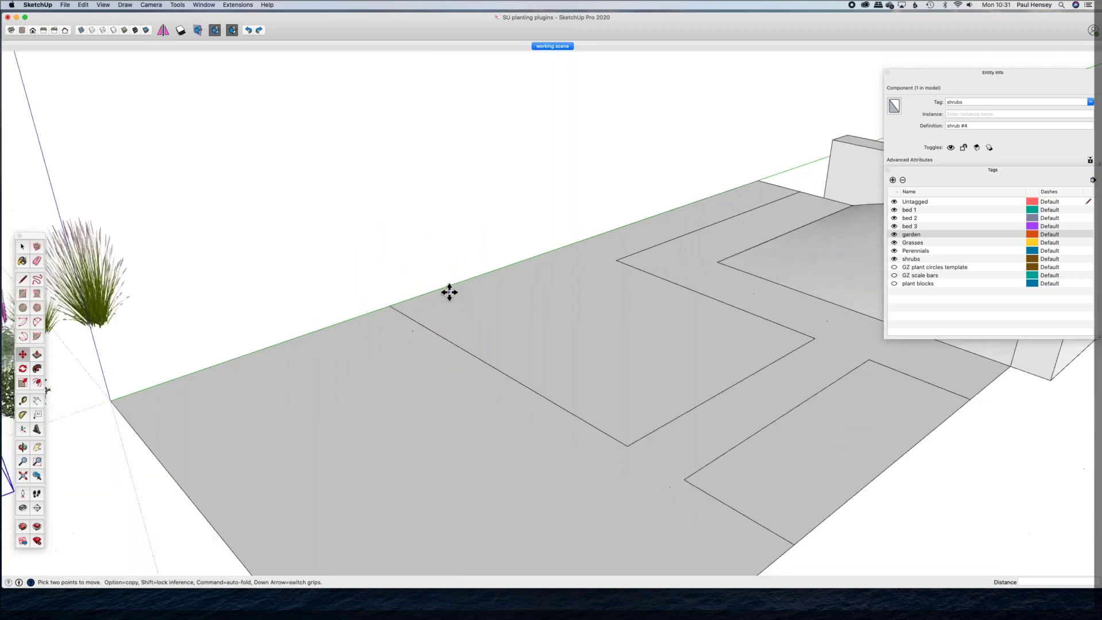
pyautogui.press('space')
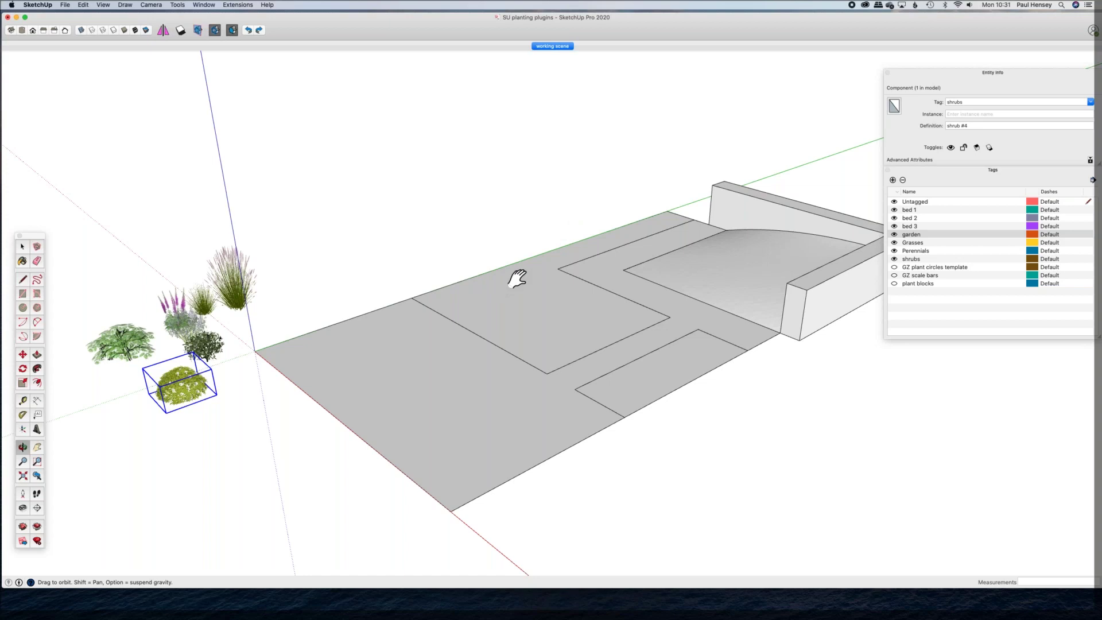
pyautogui.click(187, 522)
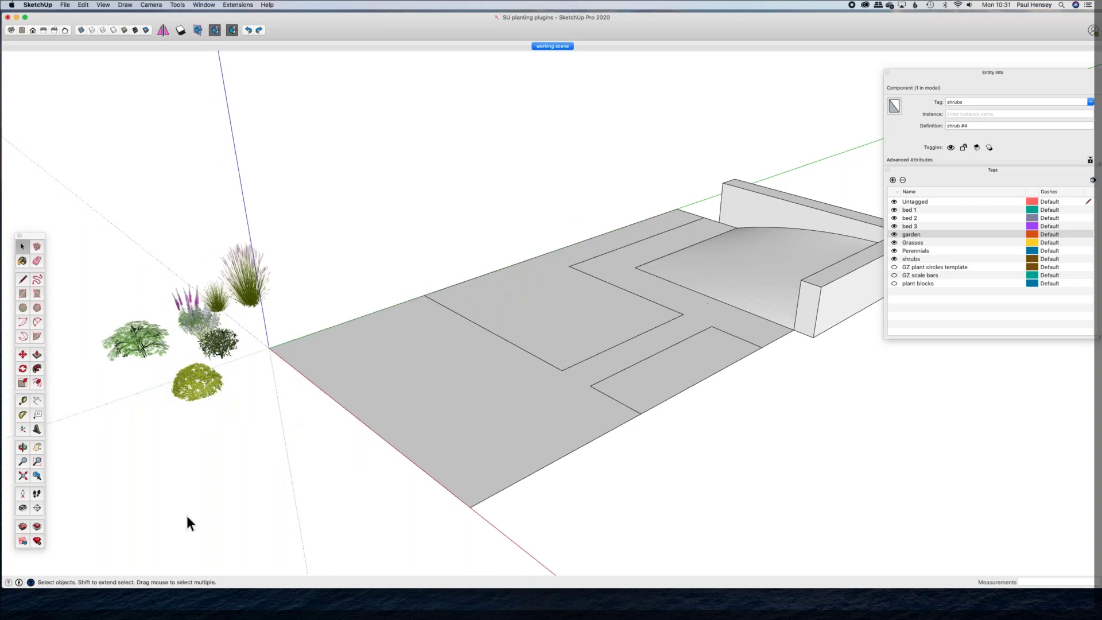
# Step: Try to move the lime-green shrub from a point near its base onto the garden's near corner, then undo it
pyautogui.click(191, 385)
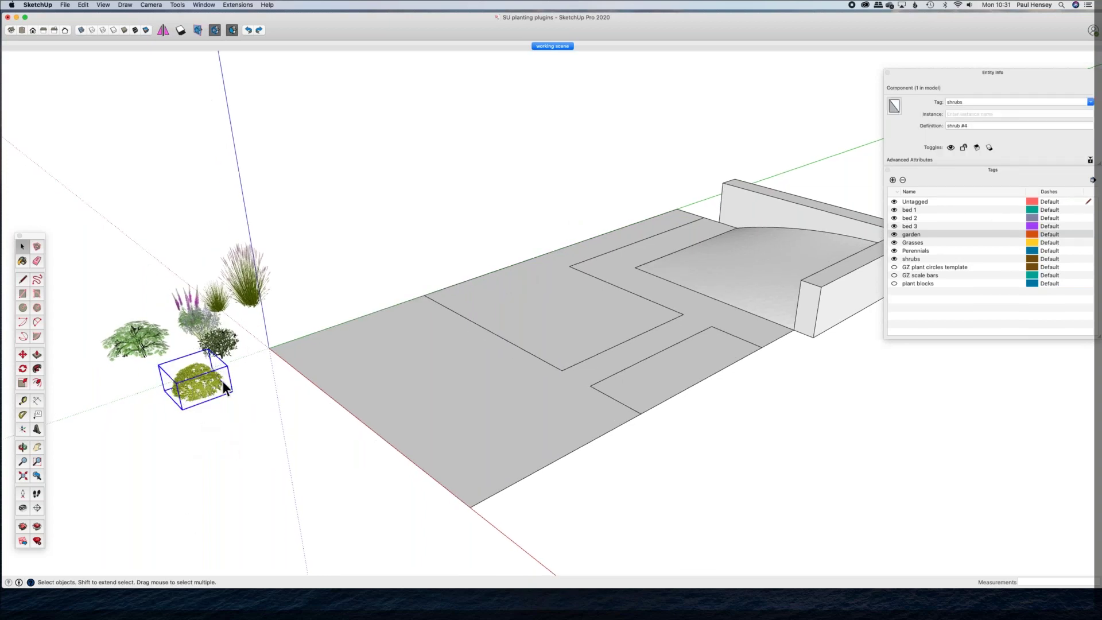
pyautogui.press('q')
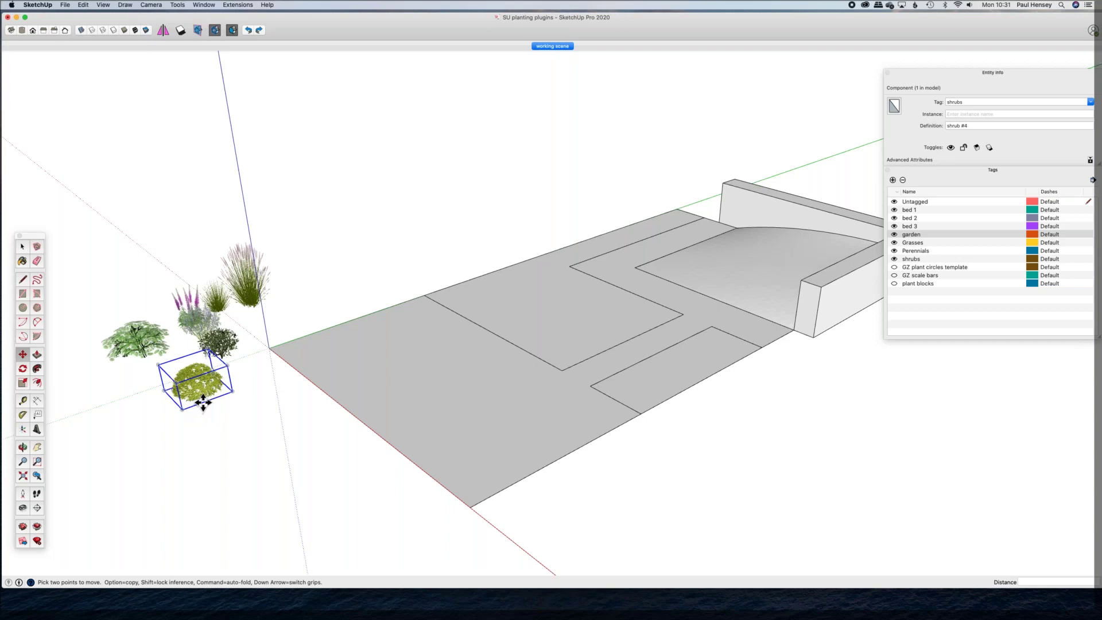
pyautogui.press('m')
pyautogui.scroll(5, 208, 405)
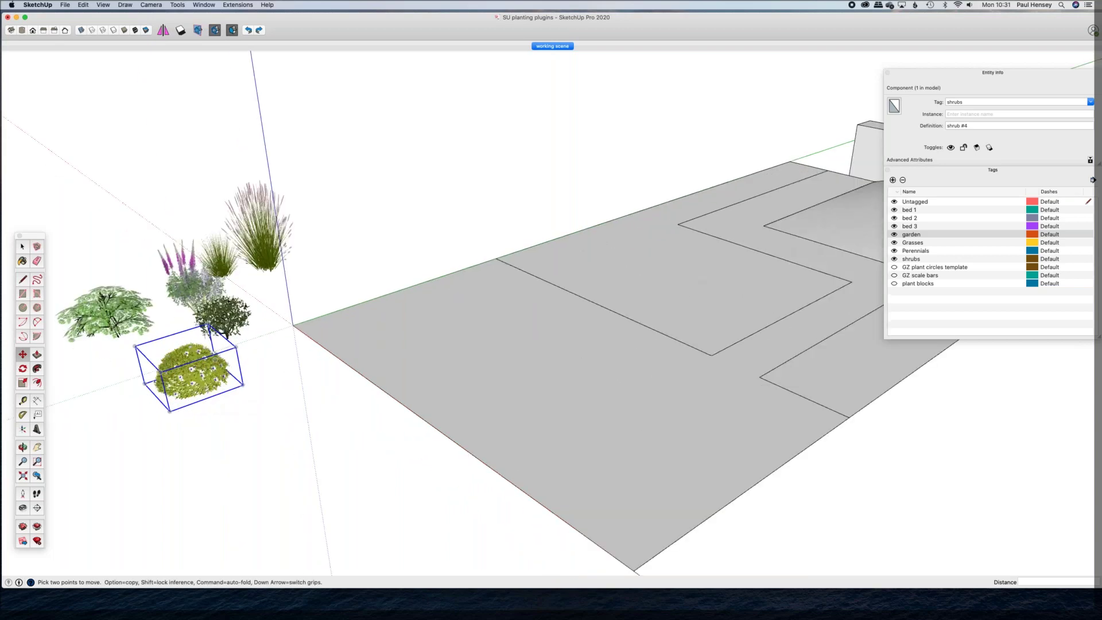
pyautogui.scroll(6, 195, 415)
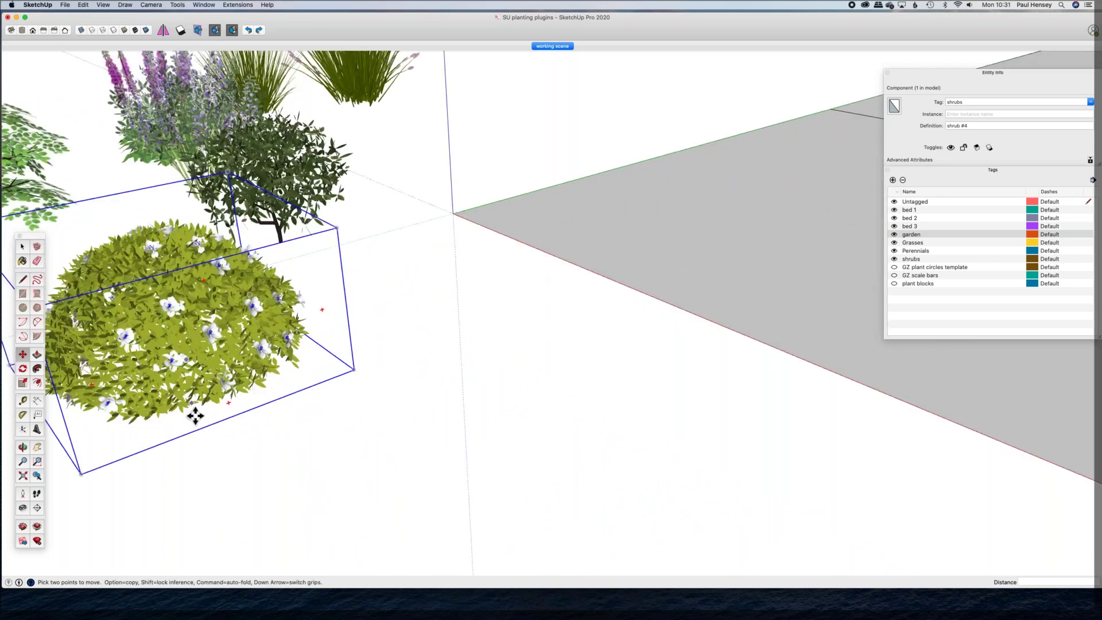
pyautogui.click(196, 415)
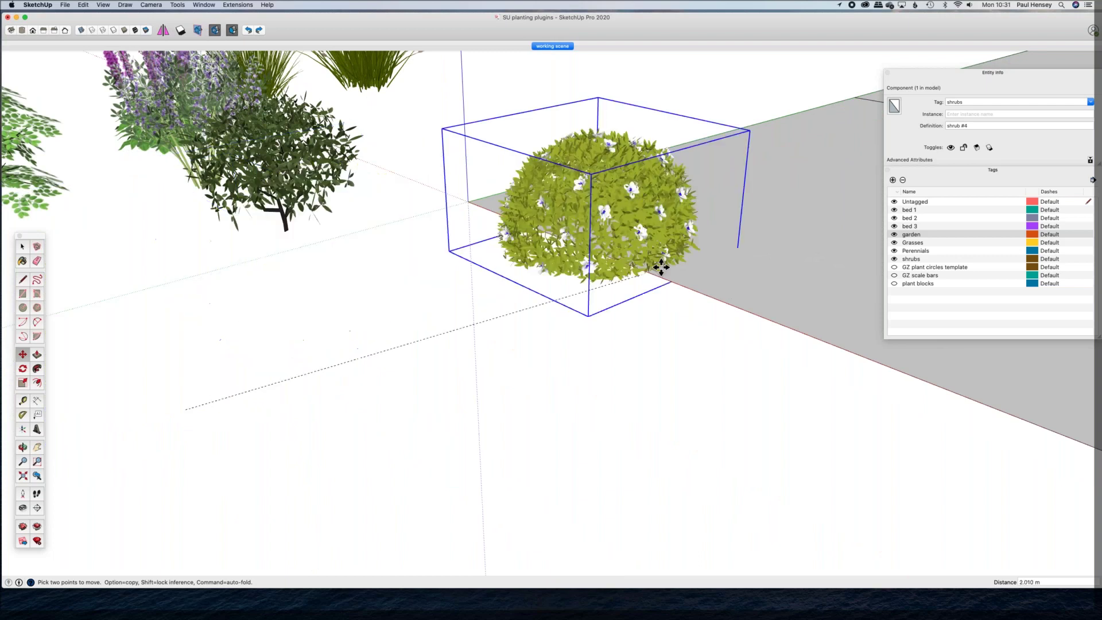
pyautogui.moveTo(685, 282); pyautogui.dragTo(593, 253, button='middle')
pyautogui.click(593, 253)
pyautogui.press('super+z')
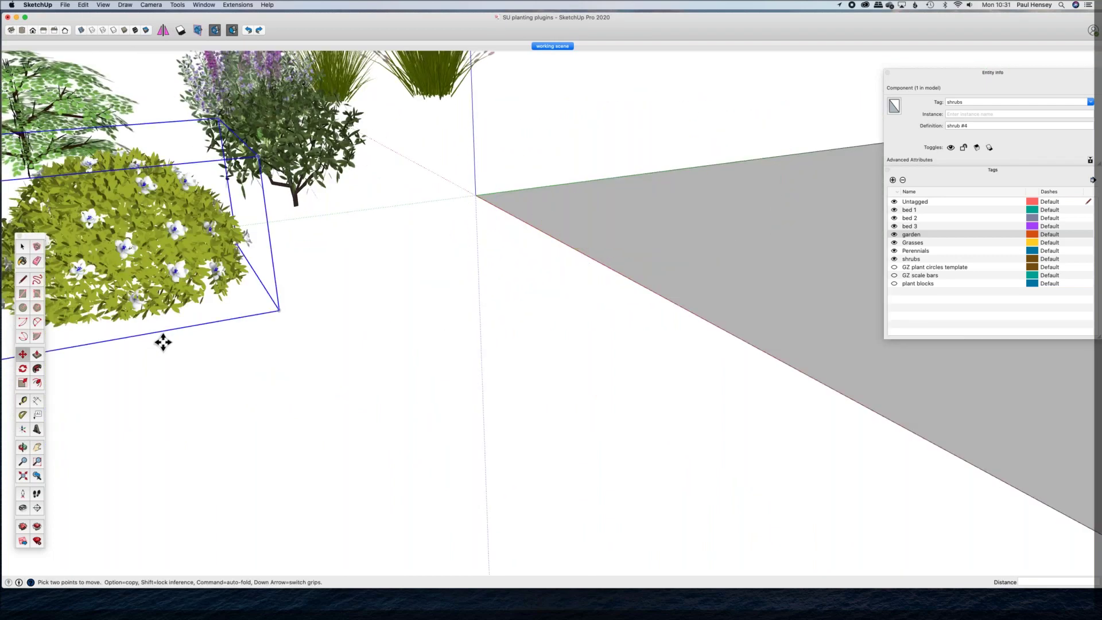
# Step: Move the lime-green shrub onto the garden's near corner, then shift it about 1.12 m further across the surface
pyautogui.click(213, 331)
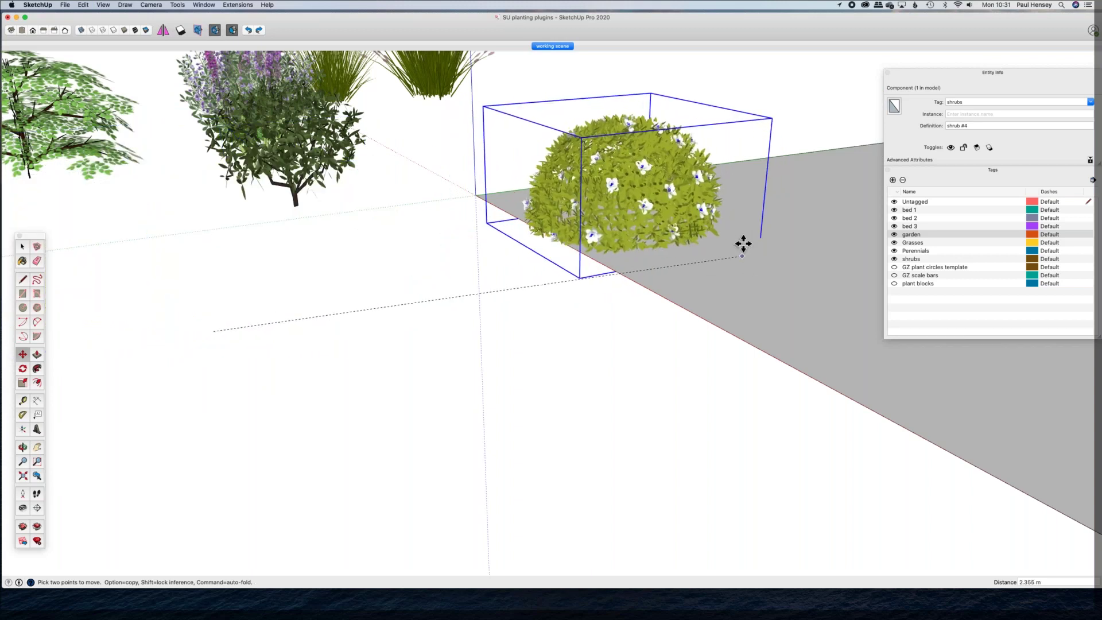
pyautogui.click(722, 239)
pyautogui.moveTo(727, 268); pyautogui.dragTo(763, 247, button='middle')
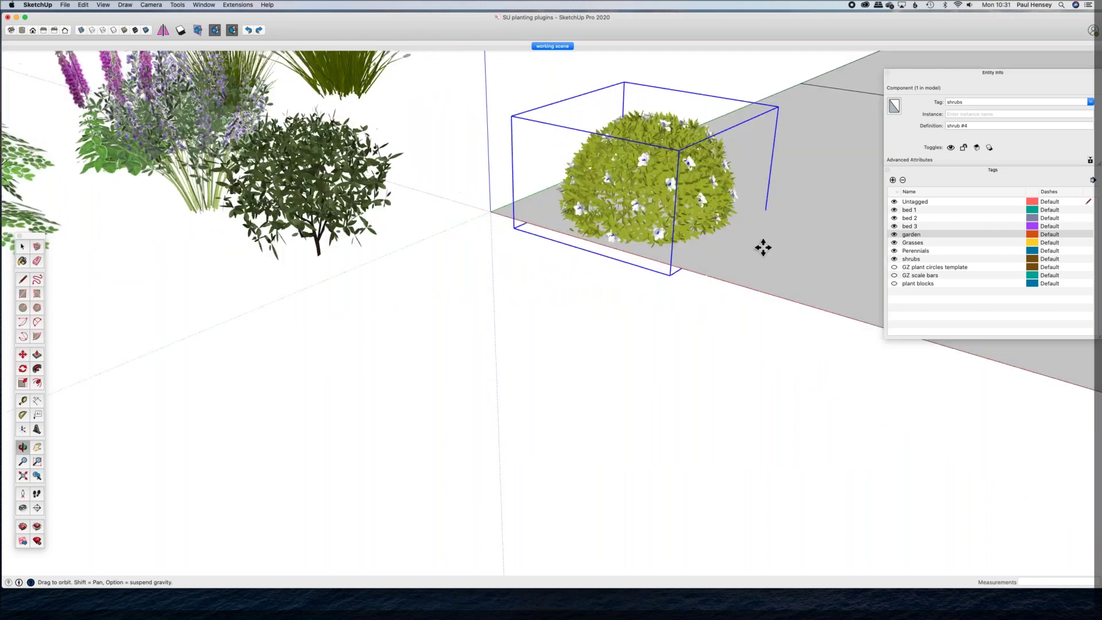
pyautogui.click(750, 246)
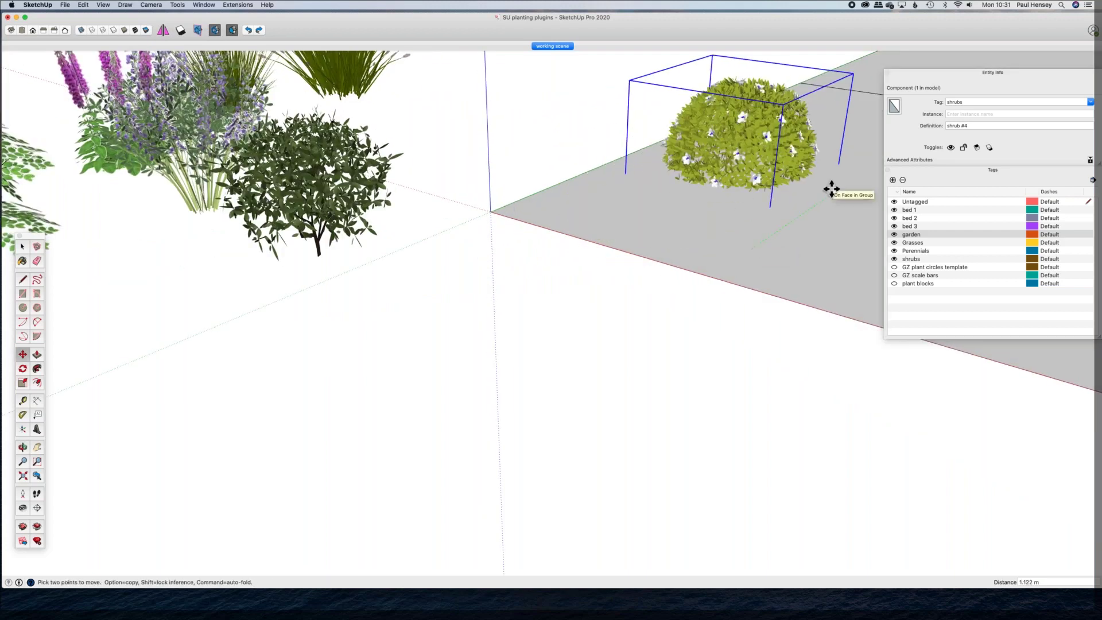
pyautogui.click(832, 188)
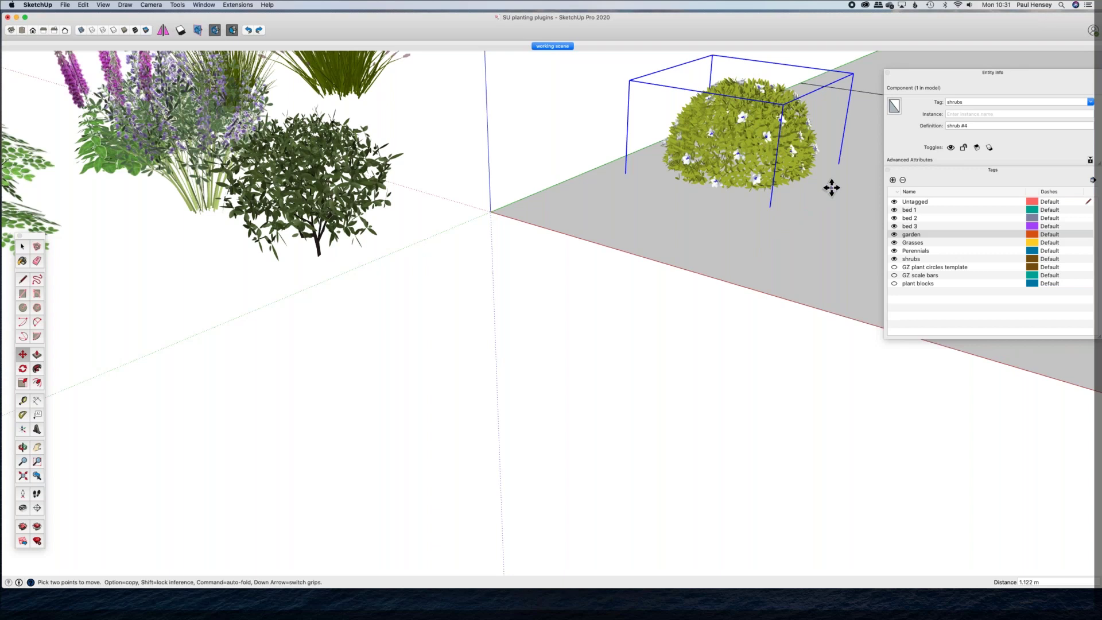
# Step: Check the lime-green shrub's position on the garden, then undo its moves to return it beside the other plants
pyautogui.scroll(-5, 795, 197)
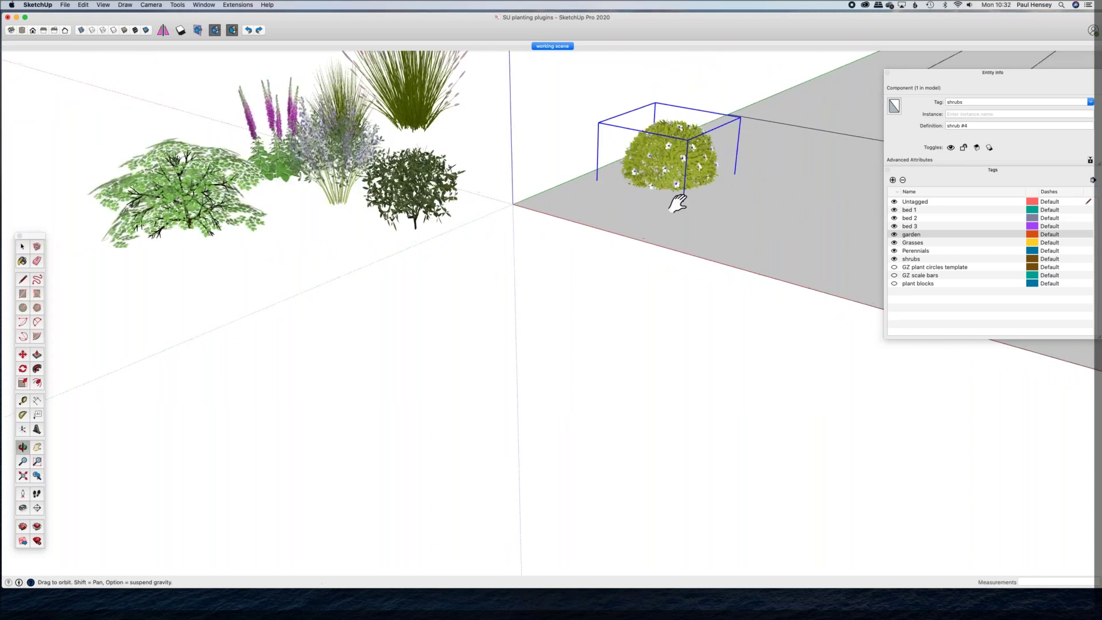
pyautogui.keyDown('shift'); pyautogui.moveTo(677, 197); pyautogui.dragTo(561, 214, button='middle'); pyautogui.keyUp('shift')
pyautogui.scroll(2, 549, 214)
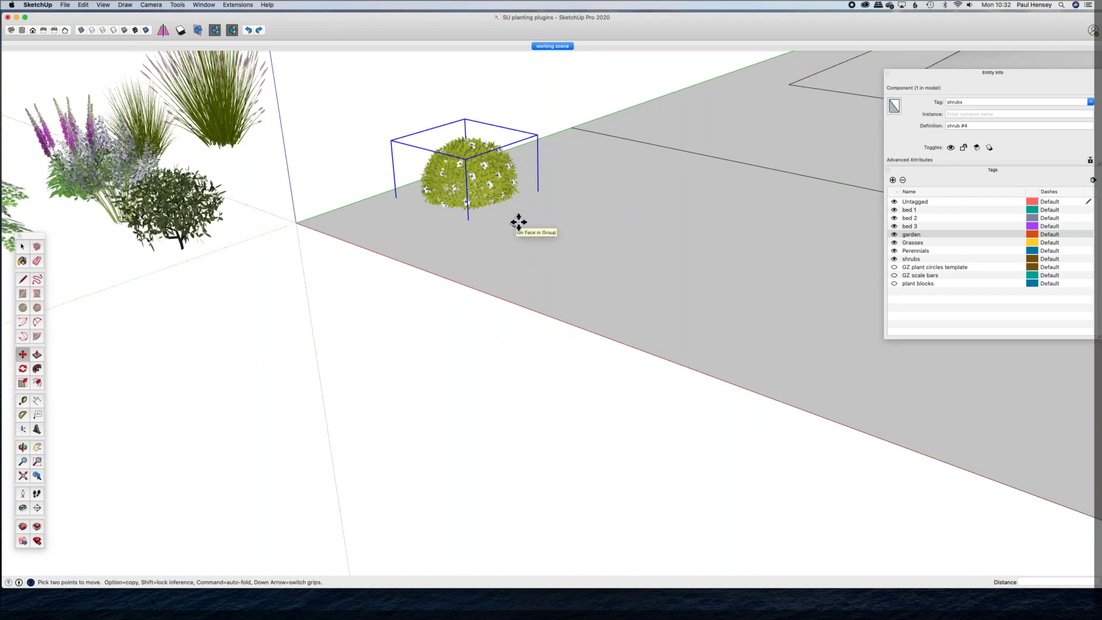
pyautogui.press('super+z')
pyautogui.moveTo(523, 224); pyautogui.dragTo(231, 315)
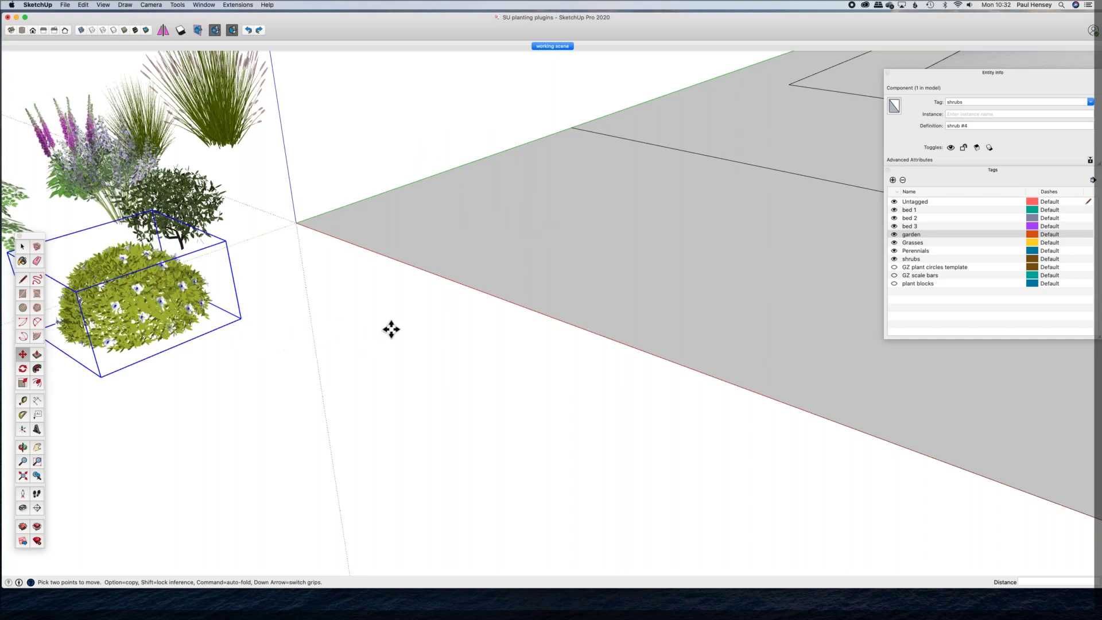
# Step: Move the lime-green shrub by the lower near corner of its bounding box about 2.74 m onto the garden's near corner
pyautogui.press('o')
pyautogui.moveTo(582, 304); pyautogui.dragTo(610, 332)
pyautogui.press('space')
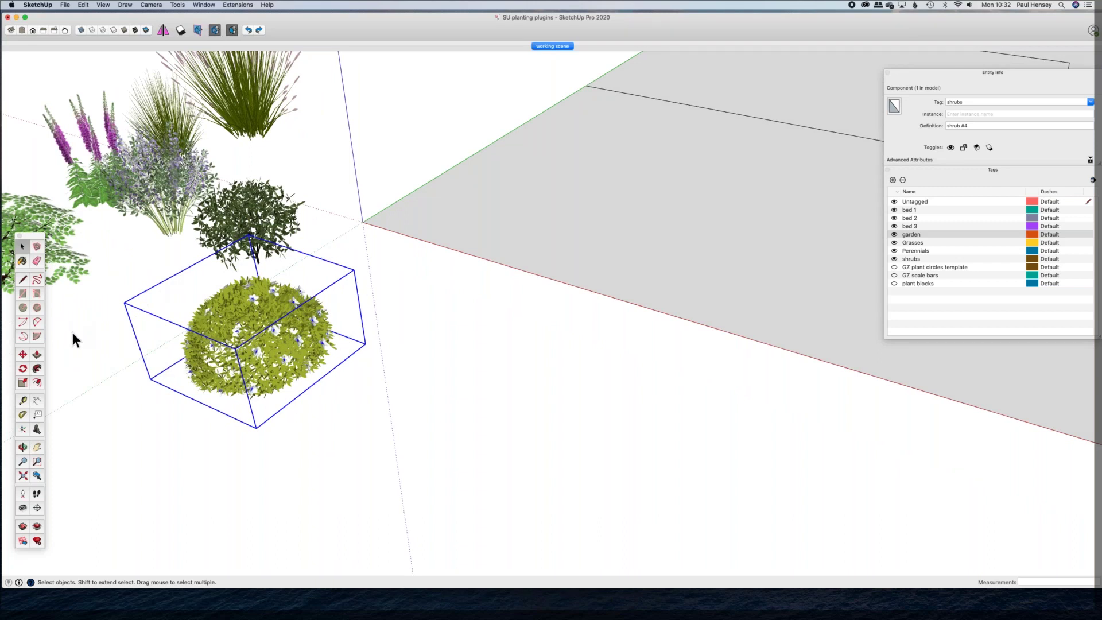
pyautogui.press('m')
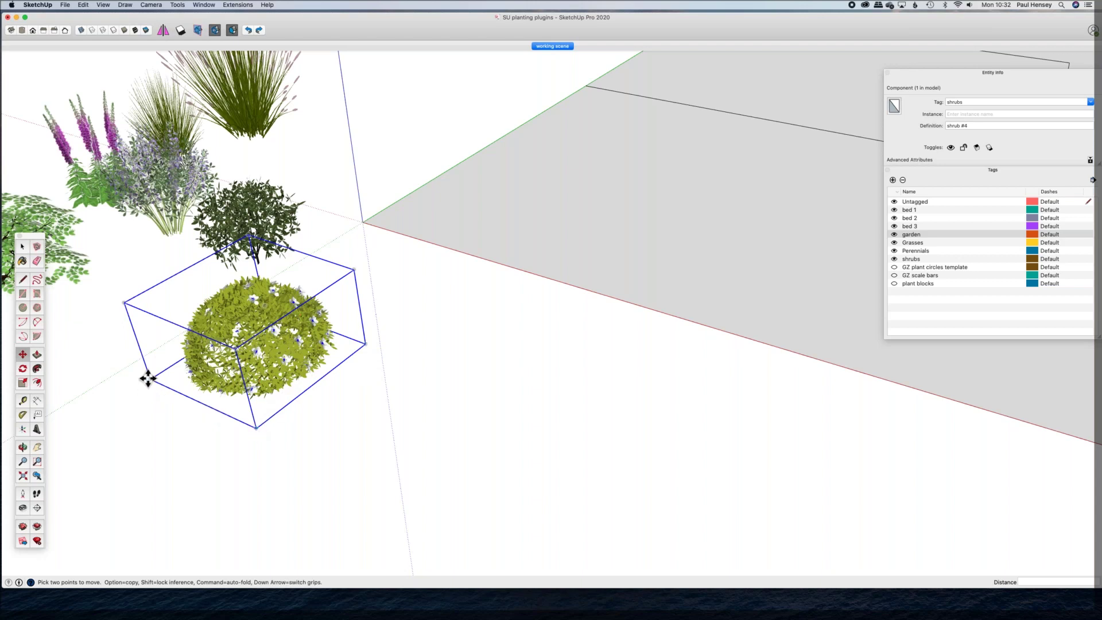
pyautogui.click(258, 428)
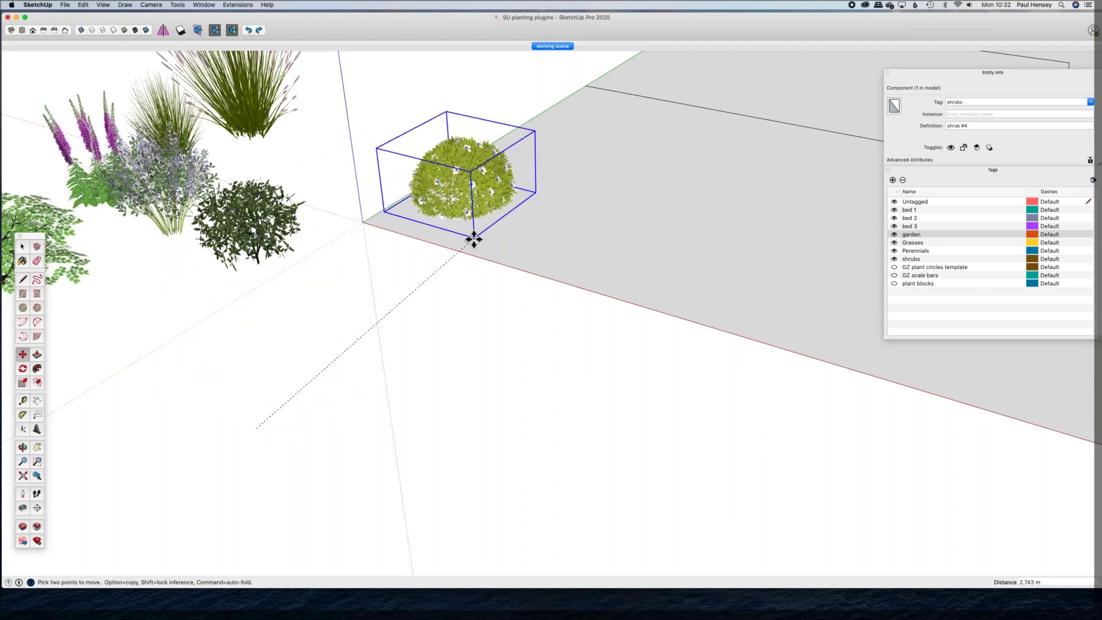
pyautogui.click(480, 240)
# Step: Examine the lime-green shrub's placement on the garden from several angles, clearing the selection, and compare it with the other plants
pyautogui.press('o')
pyautogui.moveTo(560, 205); pyautogui.dragTo(660, 172)
pyautogui.press('m')
pyautogui.scroll(10, 418, 287)
pyautogui.scroll(-8, 330, 425)
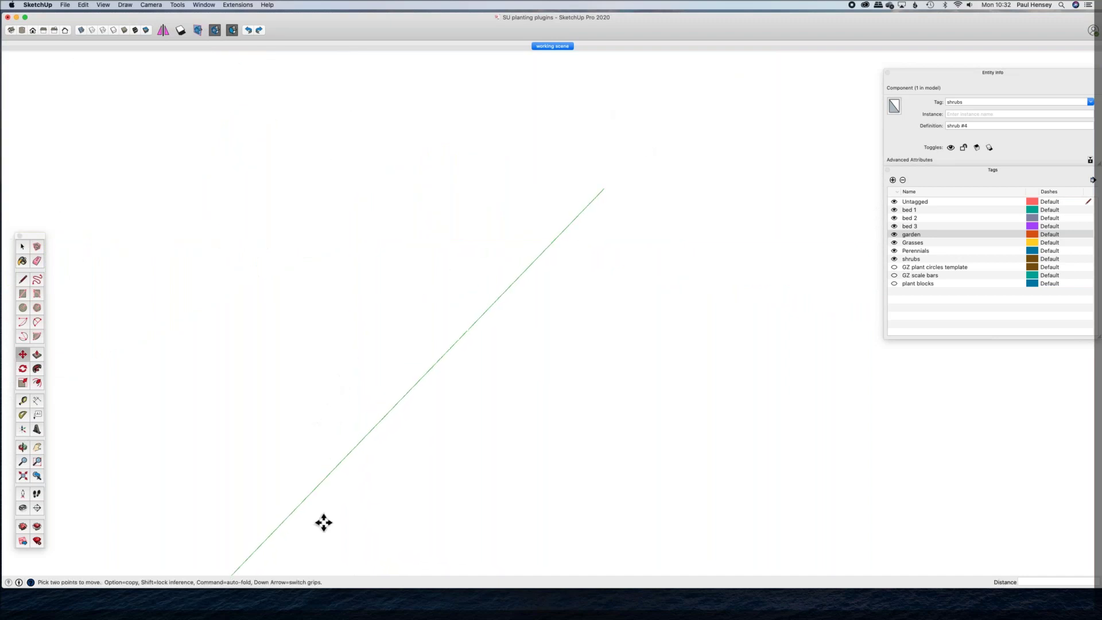
pyautogui.keyDown('shift'); pyautogui.moveTo(356, 475); pyautogui.dragTo(413, 394, button='middle'); pyautogui.keyUp('shift')
pyautogui.scroll(4, 413, 394)
pyautogui.scroll(6, 406, 396)
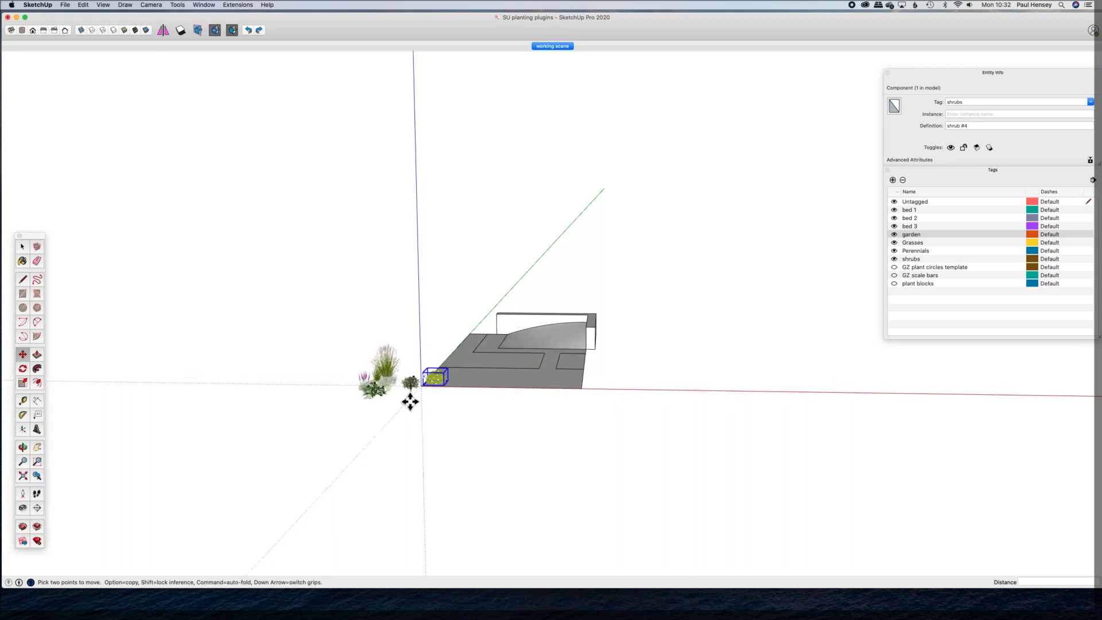
pyautogui.moveTo(406, 396); pyautogui.dragTo(593, 386, button='middle')
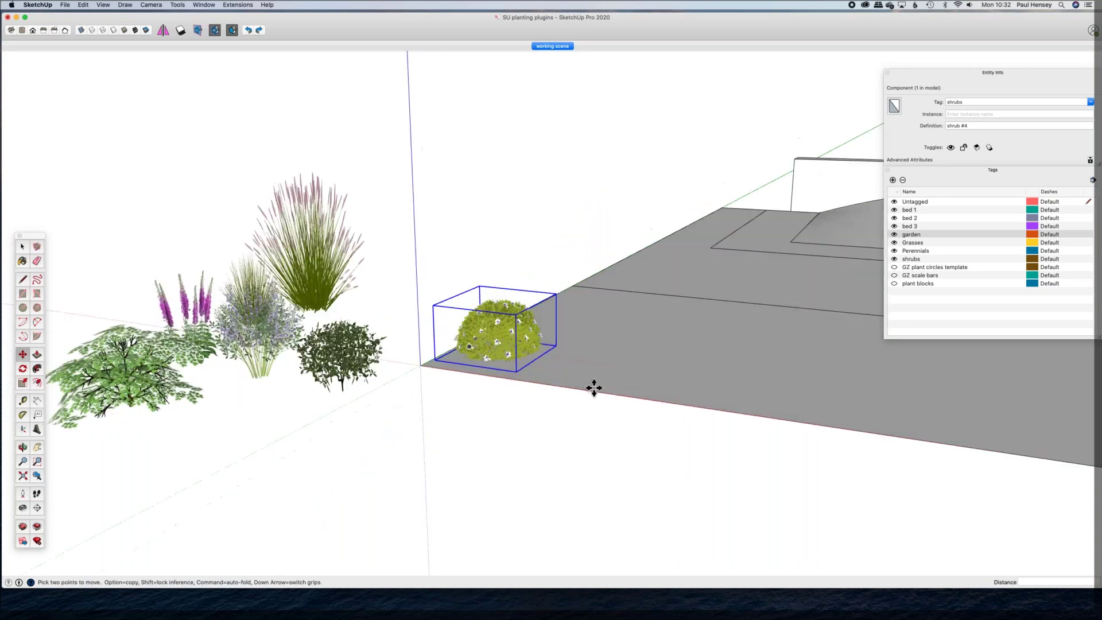
pyautogui.press('space')
pyautogui.click(513, 254)
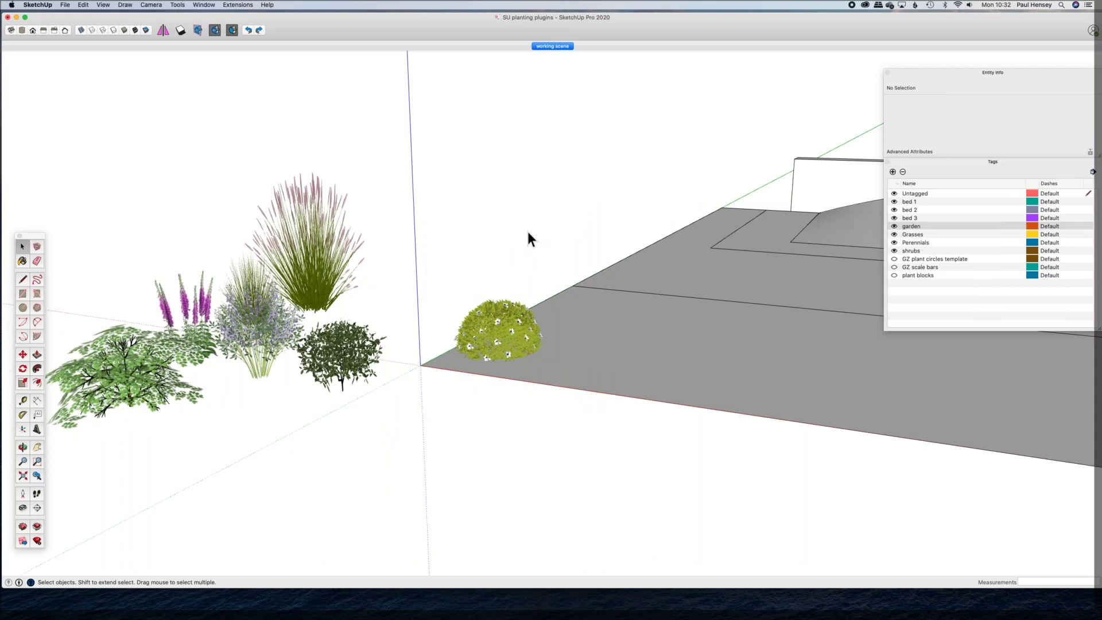
pyautogui.moveTo(529, 246); pyautogui.dragTo(434, 409, button='middle')
pyautogui.scroll(-4, 372, 322)
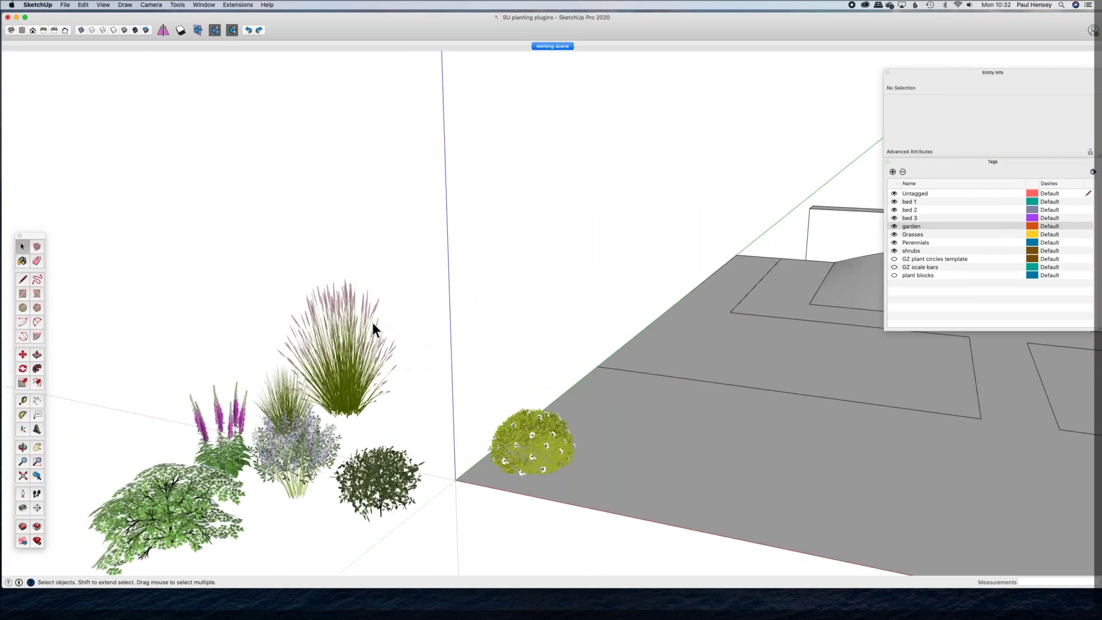
pyautogui.moveTo(372, 322); pyautogui.dragTo(479, 308, button='middle')
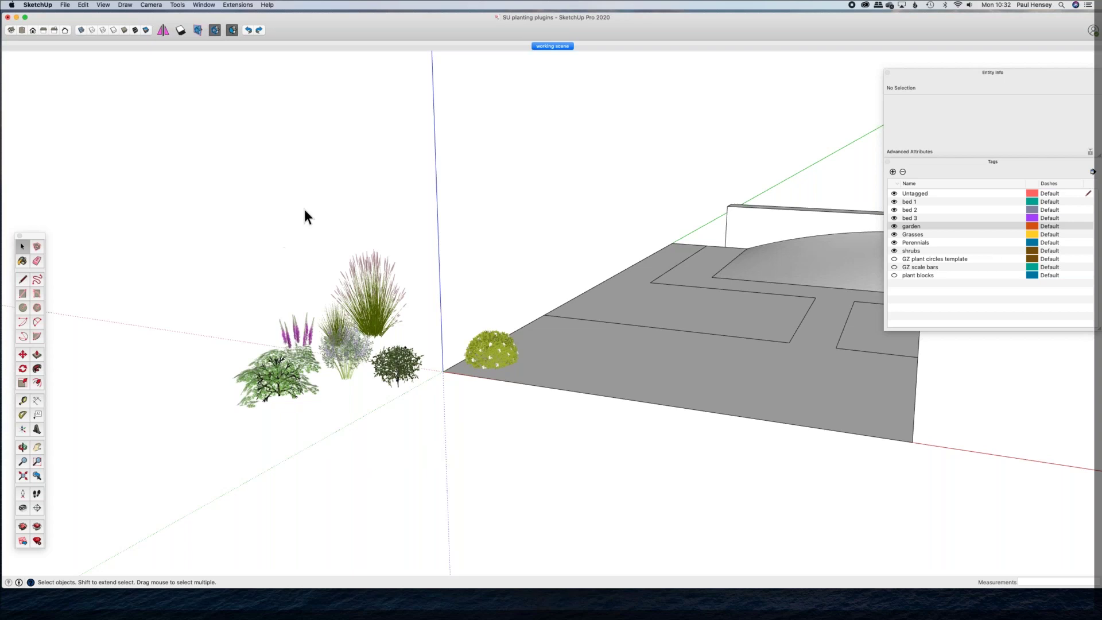
pyautogui.moveTo(400, 297); pyautogui.dragTo(660, 309, button='middle')
pyautogui.press('space')
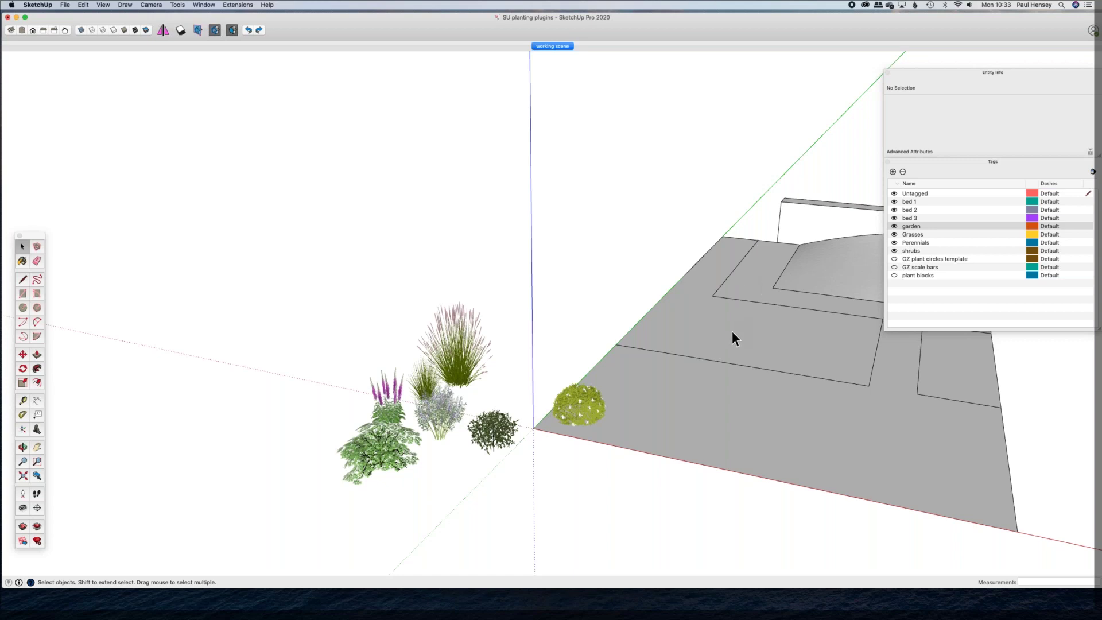
# Step: Inspect the two rectangular planting beds nearest the garden's front, display the model shaded without textures, and clear the selection
pyautogui.click(851, 354)
pyautogui.click(942, 387)
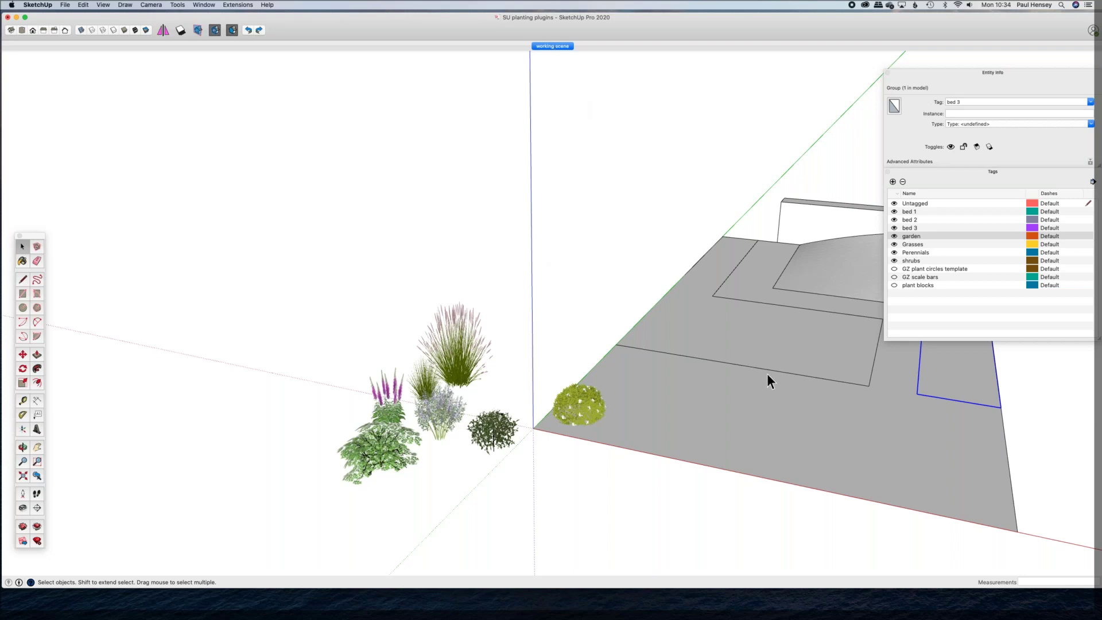
pyautogui.moveTo(775, 389); pyautogui.dragTo(510, 387, button='middle')
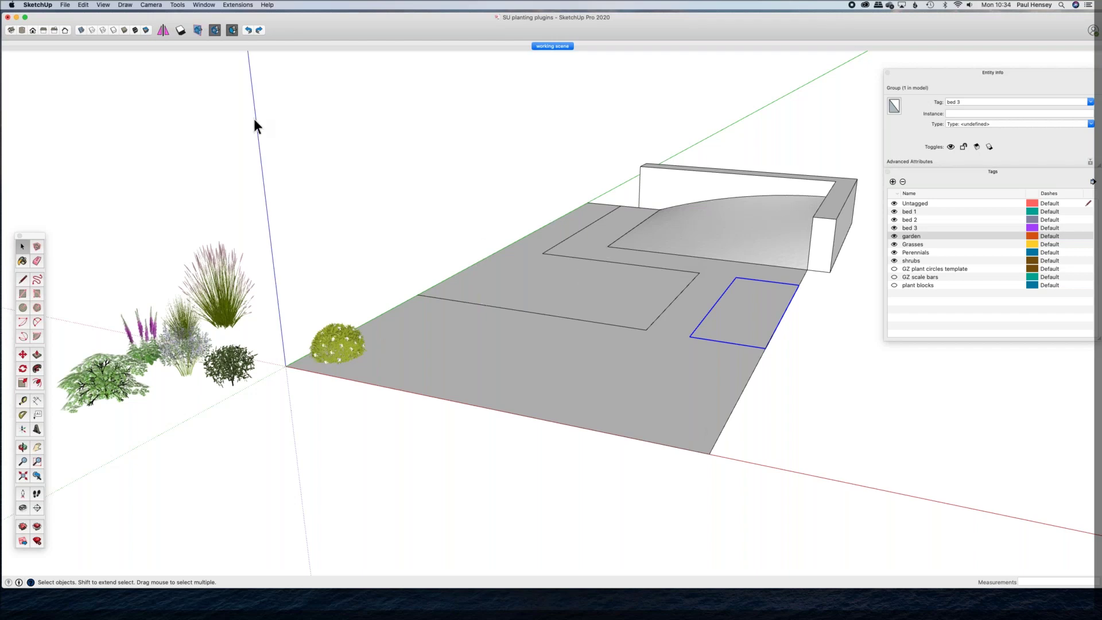
pyautogui.click(124, 31)
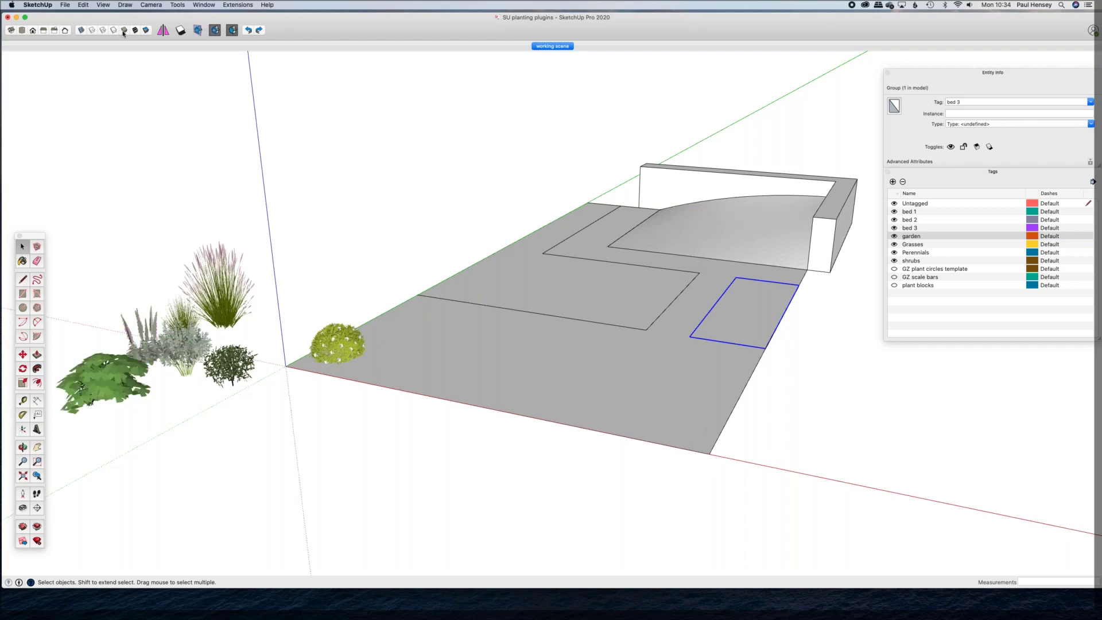
pyautogui.click(855, 421)
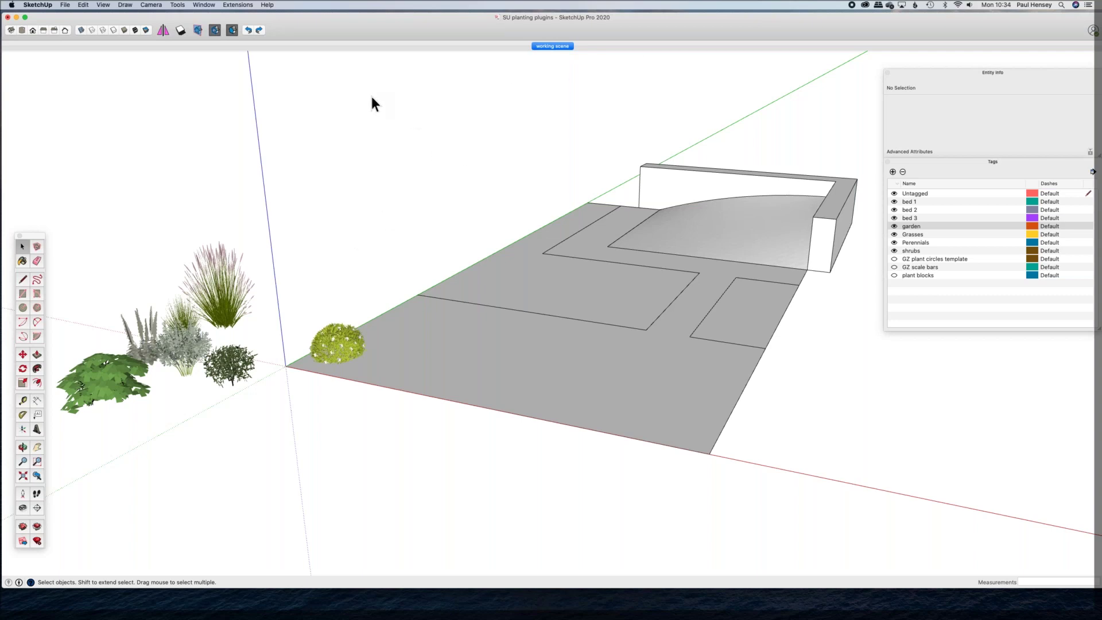
pyautogui.click(224, 266)
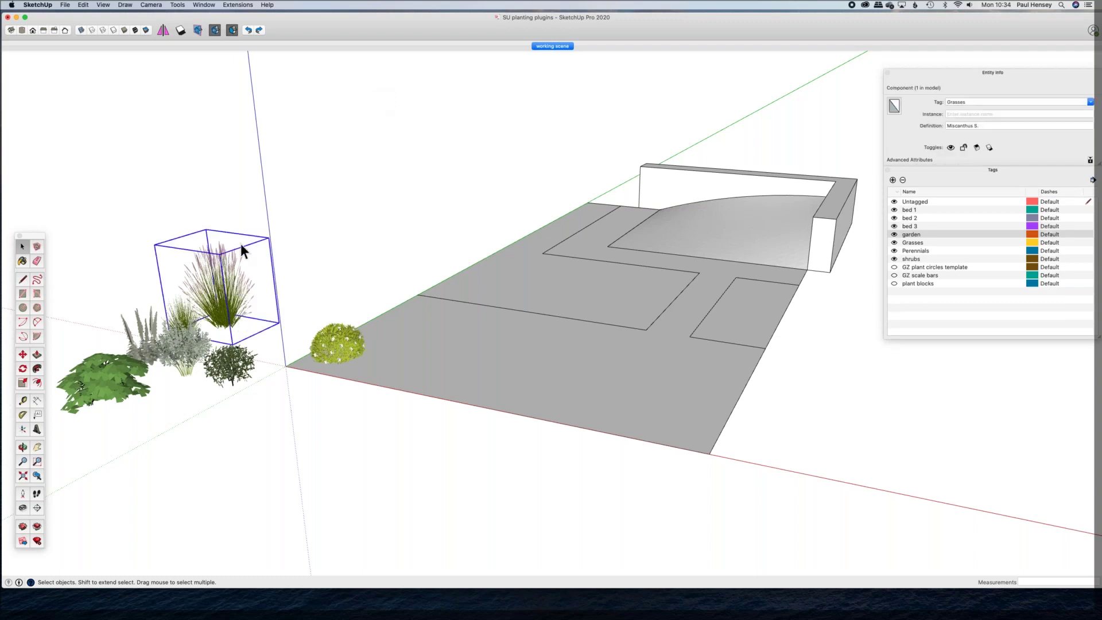
pyautogui.keyDown('shift'); pyautogui.moveTo(293, 249); pyautogui.dragTo(495, 230, button='middle'); pyautogui.keyUp('shift')
pyautogui.moveTo(310, 304); pyautogui.dragTo(354, 152, button='middle')
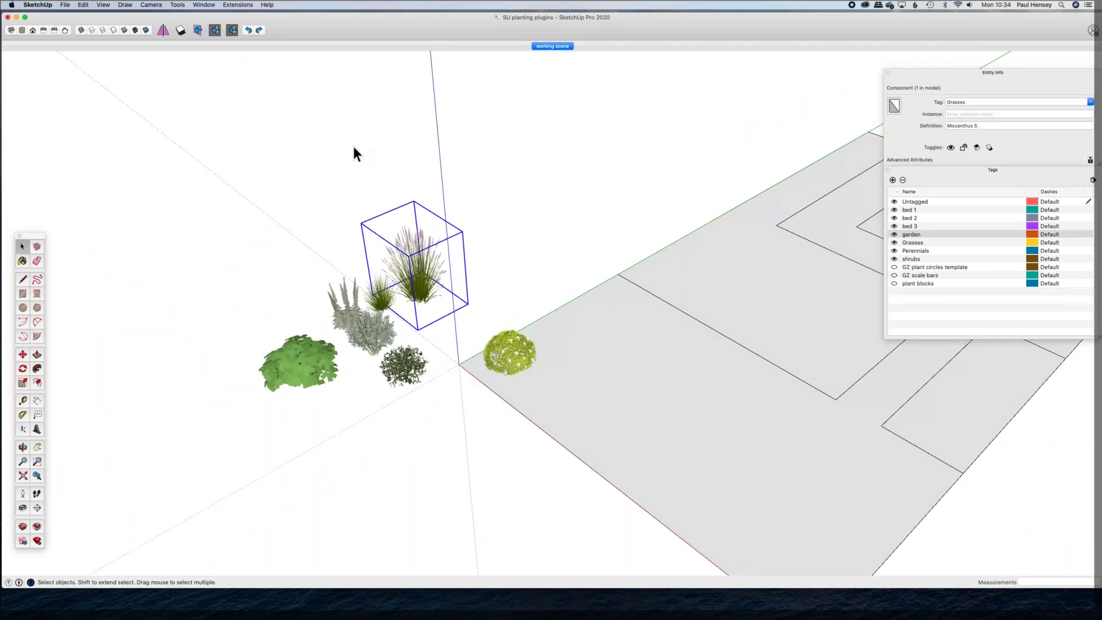
pyautogui.press('s')
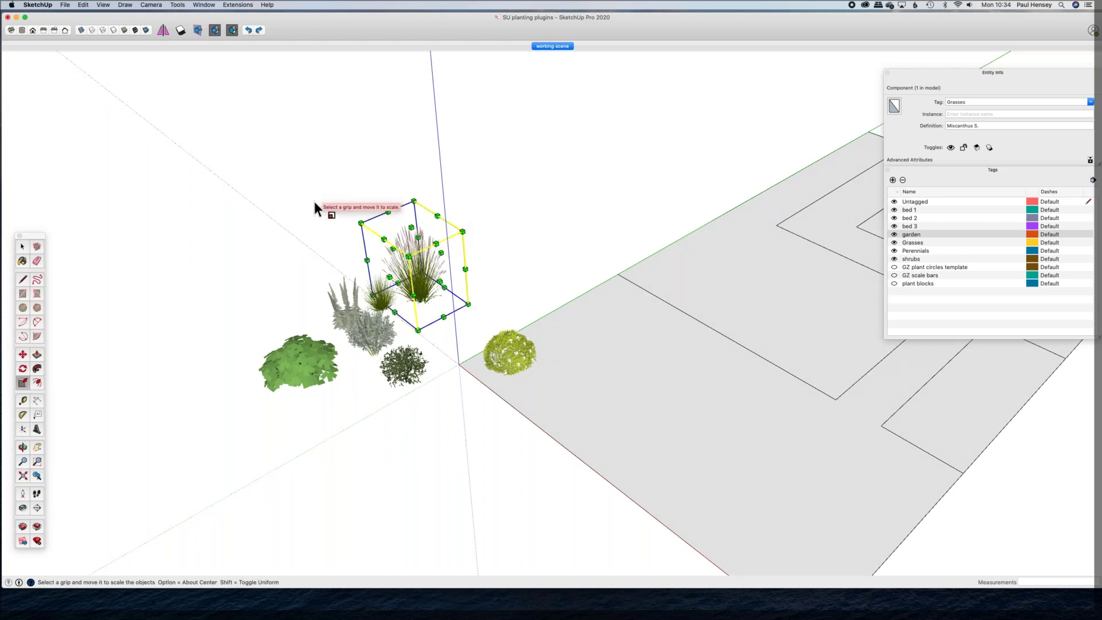
pyautogui.press('space')
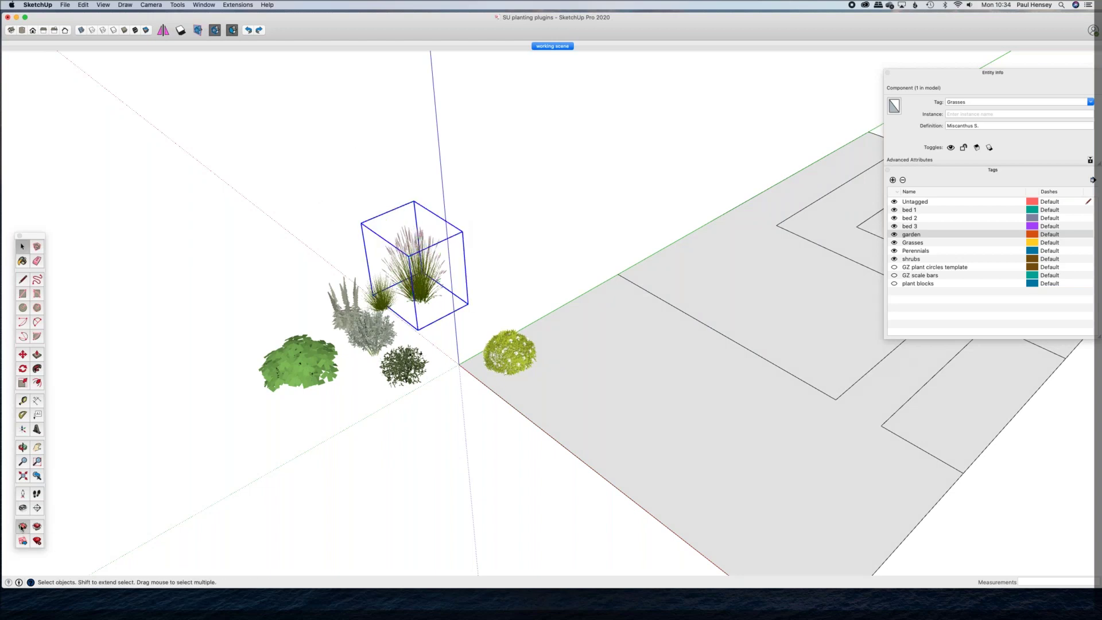
# Step: Search the 3D Warehouse for "tree"
pyautogui.click(21, 526)
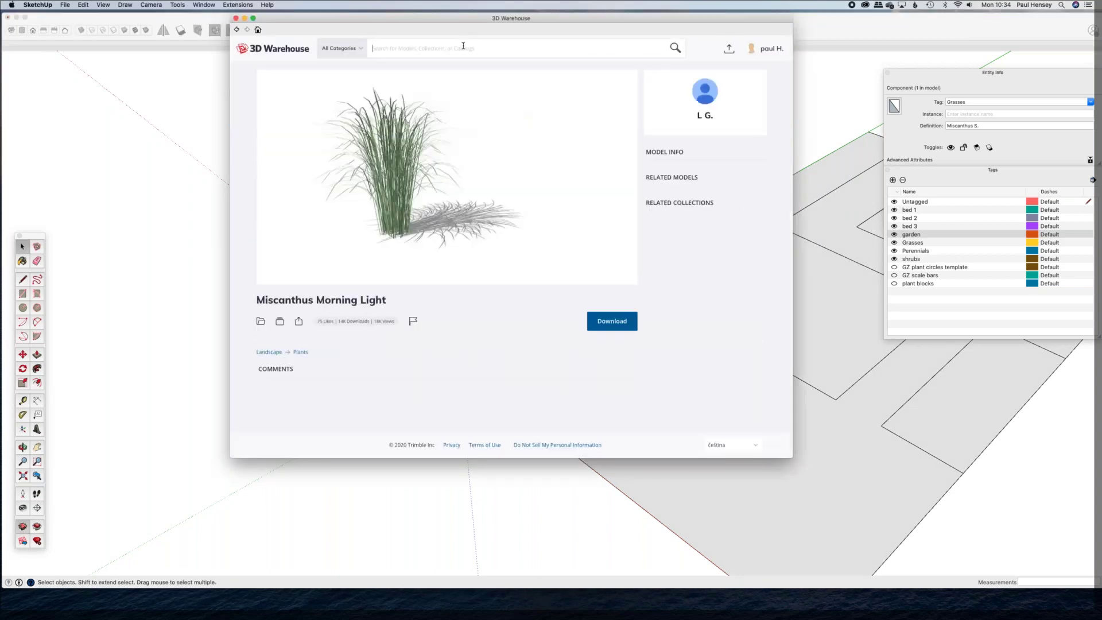
pyautogui.click(463, 45)
pyautogui.write('tree')
pyautogui.press('Return')
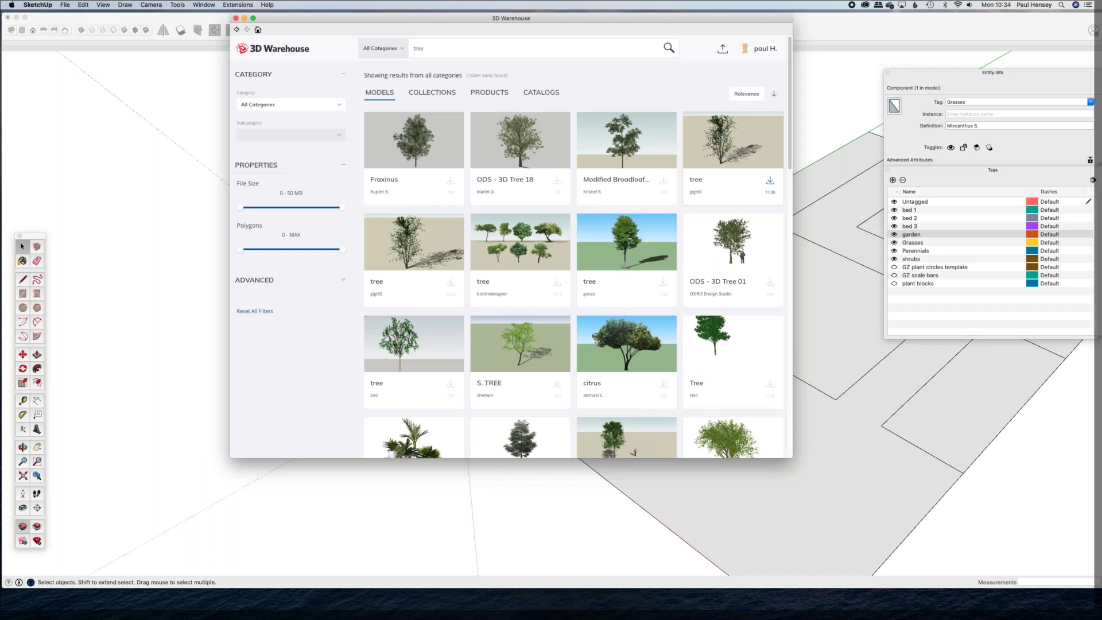
# Step: Download the multi-stemmed model named "tree" from the first row of results into the model and place it on the garden
pyautogui.click(770, 180)
pyautogui.click(585, 223)
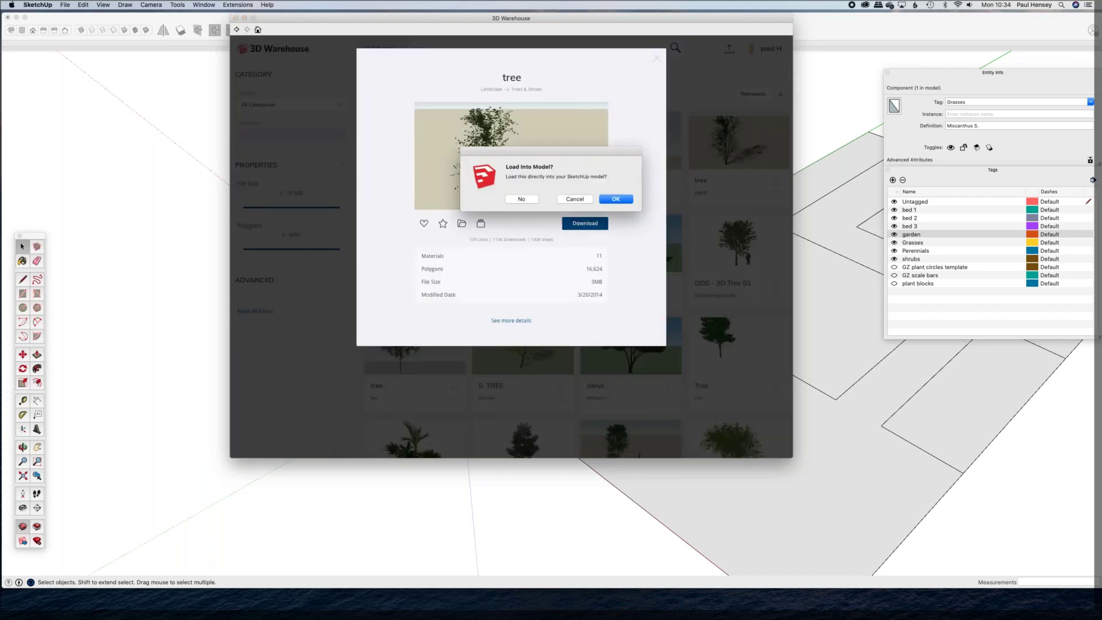
pyautogui.click(615, 200)
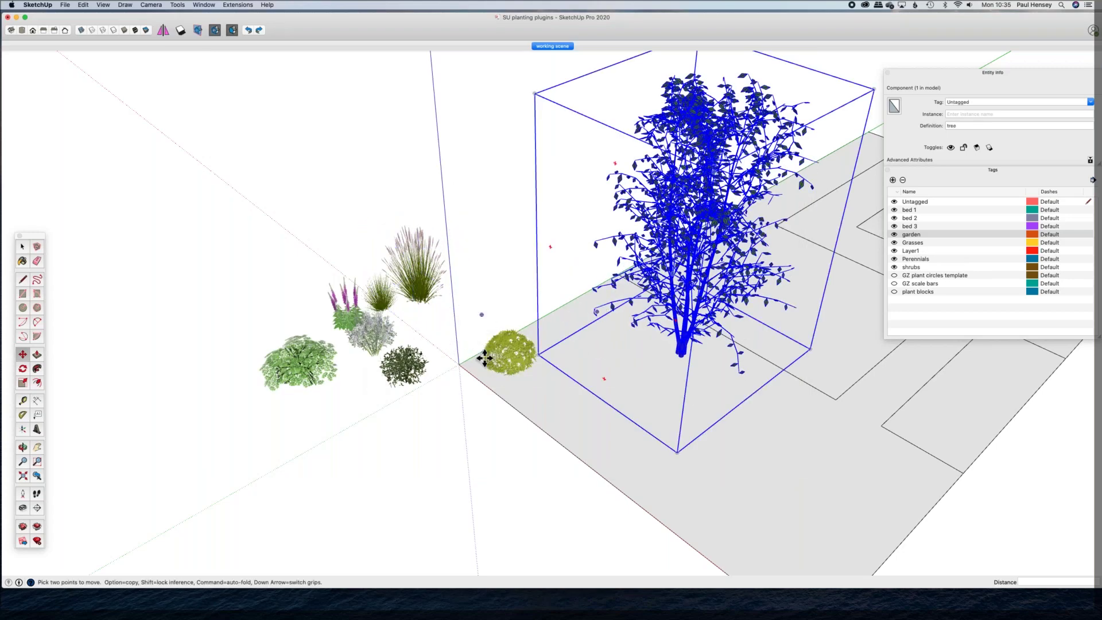
pyautogui.click(565, 284)
pyautogui.scroll(2, 576, 281)
pyautogui.moveTo(488, 298); pyautogui.dragTo(218, 327, button='middle')
pyautogui.moveTo(350, 298); pyautogui.dragTo(353, 295, button='middle')
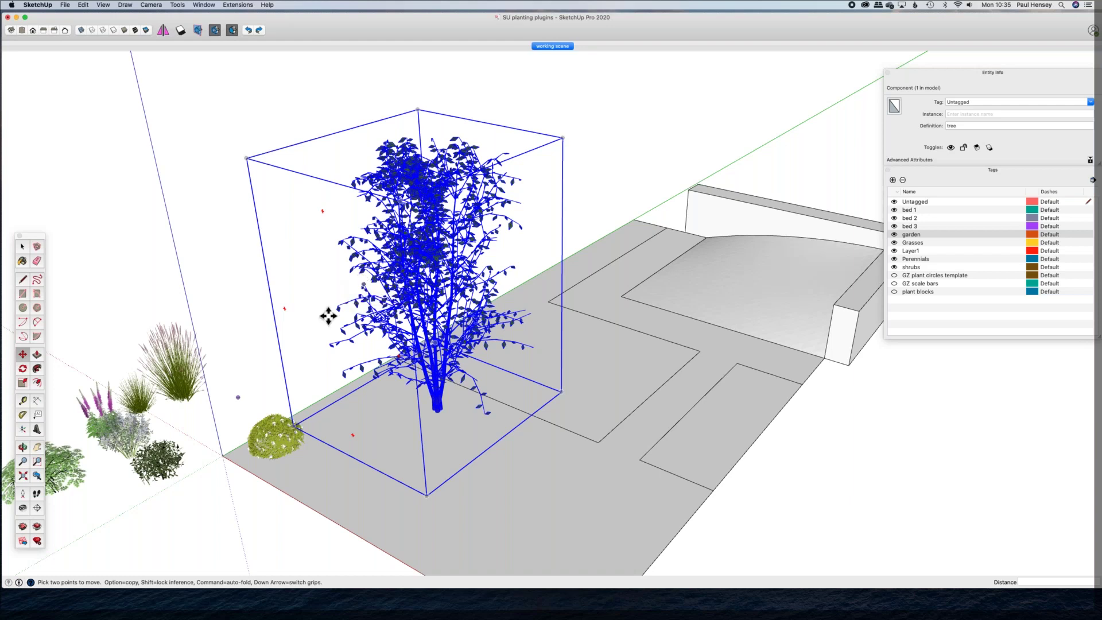
# Step: Scale the tree down uniformly to about 0.89 about its opposite lower corner, then clear the selection
pyautogui.press('s')
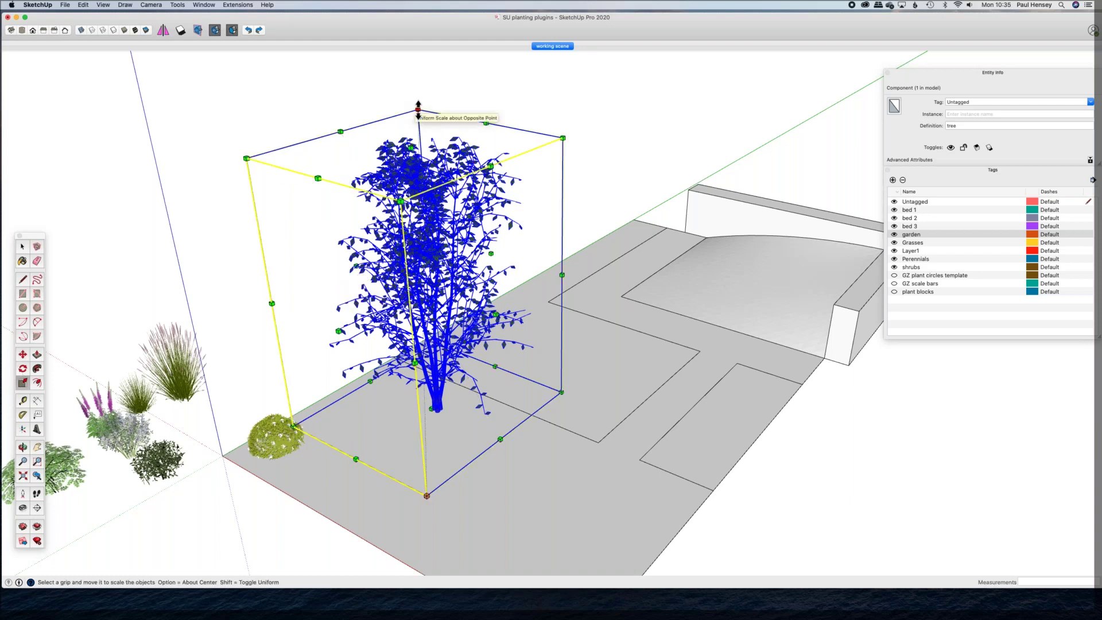
pyautogui.moveTo(418, 109); pyautogui.dragTo(496, 144)
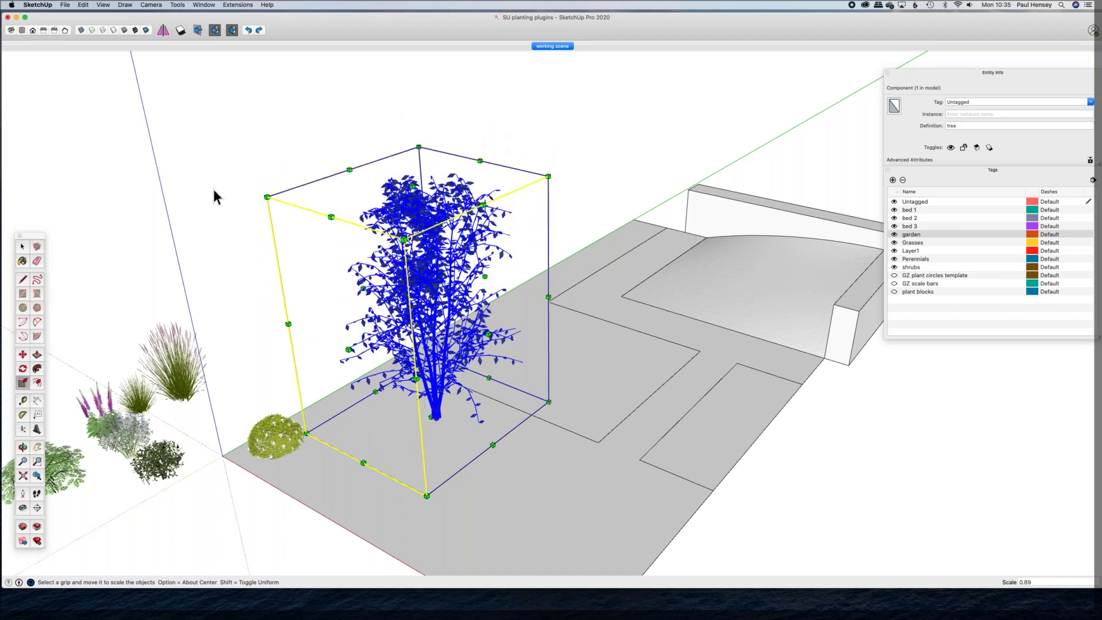
pyautogui.press('space')
pyautogui.click(295, 264)
# Step: Draw a circle of about 1.2 m radius in front of the rectangular bed and extrude it upward about 4.56 m into a cylinder
pyautogui.keyDown('shift'); pyautogui.moveTo(315, 140); pyautogui.dragTo(284, 215, button='middle'); pyautogui.keyUp('shift')
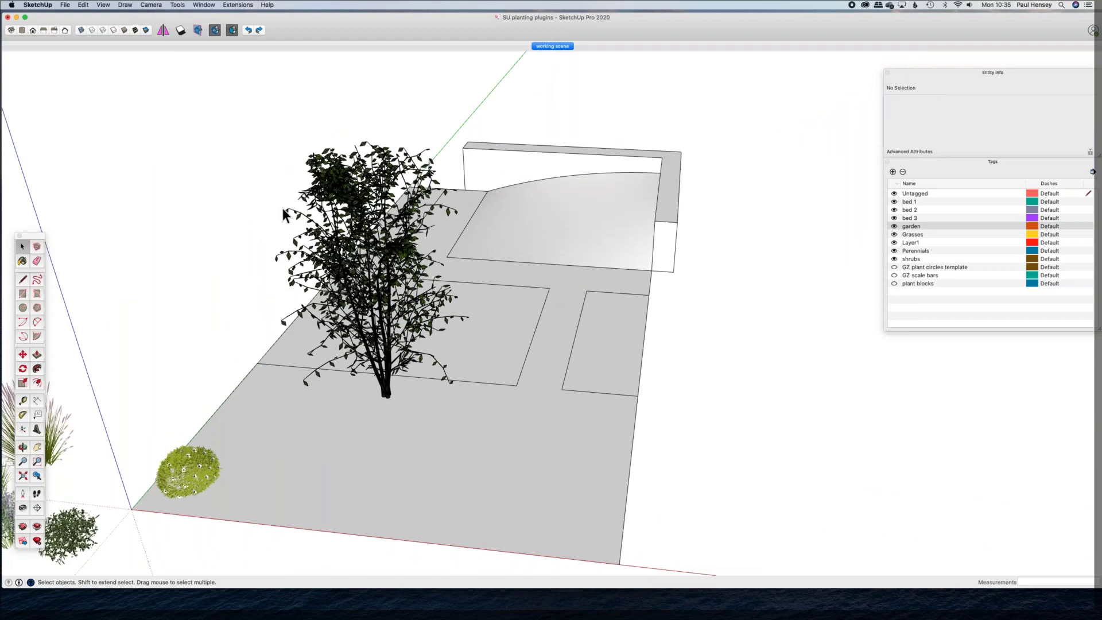
pyautogui.press('c')
pyautogui.click(573, 453)
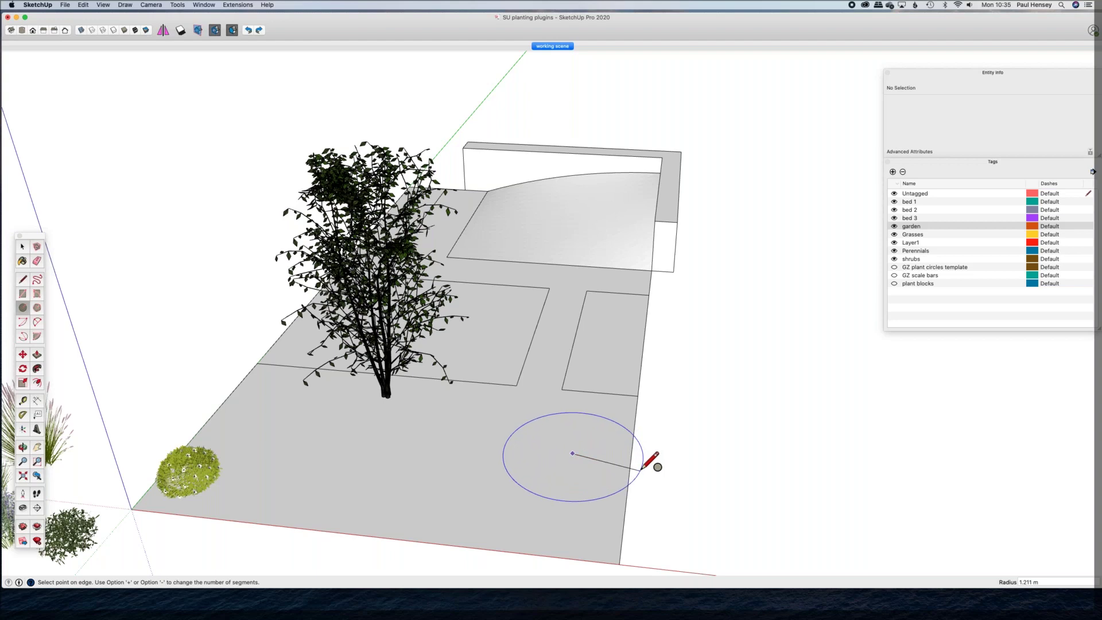
pyautogui.click(642, 469)
pyautogui.press('p')
pyautogui.click(556, 446)
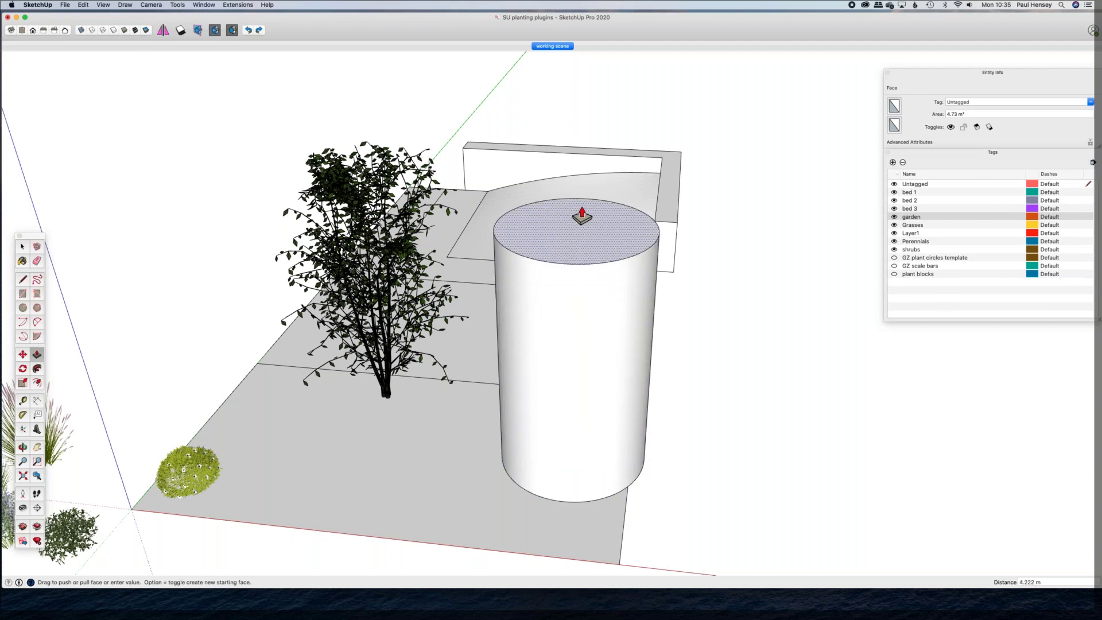
pyautogui.click(580, 214)
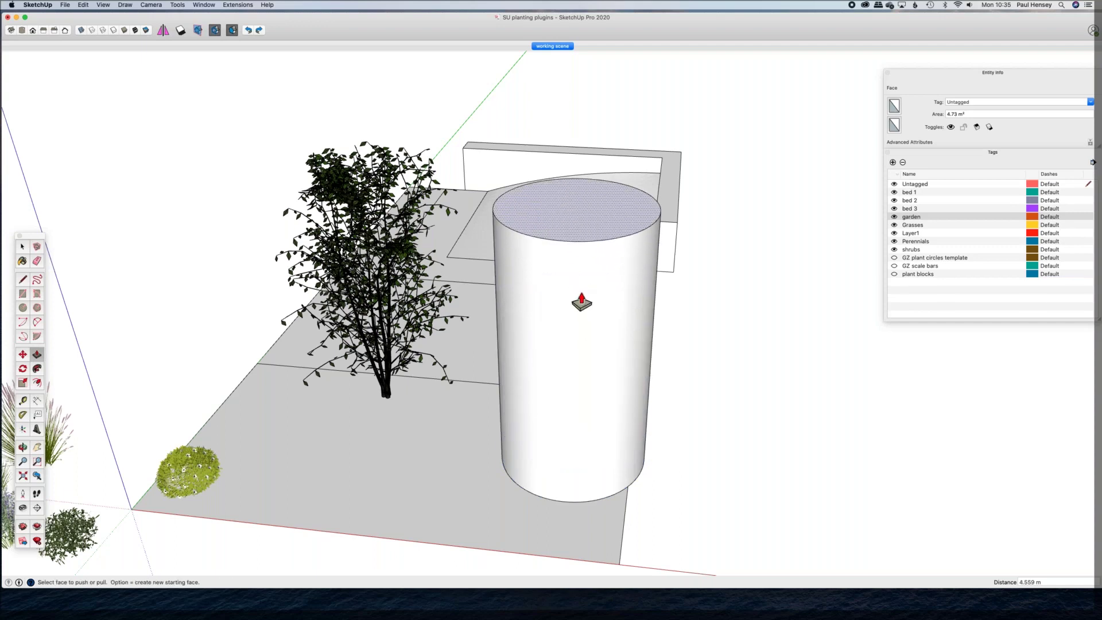
# Step: Select the whole cylinder and make its geometry a group
pyautogui.press('space')
pyautogui.tripleClick(593, 316)
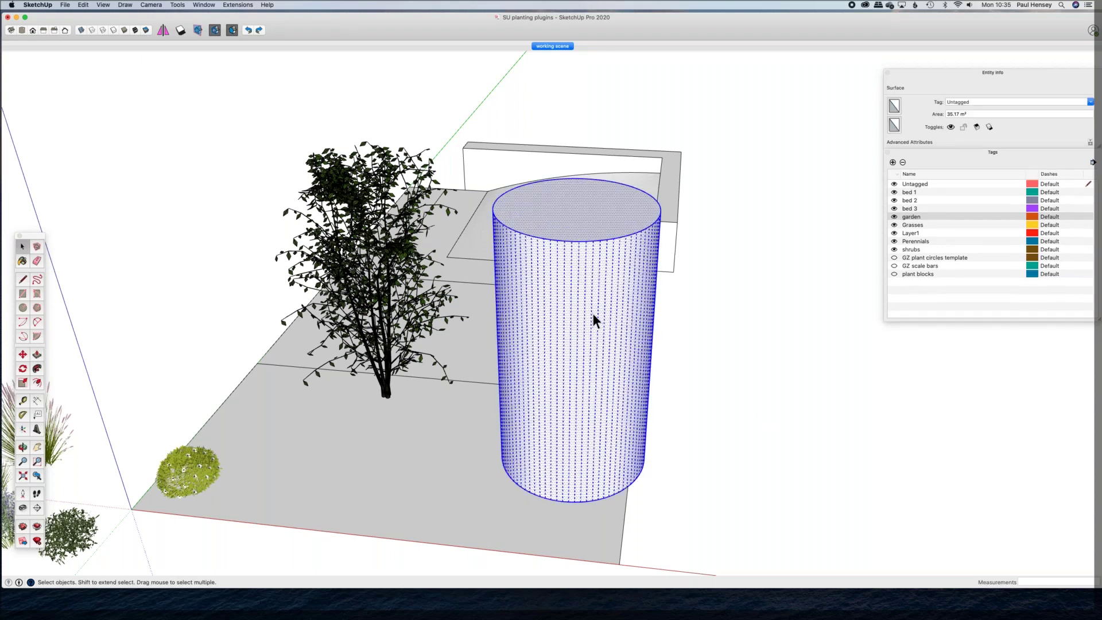
pyautogui.rightClick(593, 313)
pyautogui.click(613, 379)
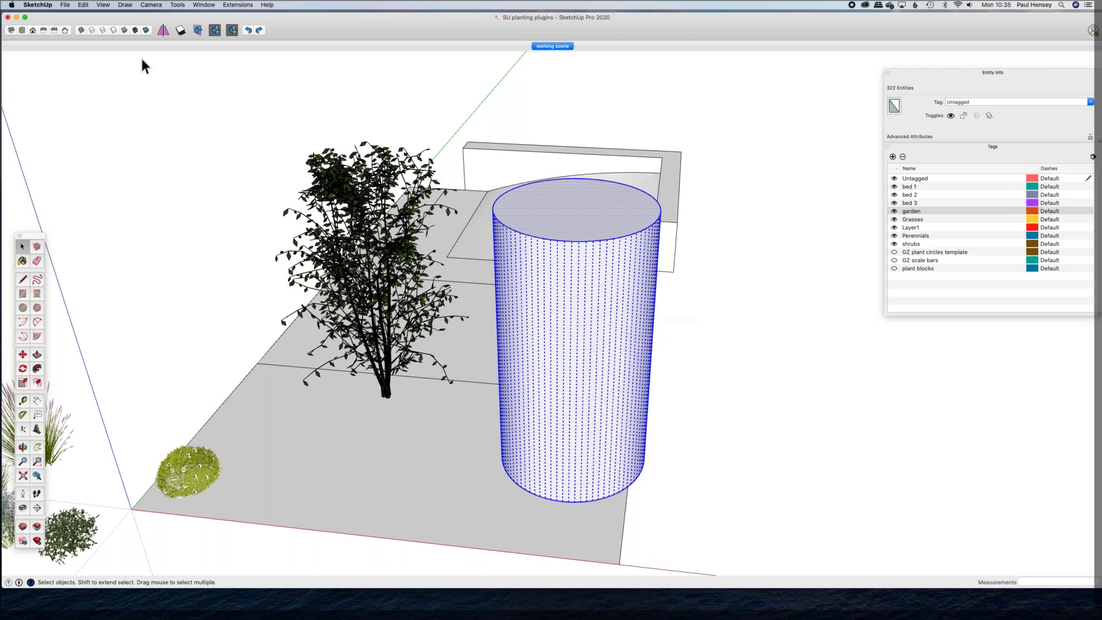
pyautogui.click(141, 63)
# Step: Turn on X-ray display and move the tree by its trunk base onto the centre of the cylinder's base
pyautogui.click(333, 283)
pyautogui.click(82, 31)
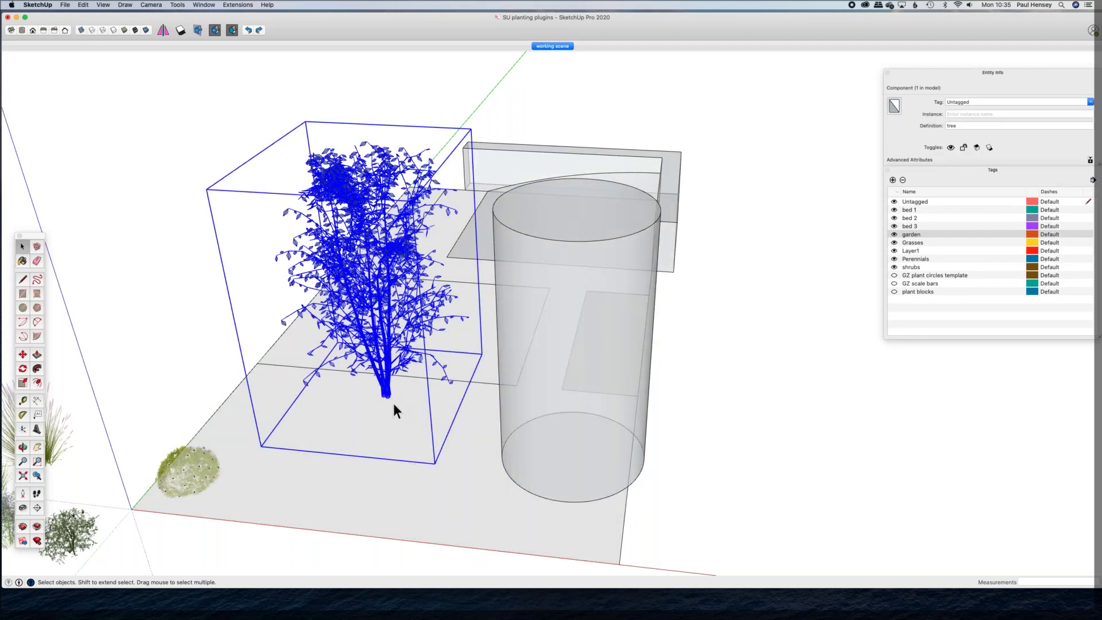
pyautogui.press('m')
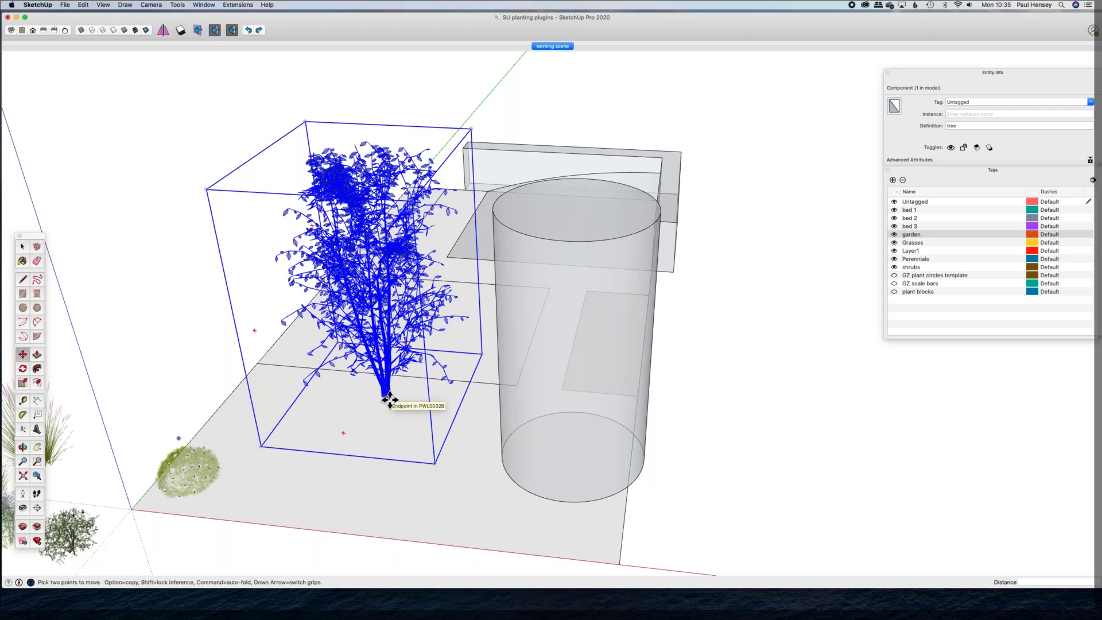
pyautogui.click(390, 399)
pyautogui.click(584, 458)
# Step: Scale the tree's height to fit the cylinder and nudge its trunk closer to the centre of the cylinder's base
pyautogui.press('s')
pyautogui.moveTo(529, 450); pyautogui.dragTo(631, 298, button='middle')
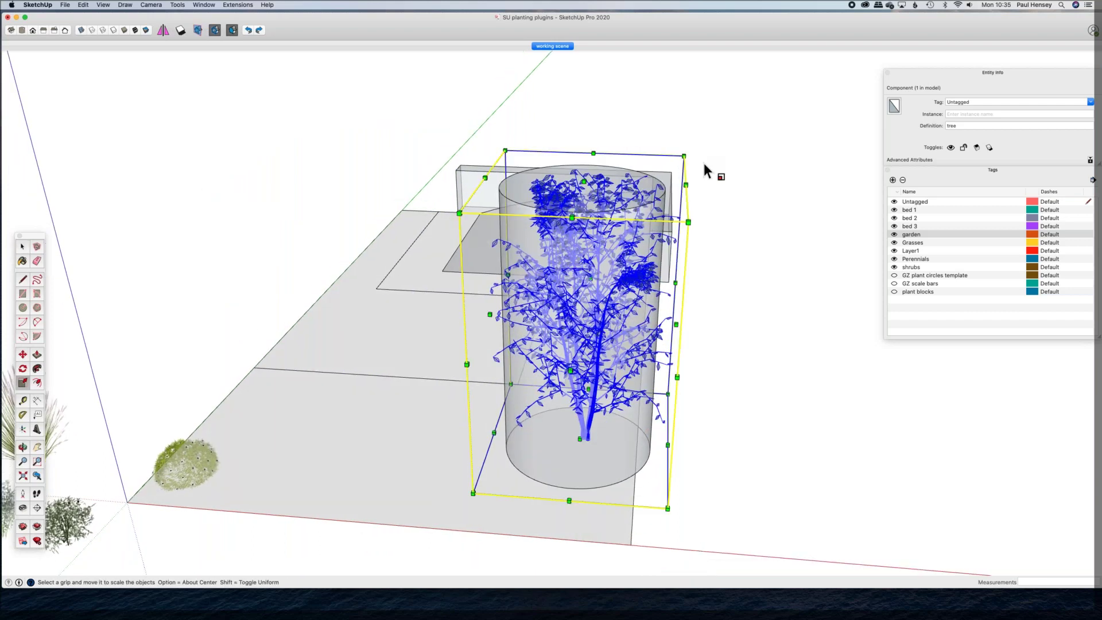
pyautogui.moveTo(585, 182); pyautogui.dragTo(564, 230)
pyautogui.moveTo(564, 230); pyautogui.dragTo(476, 402, button='middle')
pyautogui.press('m')
pyautogui.click(568, 446)
pyautogui.click(570, 450)
# Step: Scale the tree's height by about 1.04, and slightly rescale the whole tree from an upper corner to fill the cylinder
pyautogui.moveTo(586, 384); pyautogui.dragTo(497, 458, button='middle')
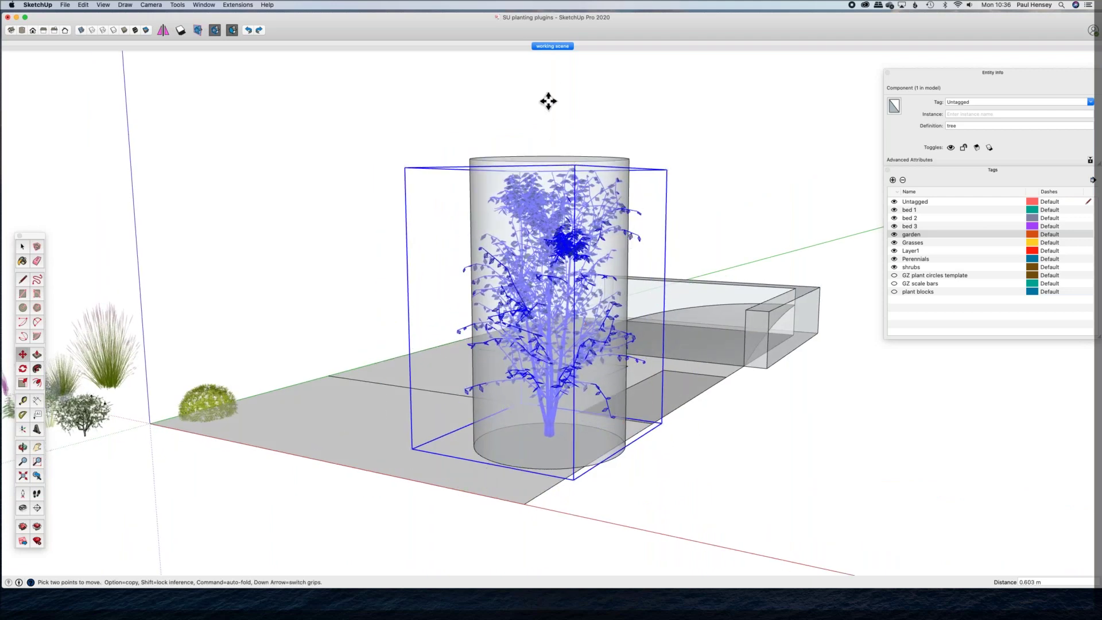
pyautogui.moveTo(551, 138); pyautogui.dragTo(538, 194, button='middle')
pyautogui.press('s')
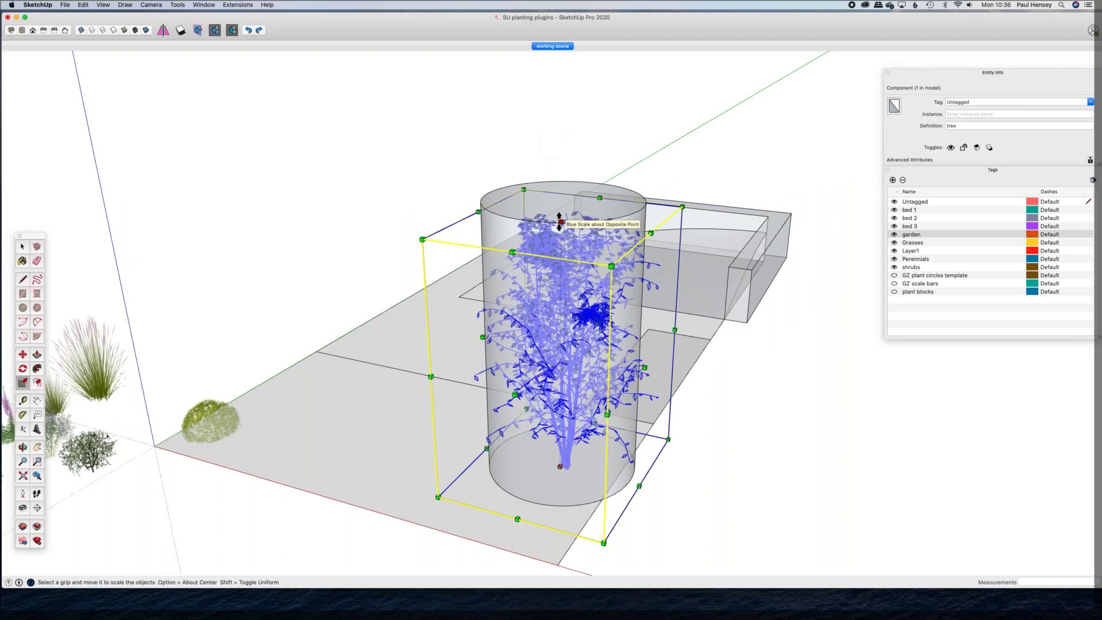
pyautogui.moveTo(560, 222); pyautogui.dragTo(561, 211)
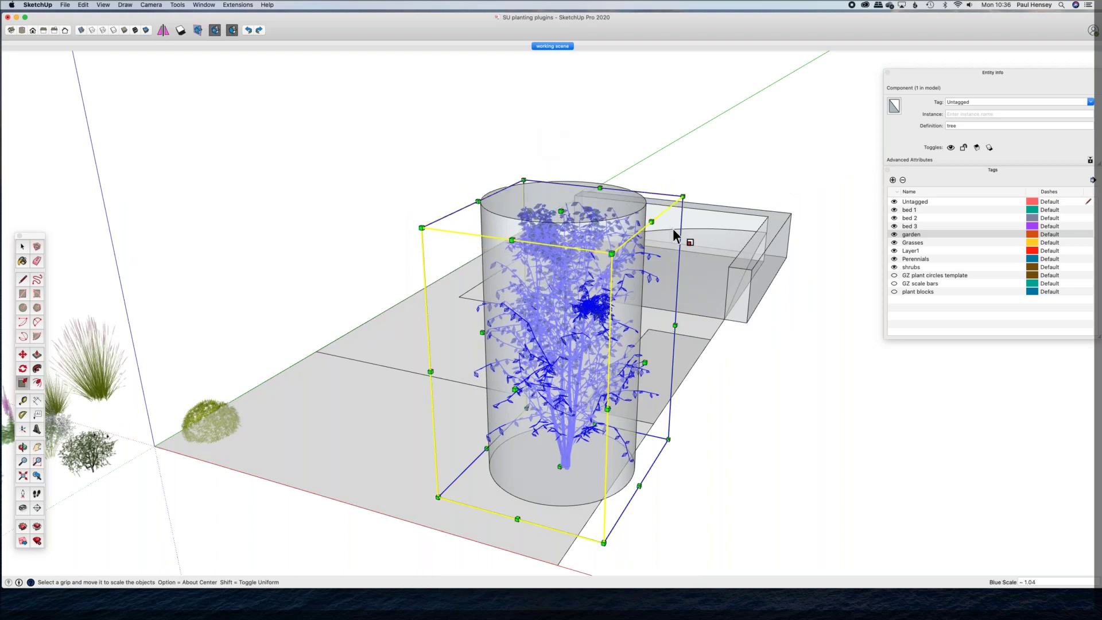
pyautogui.moveTo(683, 196)
pyautogui.mouseDown()
pyautogui.moveTo(654, 202)
pyautogui.moveTo(677, 182)
pyautogui.mouseUp()
pyautogui.press('space')
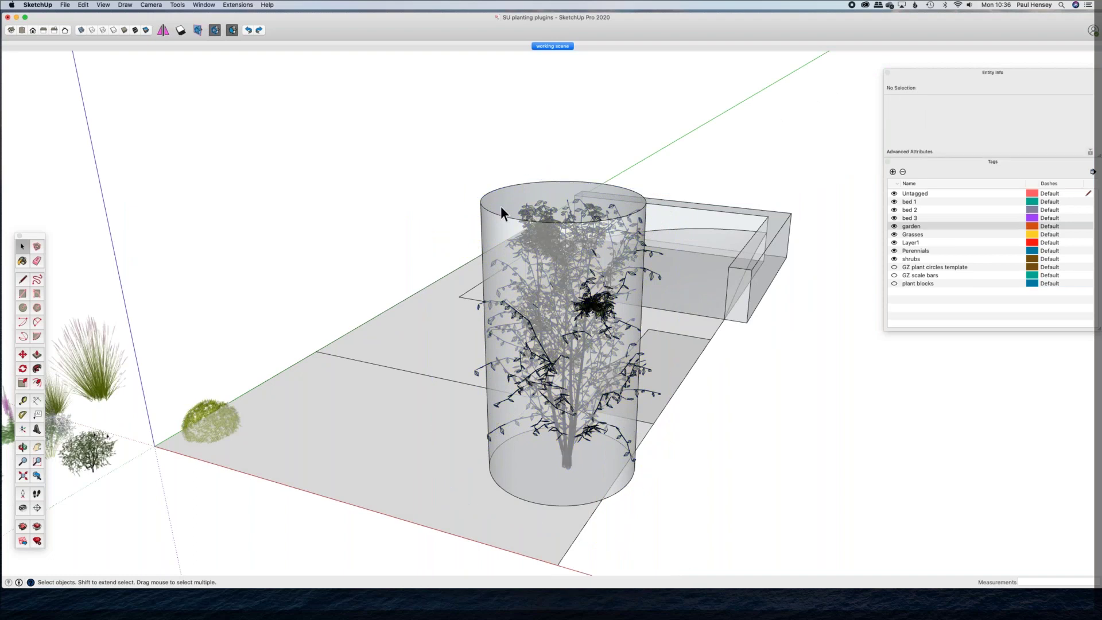
# Step: Delete the guide cylinder around the tree
pyautogui.click(500, 205)
pyautogui.press('Delete')
pyautogui.press('o')
pyautogui.moveTo(368, 351); pyautogui.dragTo(598, 422)
pyautogui.press('space')
pyautogui.scroll(-5, 597, 422)
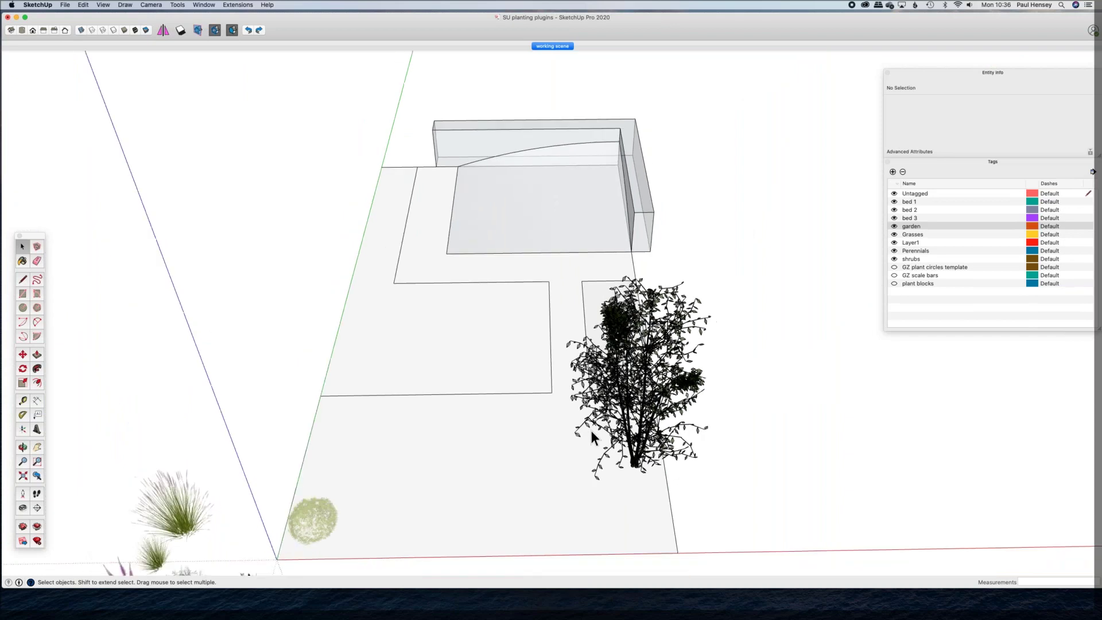
pyautogui.moveTo(494, 397); pyautogui.dragTo(453, 286, button='middle')
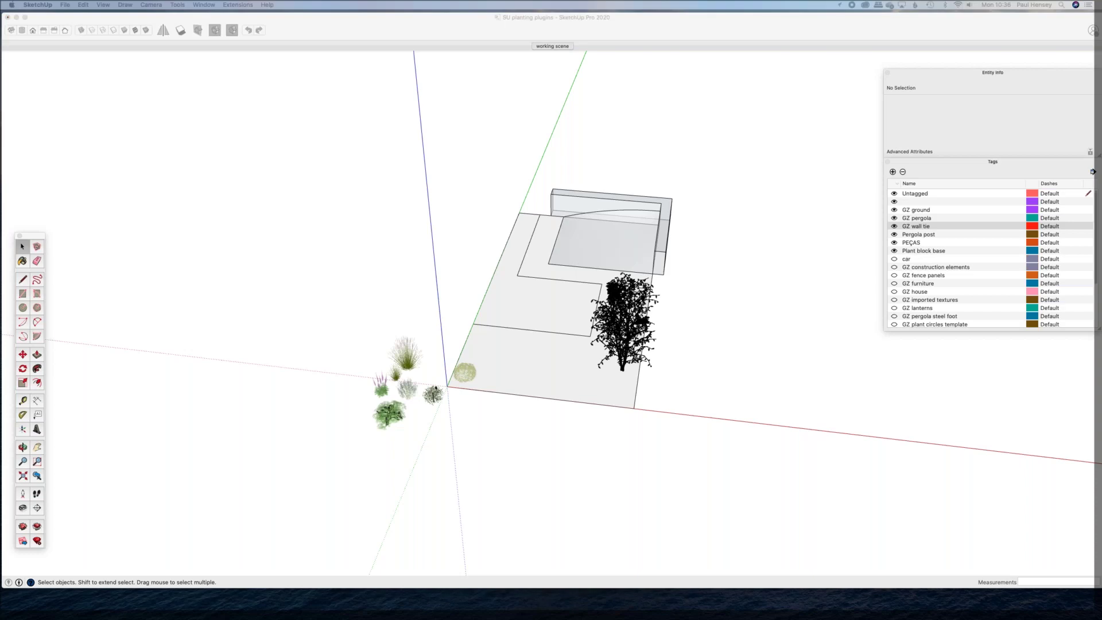
# Step: Move the narrow vertical plugin toolbar into the drawing area beside the model
pyautogui.moveTo(247, 373); pyautogui.dragTo(351, 89)
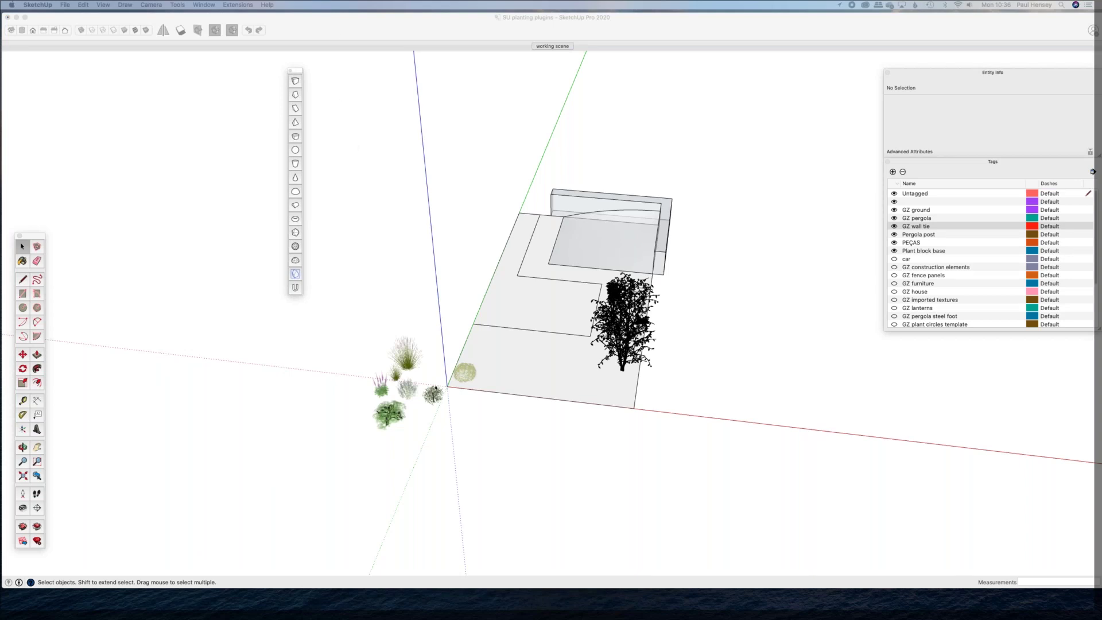
pyautogui.moveTo(295, 70); pyautogui.dragTo(296, 65)
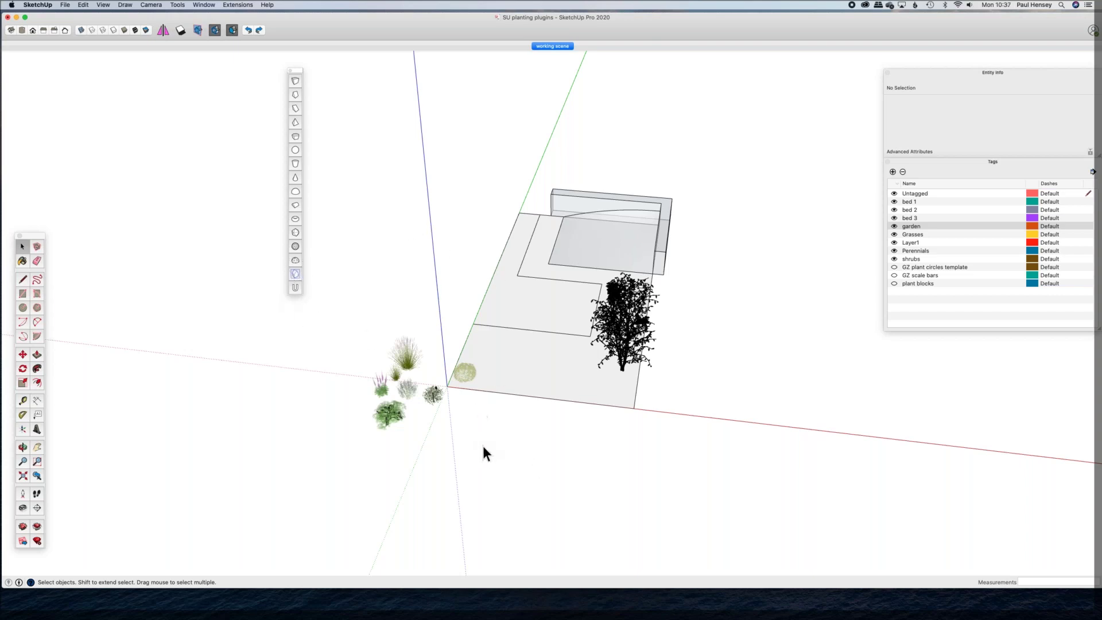
# Step: Place seven copies of the Digitalis atropurpurea component around the front corner of the L-shaped bed
pyautogui.scroll(5, 433, 398)
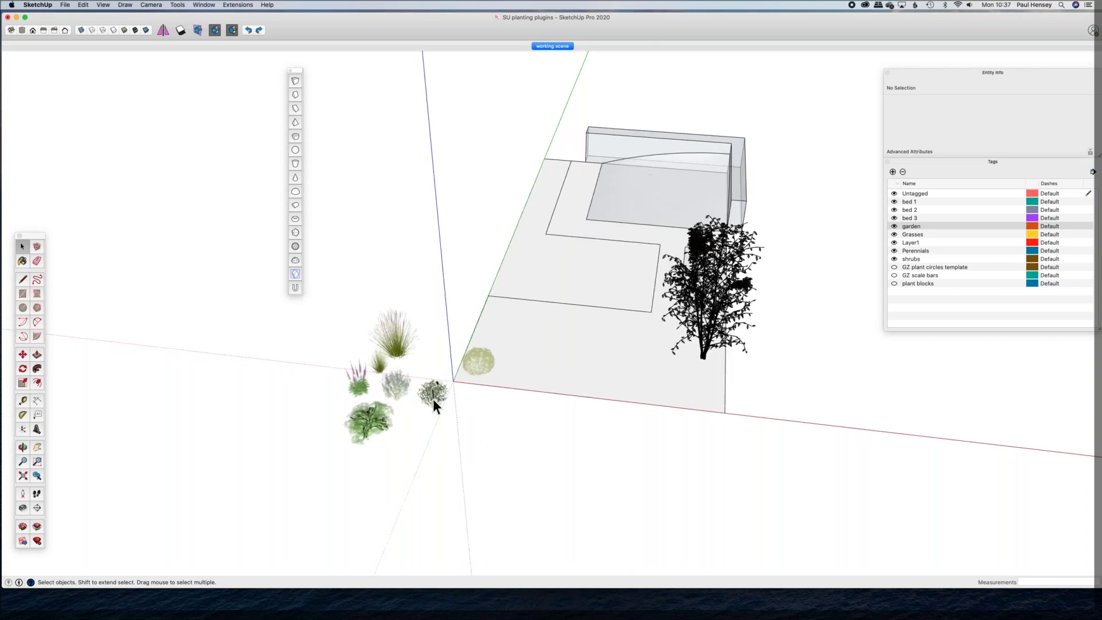
pyautogui.click(332, 381)
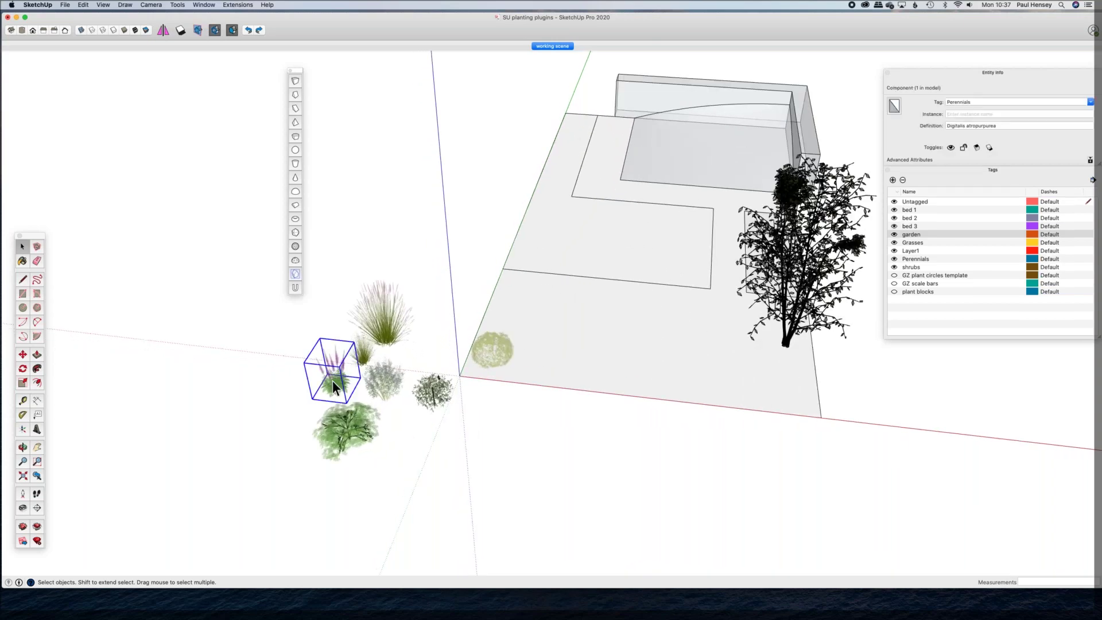
pyautogui.click(295, 275)
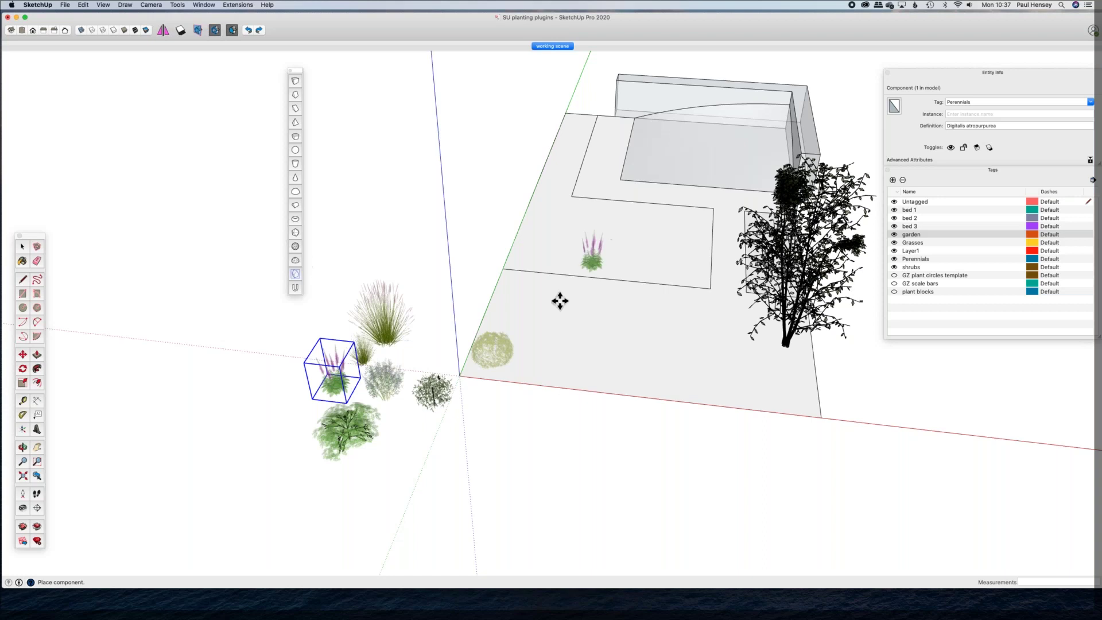
pyautogui.keyDown('shift'); pyautogui.moveTo(625, 203); pyautogui.dragTo(630, 315, button='middle'); pyautogui.keyUp('shift')
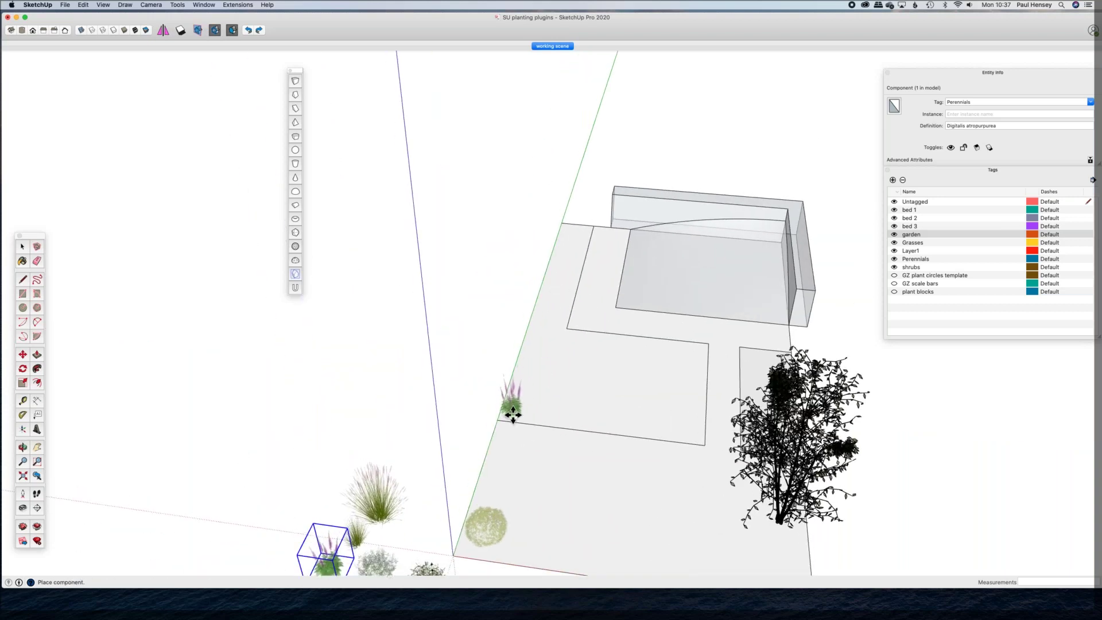
pyautogui.click(533, 412)
pyautogui.click(533, 412)
pyautogui.click(552, 409)
pyautogui.click(558, 423)
pyautogui.click(627, 423)
pyautogui.click(591, 414)
pyautogui.click(569, 392)
pyautogui.click(550, 374)
# Step: Delete the two Digitalis copies that float above the bed
pyautogui.press('o')
pyautogui.moveTo(599, 322); pyautogui.dragTo(509, 423)
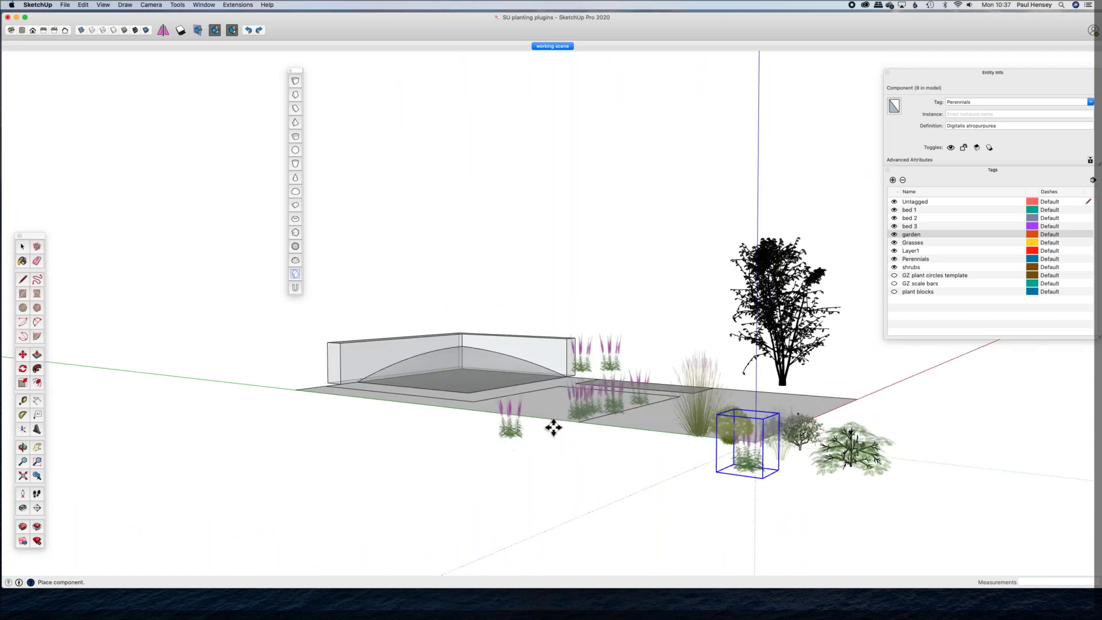
pyautogui.scroll(6, 615, 374)
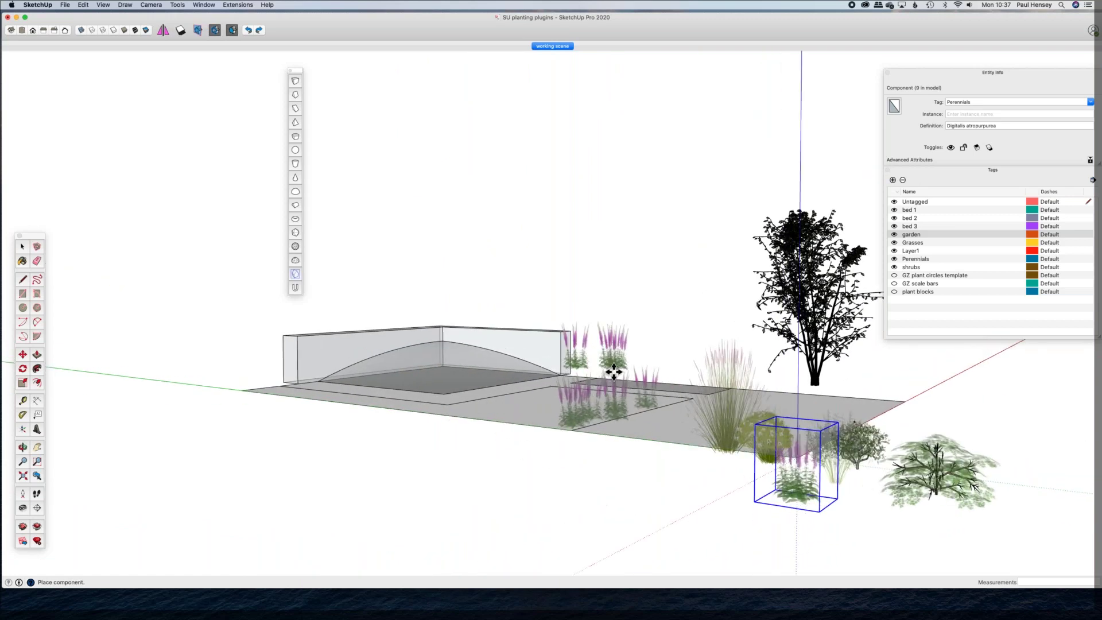
pyautogui.press('space')
pyautogui.moveTo(593, 366)
pyautogui.mouseDown(button='middle')
pyautogui.moveTo(596, 348)
pyautogui.moveTo(584, 353)
pyautogui.mouseUp(button='middle')
pyautogui.click(619, 335)
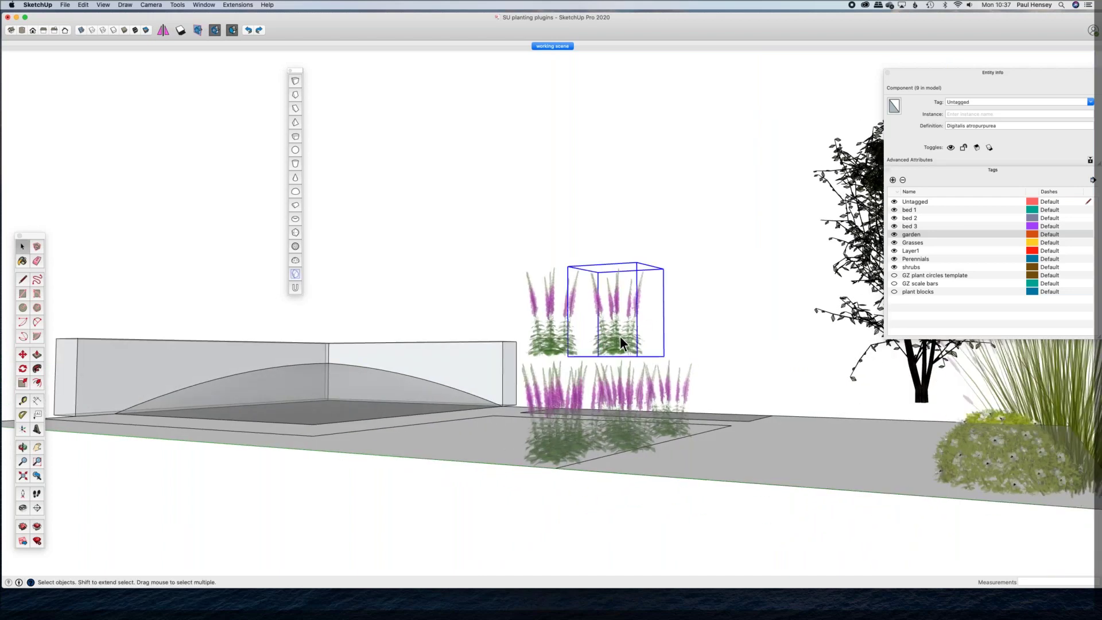
pyautogui.press('Delete')
pyautogui.click(560, 345)
pyautogui.press('Delete')
# Step: Turn off X-ray display and place four more copies of a planted Digitalis along the outer edge of the bed
pyautogui.moveTo(561, 386); pyautogui.dragTo(528, 394, button='middle')
pyautogui.click(578, 494)
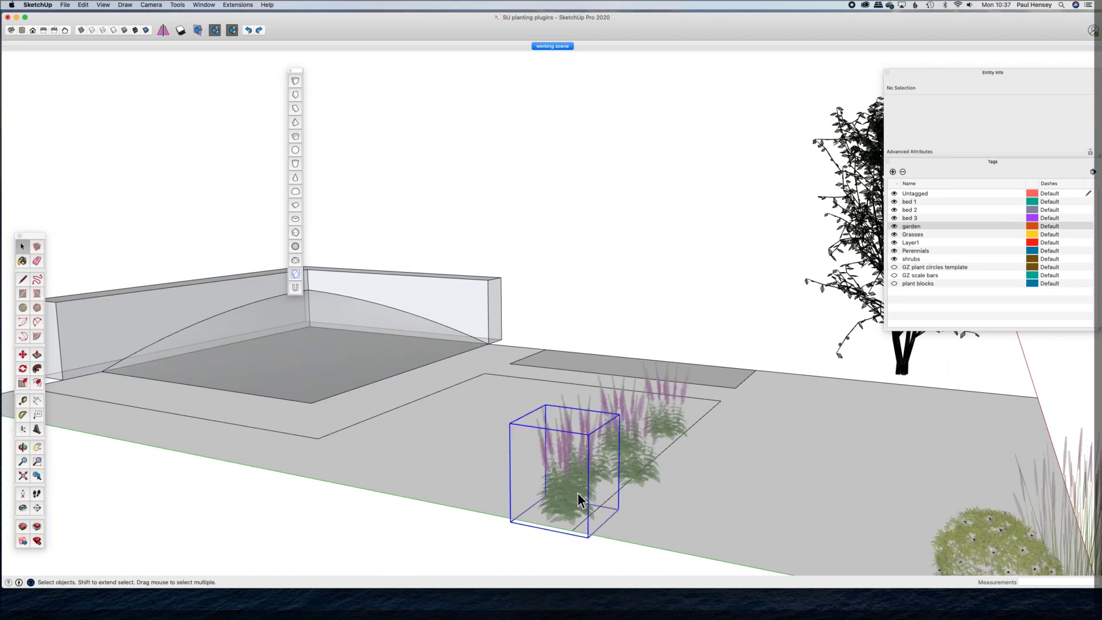
pyautogui.click(82, 30)
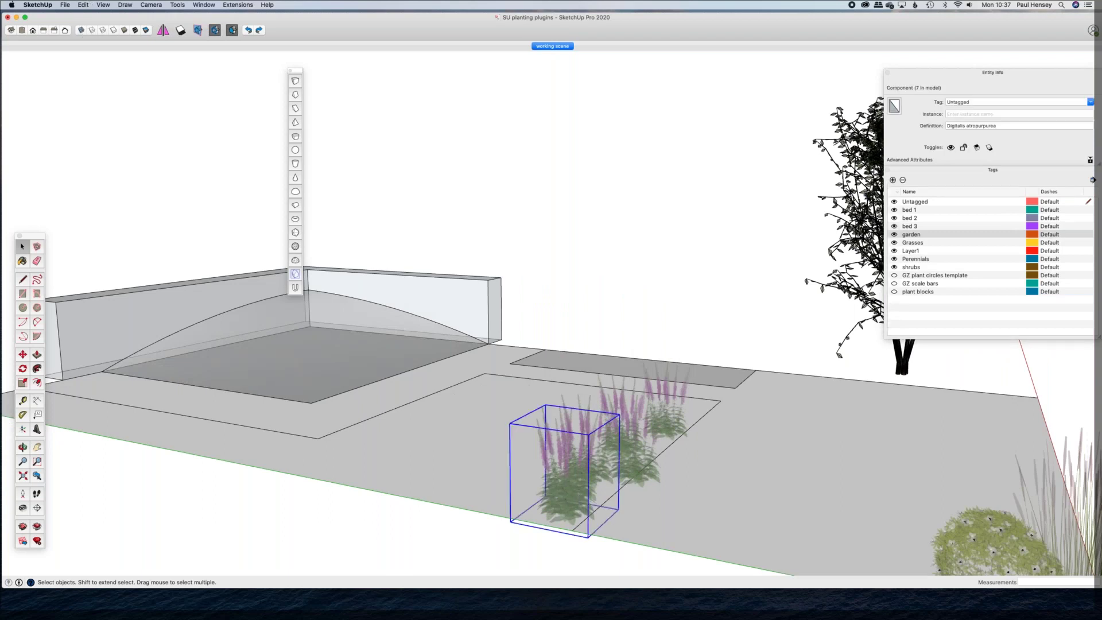
pyautogui.click(295, 275)
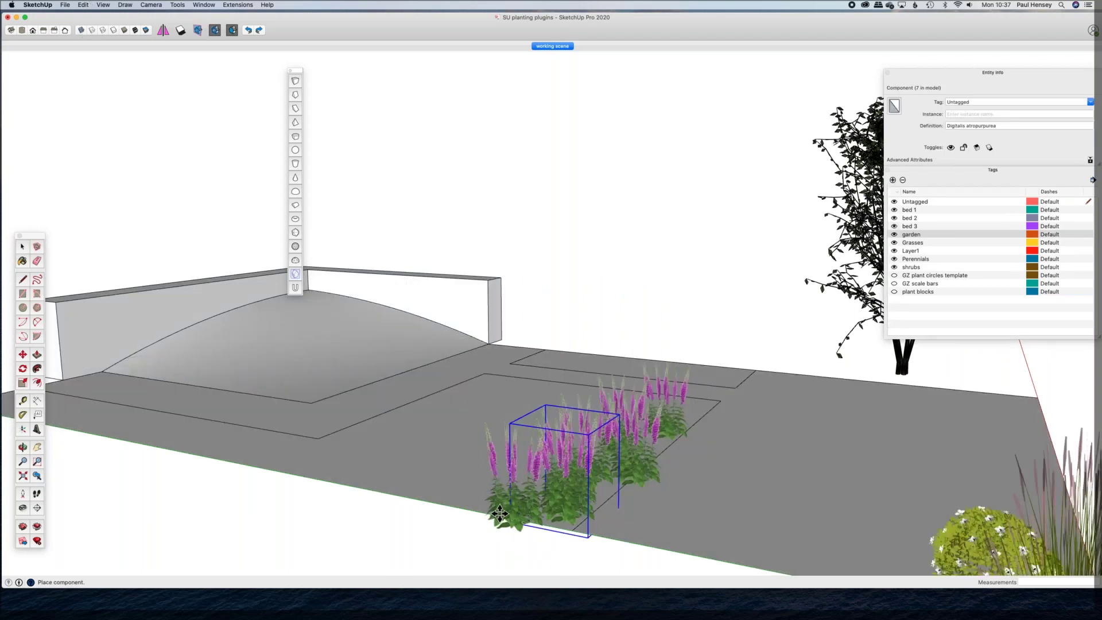
pyautogui.click(459, 479)
pyautogui.click(368, 470)
pyautogui.click(402, 476)
pyautogui.click(423, 474)
# Step: Place four more Digitalis copies to thicken the middle of the clump in the bed
pyautogui.moveTo(423, 475); pyautogui.dragTo(620, 388, button='middle')
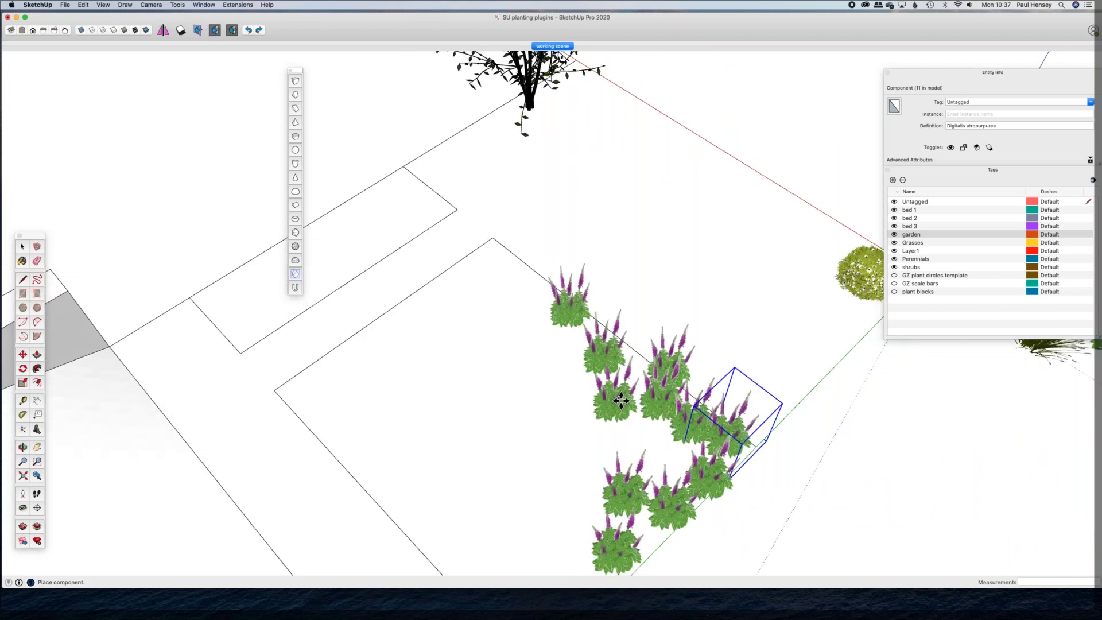
pyautogui.click(622, 390)
pyautogui.click(622, 408)
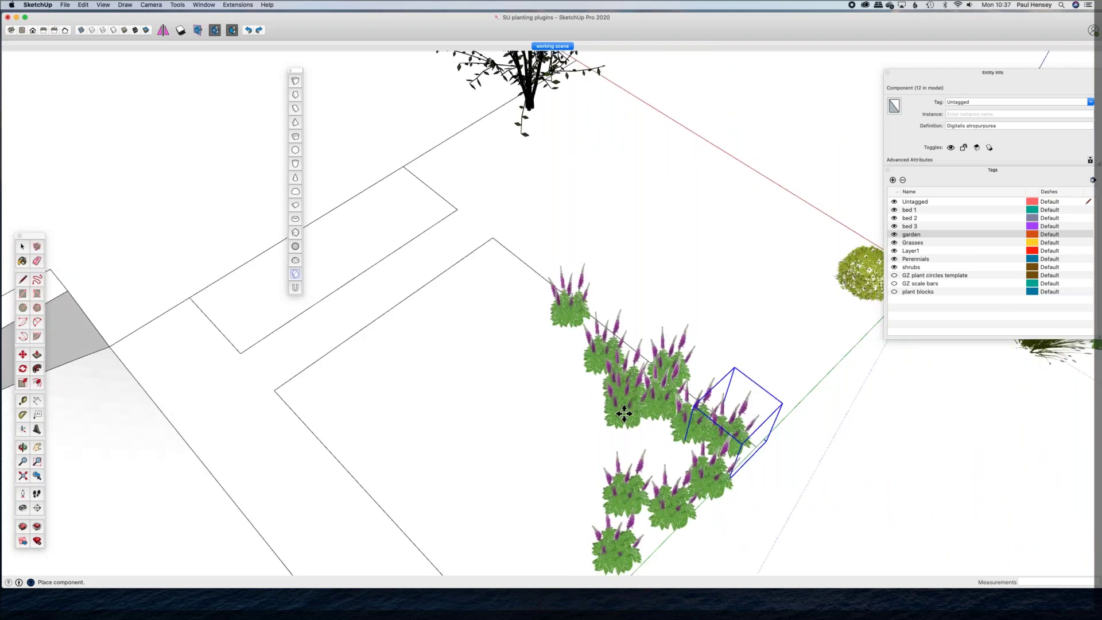
pyautogui.click(598, 407)
pyautogui.click(566, 381)
# Step: Examine the Digitalis clump in the bed from above, from low down and from the tree side
pyautogui.press('o')
pyautogui.moveTo(411, 435); pyautogui.dragTo(563, 373)
pyautogui.press('space')
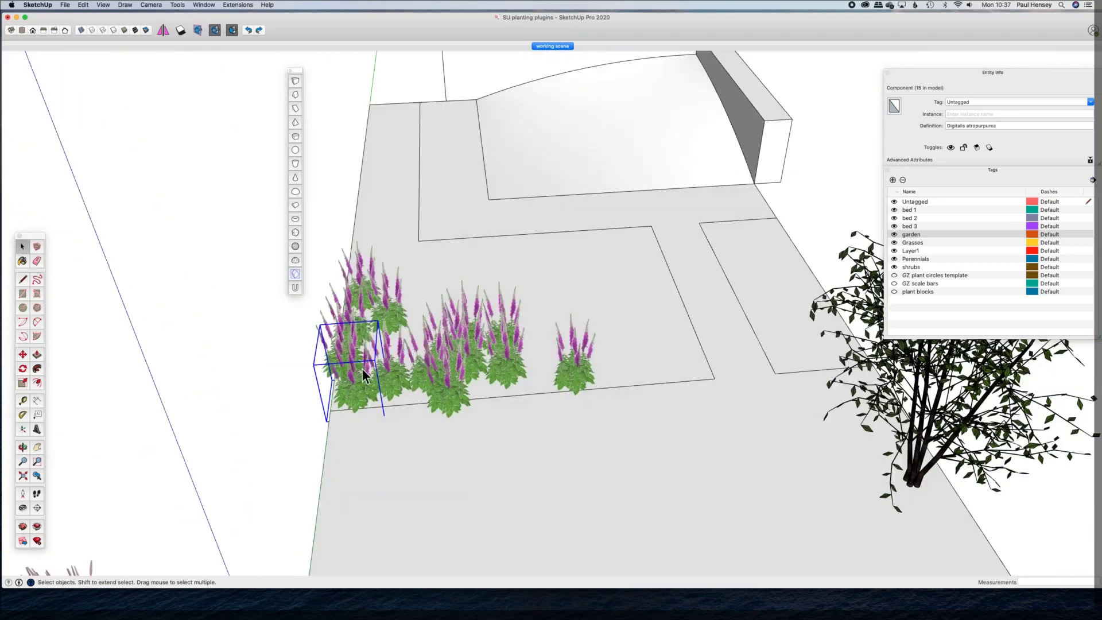
pyautogui.press('o')
pyautogui.moveTo(573, 364); pyautogui.dragTo(393, 253)
pyautogui.press('space')
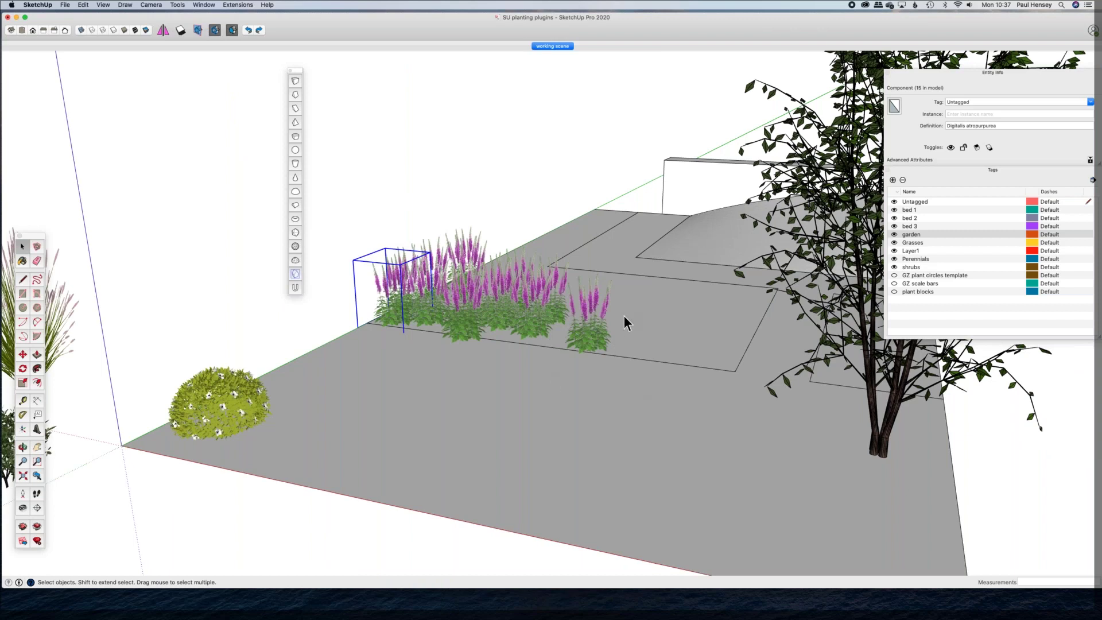
pyautogui.press('o')
pyautogui.moveTo(539, 315); pyautogui.dragTo(484, 175)
pyautogui.press('space')
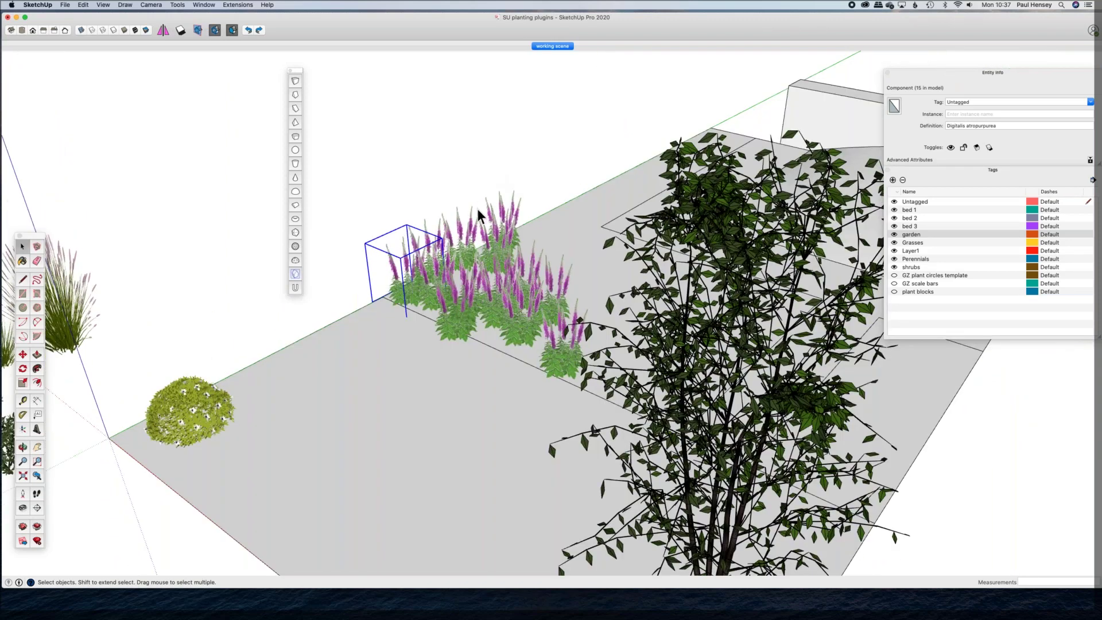
pyautogui.moveTo(475, 215); pyautogui.dragTo(631, 455, button='middle')
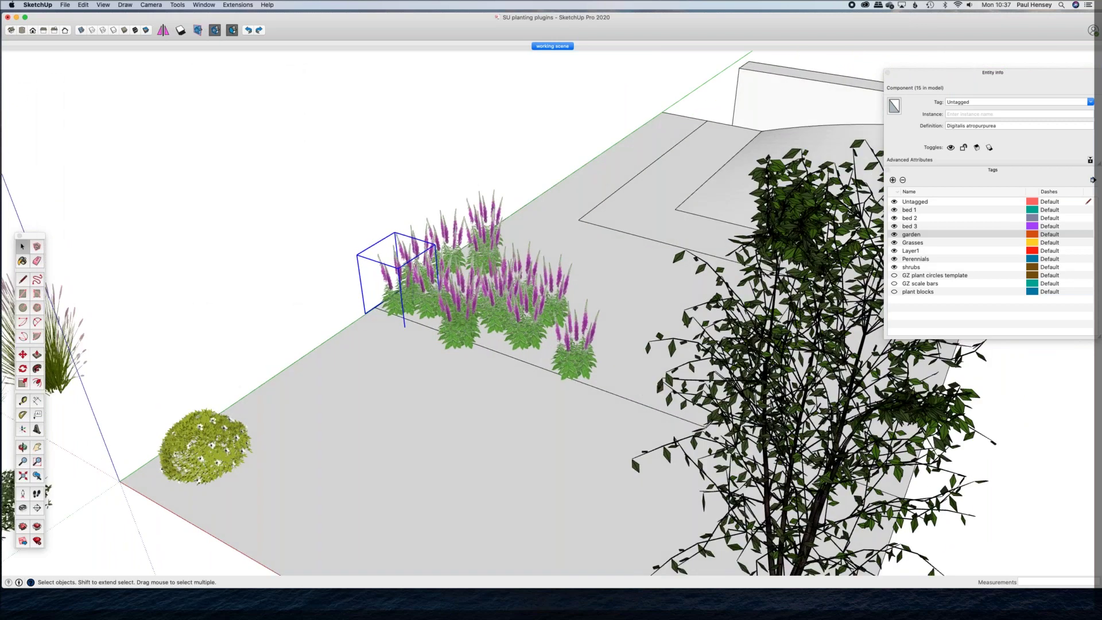
# Step: Move the long horizontal plugin toolbar into the drawing area and clear the plant selection
pyautogui.moveTo(1, 144); pyautogui.dragTo(98, 91)
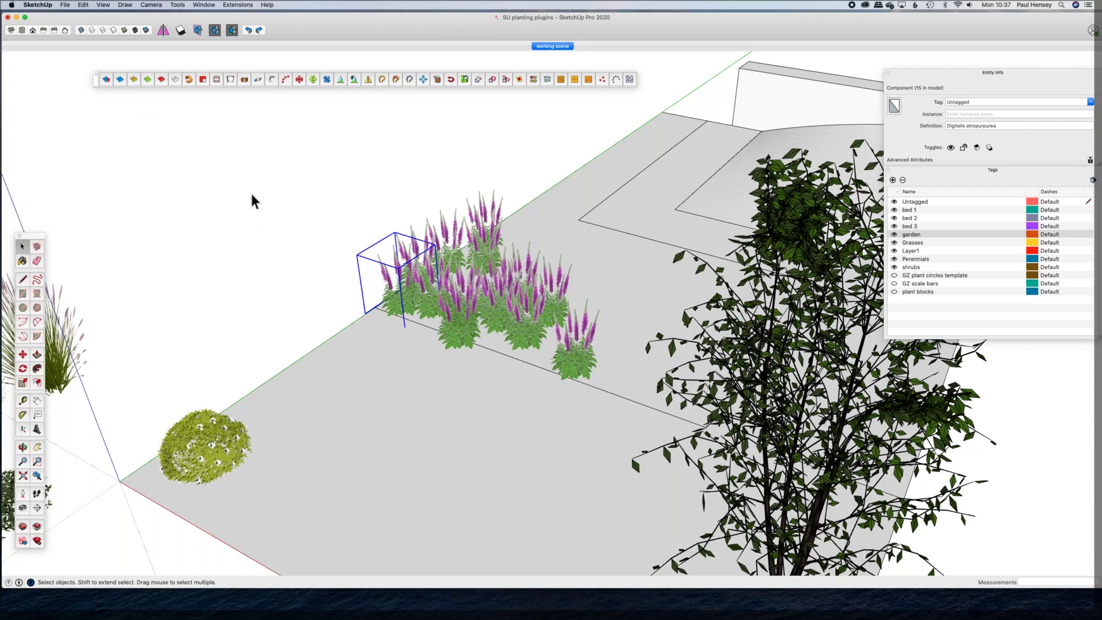
pyautogui.click(560, 120)
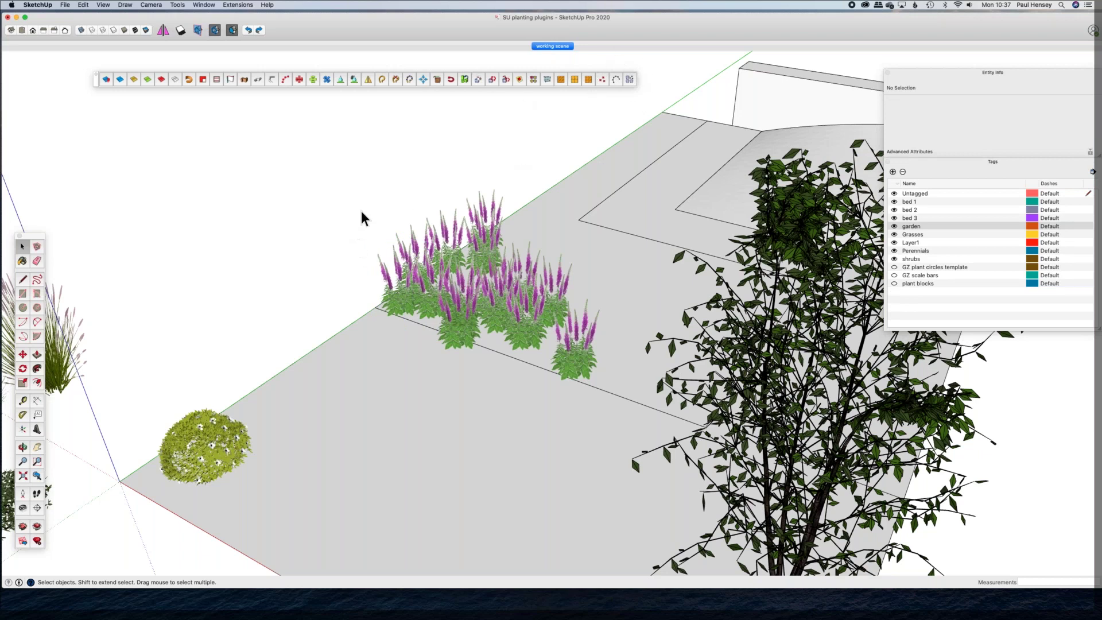
# Step: Select all the Digitalis plants in the bed, randomise their scale twice and rotate them randomly
pyautogui.moveTo(356, 181); pyautogui.dragTo(613, 414)
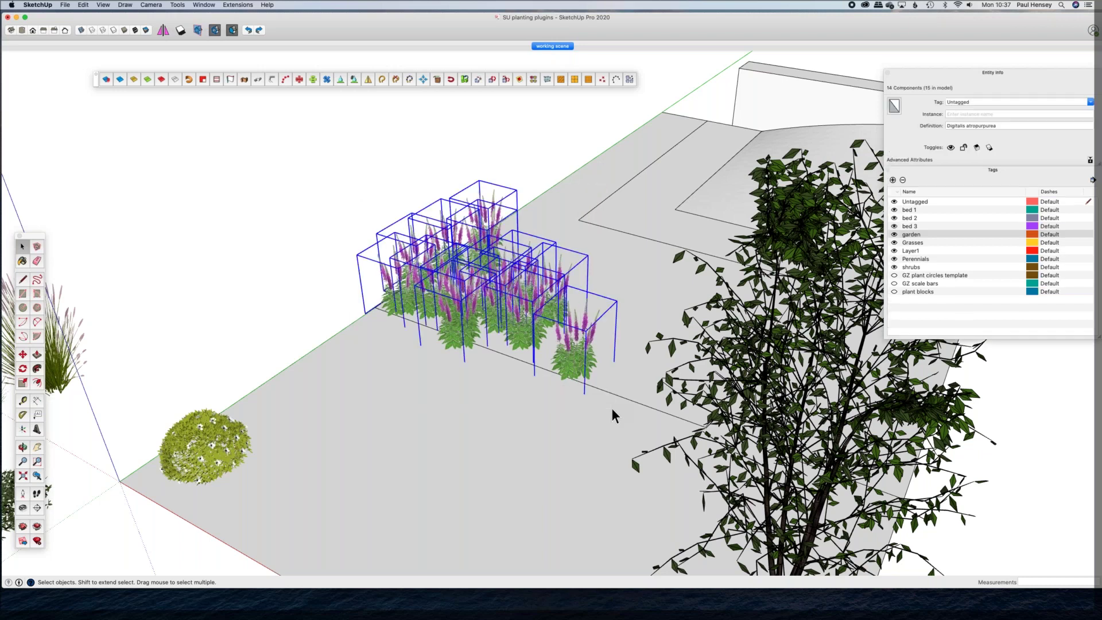
pyautogui.click(478, 80)
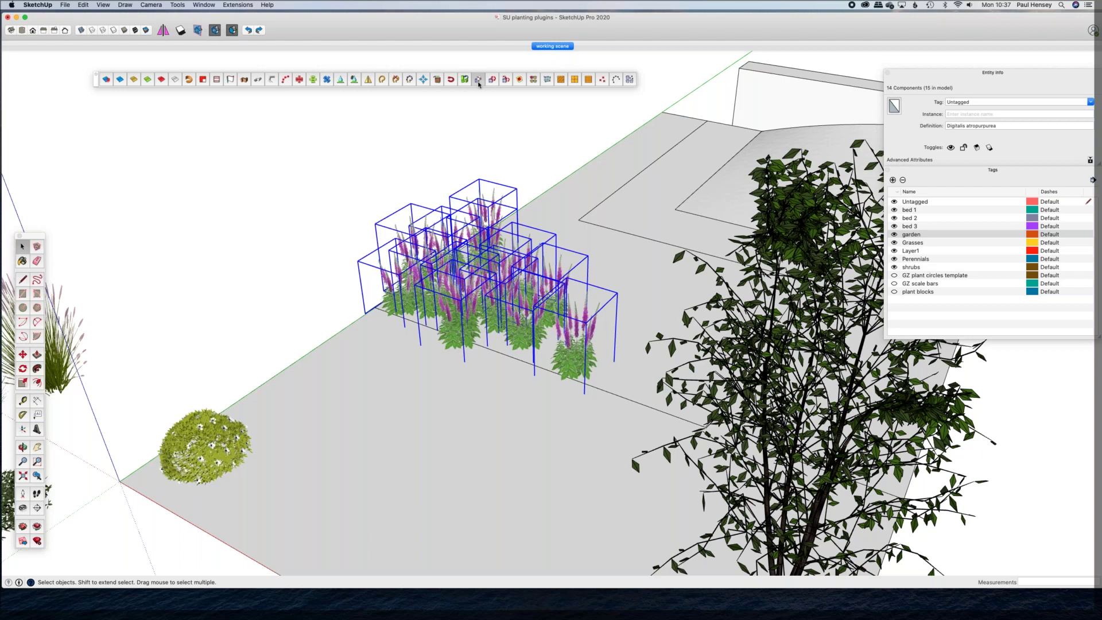
pyautogui.click(478, 81)
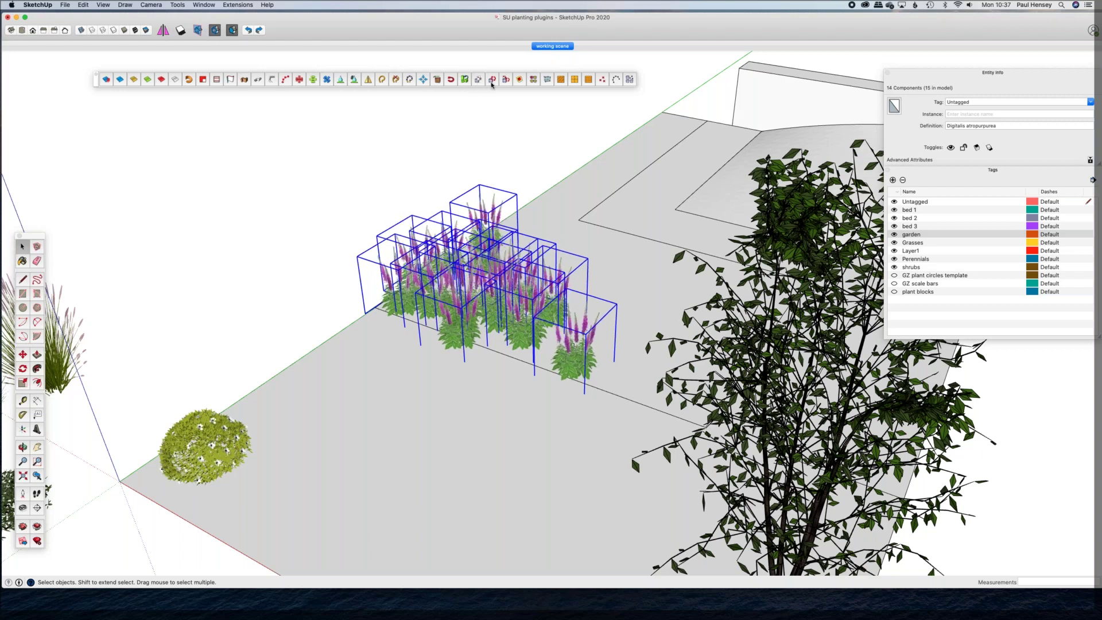
pyautogui.click(491, 80)
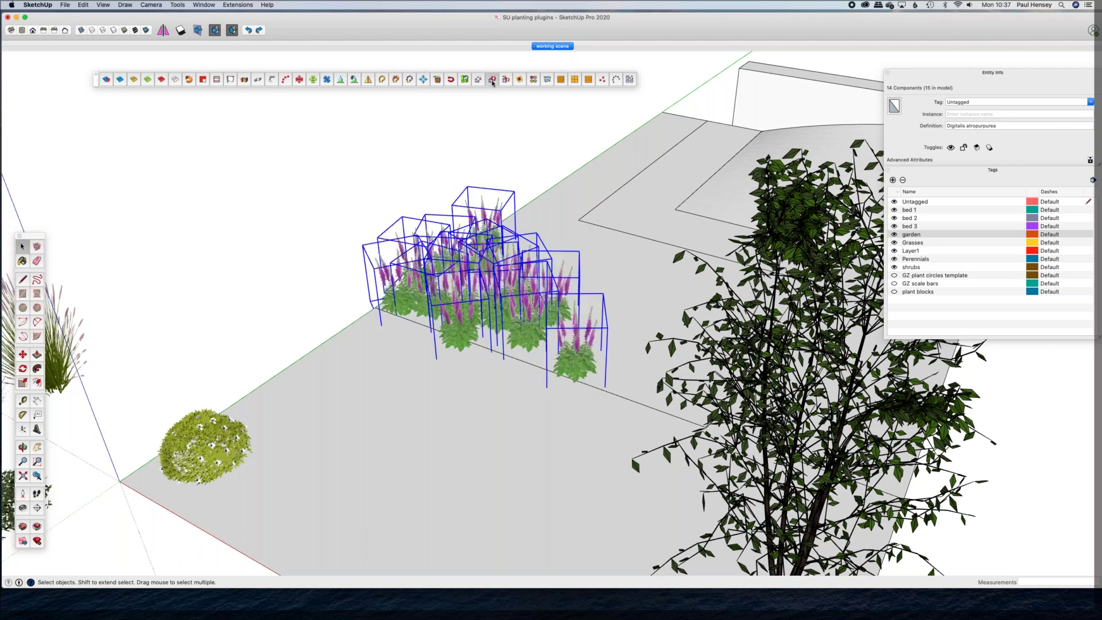
# Step: Randomise the rotation of the selected Digitalis plants, then randomise their scale and rotation together
pyautogui.click(491, 81)
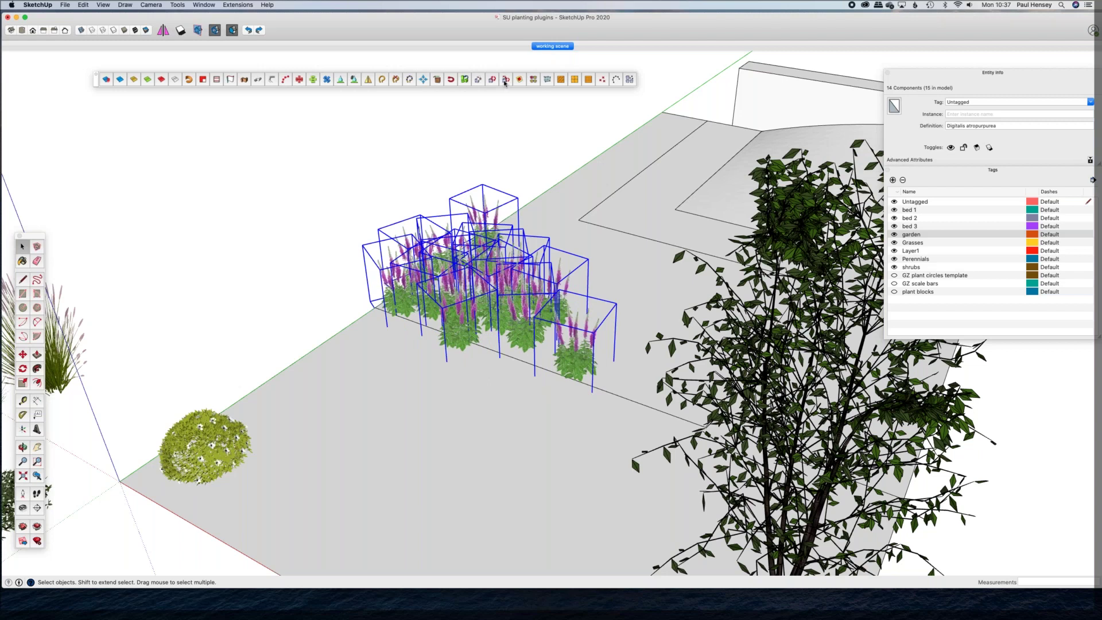
pyautogui.click(505, 80)
pyautogui.scroll(5, 546, 315)
pyautogui.moveTo(480, 374)
pyautogui.mouseDown(button='middle')
pyautogui.moveTo(560, 345)
pyautogui.moveTo(718, 241)
pyautogui.moveTo(527, 280)
pyautogui.moveTo(463, 384)
pyautogui.mouseUp(button='middle')
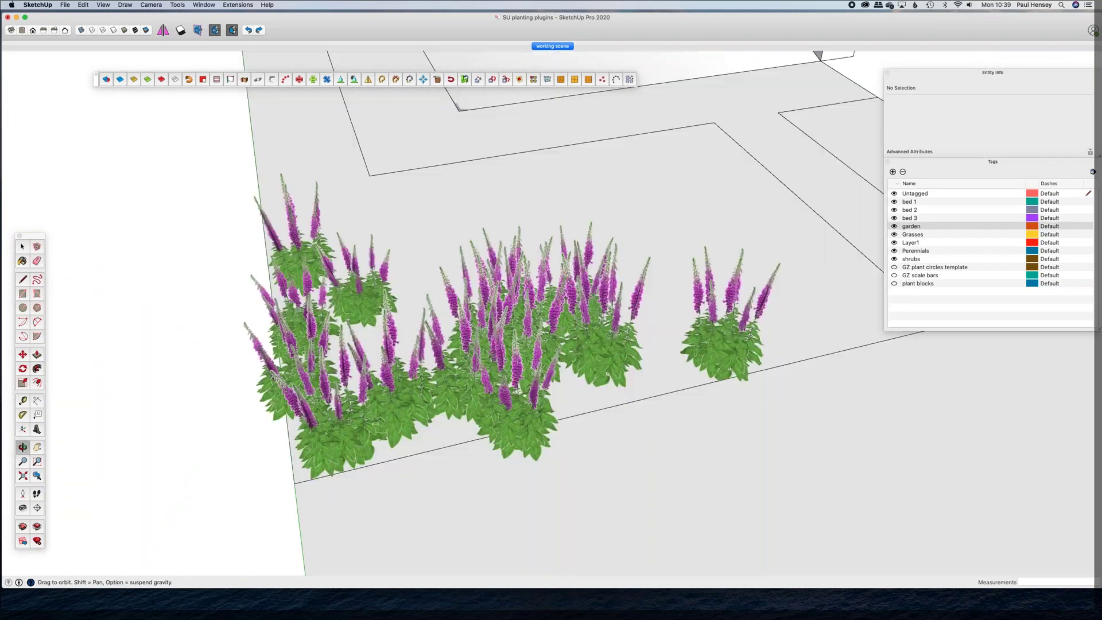
pyautogui.moveTo(325, 284); pyautogui.dragTo(331, 281, button='middle')
pyautogui.scroll(-5, 464, 315)
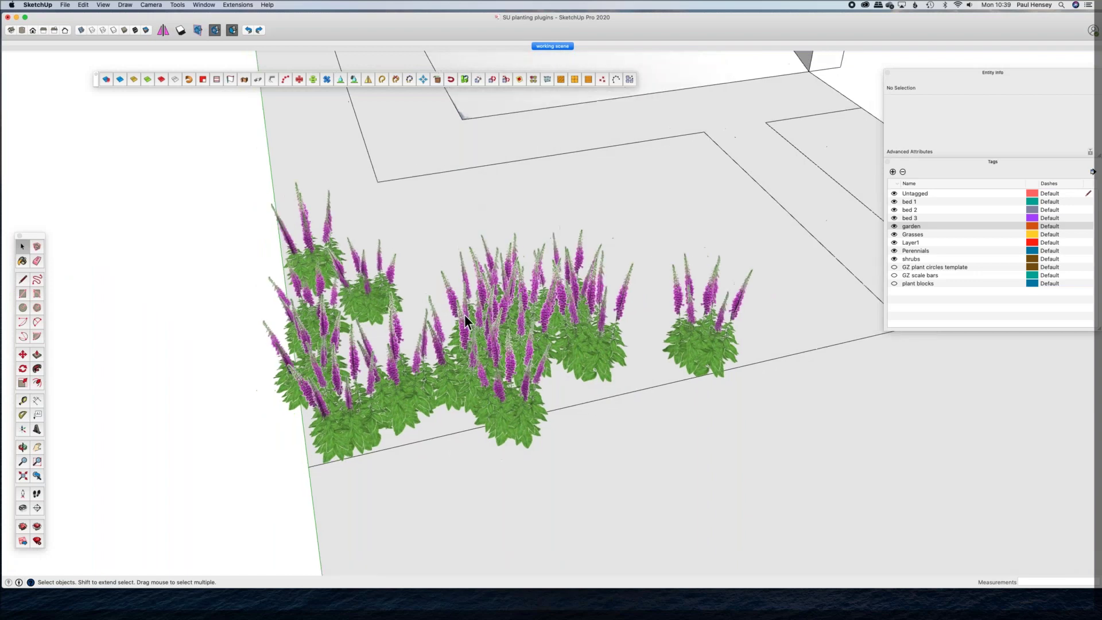
# Step: Delete the whole Digitalis clump from the bed, including the single plant left at its outer edge
pyautogui.moveTo(464, 315); pyautogui.dragTo(454, 319, button='middle')
pyautogui.moveTo(321, 222); pyautogui.dragTo(649, 383)
pyautogui.press('Delete')
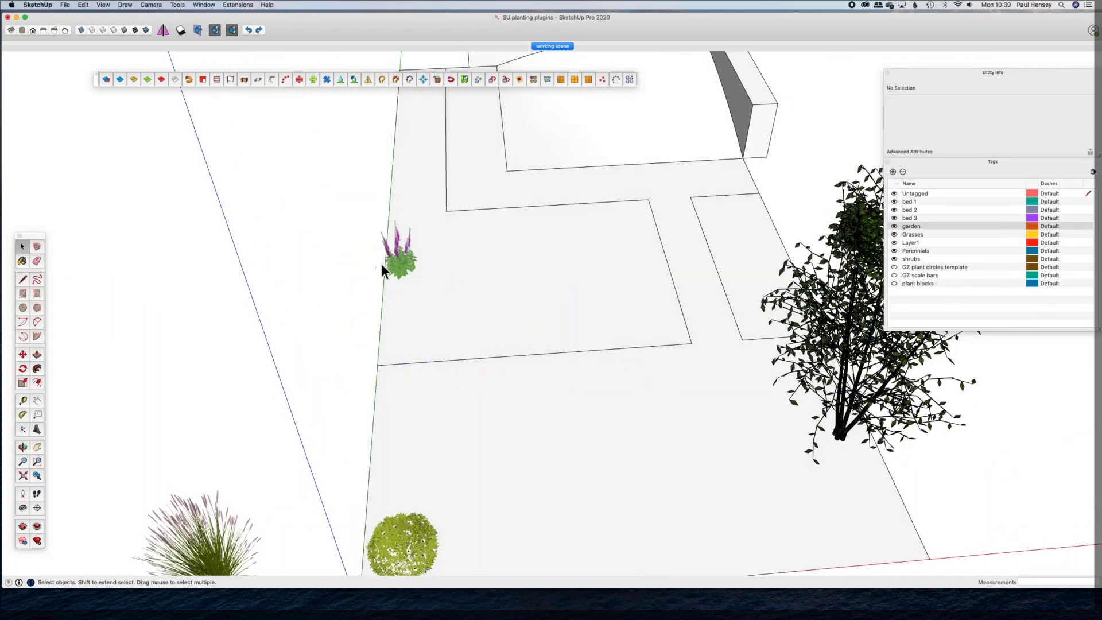
pyautogui.click(401, 256)
pyautogui.press('m')
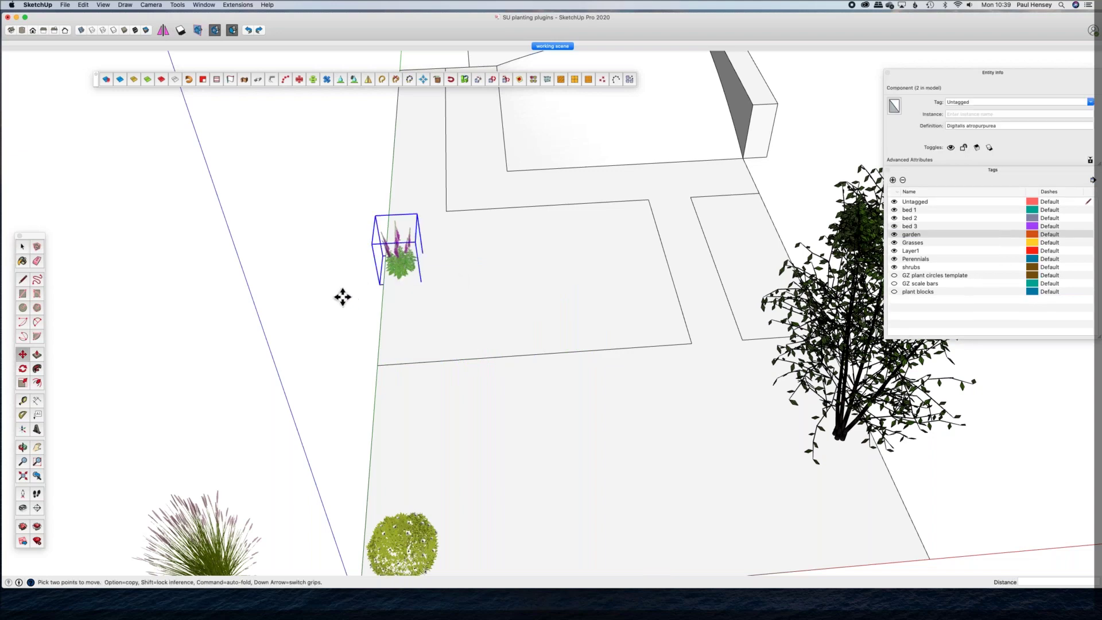
pyautogui.scroll(-2, 341, 295)
pyautogui.scroll(-3, 342, 293)
pyautogui.scroll(4, 411, 263)
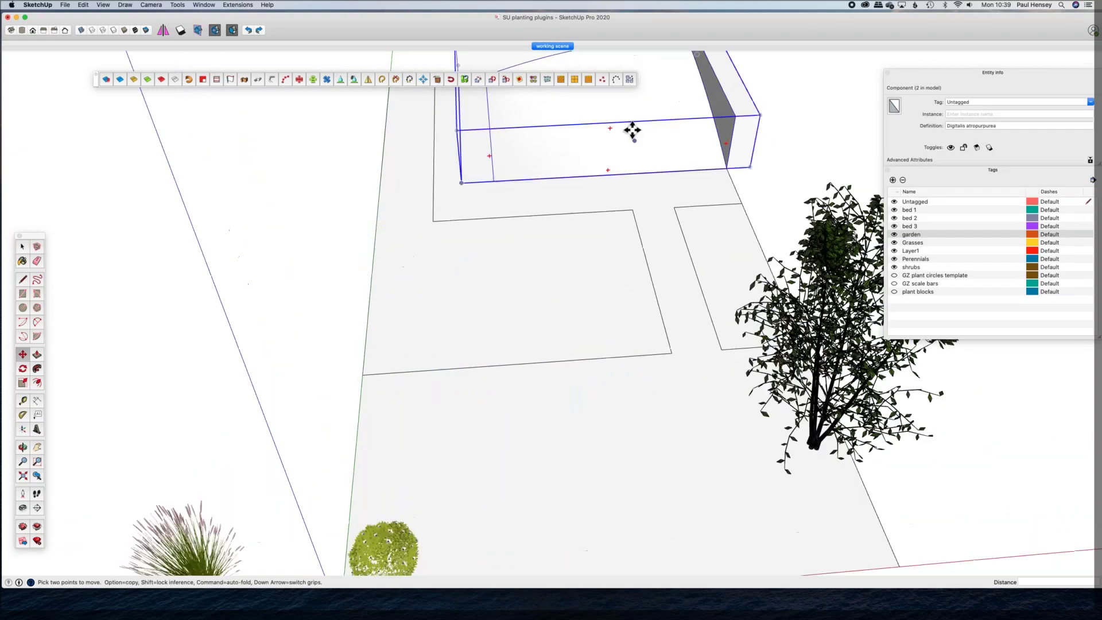
pyautogui.press('Escape')
# Step: Scatter eight guide points over the empty planting bed near its outer edge
pyautogui.moveTo(388, 251); pyautogui.dragTo(361, 246, button='middle')
pyautogui.press('m')
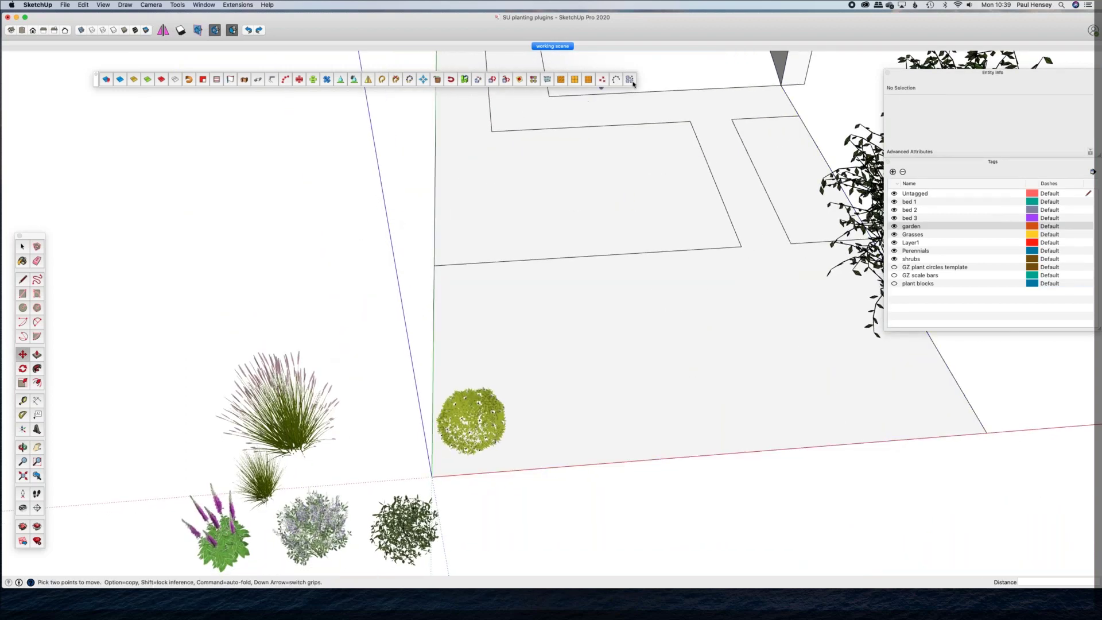
pyautogui.moveTo(521, 261); pyautogui.dragTo(545, 201, button='middle')
pyautogui.click(602, 80)
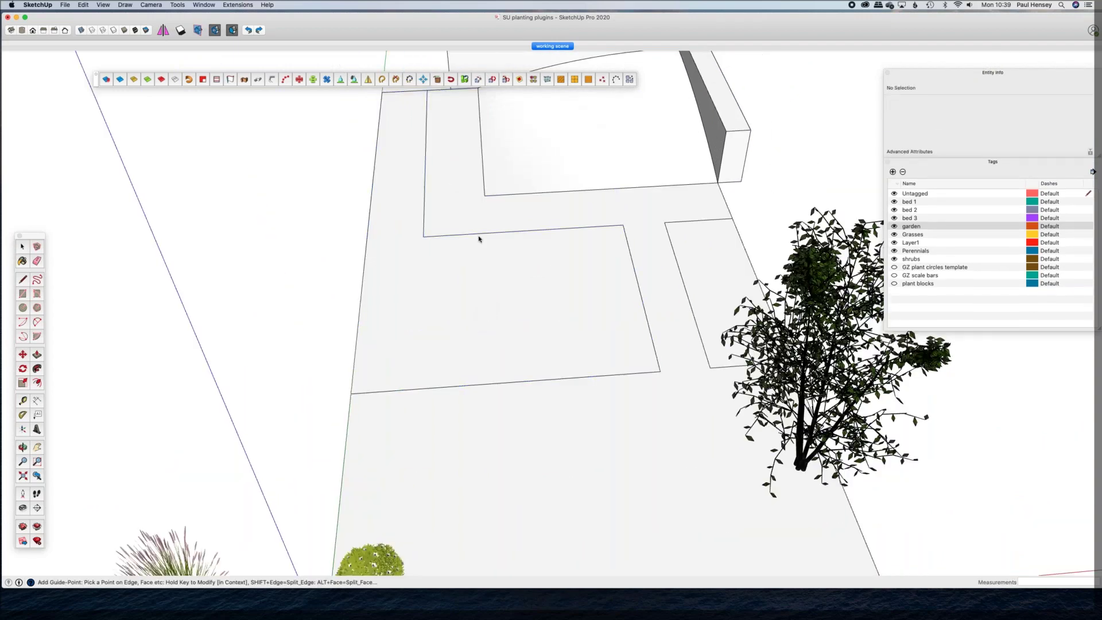
pyautogui.click(390, 262)
pyautogui.click(396, 275)
pyautogui.click(420, 260)
pyautogui.click(413, 288)
pyautogui.click(384, 317)
pyautogui.click(415, 329)
pyautogui.click(389, 358)
pyautogui.click(429, 359)
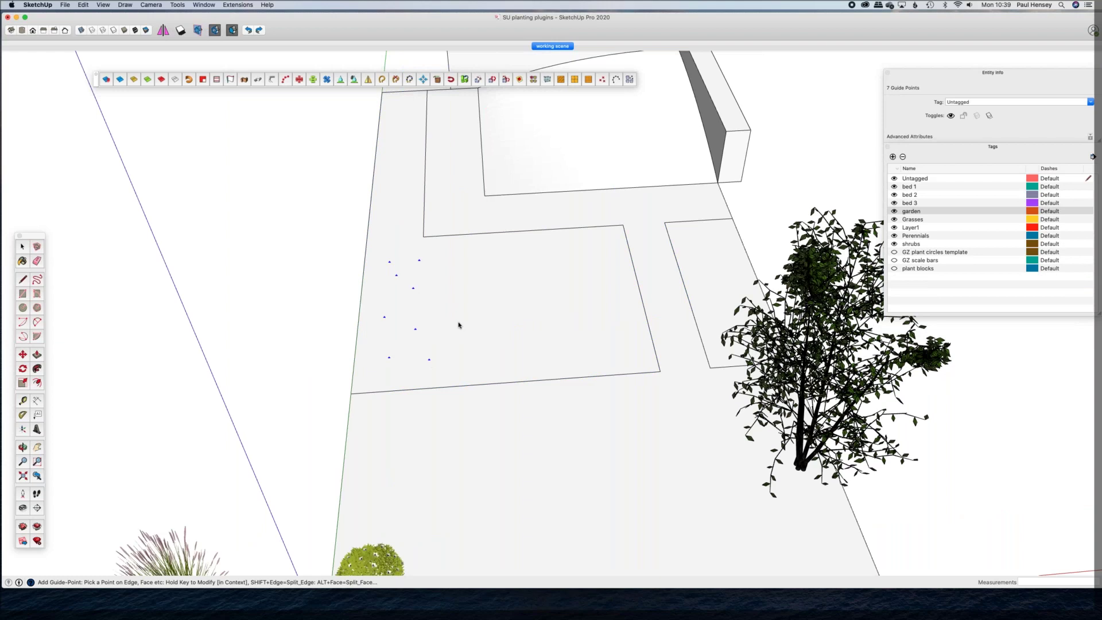
# Step: Add ten more guide points around the existing ones, spreading them further into the bed and along its far arm
pyautogui.click(429, 312)
pyautogui.click(447, 343)
pyautogui.click(471, 371)
pyautogui.click(441, 248)
pyautogui.click(410, 233)
pyautogui.click(441, 276)
pyautogui.moveTo(507, 327); pyautogui.dragTo(369, 256, button='middle')
pyautogui.click(404, 246)
pyautogui.click(385, 241)
pyautogui.click(367, 233)
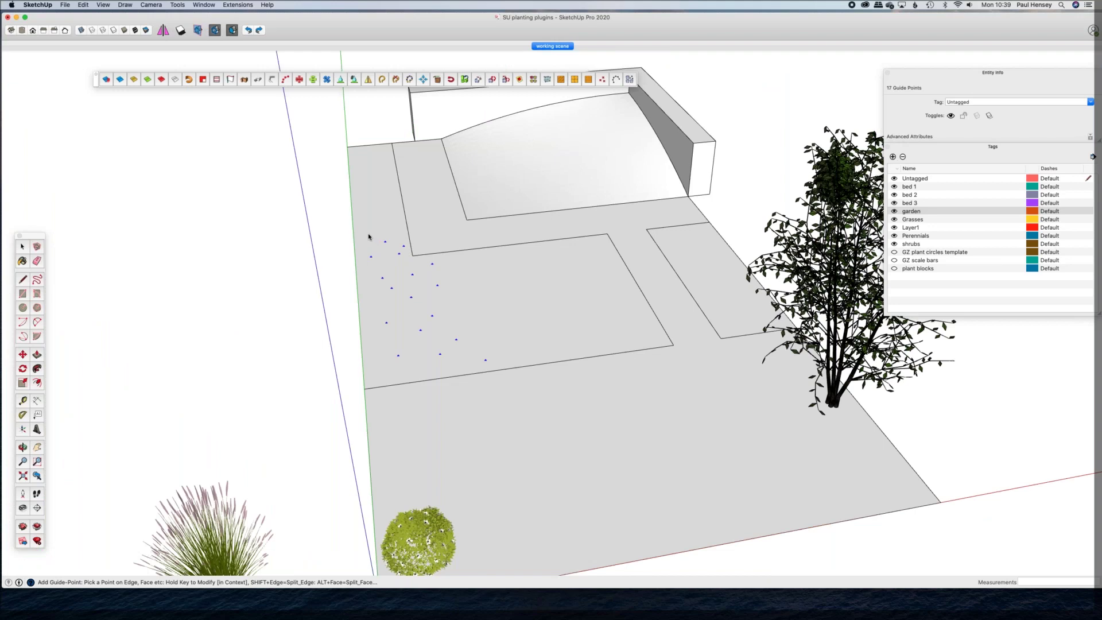
pyautogui.click(362, 284)
pyautogui.press('space')
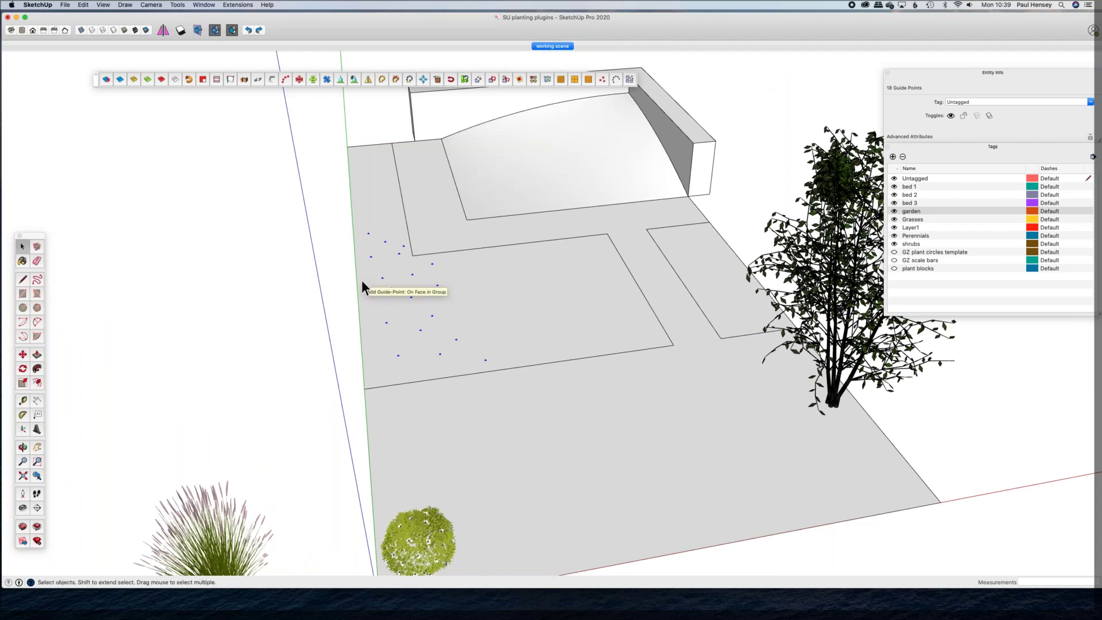
# Step: Try to copy the dark green Shrub #5 onto the guide points with only the shrub selected
pyautogui.moveTo(554, 453); pyautogui.dragTo(463, 270, button='middle')
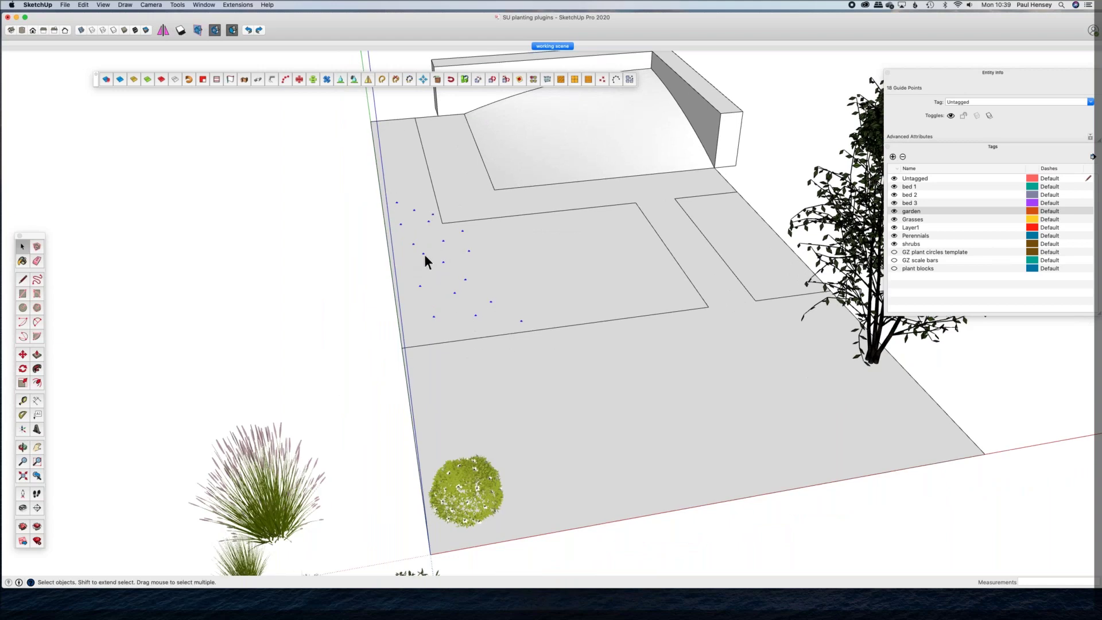
pyautogui.scroll(-5, 360, 289)
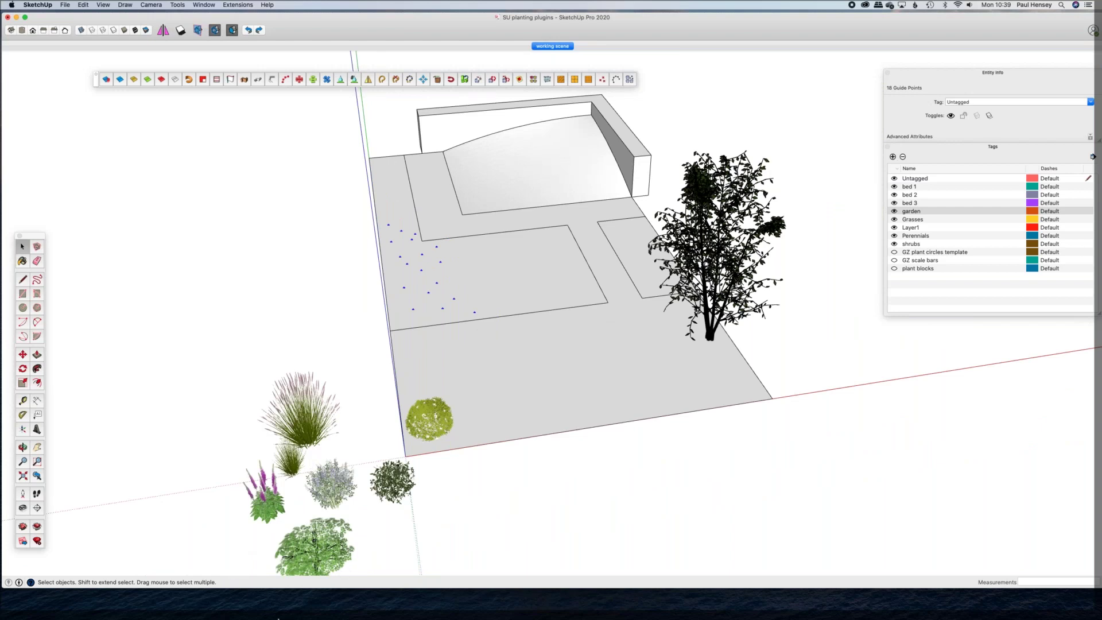
pyautogui.click(397, 477)
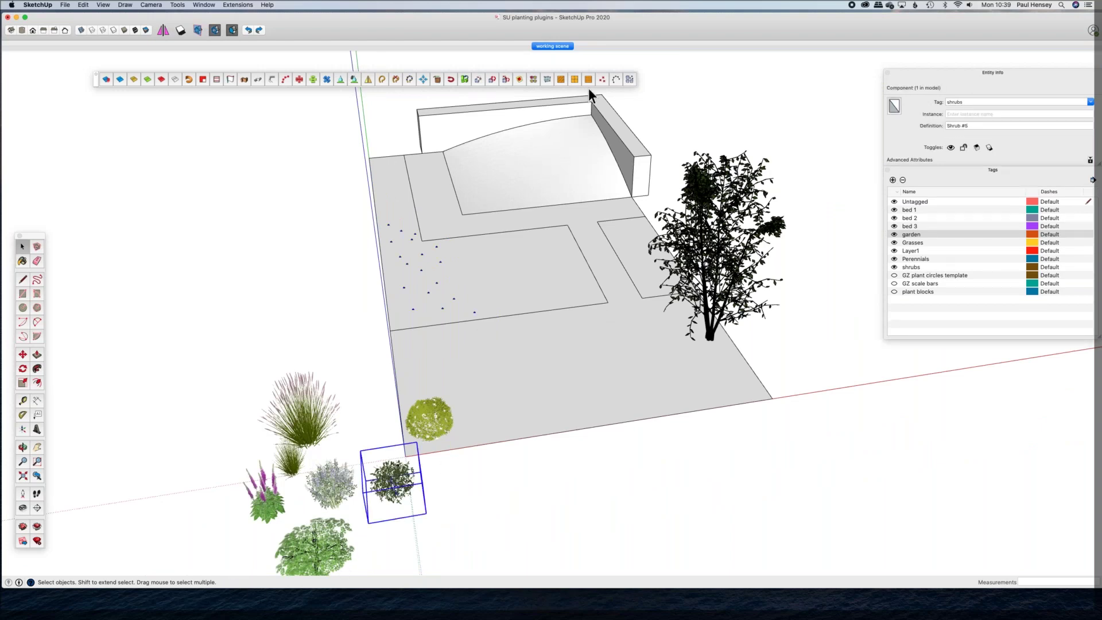
pyautogui.click(631, 80)
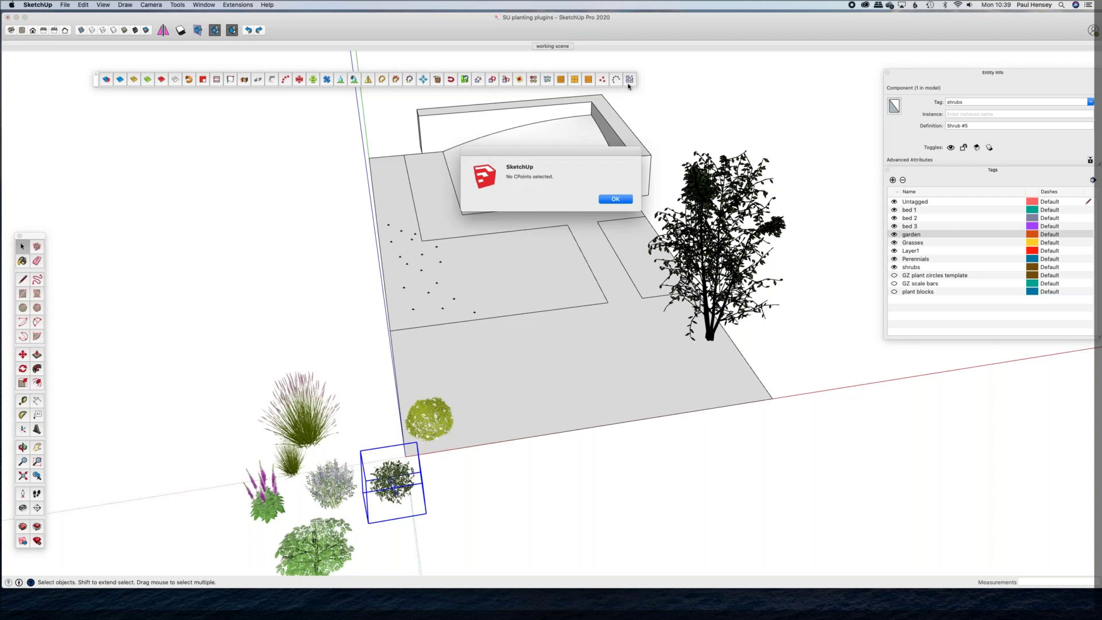
pyautogui.click(615, 199)
# Step: Select all 18 guide points together with the dark green Shrub #5 and place a copy at each point
pyautogui.moveTo(354, 210); pyautogui.dragTo(485, 338)
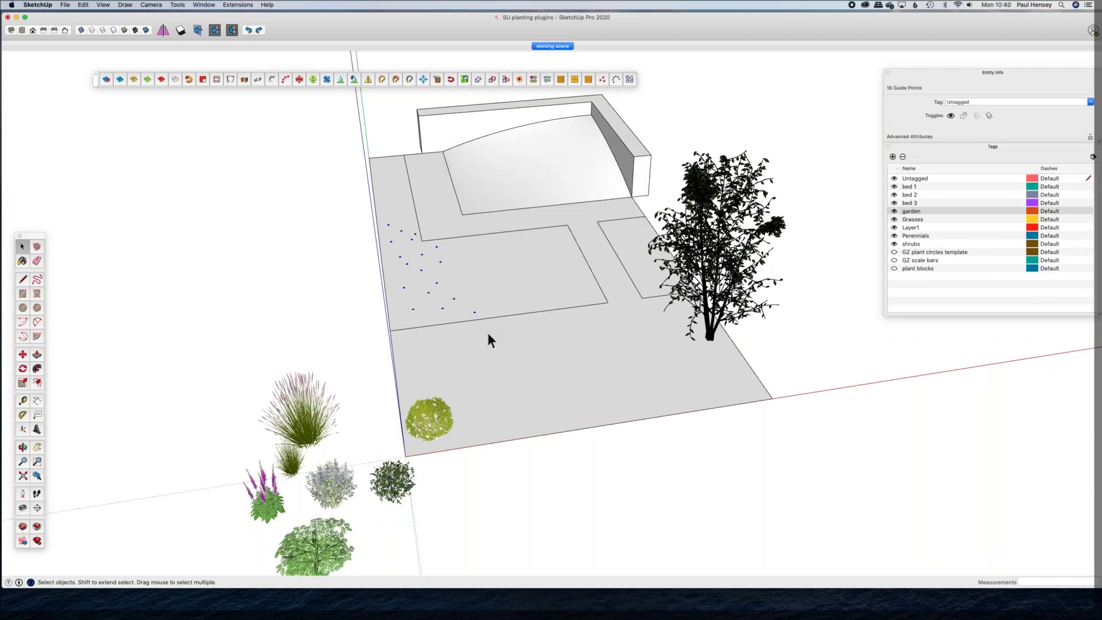
pyautogui.keyDown('shift'); pyautogui.click(401, 480); pyautogui.keyUp('shift')
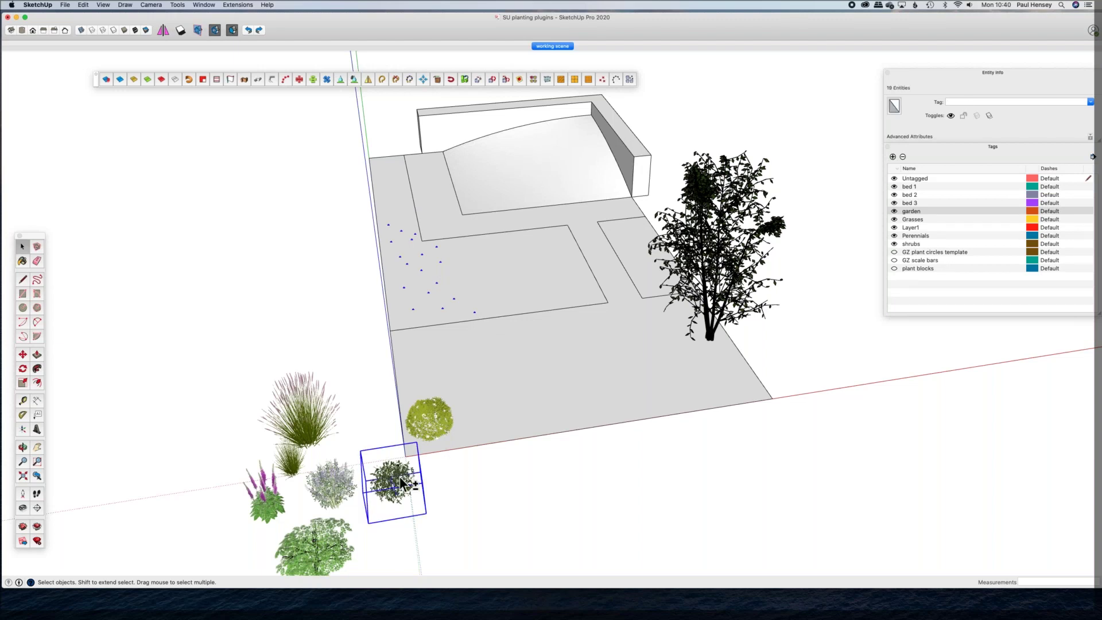
pyautogui.click(630, 79)
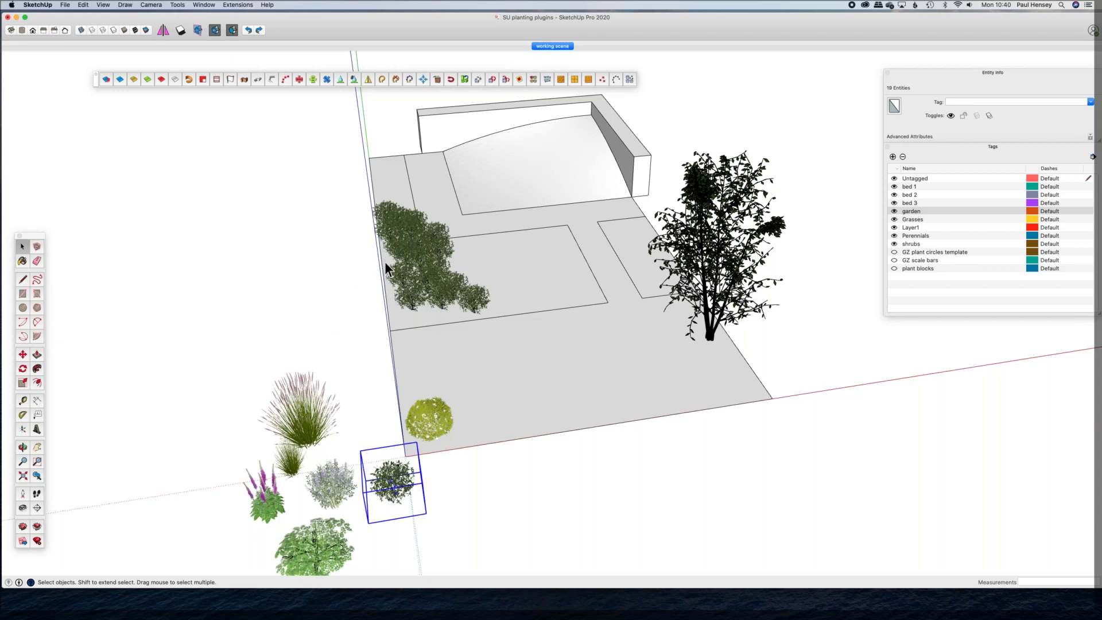
# Step: Select all the shrubs in the bed, randomise their scale, then randomise scale and rotation together, and clear the selection
pyautogui.moveTo(453, 270)
pyautogui.mouseDown(button='middle')
pyautogui.moveTo(382, 197)
pyautogui.moveTo(389, 127)
pyautogui.moveTo(439, 276)
pyautogui.mouseUp(button='middle')
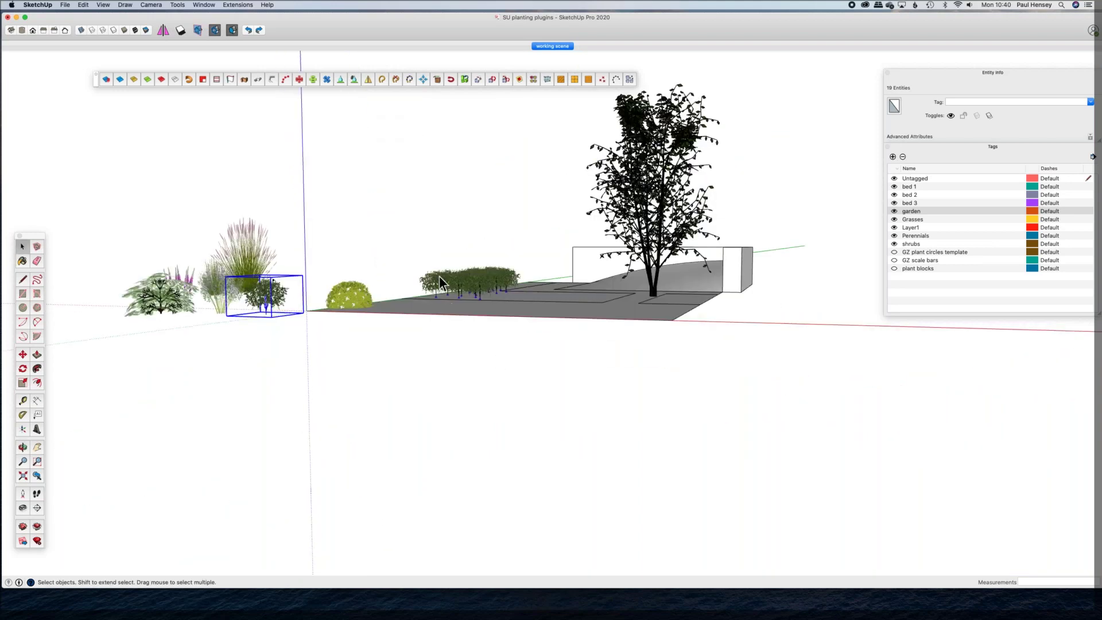
pyautogui.scroll(4, 439, 277)
pyautogui.scroll(5, 466, 282)
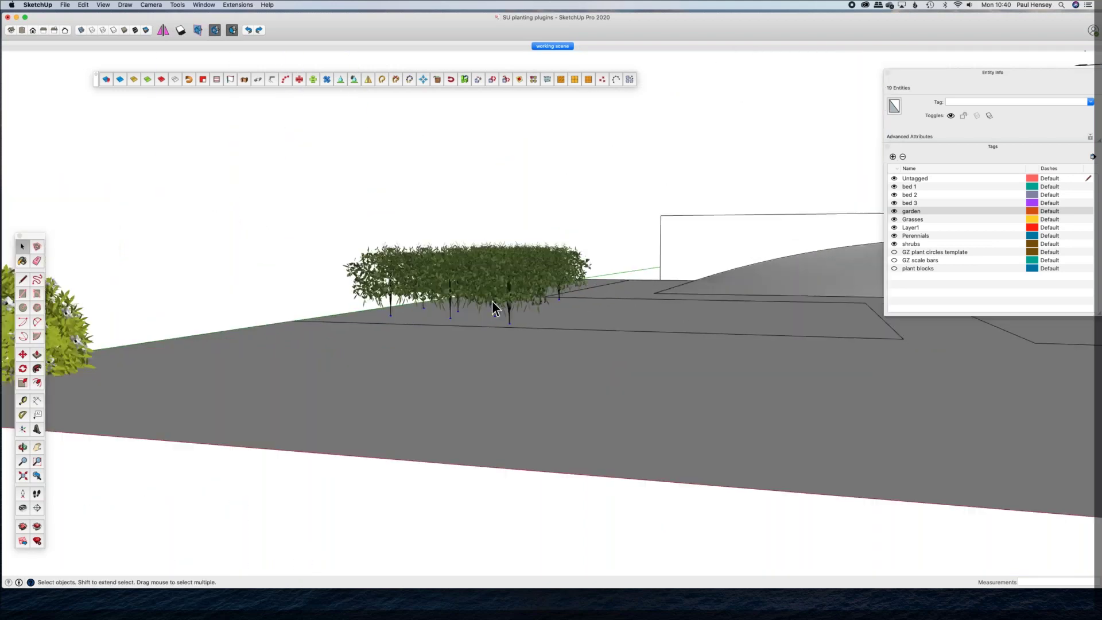
pyautogui.scroll(-2, 499, 312)
pyautogui.moveTo(497, 313); pyautogui.dragTo(430, 445, button='middle')
pyautogui.scroll(2, 453, 288)
pyautogui.moveTo(300, 152); pyautogui.dragTo(618, 455)
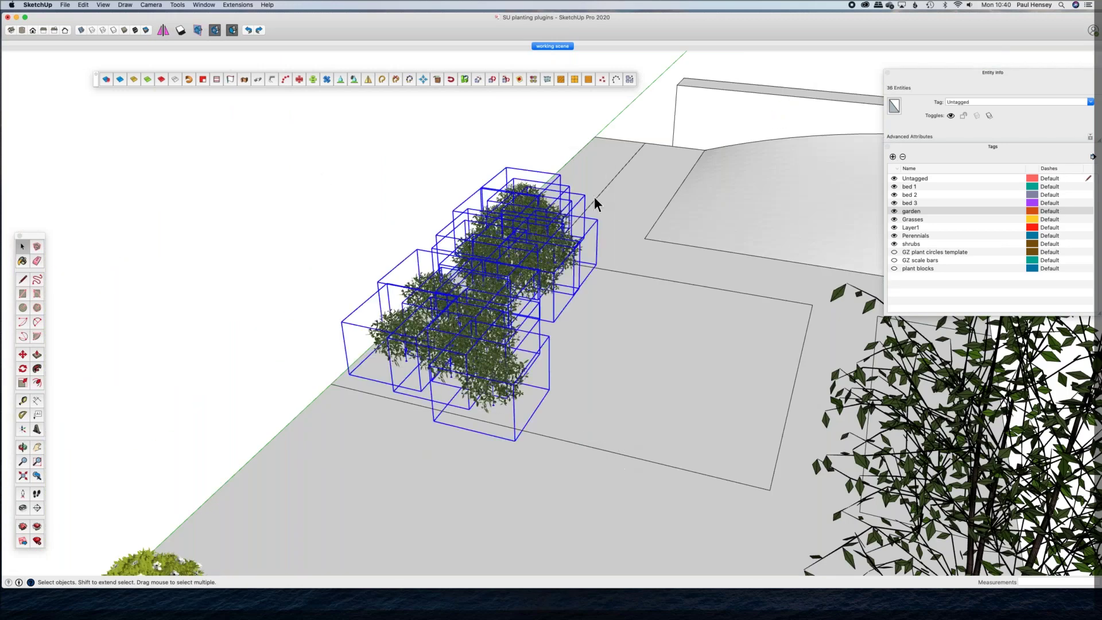
pyautogui.click(478, 81)
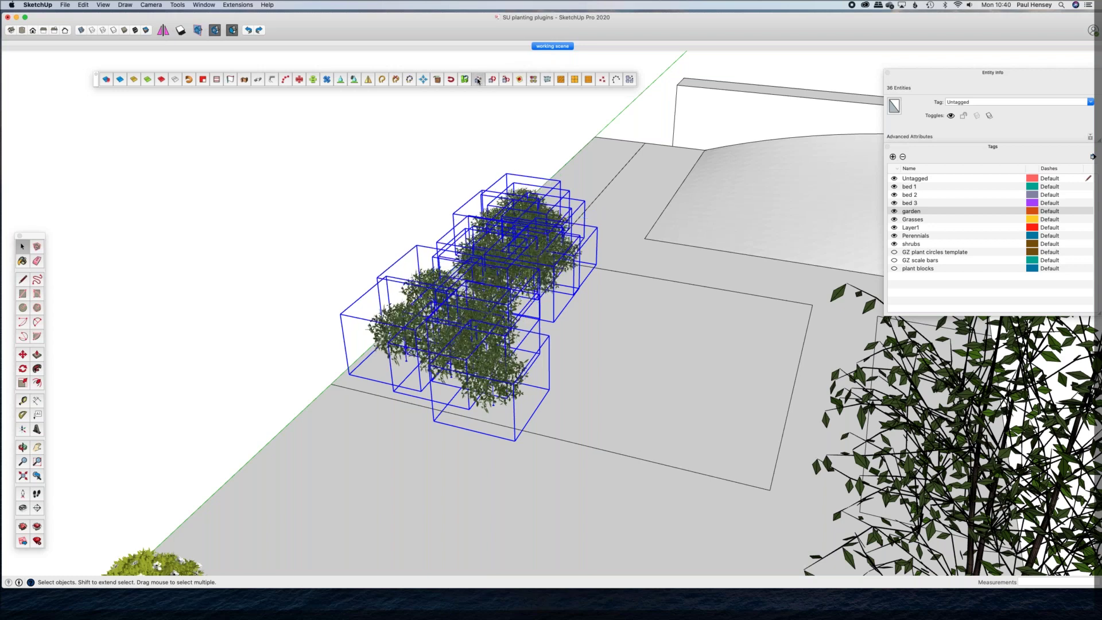
pyautogui.click(506, 80)
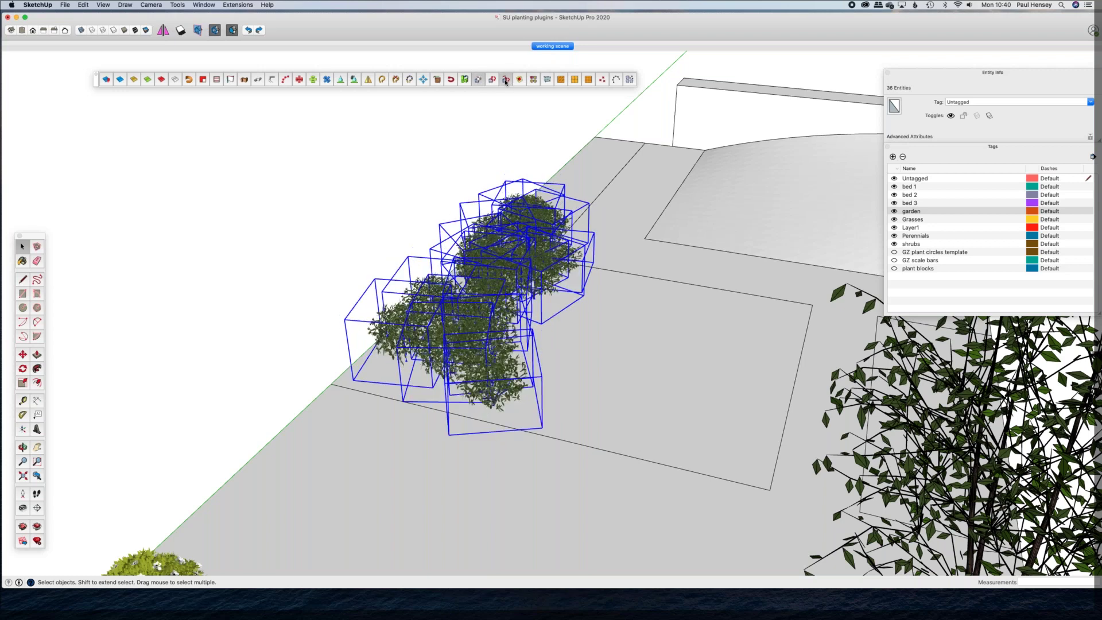
pyautogui.click(371, 190)
# Step: Delete all the shrub copies and guide points from the bed
pyautogui.moveTo(506, 231); pyautogui.dragTo(607, 317, button='middle')
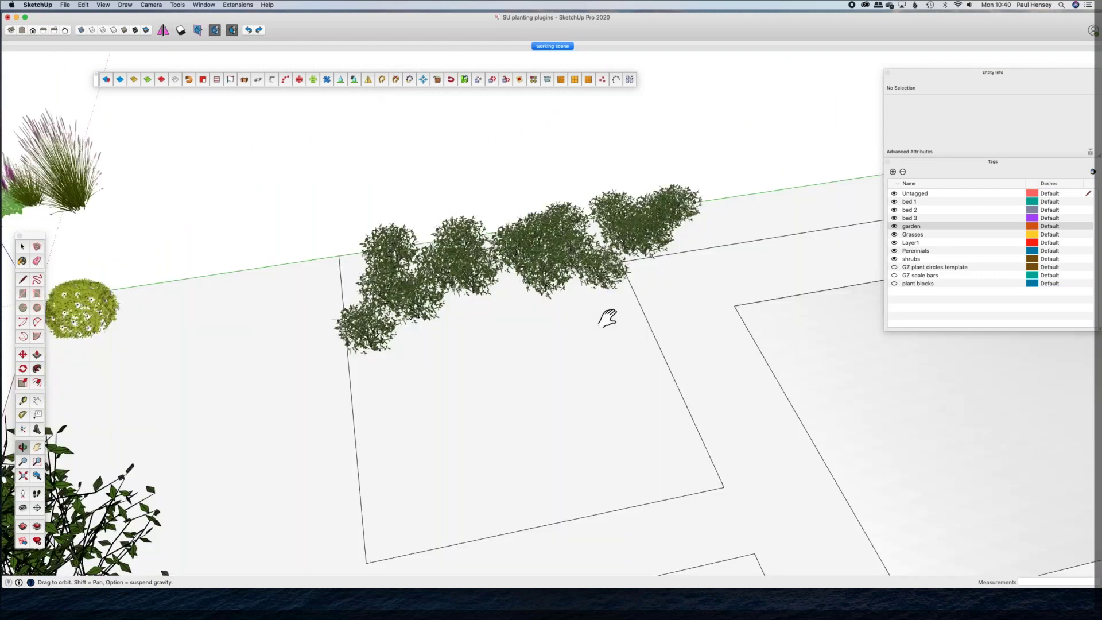
pyautogui.scroll(-8, 573, 273)
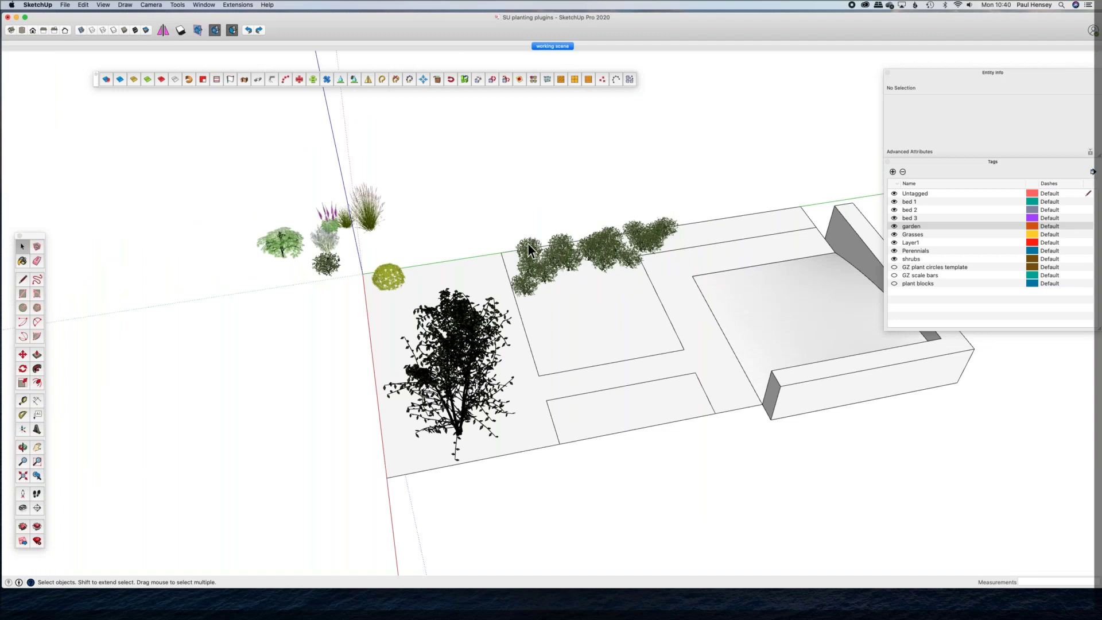
pyautogui.moveTo(553, 265); pyautogui.dragTo(617, 365, button='middle')
pyautogui.moveTo(618, 360); pyautogui.dragTo(650, 340)
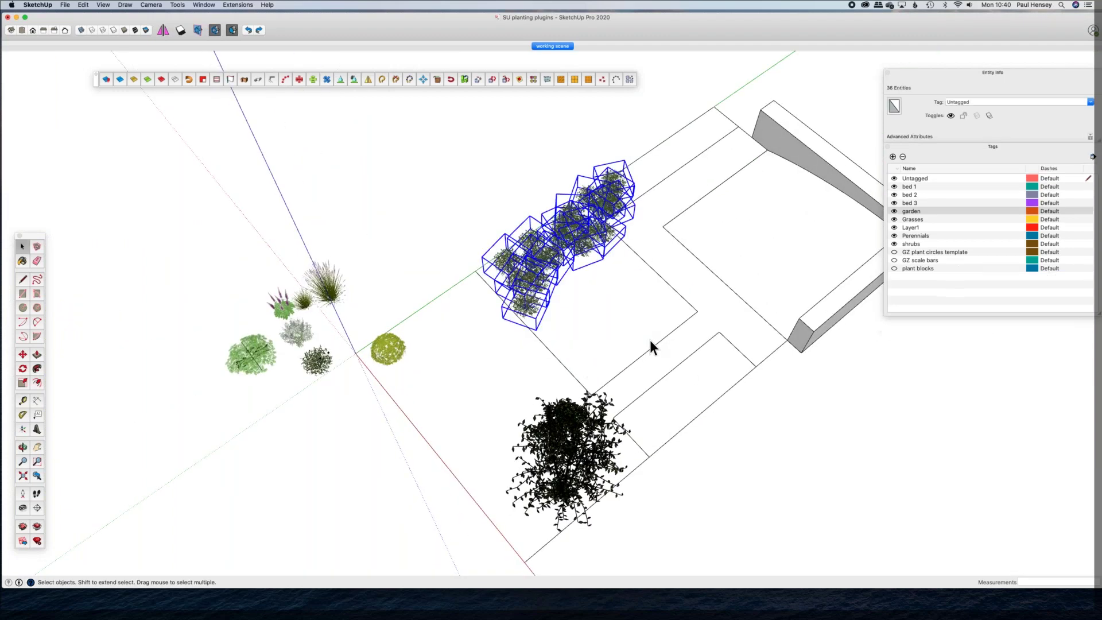
pyautogui.press('Delete')
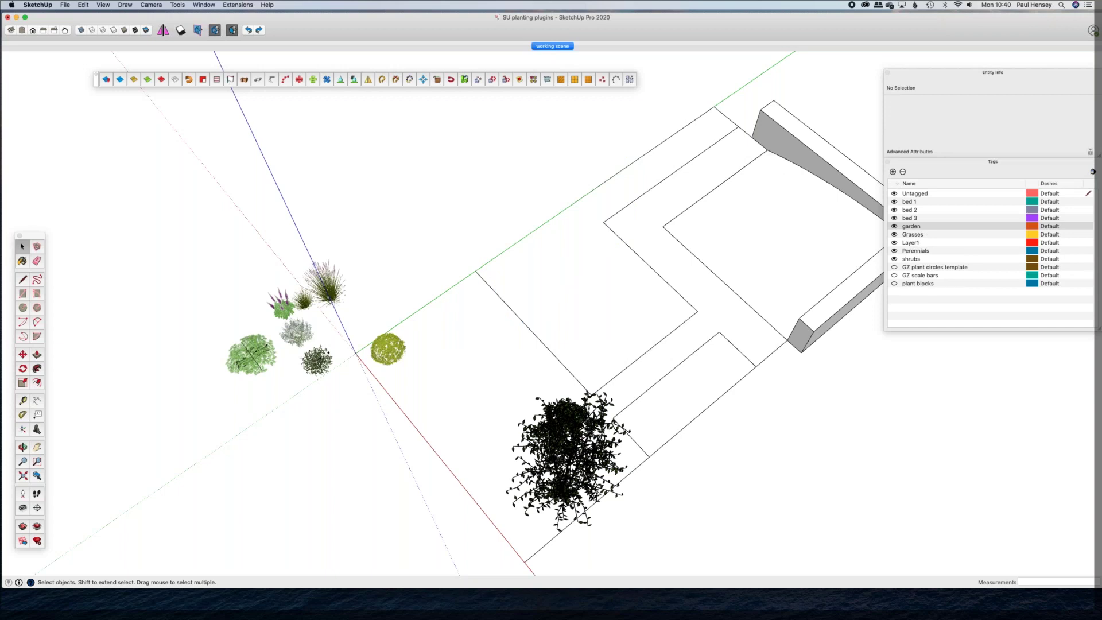
# Step: Swap the long plugin toolbar for the short blue one and select the source Digitalis outside the garden
pyautogui.click(96, 78)
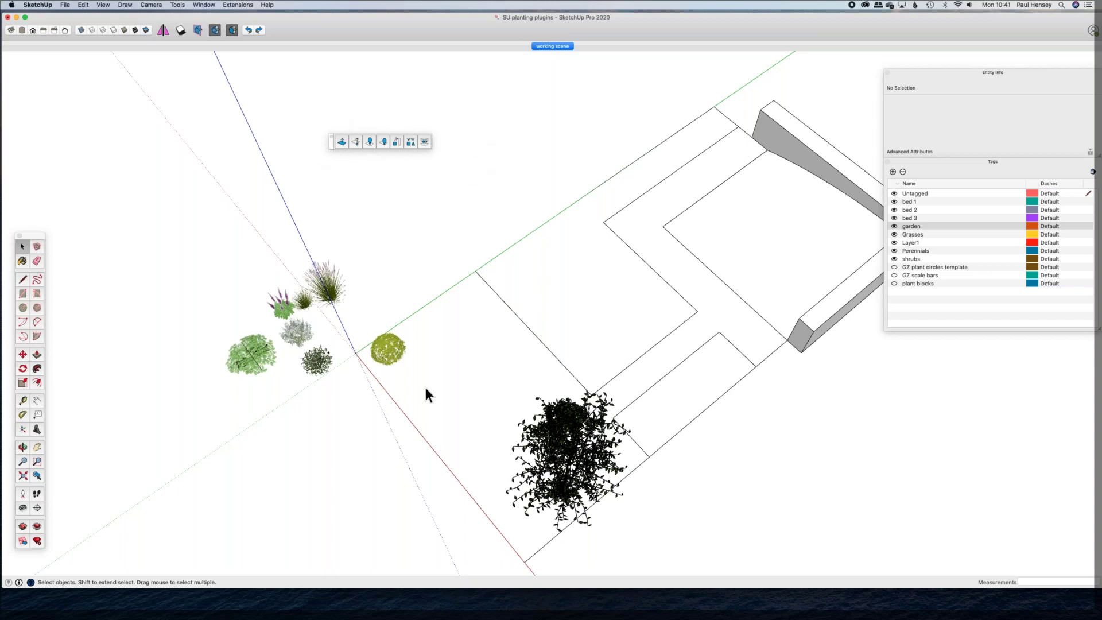
pyautogui.scroll(5, 277, 310)
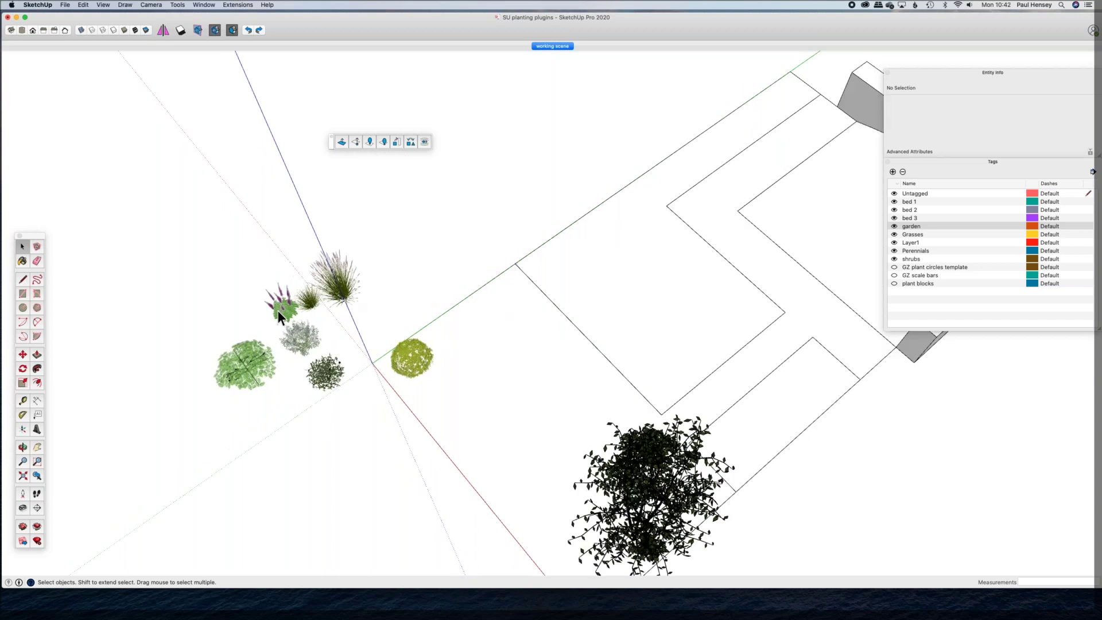
pyautogui.click(291, 313)
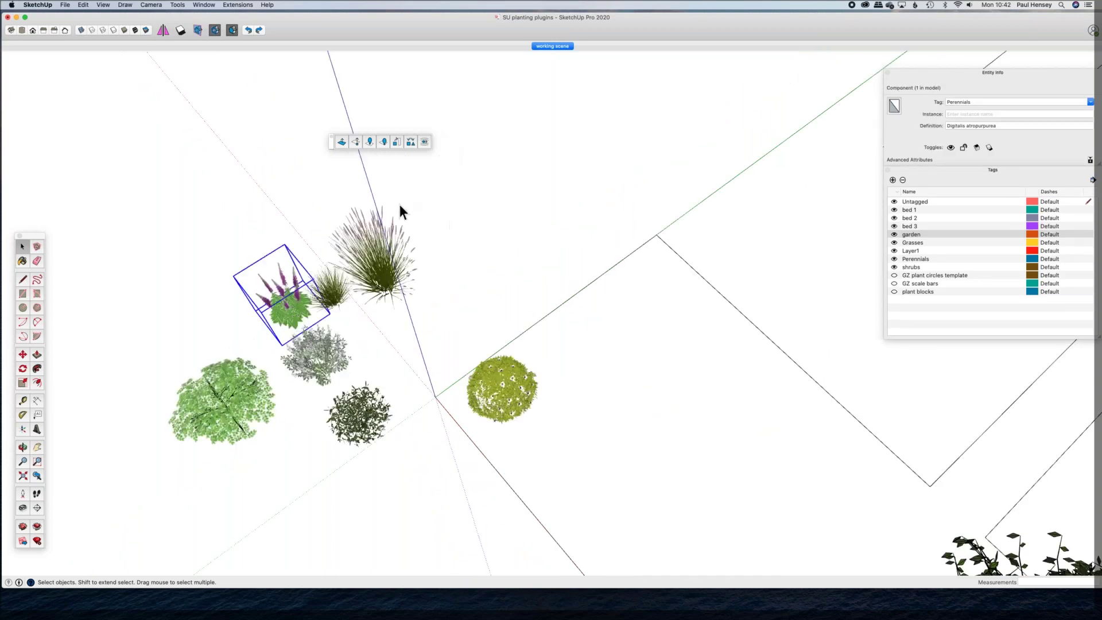
pyautogui.scroll(-3, 413, 255)
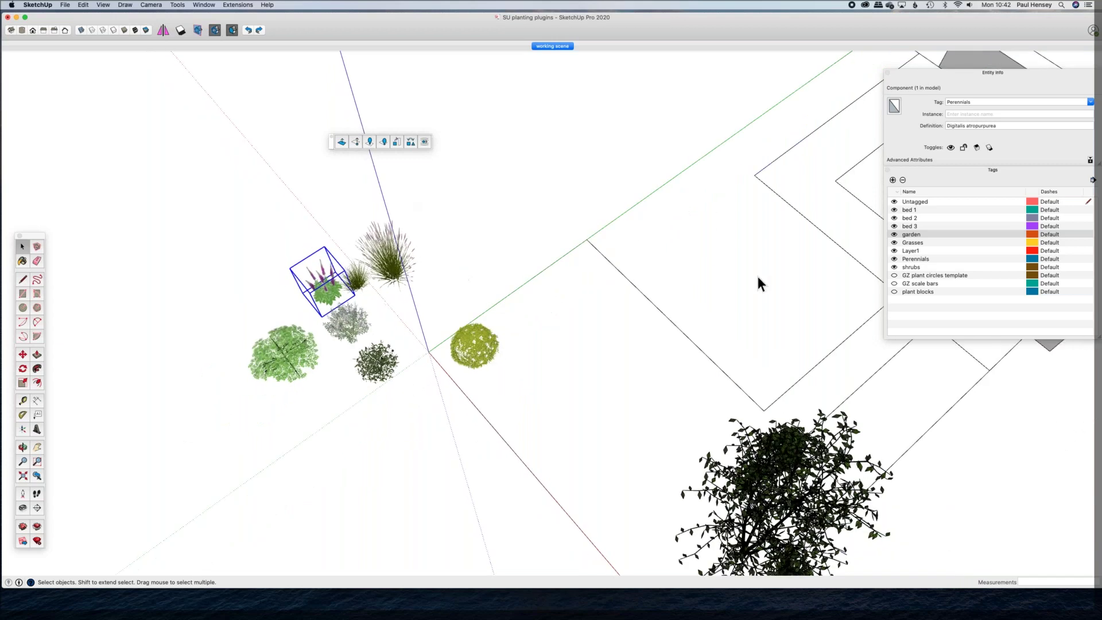
# Step: Select the bed 2 group, open it to inspect its face, then close it and leave the whole group selected
pyautogui.click(698, 244)
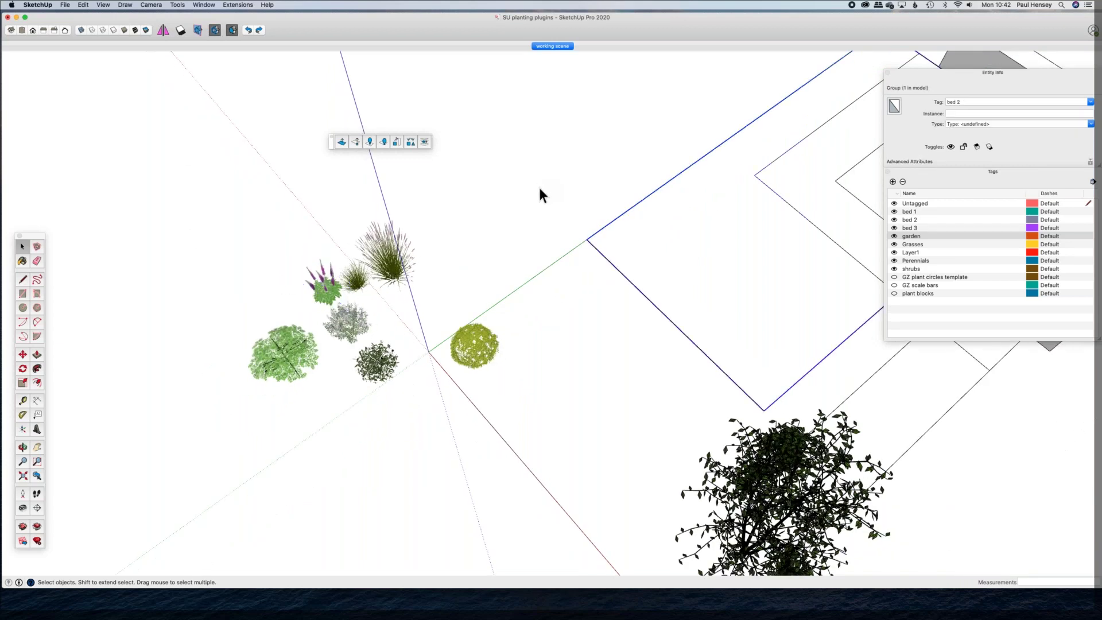
pyautogui.keyDown('shift'); pyautogui.moveTo(492, 178); pyautogui.dragTo(411, 181, button='middle'); pyautogui.keyUp('shift')
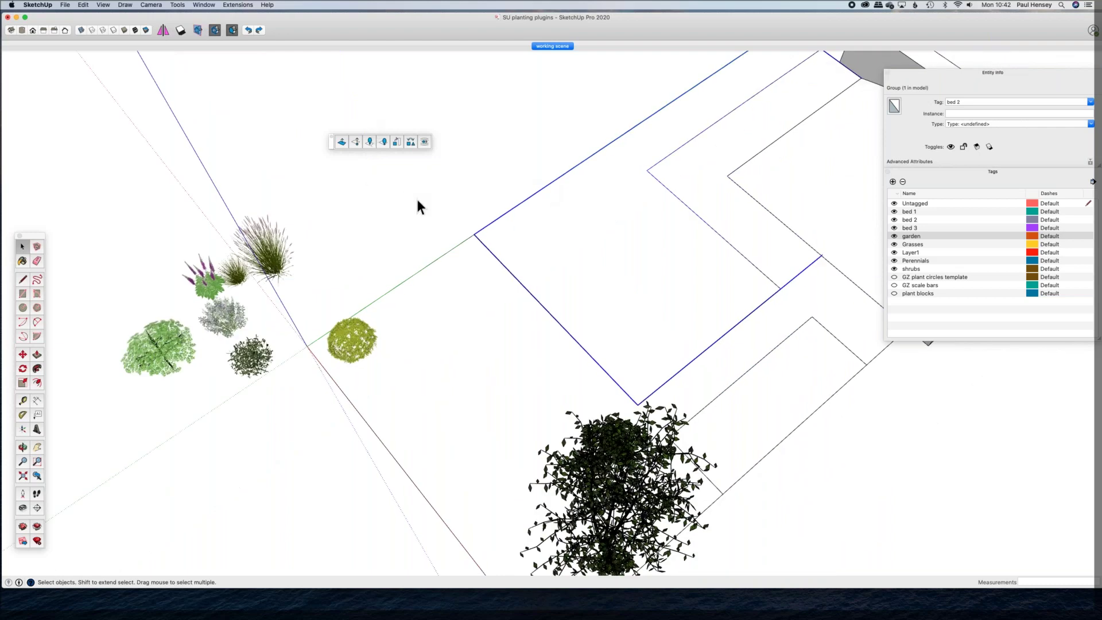
pyautogui.click(645, 258)
pyautogui.click(650, 195)
pyautogui.click(536, 223)
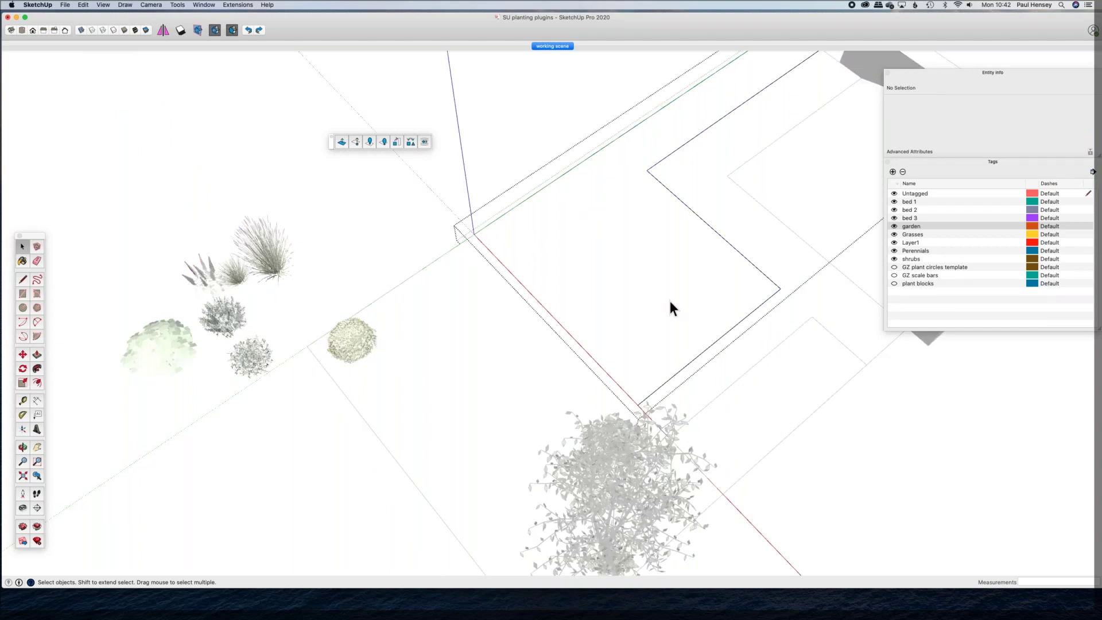
pyautogui.click(597, 232)
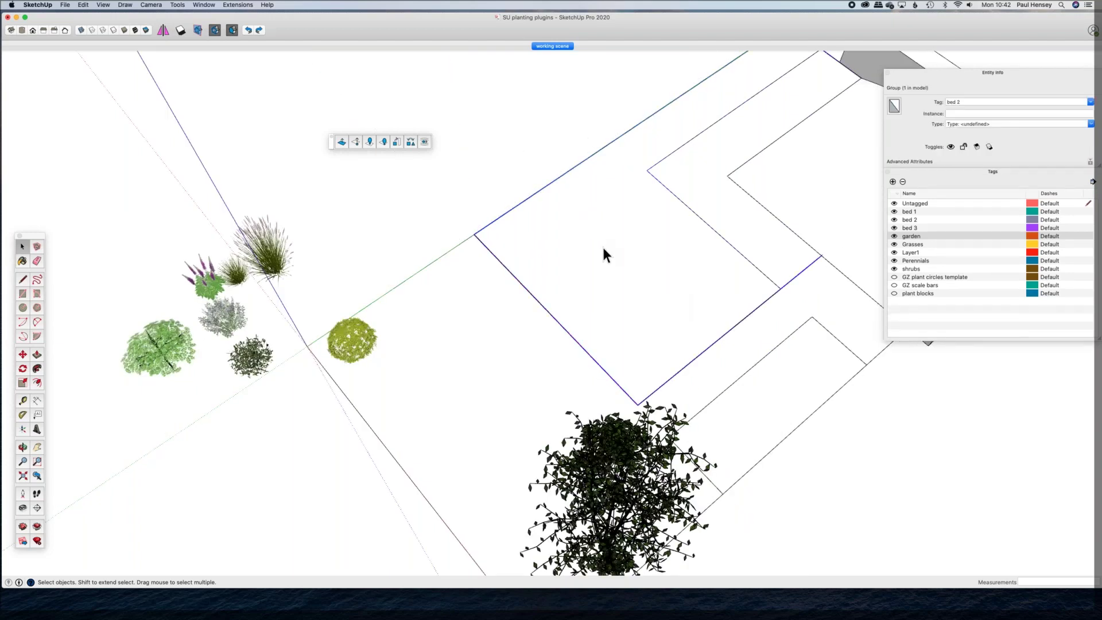
# Step: Explode the bed 2 group and select its exposed face
pyautogui.rightClick(603, 249)
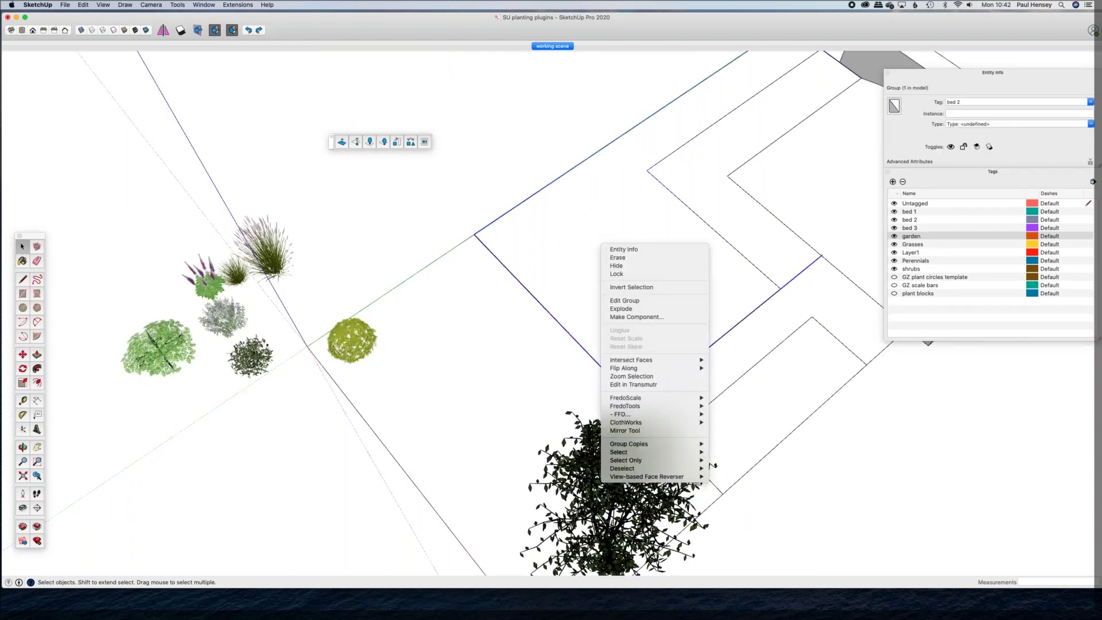
pyautogui.click(628, 308)
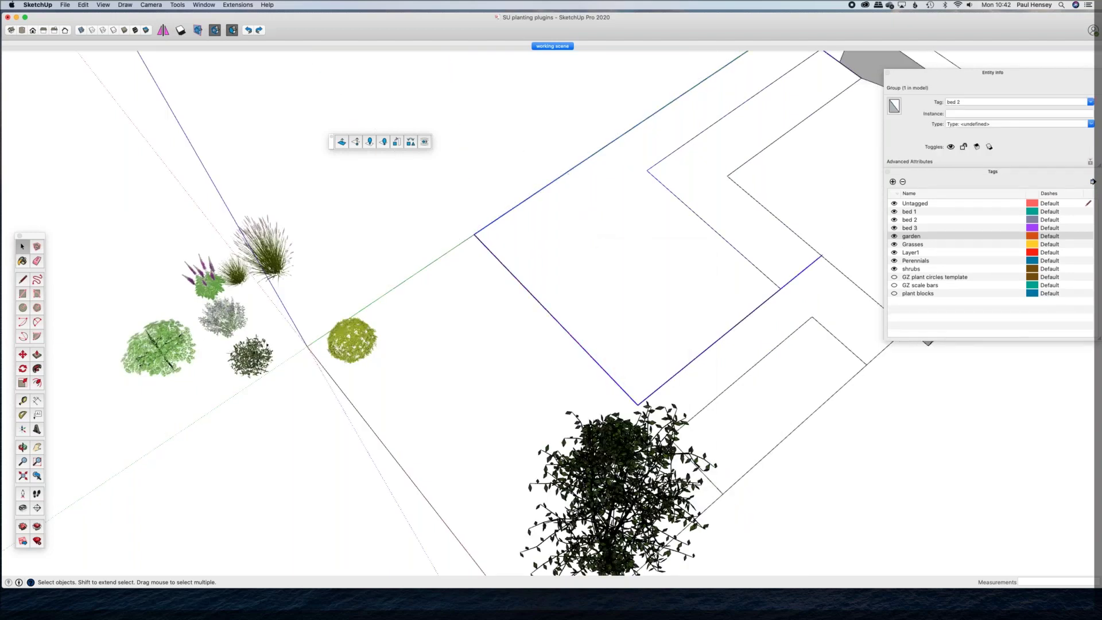
pyautogui.click(648, 260)
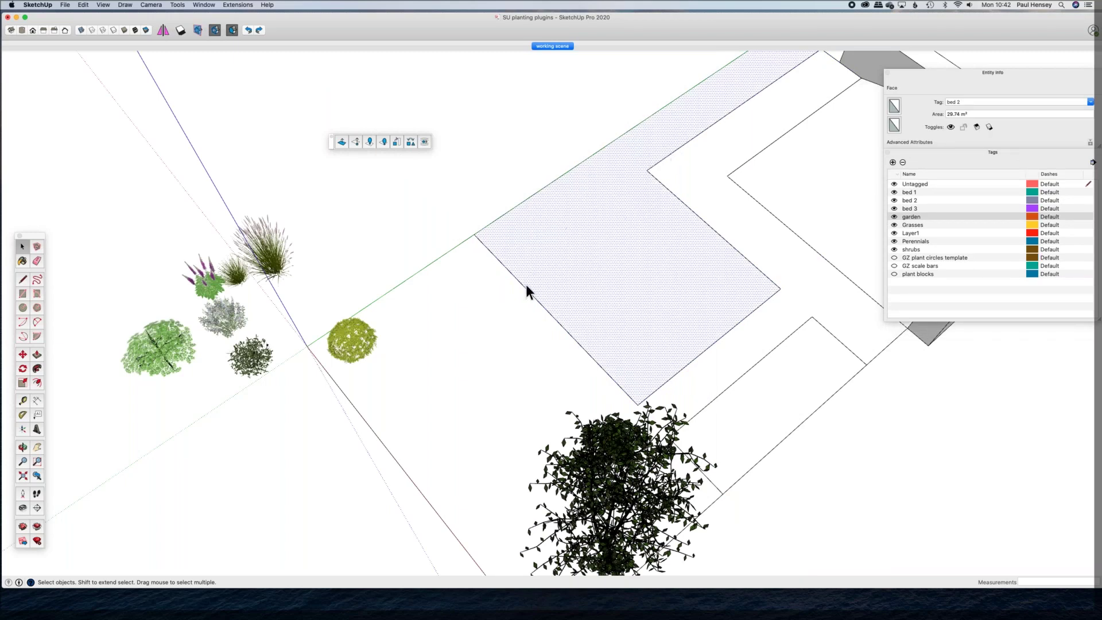
# Step: Add the source Digitalis to the selection and scatter up to 10 copies randomly on the face, with Normal orientation and the bed 2 tag
pyautogui.keyDown('shift'); pyautogui.click(212, 286); pyautogui.keyUp('shift')
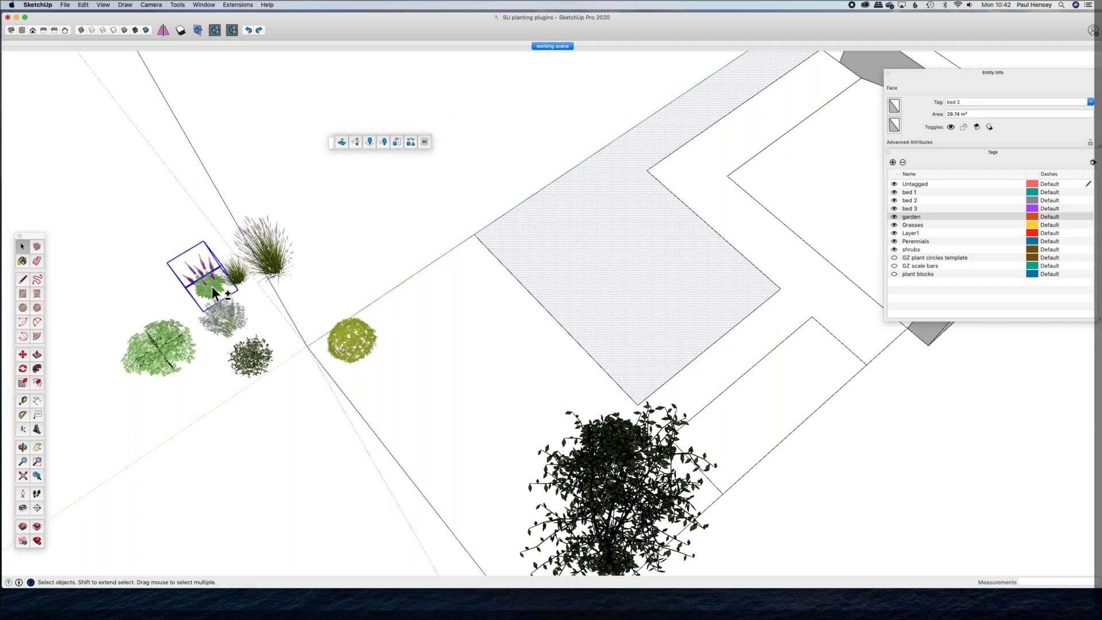
pyautogui.click(370, 142)
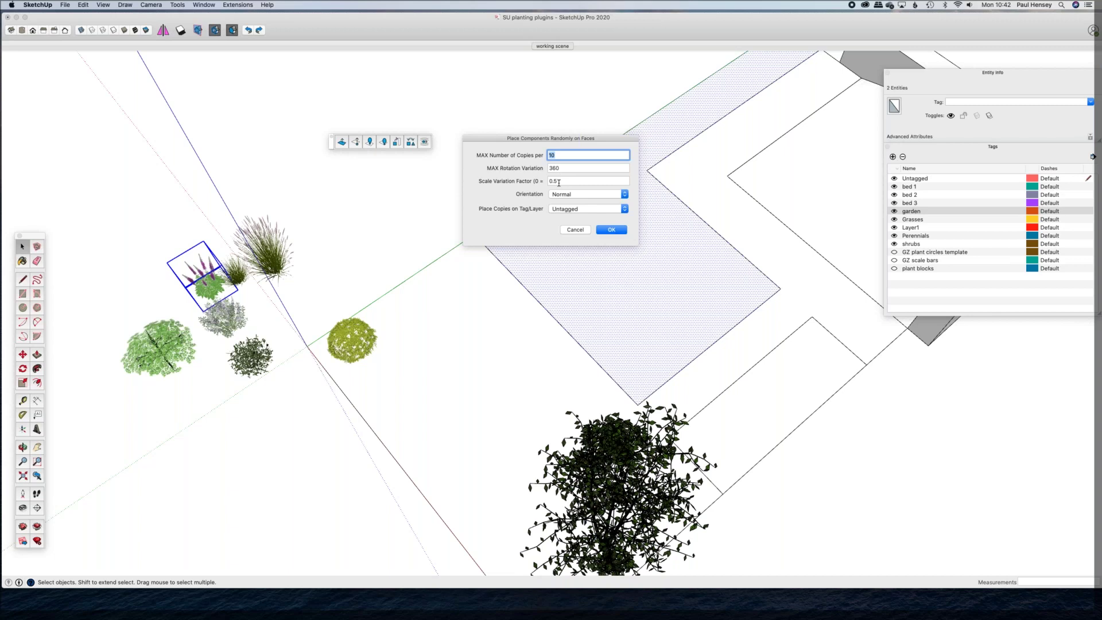
pyautogui.click(625, 195)
pyautogui.click(566, 194)
pyautogui.click(625, 210)
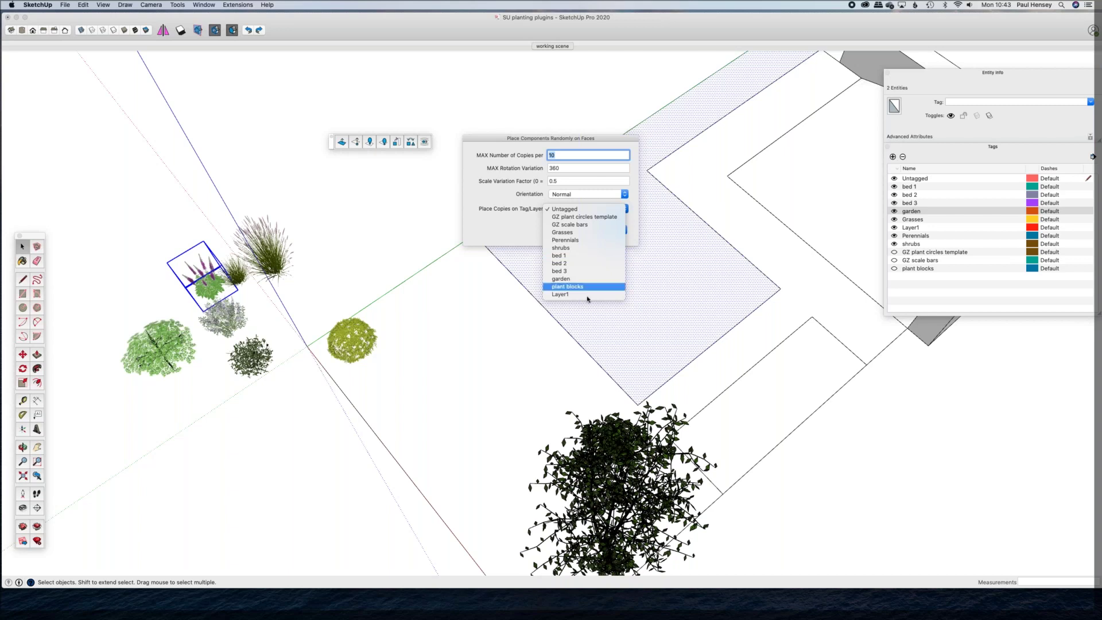
pyautogui.click(581, 264)
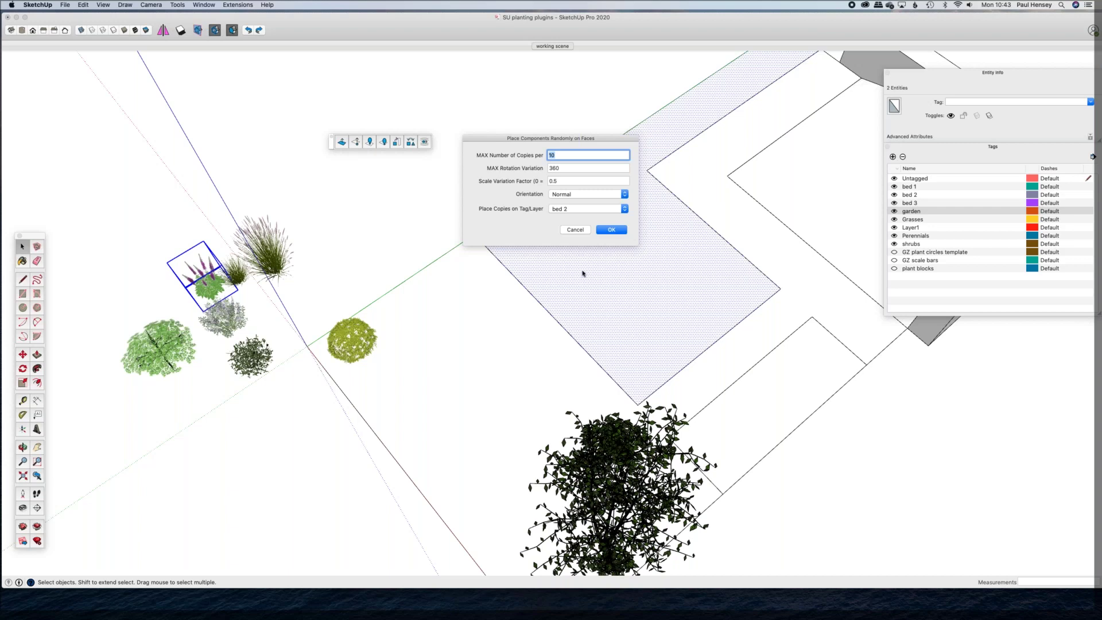
pyautogui.click(614, 230)
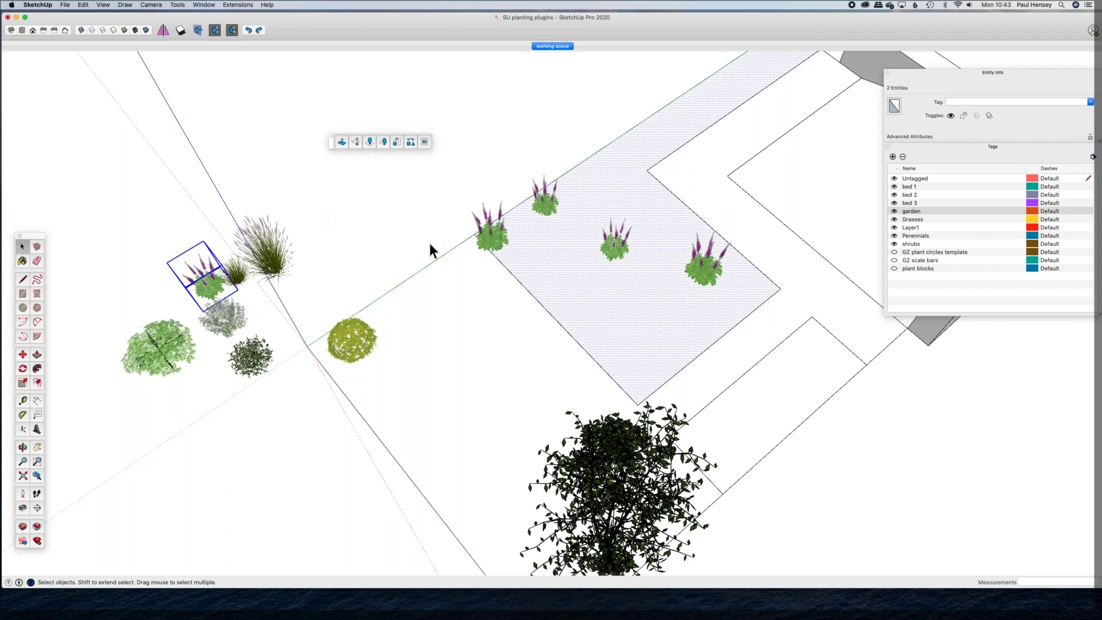
# Step: Select the Miscanthus, the Digitalis, the grey-leaved plant and the bed 2 face, and scatter these components randomly over the face
pyautogui.click(334, 271)
pyautogui.click(255, 275)
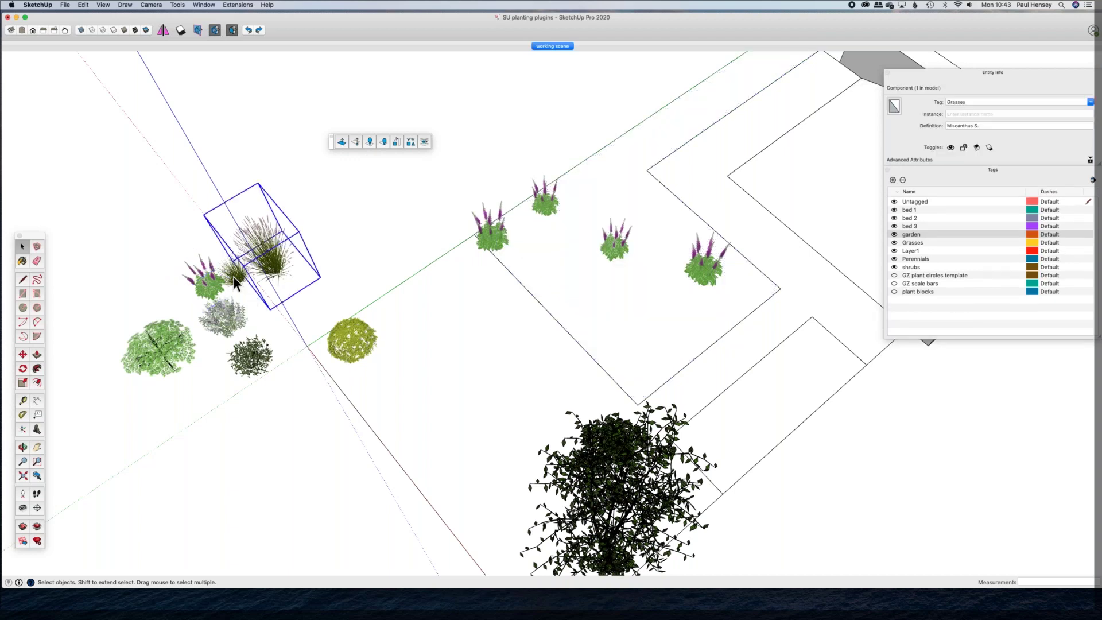
pyautogui.keyDown('shift'); pyautogui.click(214, 287); pyautogui.keyUp('shift')
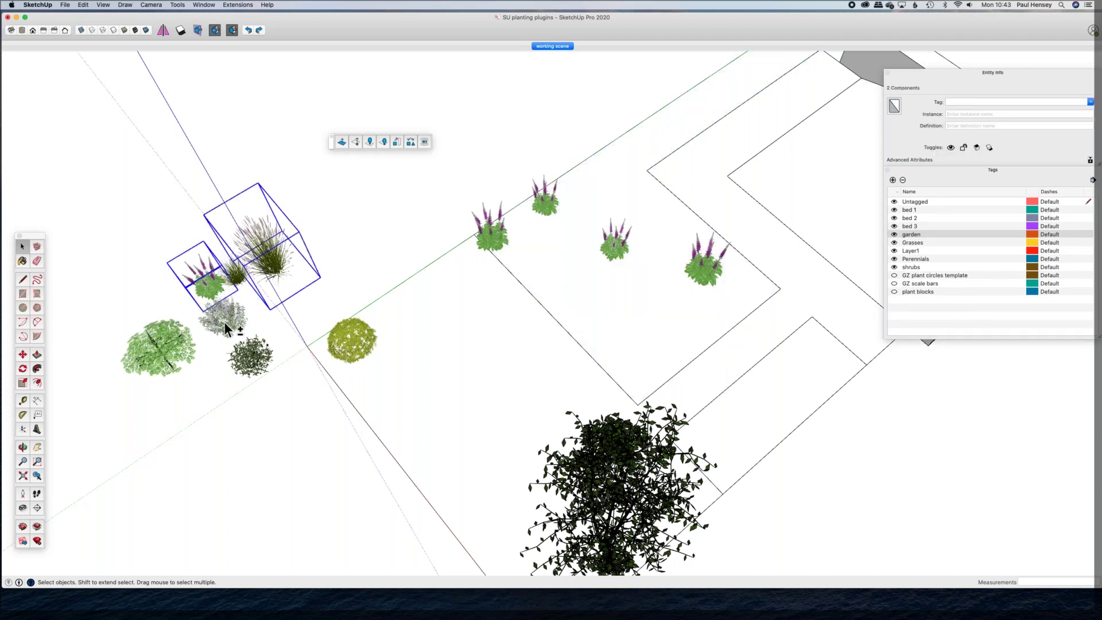
pyautogui.keyDown('shift'); pyautogui.click(225, 326); pyautogui.keyUp('shift')
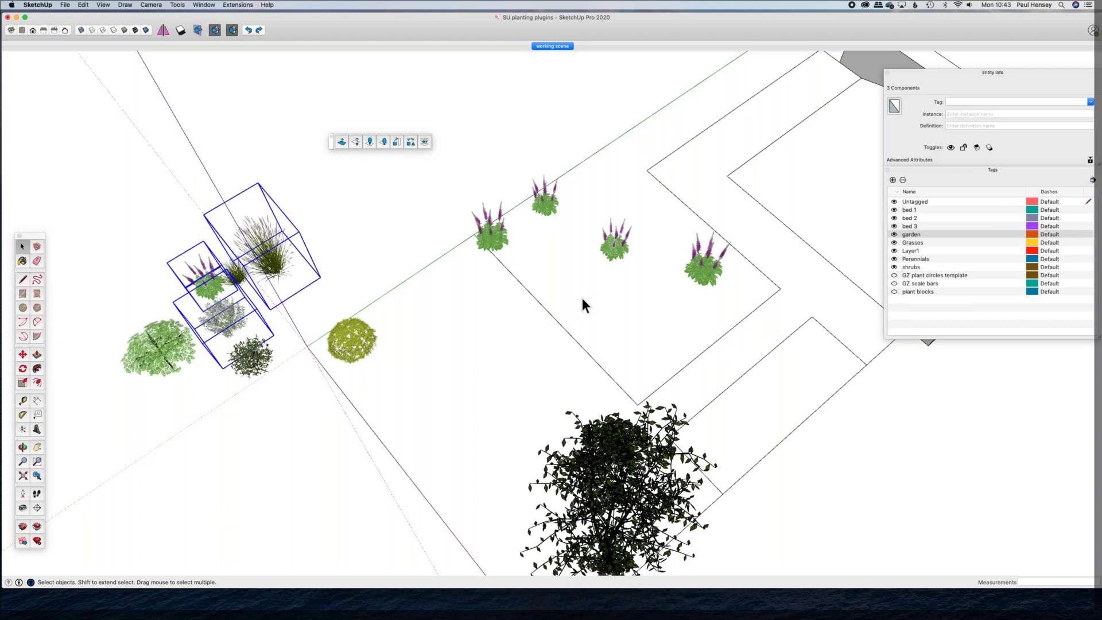
pyautogui.keyDown('shift'); pyautogui.click(583, 304); pyautogui.keyUp('shift')
pyautogui.click(369, 142)
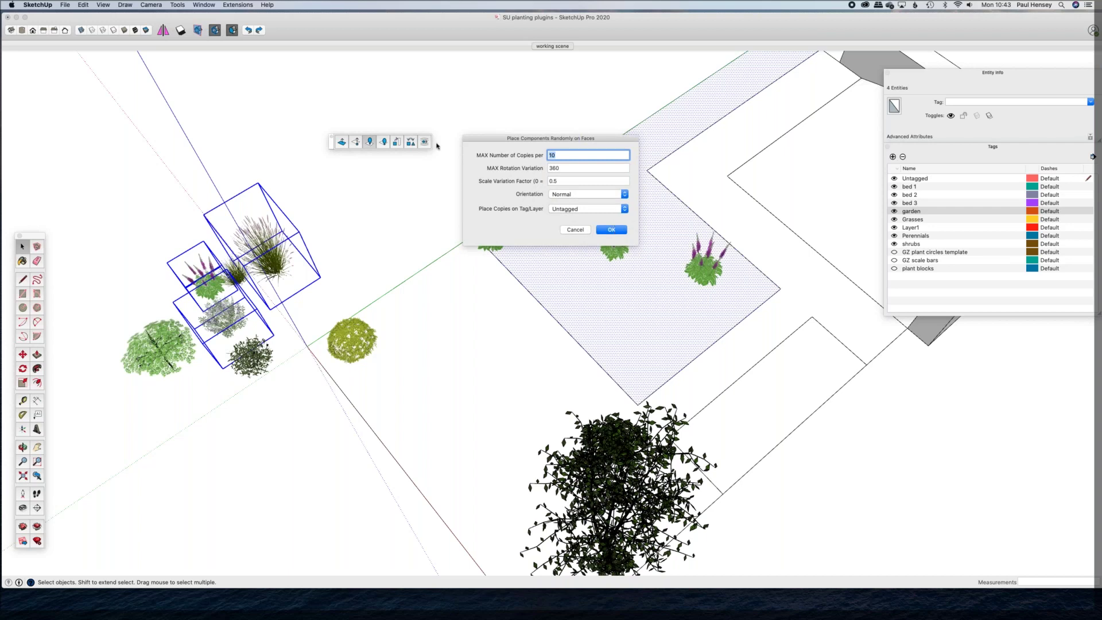
pyautogui.click(569, 152)
pyautogui.click(612, 230)
# Step: Examine the newly scattered plant group at the far end of the bed from several angles, then clear the selection
pyautogui.press('o')
pyautogui.moveTo(536, 273); pyautogui.dragTo(609, 155)
pyautogui.press('space')
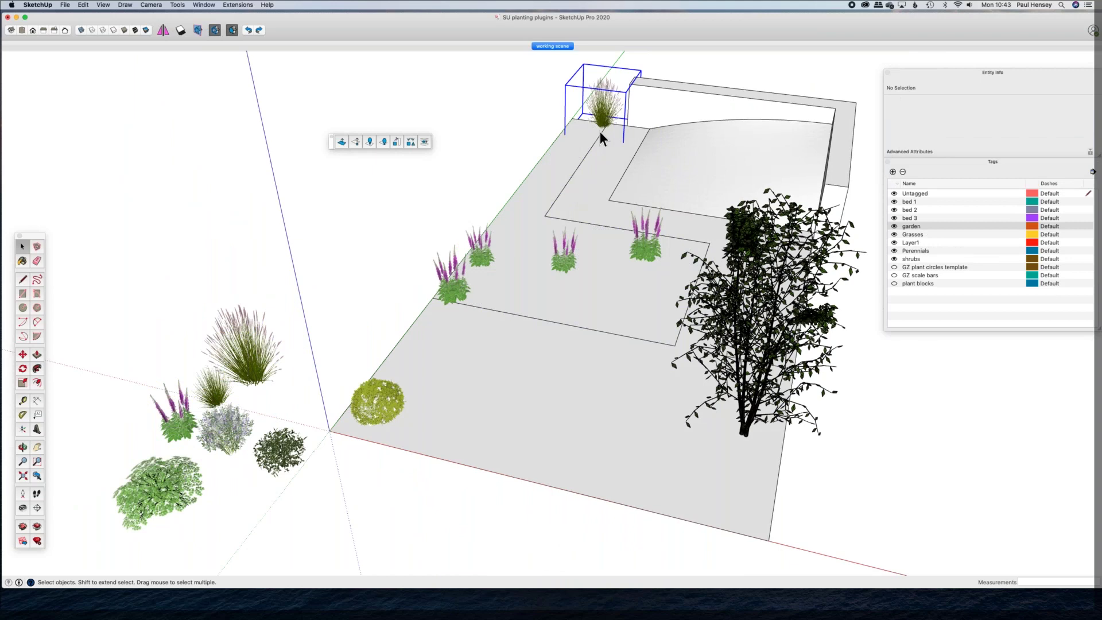
pyautogui.click(610, 131)
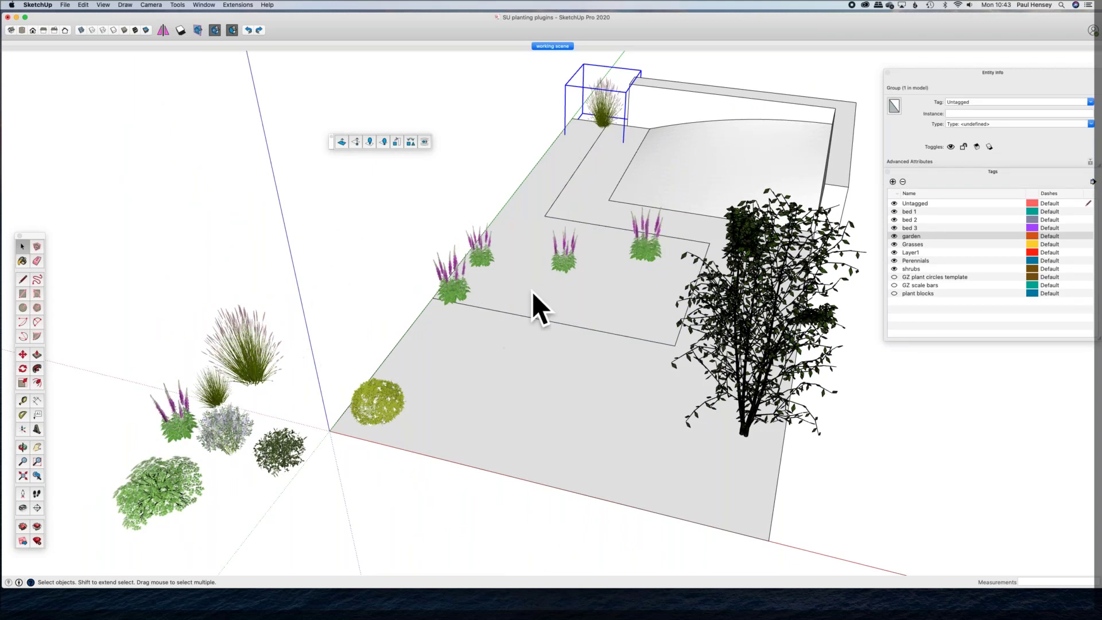
pyautogui.press('o')
pyautogui.moveTo(788, 290); pyautogui.dragTo(590, 217)
pyautogui.press('space')
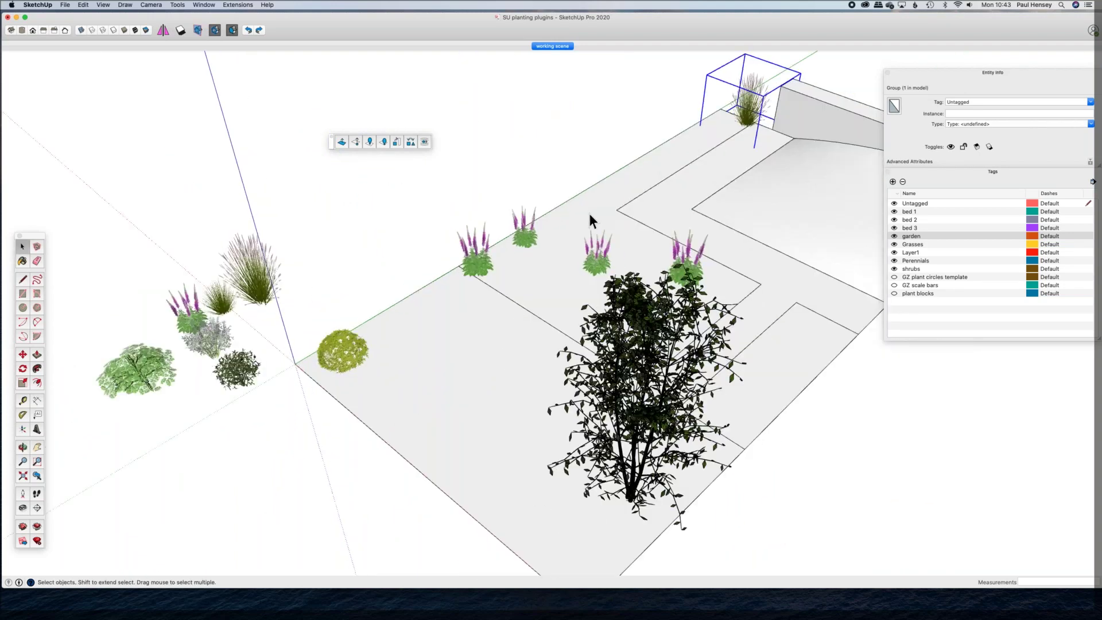
pyautogui.scroll(-5, 361, 150)
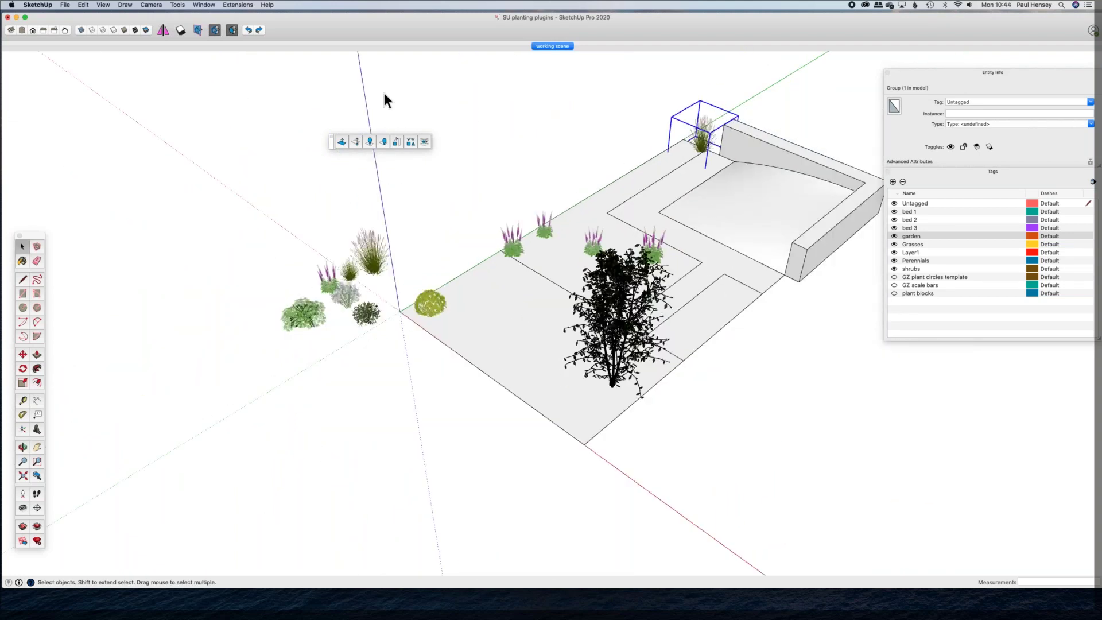
pyautogui.click(475, 219)
pyautogui.press('o')
pyautogui.moveTo(433, 300); pyautogui.dragTo(484, 390)
pyautogui.press('space')
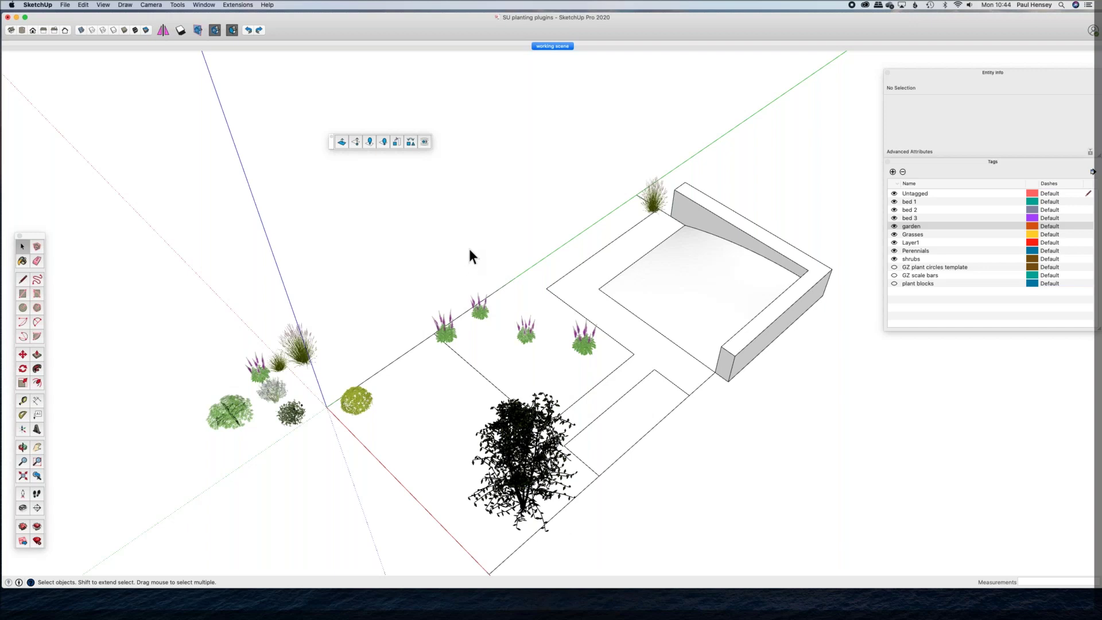
# Step: Delete the scattered grass group and the Digitalis copies from the bed, and select the bed 2 face
pyautogui.moveTo(619, 303); pyautogui.dragTo(637, 304, button='middle')
pyautogui.click(614, 181)
pyautogui.press('Delete')
pyautogui.click(528, 339)
pyautogui.press('Delete')
pyautogui.click(521, 355)
pyautogui.moveTo(525, 362); pyautogui.dragTo(517, 327, button='middle')
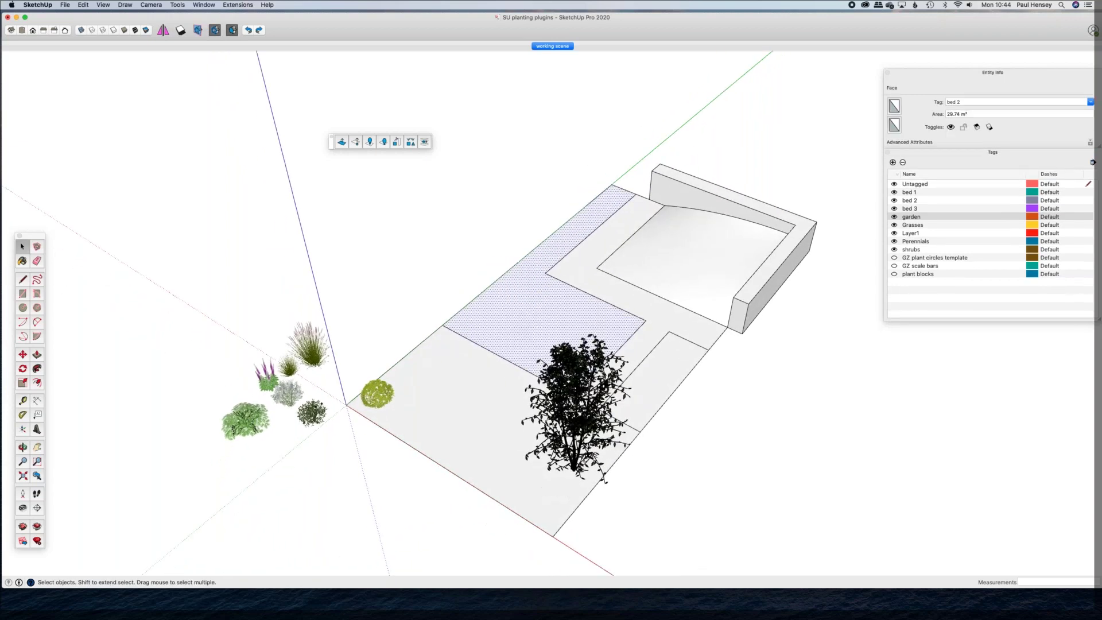
# Step: Swap the blue placement toolbar for the component spray one and open the Components Spray settings beside the plants
pyautogui.moveTo(233, 216); pyautogui.dragTo(328, 83)
pyautogui.click(332, 137)
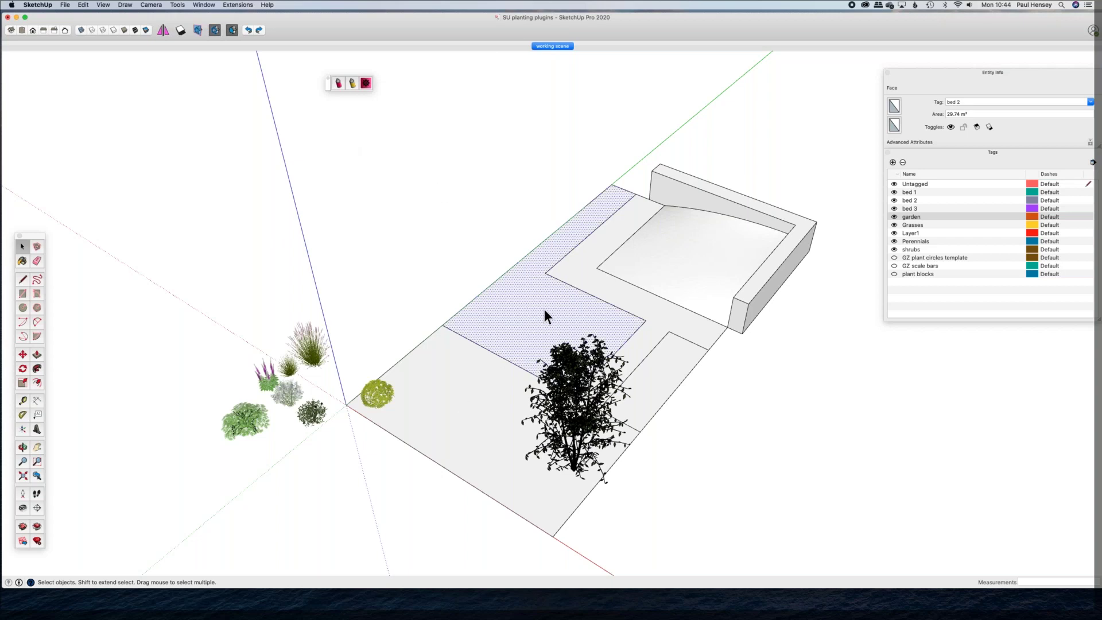
pyautogui.moveTo(328, 85); pyautogui.dragTo(317, 205)
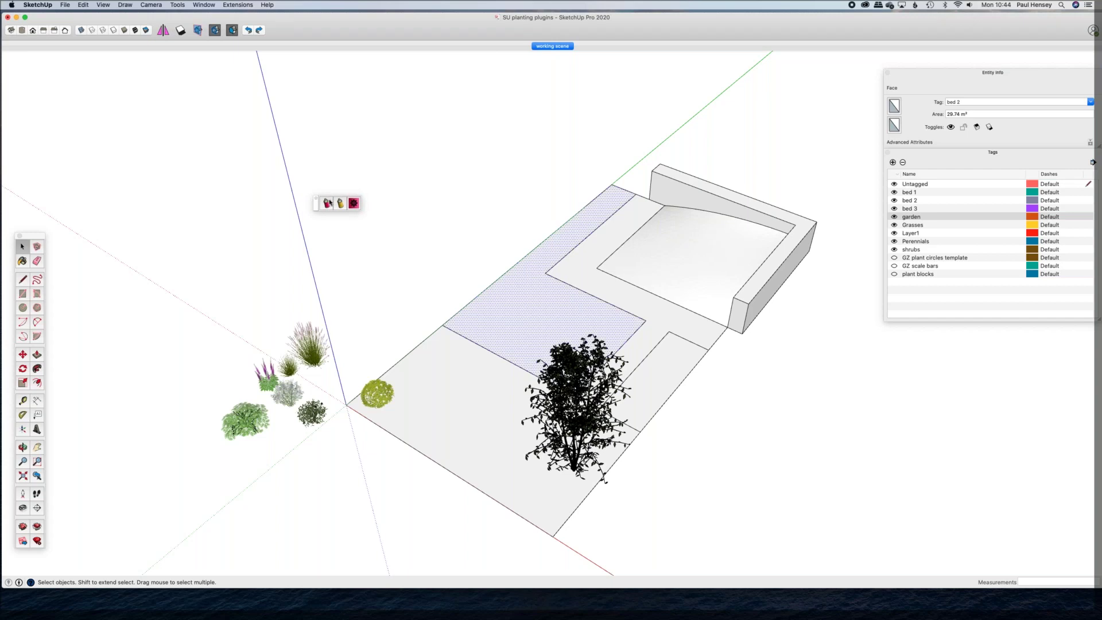
pyautogui.click(334, 285)
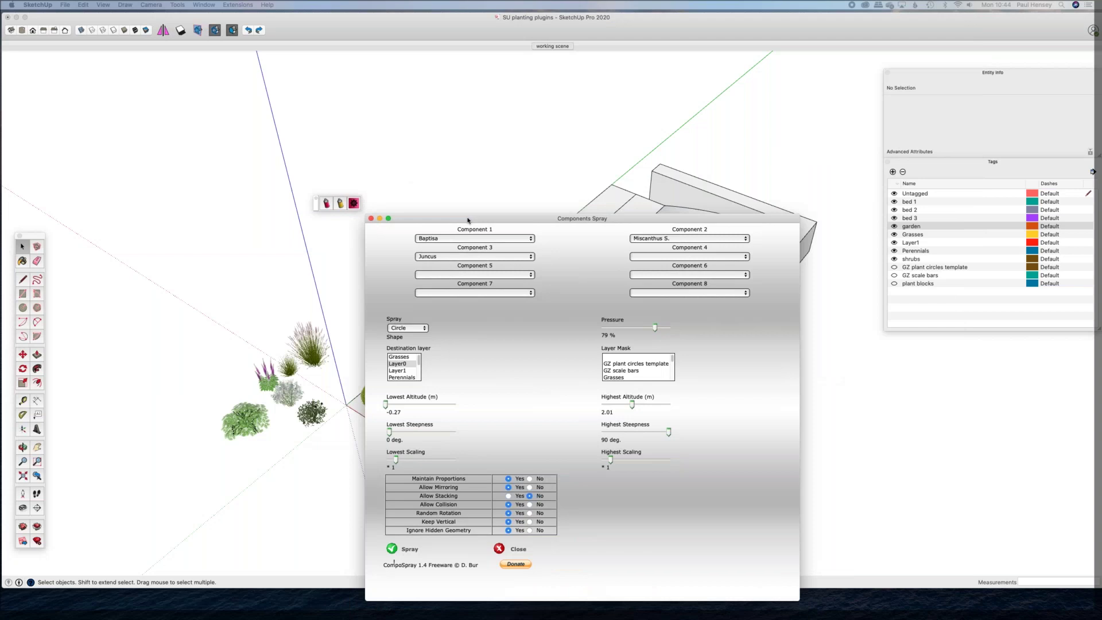
pyautogui.moveTo(468, 220)
pyautogui.mouseDown()
pyautogui.moveTo(858, 280)
pyautogui.moveTo(766, 168)
pyautogui.moveTo(779, 111)
pyautogui.moveTo(756, 78)
pyautogui.mouseUp()
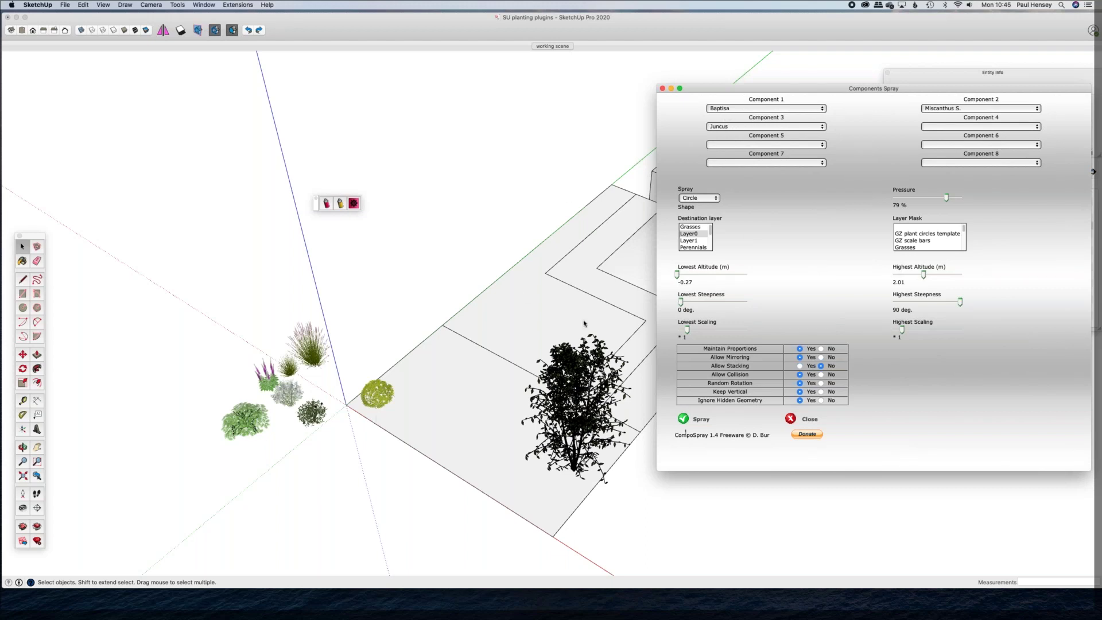
pyautogui.moveTo(707, 89)
pyautogui.mouseDown()
pyautogui.moveTo(725, 96)
pyautogui.moveTo(598, 109)
pyautogui.mouseUp()
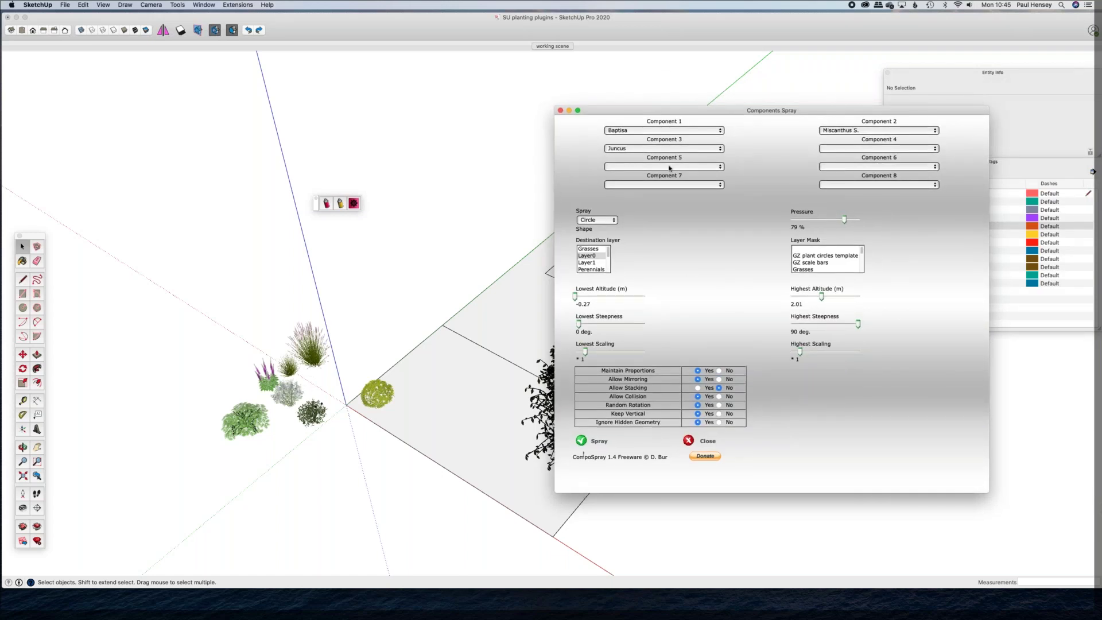
# Step: Set component 4 of the spray mix to Shrub 10
pyautogui.click(936, 150)
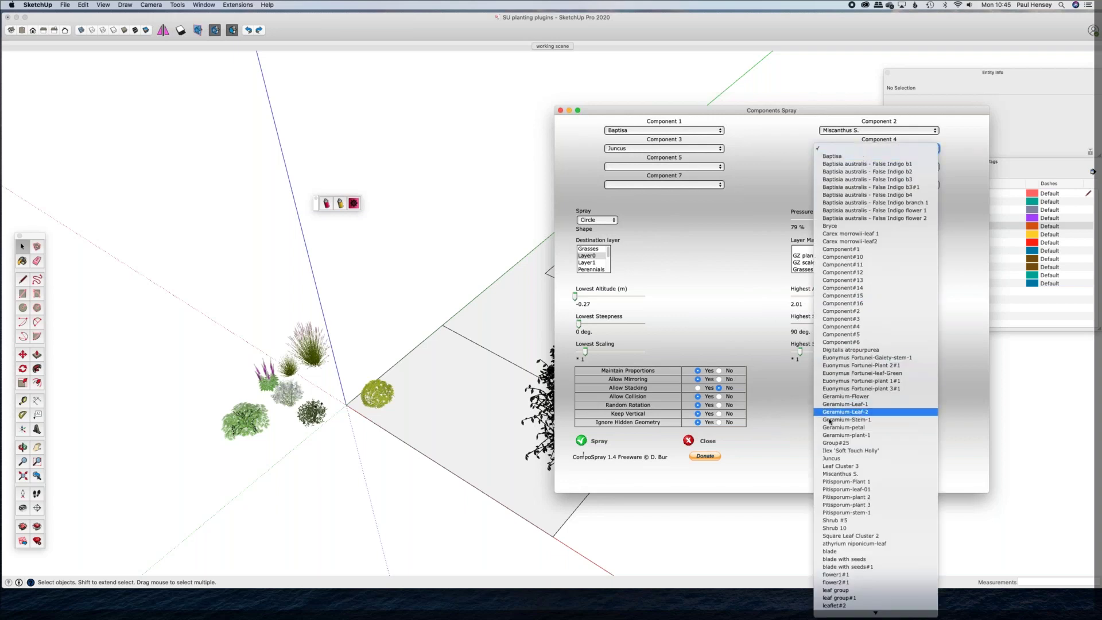
pyautogui.scroll(-1, 838, 579)
pyautogui.scroll(-3, 839, 579)
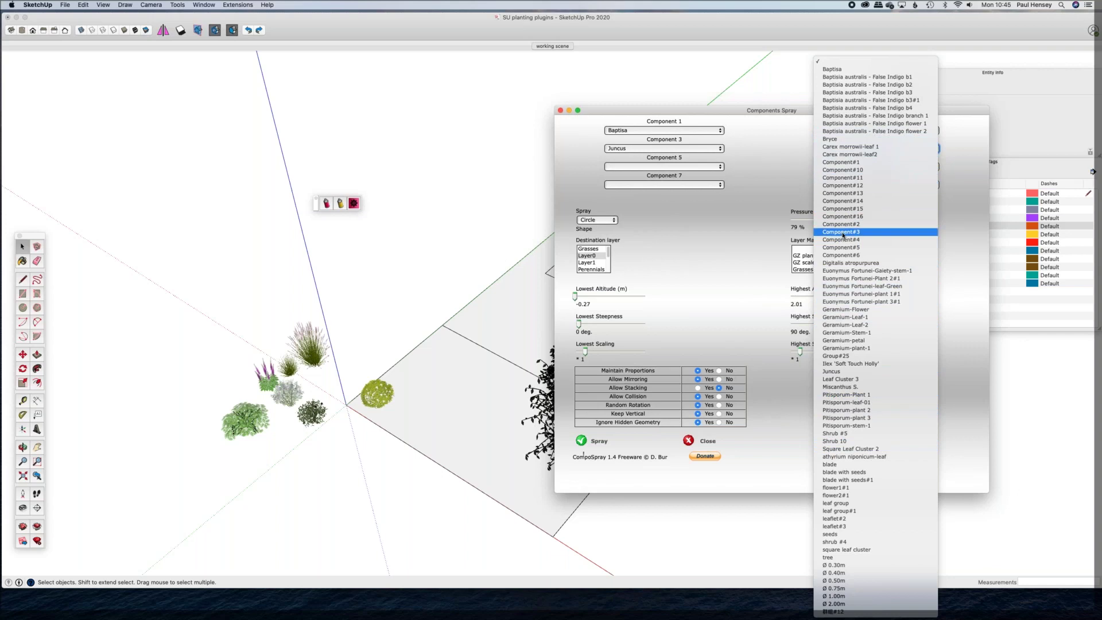
pyautogui.click(845, 442)
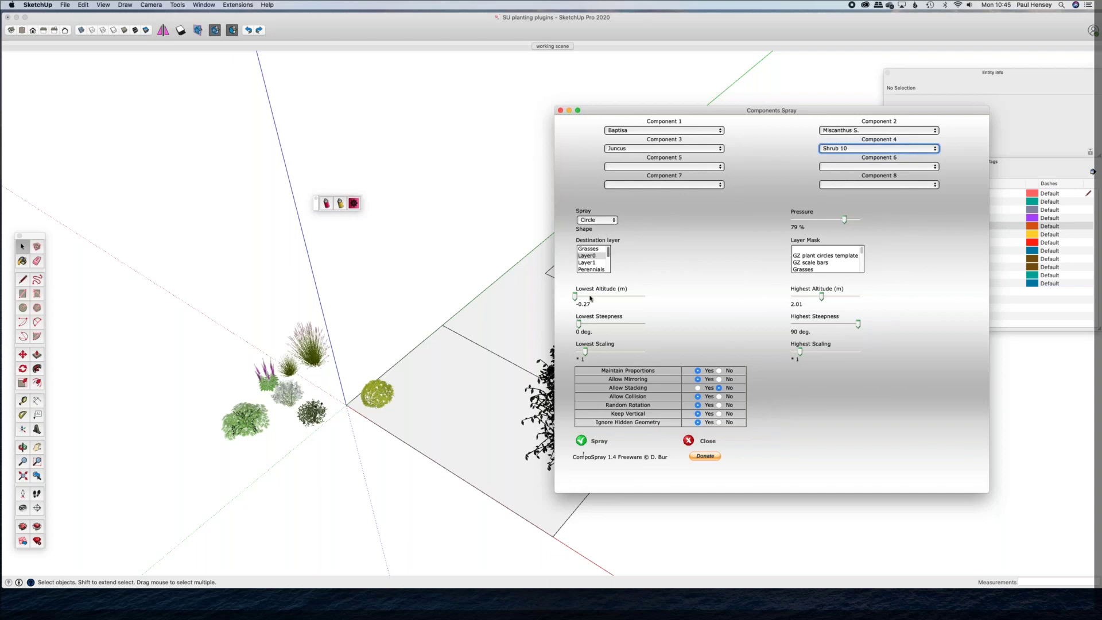
# Step: Set the spray's destination layer to bed 2 and reduce its pressure
pyautogui.moveTo(608, 254); pyautogui.dragTo(609, 259)
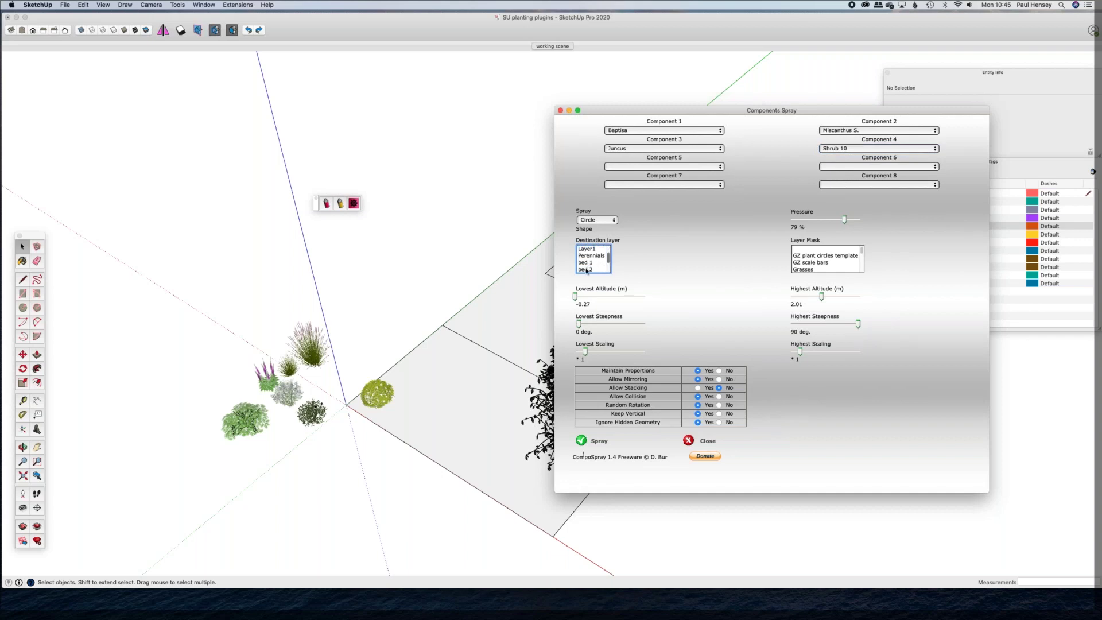
pyautogui.click(586, 270)
pyautogui.moveTo(844, 221); pyautogui.dragTo(839, 221)
pyautogui.moveTo(820, 222); pyautogui.dragTo(824, 221)
# Step: Spray the plant mix in three circles centred on bed 2, the last one reaching well beyond the garden's edges
pyautogui.click(582, 441)
pyautogui.click(498, 313)
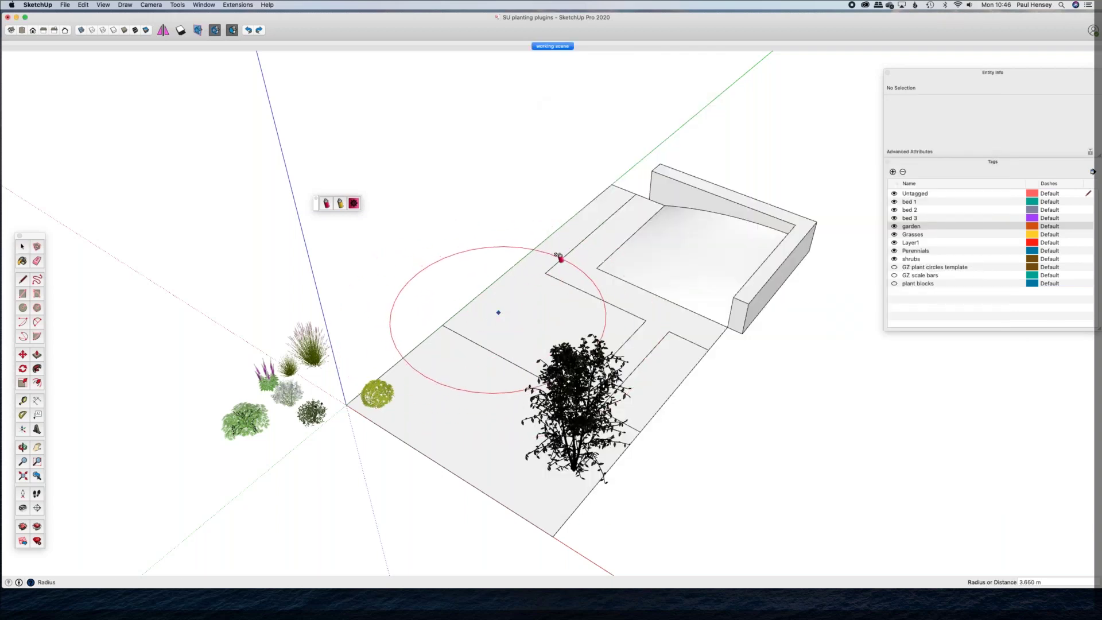
pyautogui.click(563, 255)
pyautogui.click(552, 313)
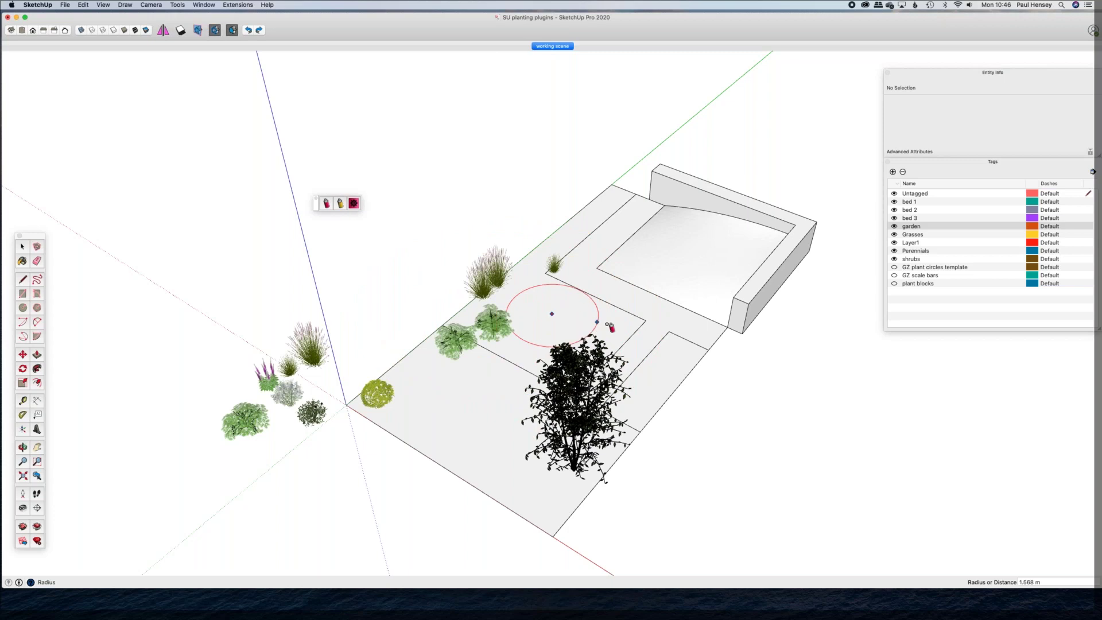
pyautogui.click(634, 319)
pyautogui.click(527, 319)
pyautogui.click(677, 114)
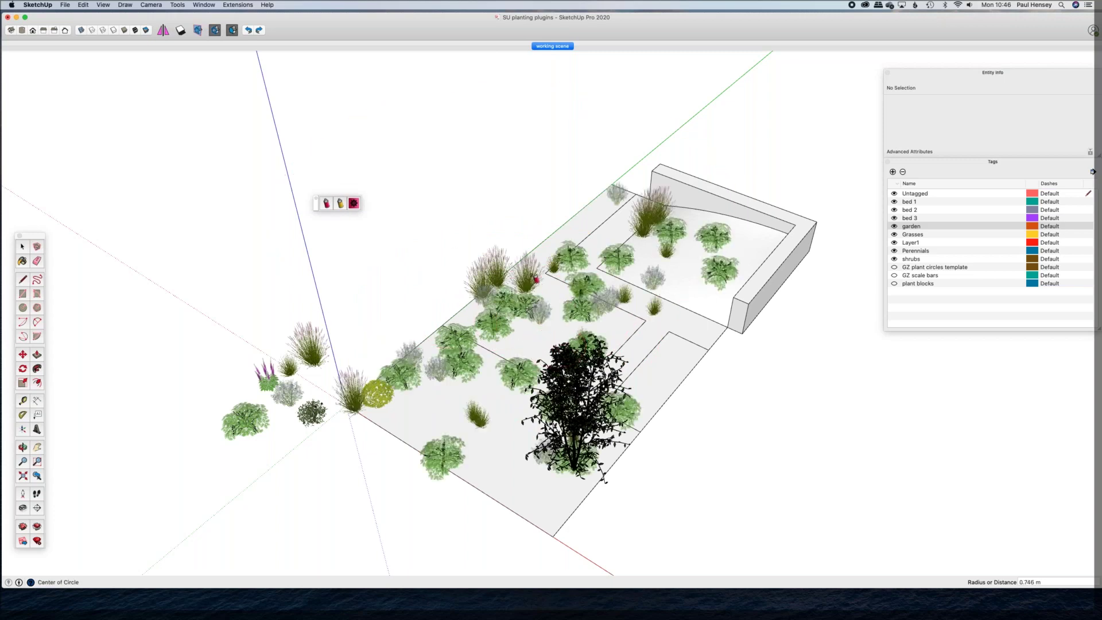
# Step: Spray three more small circles of plants within bed 2, up to about 0.9 m in radius
pyautogui.click(558, 233)
pyautogui.click(582, 238)
pyautogui.click(528, 333)
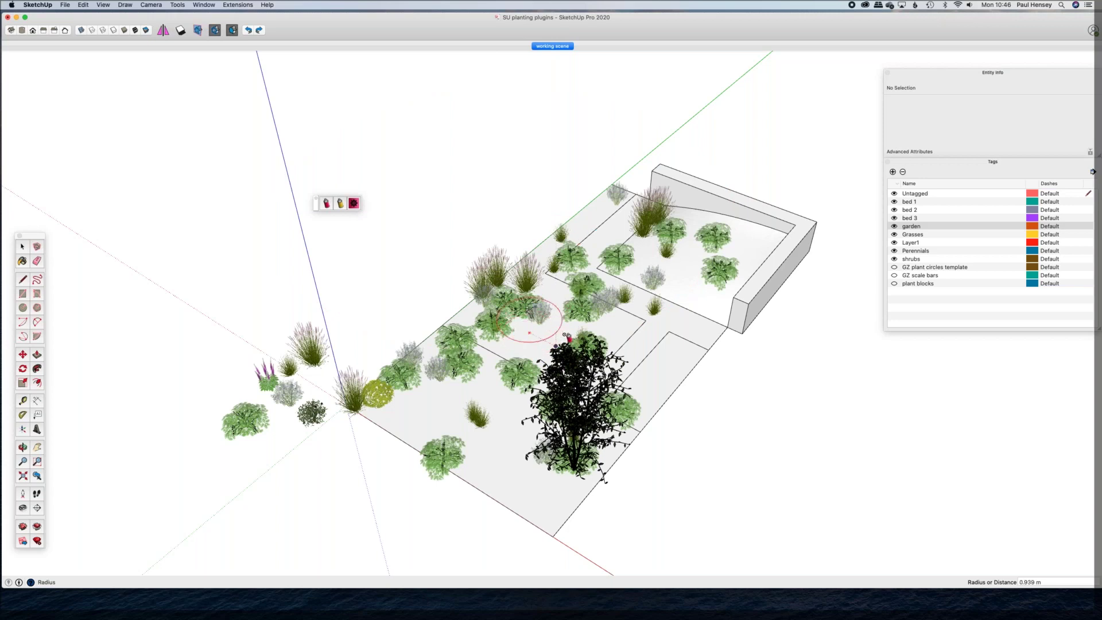
pyautogui.click(567, 337)
pyautogui.click(528, 332)
pyautogui.click(545, 340)
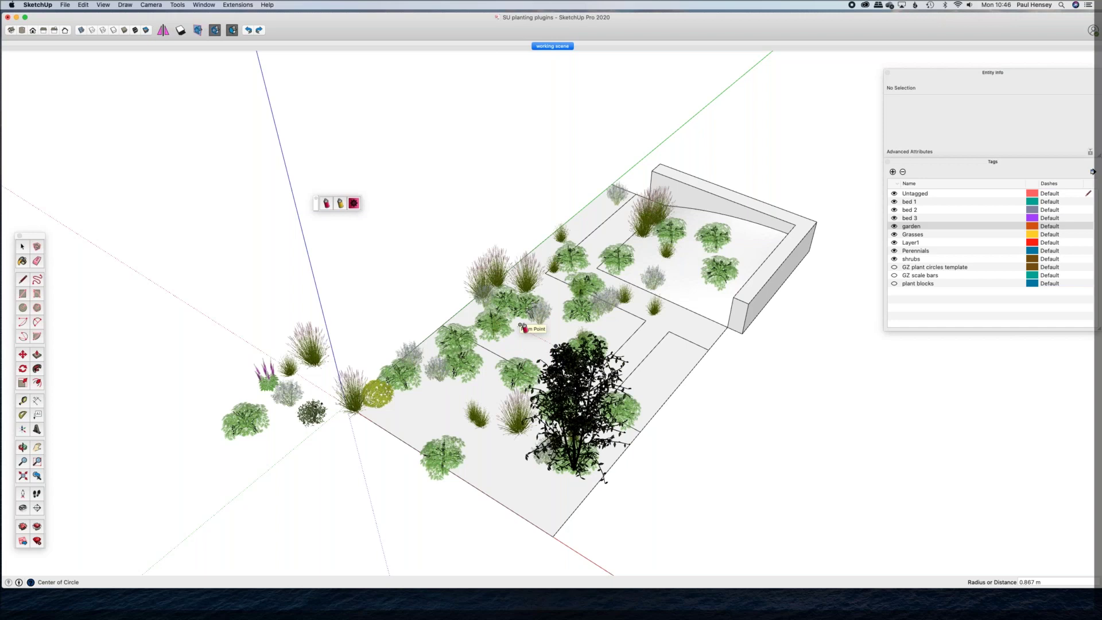
# Step: Undo all the plant sprays in the garden
pyautogui.press('super+z')
pyautogui.press('super+z')
pyautogui.press('super+z')
pyautogui.press('super+z')
pyautogui.press('super+z')
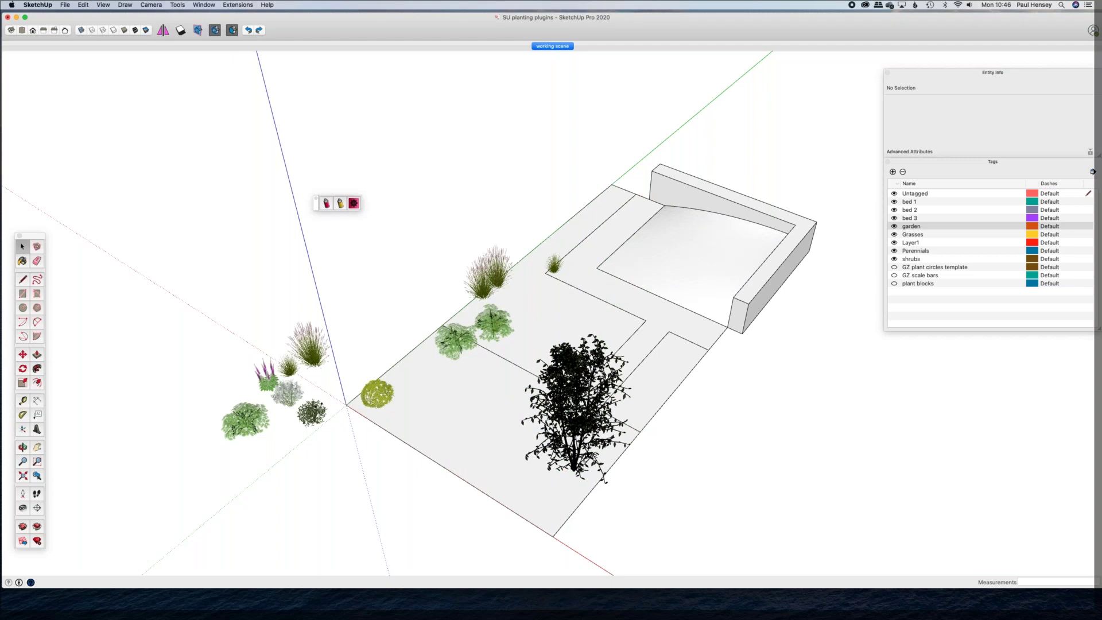
pyautogui.press('super+z')
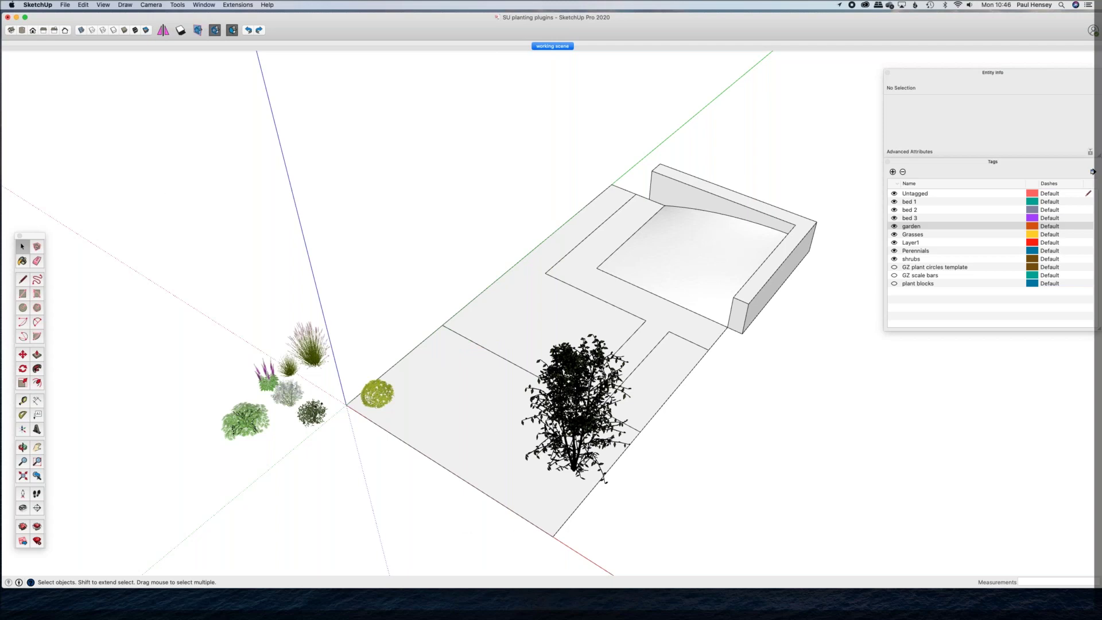
pyautogui.click(238, 4)
pyautogui.moveTo(254, 220)
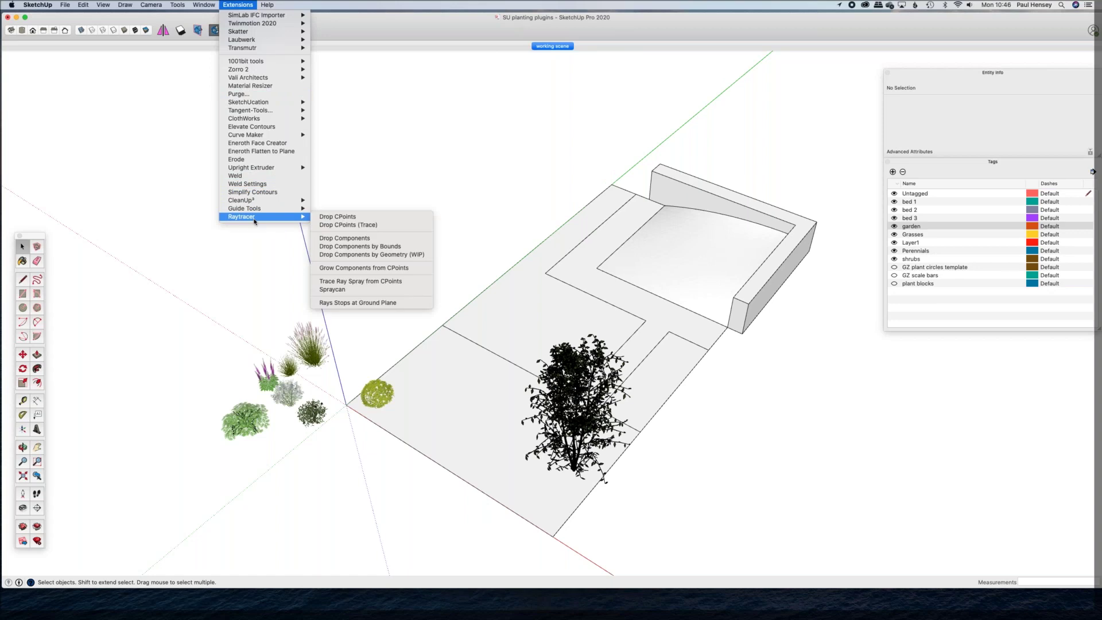
pyautogui.click(349, 290)
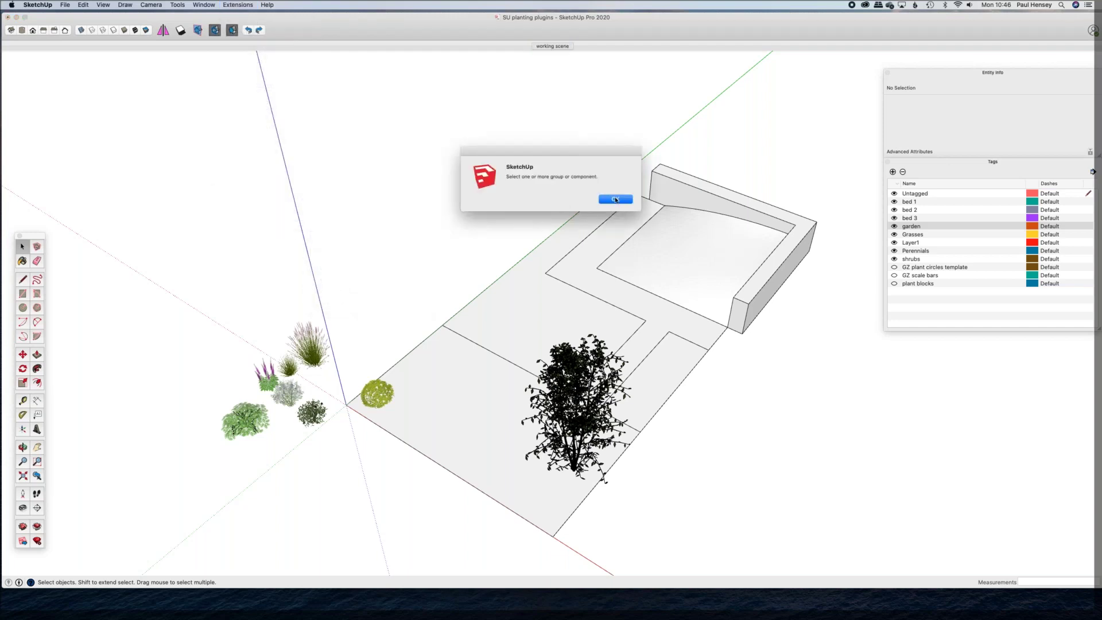
pyautogui.click(615, 199)
# Step: Select the walled raised-bed group together with the tall grass, yellow-green shrub, purple perennial and silver plant
pyautogui.click(532, 325)
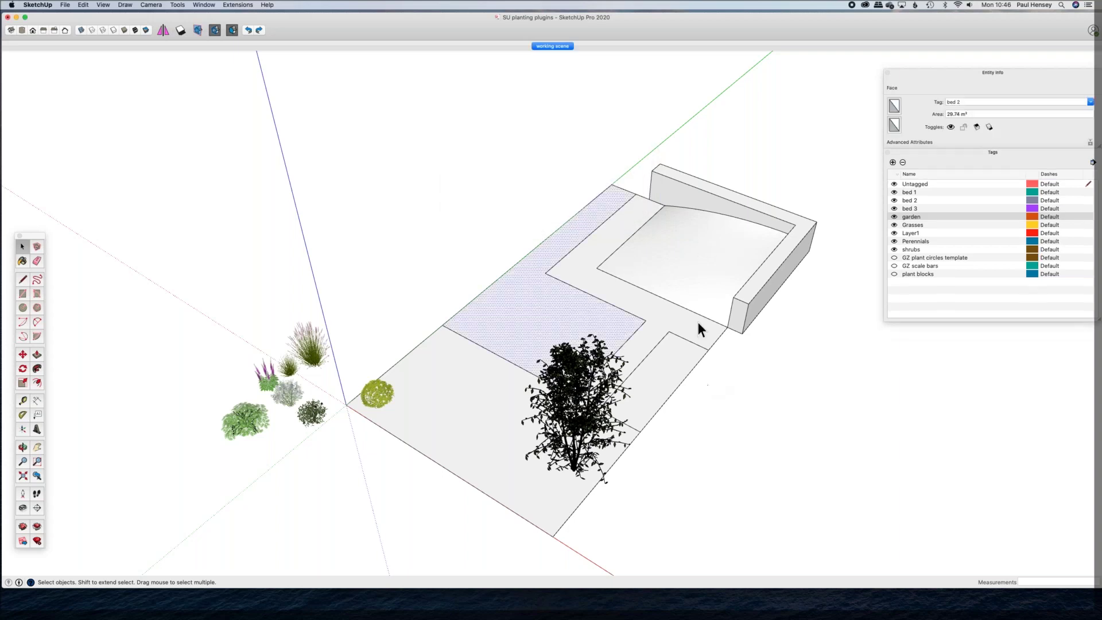
pyautogui.click(692, 246)
pyautogui.moveTo(453, 277); pyautogui.dragTo(521, 299, button='middle')
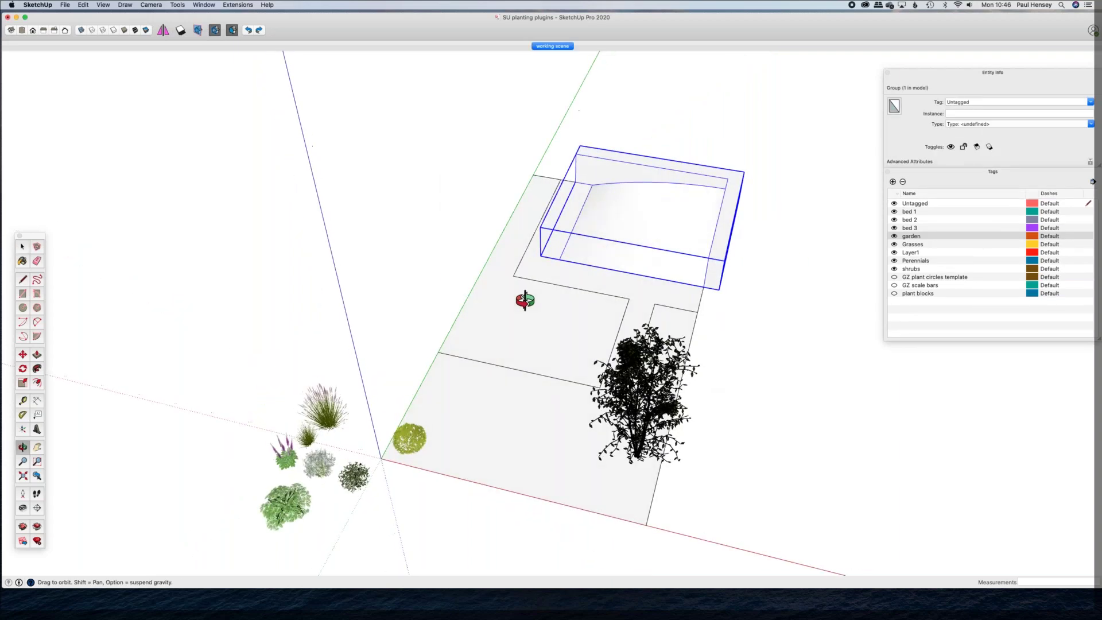
pyautogui.keyDown('shift'); pyautogui.click(327, 417); pyautogui.keyUp('shift')
pyautogui.keyDown('shift'); pyautogui.click(417, 452); pyautogui.keyUp('shift')
pyautogui.keyDown('shift'); pyautogui.click(294, 455); pyautogui.keyUp('shift')
pyautogui.keyDown('shift'); pyautogui.click(324, 473); pyautogui.keyUp('shift')
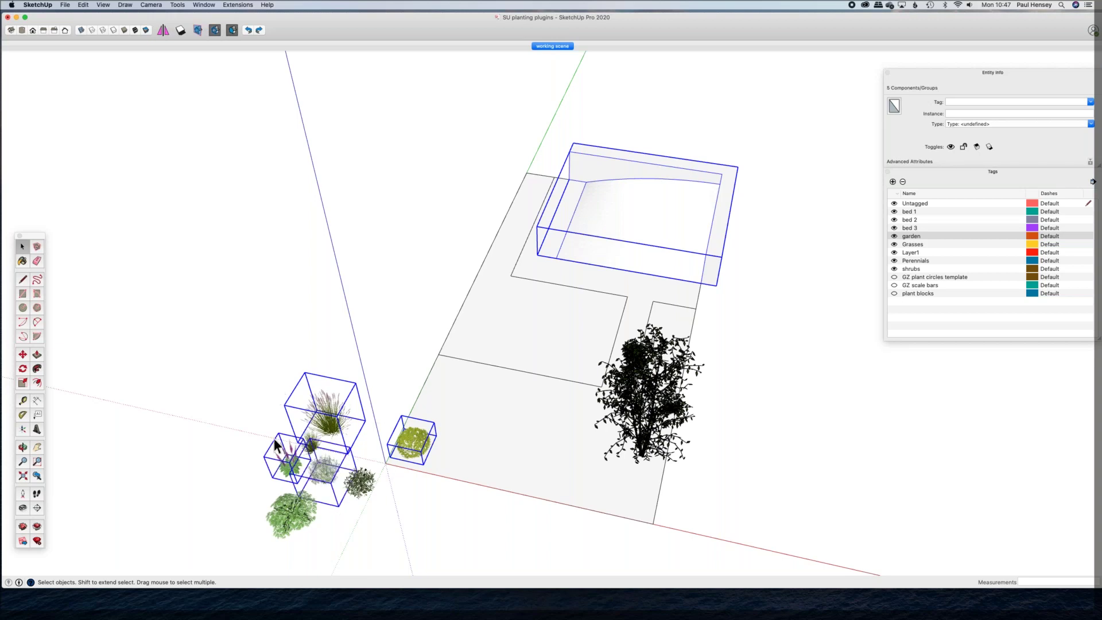
pyautogui.click(238, 5)
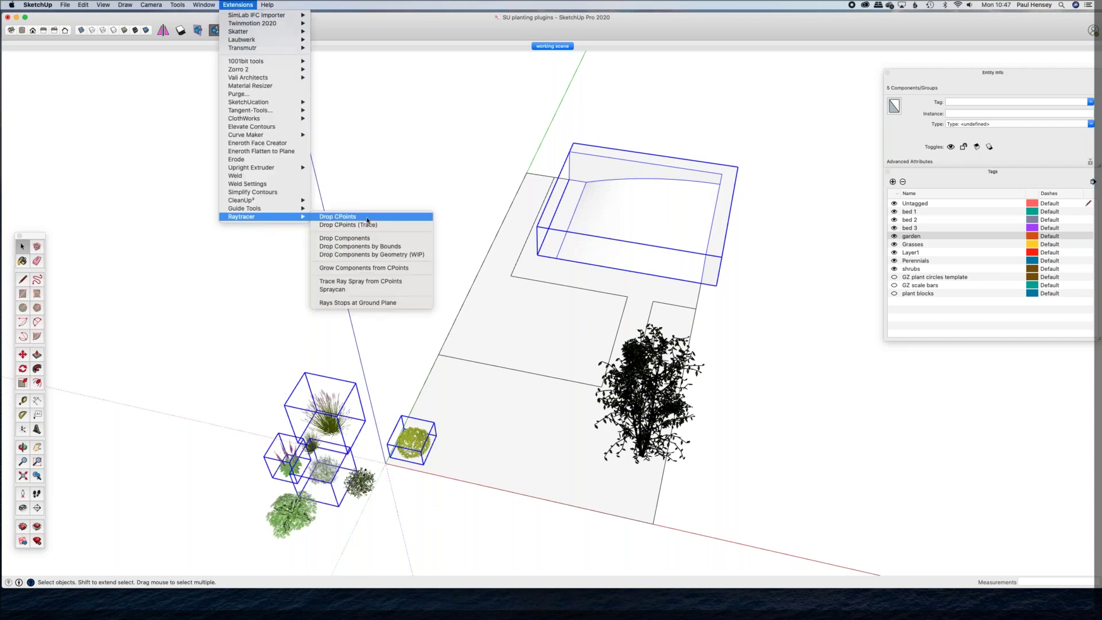
pyautogui.click(333, 289)
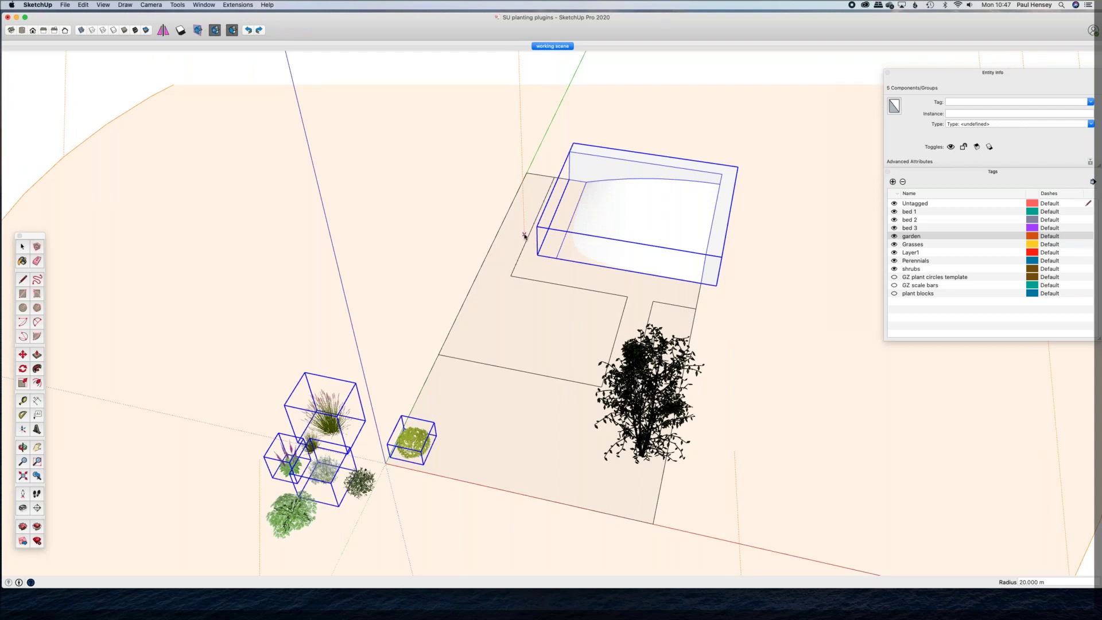
pyautogui.press('space')
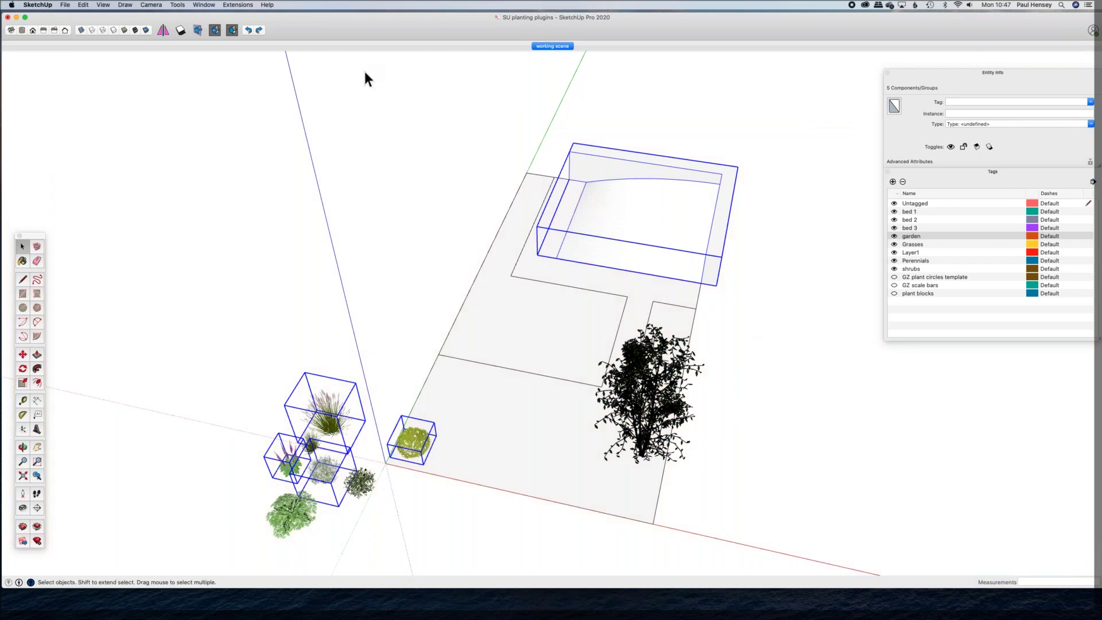
# Step: Spray the selected components over the walled raised bed with Raytracer's Spraycan at a 2.5 m radius
pyautogui.click(233, 8)
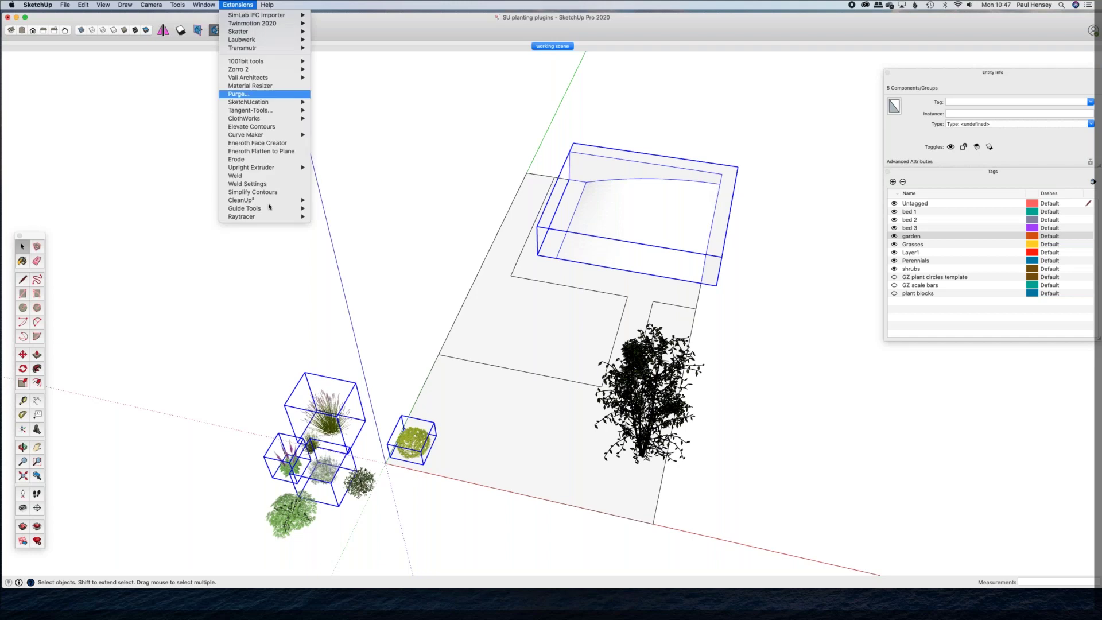
pyautogui.moveTo(264, 217)
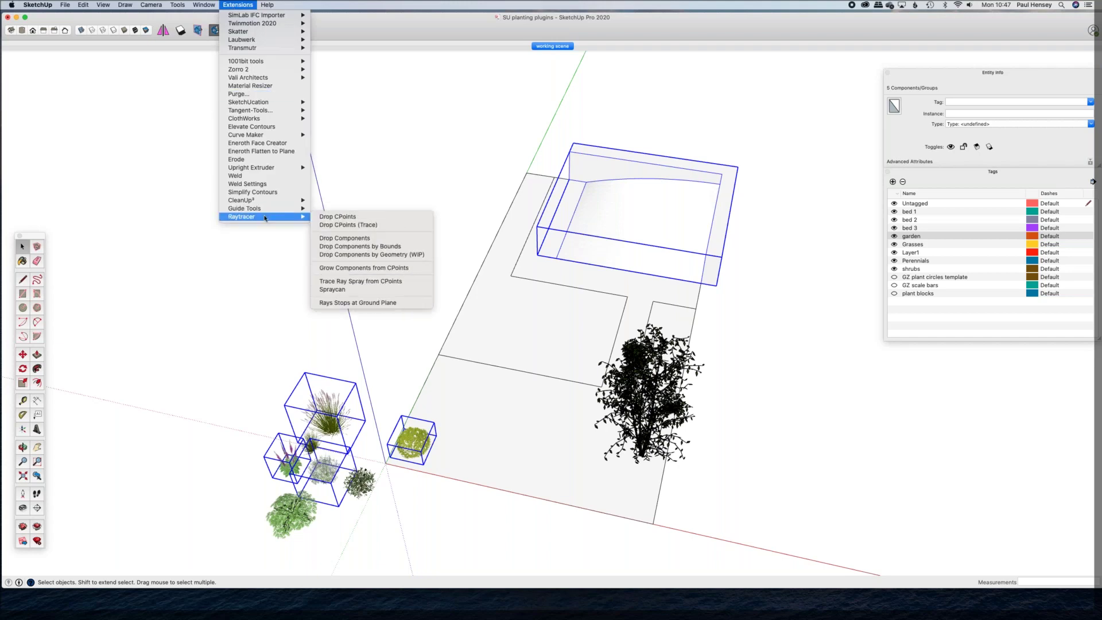
pyautogui.click(333, 290)
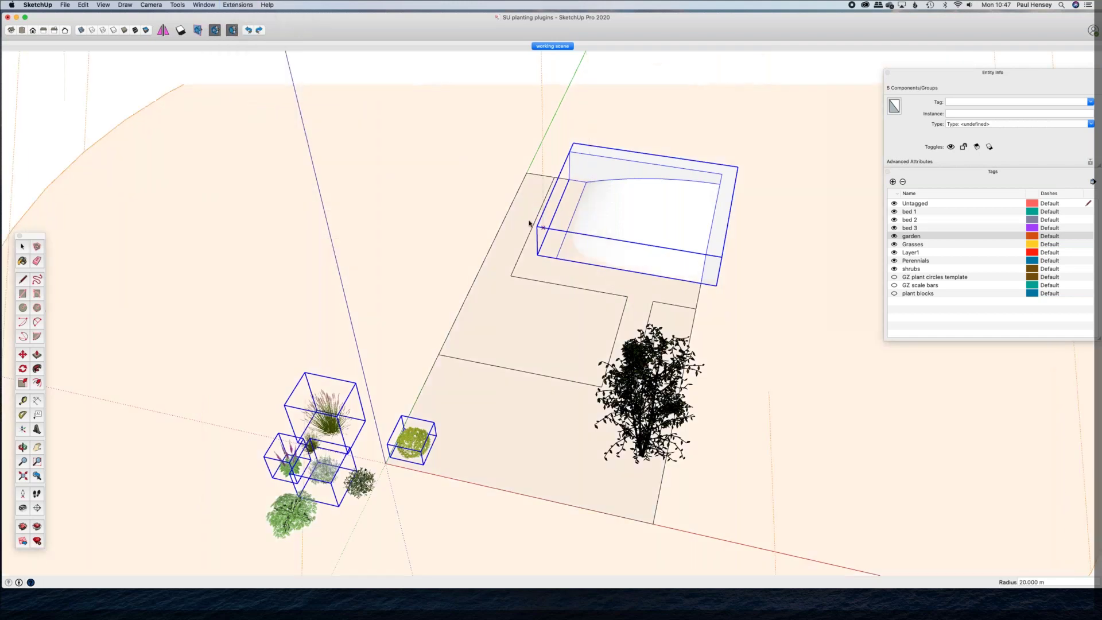
pyautogui.write('2.5')
pyautogui.press('Return')
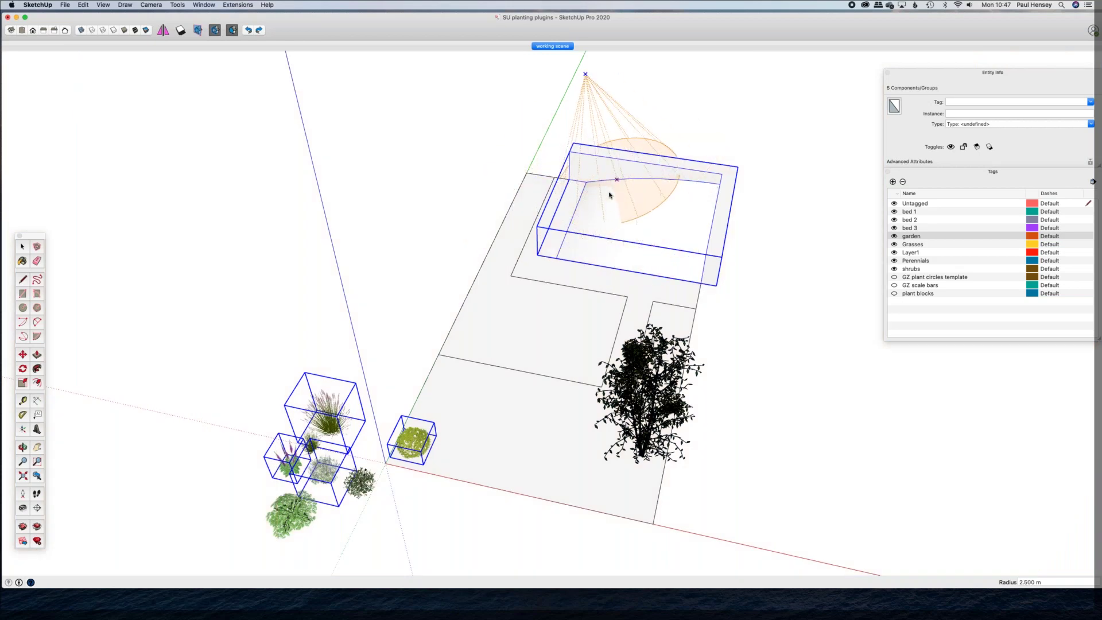
pyautogui.click(657, 215)
pyautogui.moveTo(666, 215)
pyautogui.mouseDown()
pyautogui.moveTo(604, 235)
pyautogui.moveTo(603, 211)
pyautogui.mouseUp()
pyautogui.press('Return')
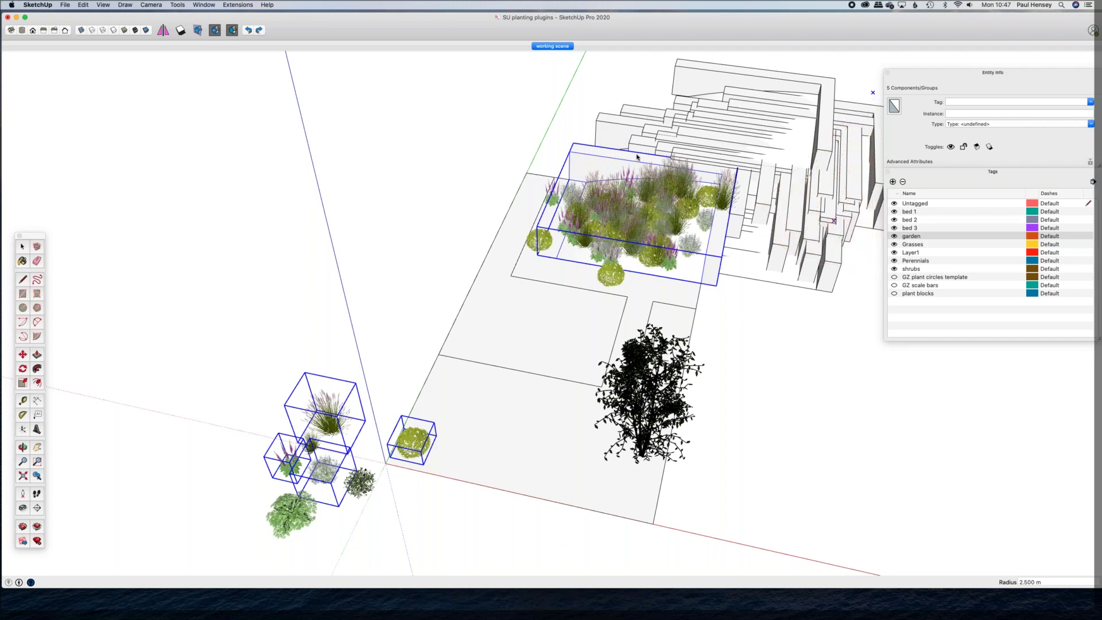
# Step: Leave the Spraycan tool and undo the spray over the raised bed, clearing the selection
pyautogui.moveTo(740, 110); pyautogui.dragTo(524, 303, button='middle')
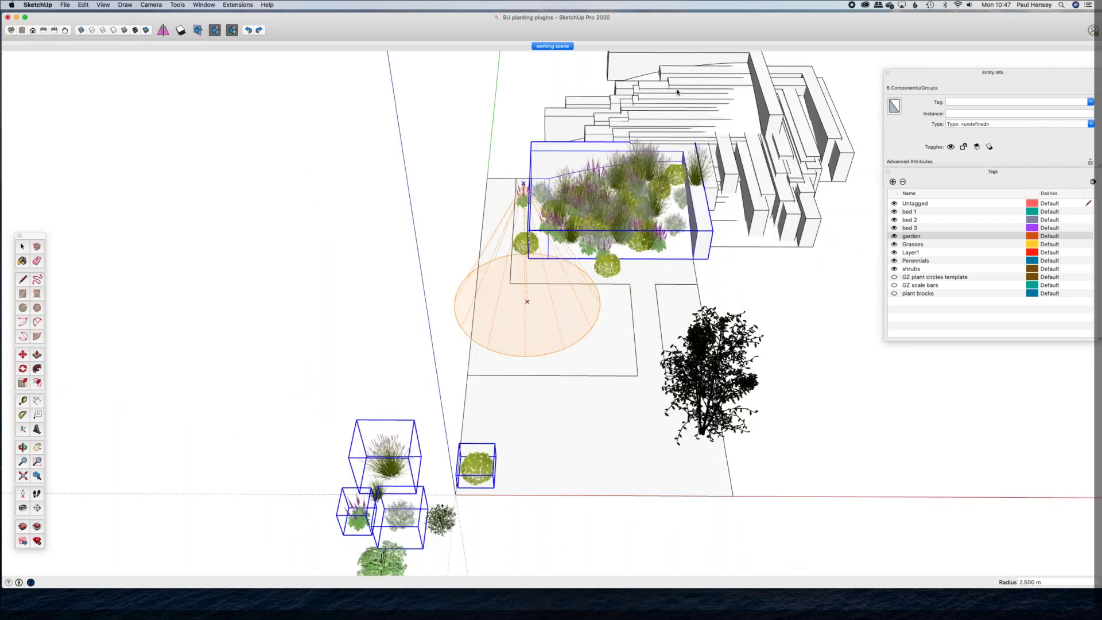
pyautogui.press('space')
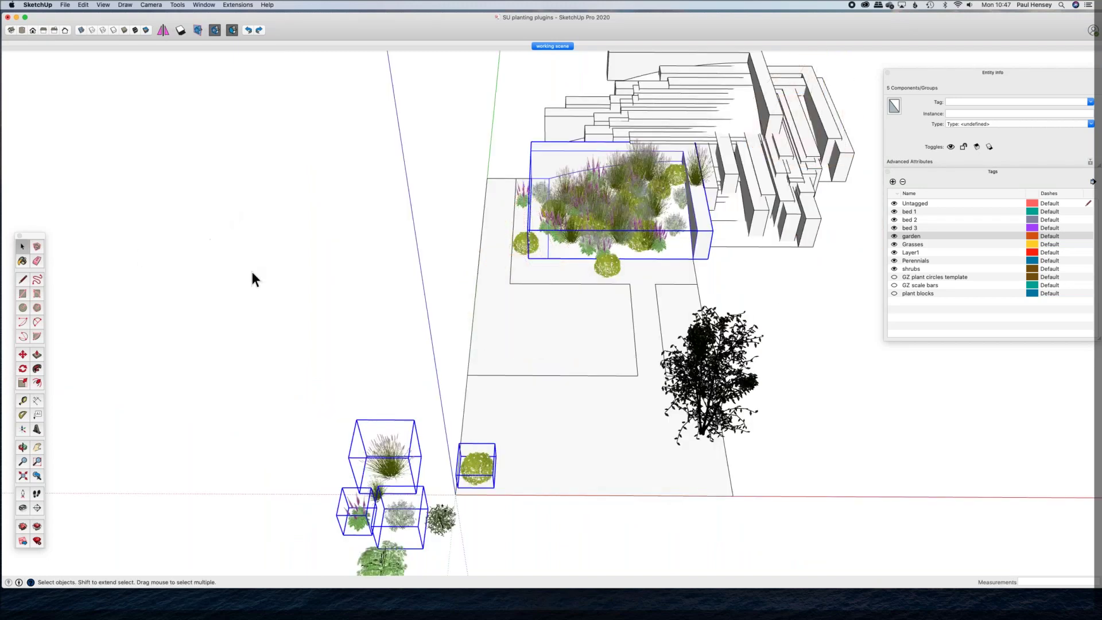
pyautogui.click(456, 323)
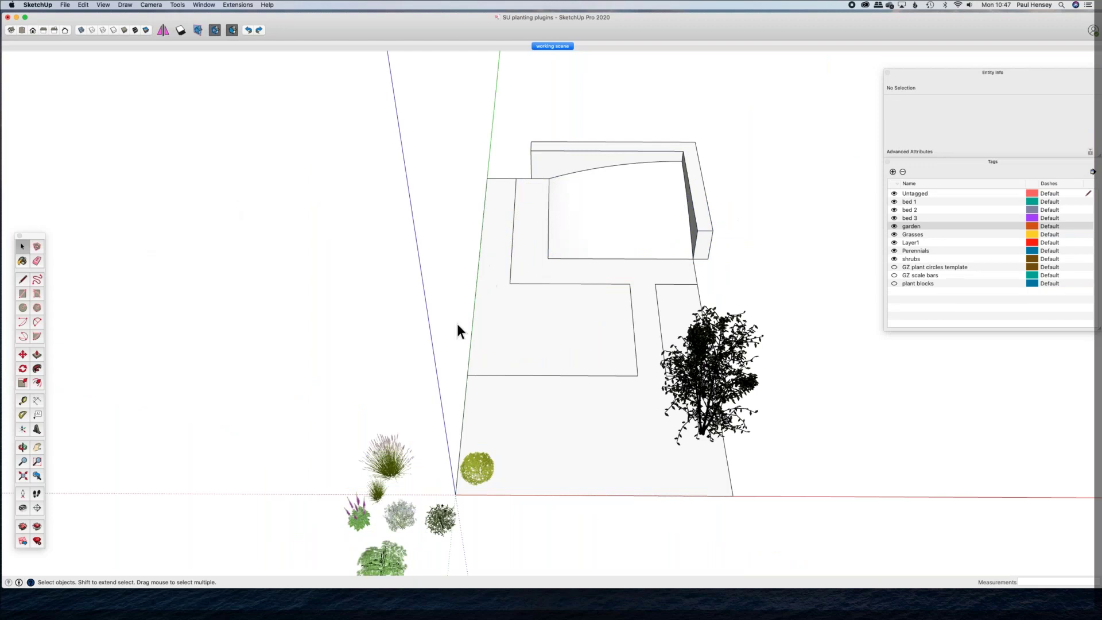
# Step: Group the L-shaped bed 2 face together with its bounding edges
pyautogui.click(525, 333)
pyautogui.moveTo(521, 335); pyautogui.dragTo(517, 312, button='middle')
pyautogui.rightClick(517, 312)
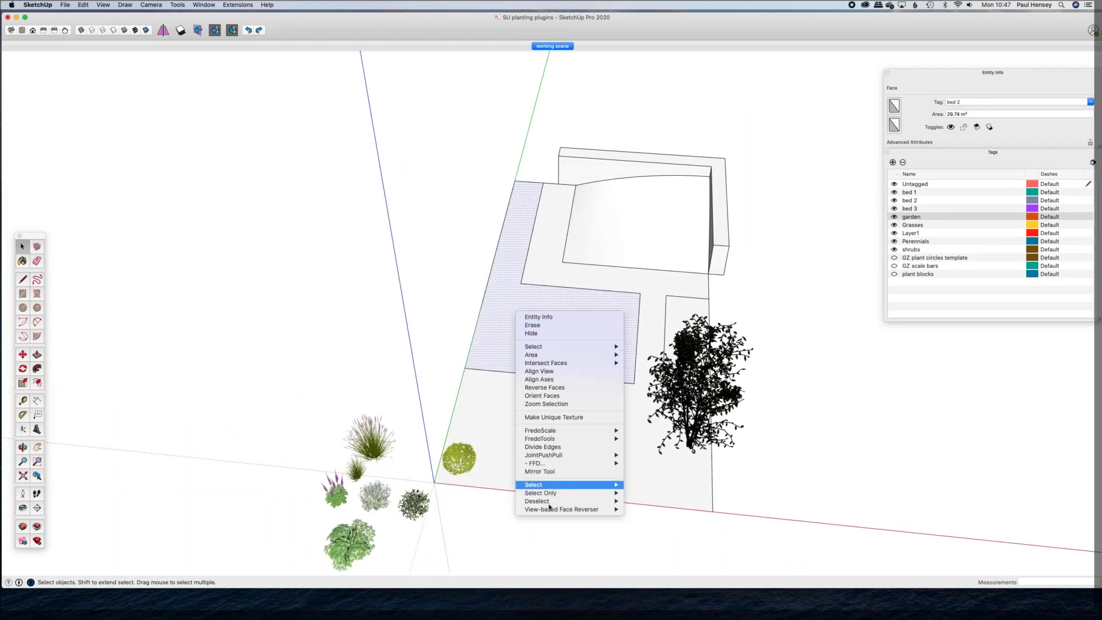
pyautogui.press('Escape')
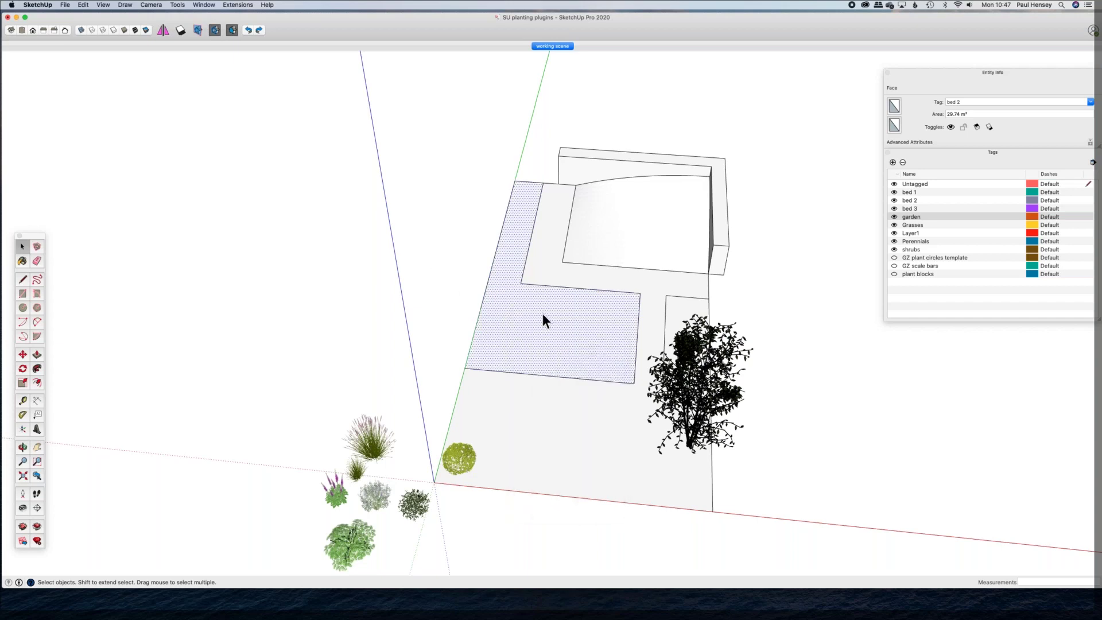
pyautogui.doubleClick(543, 314)
pyautogui.rightClick(542, 314)
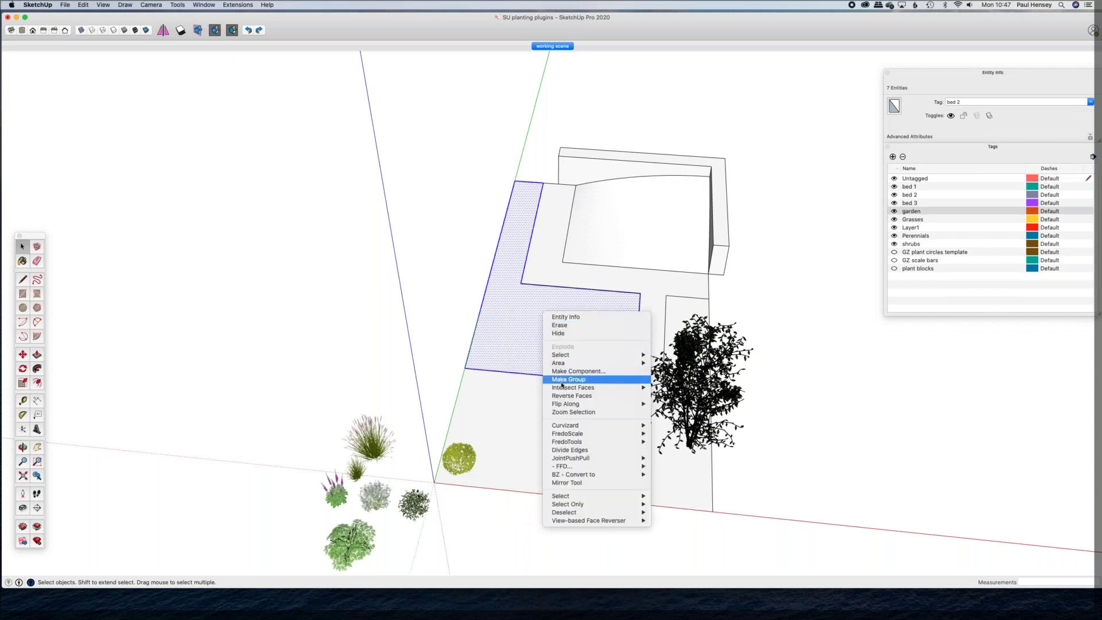
pyautogui.click(562, 379)
# Step: Select the bed 2 group together with the tall grass, the purple perennial and the silver plant, excluding the garden group
pyautogui.keyDown('shift'); pyautogui.click(377, 435); pyautogui.keyUp('shift')
pyautogui.keyDown('shift'); pyautogui.click(441, 452); pyautogui.keyUp('shift')
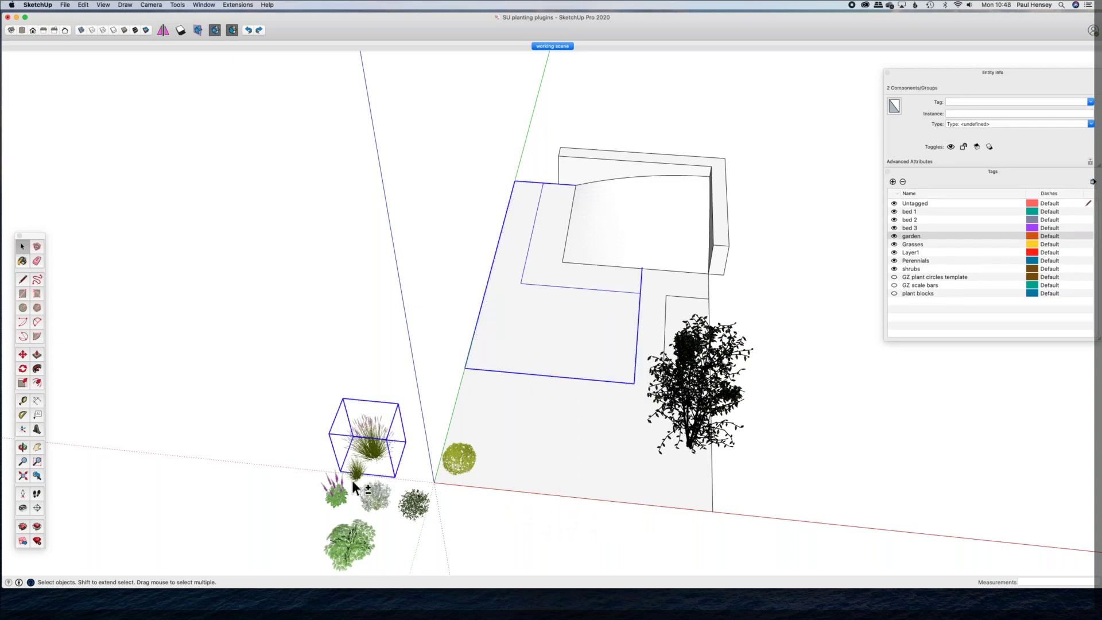
pyautogui.keyDown('shift'); pyautogui.click(454, 459); pyautogui.keyUp('shift')
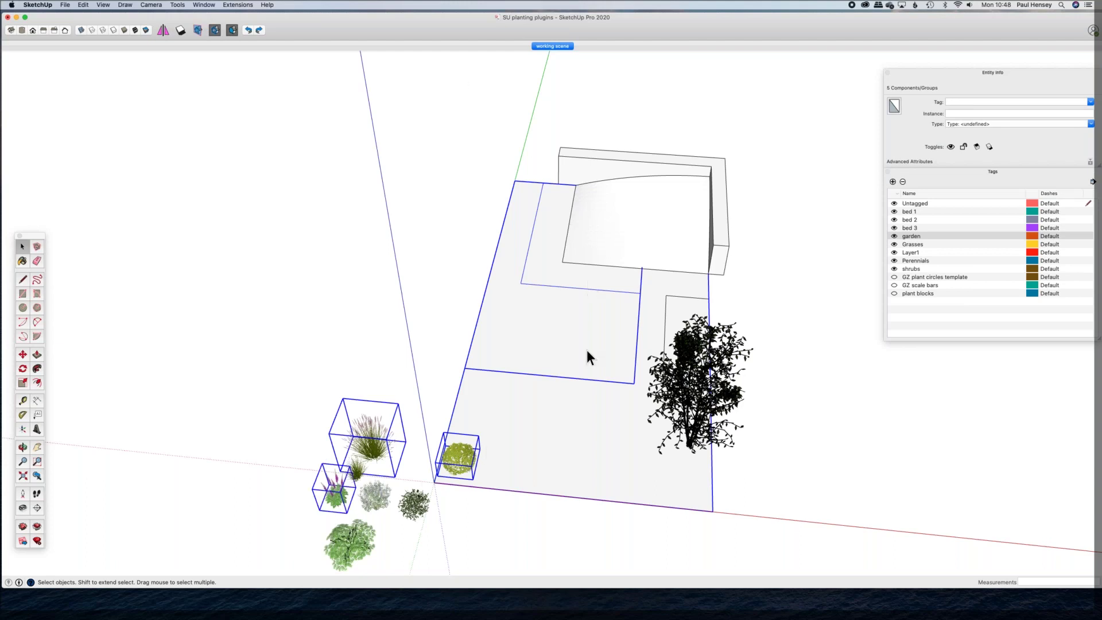
pyautogui.click(574, 404)
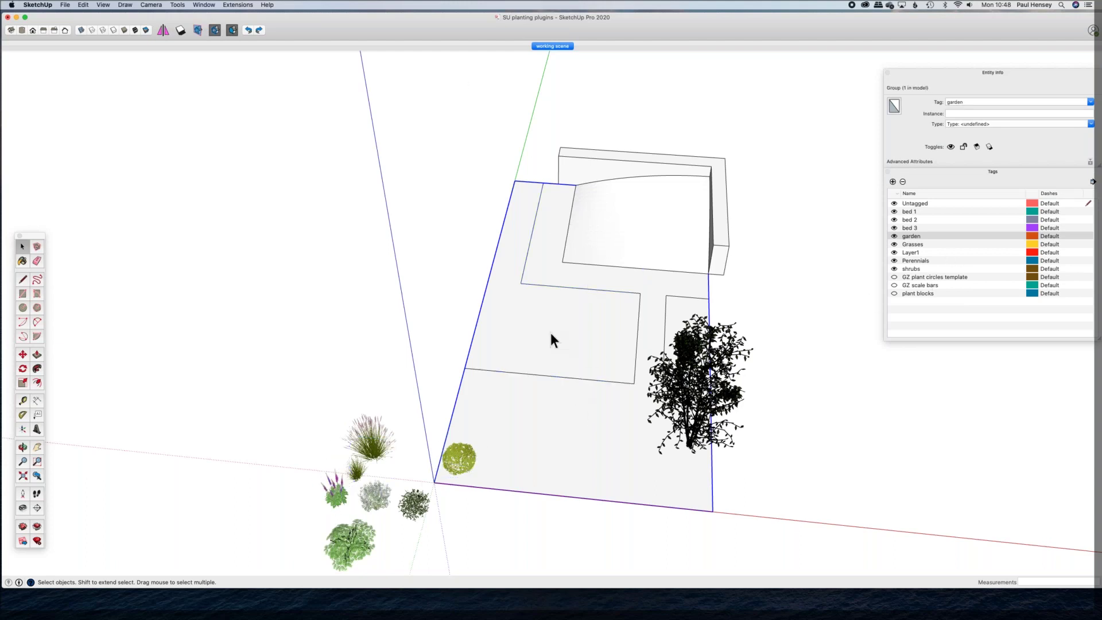
pyautogui.click(547, 291)
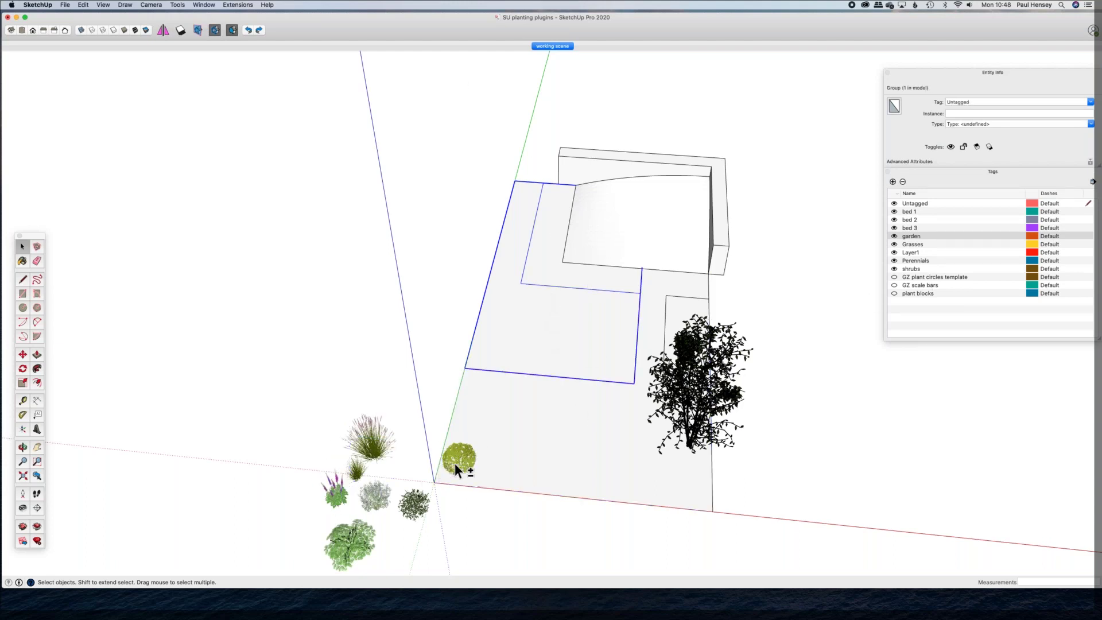
pyautogui.keyDown('shift'); pyautogui.click(365, 428); pyautogui.keyUp('shift')
pyautogui.keyDown('shift'); pyautogui.click(357, 470); pyautogui.keyUp('shift')
pyautogui.keyDown('shift'); pyautogui.click(371, 496); pyautogui.keyUp('shift')
# Step: Spray the selected components across bed 2 with Raytracer's Spraycan, using a 2.5 m radius
pyautogui.click(237, 4)
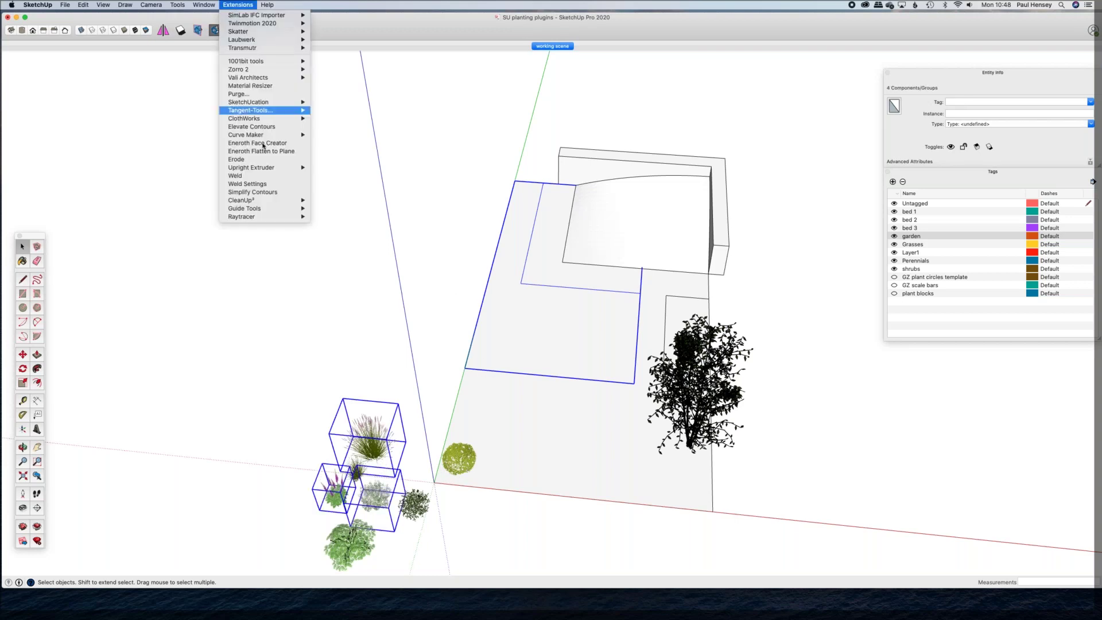
pyautogui.moveTo(265, 221)
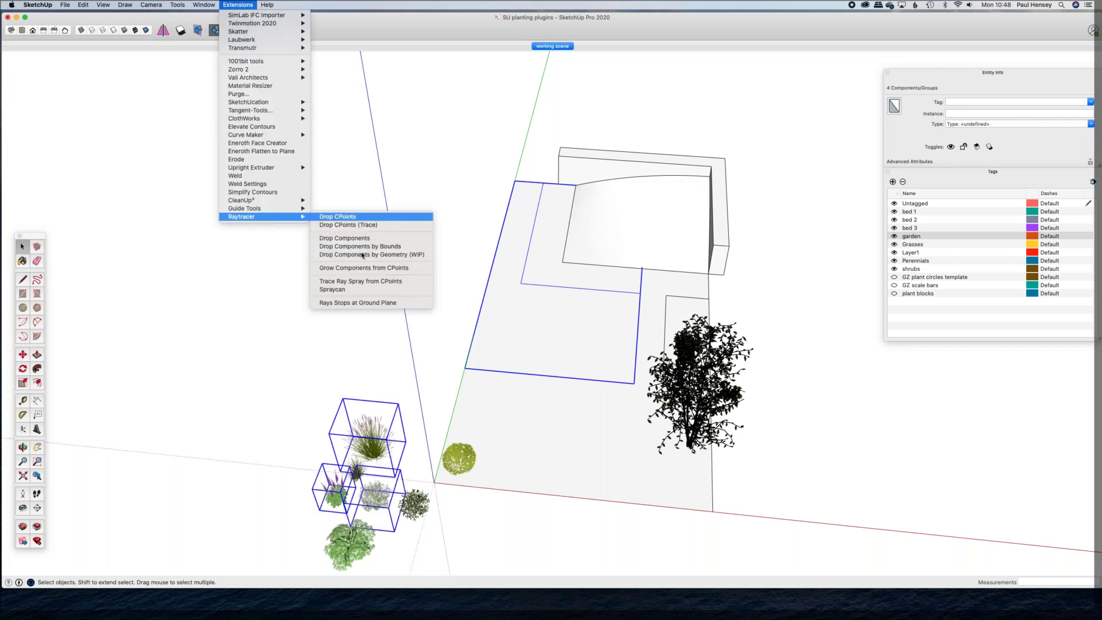
pyautogui.click(363, 291)
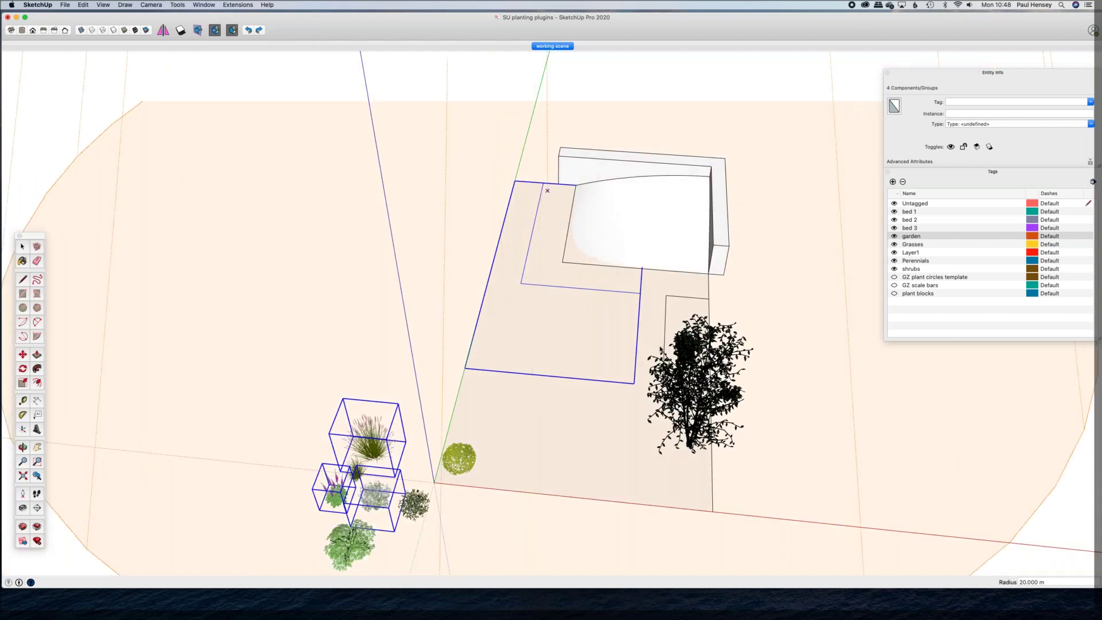
pyautogui.write('2.5')
pyautogui.press('Return')
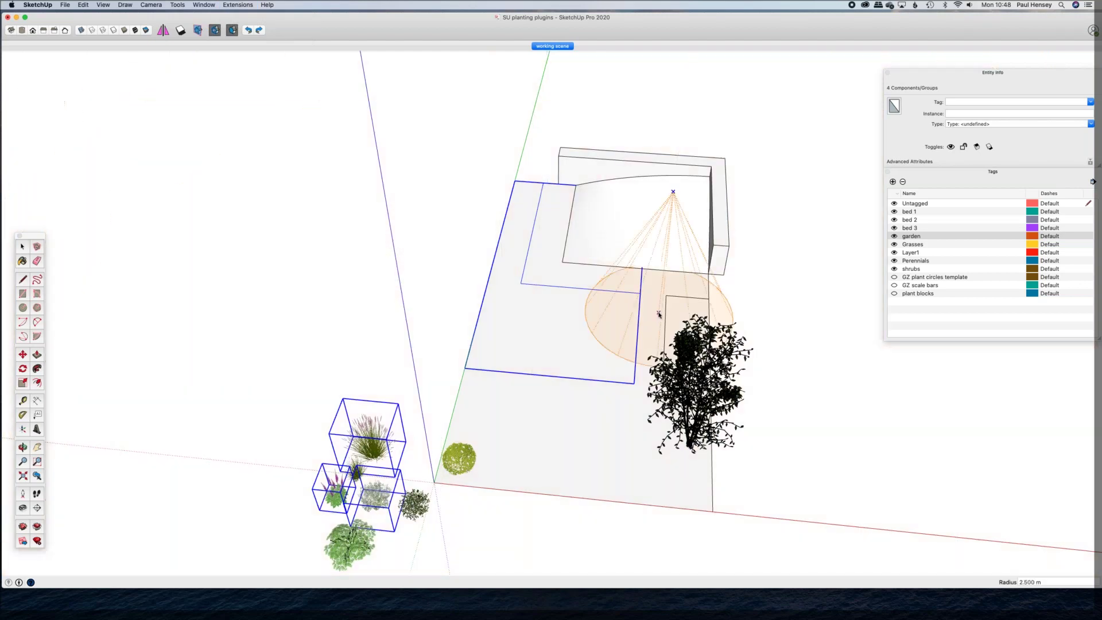
pyautogui.click(527, 323)
pyautogui.moveTo(526, 323)
pyautogui.mouseDown()
pyautogui.moveTo(600, 326)
pyautogui.moveTo(609, 354)
pyautogui.moveTo(536, 357)
pyautogui.moveTo(517, 324)
pyautogui.moveTo(518, 217)
pyautogui.mouseUp()
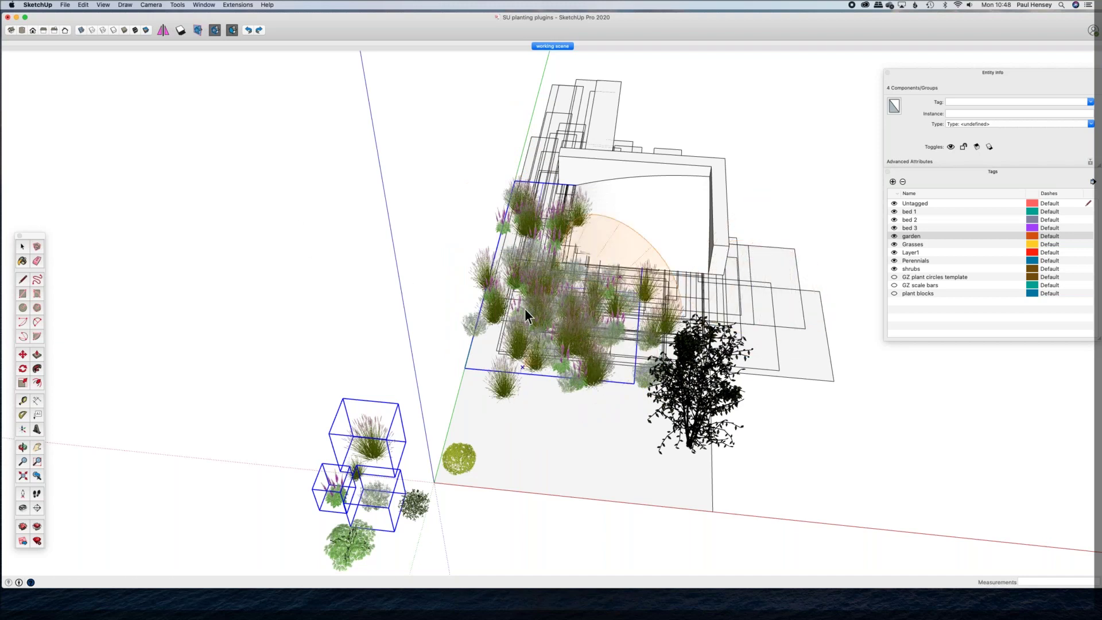
# Step: Leave the Spraycan tool, clear the selection and undo the spray on bed 2
pyautogui.press('space')
pyautogui.click(394, 267)
pyautogui.moveTo(394, 267); pyautogui.dragTo(362, 253, button='middle')
pyautogui.press('super+z')
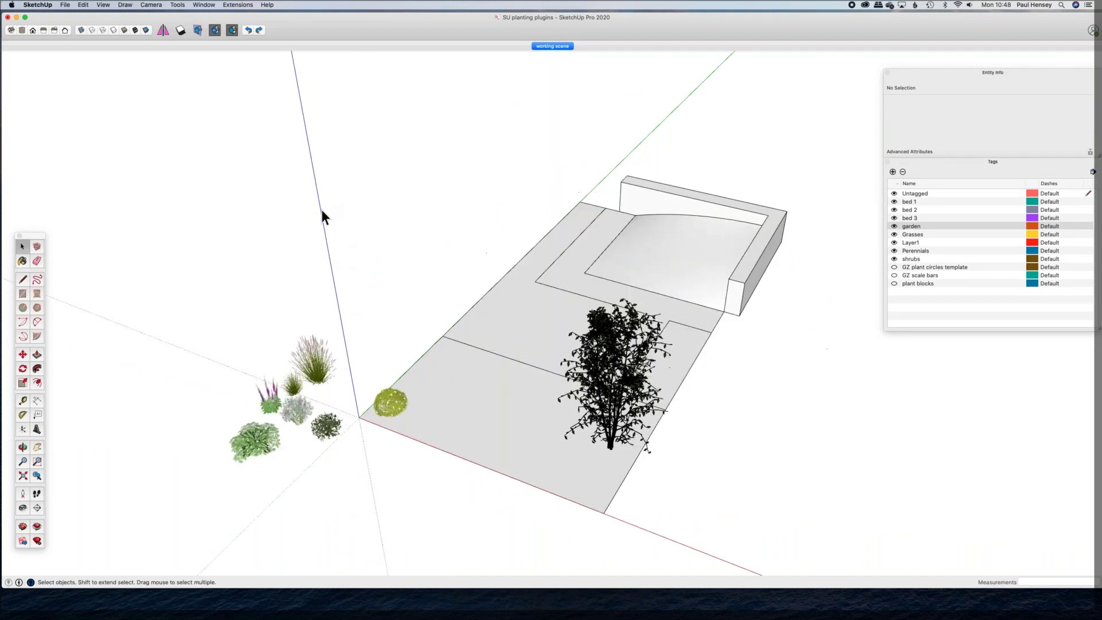
# Step: Copy the bed 2 group in place at a distance of 0 m
pyautogui.moveTo(491, 314); pyautogui.dragTo(580, 161, button='middle')
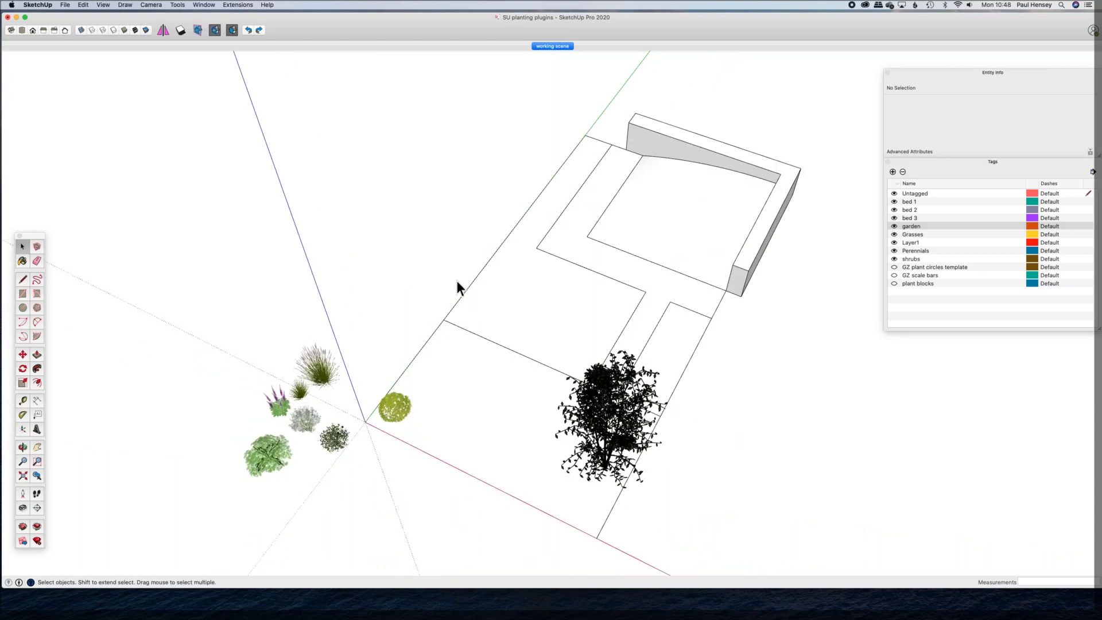
pyautogui.click(516, 276)
pyautogui.press('m')
pyautogui.press('alt')
pyautogui.click(527, 280)
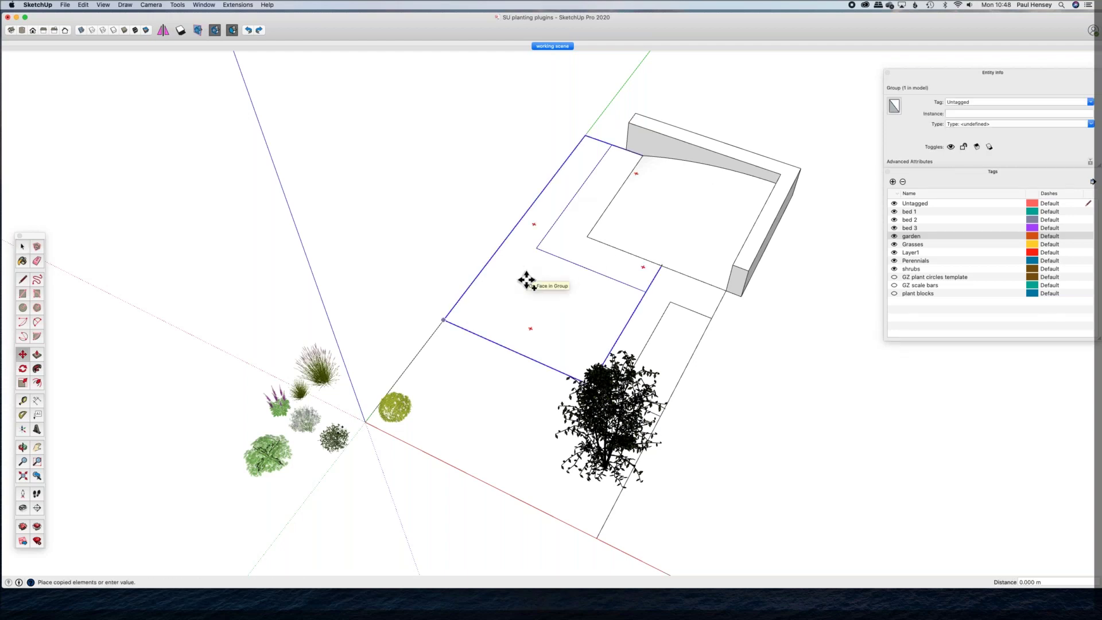
pyautogui.click(527, 280)
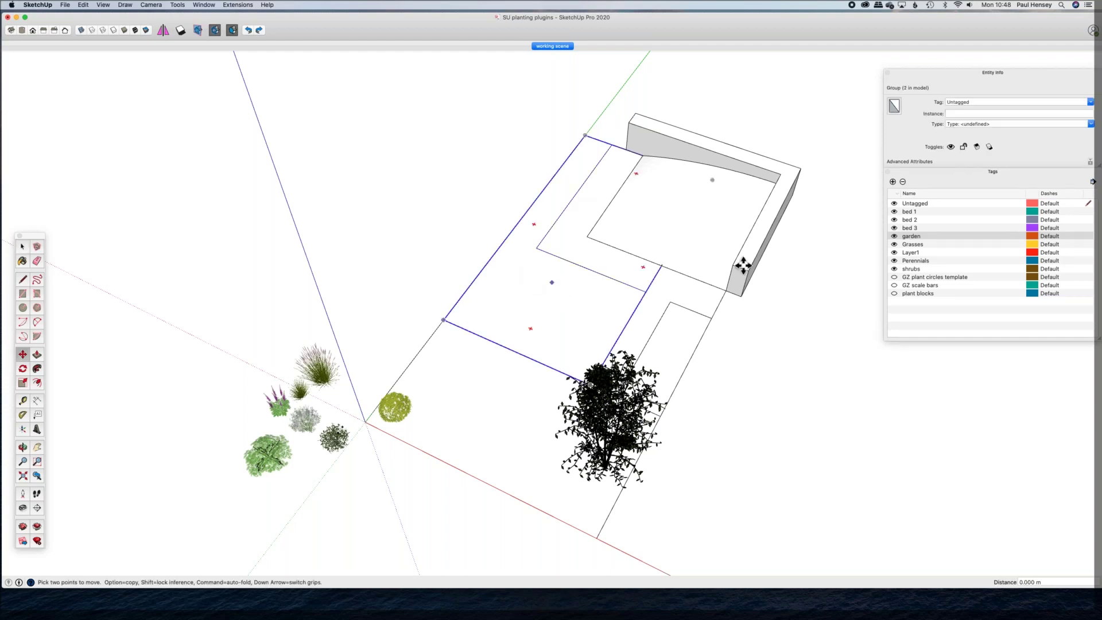
# Step: Hide the bed 1, bed 2, bed 3 and garden tags
pyautogui.click(894, 211)
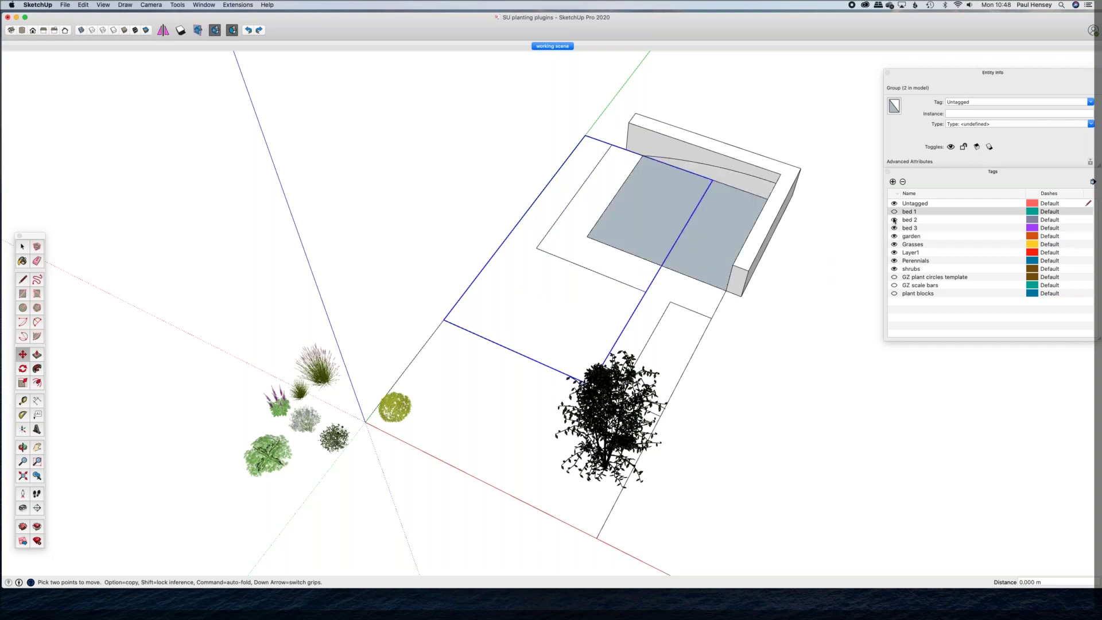
pyautogui.click(893, 220)
pyautogui.click(894, 228)
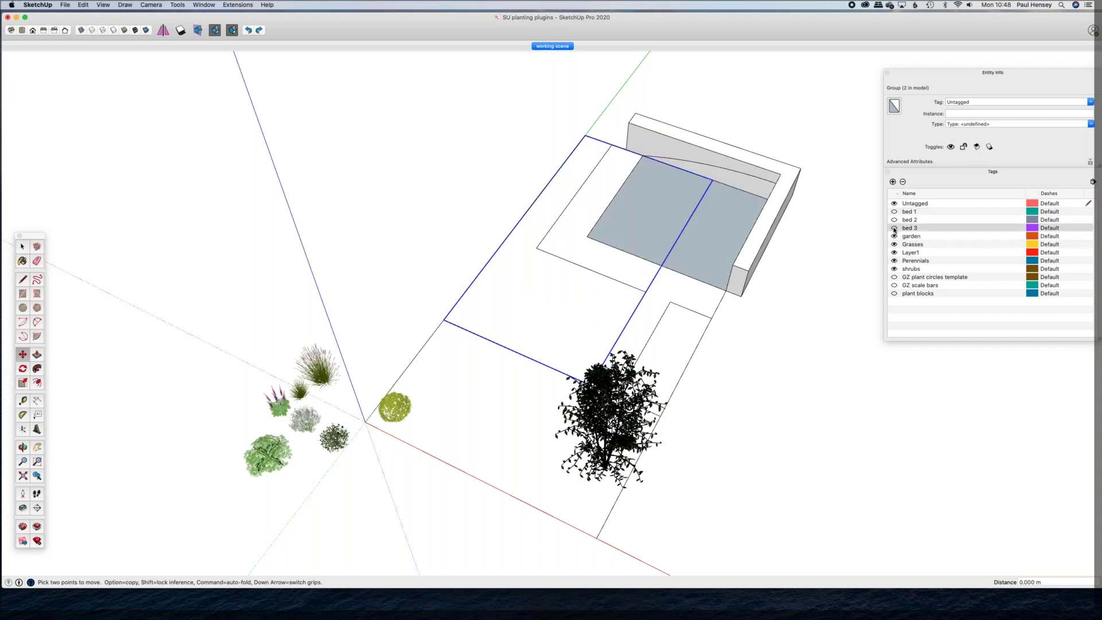
pyautogui.click(894, 236)
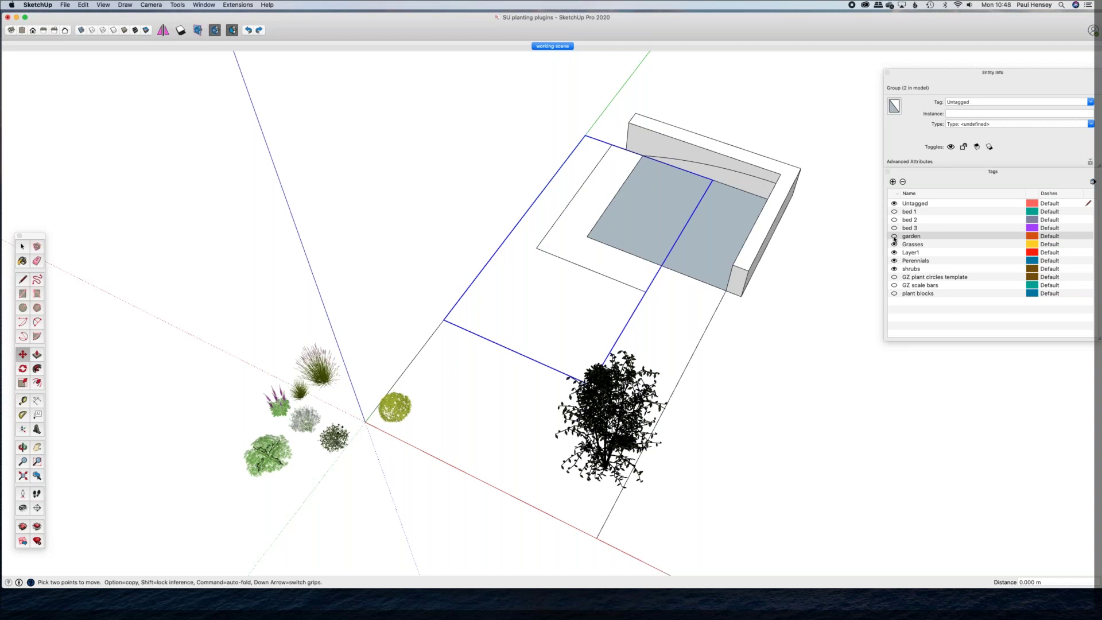
# Step: Show the bed 3 tag, shift the selected bed 2 group slightly off its original place and clear the selection
pyautogui.click(893, 228)
pyautogui.moveTo(617, 322); pyautogui.dragTo(704, 499, button='middle')
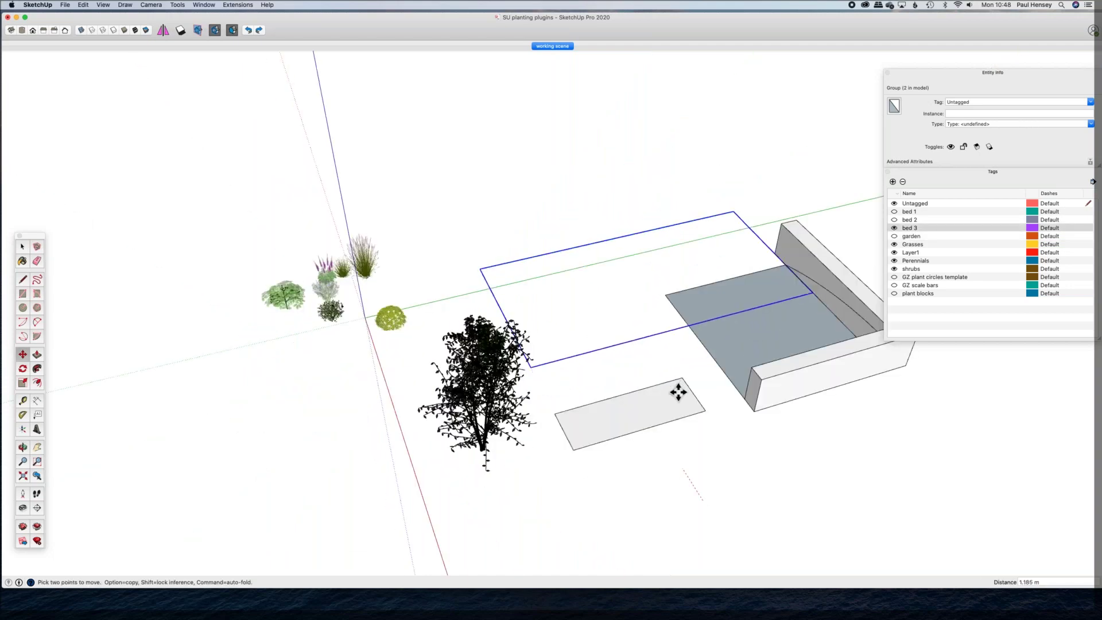
pyautogui.click(735, 436)
pyautogui.press('space')
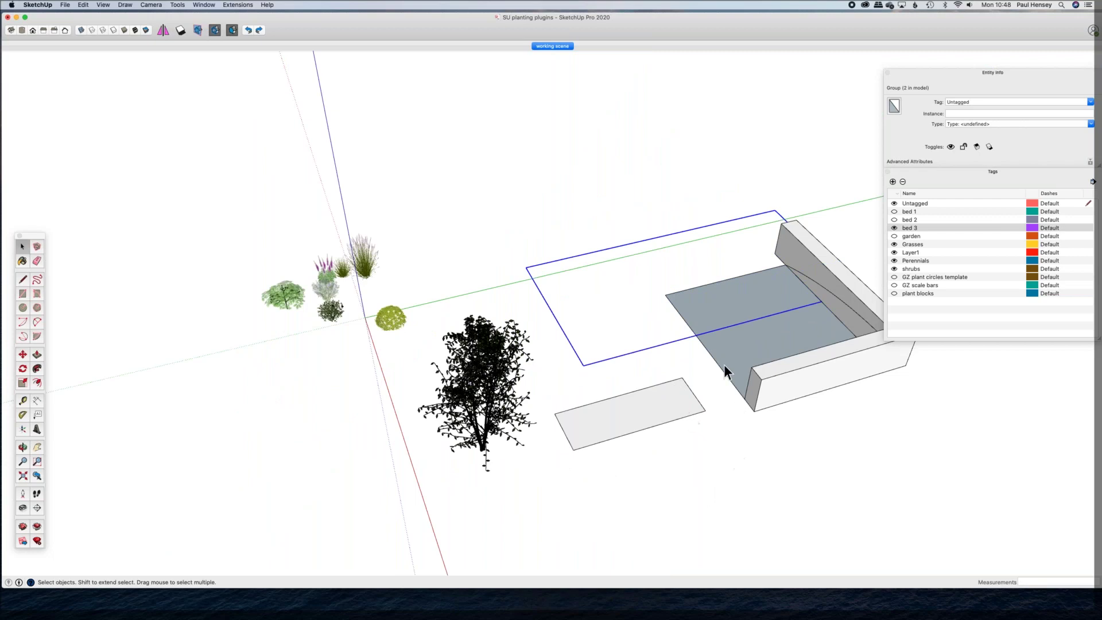
pyautogui.click(701, 171)
pyautogui.moveTo(581, 401); pyautogui.dragTo(691, 433, button='middle')
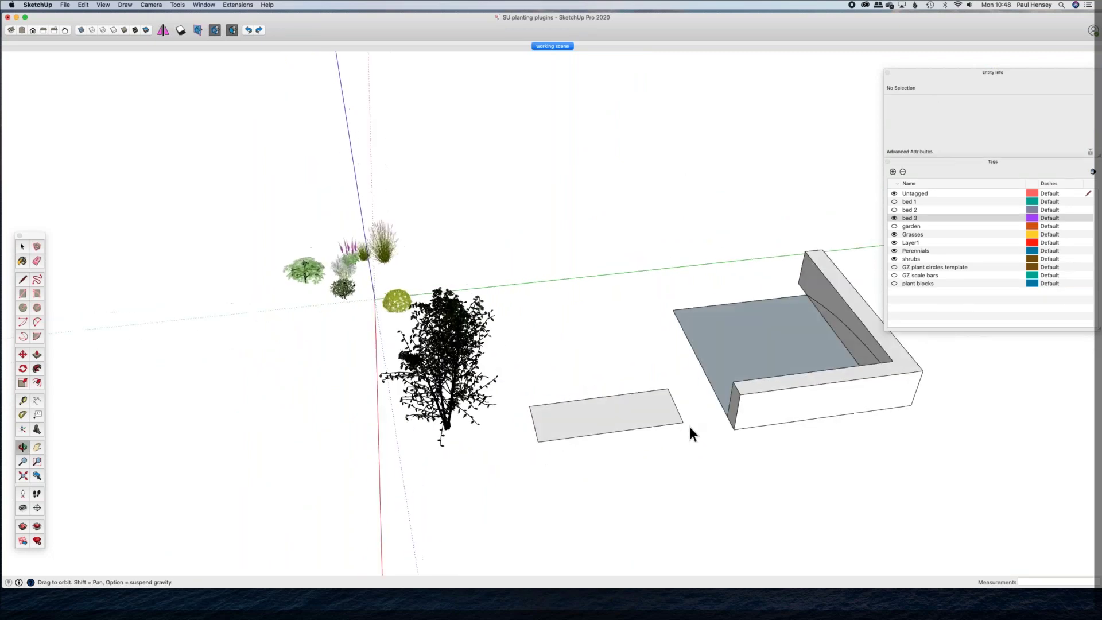
# Step: Delete the tree component standing beside bed 3
pyautogui.click(626, 419)
pyautogui.moveTo(569, 411); pyautogui.dragTo(447, 354, button='middle')
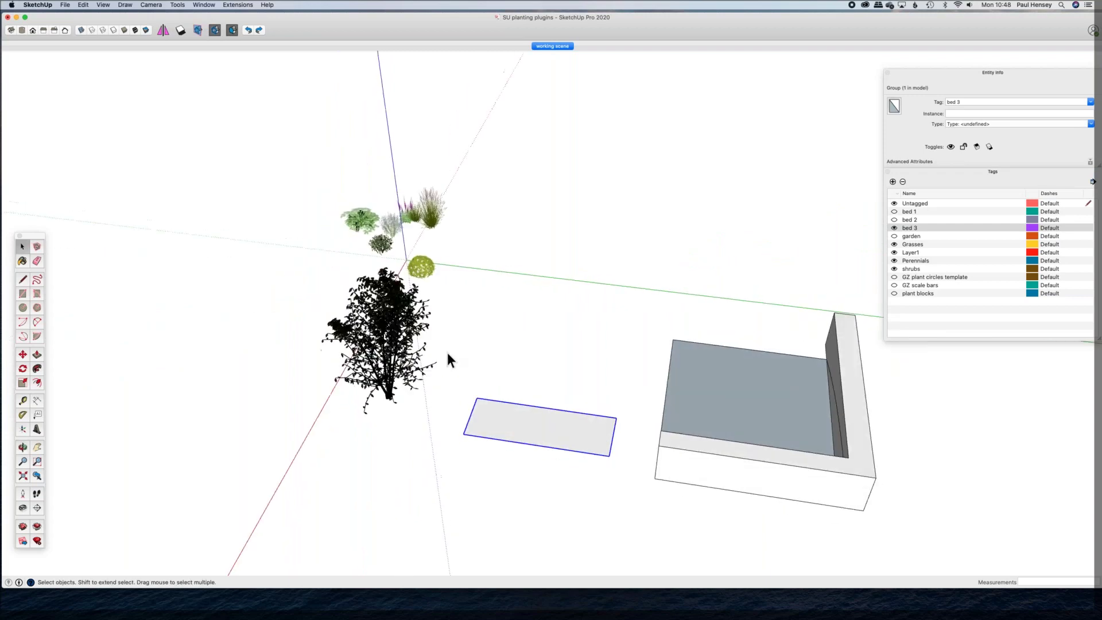
pyautogui.moveTo(472, 300)
pyautogui.mouseDown(button='middle')
pyautogui.moveTo(499, 211)
pyautogui.moveTo(505, 140)
pyautogui.moveTo(551, 260)
pyautogui.mouseUp(button='middle')
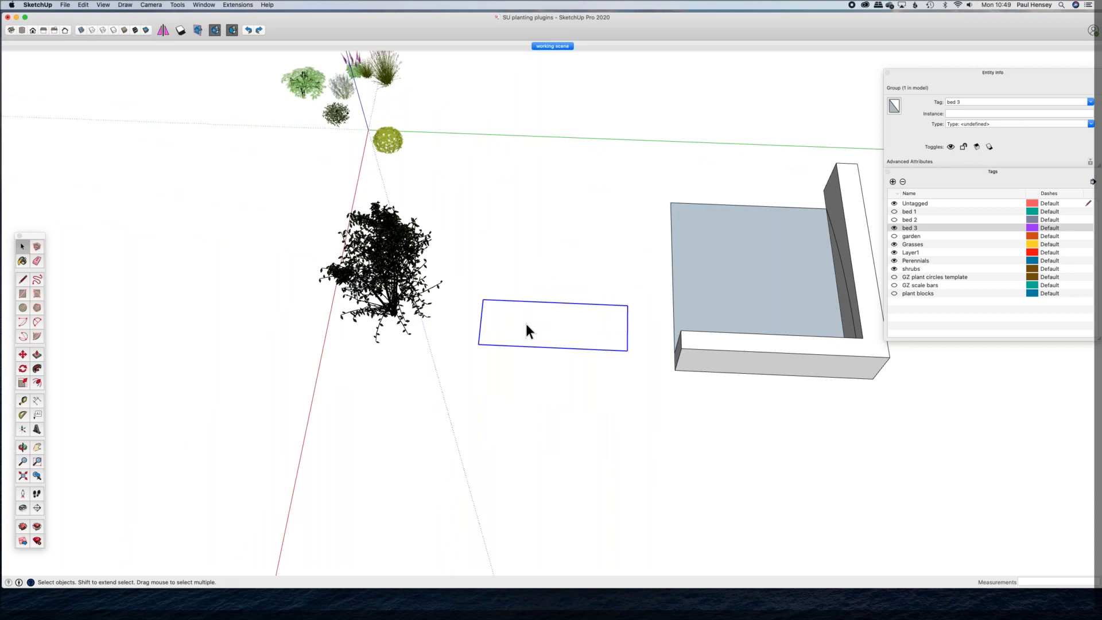
pyautogui.click(411, 253)
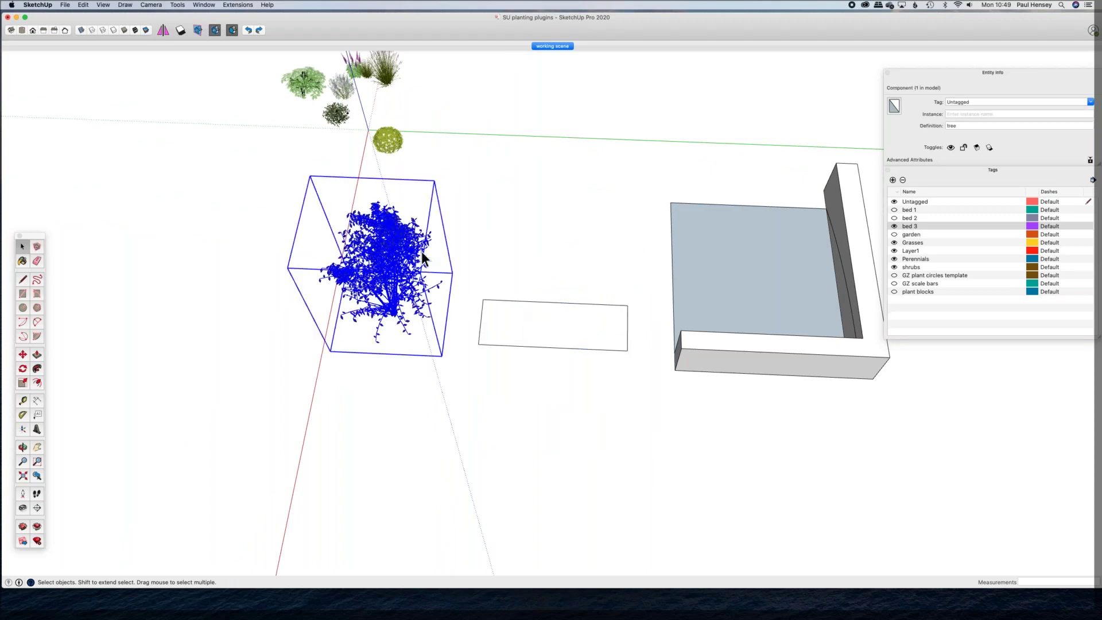
pyautogui.click(668, 347)
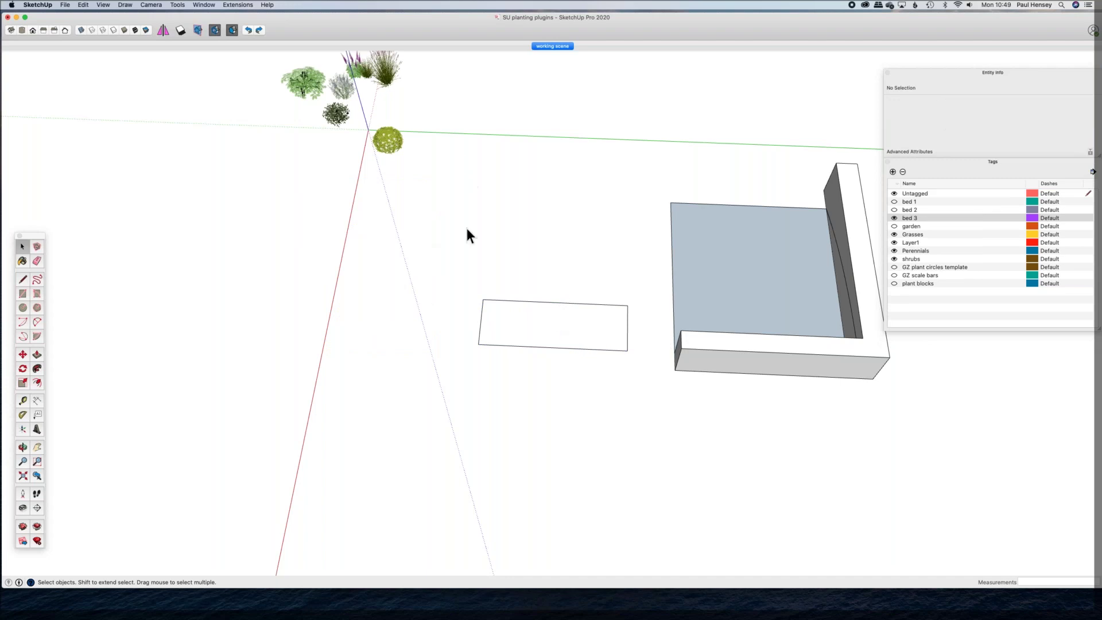
# Step: Spray the Miscanthus grass and two neighbouring perennials across bed 3 with Raytracer's Spraycan, using a 2 m radius
pyautogui.click(544, 338)
pyautogui.moveTo(533, 438); pyautogui.dragTo(328, 204, button='middle')
pyautogui.click(313, 204)
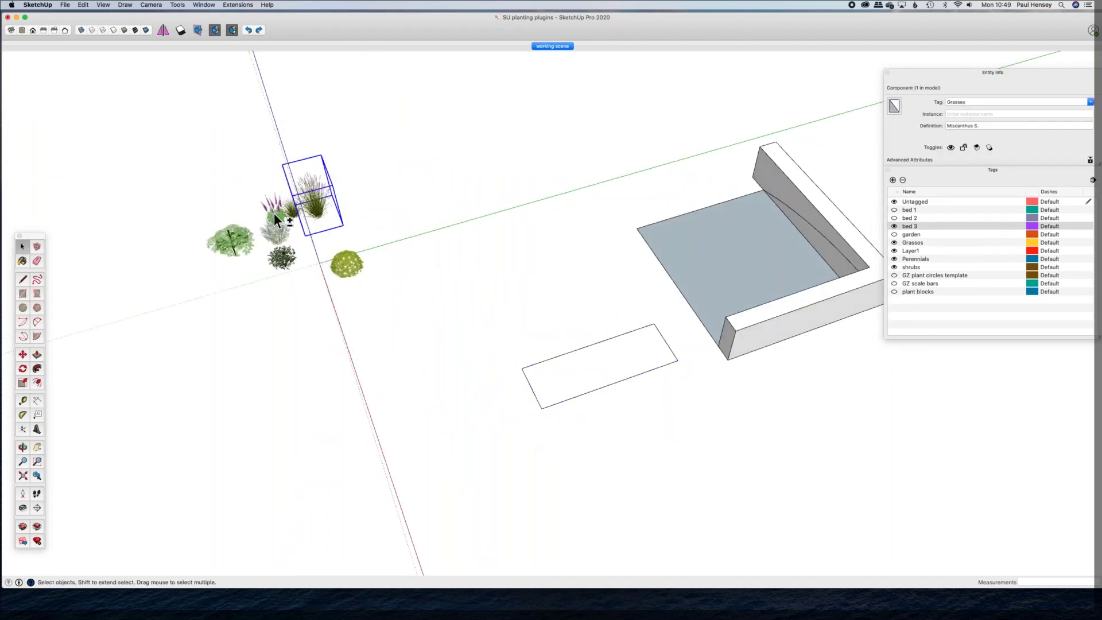
pyautogui.keyDown('shift'); pyautogui.click(277, 237); pyautogui.keyUp('shift')
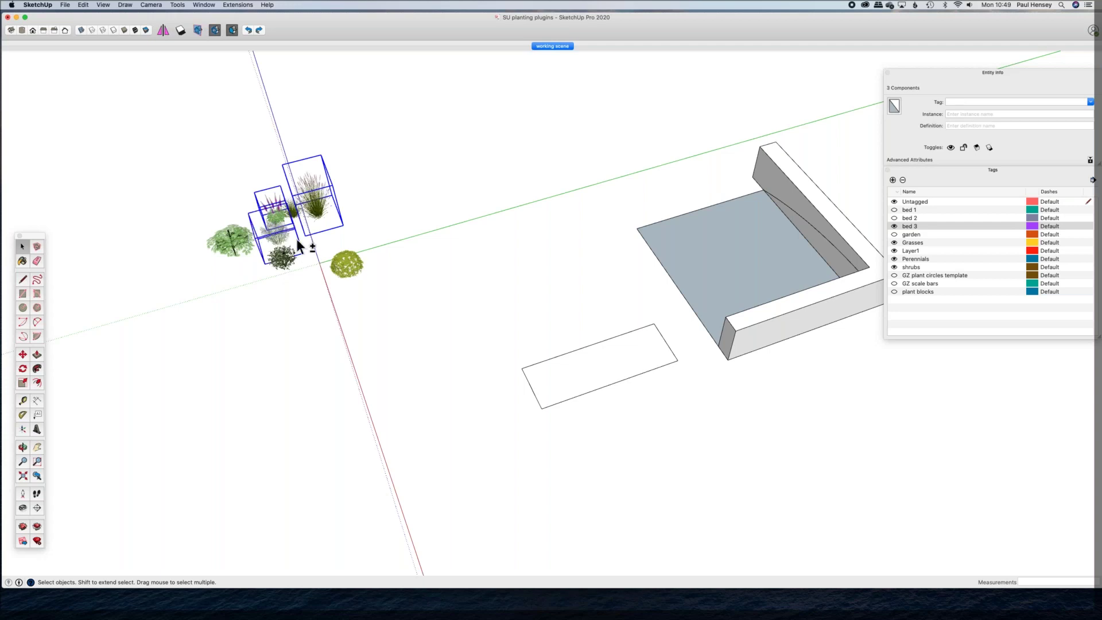
pyautogui.click(236, 7)
pyautogui.moveTo(249, 216)
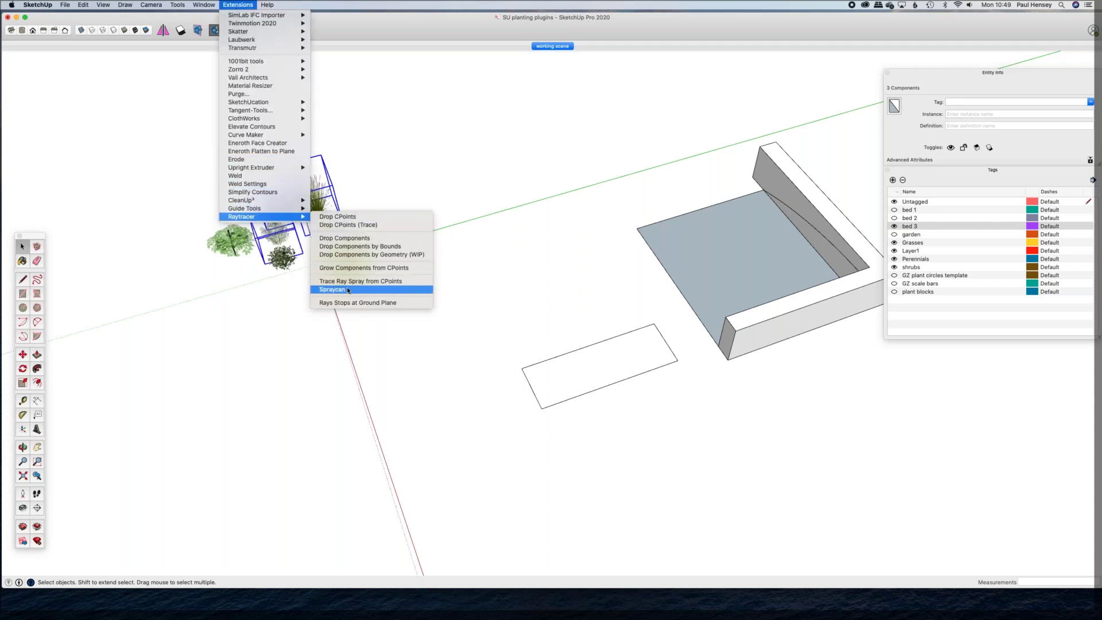
pyautogui.click(347, 290)
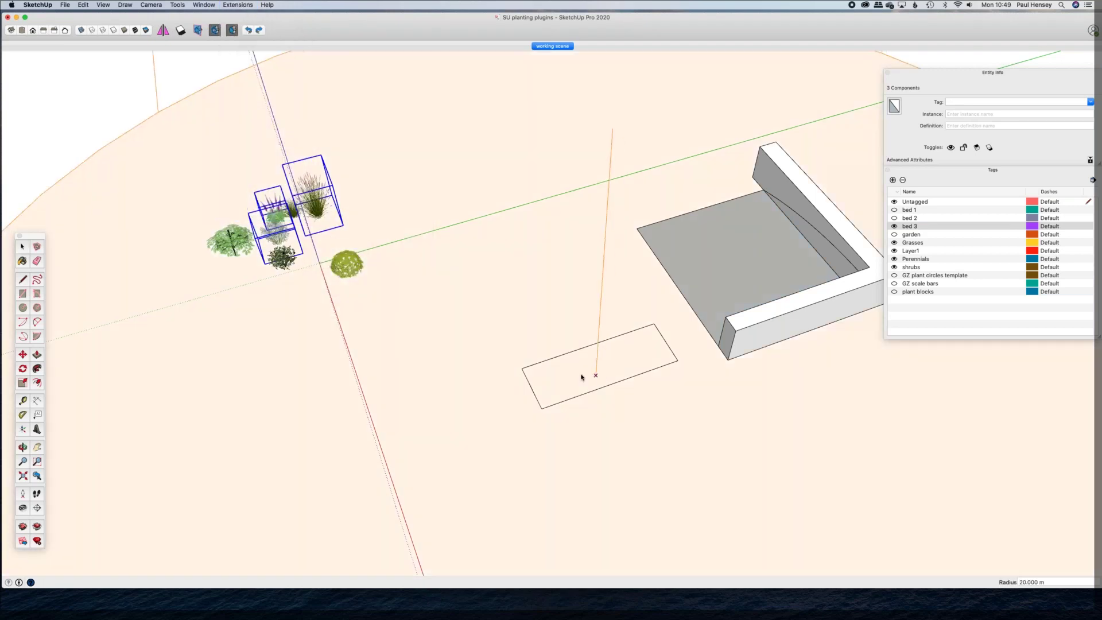
pyautogui.write('2')
pyautogui.press('Return')
pyautogui.moveTo(580, 372)
pyautogui.mouseDown()
pyautogui.moveTo(636, 361)
pyautogui.moveTo(641, 340)
pyautogui.moveTo(540, 368)
pyautogui.moveTo(552, 392)
pyautogui.moveTo(591, 394)
pyautogui.moveTo(644, 373)
pyautogui.mouseUp()
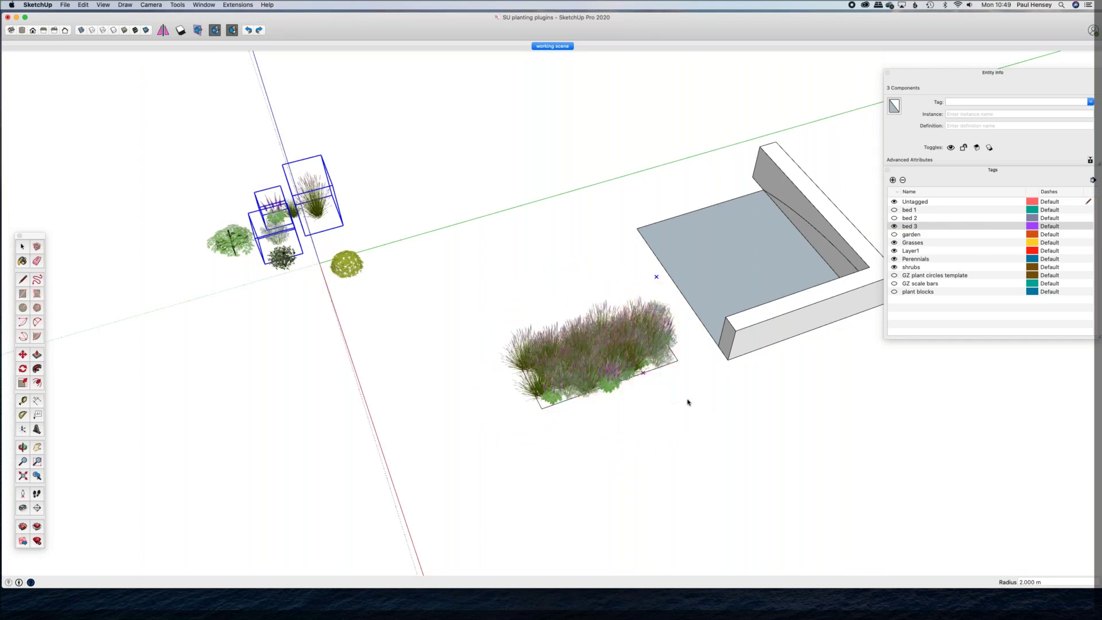
# Step: Clear the selection and show the bed 1, bed 2 and garden tags again
pyautogui.moveTo(857, 356); pyautogui.dragTo(930, 237, button='middle')
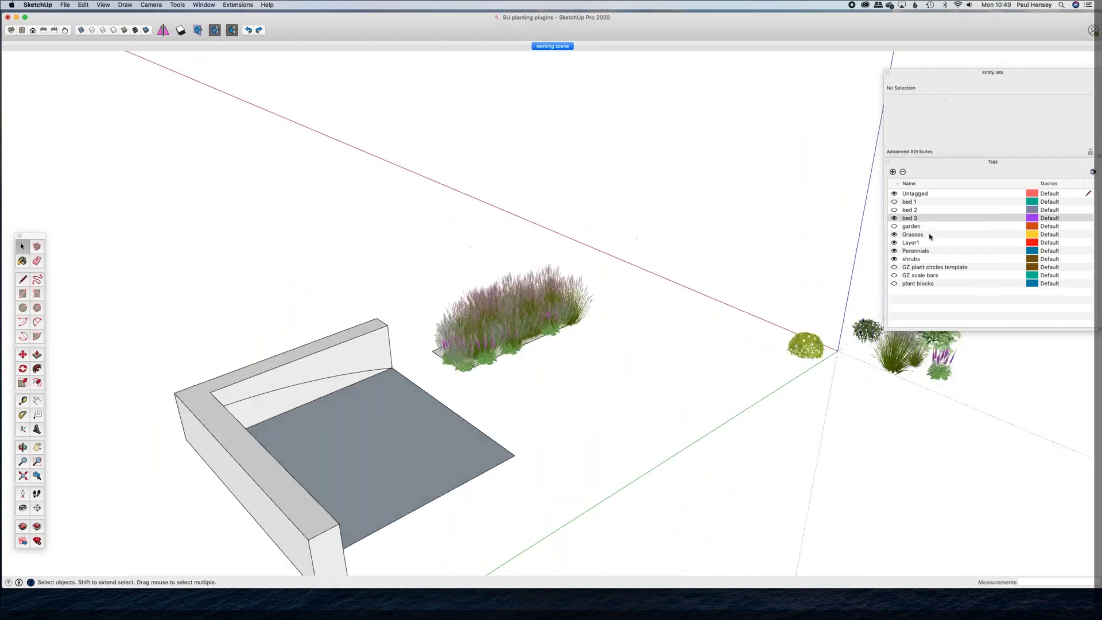
pyautogui.click(894, 201)
pyautogui.click(894, 209)
pyautogui.click(895, 226)
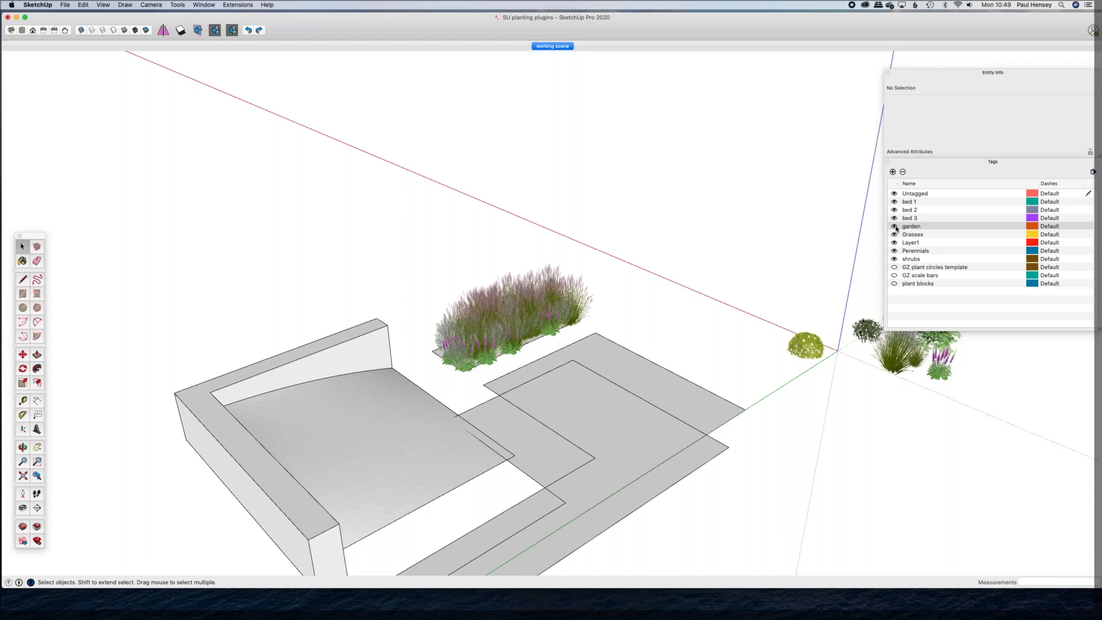
pyautogui.moveTo(313, 346); pyautogui.dragTo(750, 331, button='middle')
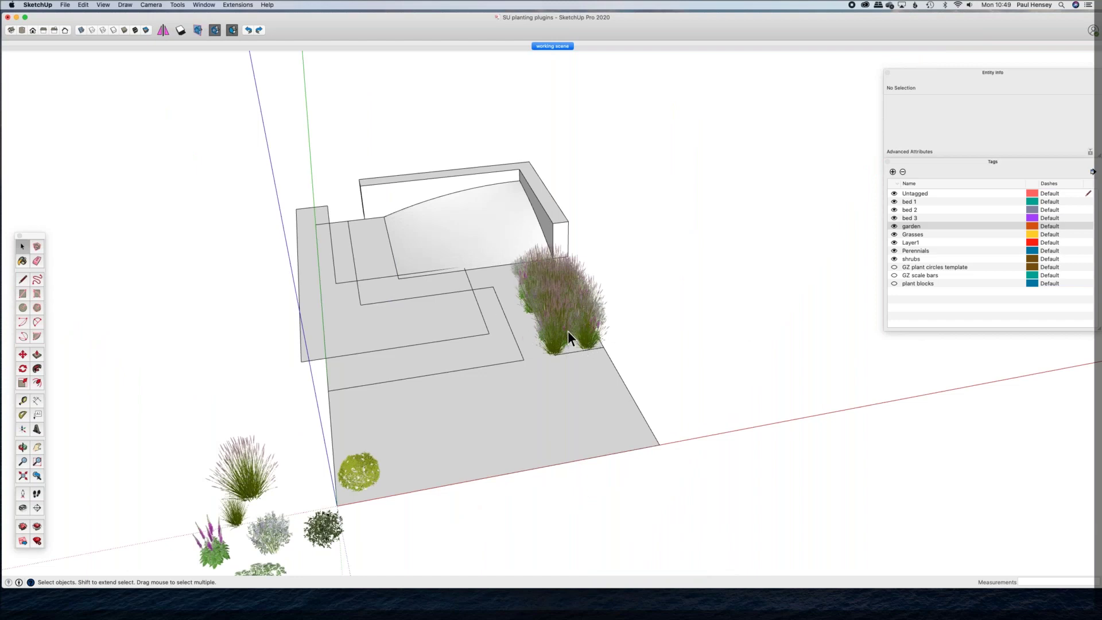
pyautogui.moveTo(591, 306); pyautogui.dragTo(733, 326, button='middle')
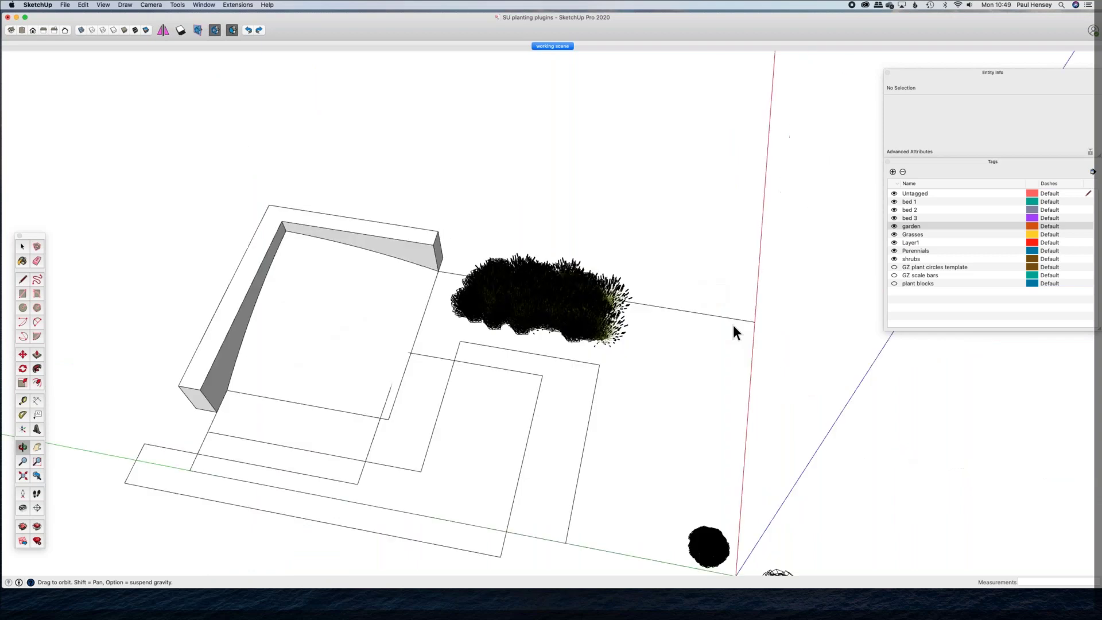
pyautogui.click(242, 7)
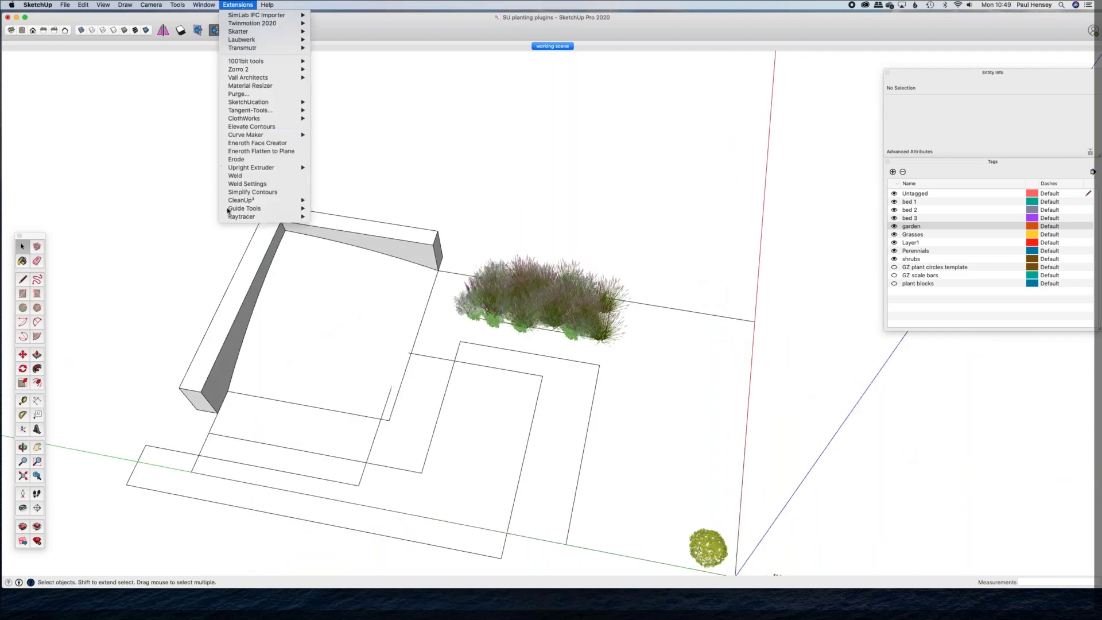
pyautogui.moveTo(270, 217)
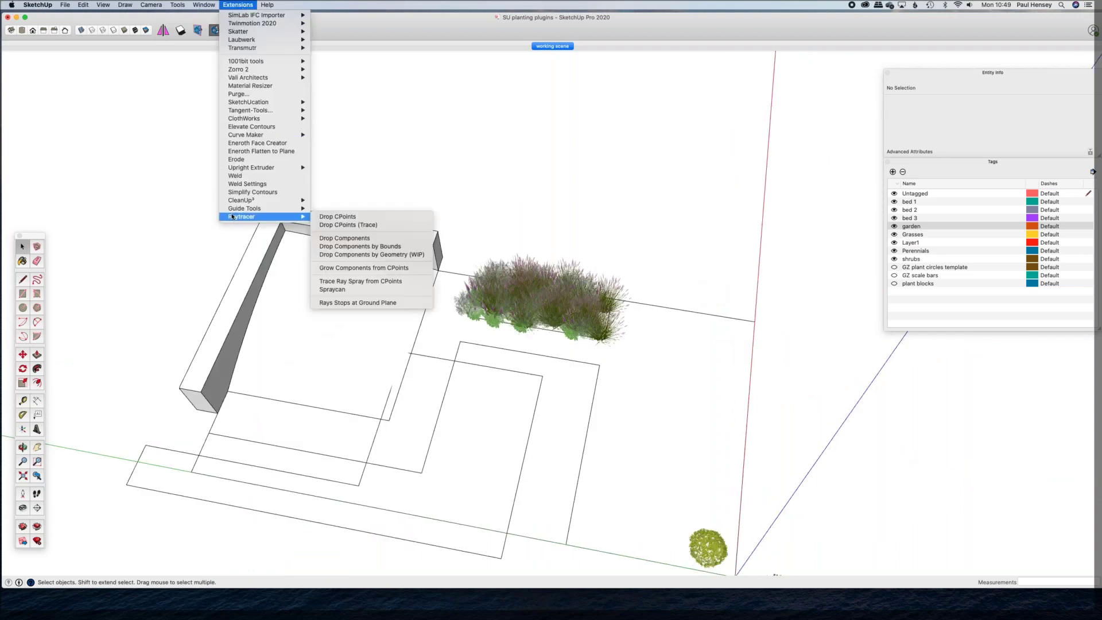
pyautogui.click(335, 291)
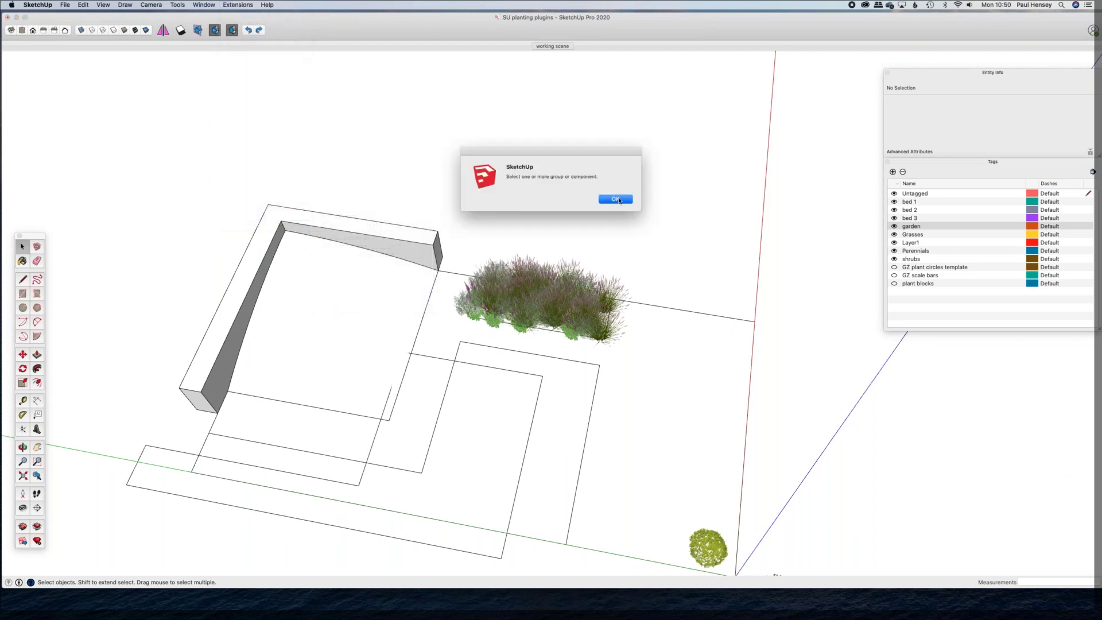
pyautogui.click(615, 200)
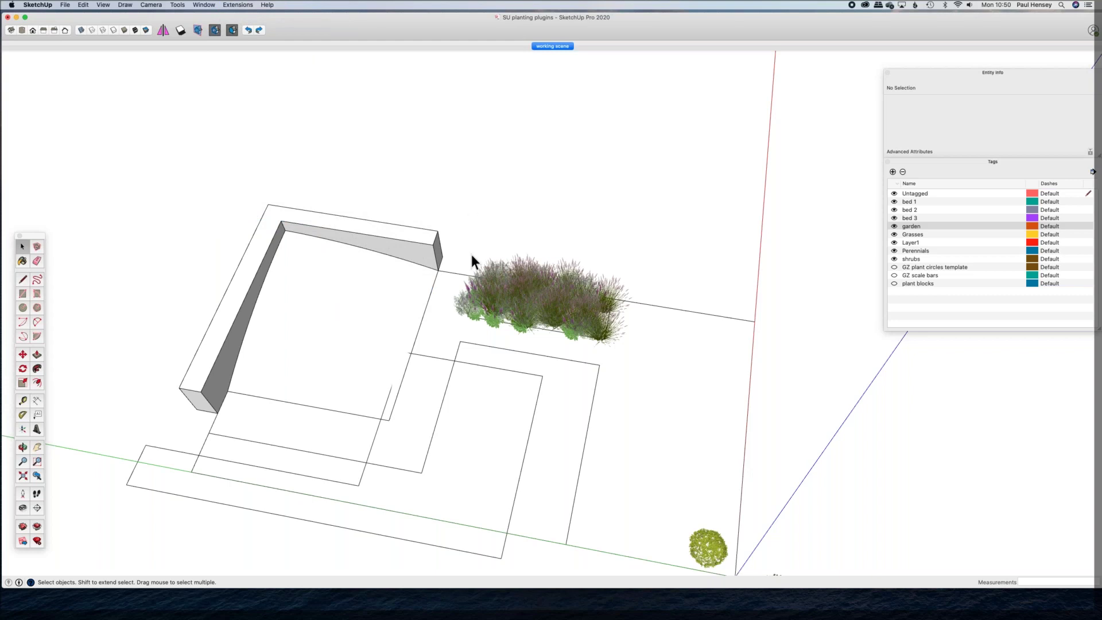
# Step: Copy the curved bed 1 group out of the walled group to open ground beyond the garden, about 13.6 m away
pyautogui.moveTo(492, 246); pyautogui.dragTo(298, 318, button='middle')
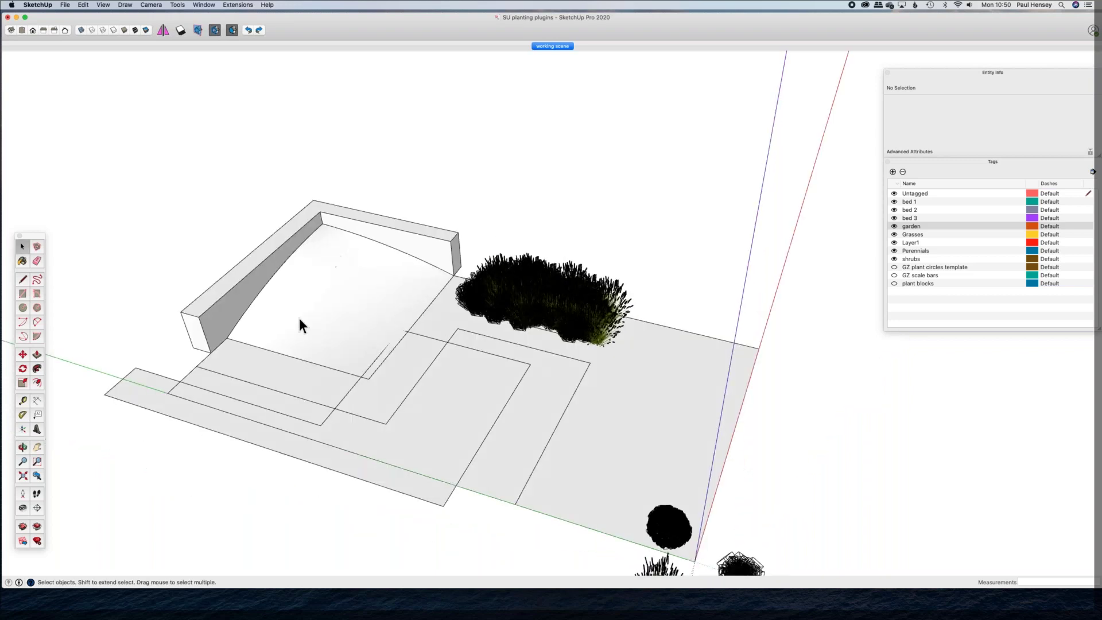
pyautogui.click(334, 304)
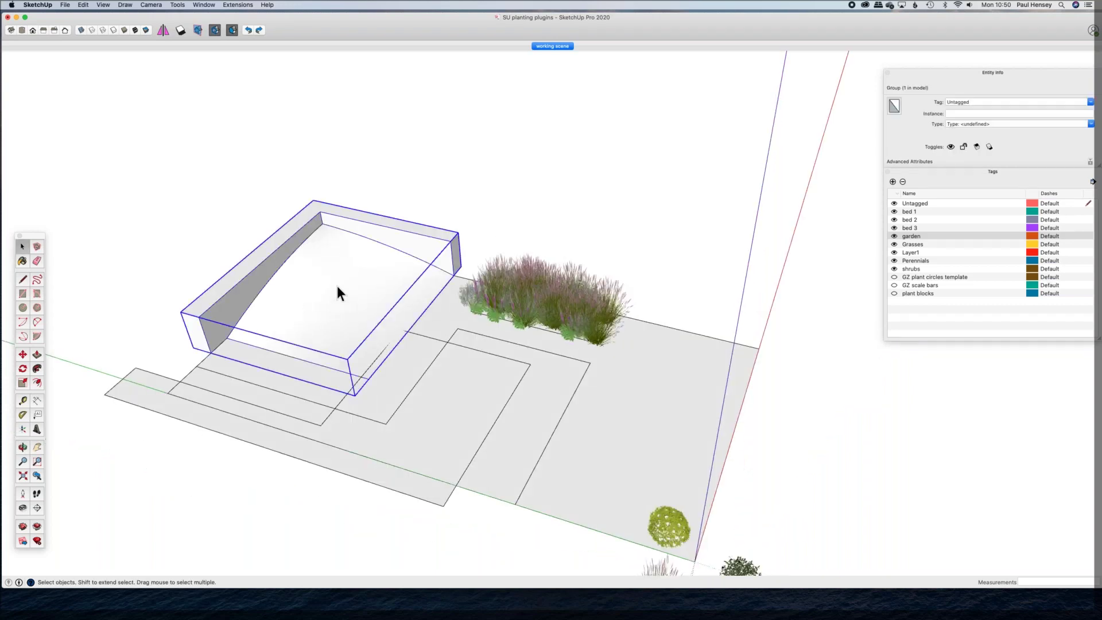
pyautogui.doubleClick(337, 285)
pyautogui.click(337, 286)
pyautogui.press('m')
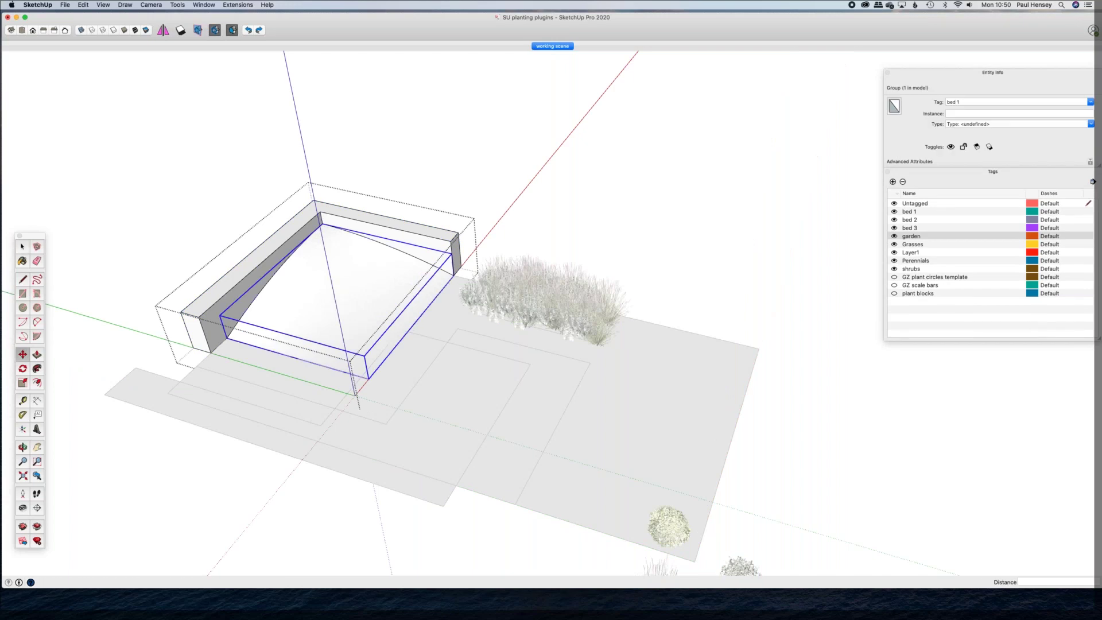
pyautogui.click(344, 286)
pyautogui.press('alt')
pyautogui.click(695, 179)
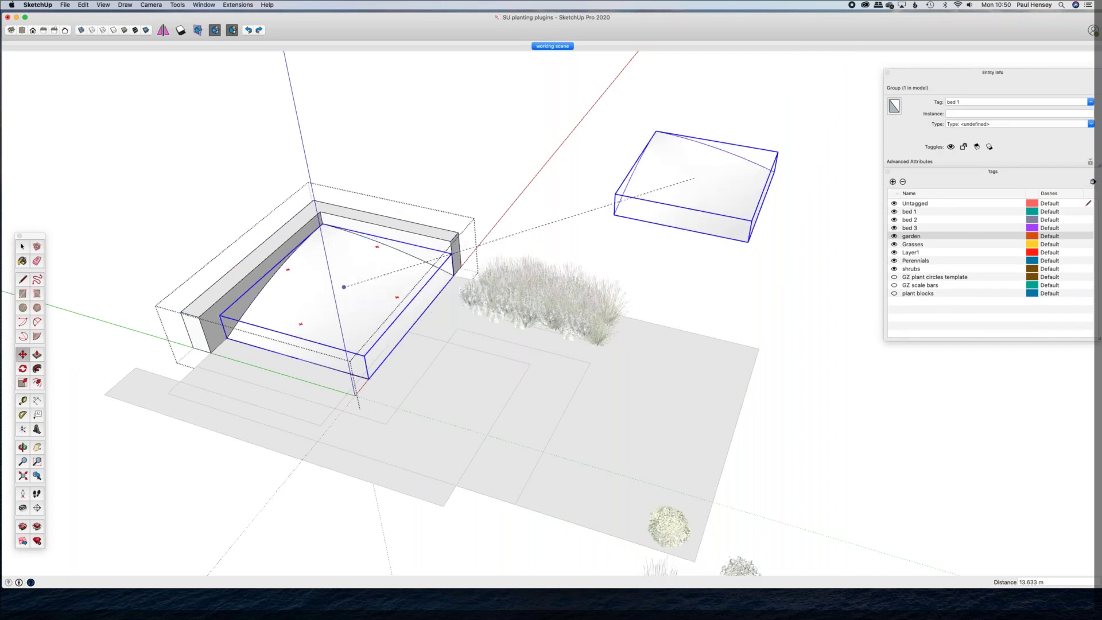
pyautogui.press('space')
pyautogui.click(814, 328)
# Step: Spray the Miscanthus grass and the silvery perennial over the copied curved bed with Raytracer's Spraycan, using a 2 m radius
pyautogui.moveTo(504, 406); pyautogui.dragTo(415, 262, button='middle')
pyautogui.keyDown('shift'); pyautogui.moveTo(477, 173); pyautogui.dragTo(499, 112, button='middle'); pyautogui.keyUp('shift')
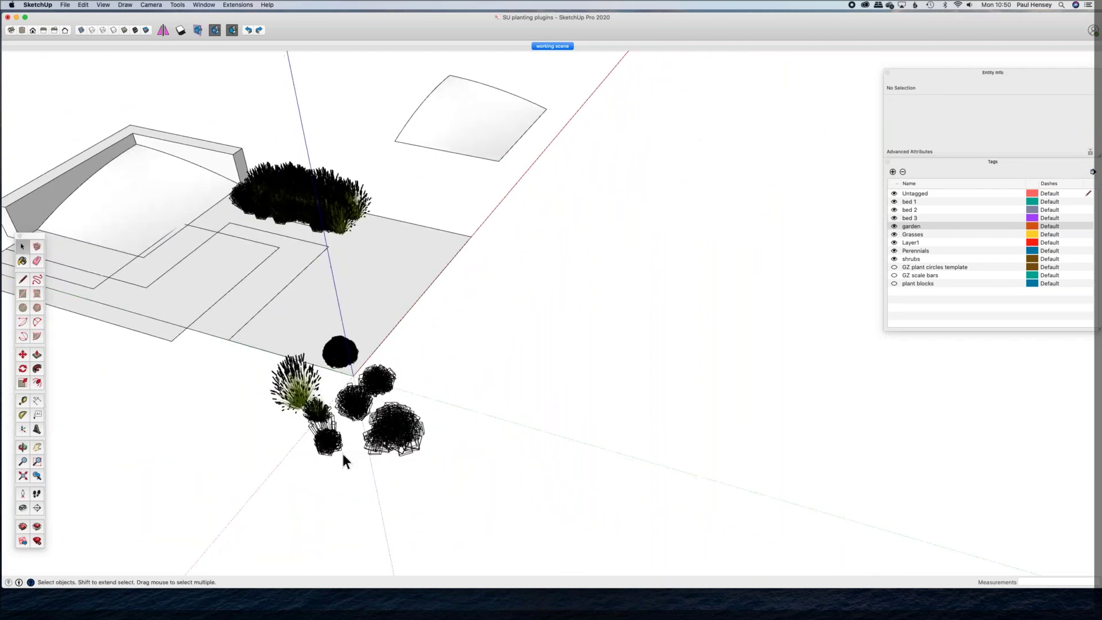
pyautogui.click(298, 394)
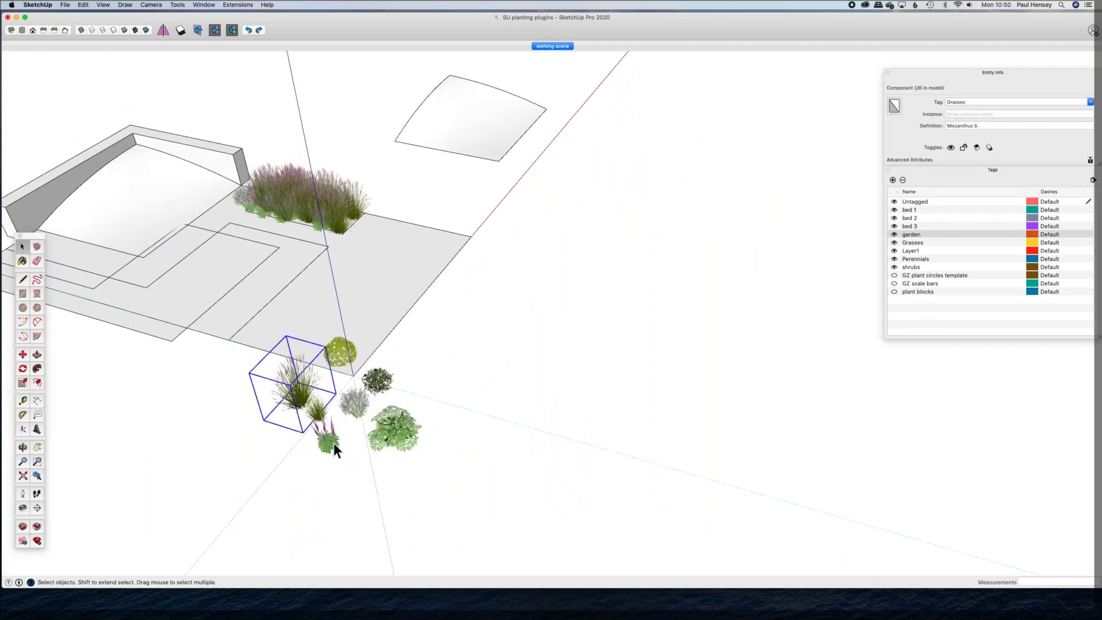
pyautogui.keyDown('shift'); pyautogui.click(356, 410); pyautogui.keyUp('shift')
pyautogui.moveTo(476, 357); pyautogui.dragTo(504, 562, button='middle')
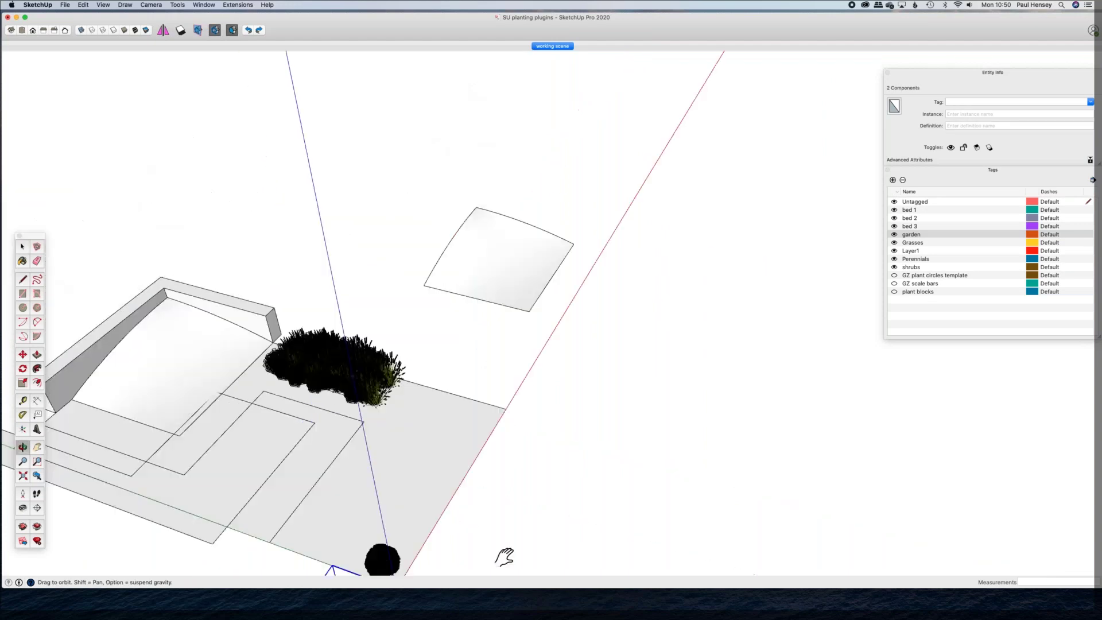
pyautogui.click(241, 6)
pyautogui.moveTo(251, 218)
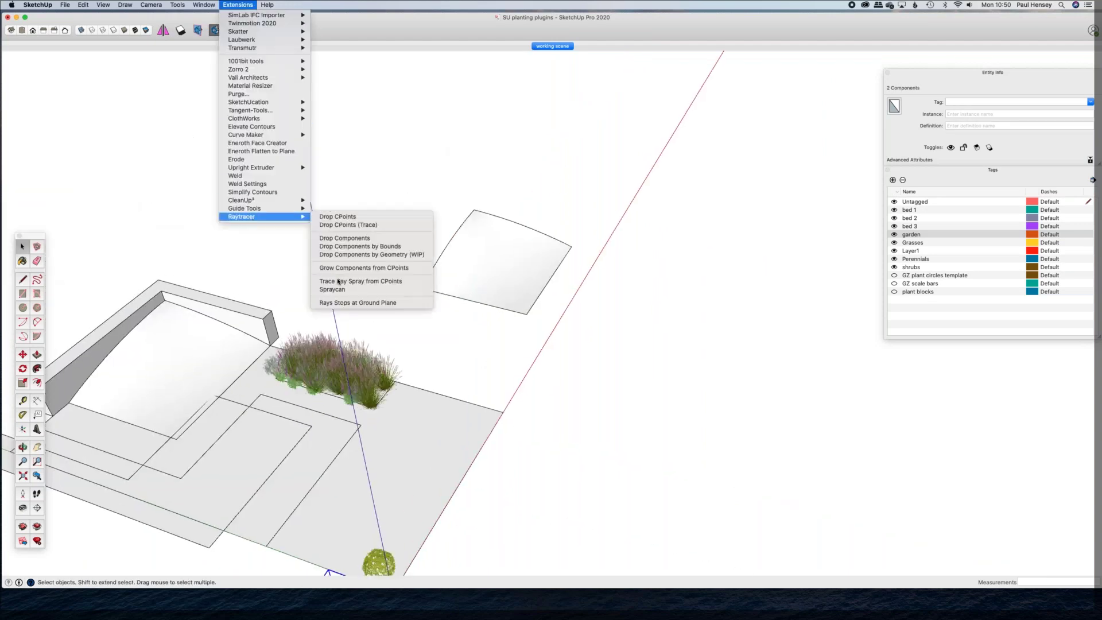
pyautogui.click(339, 291)
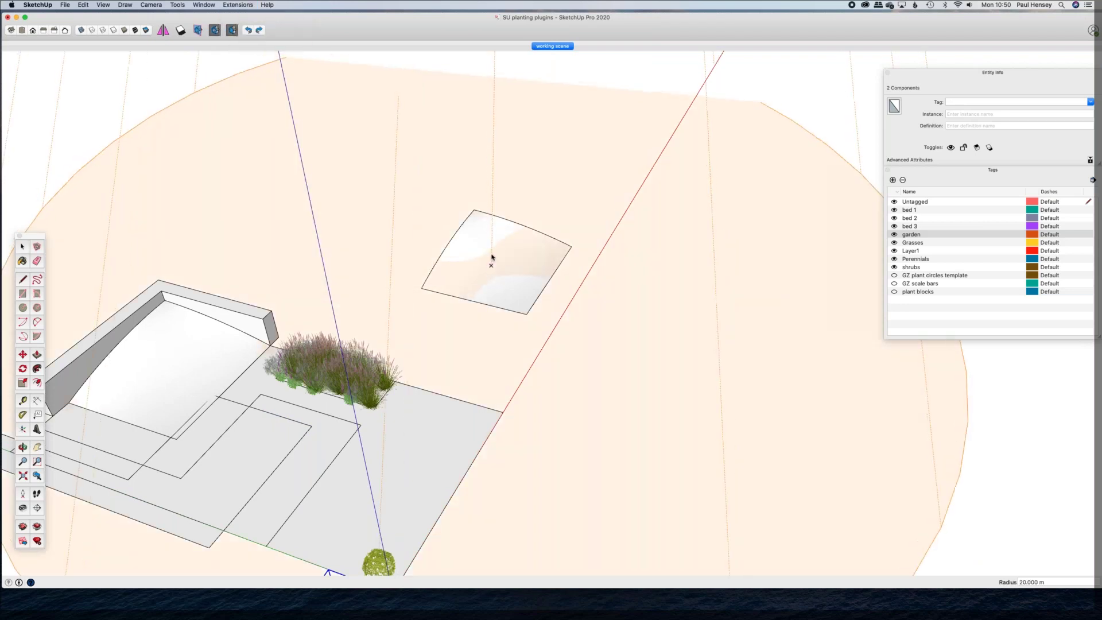
pyautogui.write('2')
pyautogui.press('Return')
pyautogui.click(491, 256)
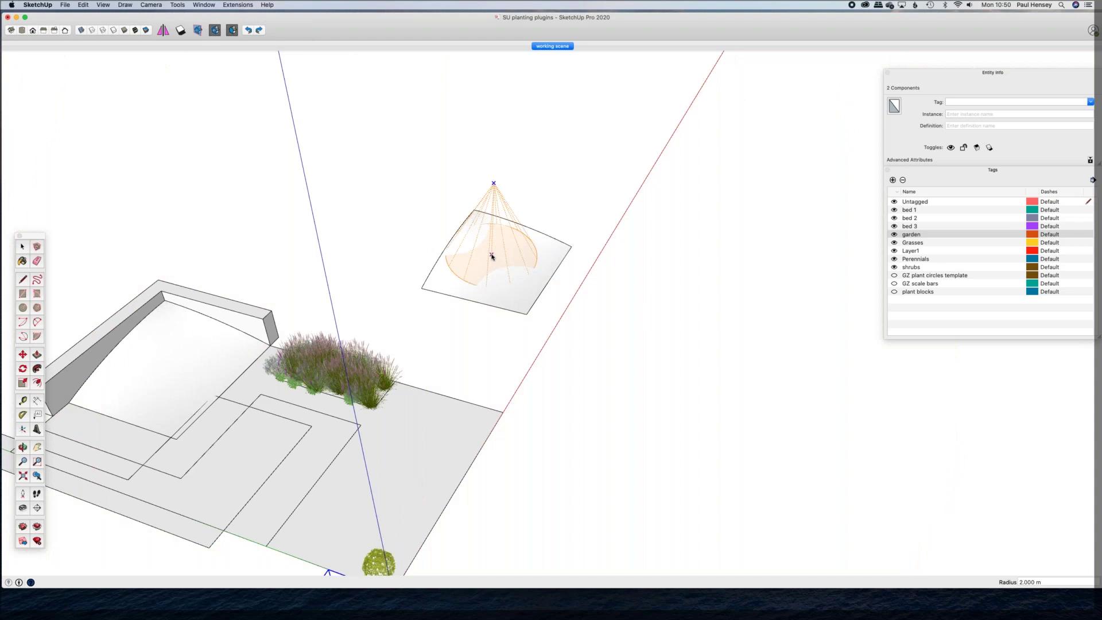
pyautogui.moveTo(549, 244)
pyautogui.mouseDown()
pyautogui.moveTo(519, 307)
pyautogui.moveTo(456, 290)
pyautogui.moveTo(434, 253)
pyautogui.mouseUp()
# Step: Leave the Spraycan tool and examine the planting on the copied curved bed from the side and above, plus Raytracer's other commands
pyautogui.press('o')
pyautogui.moveTo(770, 226); pyautogui.dragTo(34, 241)
pyautogui.scroll(6, 621, 305)
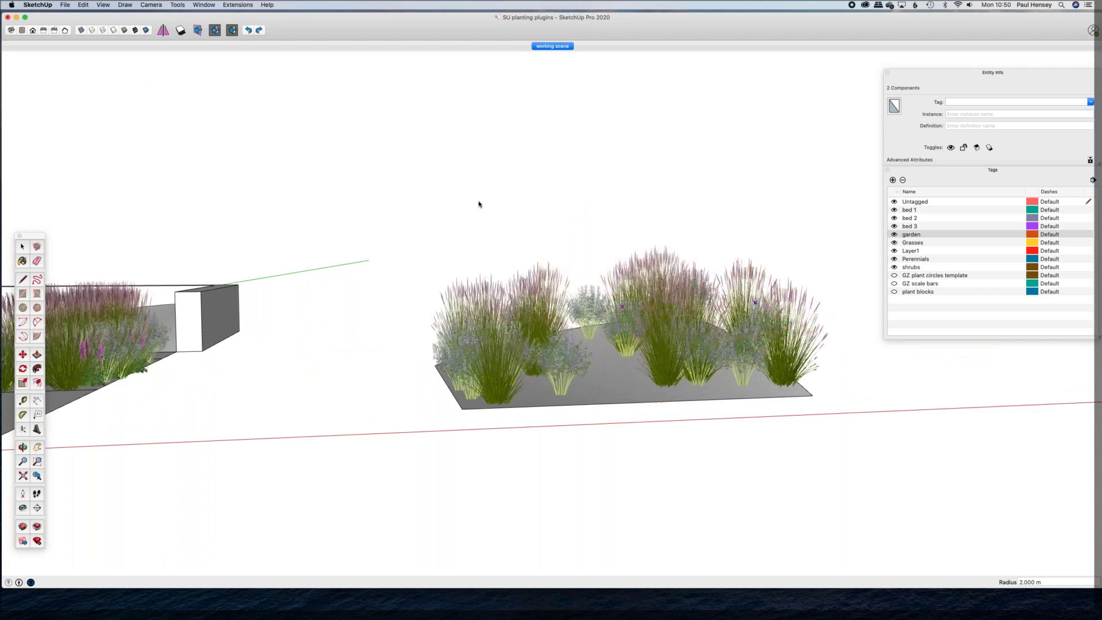
pyautogui.press('o')
pyautogui.moveTo(462, 183); pyautogui.dragTo(255, 23)
pyautogui.press('space')
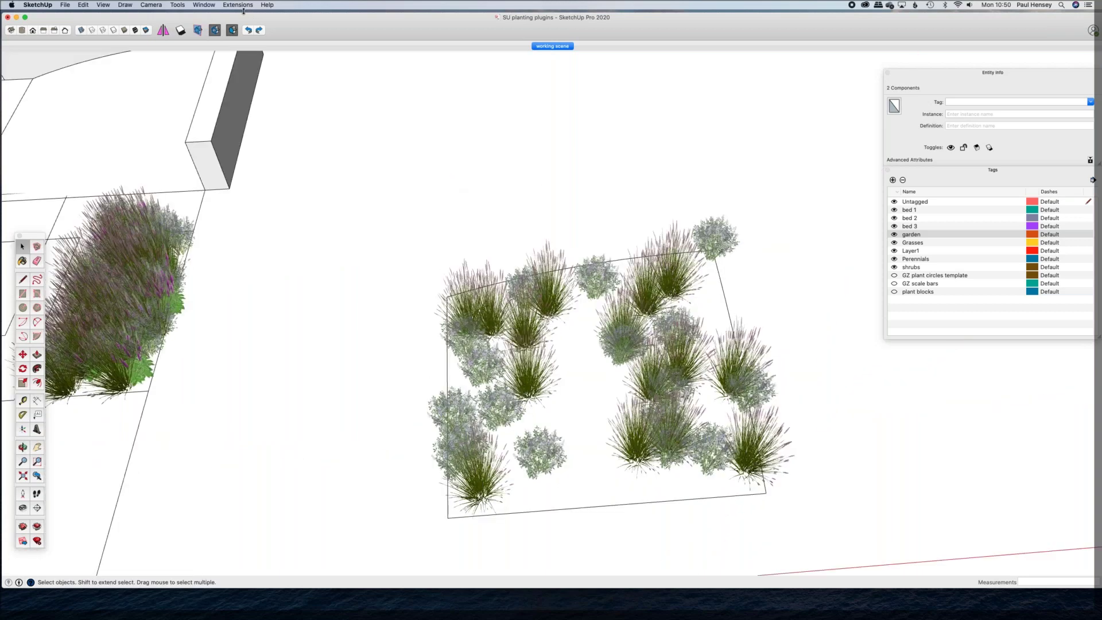
pyautogui.click(237, 4)
pyautogui.moveTo(246, 218)
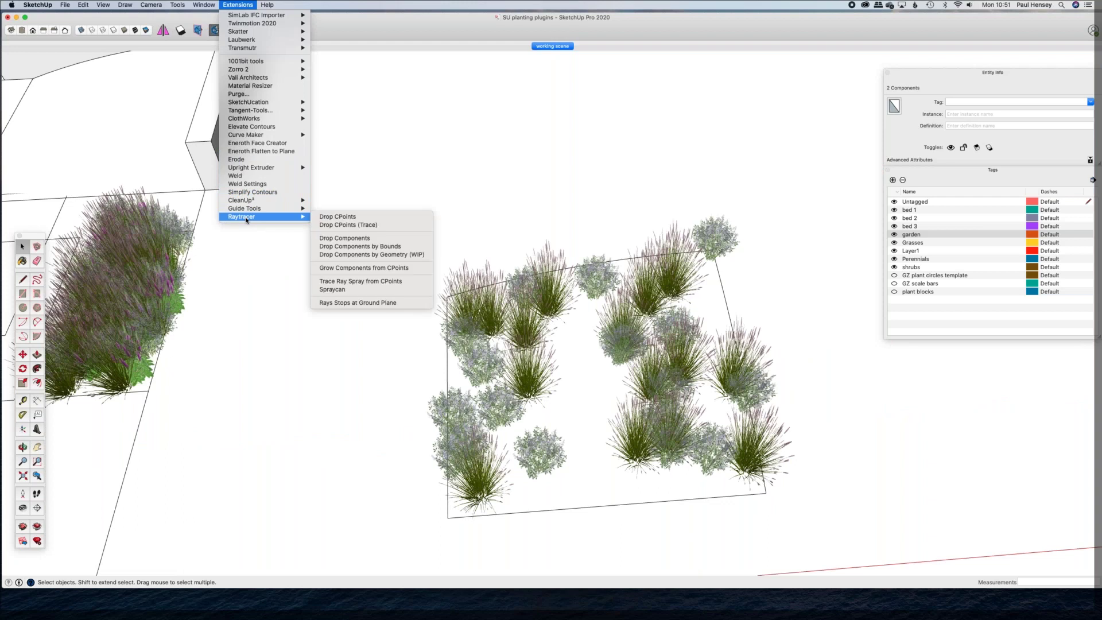
pyautogui.click(345, 281)
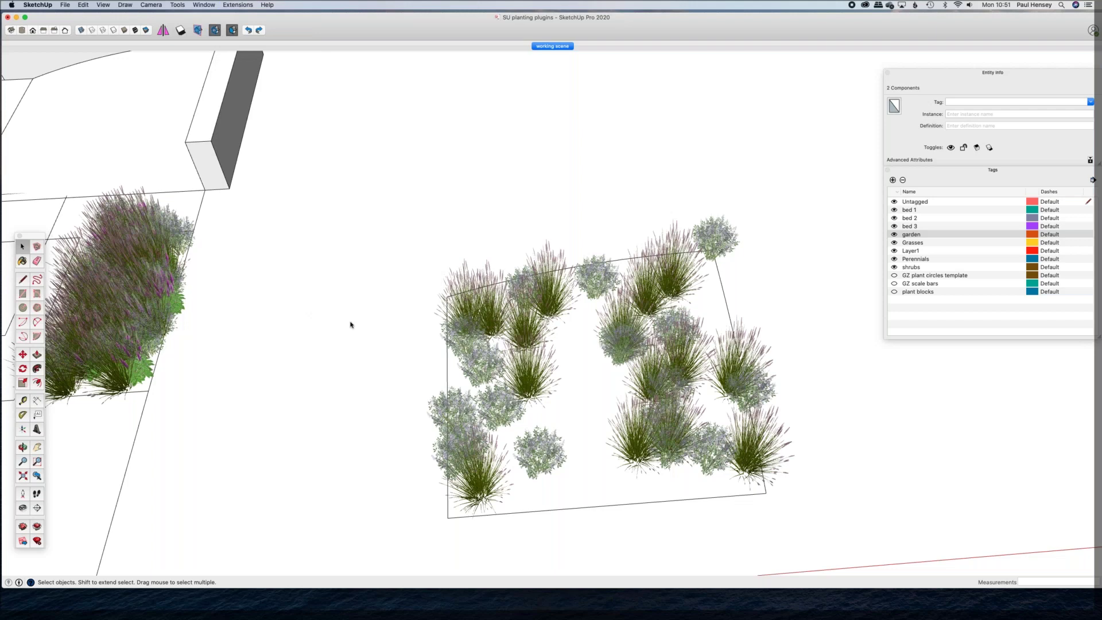
pyautogui.moveTo(354, 362); pyautogui.dragTo(393, 202, button='middle')
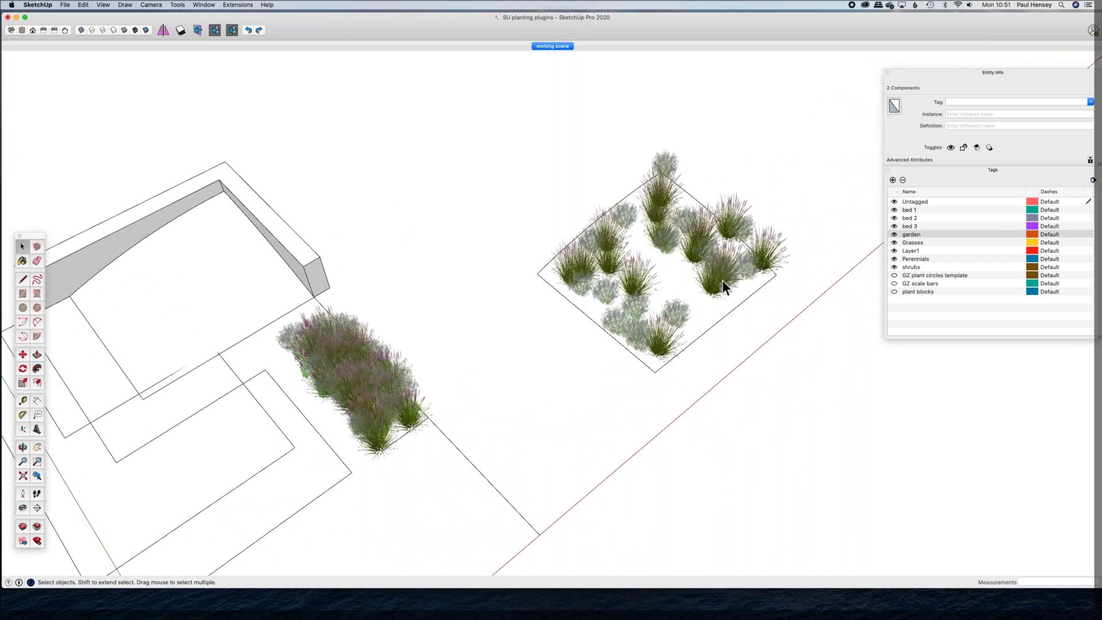
# Step: Delete all the plants sprayed over the copied curved bed beyond the garden
pyautogui.scroll(-3, 487, 375)
pyautogui.moveTo(472, 194); pyautogui.dragTo(756, 415)
pyautogui.press('Delete')
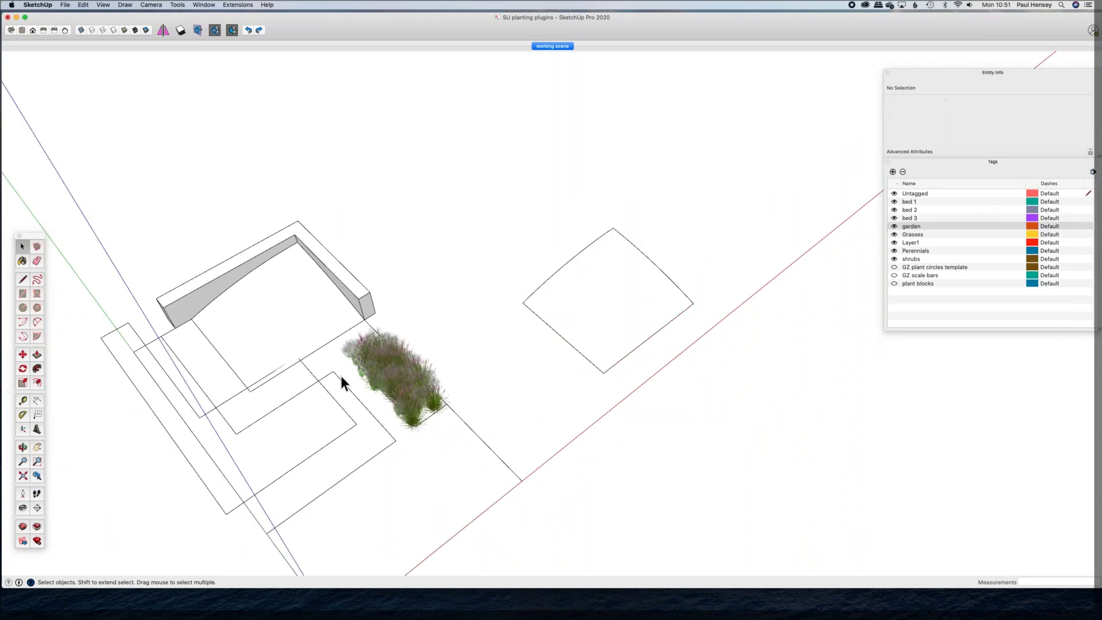
# Step: Open the walled group and delete the copied curved bed from the open ground beyond the garden
pyautogui.press('o')
pyautogui.moveTo(708, 236); pyautogui.dragTo(521, 354)
pyautogui.press('space')
pyautogui.click(519, 351)
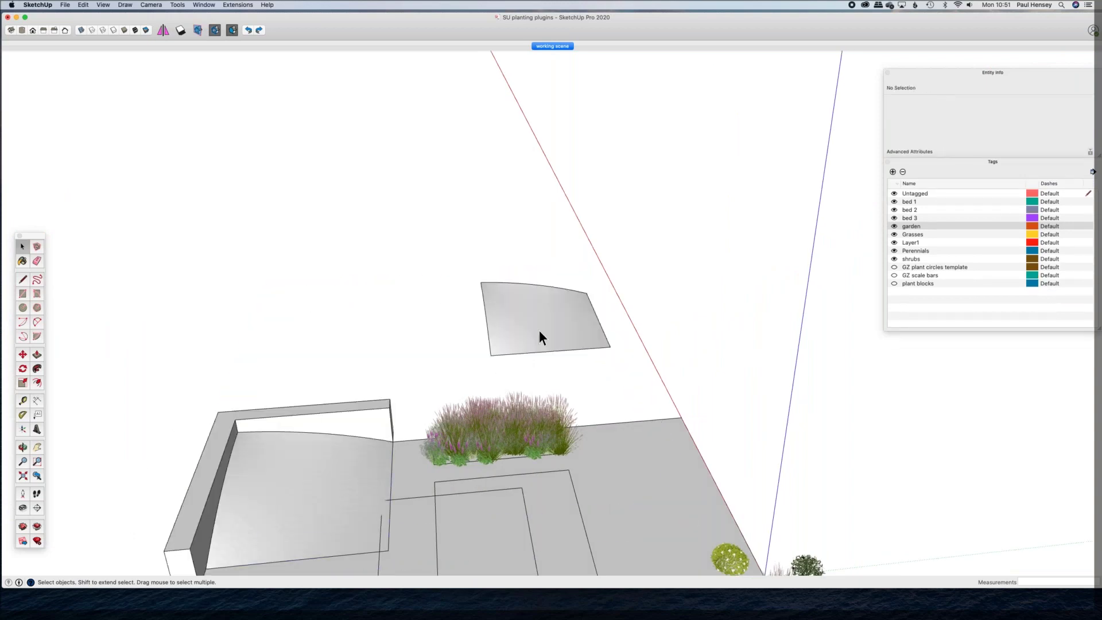
pyautogui.doubleClick(539, 327)
pyautogui.click(540, 327)
pyautogui.press('Delete')
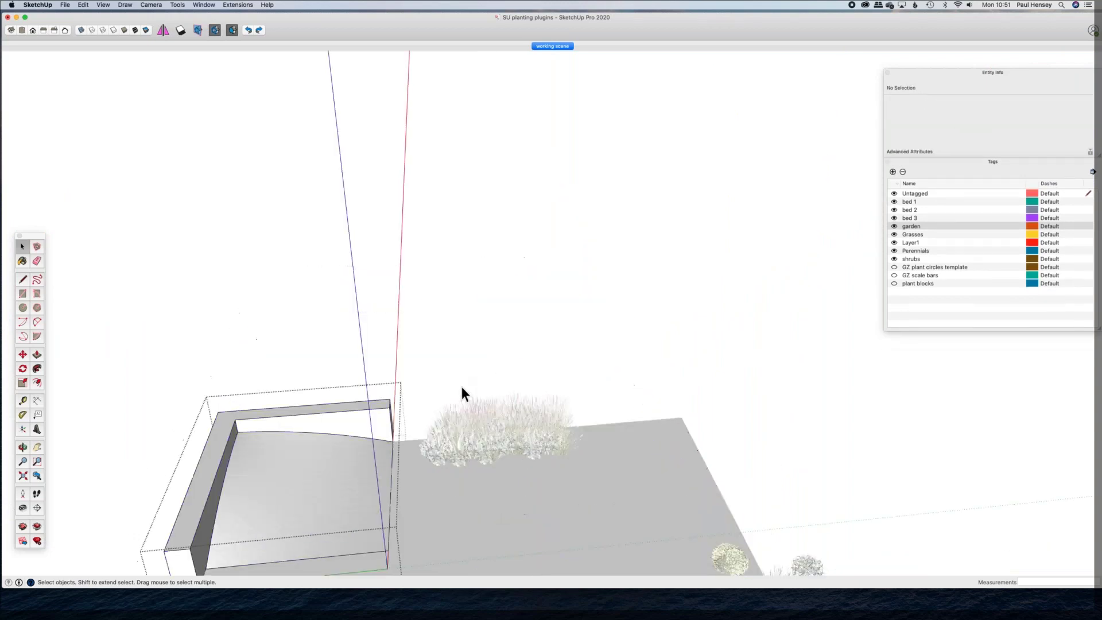
# Step: Close the walled group and delete the grasses and perennials planted on flat bed 3, including the leftover plant
pyautogui.click(436, 375)
pyautogui.moveTo(418, 367); pyautogui.dragTo(584, 472)
pyautogui.press('Delete')
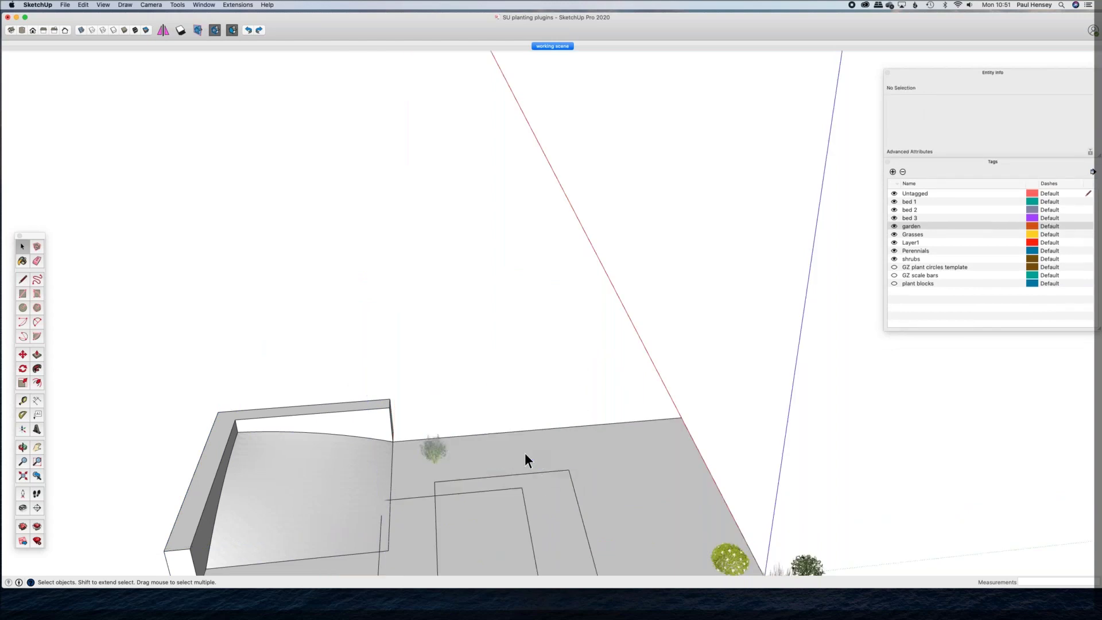
pyautogui.click(445, 448)
pyautogui.press('Delete')
# Step: Turn on the visibility of the plant blocks tag
pyautogui.press('o')
pyautogui.moveTo(512, 279); pyautogui.dragTo(774, 289)
pyautogui.press('space')
pyautogui.click(443, 340)
pyautogui.press('o')
pyautogui.press('space')
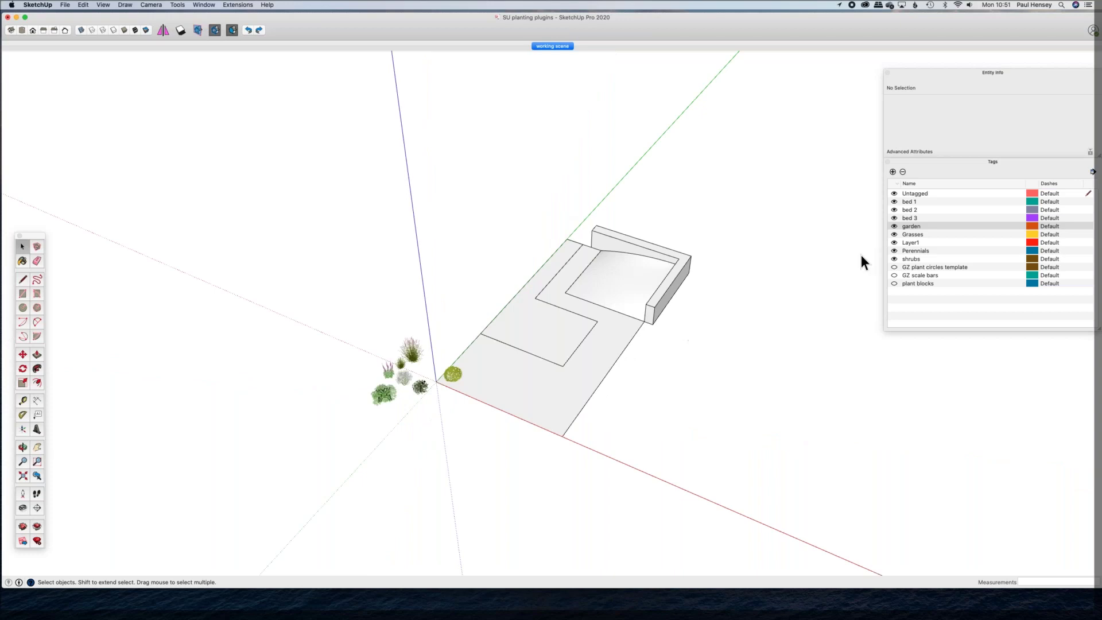
pyautogui.click(894, 284)
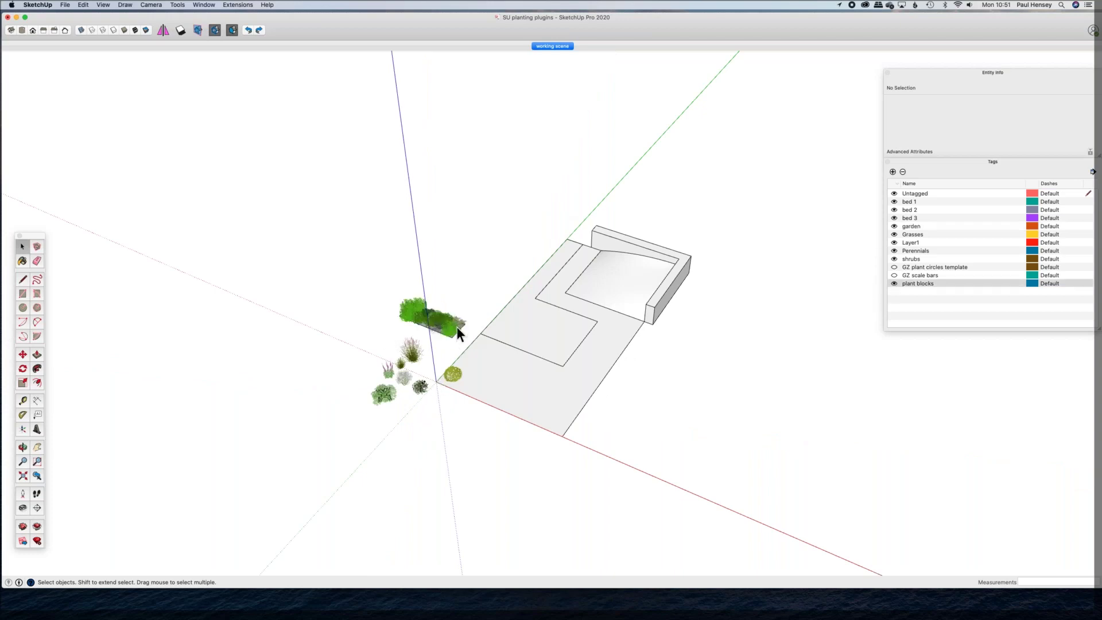
# Step: Examine the grouped plant block beside the garden from above, the side and close up, and clear its selection
pyautogui.scroll(10, 446, 329)
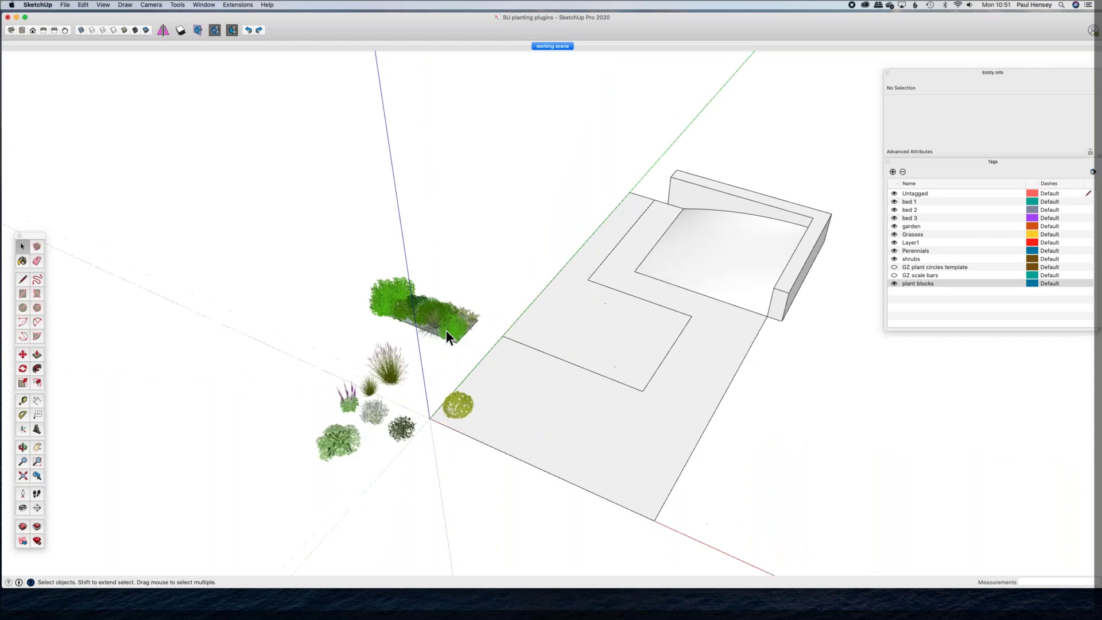
pyautogui.scroll(8, 398, 301)
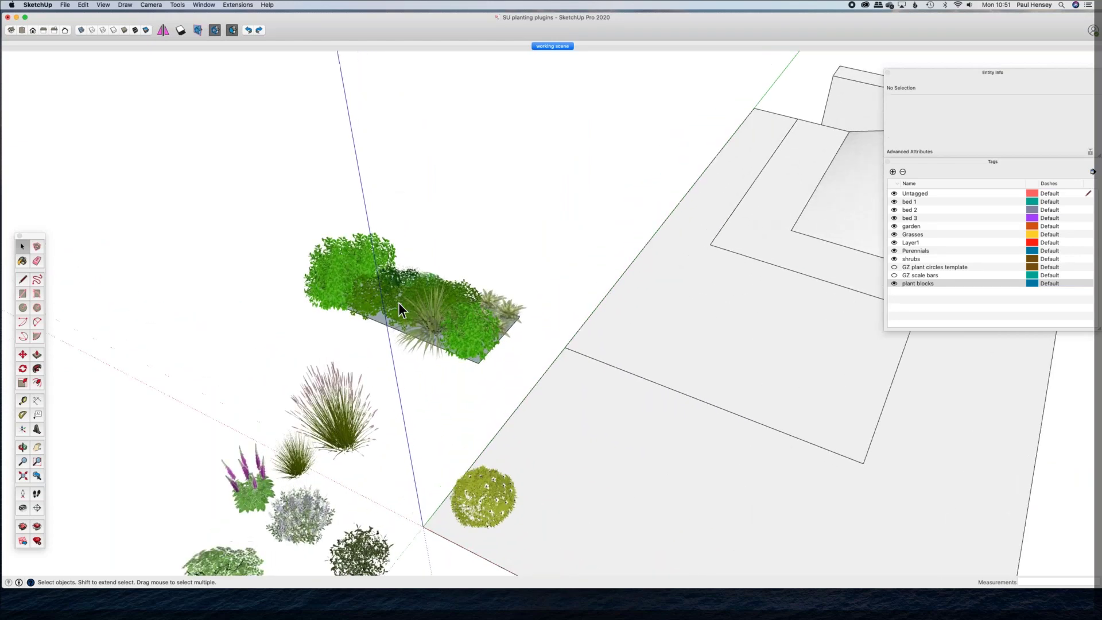
pyautogui.moveTo(398, 302); pyautogui.dragTo(552, 377, button='middle')
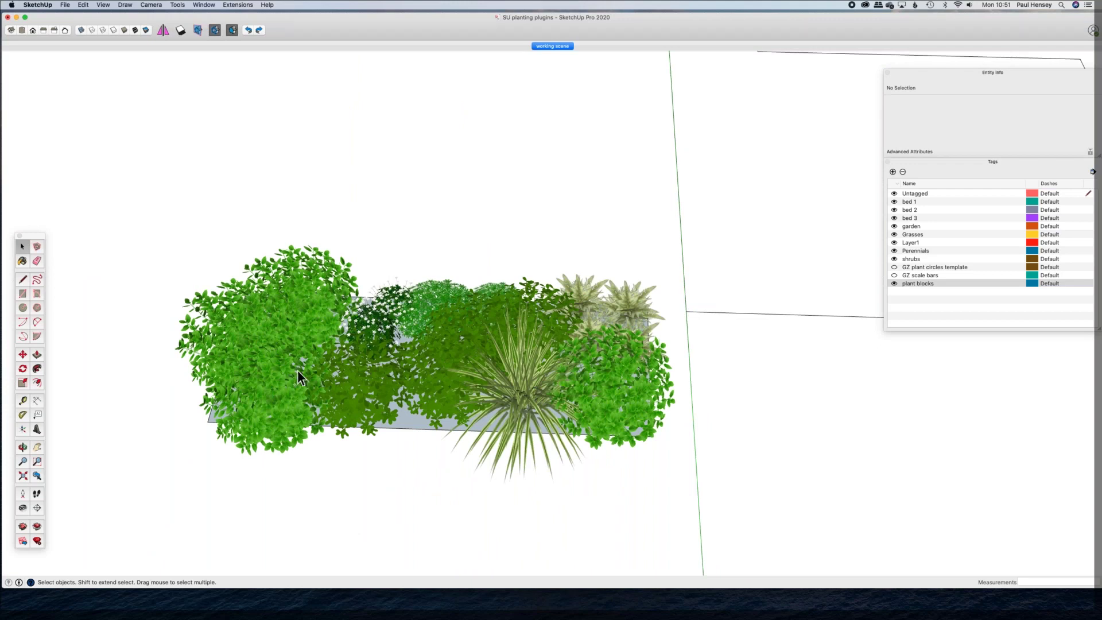
pyautogui.moveTo(360, 381); pyautogui.dragTo(301, 348, button='middle')
pyautogui.click(301, 348)
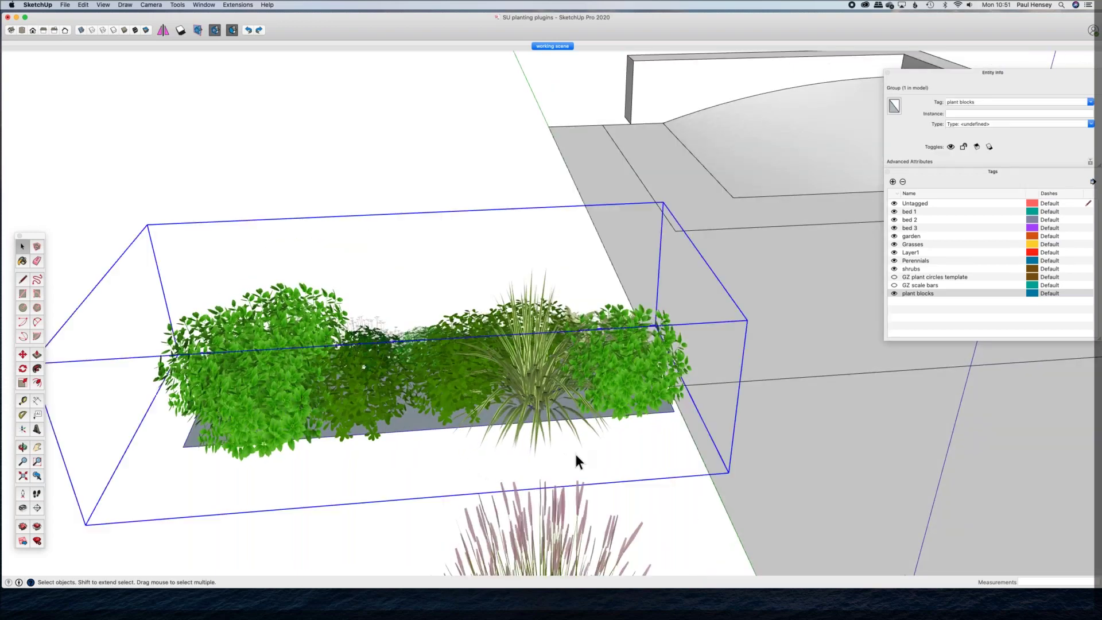
pyautogui.moveTo(145, 421); pyautogui.dragTo(433, 254, button='middle')
pyautogui.scroll(1, 421, 253)
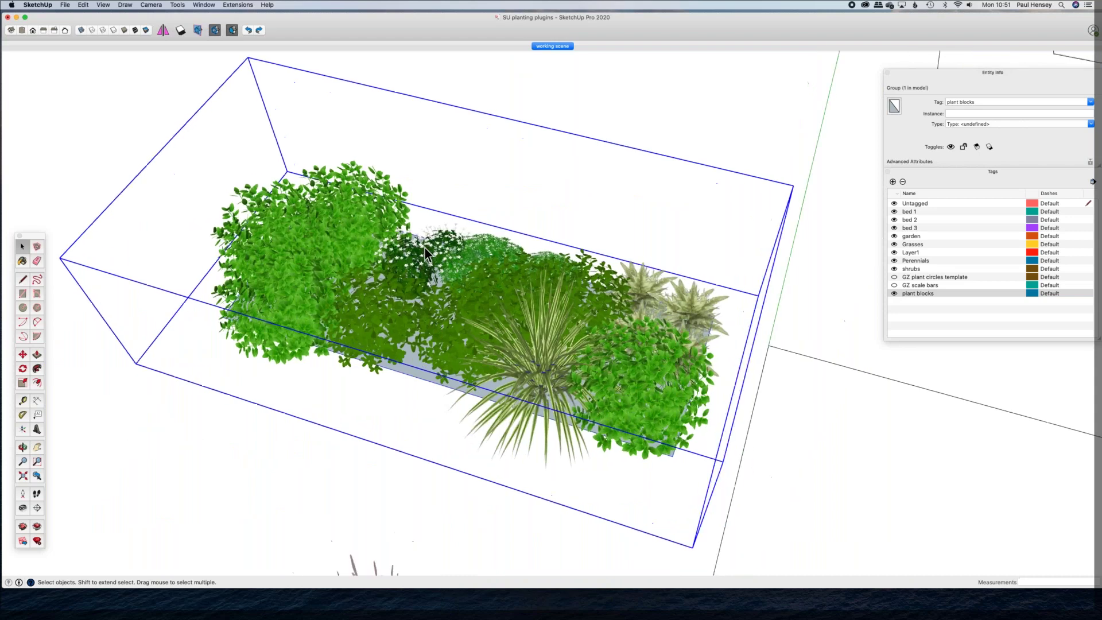
pyautogui.scroll(2, 425, 252)
pyautogui.scroll(3, 424, 253)
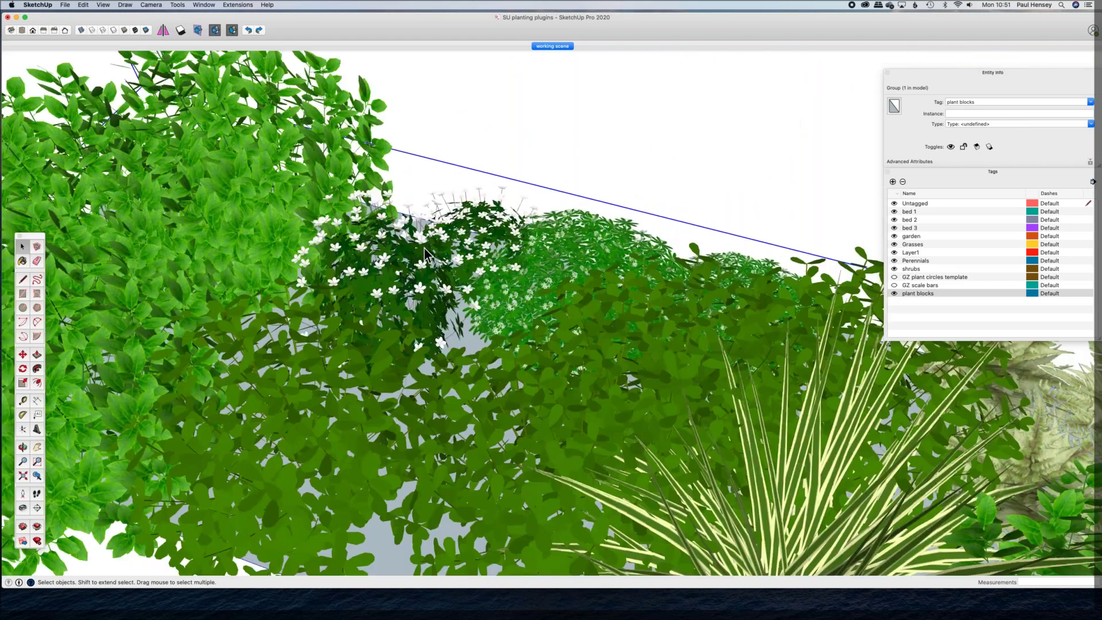
pyautogui.scroll(-4, 425, 248)
pyautogui.press('o')
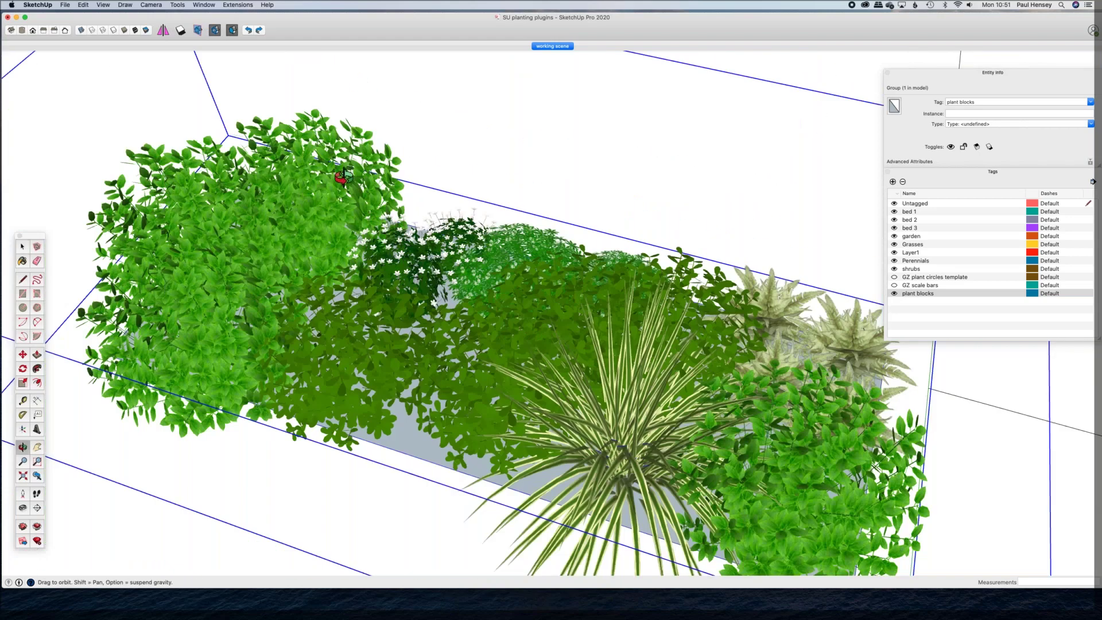
pyautogui.moveTo(343, 176); pyautogui.dragTo(401, 322)
pyautogui.press('space')
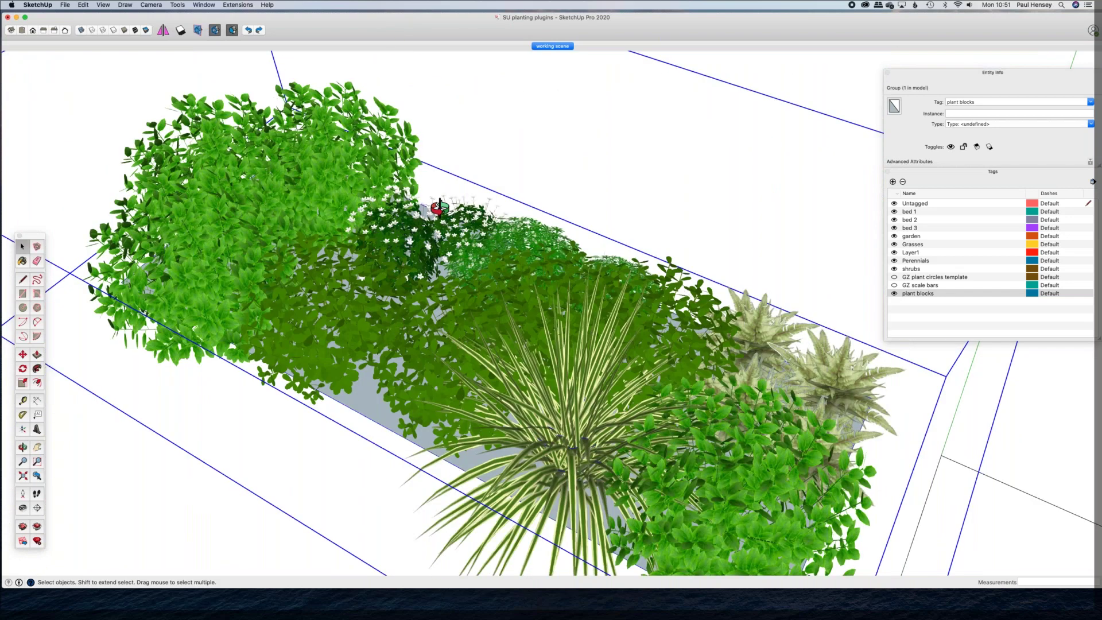
pyautogui.moveTo(440, 206); pyautogui.dragTo(439, 378, button='middle')
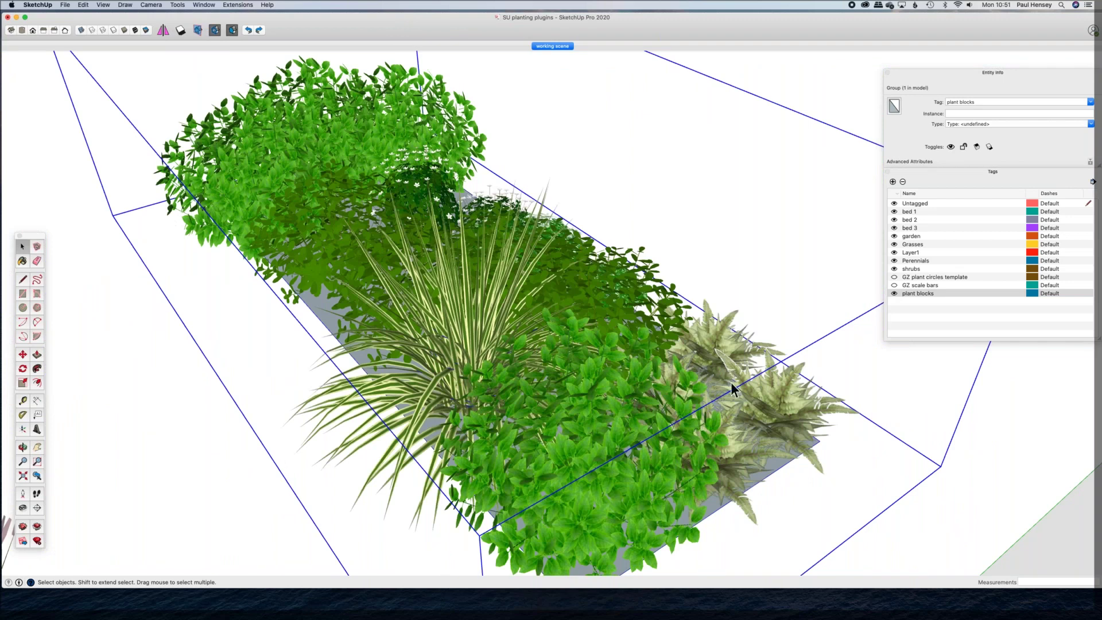
pyautogui.press('o')
pyautogui.moveTo(405, 412); pyautogui.dragTo(491, 527)
pyautogui.press('space')
pyautogui.moveTo(491, 526); pyautogui.dragTo(598, 293, button='middle')
pyautogui.press('super+t')
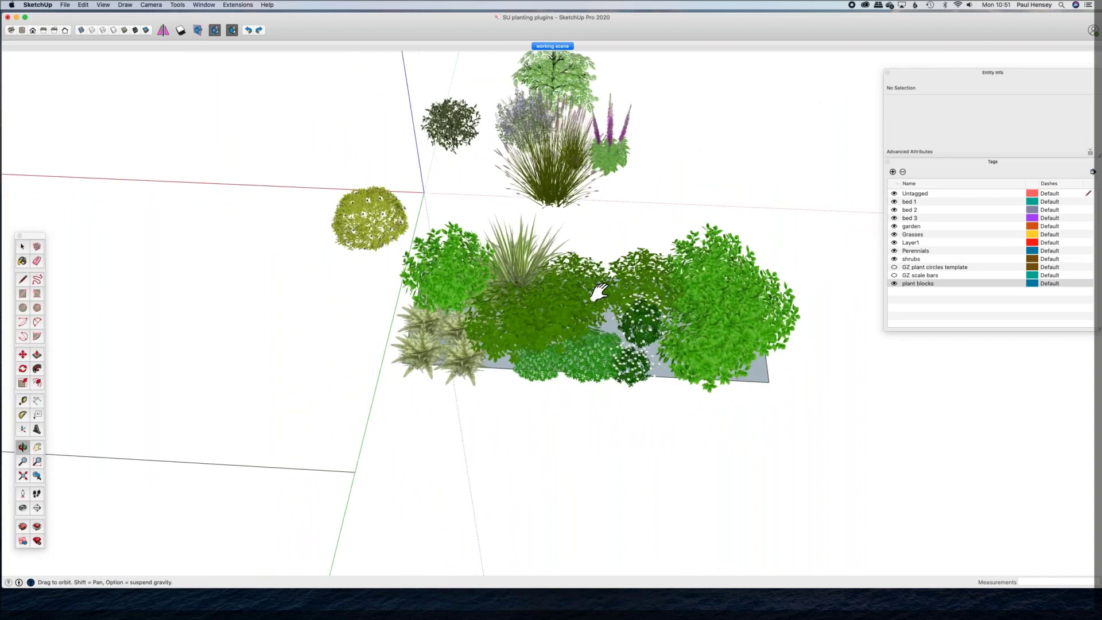
# Step: Copy the plant block group from beside the garden onto the bed 2 area, about 6.35 m away
pyautogui.press('space')
pyautogui.click(582, 294)
pyautogui.scroll(-3, 582, 294)
pyautogui.scroll(-2, 582, 294)
pyautogui.moveTo(582, 294); pyautogui.dragTo(660, 275, button='middle')
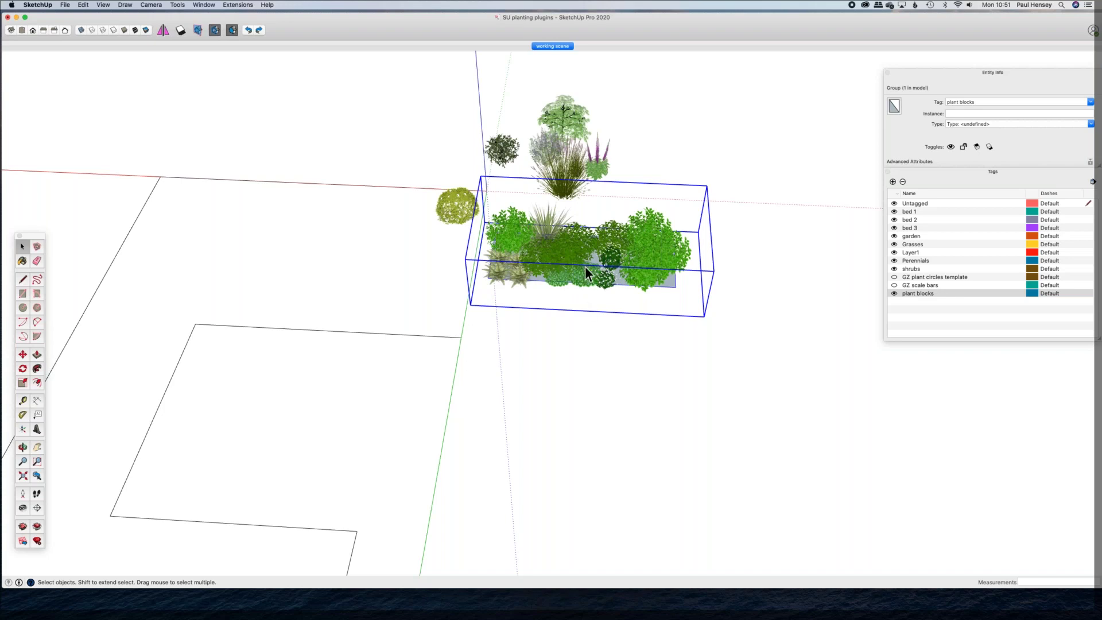
pyautogui.press('m')
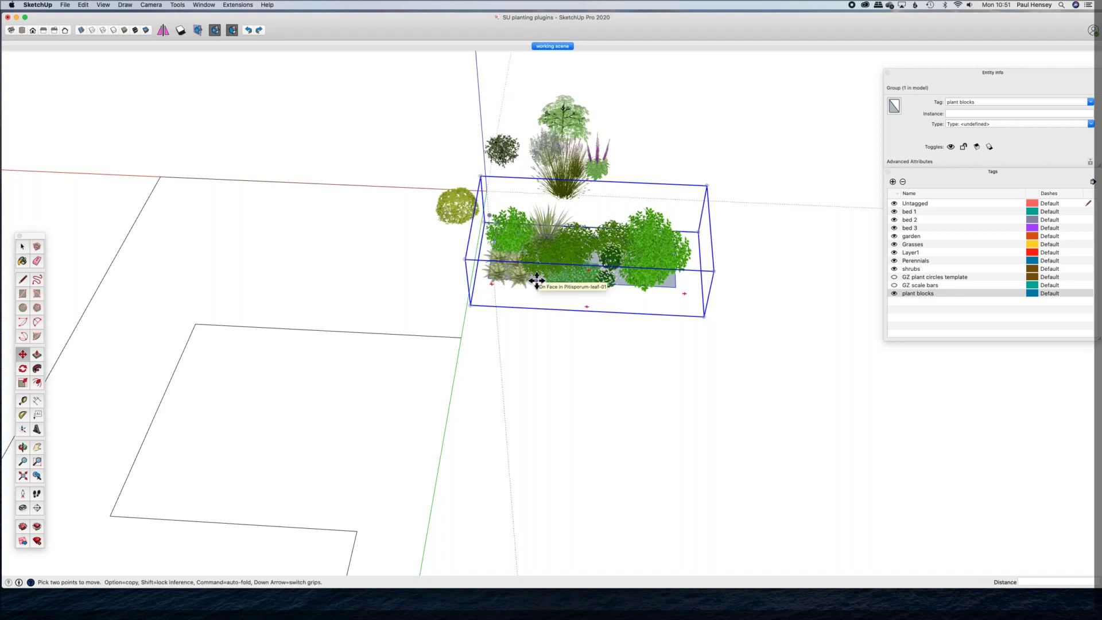
pyautogui.click(477, 307)
pyautogui.press('alt')
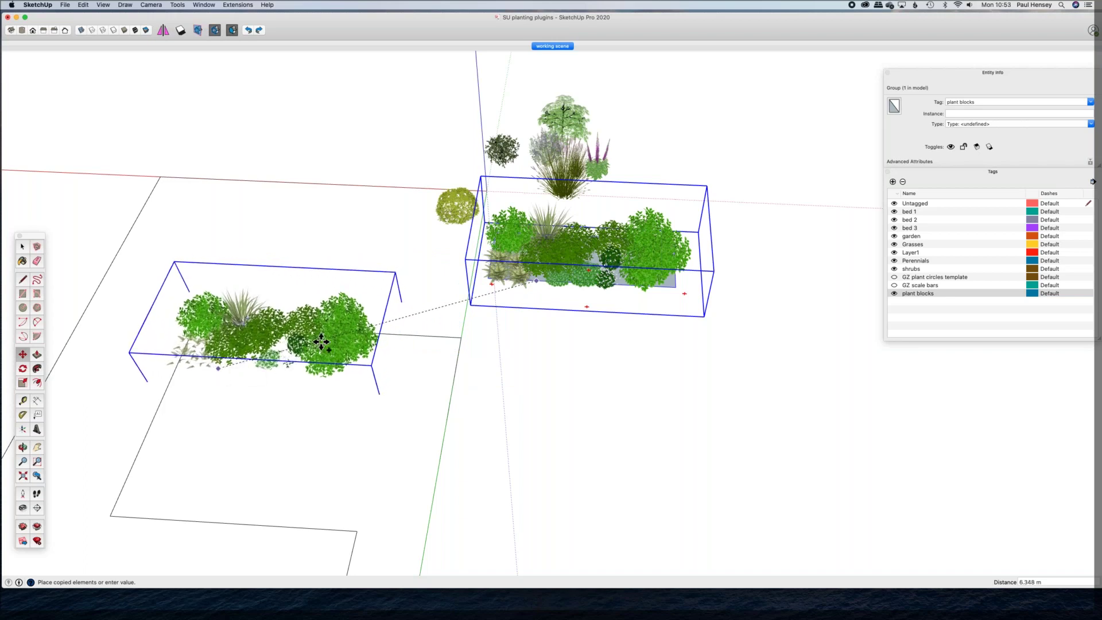
pyautogui.click(321, 341)
# Step: Copy the plant block in the garden about 1.13 m along the green axis so the two blocks overlap
pyautogui.keyDown('shift'); pyautogui.moveTo(321, 342); pyautogui.dragTo(381, 290, button='middle'); pyautogui.keyUp('shift')
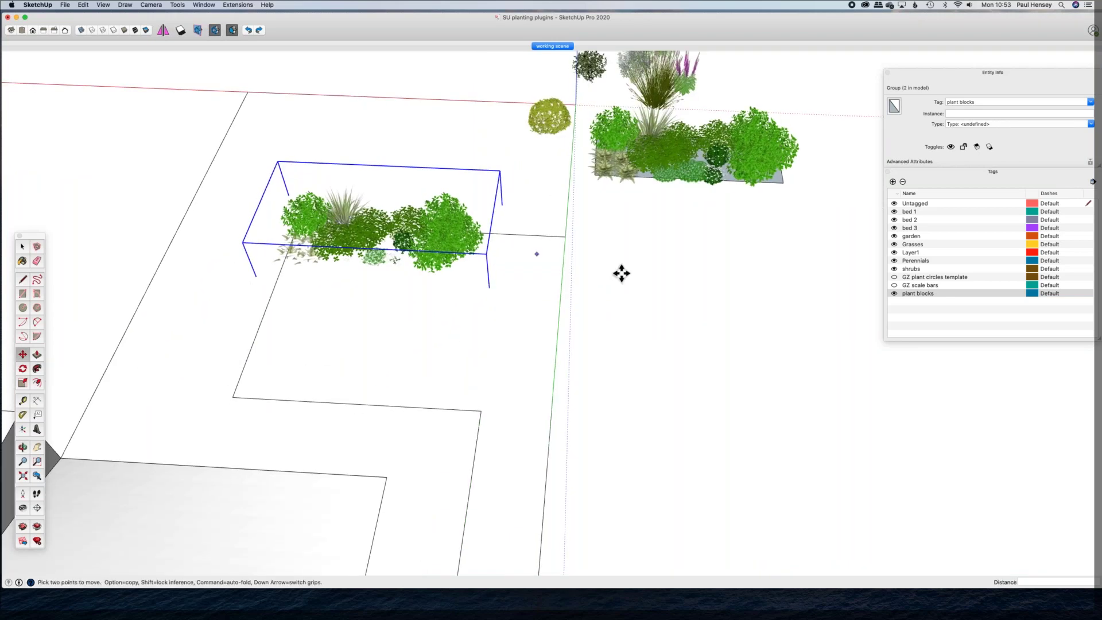
pyautogui.moveTo(644, 265); pyautogui.dragTo(890, 197, button='middle')
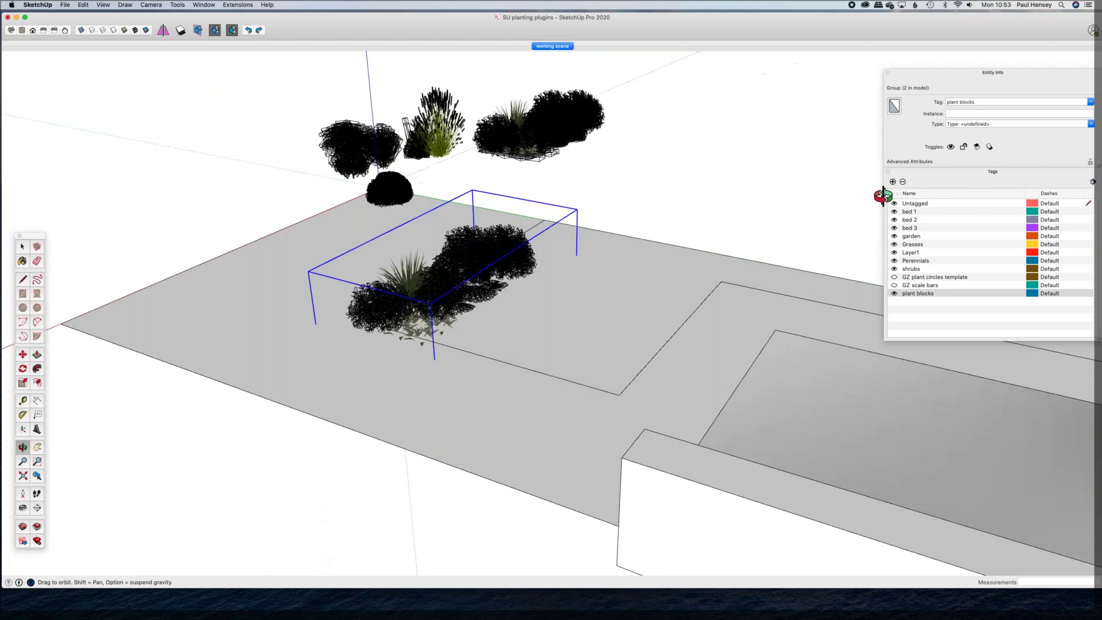
pyautogui.click(398, 356)
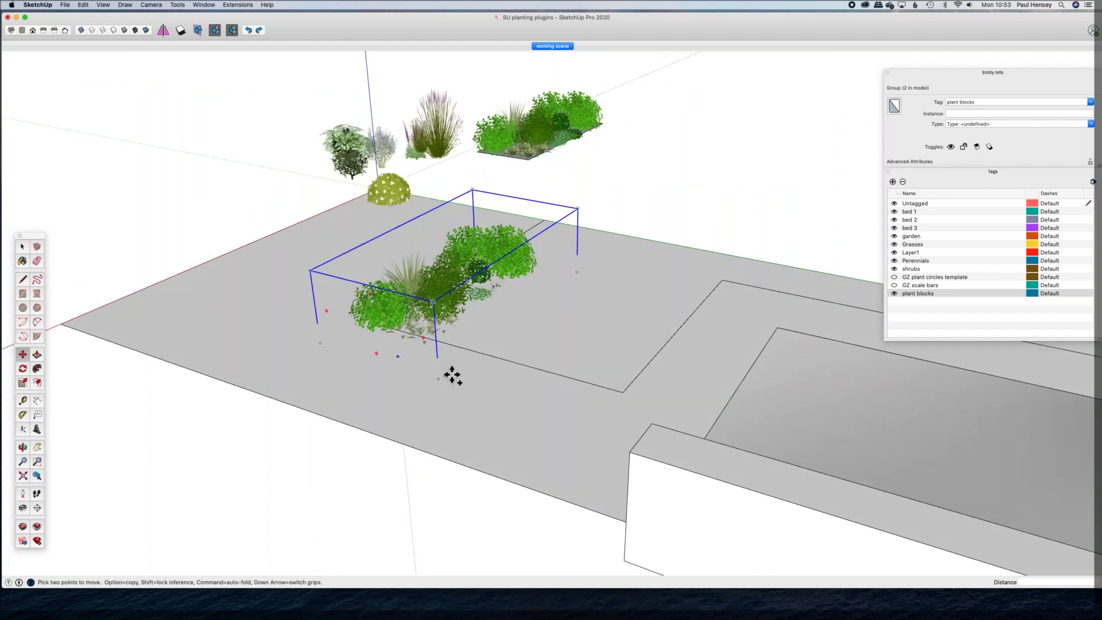
pyautogui.press('alt')
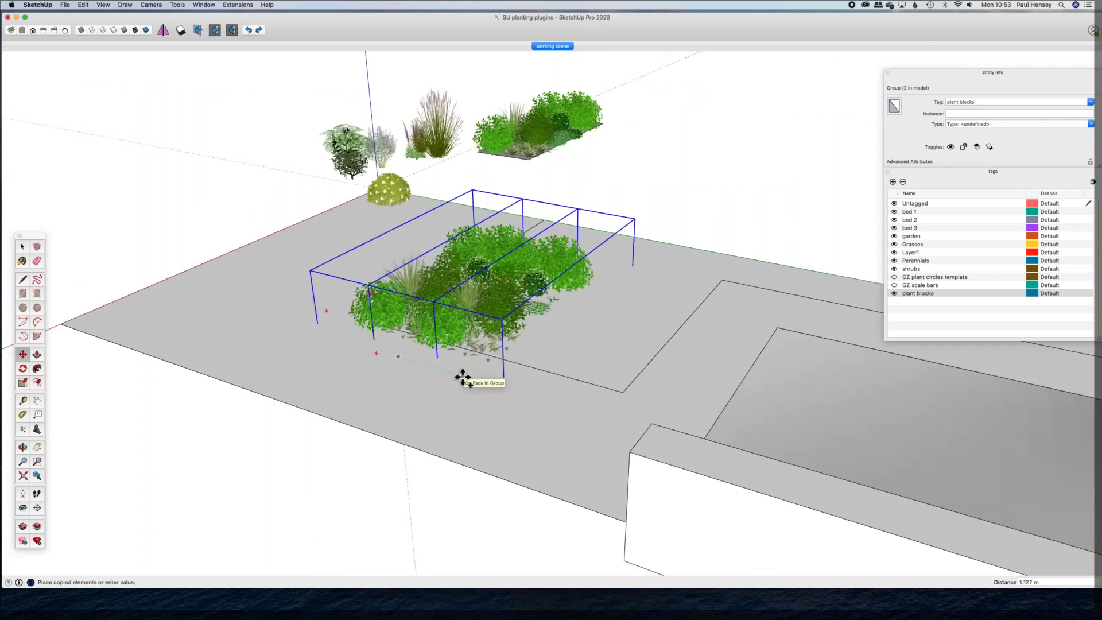
pyautogui.click(463, 377)
pyautogui.click(463, 378)
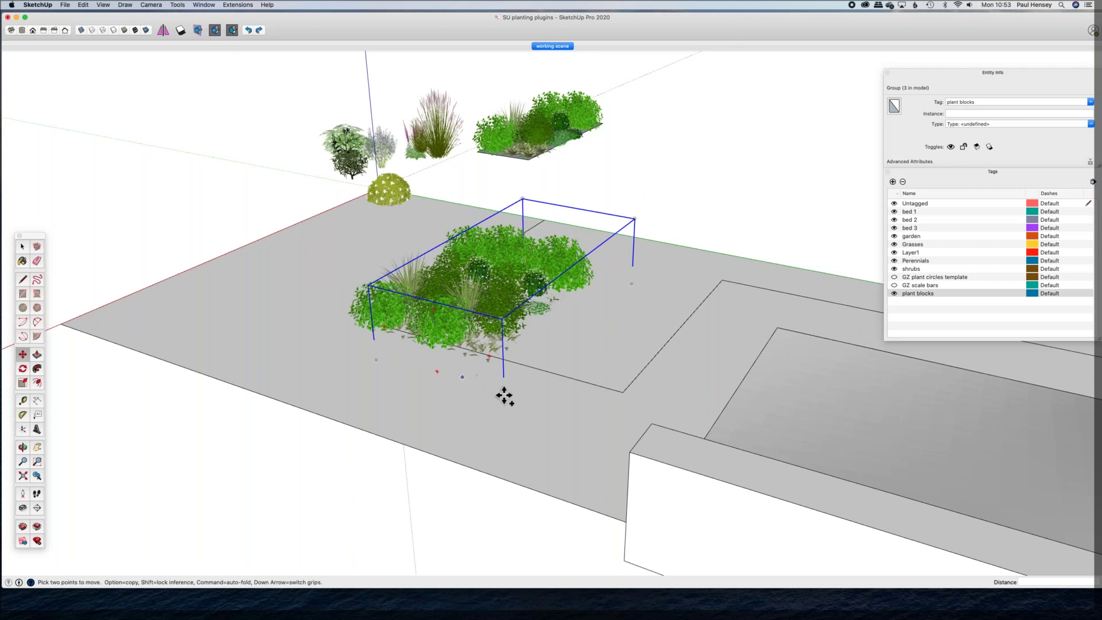
# Step: Place another copy of the plant block about 0.93 m further along the green axis
pyautogui.press('alt')
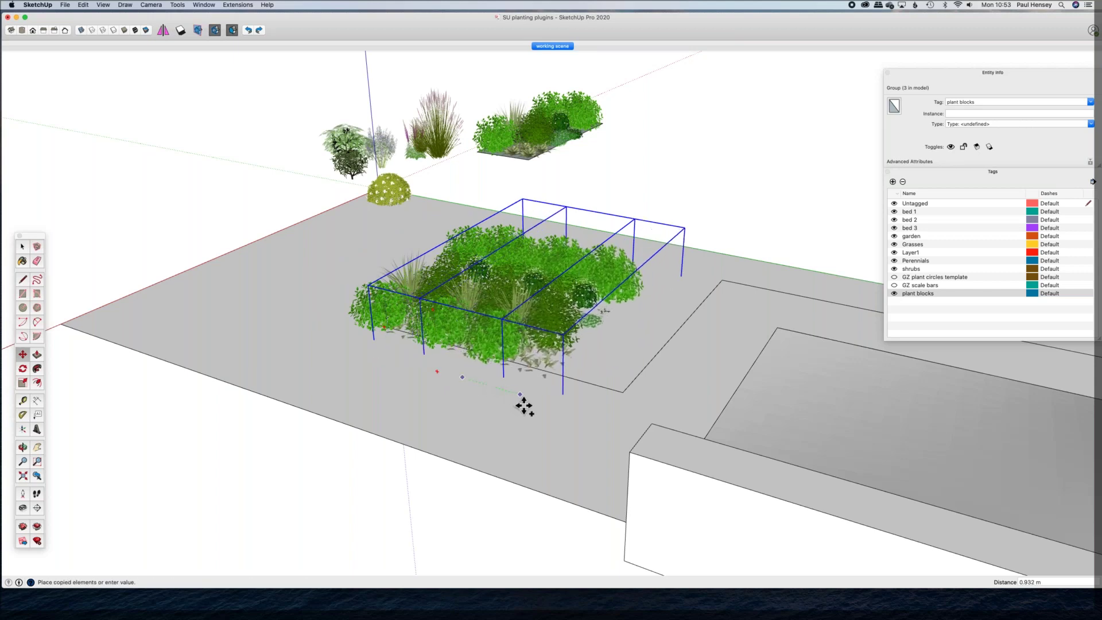
pyautogui.press('o')
pyautogui.moveTo(632, 455); pyautogui.dragTo(764, 454)
# Step: Flip the last plant block copy along the group's red axis and along the group's green axis
pyautogui.moveTo(764, 453); pyautogui.dragTo(402, 267, button='middle')
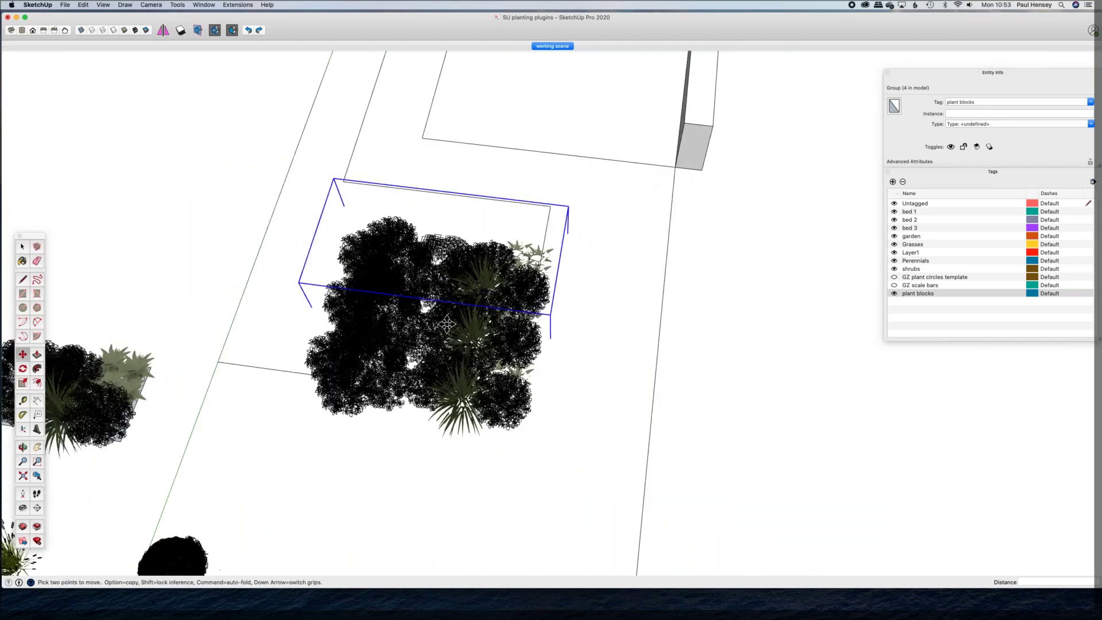
pyautogui.rightClick(395, 249)
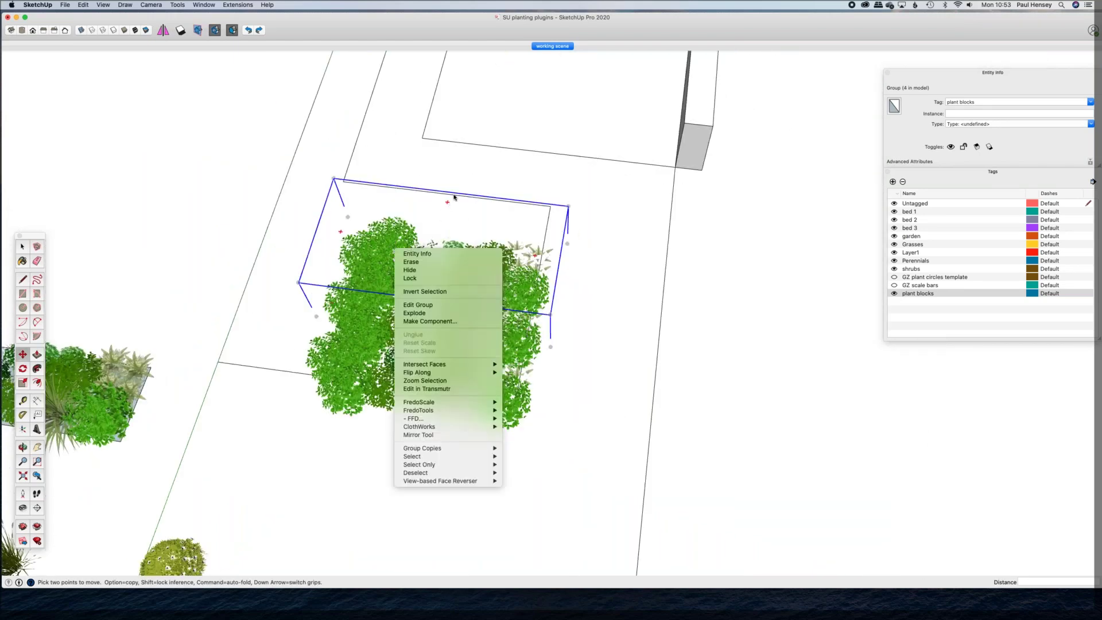
pyautogui.moveTo(476, 373)
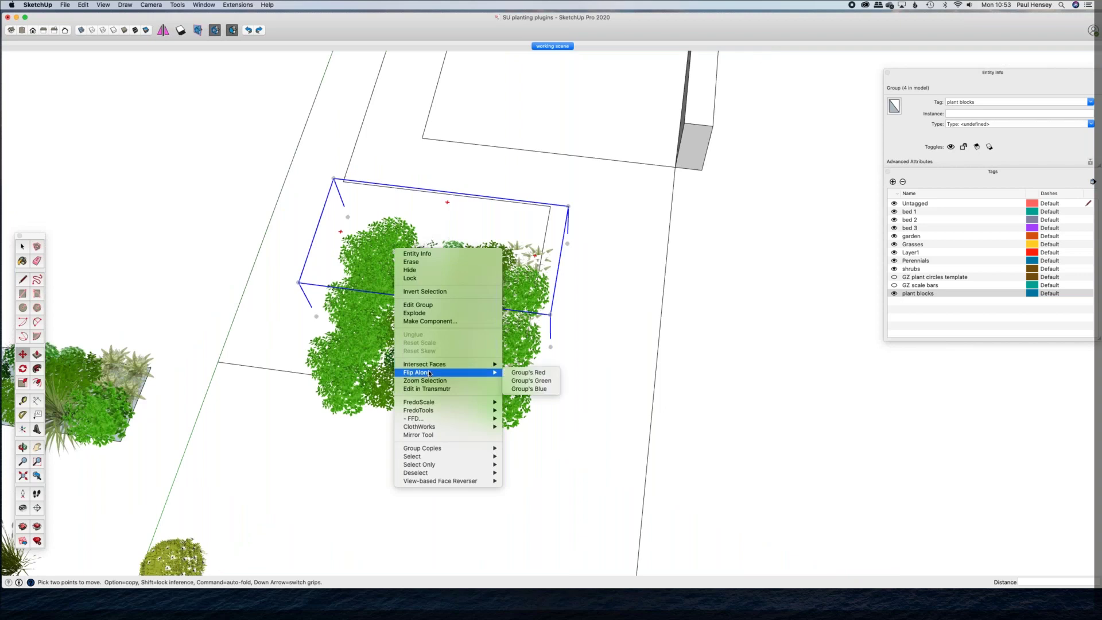
pyautogui.click(527, 374)
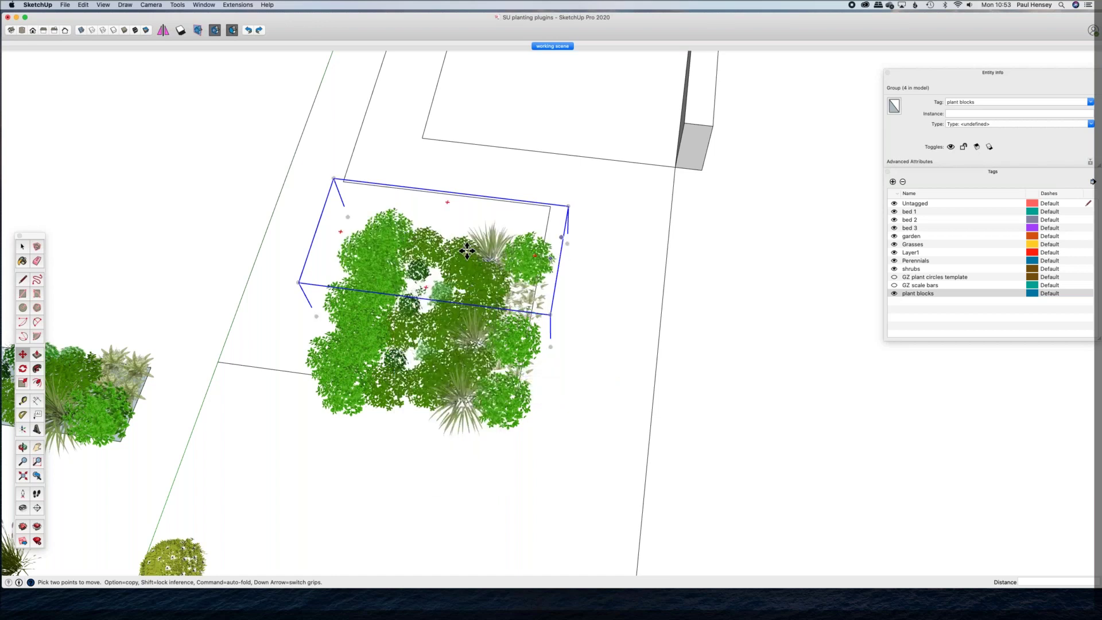
pyautogui.rightClick(375, 226)
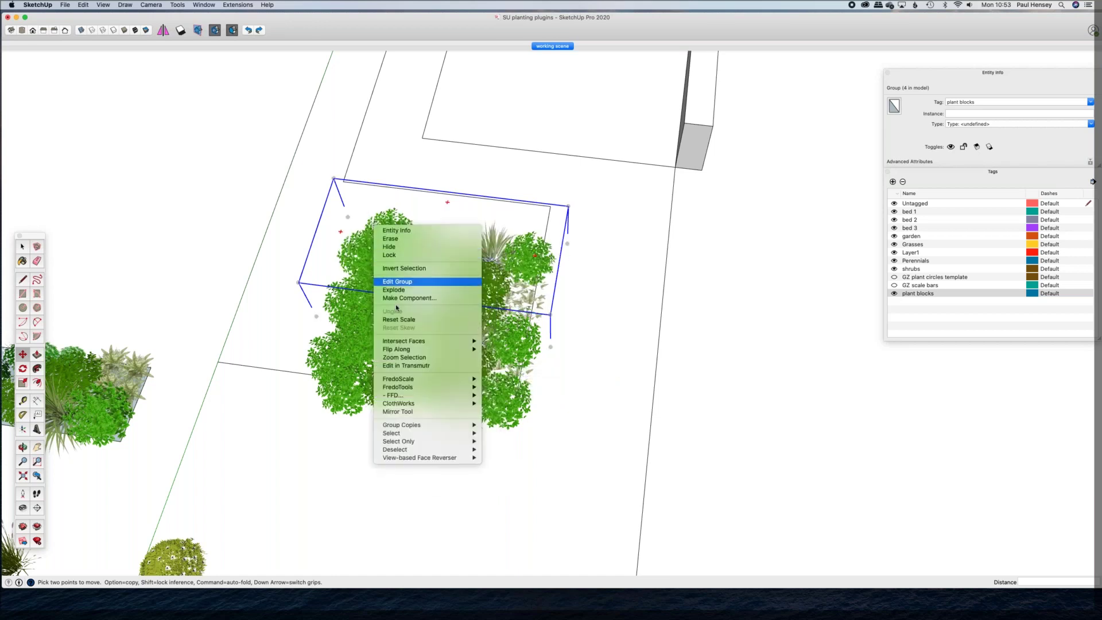
pyautogui.moveTo(408, 349)
pyautogui.click(513, 357)
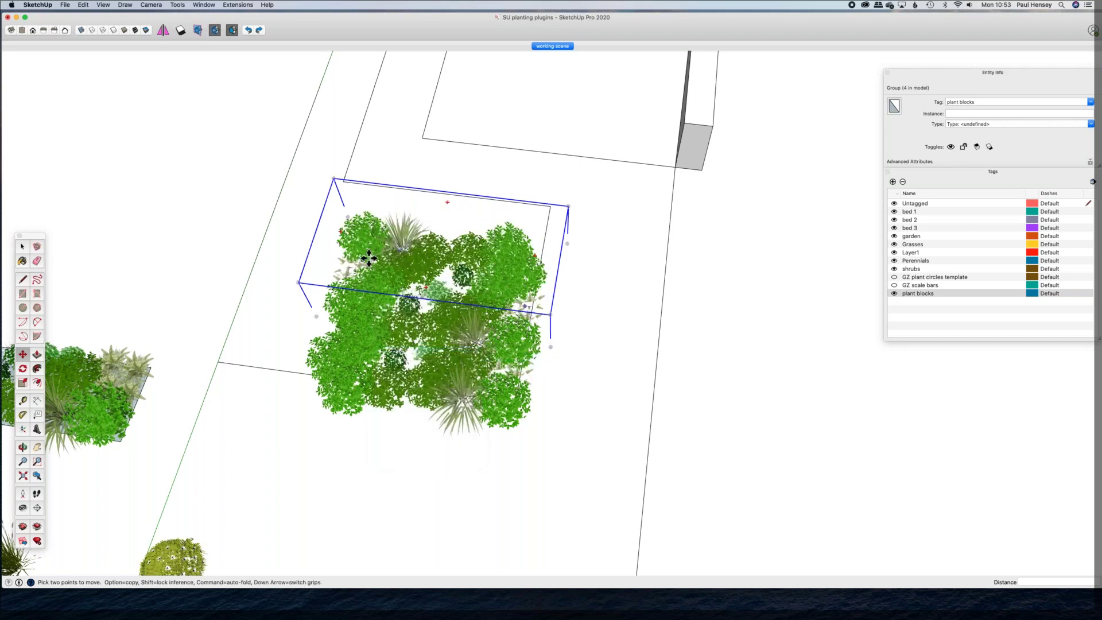
# Step: Stretch the middle plant block outward along its green axis with the Scale tool
pyautogui.moveTo(470, 170); pyautogui.dragTo(278, 244, button='middle')
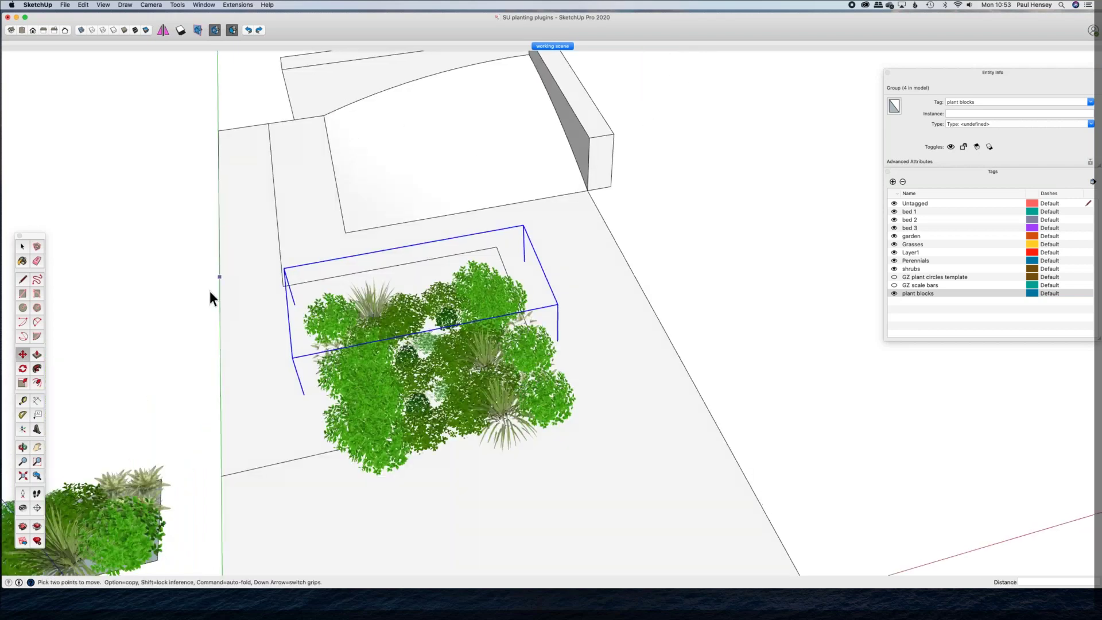
pyautogui.click(209, 293)
pyautogui.click(342, 372)
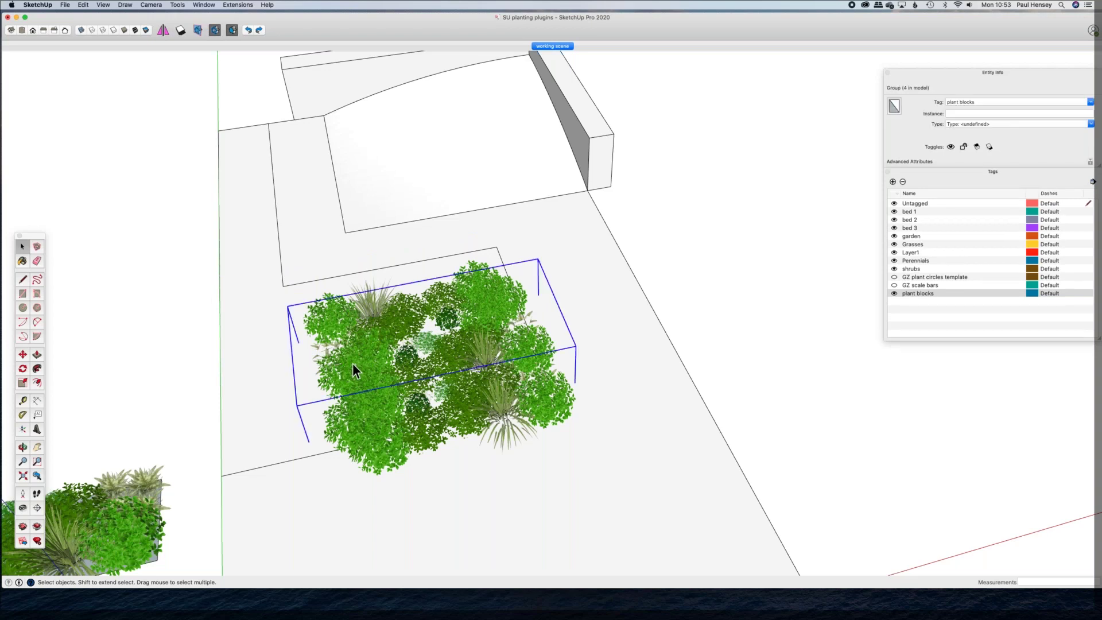
pyautogui.press('s')
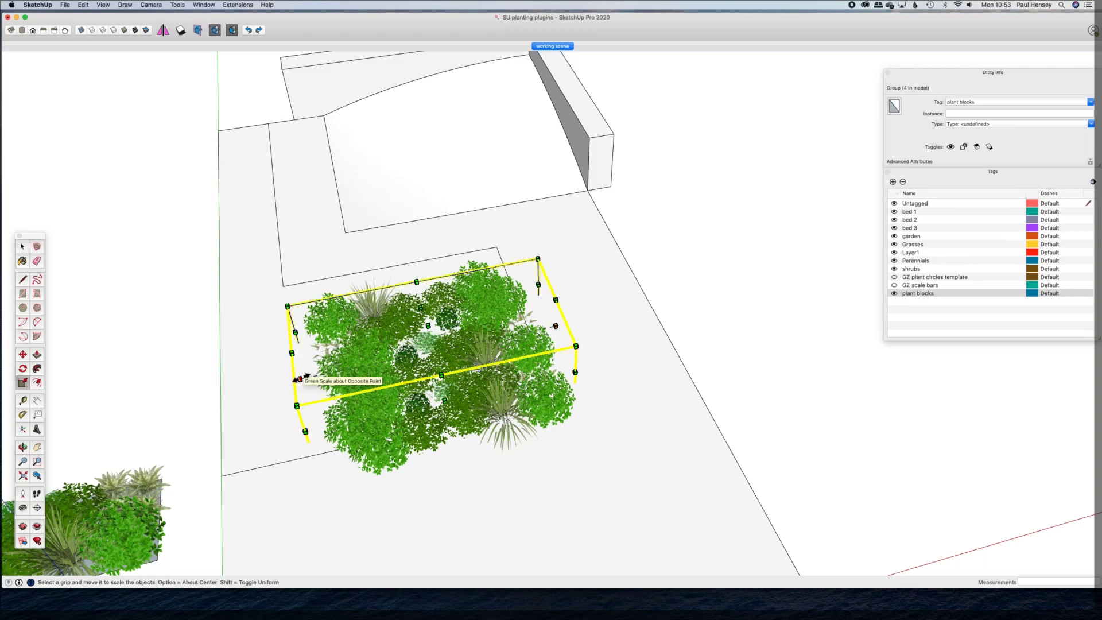
pyautogui.moveTo(299, 379); pyautogui.dragTo(195, 396)
pyautogui.press('space')
pyautogui.moveTo(283, 224); pyautogui.dragTo(349, 149, button='middle')
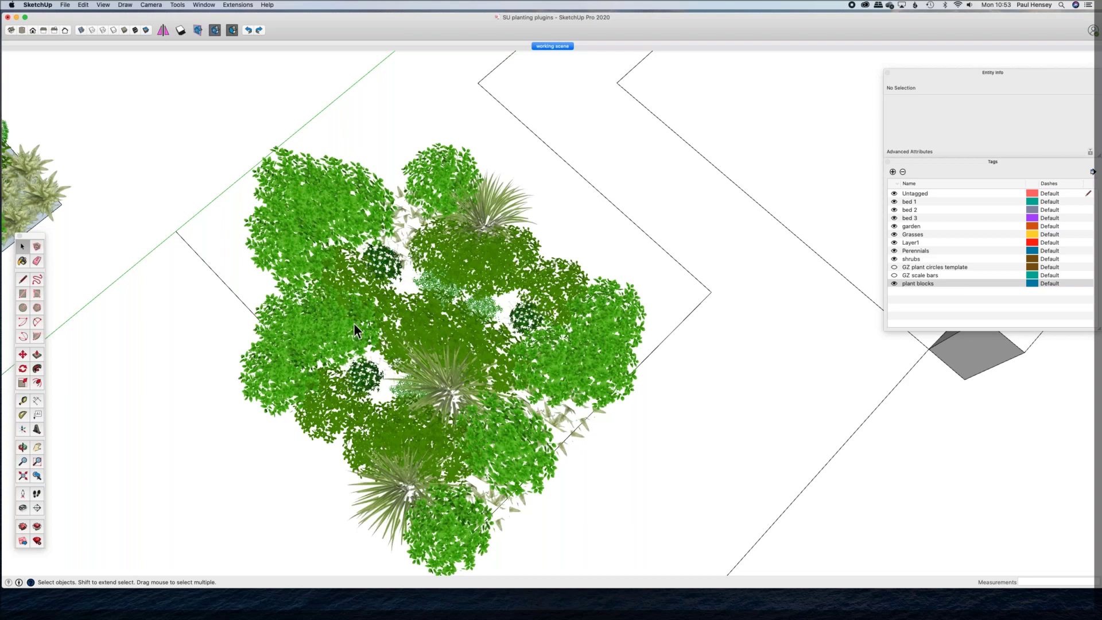
# Step: Move the end plant block about 0.28 m back along the green axis so it overlaps the neighbouring block more closely
pyautogui.moveTo(388, 229); pyautogui.dragTo(410, 175, button='middle')
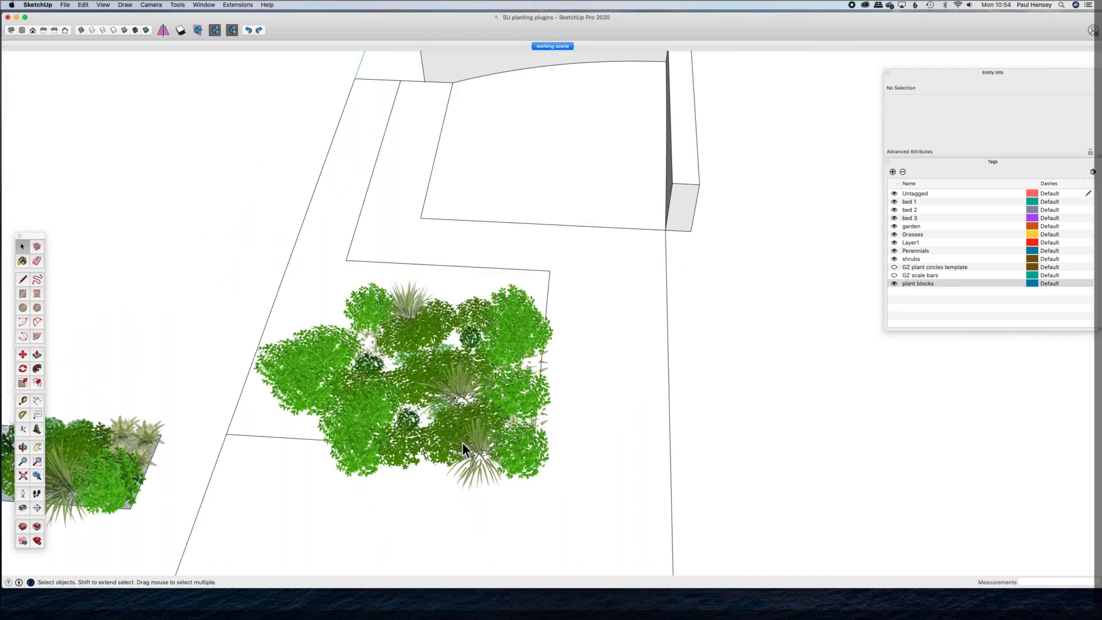
pyautogui.moveTo(448, 425); pyautogui.dragTo(832, 384, button='middle')
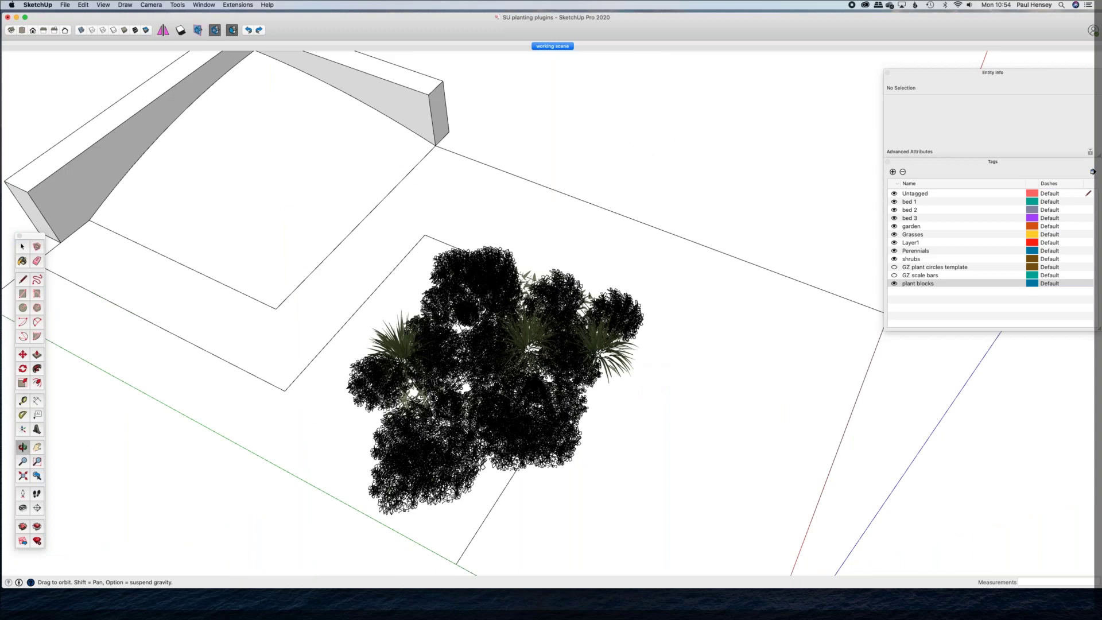
pyautogui.moveTo(522, 395); pyautogui.dragTo(570, 285, button='middle')
pyautogui.scroll(3, 570, 285)
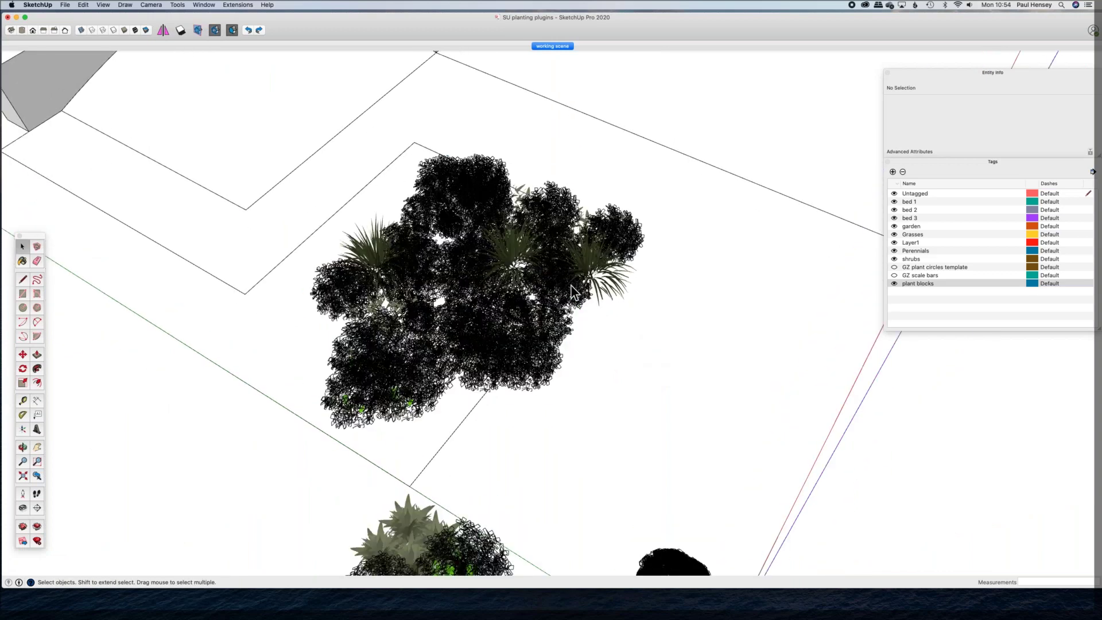
pyautogui.scroll(2, 571, 285)
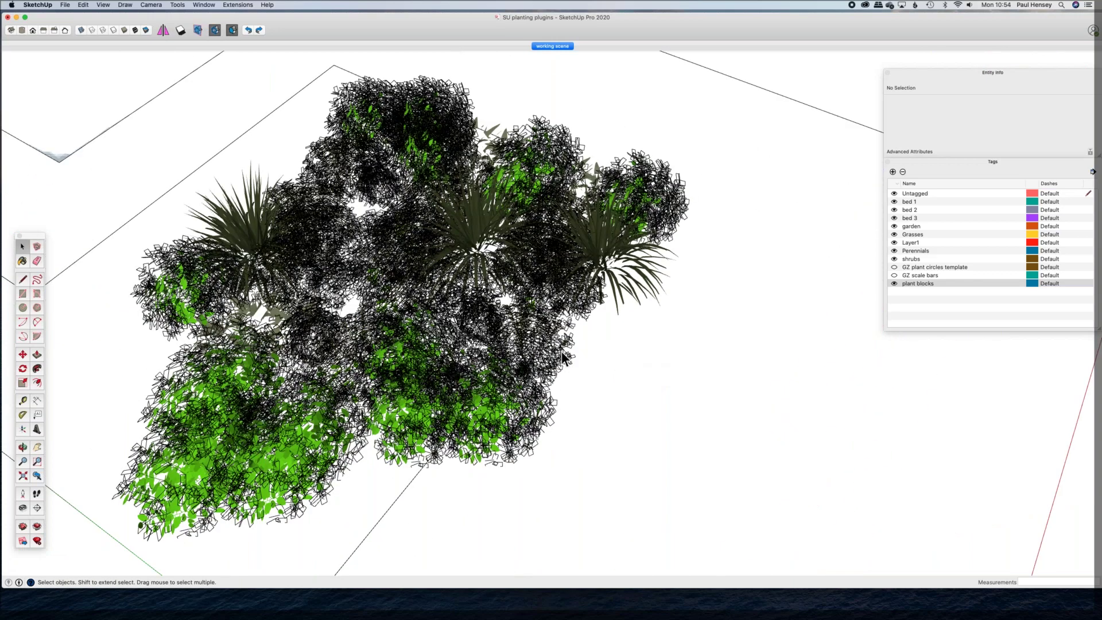
pyautogui.moveTo(563, 357); pyautogui.dragTo(668, 383, button='middle')
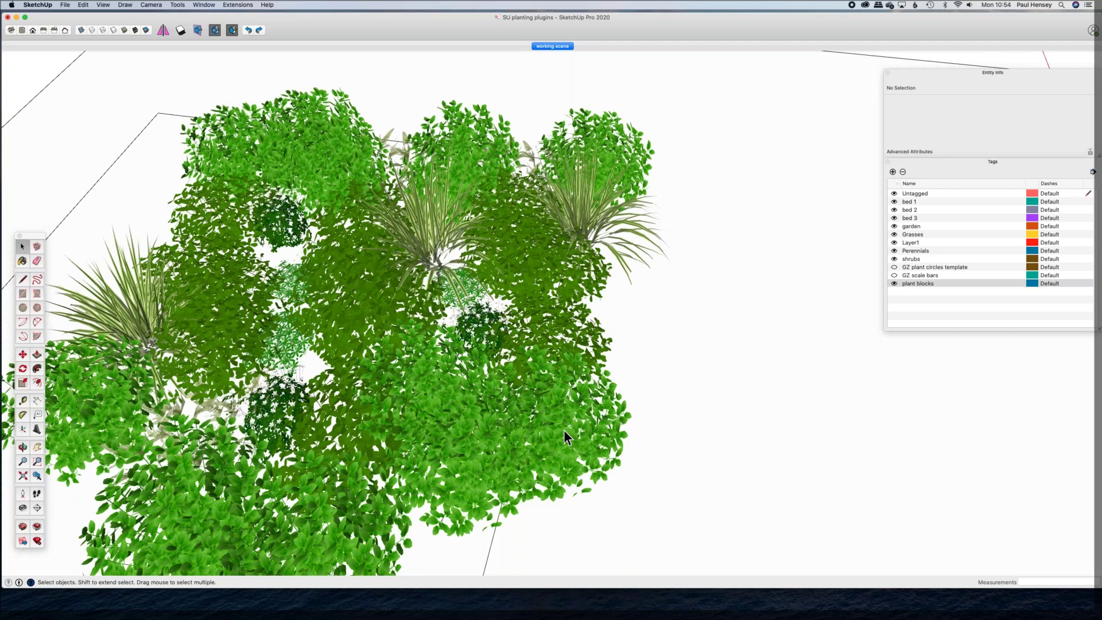
pyautogui.click(566, 429)
pyautogui.press('m')
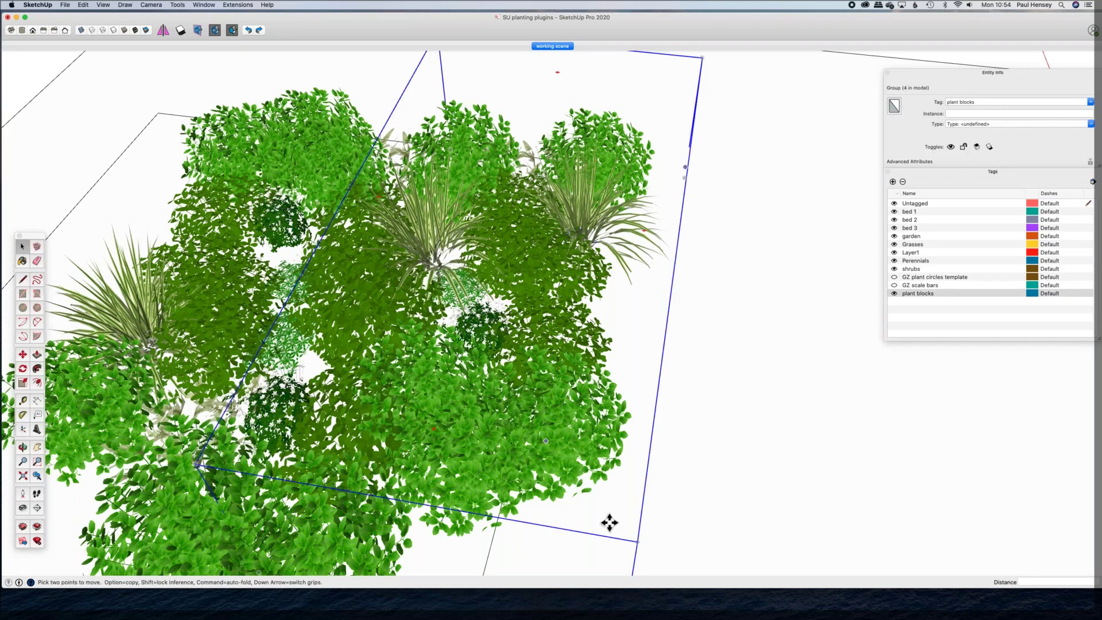
pyautogui.click(562, 544)
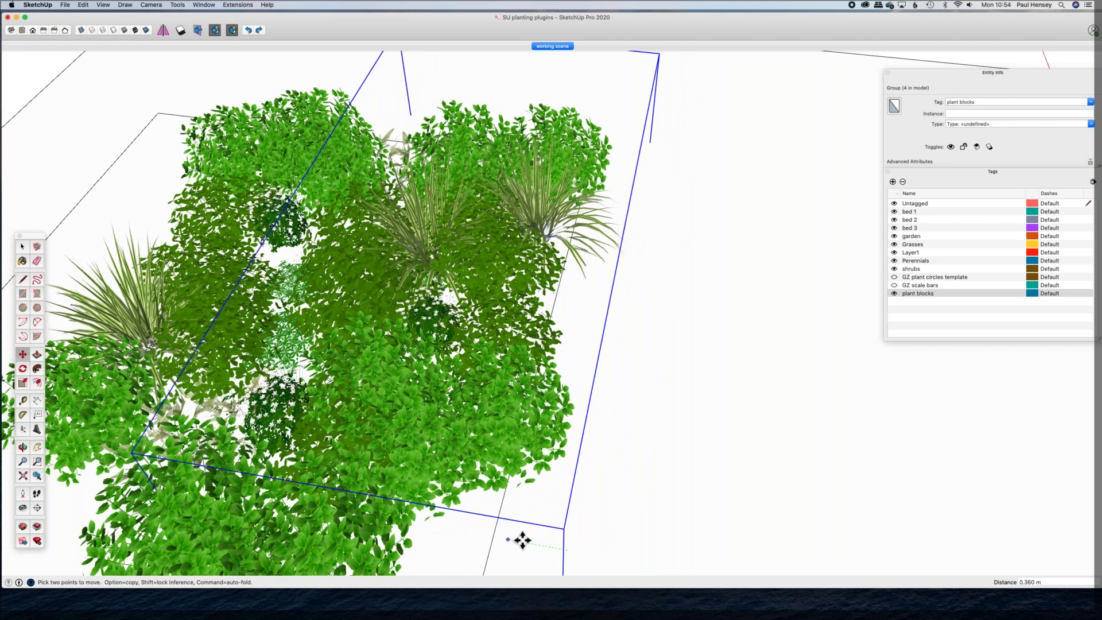
pyautogui.press('o')
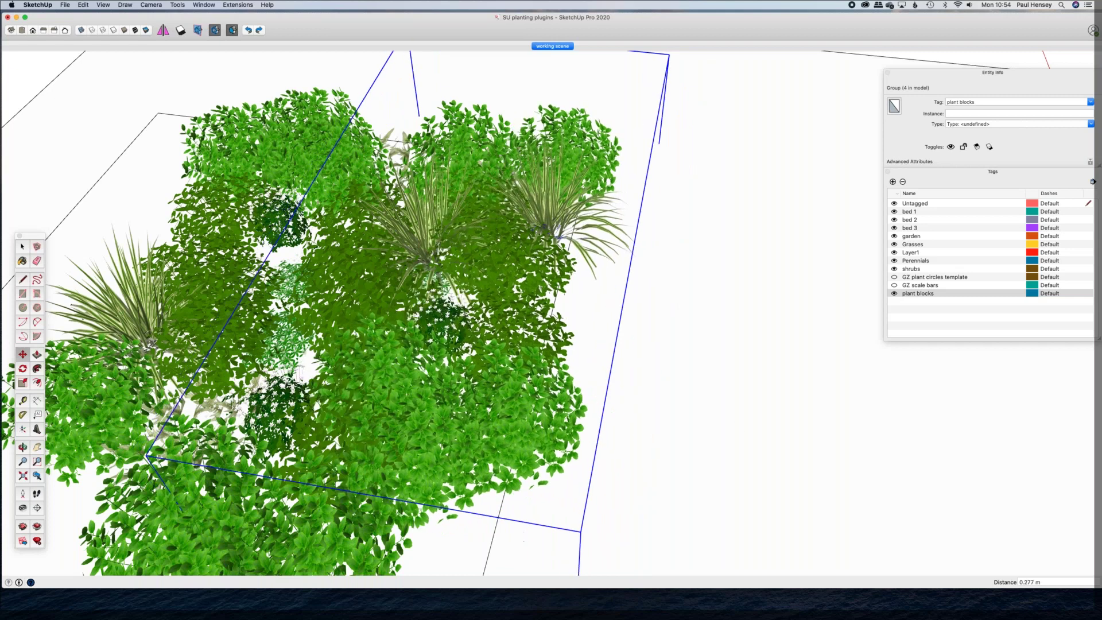
# Step: Clear the selection and inspect the filled planting bed from a lower angle
pyautogui.moveTo(543, 526); pyautogui.dragTo(455, 522, button='middle')
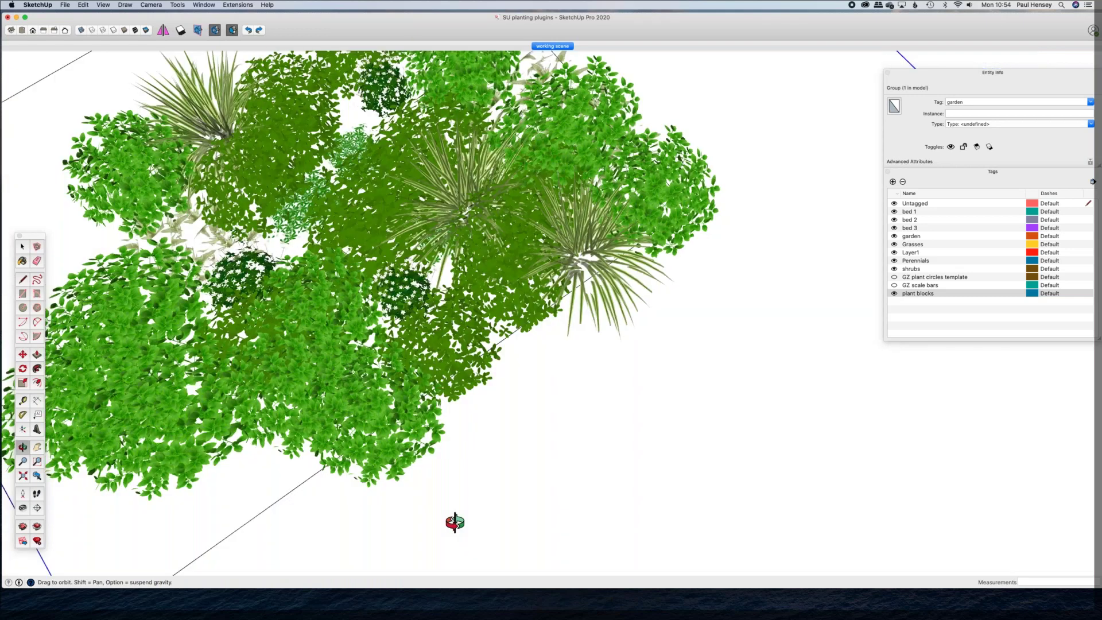
pyautogui.moveTo(455, 523); pyautogui.dragTo(410, 297)
pyautogui.press('space')
pyautogui.scroll(-2, 569, 281)
pyautogui.moveTo(569, 281); pyautogui.dragTo(771, 314, button='middle')
pyautogui.press('Escape')
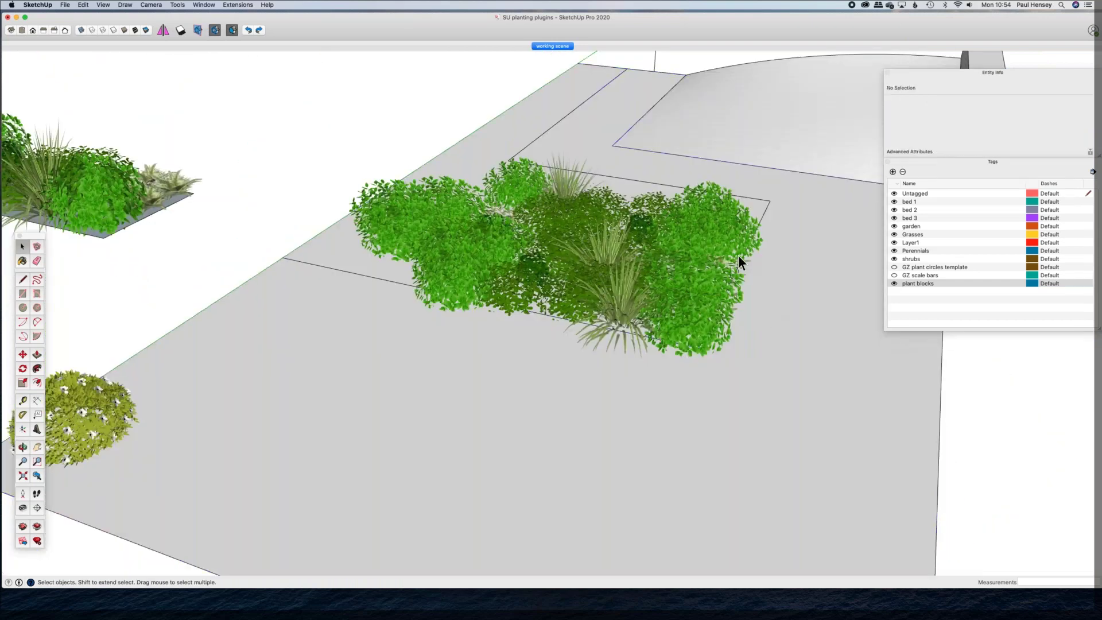
pyautogui.scroll(2, 738, 255)
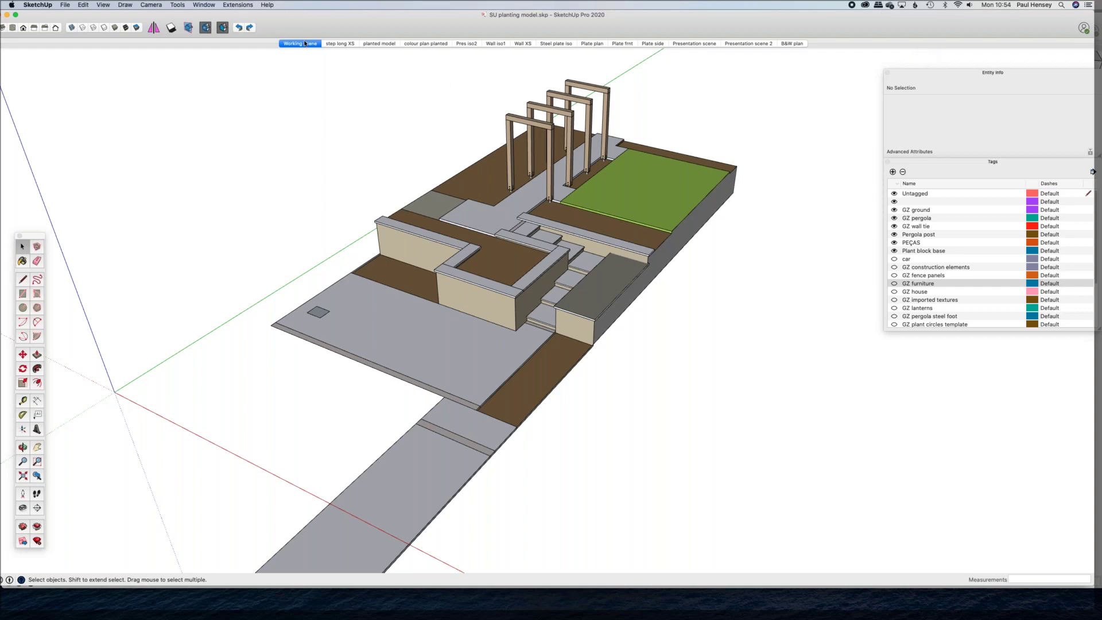
# Step: Make the plant blocks tag visible in the Working scene of the SU planting model
pyautogui.moveTo(326, 213); pyautogui.dragTo(356, 230, button='middle')
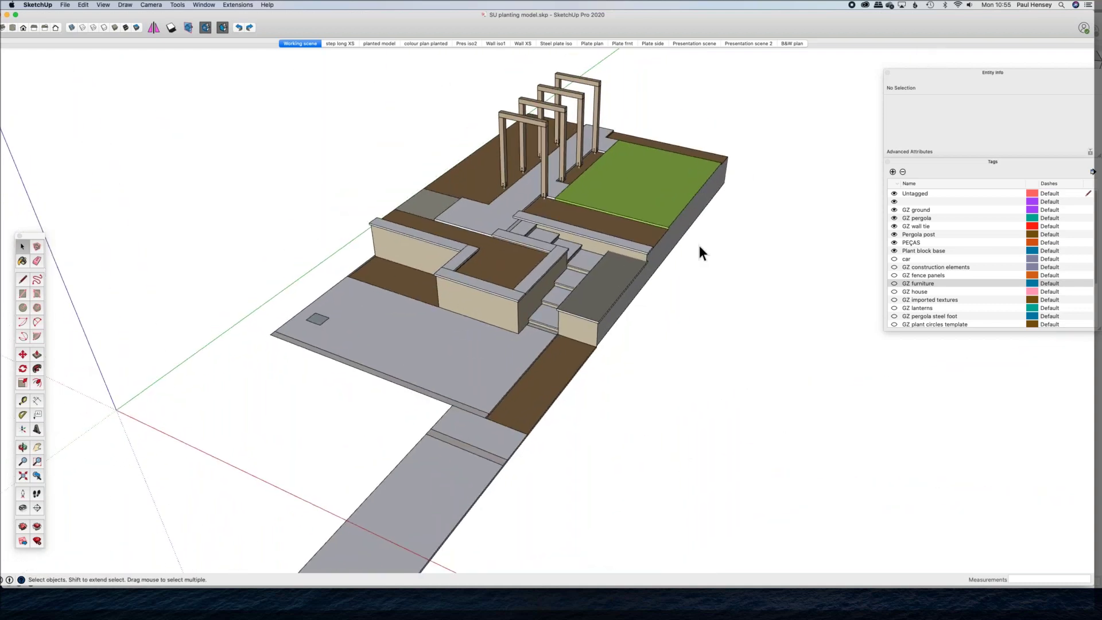
pyautogui.moveTo(757, 214); pyautogui.dragTo(594, 148, button='middle')
pyautogui.scroll(10, 532, 274)
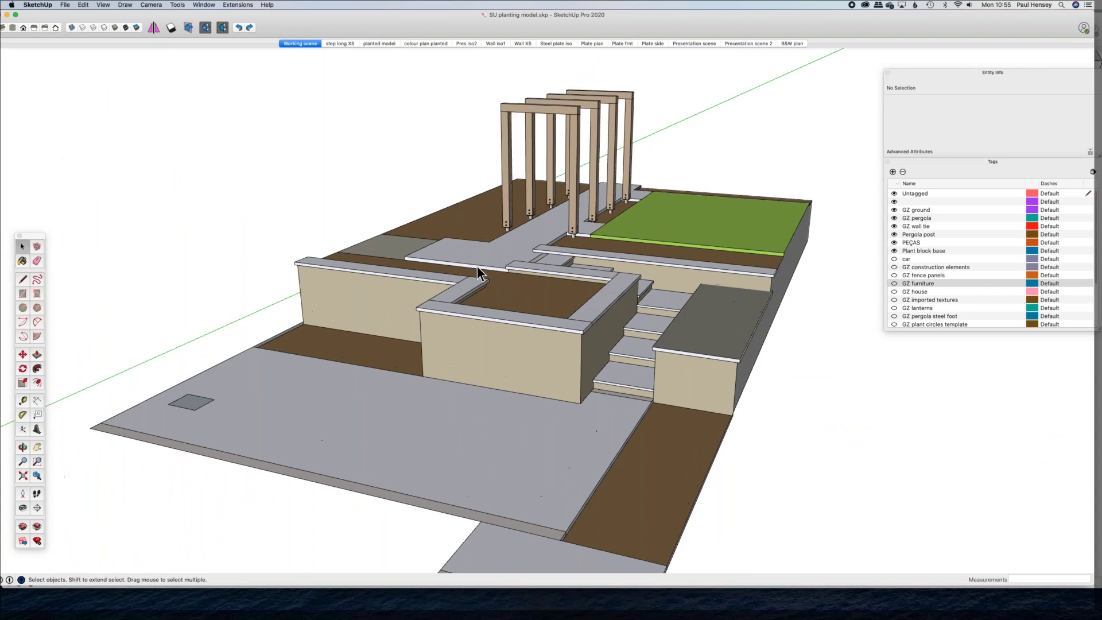
pyautogui.moveTo(533, 274); pyautogui.dragTo(477, 277, button='middle')
pyautogui.scroll(5, 529, 308)
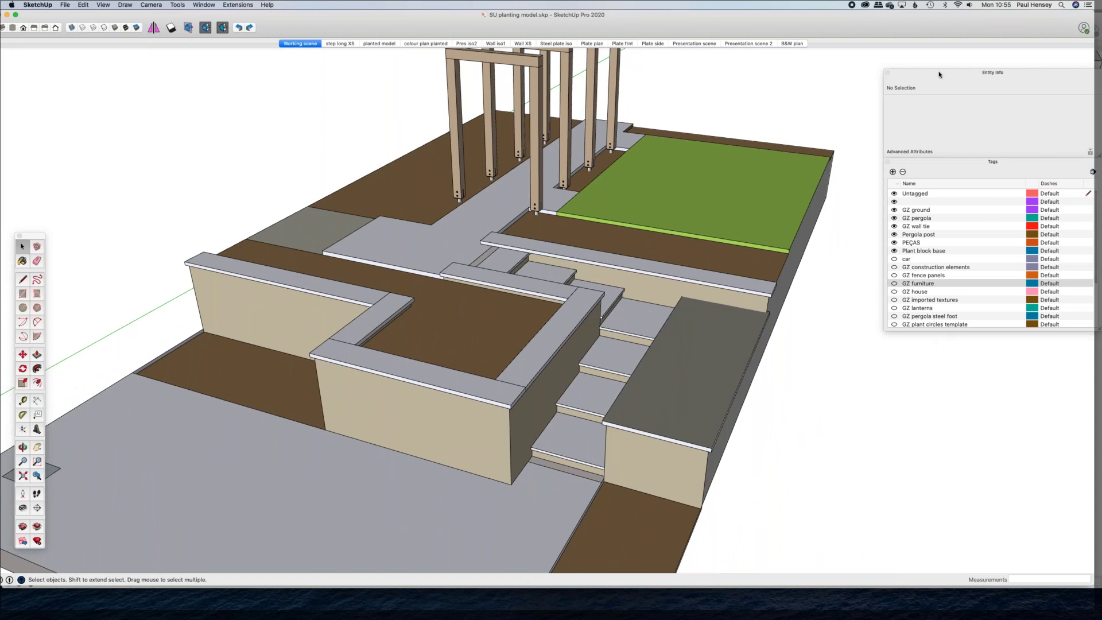
pyautogui.scroll(-4, 911, 305)
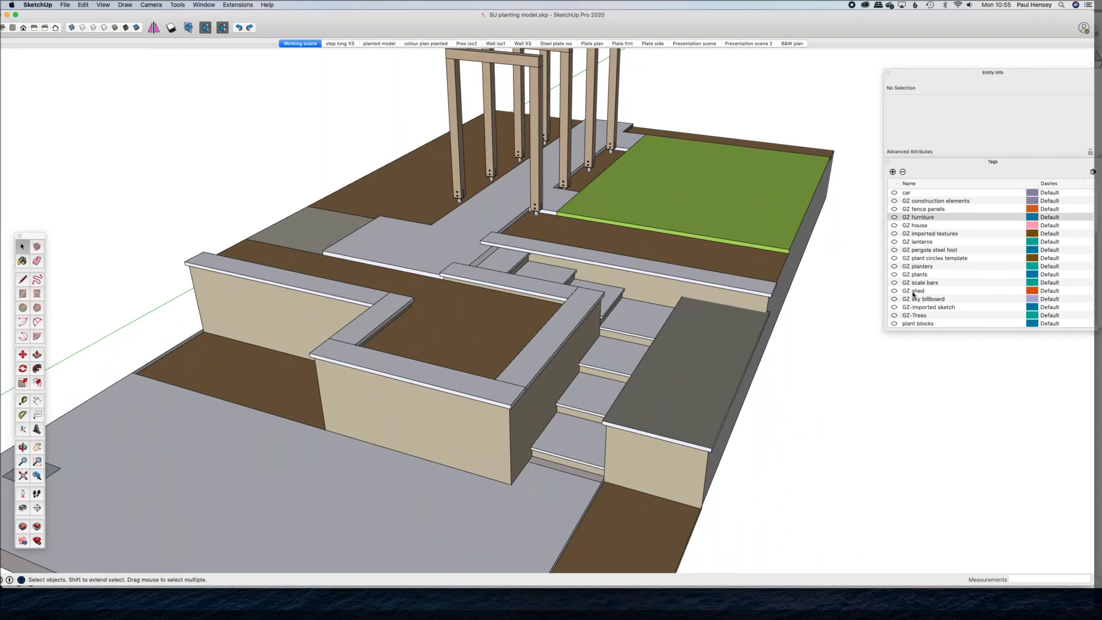
pyautogui.click(894, 324)
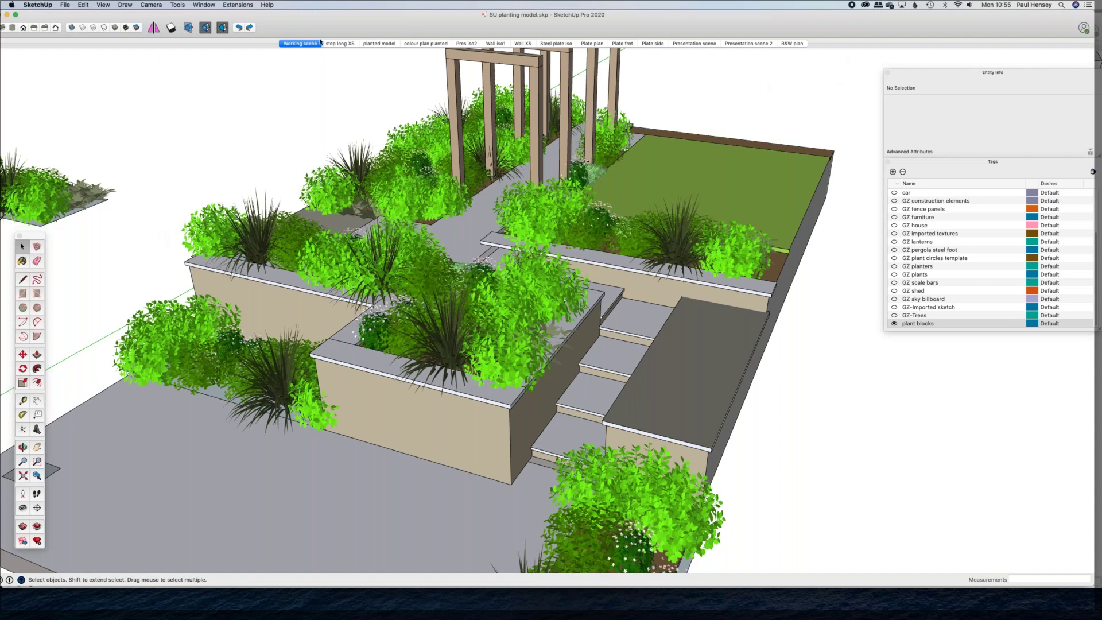
# Step: Open the Presentation scene and hide the GZ plant circles template and GZ scale bars tags
pyautogui.click(127, 28)
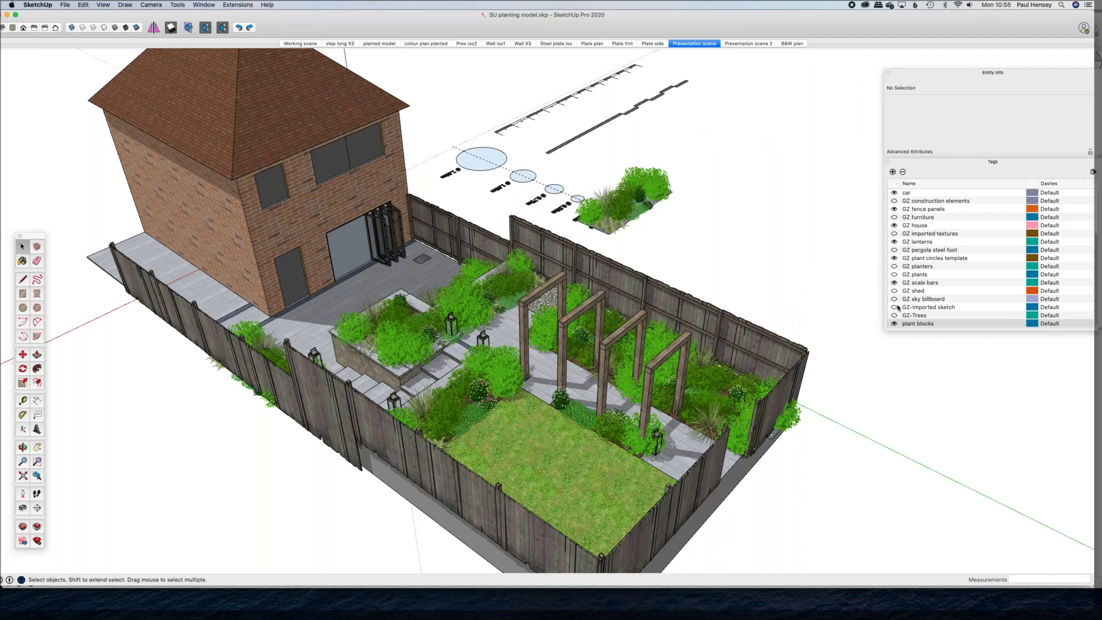
pyautogui.click(894, 260)
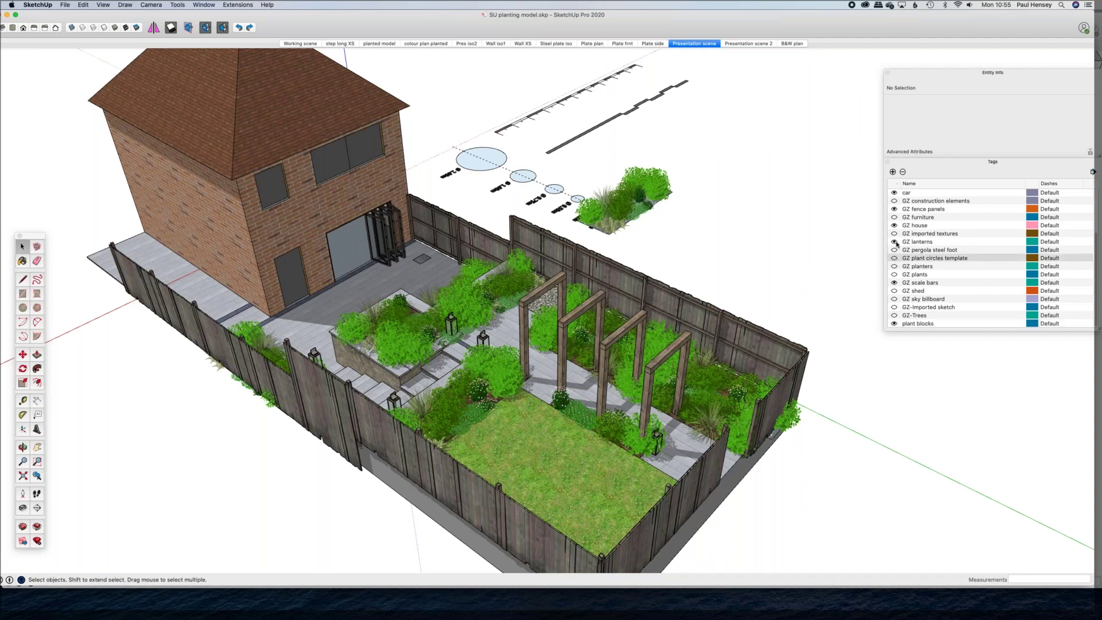
pyautogui.click(894, 282)
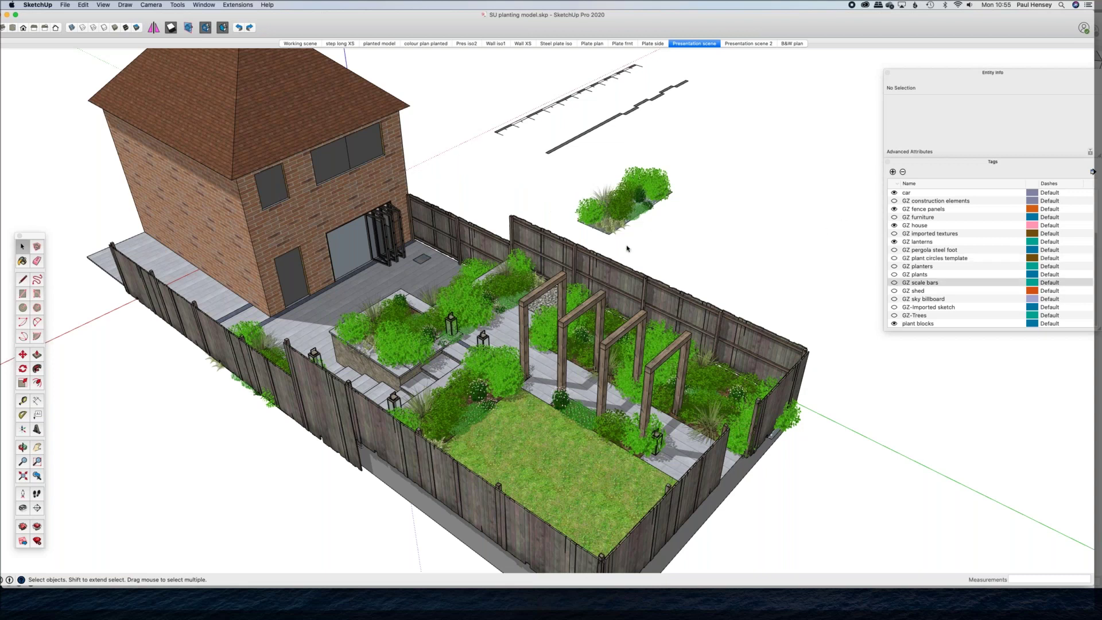
# Step: Examine the planted raised beds up close with textures, comparing the view with shadows off and on
pyautogui.moveTo(485, 231); pyautogui.dragTo(608, 363, button='middle')
pyautogui.moveTo(487, 380); pyautogui.dragTo(517, 331, button='middle')
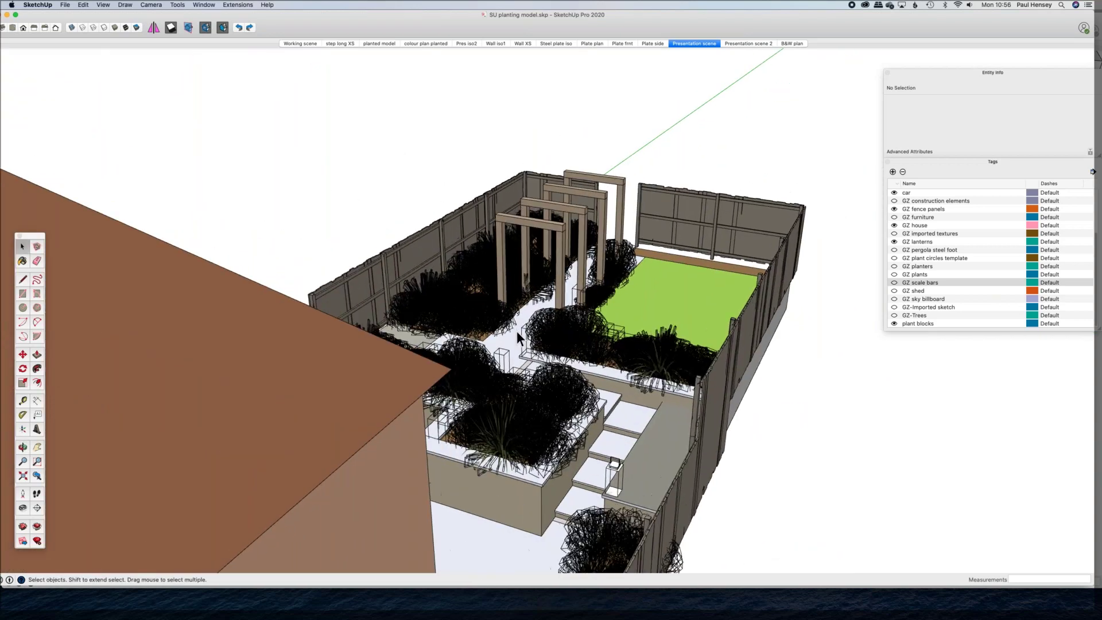
pyautogui.scroll(10, 516, 331)
pyautogui.moveTo(528, 357); pyautogui.dragTo(554, 225, button='middle')
pyautogui.click(126, 27)
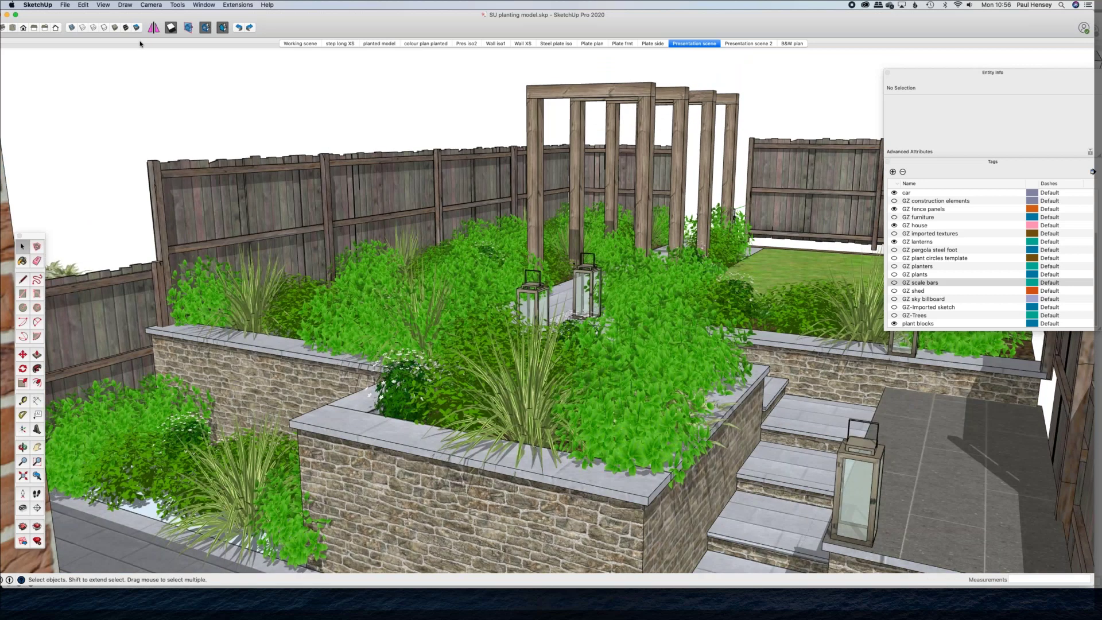
pyautogui.click(171, 27)
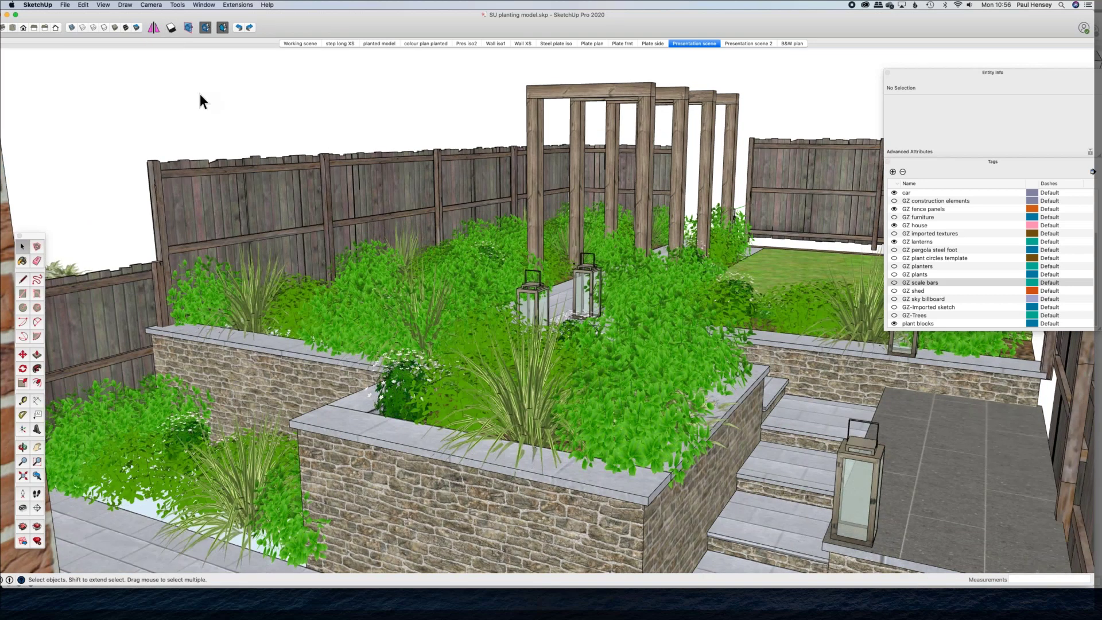
pyautogui.click(172, 28)
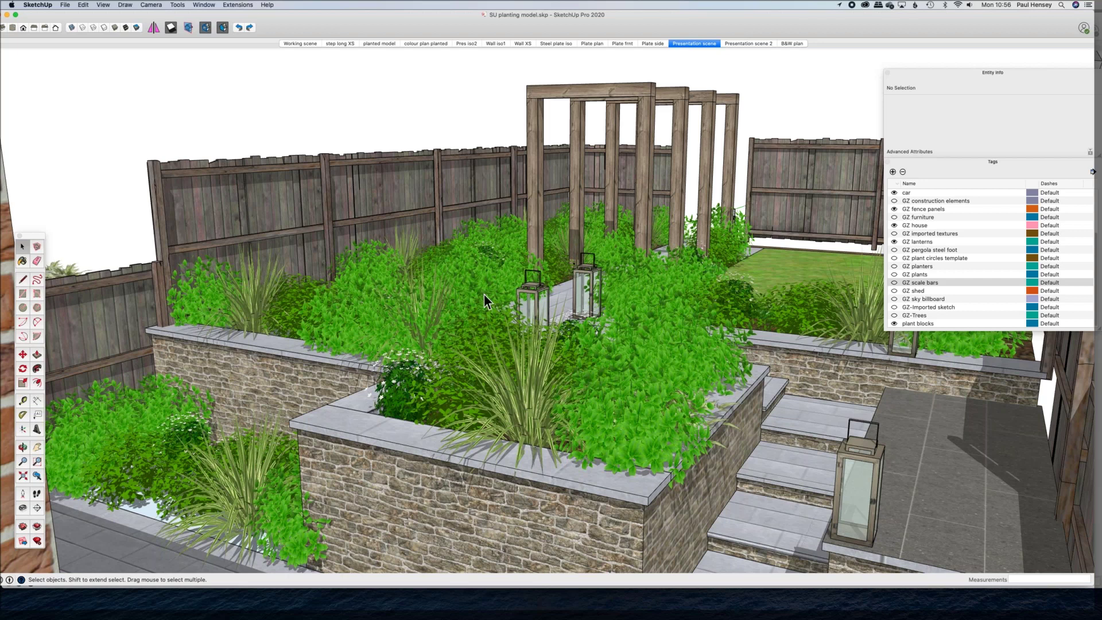
# Step: Show the GZ-Trees tag, view the trees among the planting from the other side, and hide the tag again
pyautogui.click(894, 315)
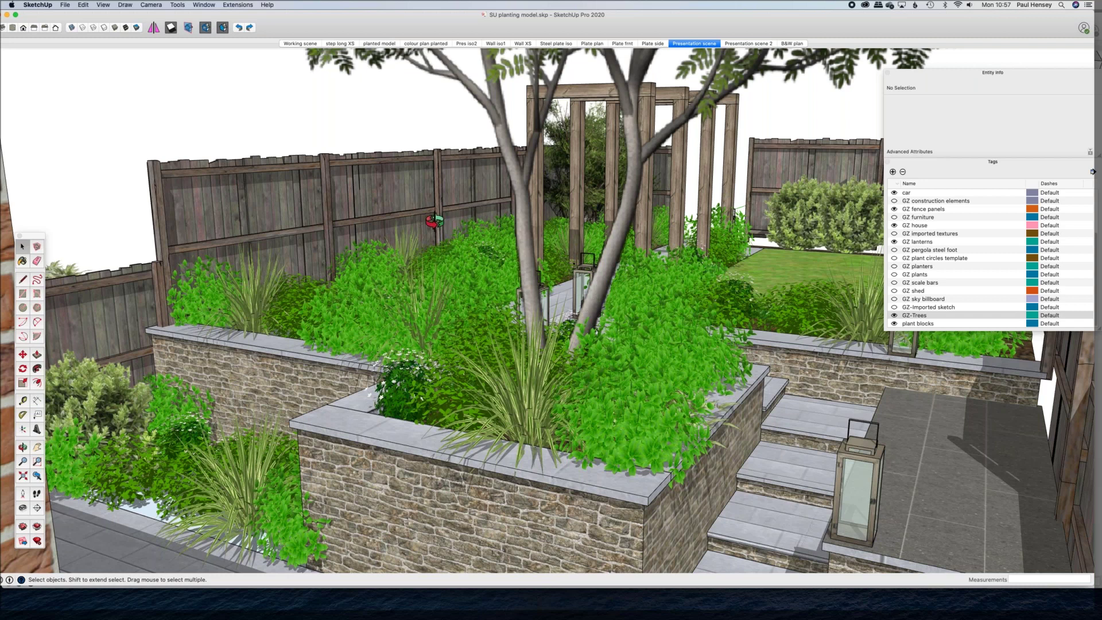
pyautogui.press('o')
pyautogui.moveTo(500, 231); pyautogui.dragTo(403, 257)
pyautogui.press('space')
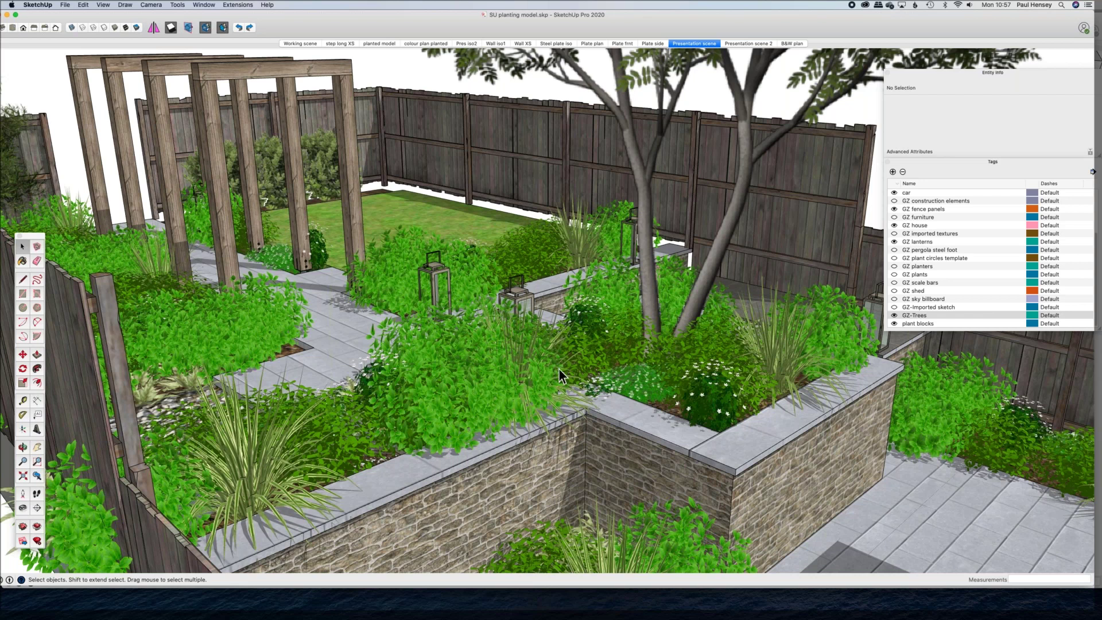
pyautogui.click(894, 315)
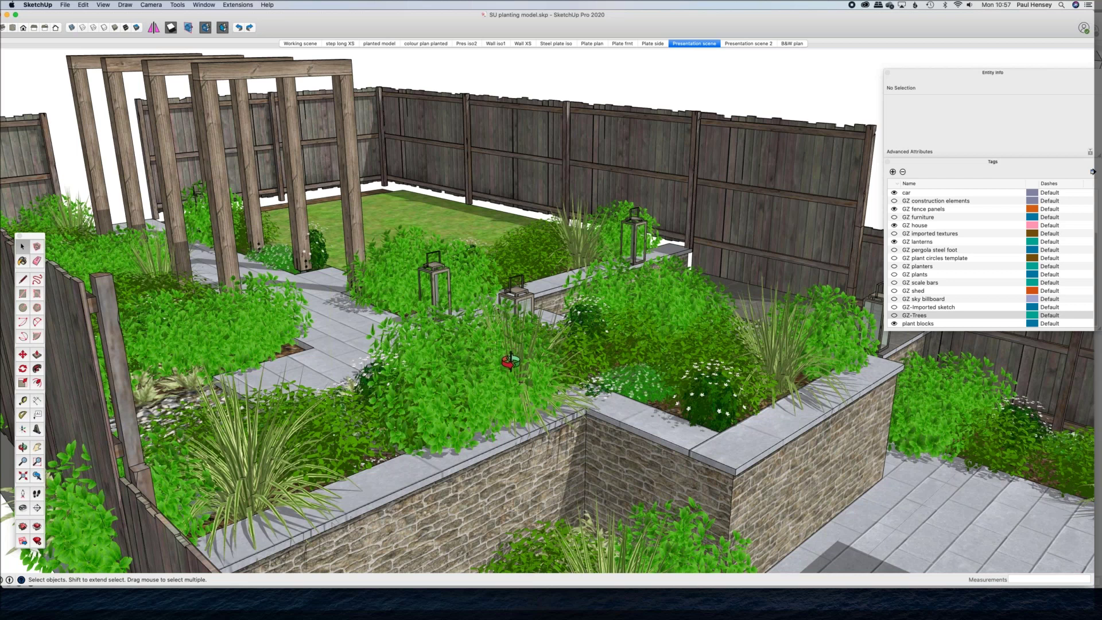
# Step: Return to the Working scene and show the plant blocks, GZ furniture and GZ fence panels tags
pyautogui.click(300, 43)
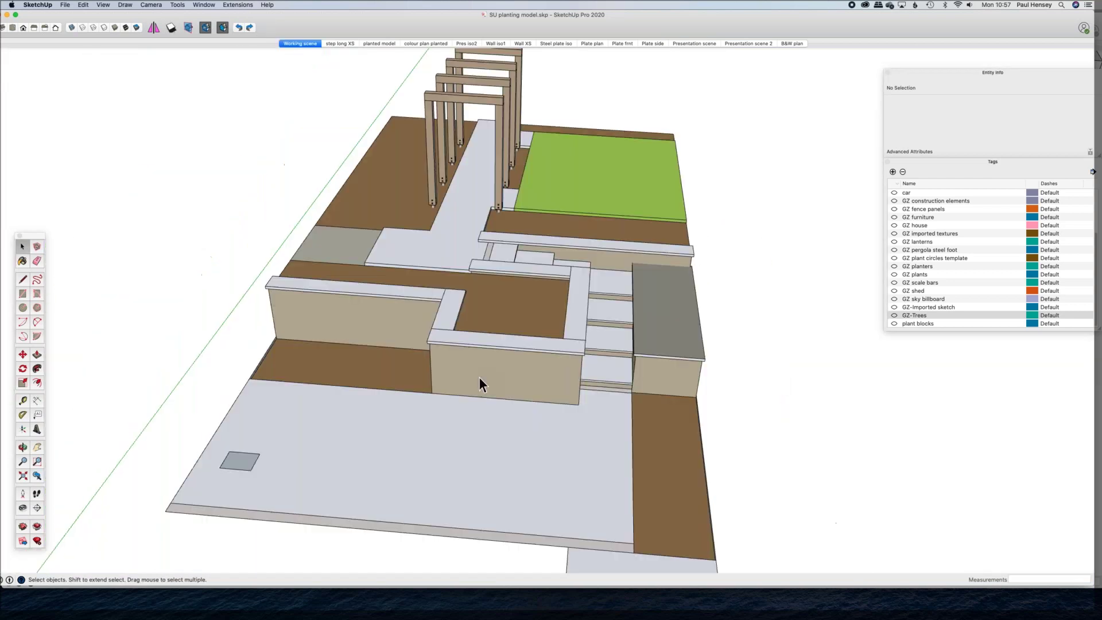
pyautogui.moveTo(320, 380); pyautogui.dragTo(384, 191, button='middle')
pyautogui.scroll(6, 384, 191)
pyautogui.scroll(-5, 458, 211)
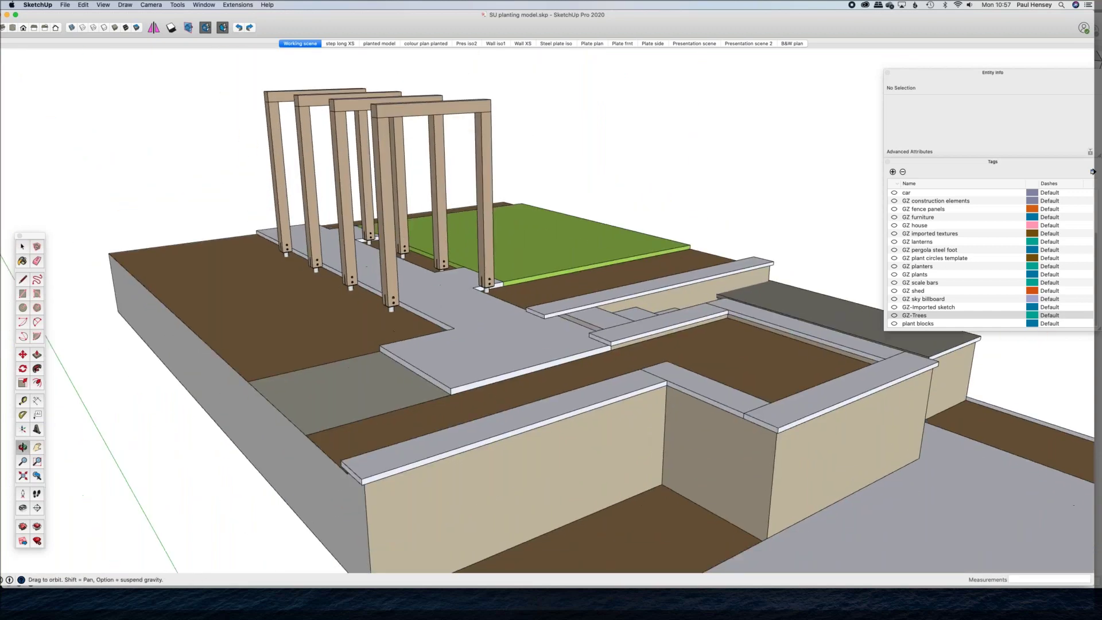
pyautogui.scroll(5, 422, 244)
pyautogui.keyDown('shift'); pyautogui.moveTo(422, 245); pyautogui.dragTo(351, 281, button='middle'); pyautogui.keyUp('shift')
pyautogui.scroll(2, 343, 277)
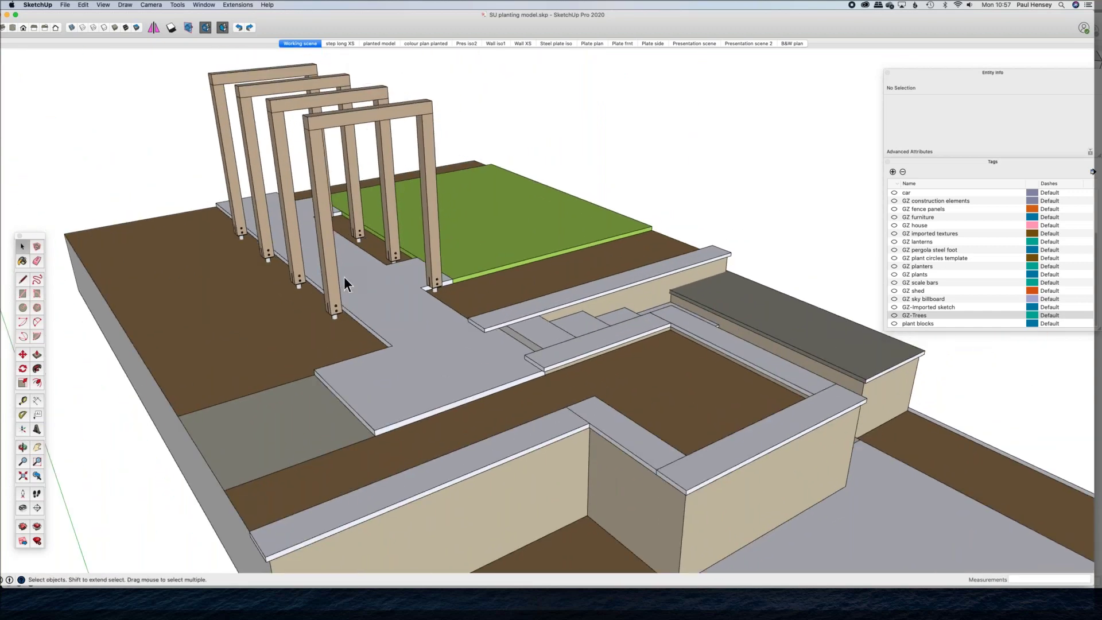
pyautogui.press('space')
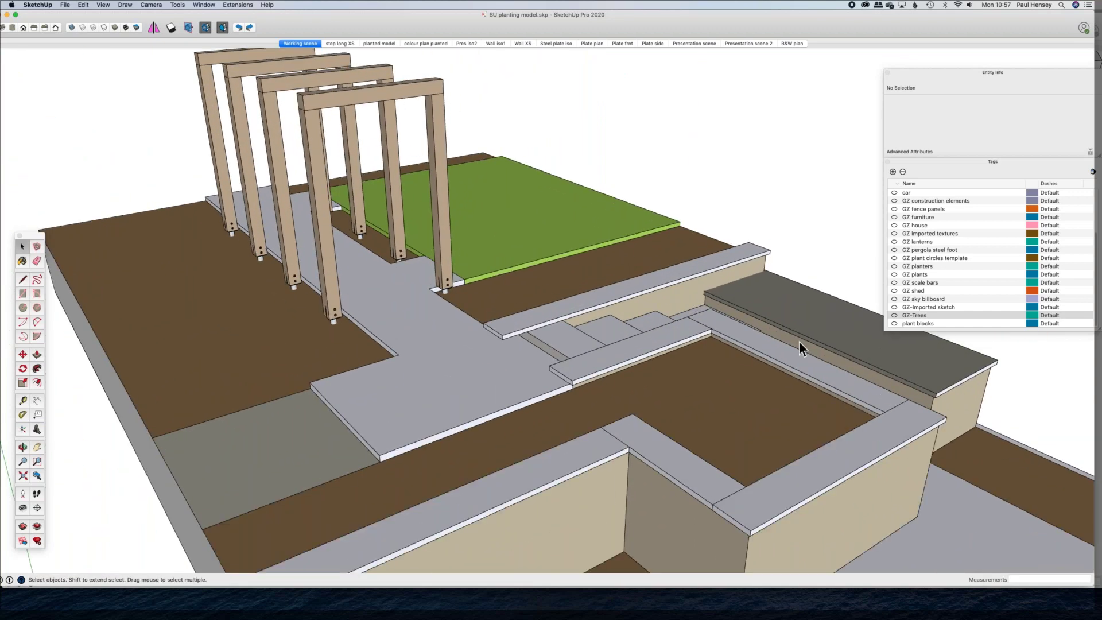
pyautogui.click(893, 324)
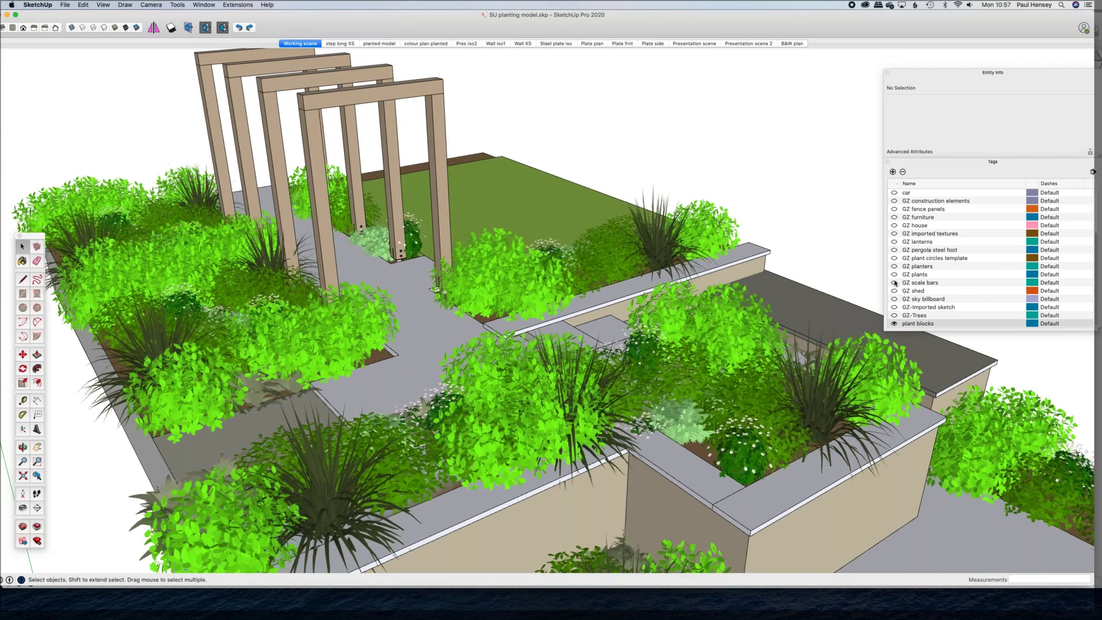
pyautogui.click(894, 217)
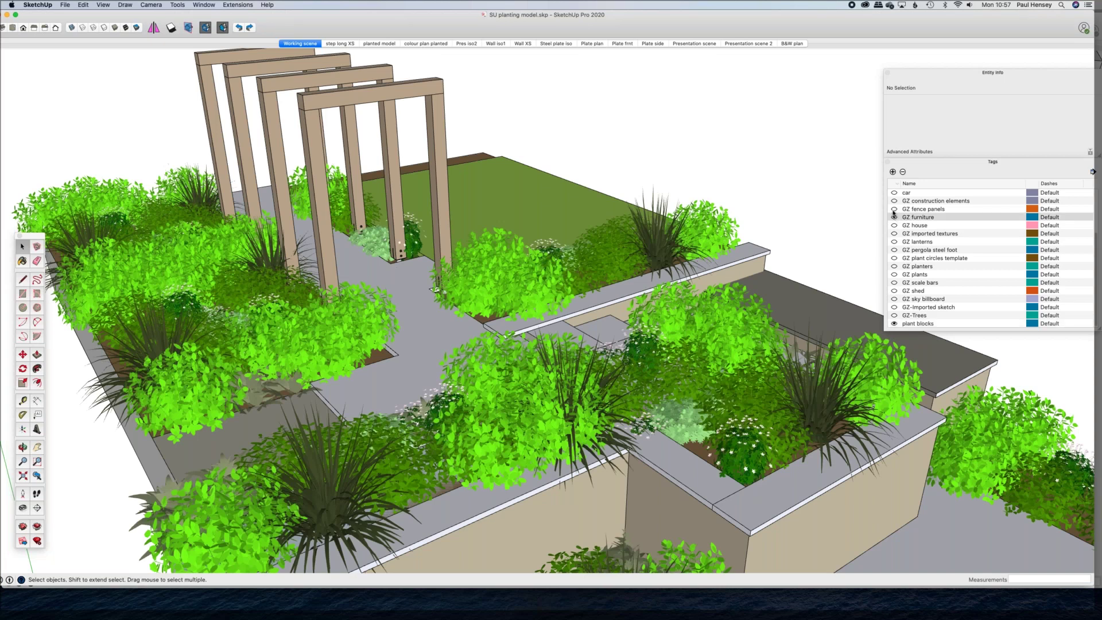
pyautogui.click(894, 209)
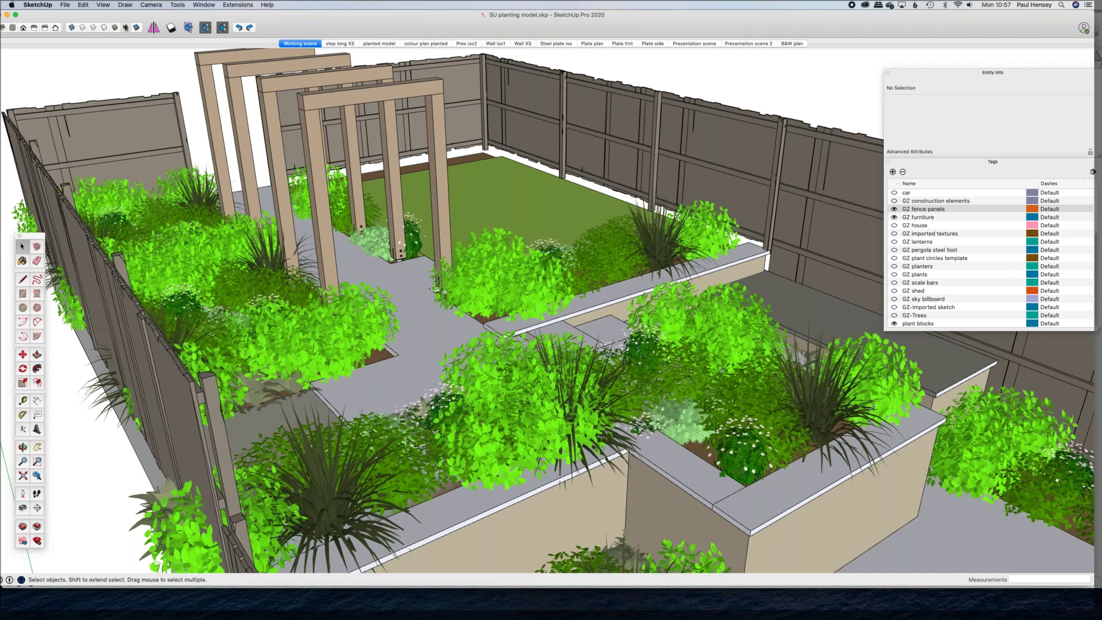
# Step: Display the fenced and planted garden with material textures and turn on shadows
pyautogui.click(171, 28)
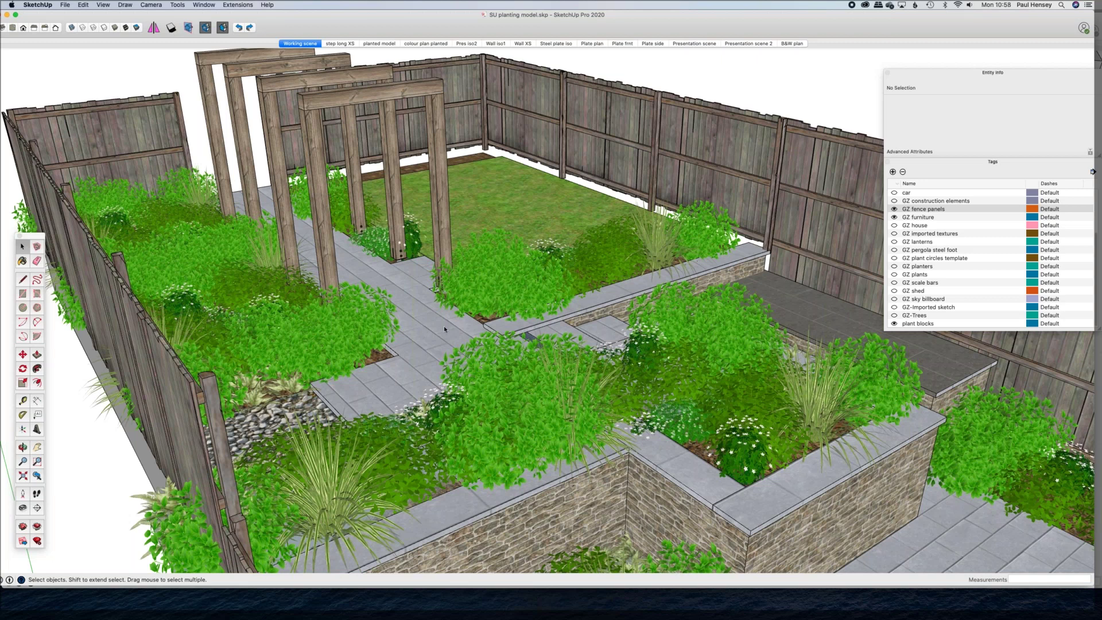
pyautogui.hotkey('shift', 's')
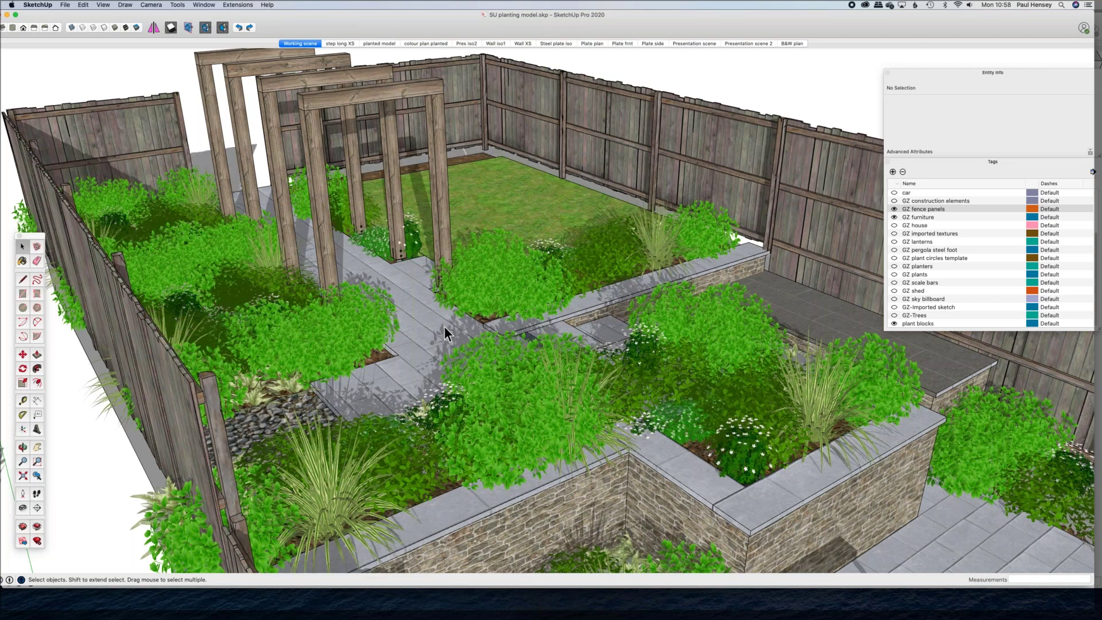
# Step: Add a scene of the current planted view, saving its style changes as a new style, and name the scene Presentation3
pyautogui.click(109, 6)
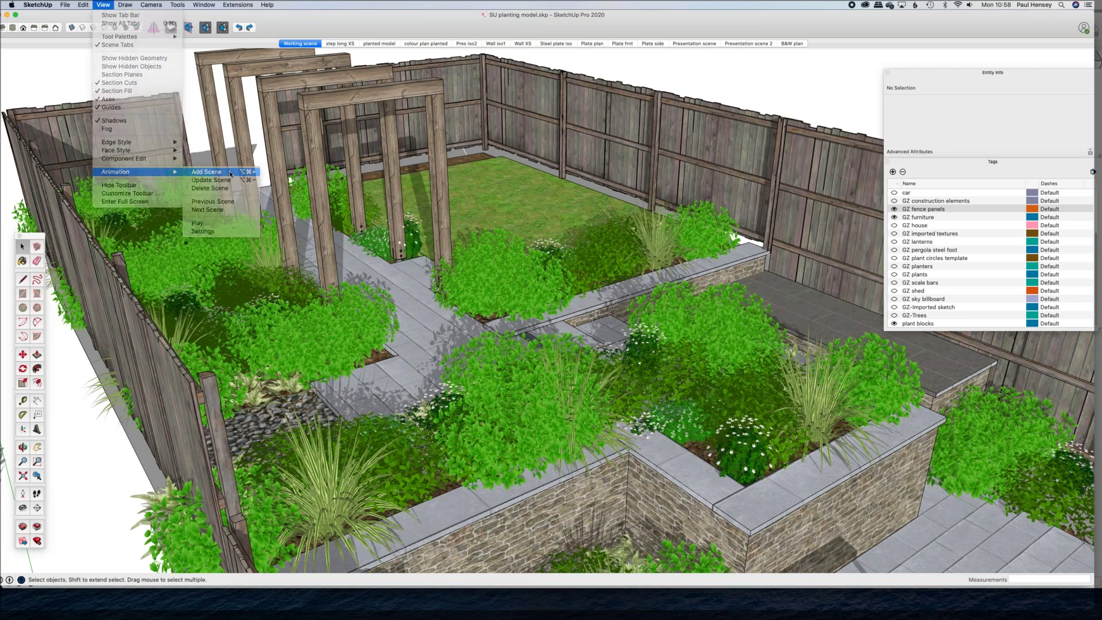
pyautogui.click(230, 174)
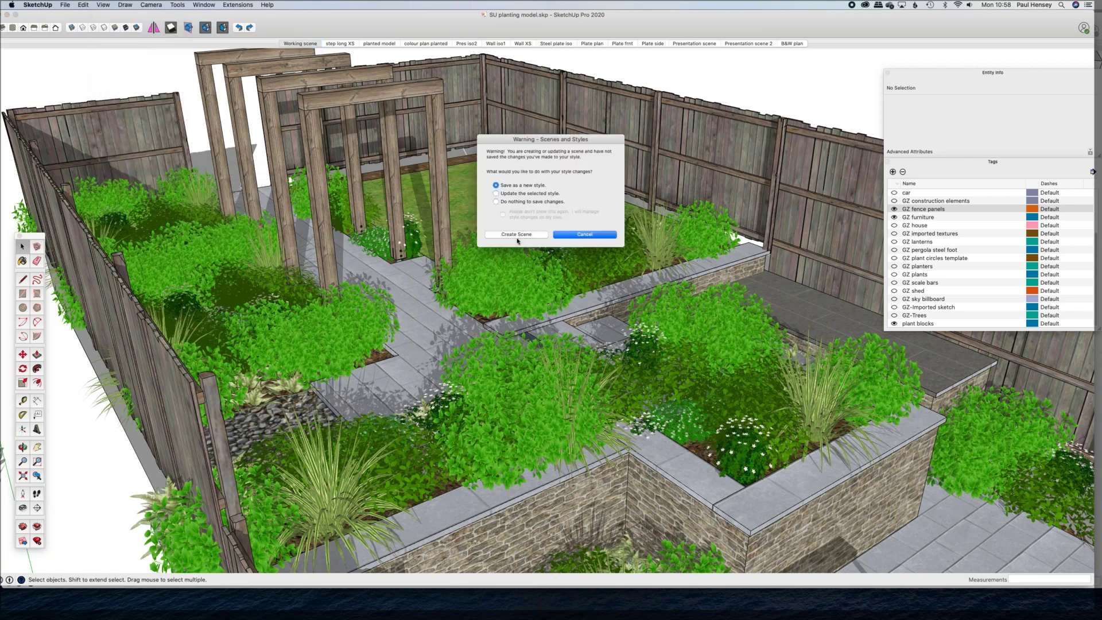
pyautogui.click(516, 236)
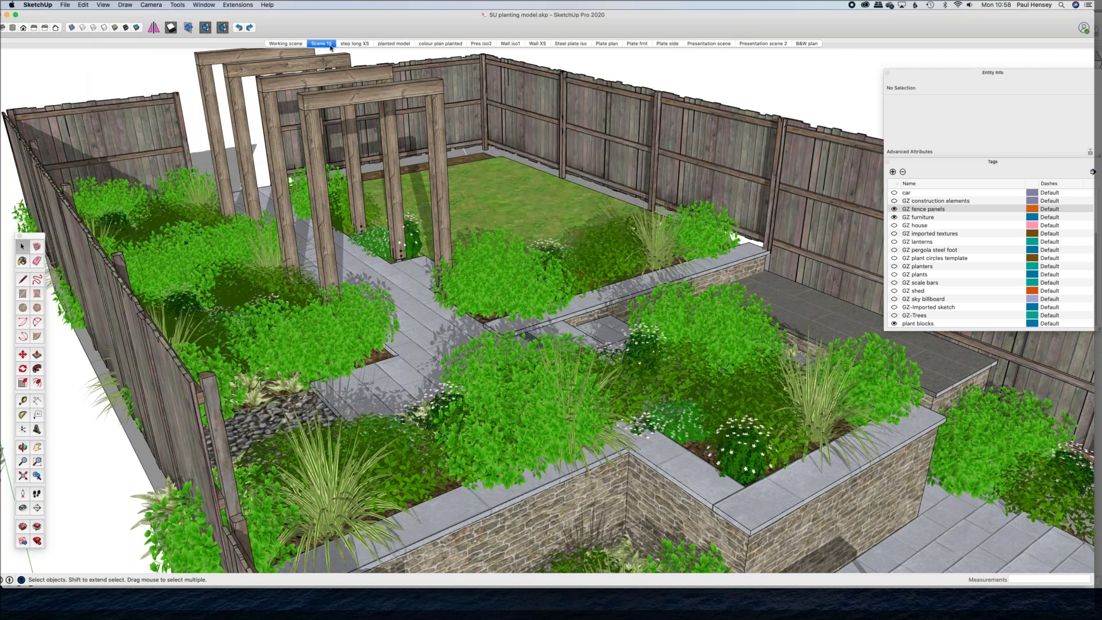
pyautogui.rightClick(330, 46)
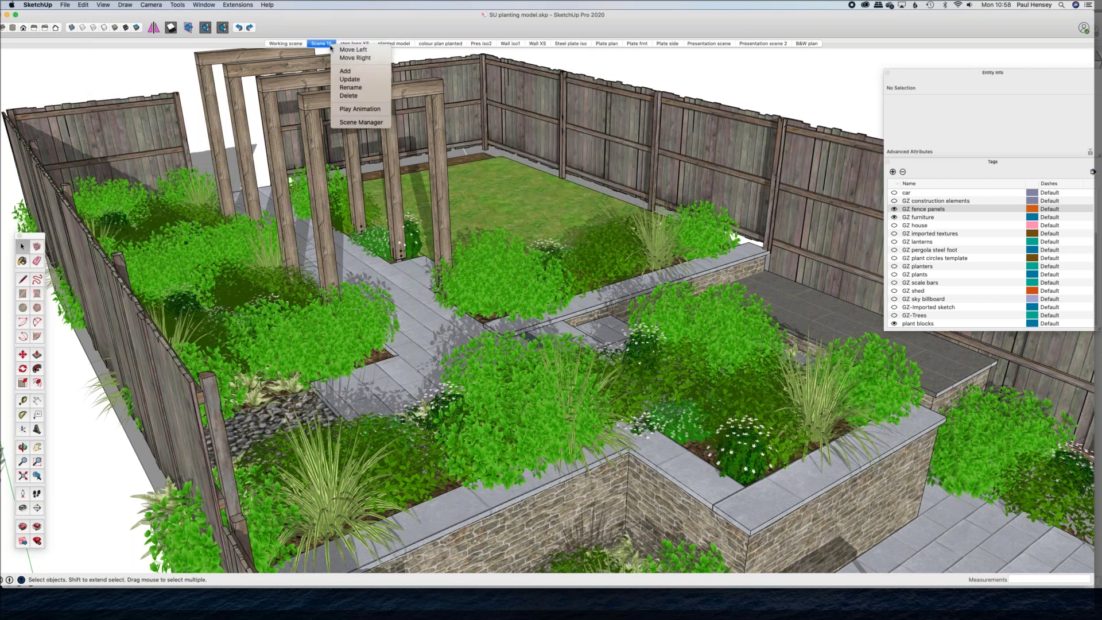
pyautogui.click(373, 58)
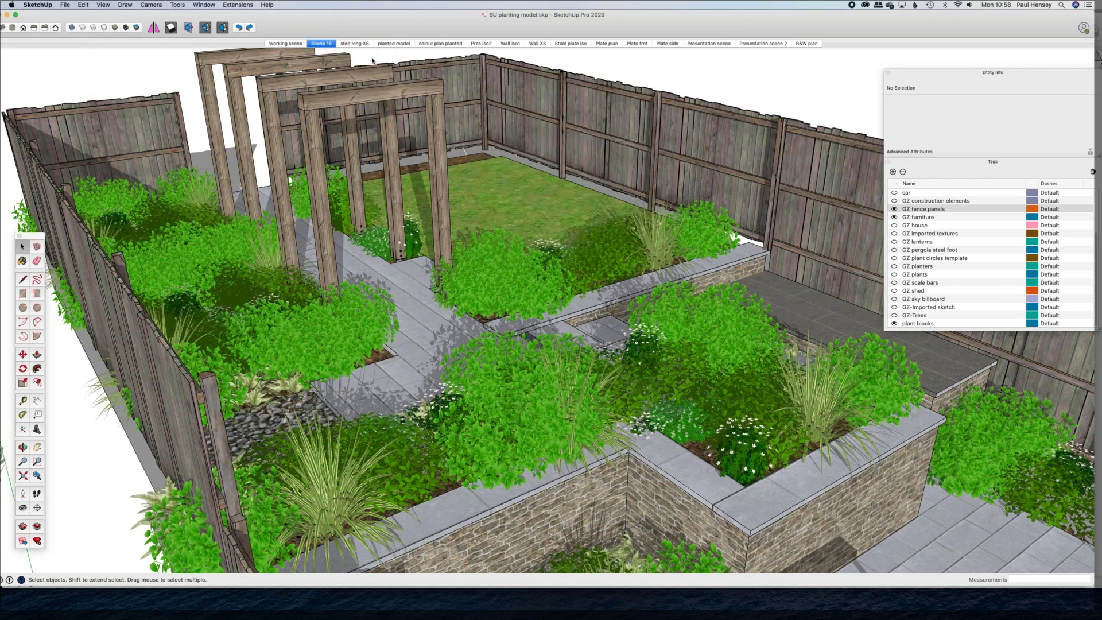
pyautogui.write('Presentation3')
pyautogui.press('Return')
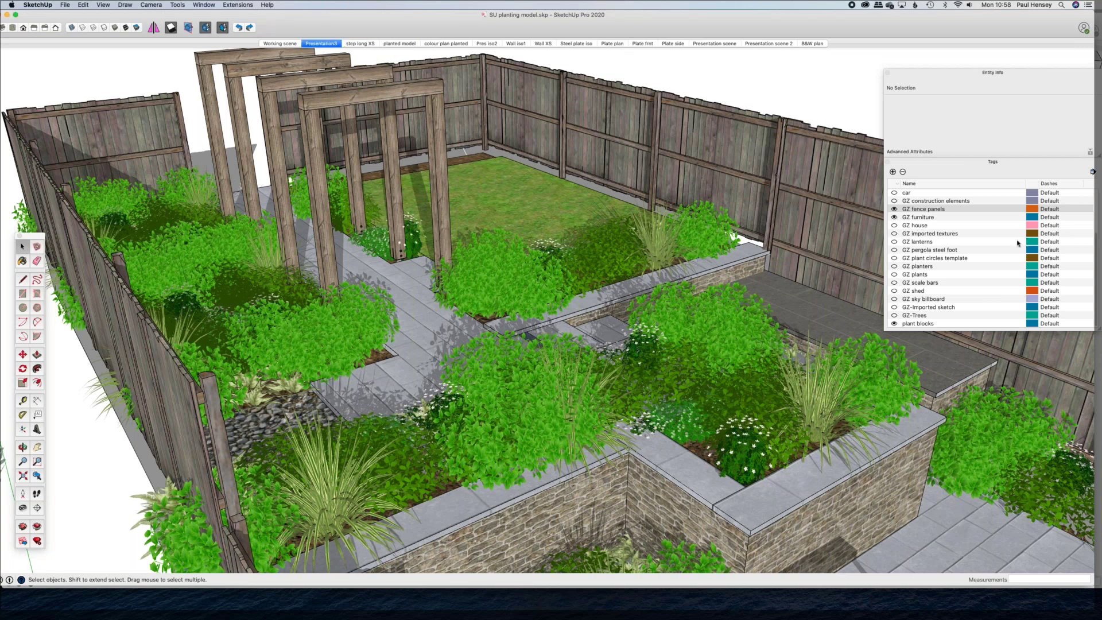
# Step: Check the new scene by switching to the Working scene, orbiting the bare model and recalling Presentation3
pyautogui.click(277, 44)
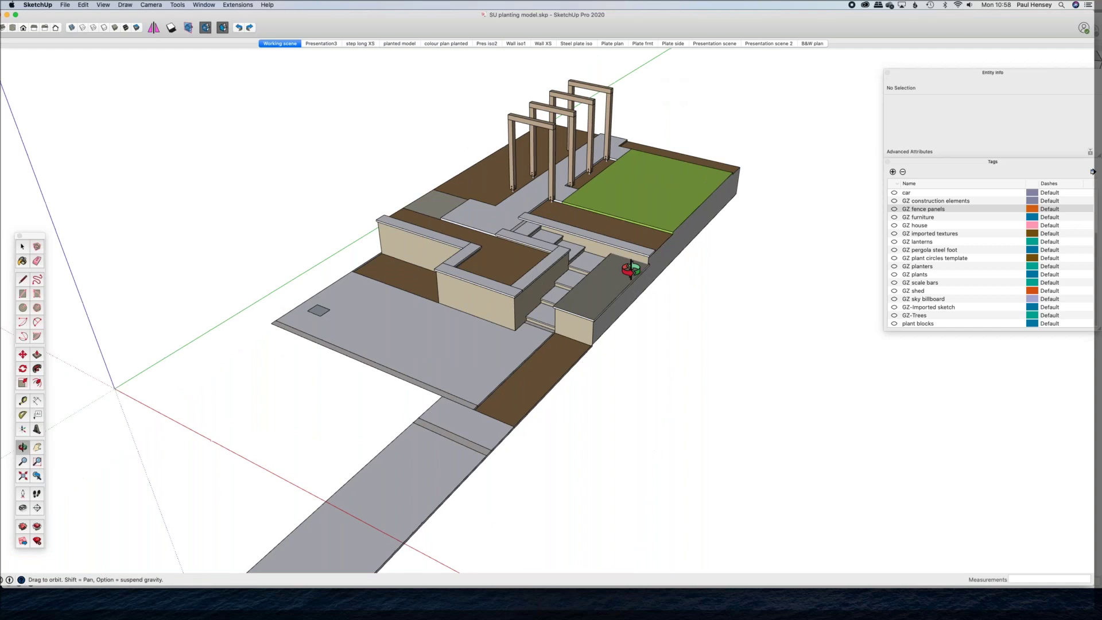
pyautogui.moveTo(532, 274); pyautogui.dragTo(610, 339, button='middle')
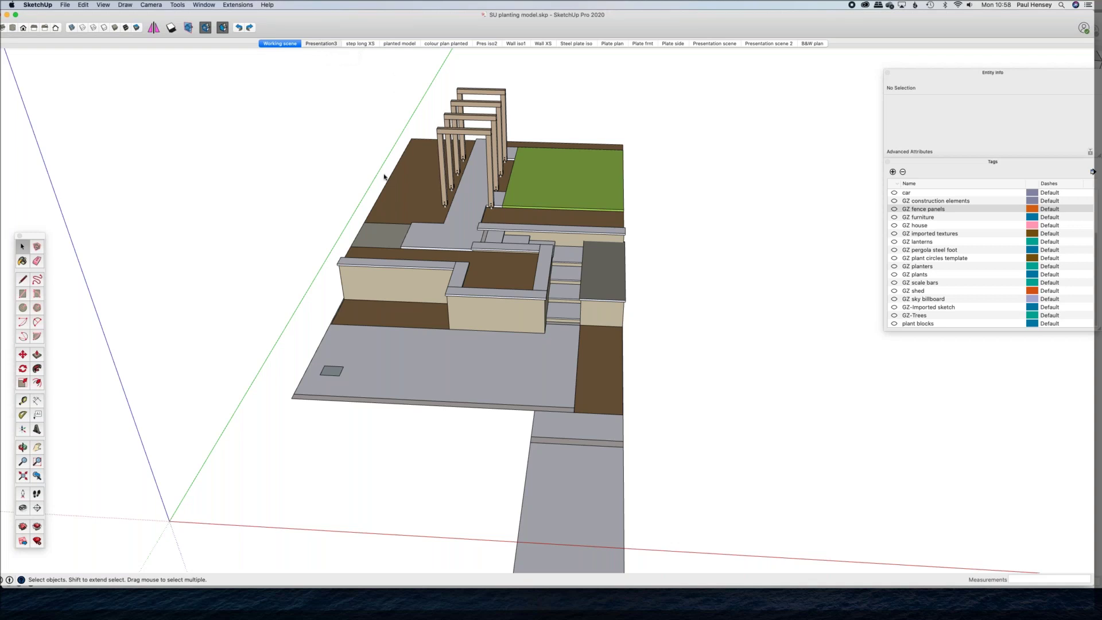
pyautogui.press('pagedown')
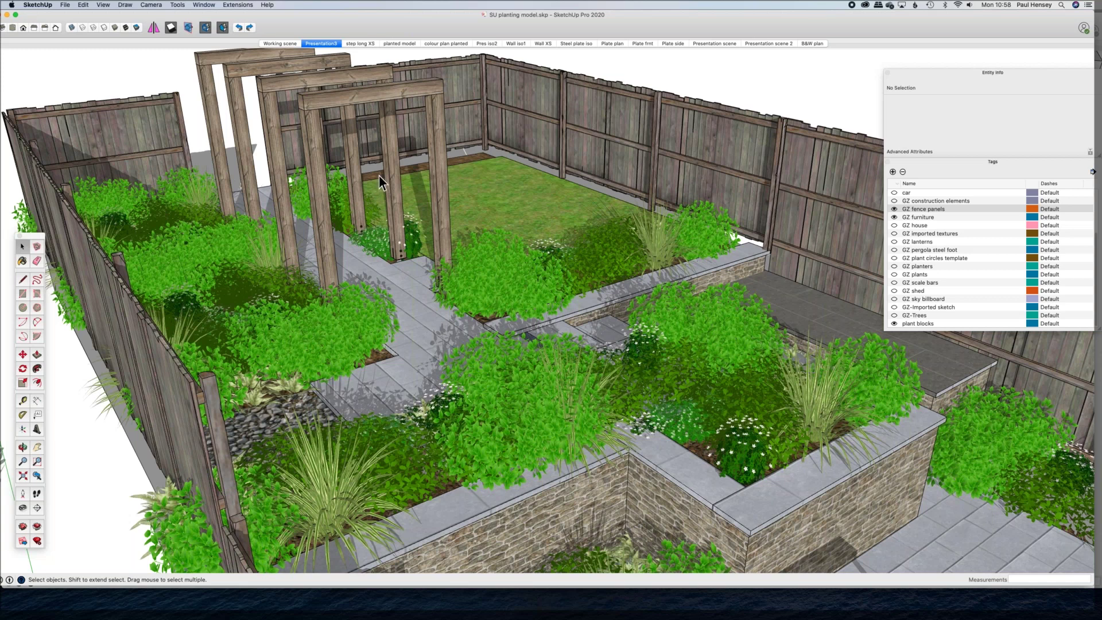
# Step: Hide the GZ furniture tag and update the Presentation3 scene with the change
pyautogui.click(894, 218)
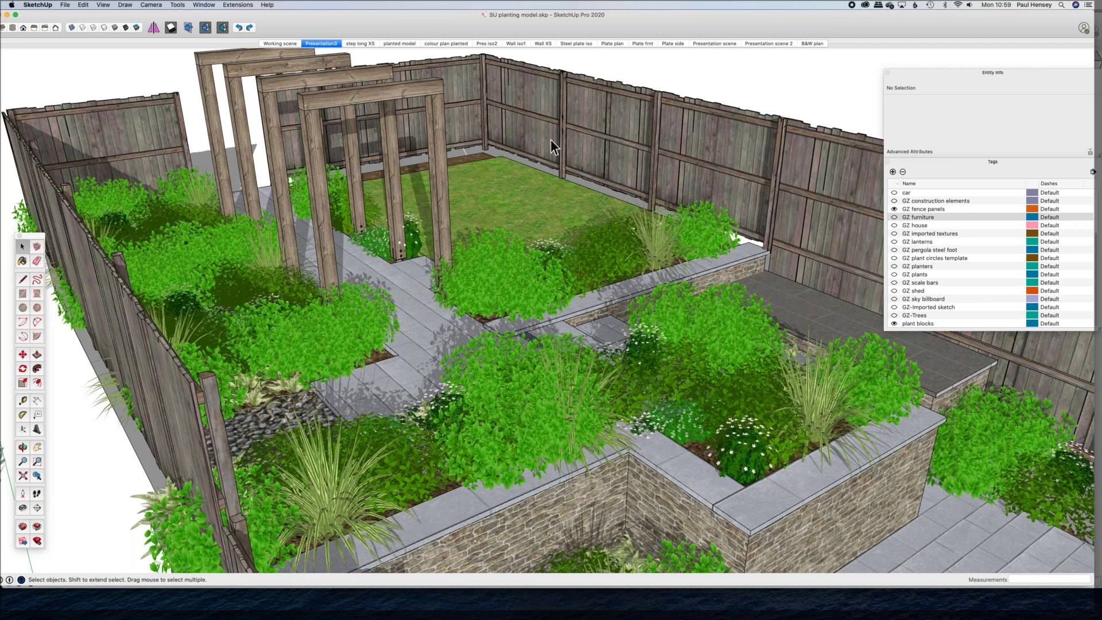
pyautogui.rightClick(323, 48)
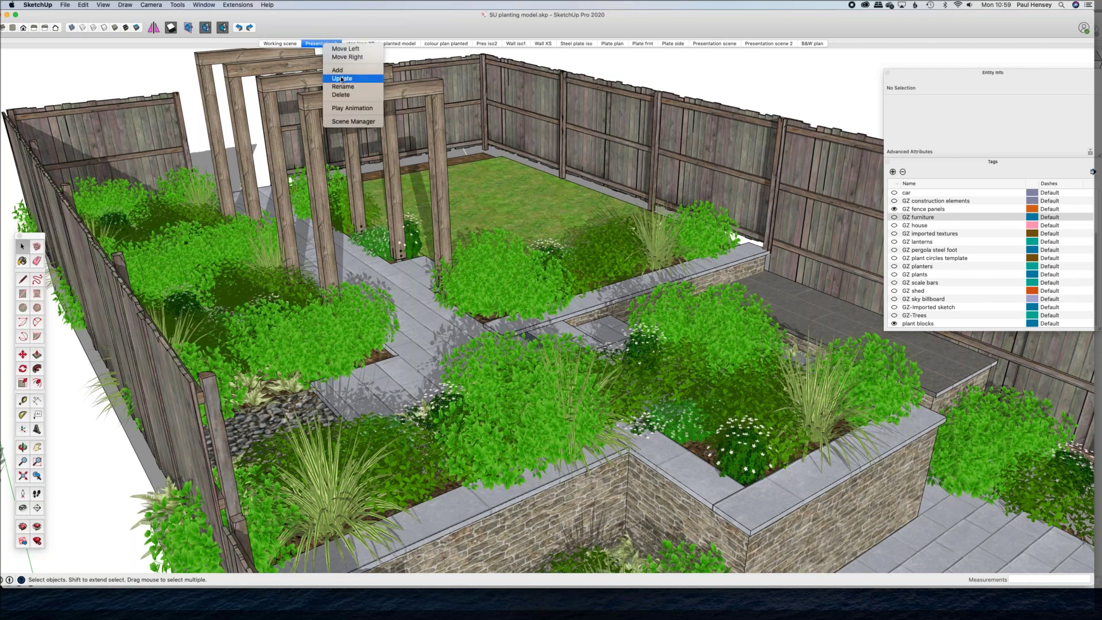
pyautogui.click(339, 78)
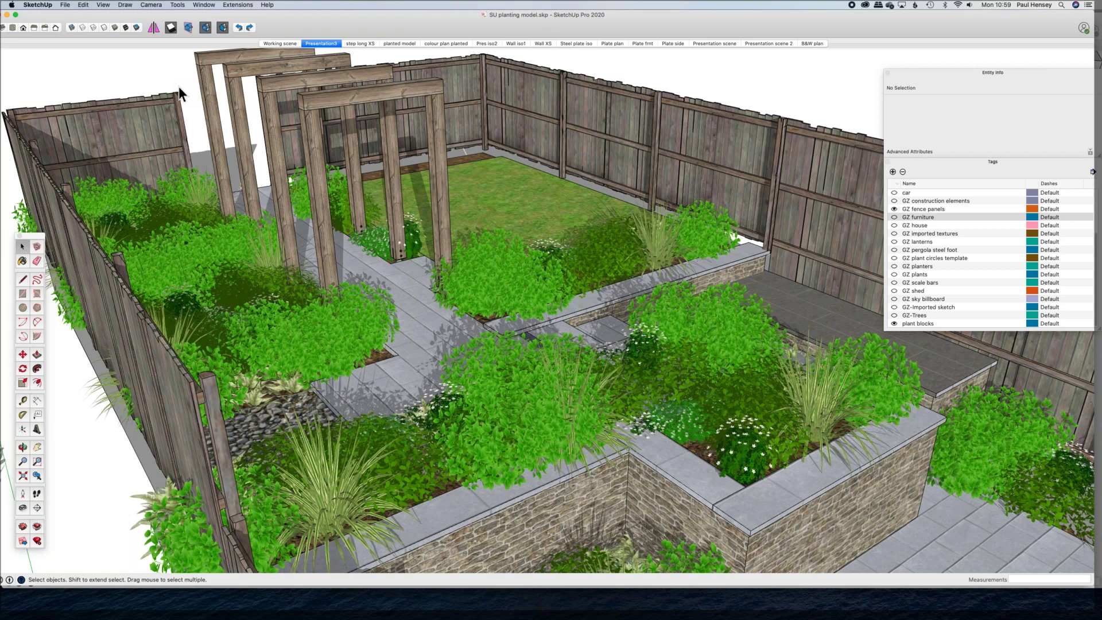
# Step: Return to the Working scene and bring the raised beds, steps and pergola into close view
pyautogui.click(270, 45)
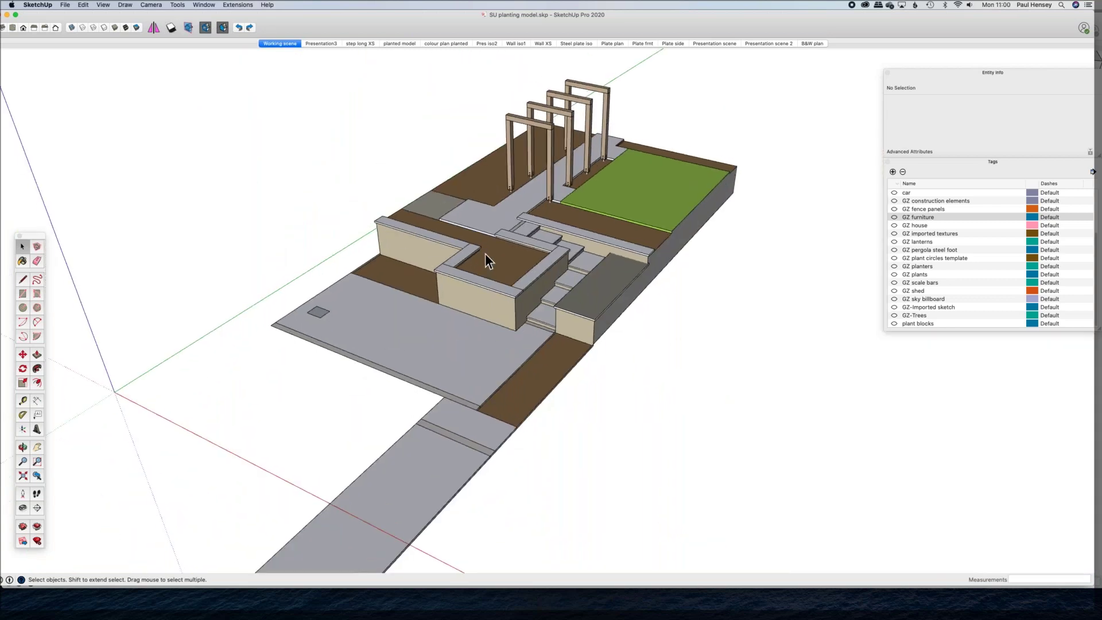
pyautogui.scroll(5, 526, 176)
pyautogui.moveTo(525, 176); pyautogui.dragTo(228, 239, button='middle')
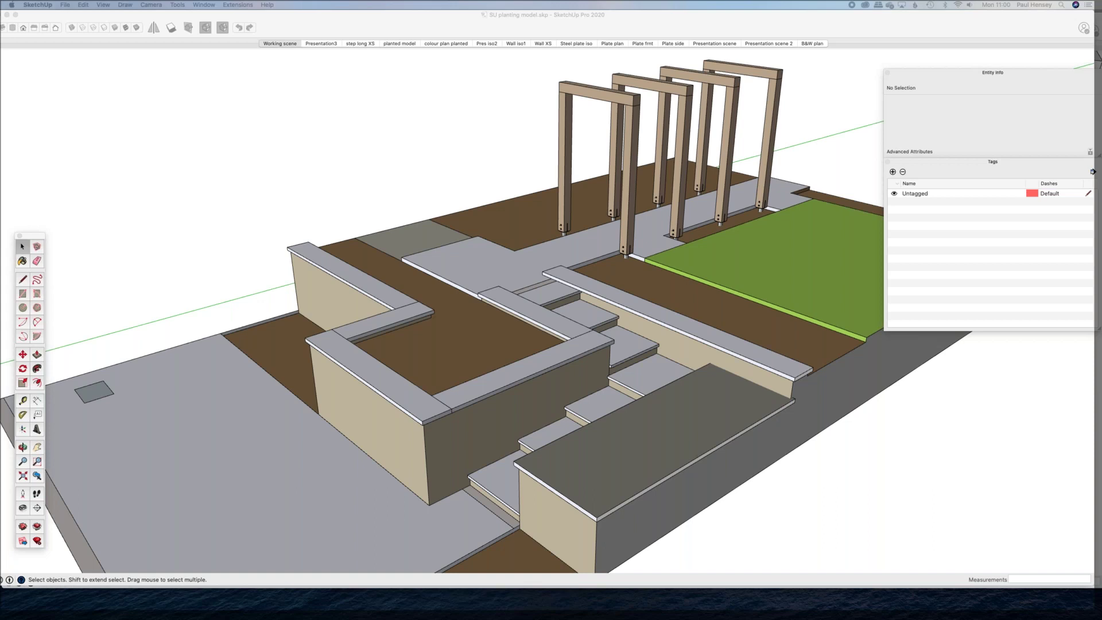
pyautogui.press('super+a')
pyautogui.press('super+shift+a')
pyautogui.press('super+Tab')
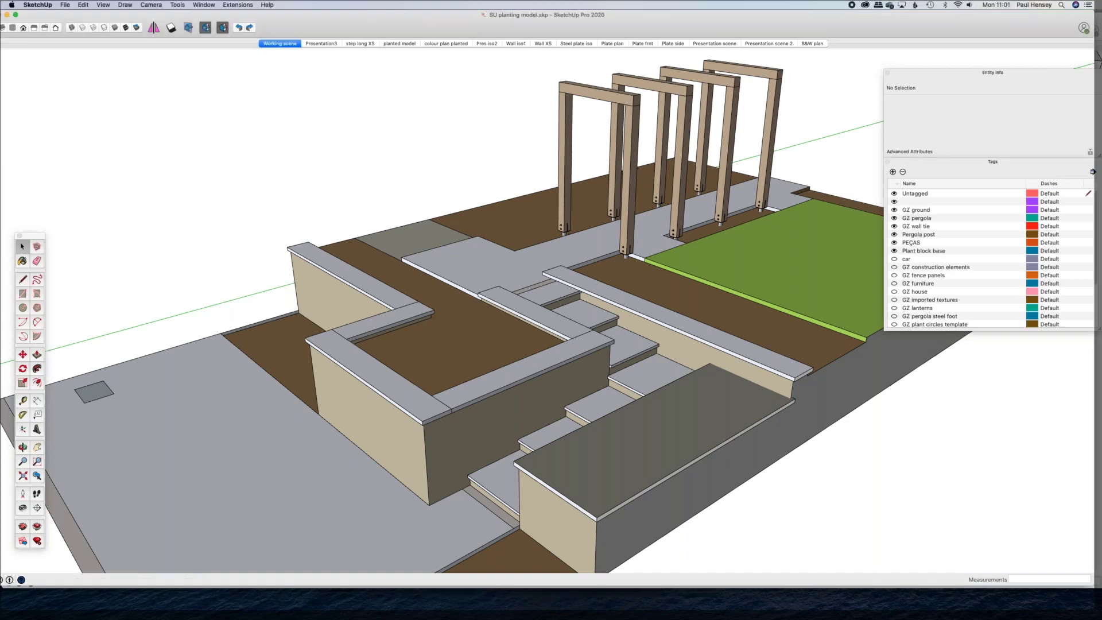
pyautogui.press('super+Tab')
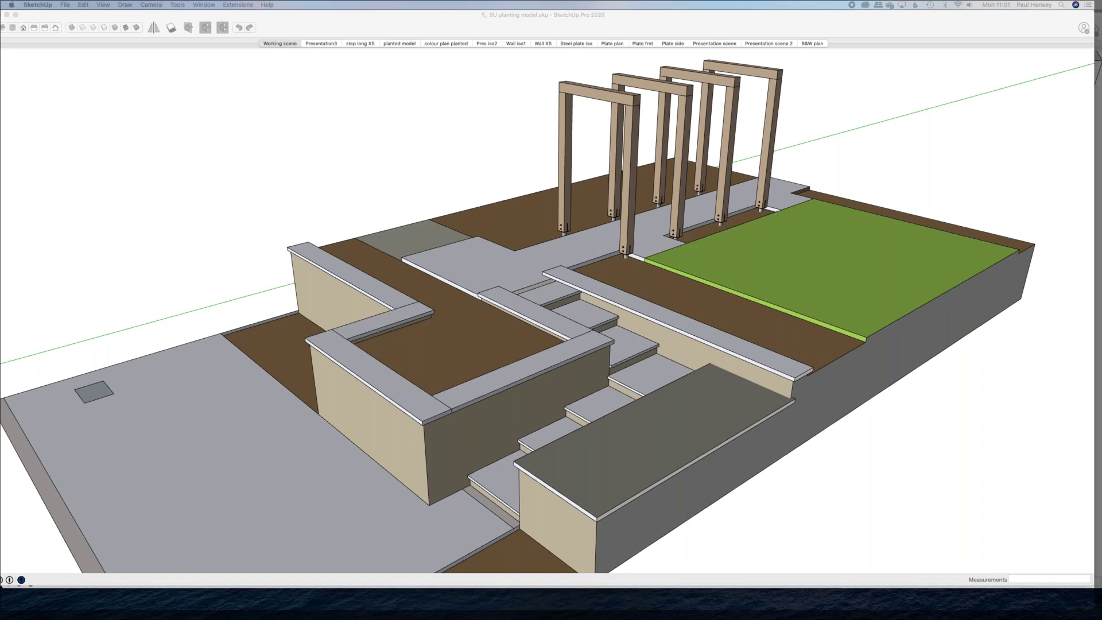
pyautogui.click(294, 183)
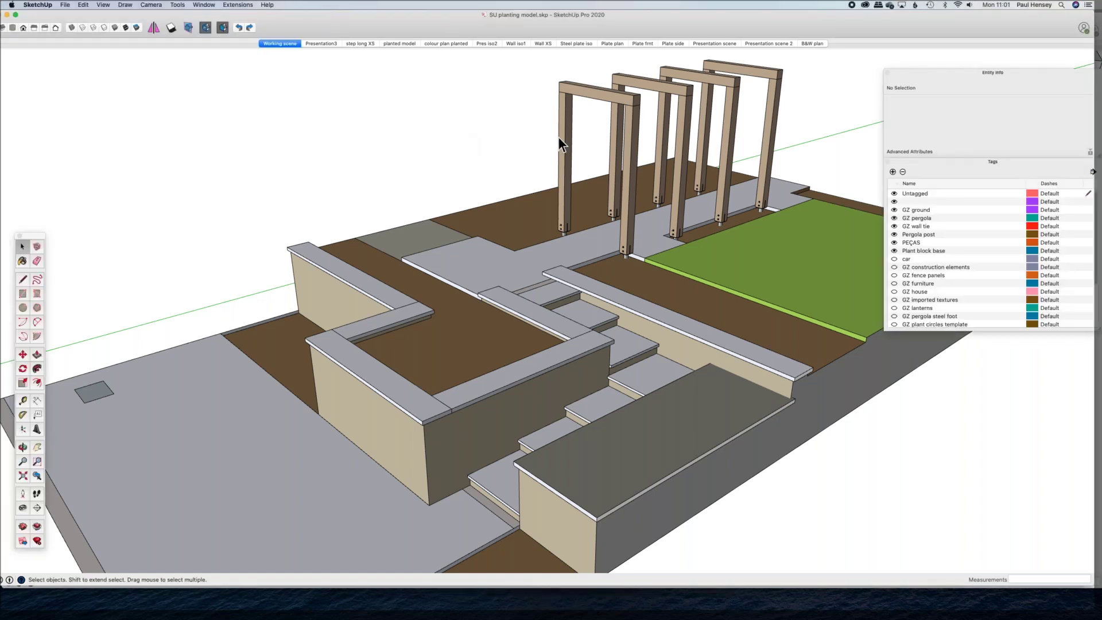
# Step: Select the pergola group to check its entity info, view it from the lawn side, and clear the selection
pyautogui.moveTo(465, 140); pyautogui.dragTo(436, 232, button='middle')
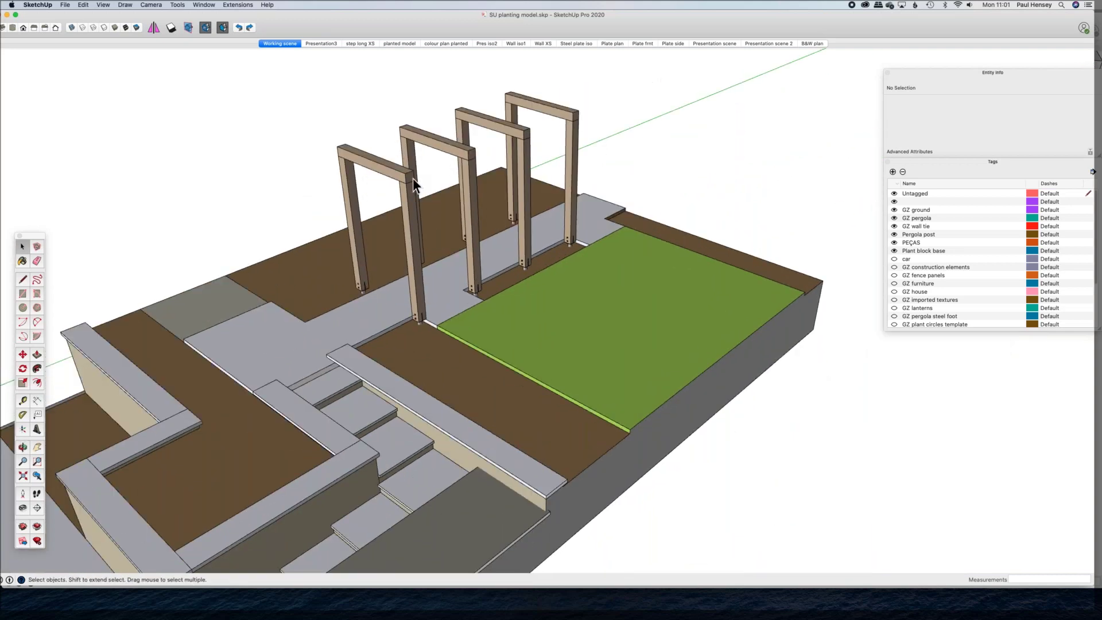
pyautogui.scroll(3, 412, 178)
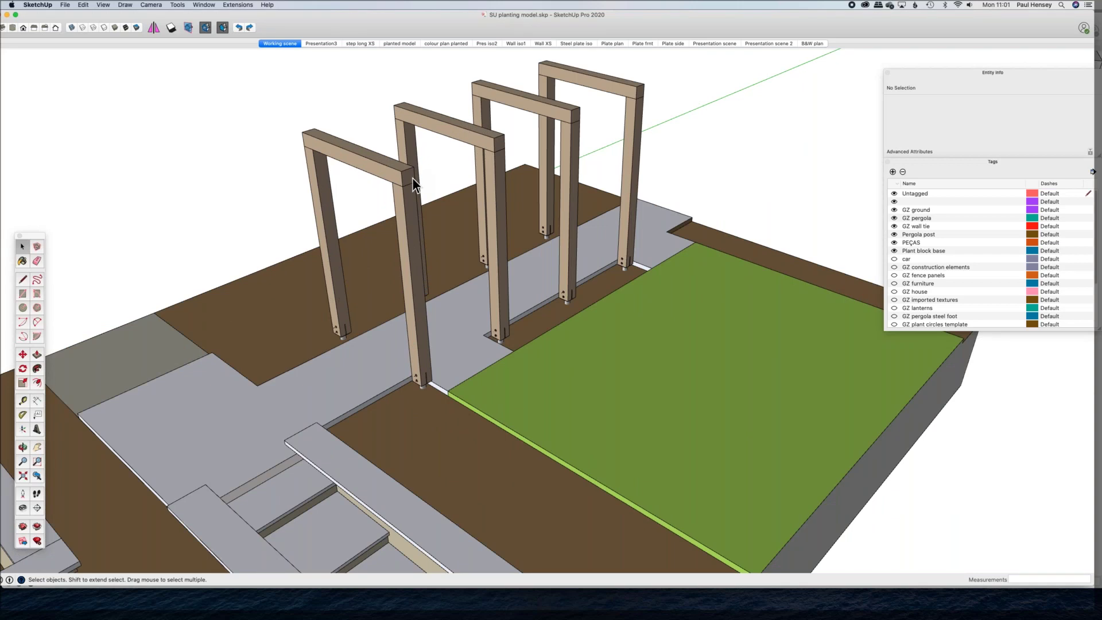
pyautogui.click(404, 181)
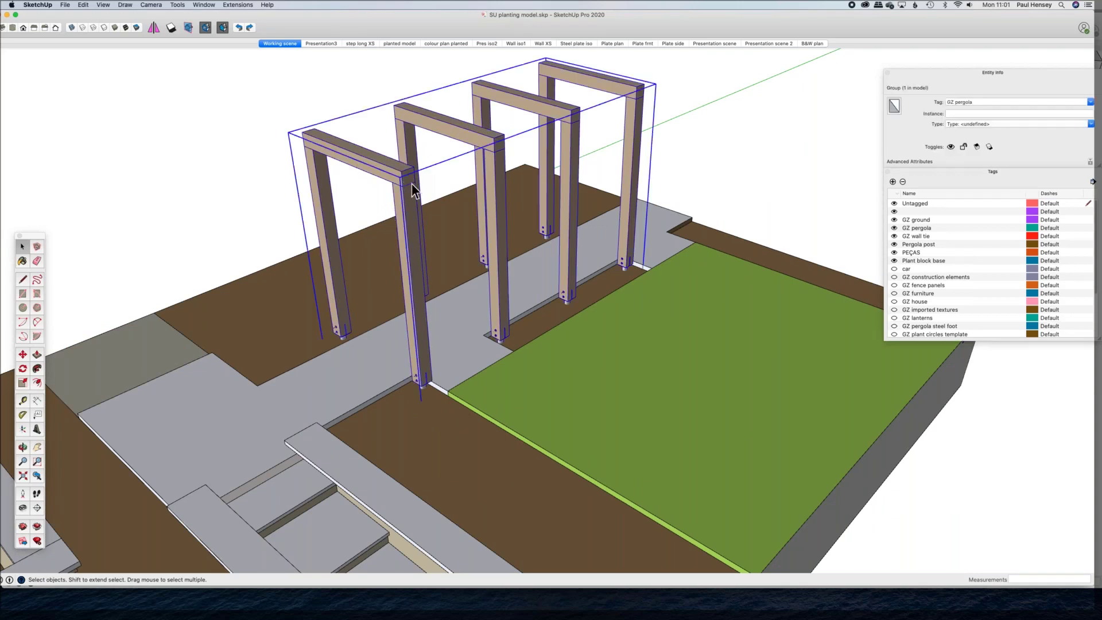
pyautogui.moveTo(392, 184); pyautogui.dragTo(819, 27, button='middle')
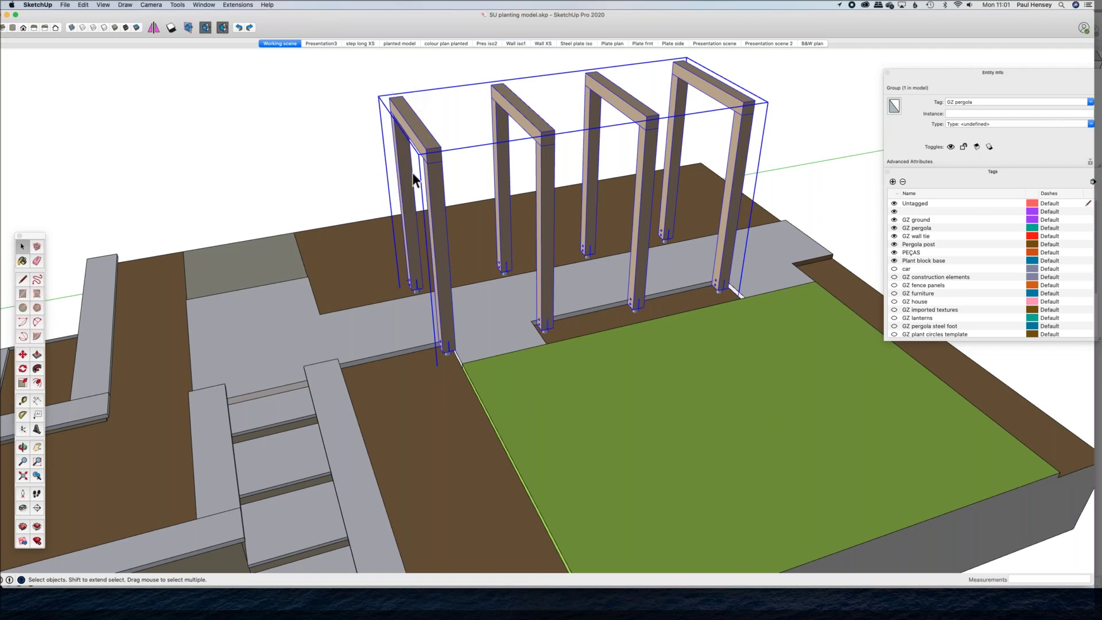
pyautogui.scroll(-3, 288, 143)
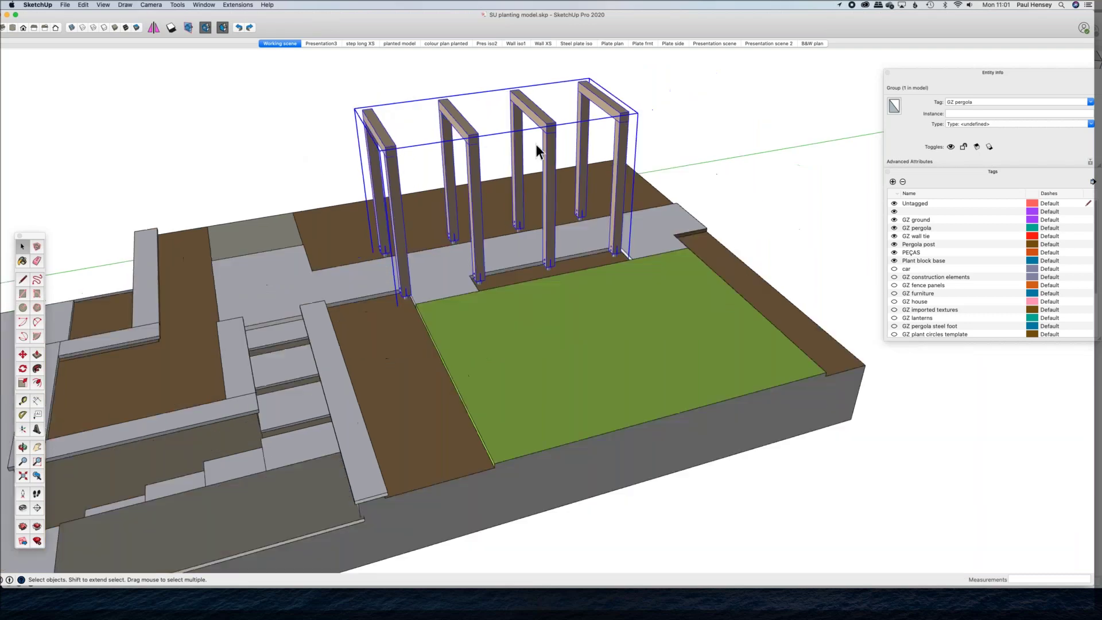
pyautogui.click(755, 121)
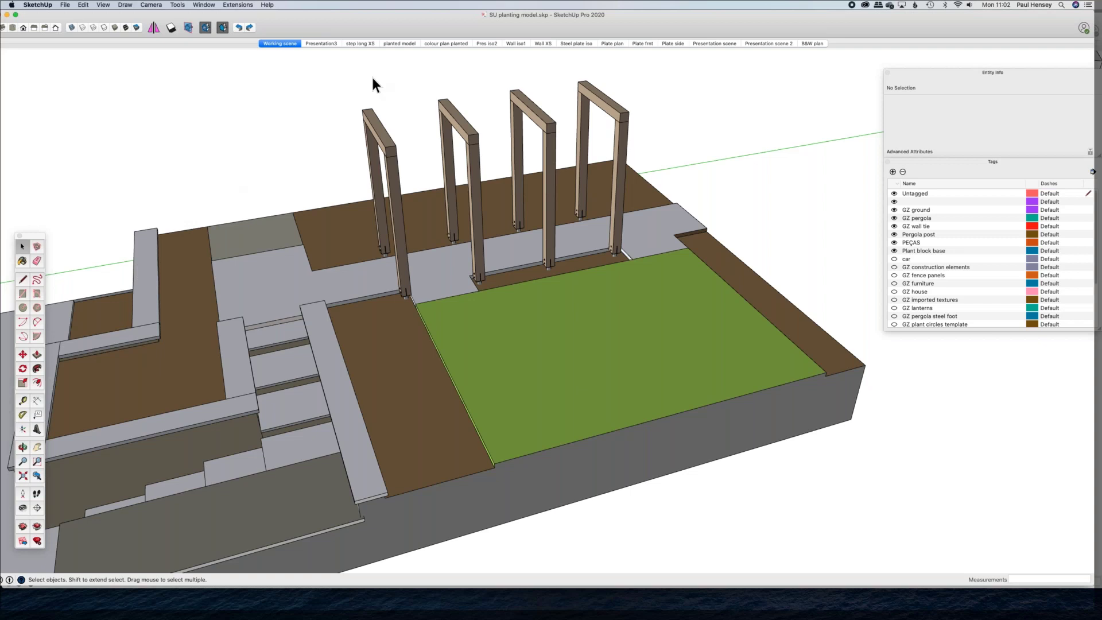
pyautogui.click(65, 5)
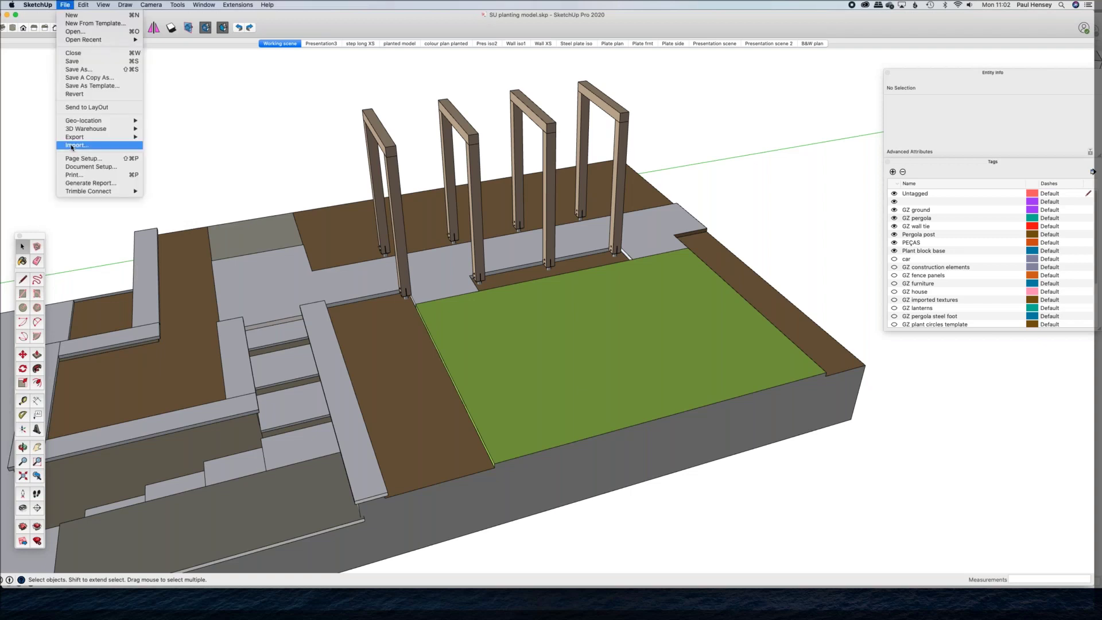
pyautogui.click(161, 146)
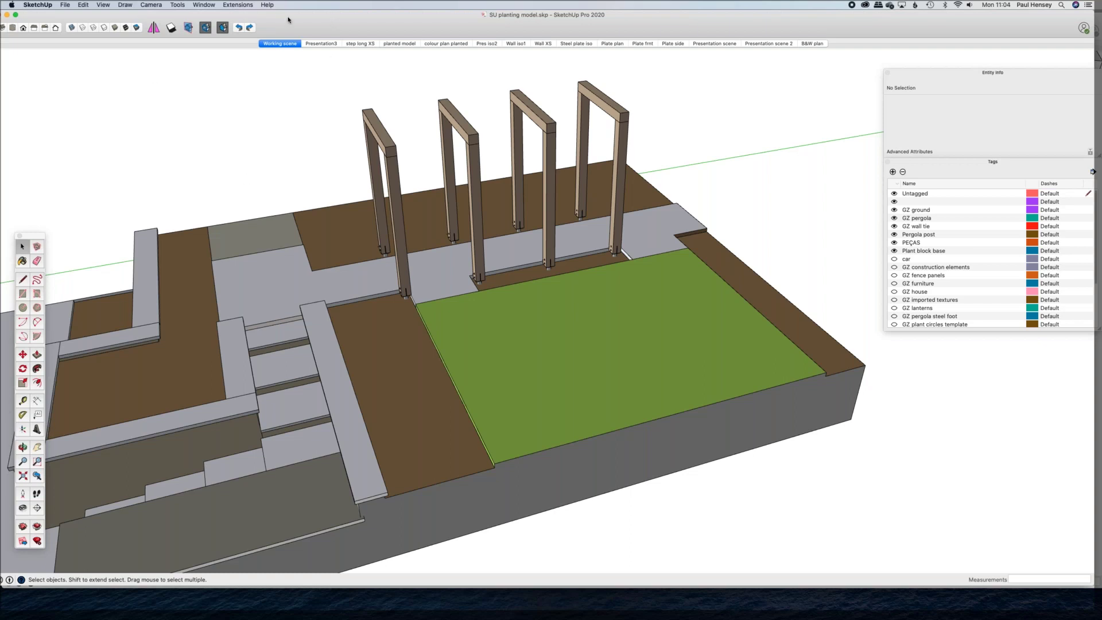
# Step: Reposition the model window and move the large tool set palette higher beside the model
pyautogui.moveTo(288, 20); pyautogui.dragTo(296, 20)
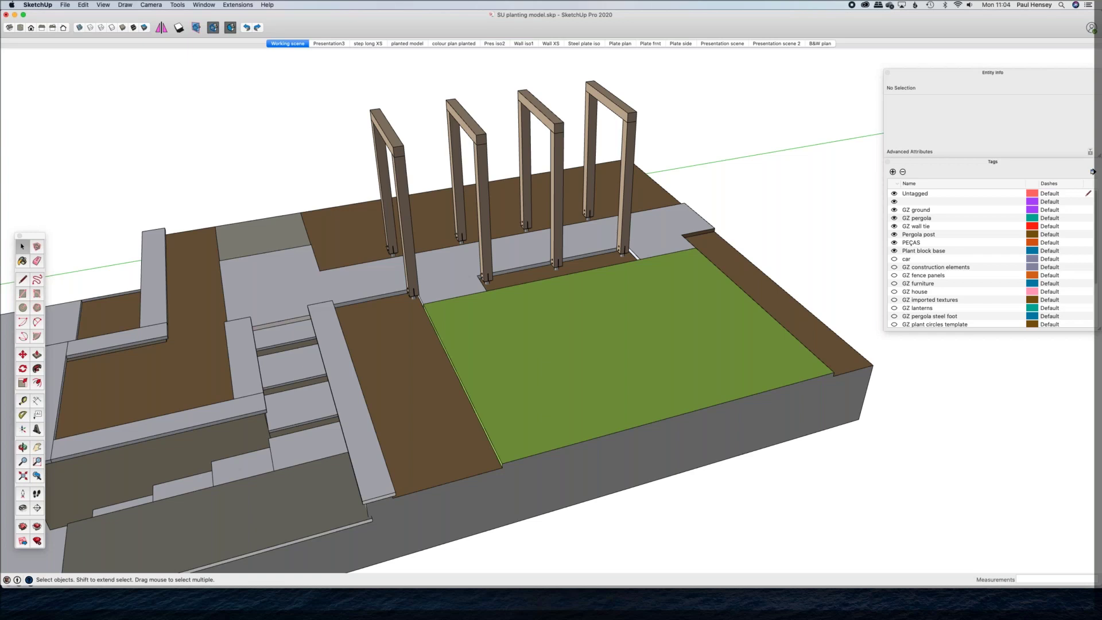
pyautogui.moveTo(29, 235); pyautogui.dragTo(20, 93)
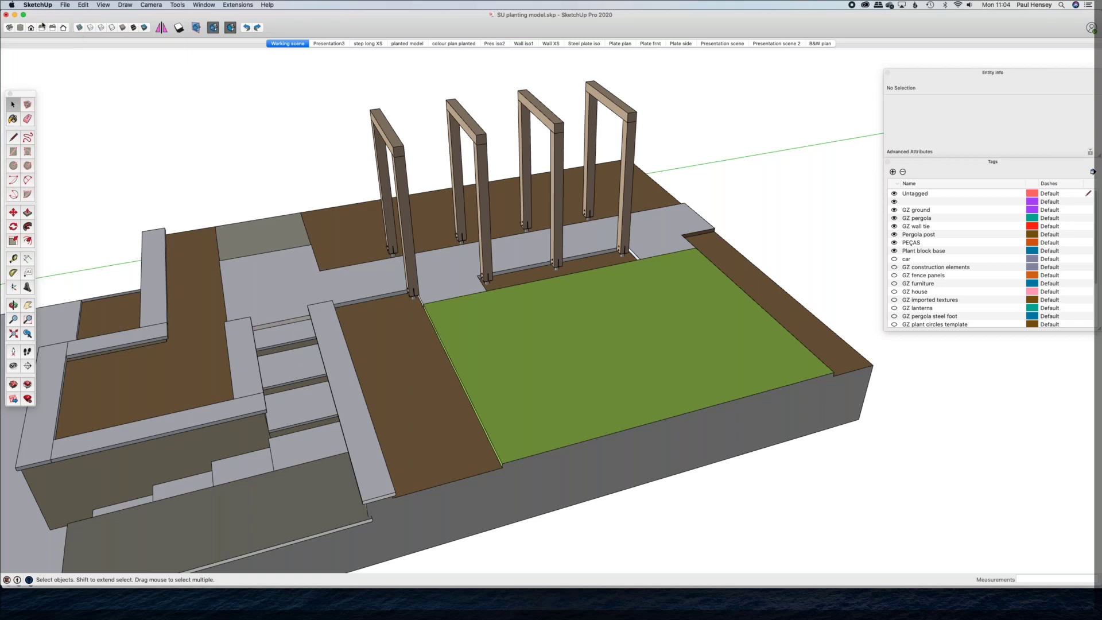
# Step: Review the available tool palettes and the toolbar customization options, and close them without changes
pyautogui.click(106, 7)
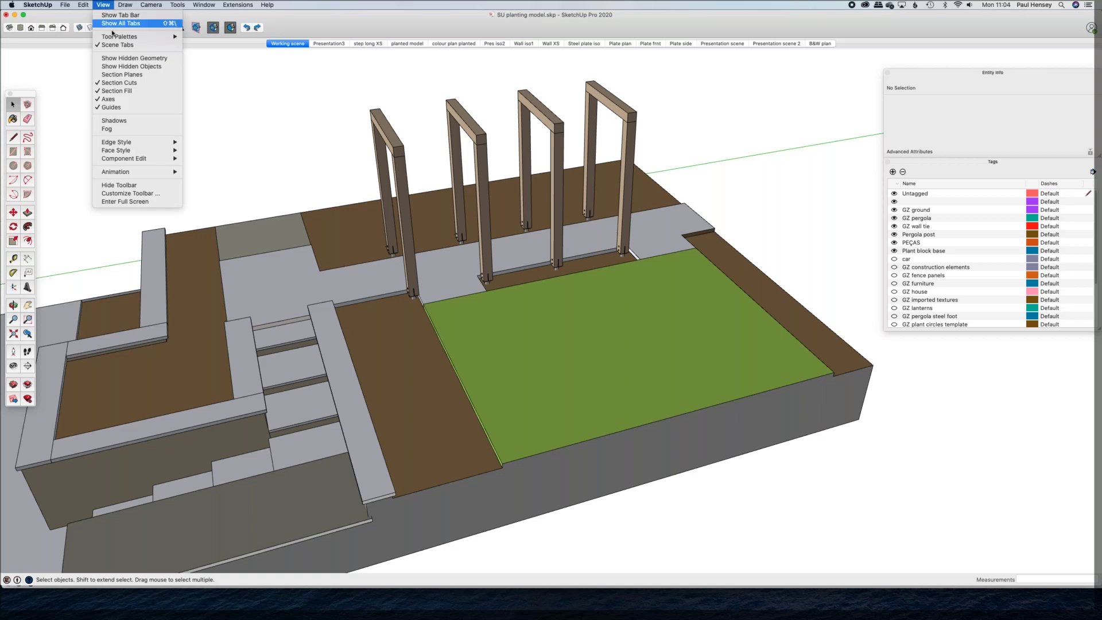
pyautogui.moveTo(113, 36)
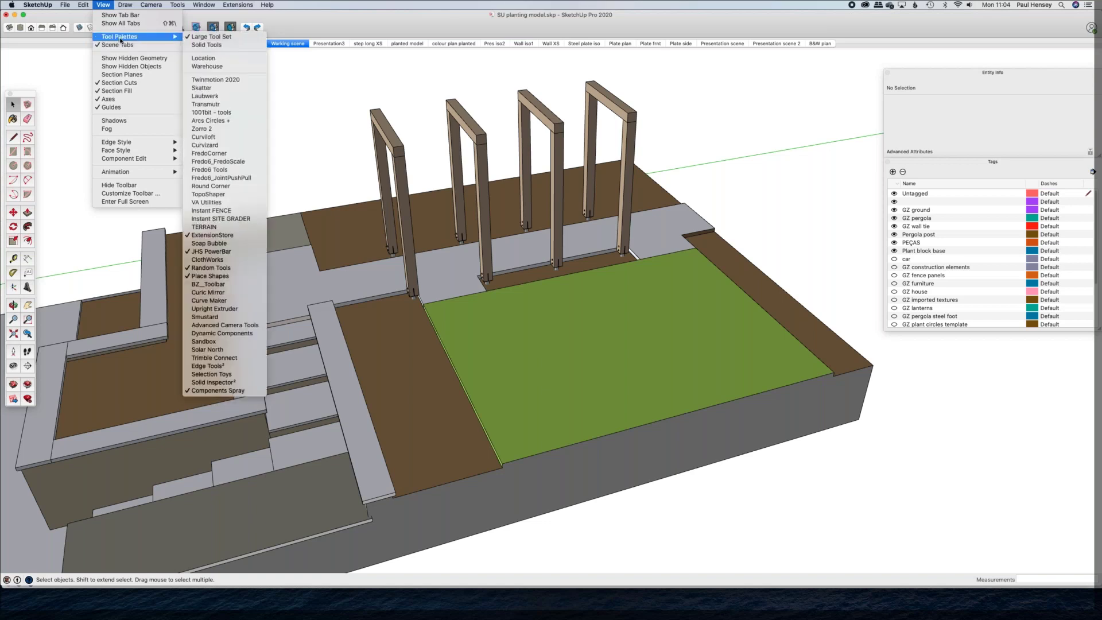
pyautogui.click(134, 198)
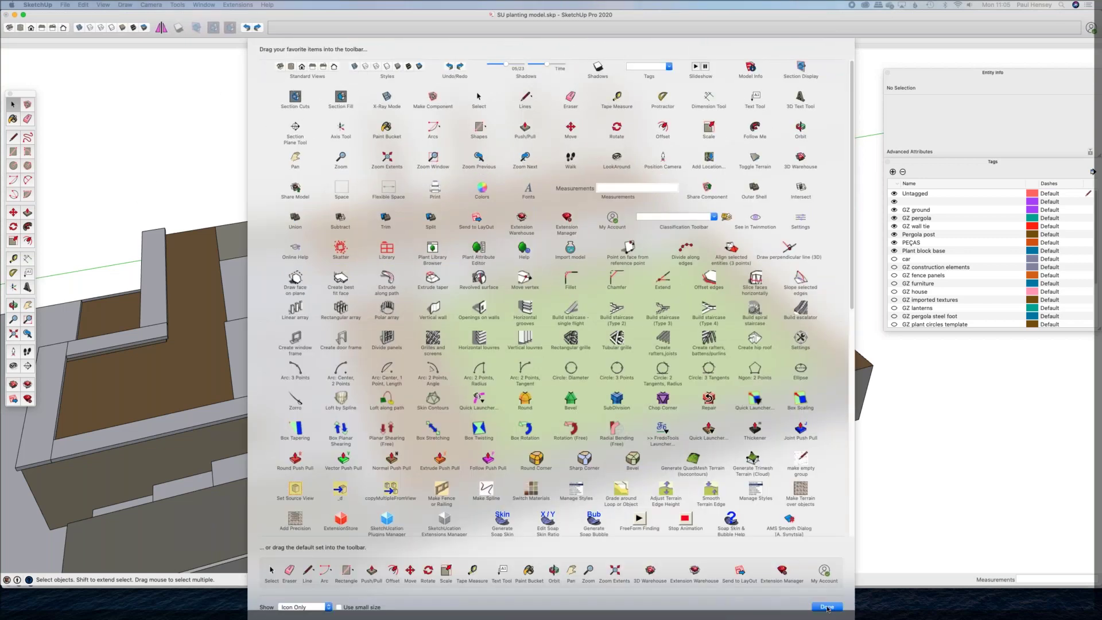
pyautogui.moveTo(844, 617); pyautogui.dragTo(825, 494)
pyautogui.click(826, 462)
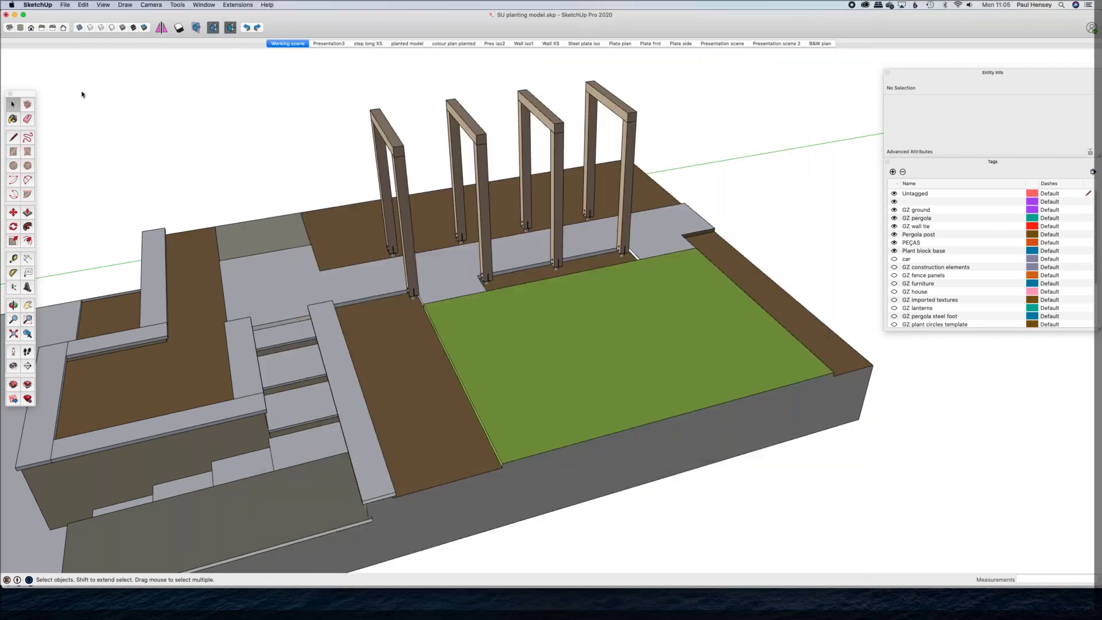
# Step: Compare the unplanted garden displayed with material textures and with plain shaded faces
pyautogui.click(103, 5)
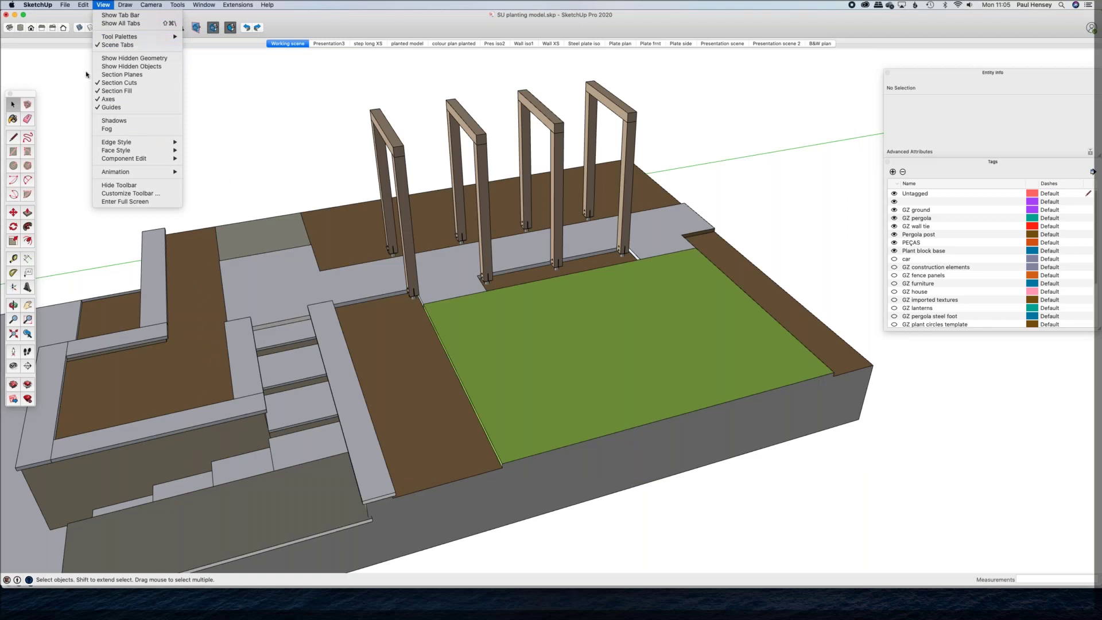
pyautogui.click(190, 107)
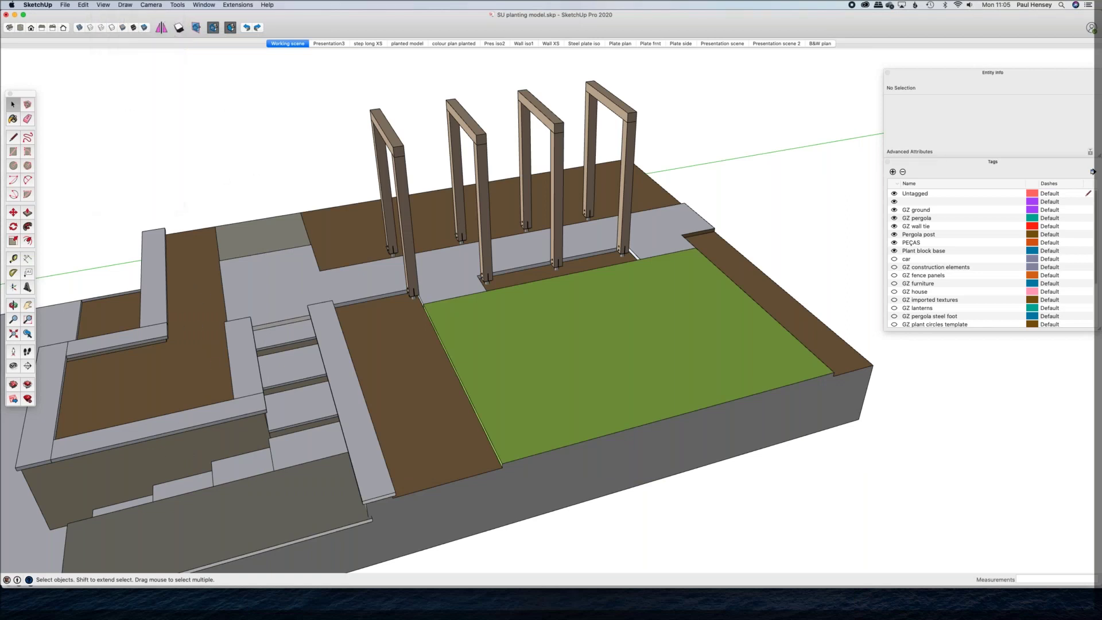
pyautogui.click(133, 29)
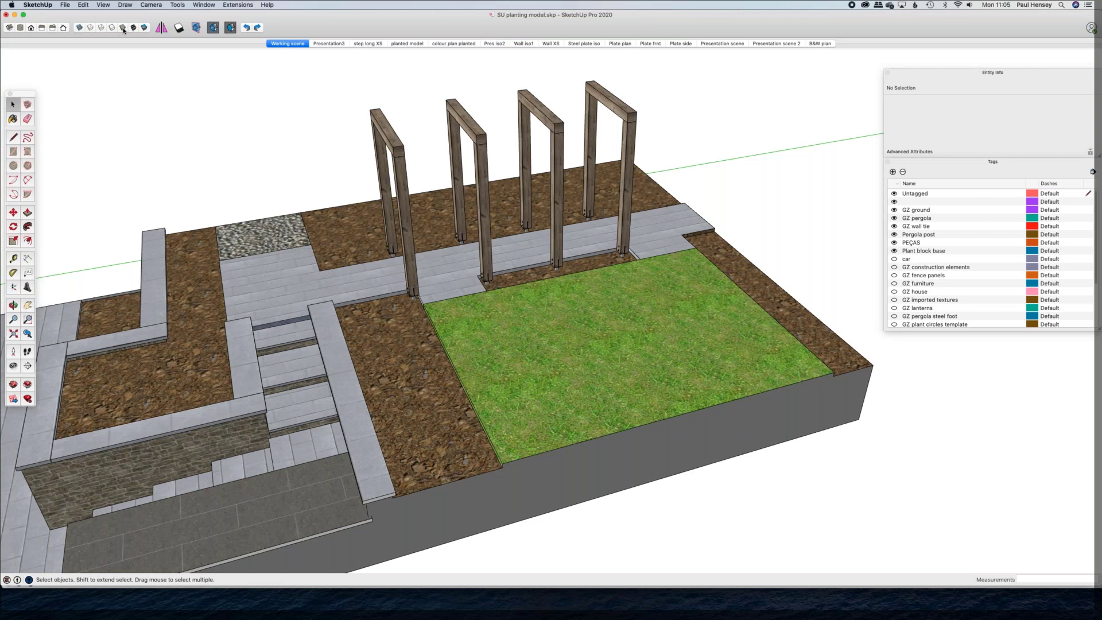
pyautogui.click(123, 29)
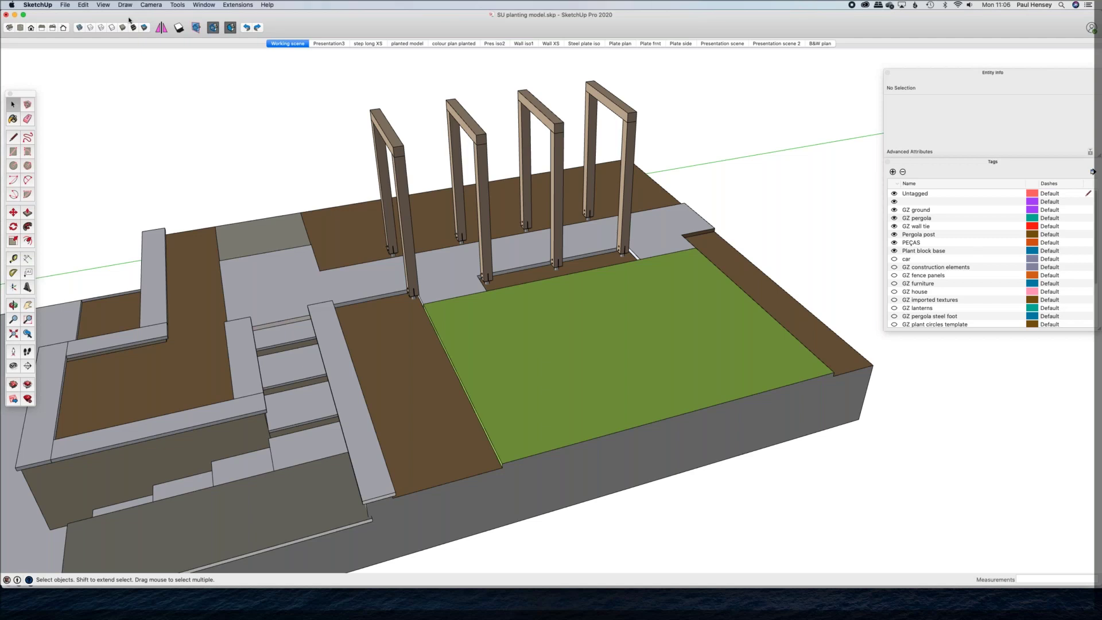
# Step: Make the plants in the unplanted garden visible by turning on the GZ plants tag
pyautogui.moveTo(449, 334); pyautogui.dragTo(558, 294, button='middle')
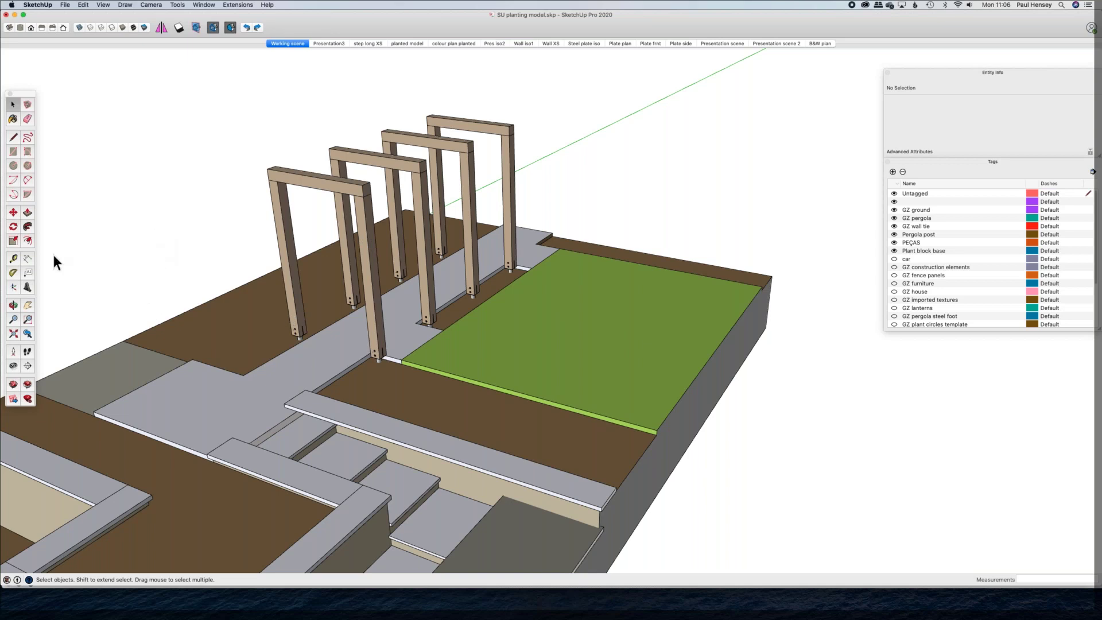
pyautogui.scroll(-2, 401, 324)
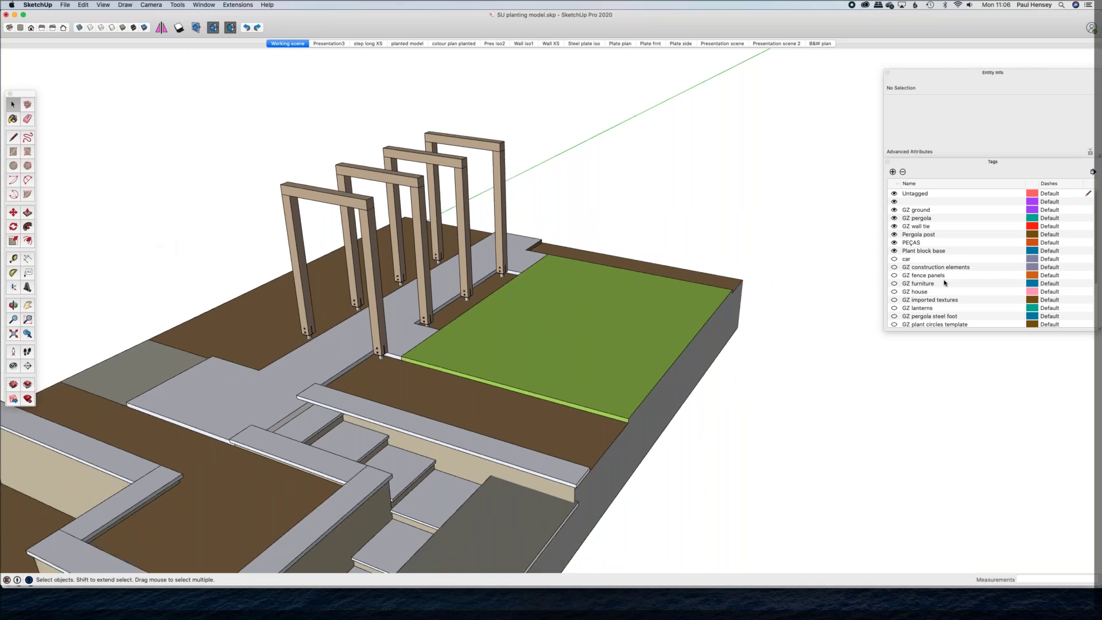
pyautogui.scroll(-4, 944, 282)
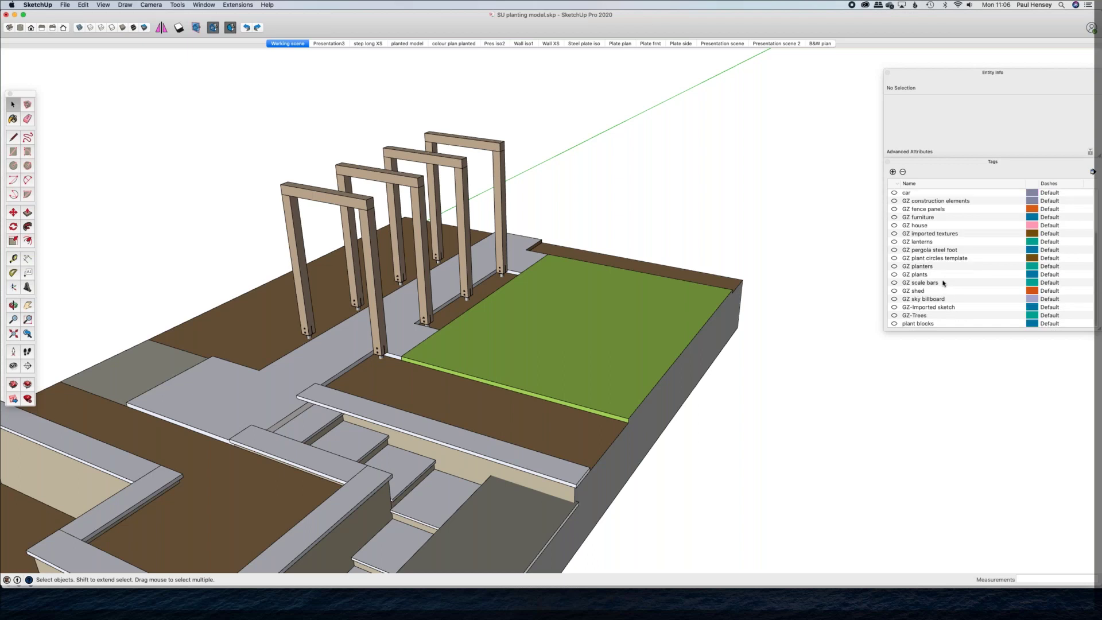
pyautogui.click(894, 274)
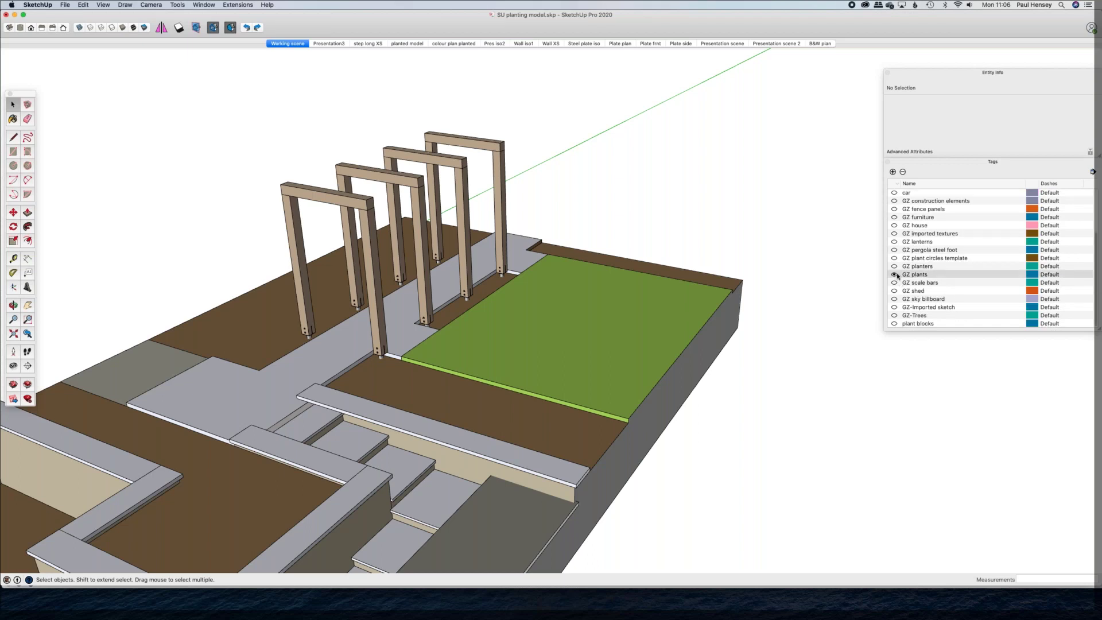
# Step: Select the Regal mist grass beside the lower retaining wall and move one plant up above the upper terrace
pyautogui.moveTo(226, 399); pyautogui.dragTo(310, 191, button='middle')
pyautogui.scroll(5, 411, 288)
pyautogui.click(411, 285)
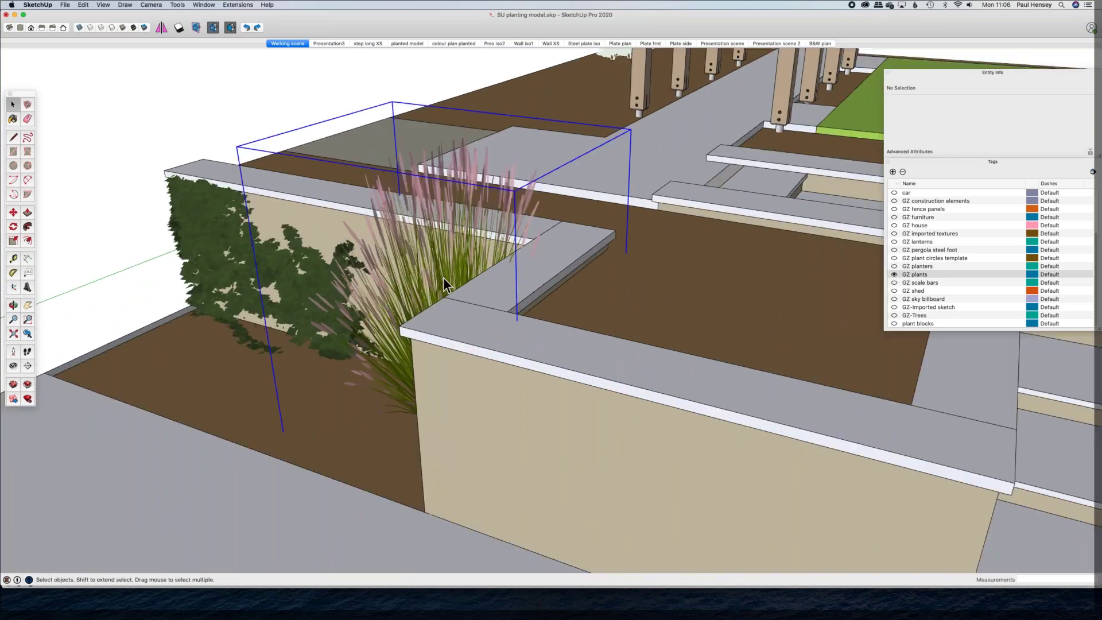
pyautogui.press('m')
pyautogui.click(343, 458)
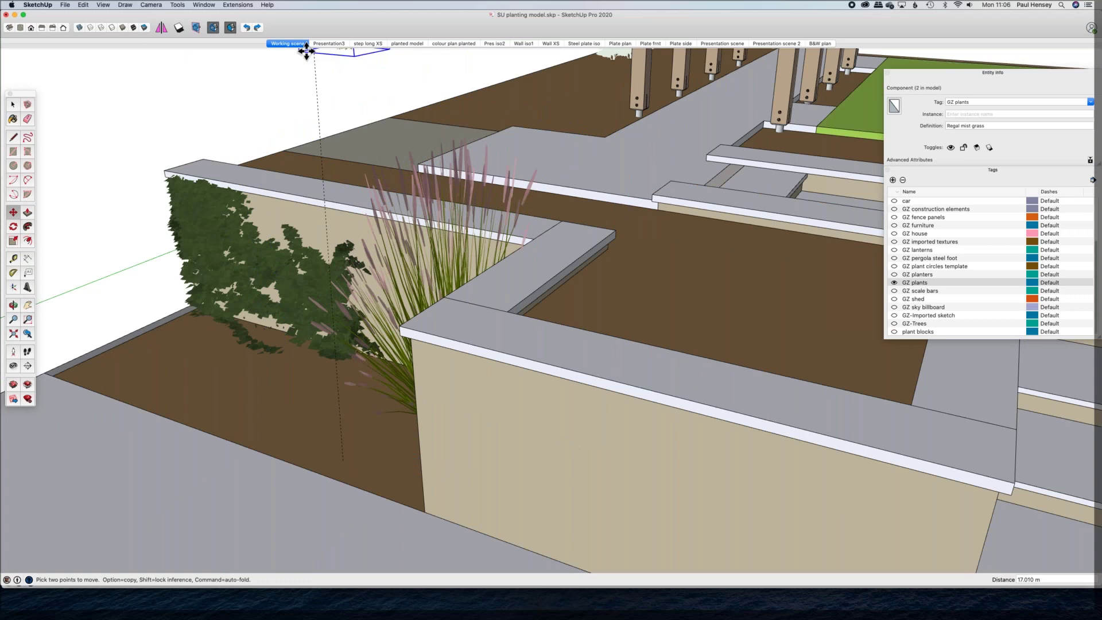
pyautogui.moveTo(250, 108); pyautogui.dragTo(205, 319, button='middle')
pyautogui.scroll(5, 423, 369)
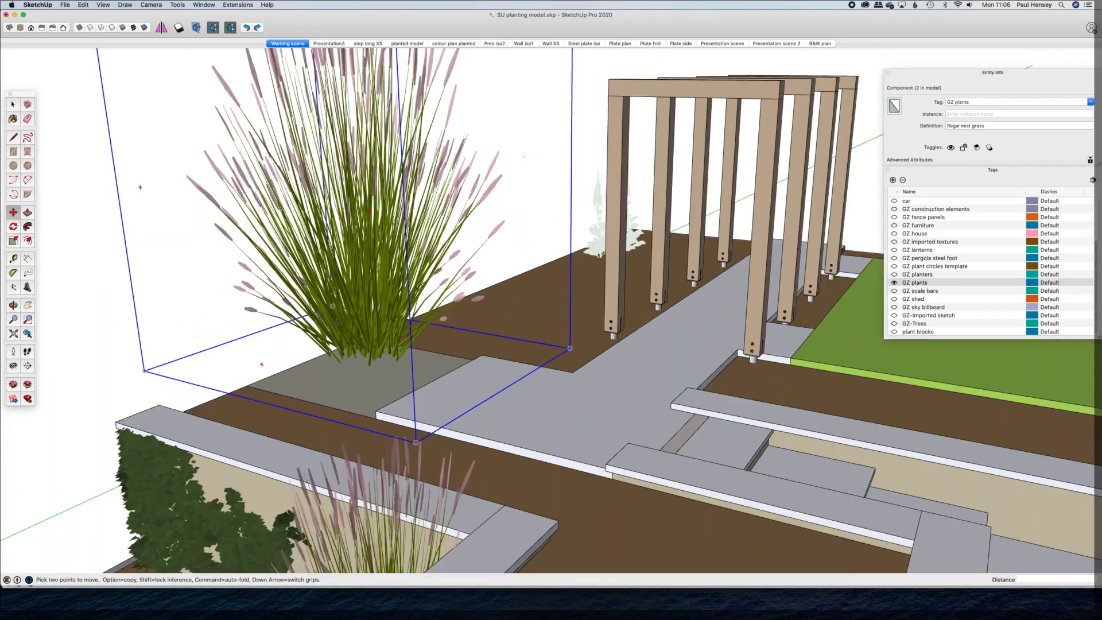
pyautogui.scroll(-5, 424, 369)
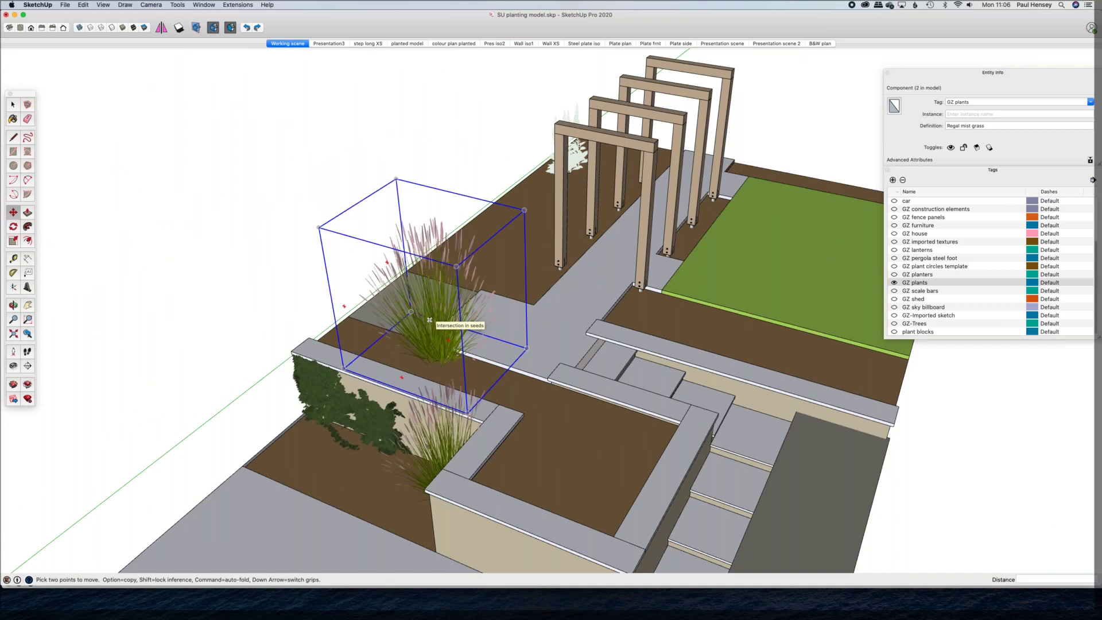
pyautogui.moveTo(411, 305); pyautogui.dragTo(322, 206, button='middle')
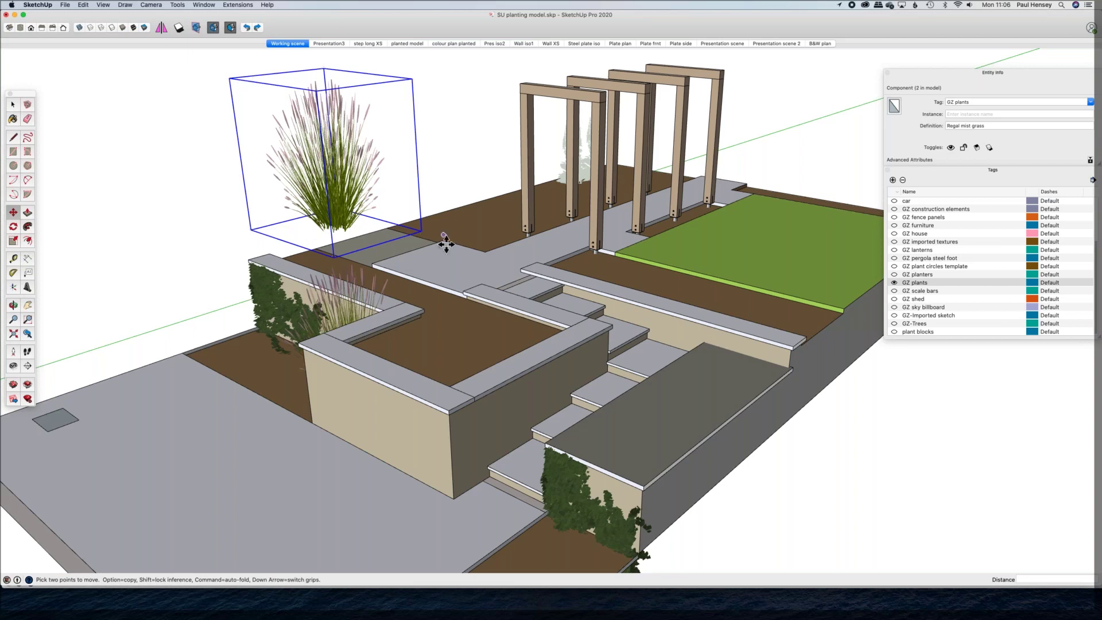
# Step: Move the grass into the bed between the steps and the lawn, and shift it about 1.5 m to the bed's pergola end
pyautogui.click(254, 229)
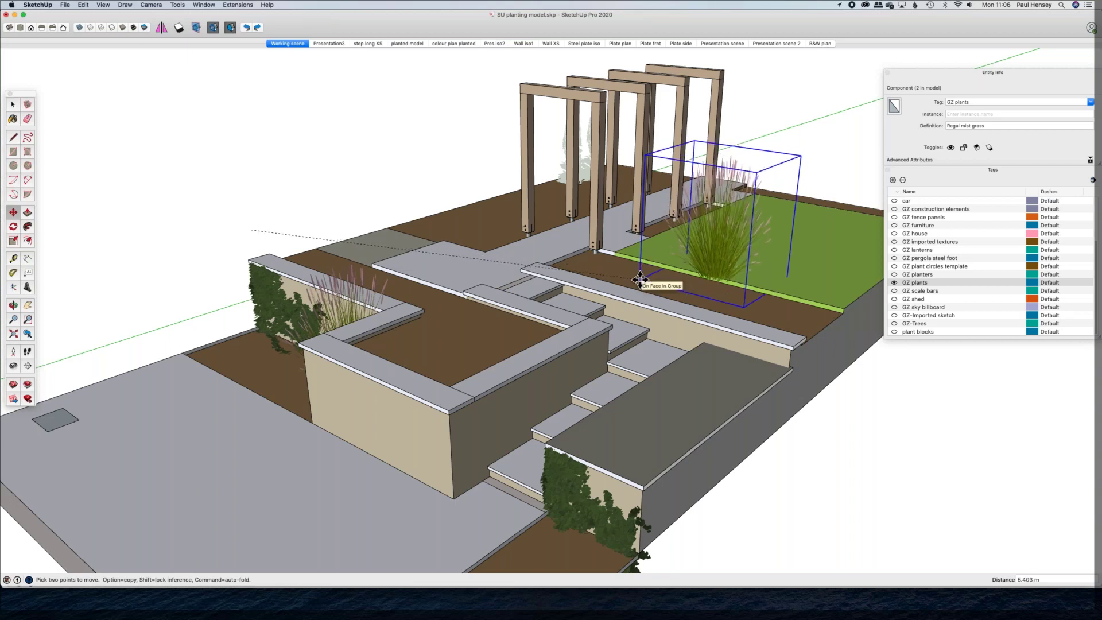
pyautogui.click(640, 279)
pyautogui.moveTo(640, 280); pyautogui.dragTo(247, 158, button='middle')
pyautogui.moveTo(640, 285); pyautogui.dragTo(673, 338, button='middle')
pyautogui.scroll(10, 728, 304)
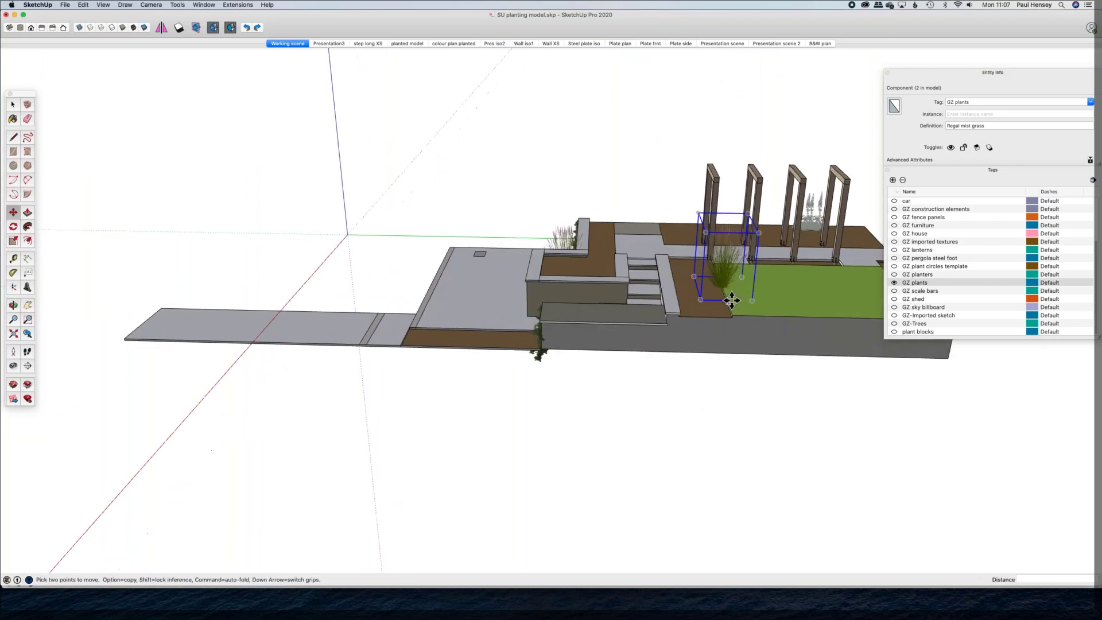
pyautogui.scroll(5, 714, 264)
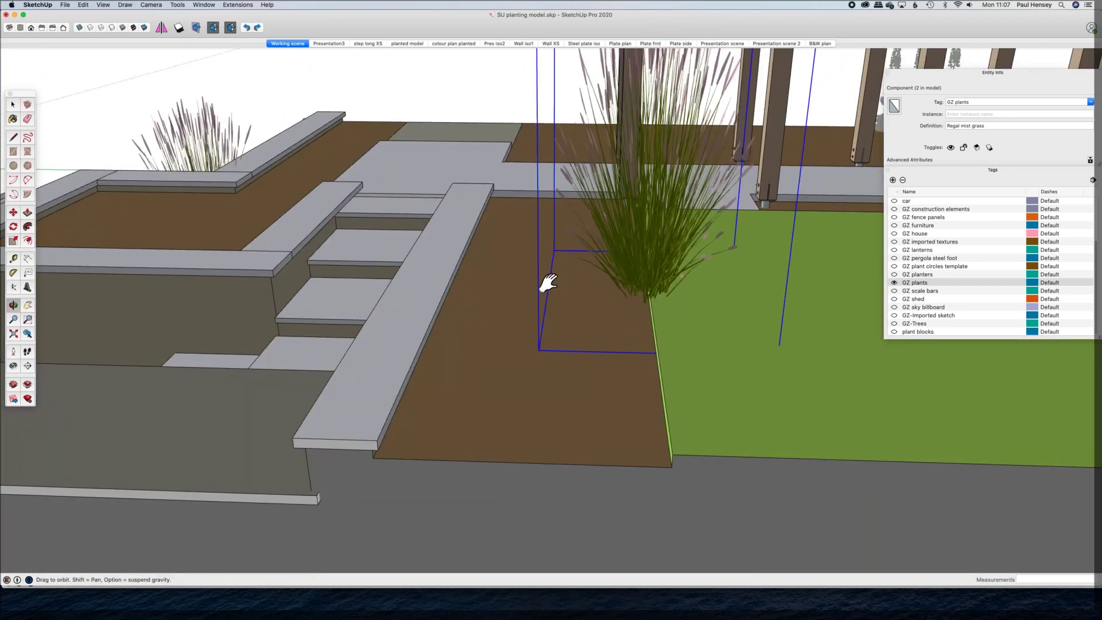
pyautogui.click(560, 331)
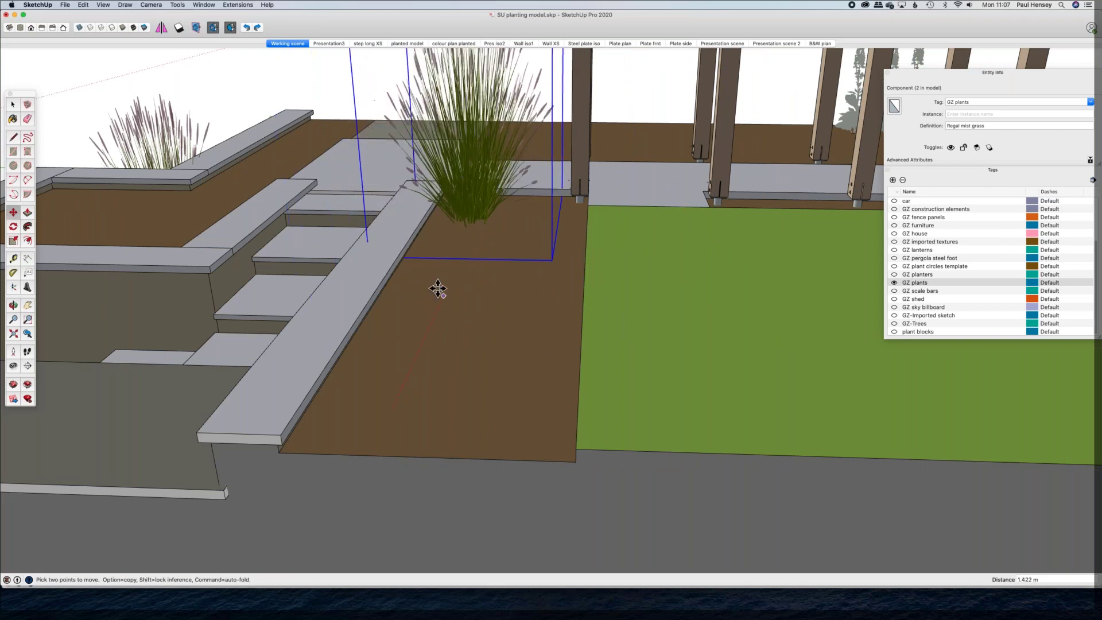
pyautogui.click(553, 257)
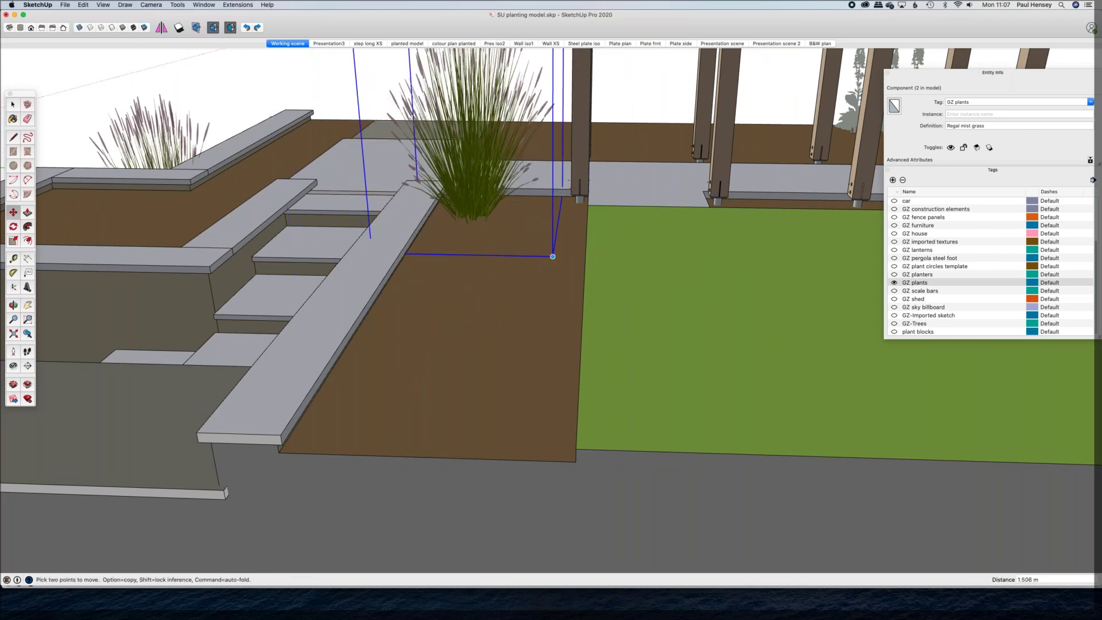
# Step: Place a copy of the grass about 0.7 m along the same bed, and clear the selection
pyautogui.press('alt')
pyautogui.click(553, 256)
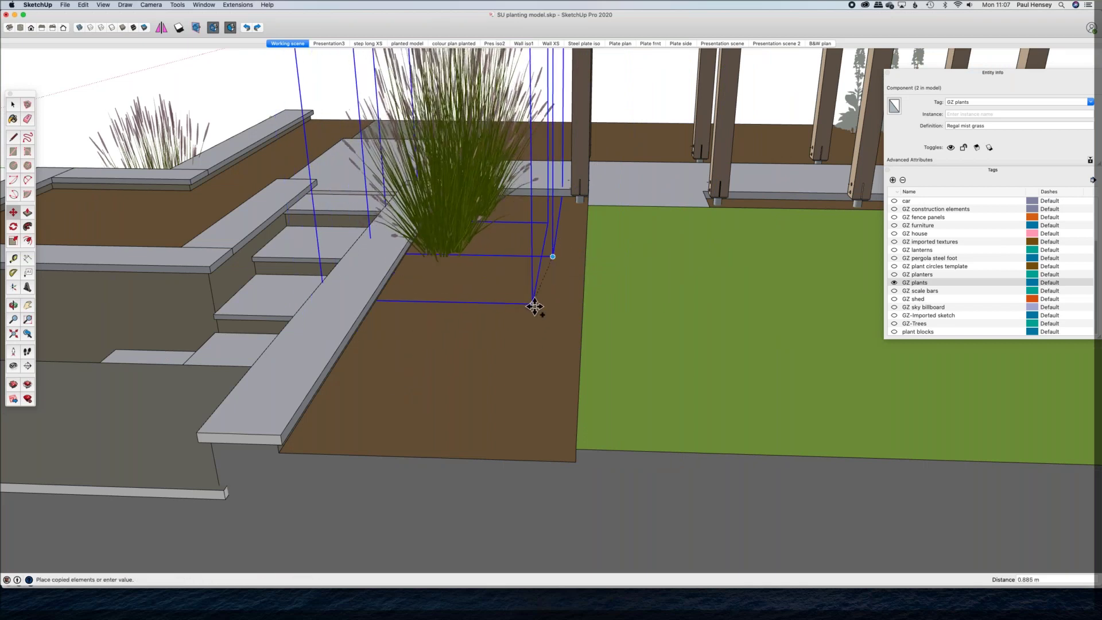
pyautogui.click(541, 305)
pyautogui.moveTo(542, 303); pyautogui.dragTo(687, 406, button='middle')
pyautogui.scroll(-8, 686, 406)
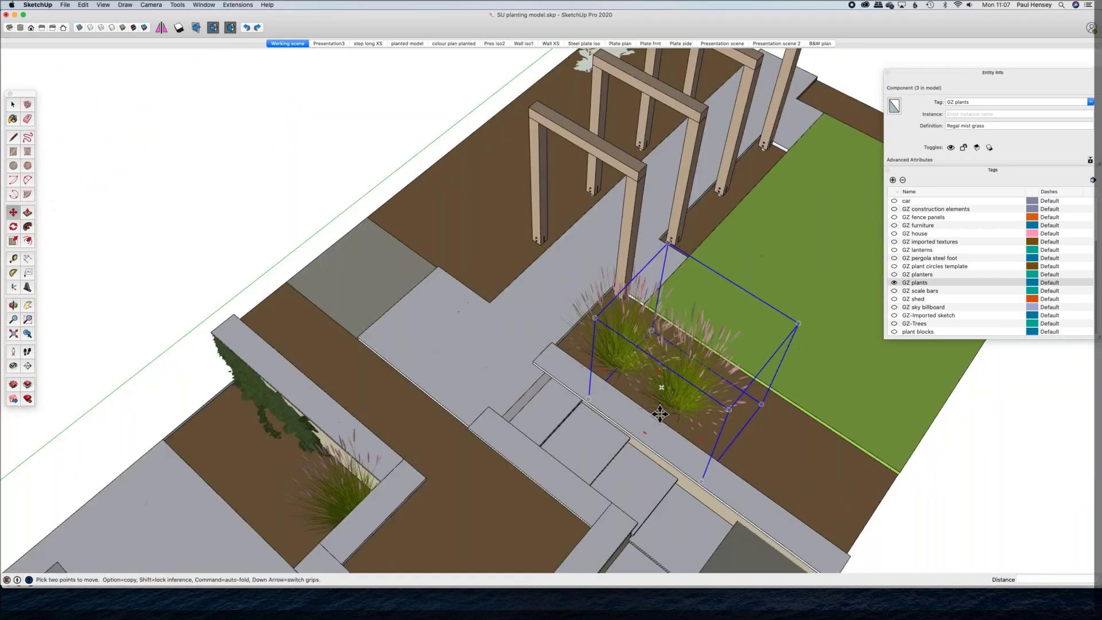
pyautogui.press('space')
pyautogui.keyDown('shift'); pyautogui.moveTo(556, 355); pyautogui.dragTo(321, 224, button='middle'); pyautogui.keyUp('shift')
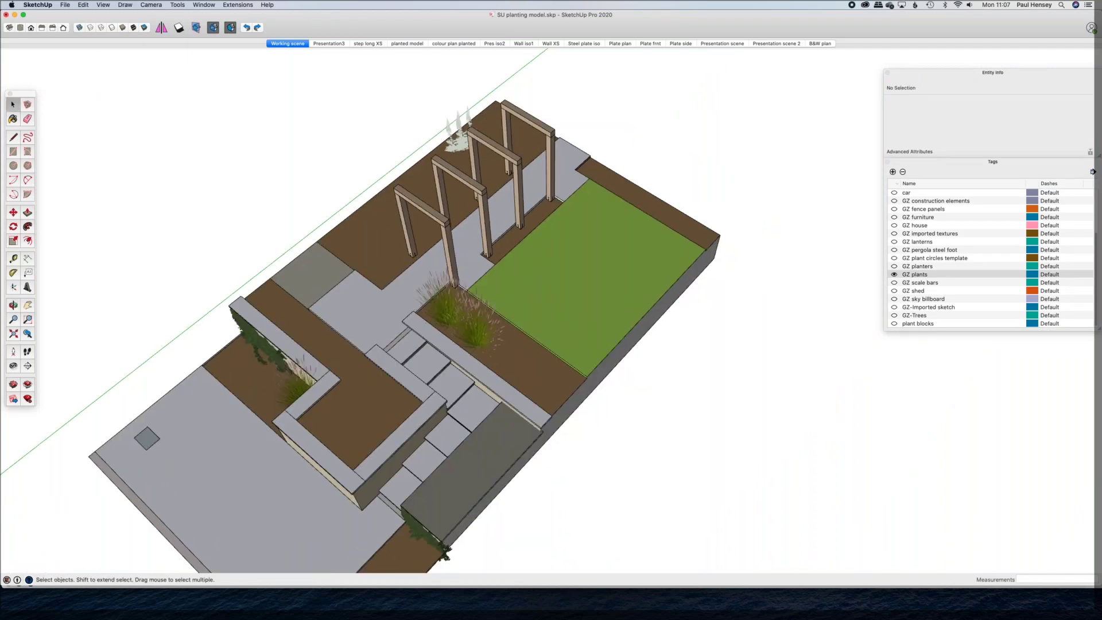